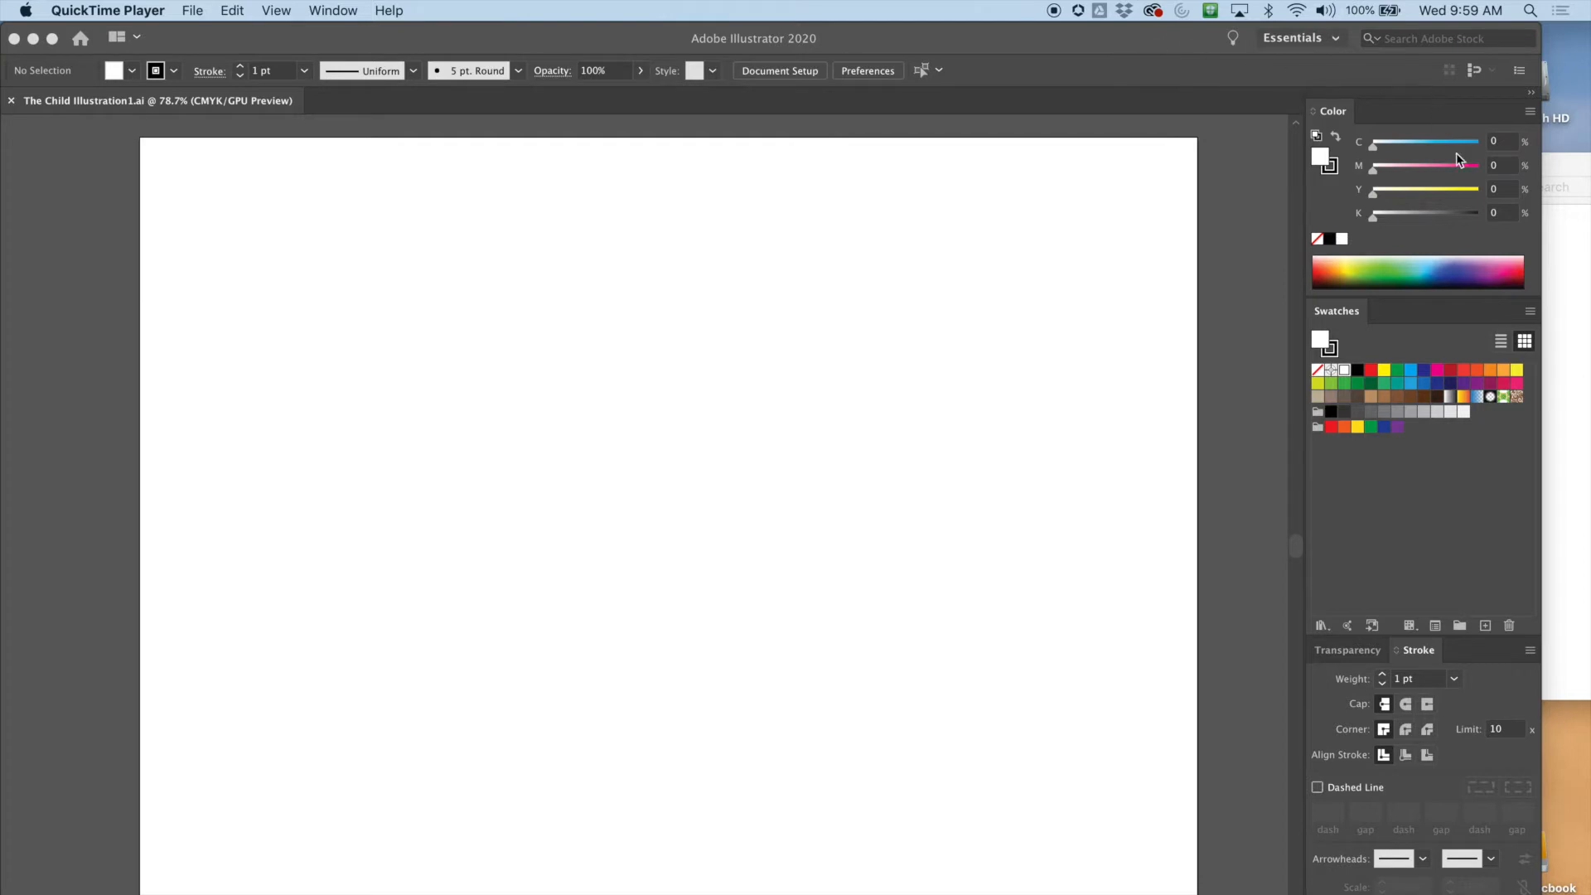
Preview The Child.png sketch from the project folder and bring it into the open Illustrator document
click(1556, 170)
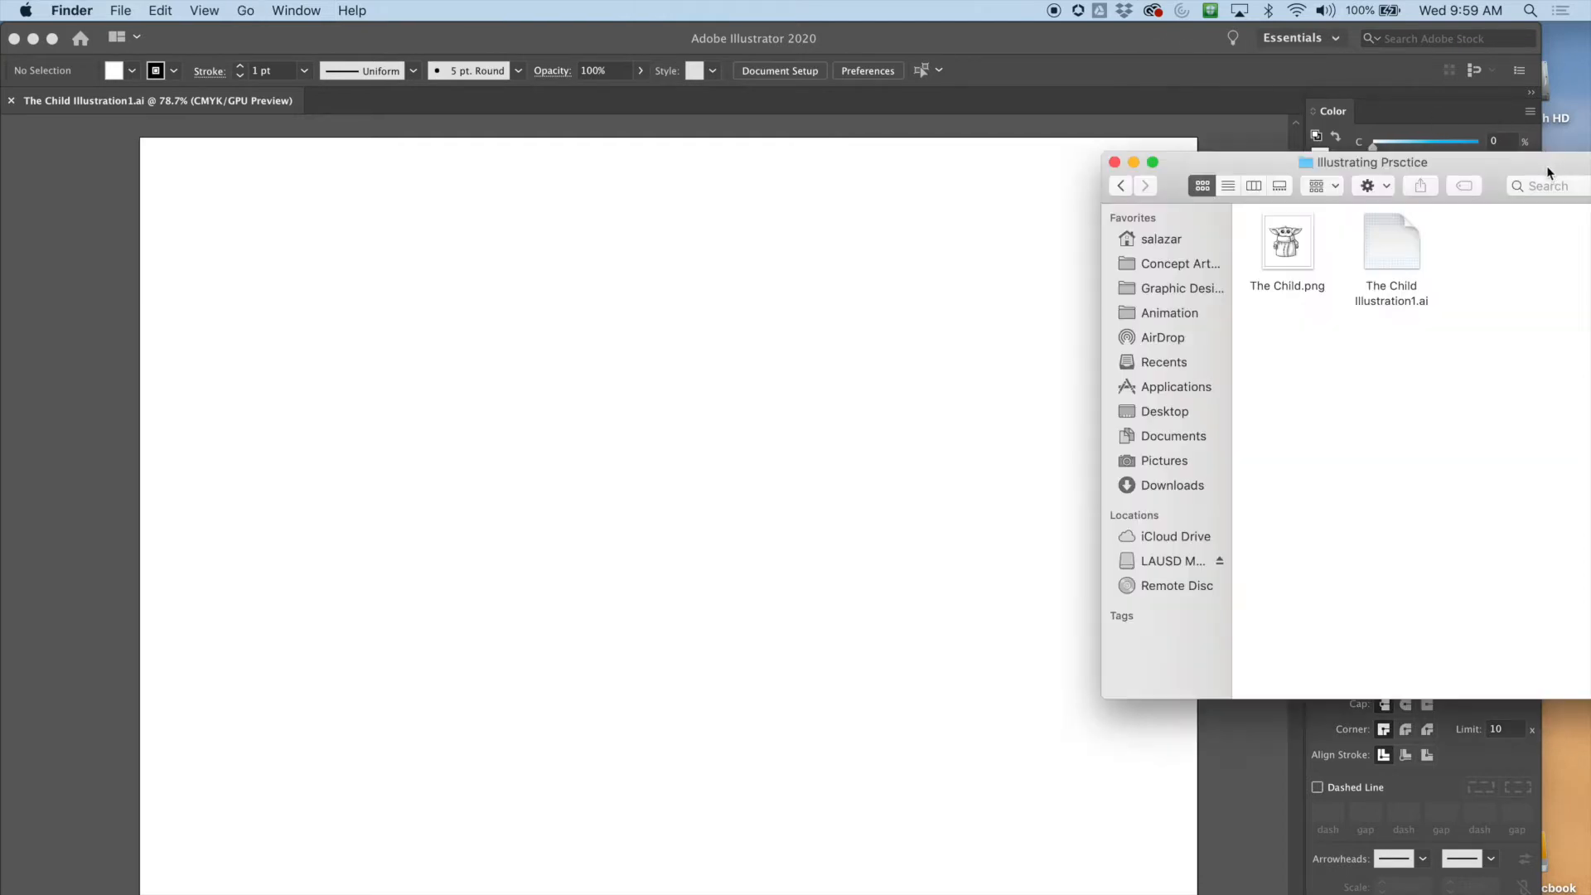
click(1303, 241)
key(space)
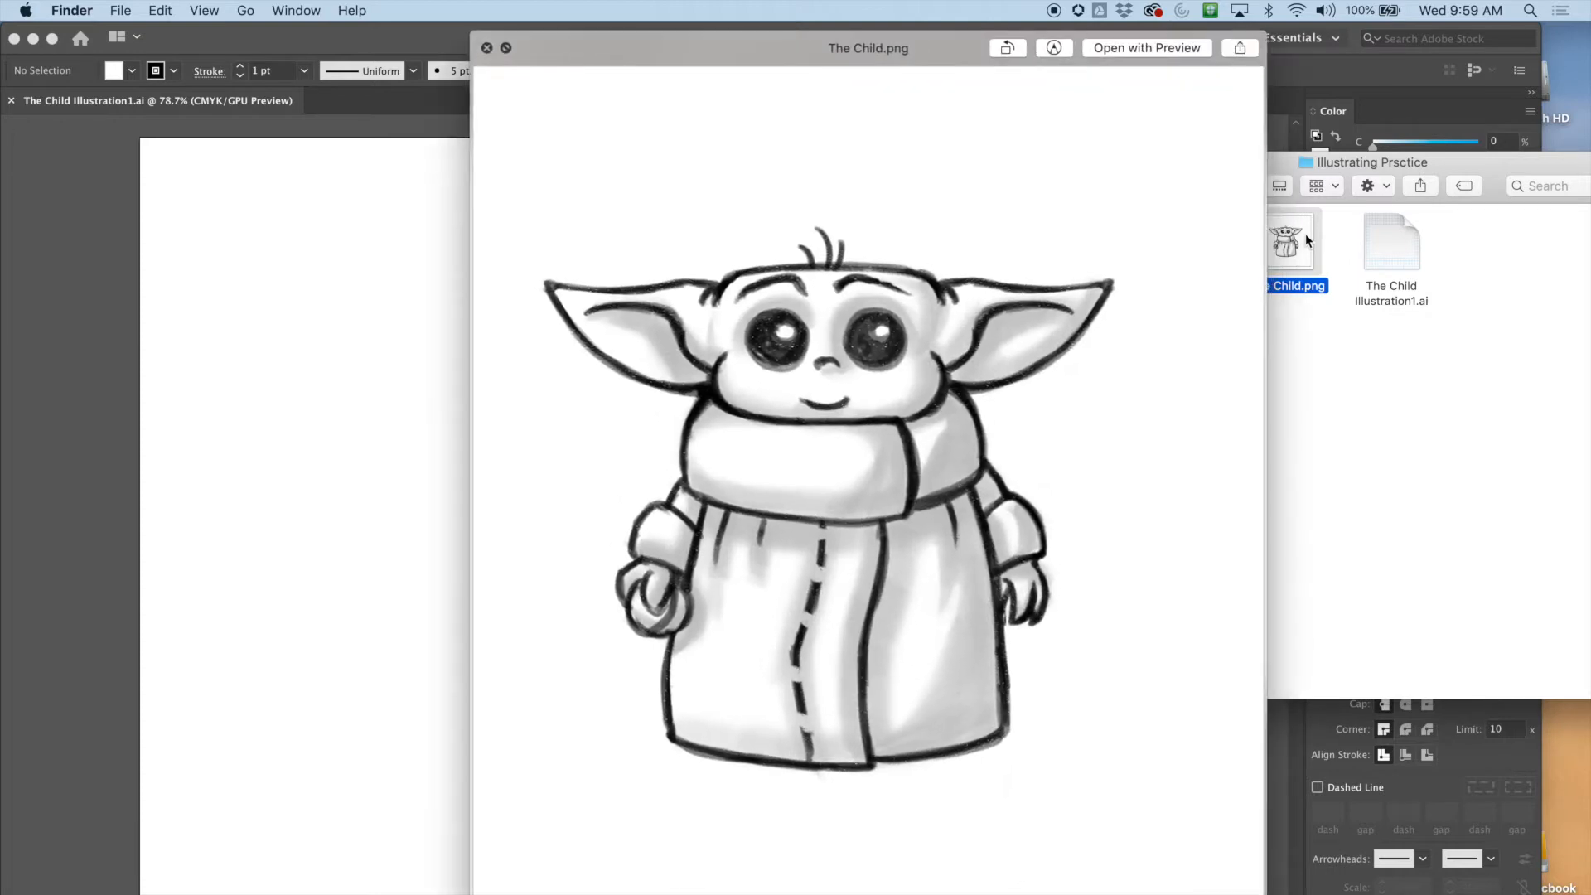
key(space)
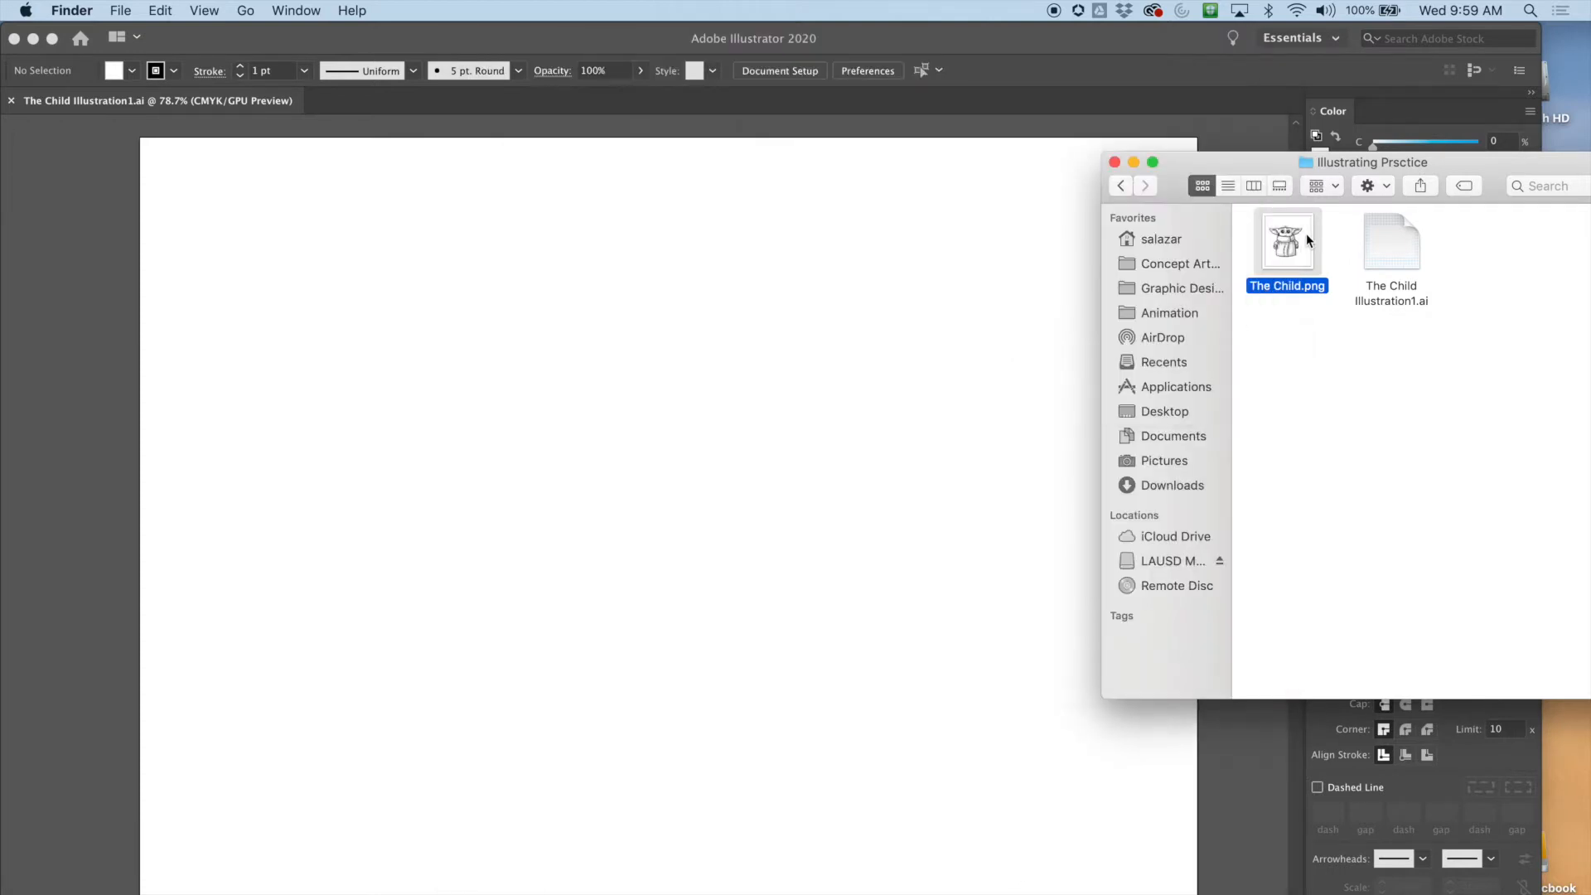
drag(1280, 238, 483, 309)
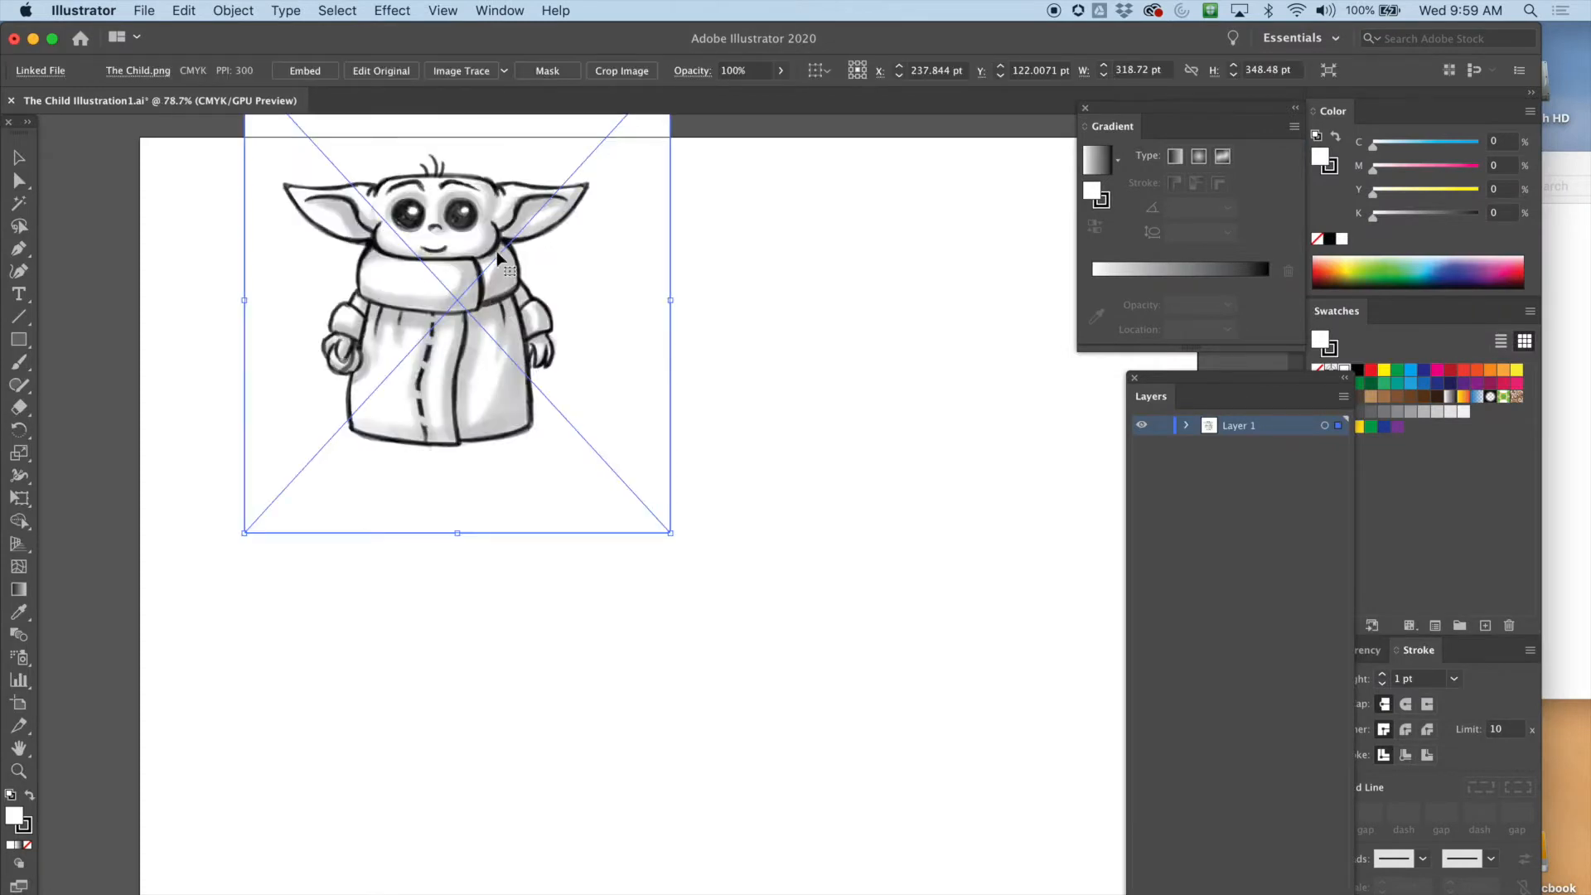
Reposition the placed sketch image on the artboard
drag(457, 217, 437, 329)
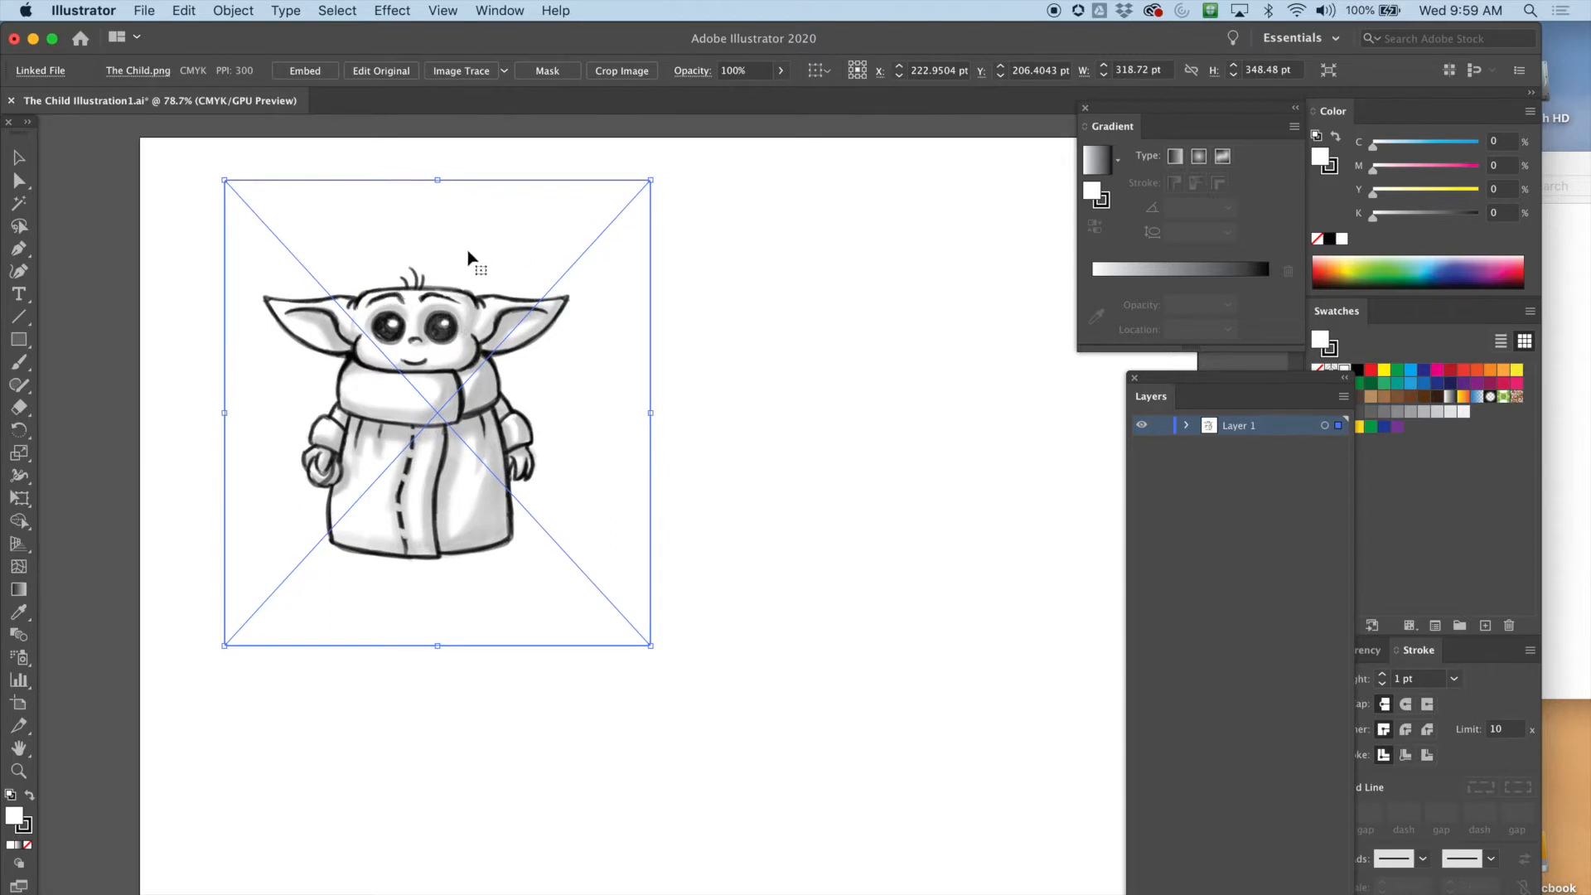
mouse_move(434, 309)
mouse_down()
mouse_move(433, 343)
mouse_move(446, 331)
mouse_up()
drag(724, 365, 847, 389)
drag(501, 351, 468, 316)
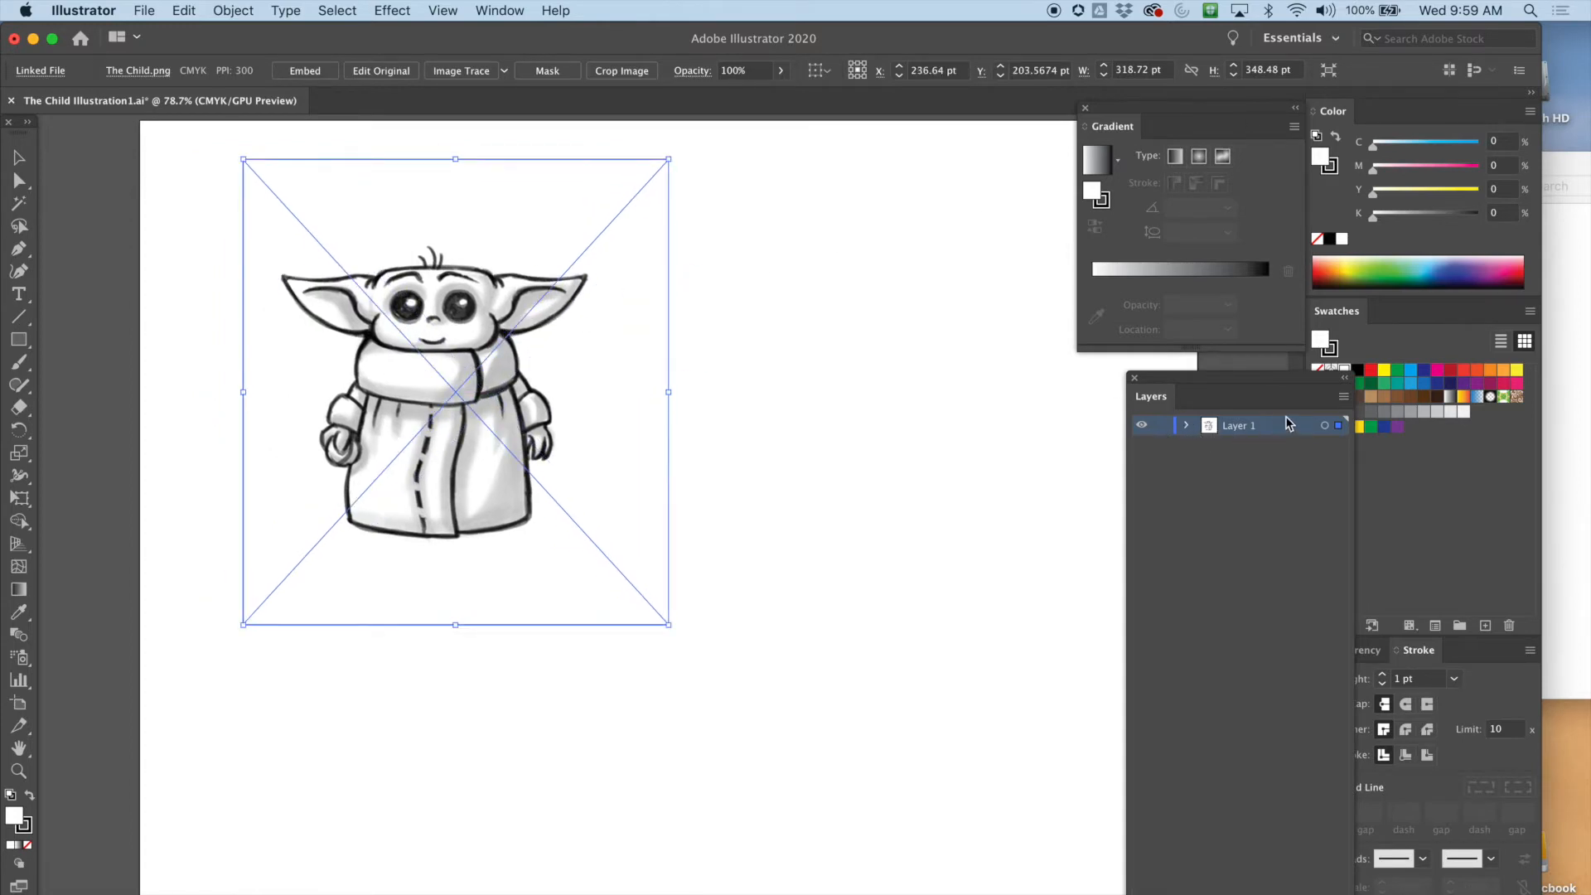
Rearrange the Layers panel and widen the application window
click(1342, 399)
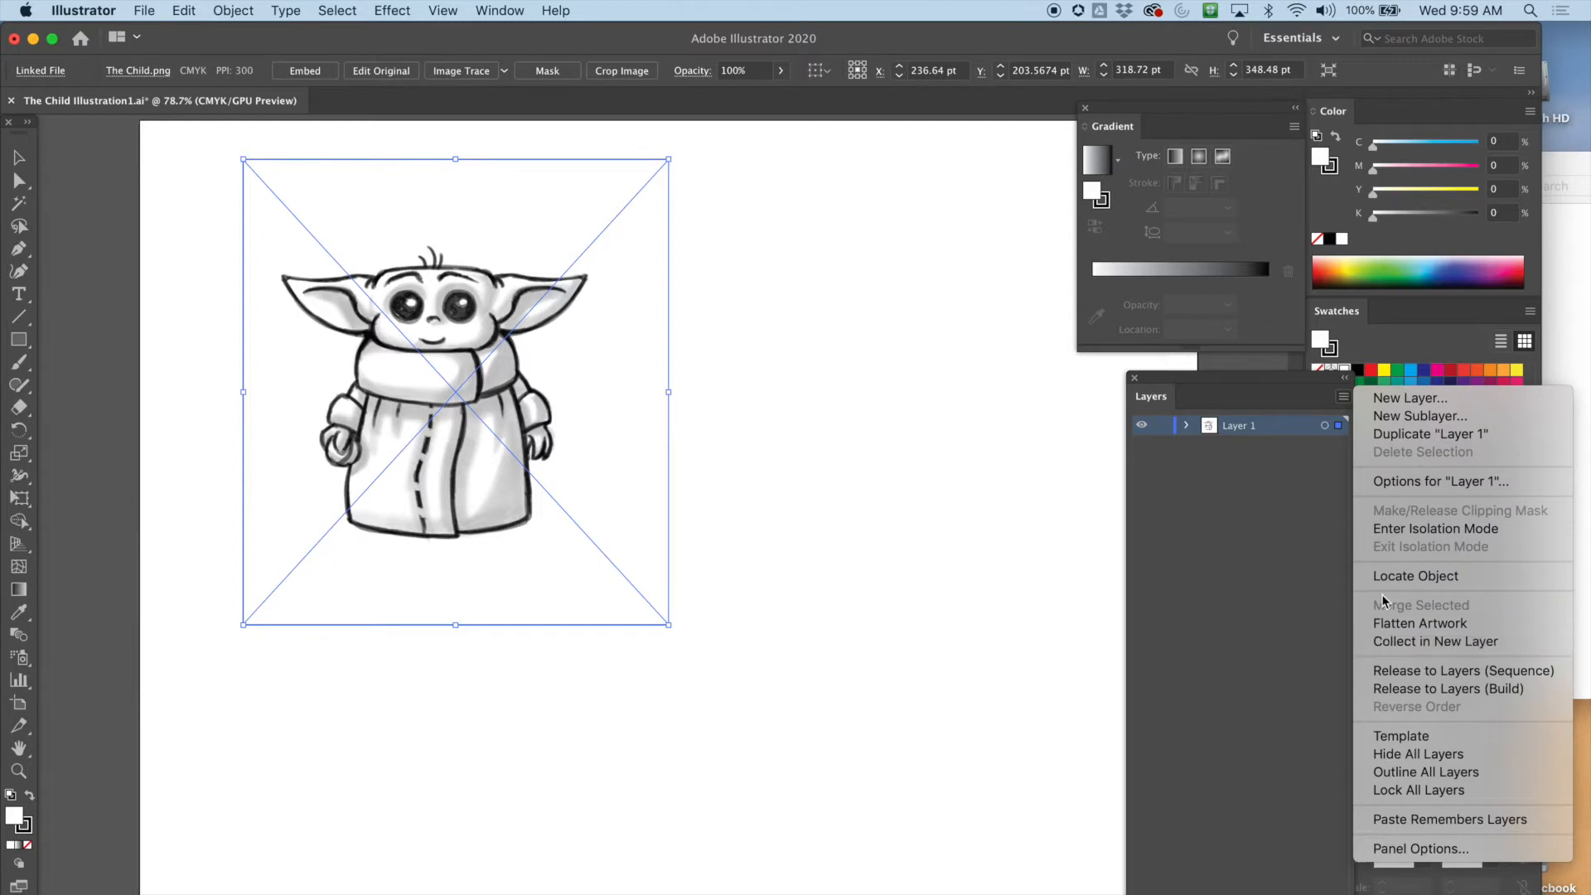
click(1264, 485)
drag(1274, 382, 1243, 384)
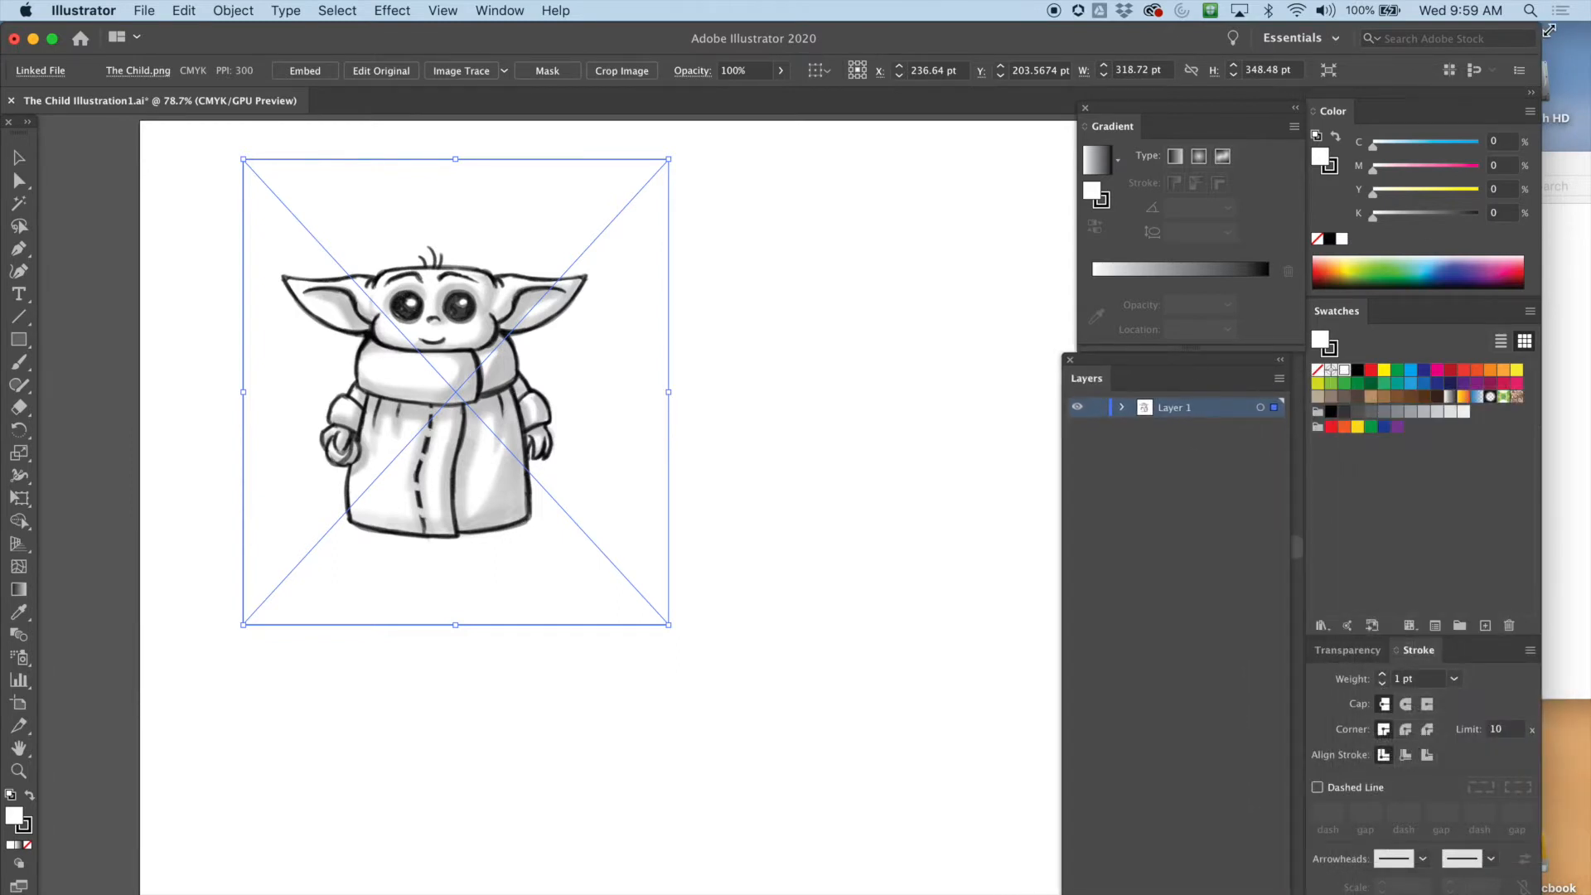
drag(1539, 27, 1589, 27)
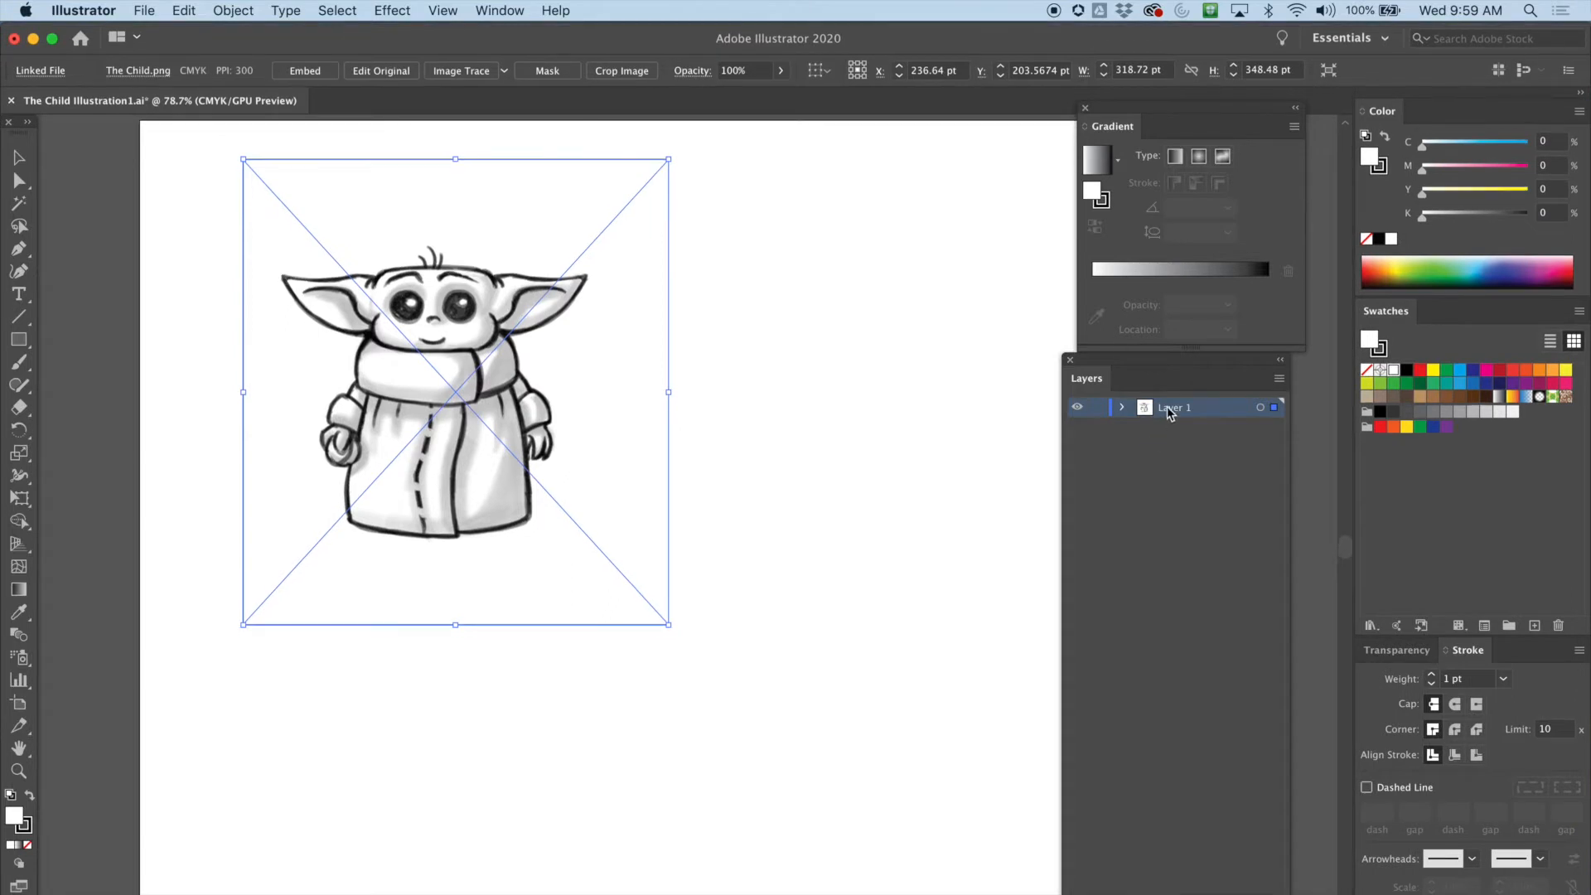
Move the sketch toward the upper-left of the artboard, embed the linked image, and deselect it
drag(462, 337, 416, 316)
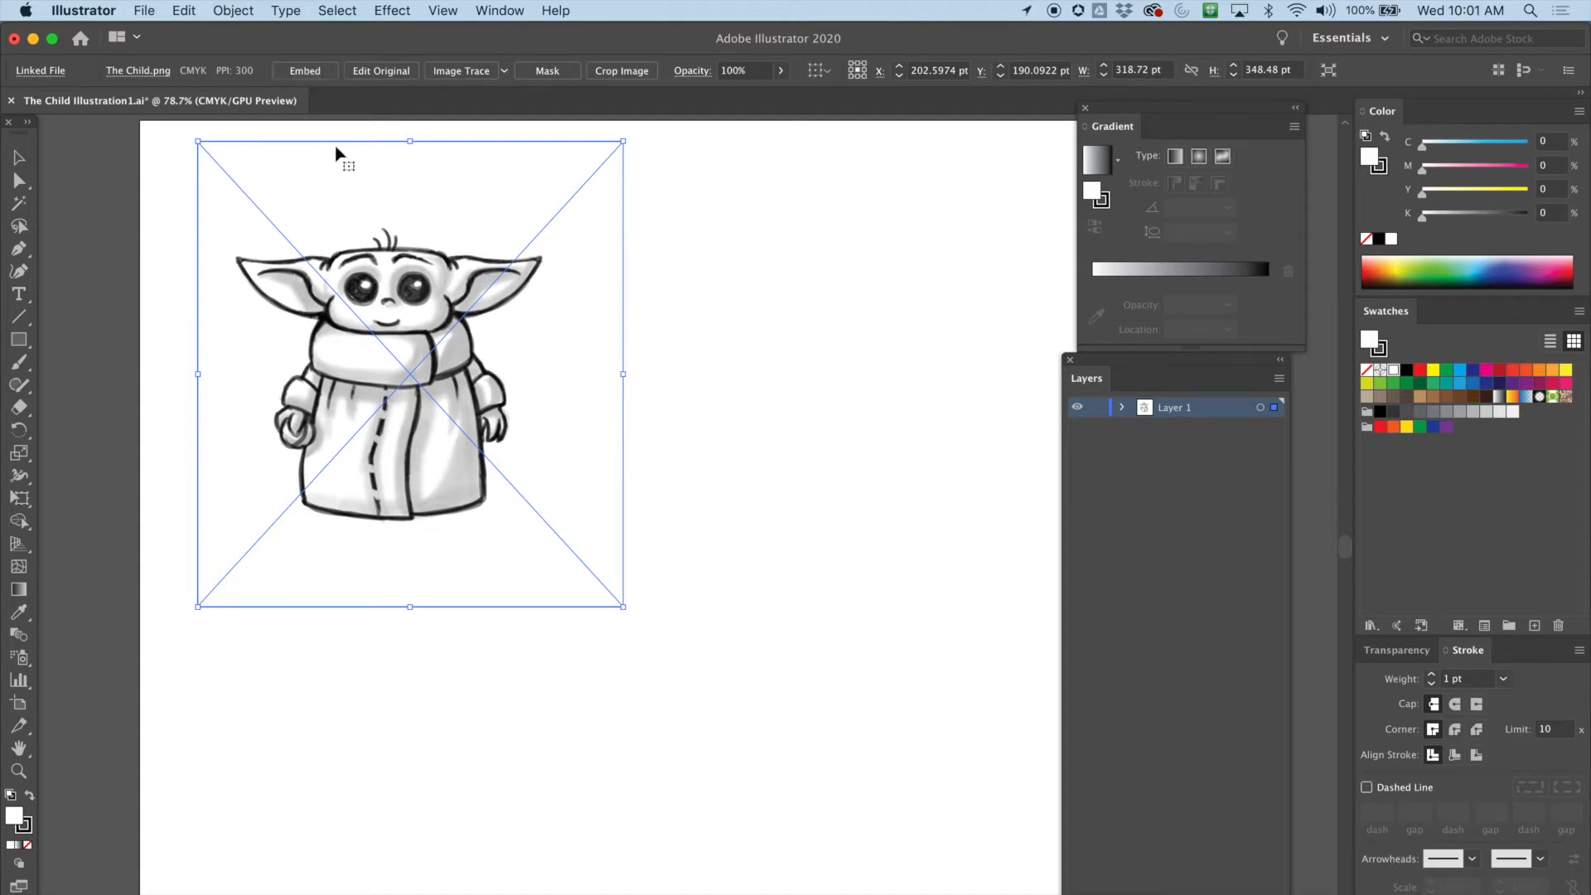
drag(336, 315, 325, 307)
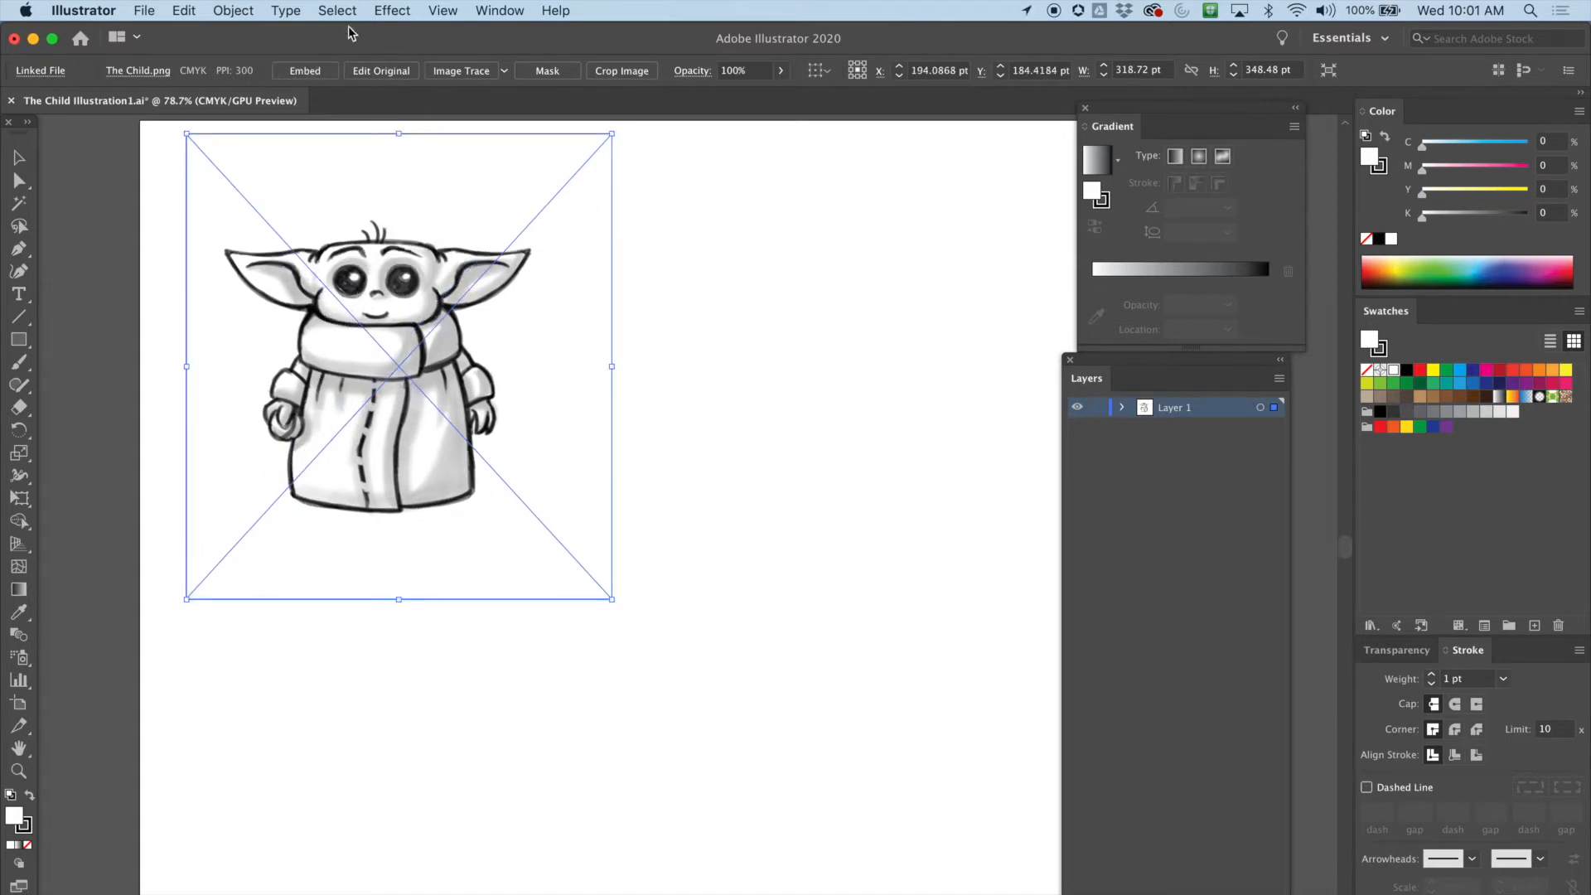
click(307, 73)
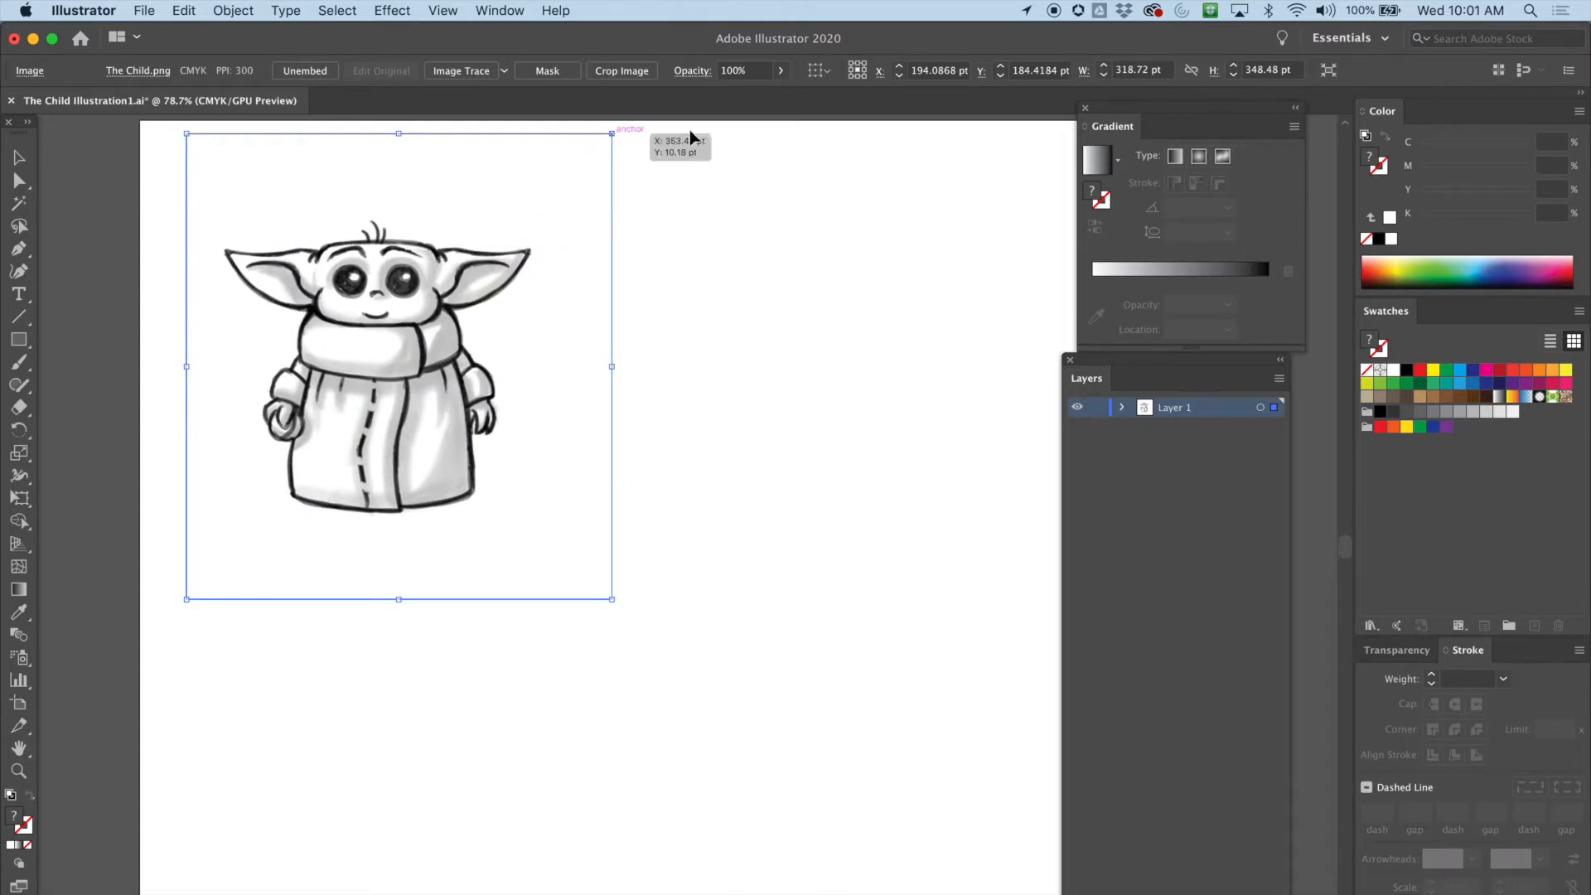
click(753, 203)
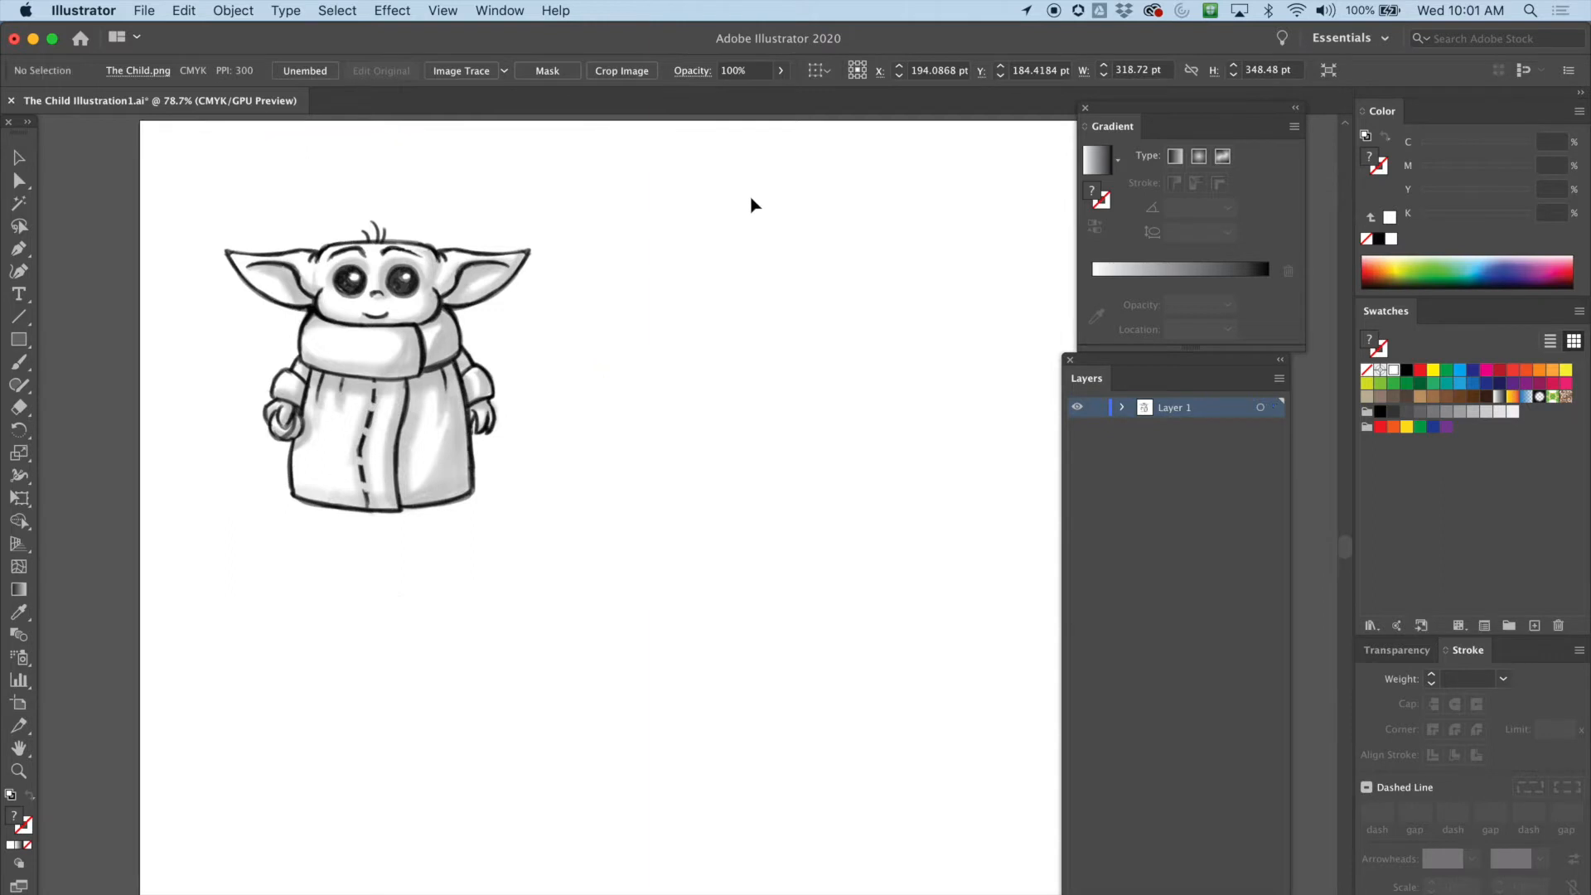
Move the sketch lower on the artboard and turn Layer 1 into a template layer
drag(412, 276, 469, 413)
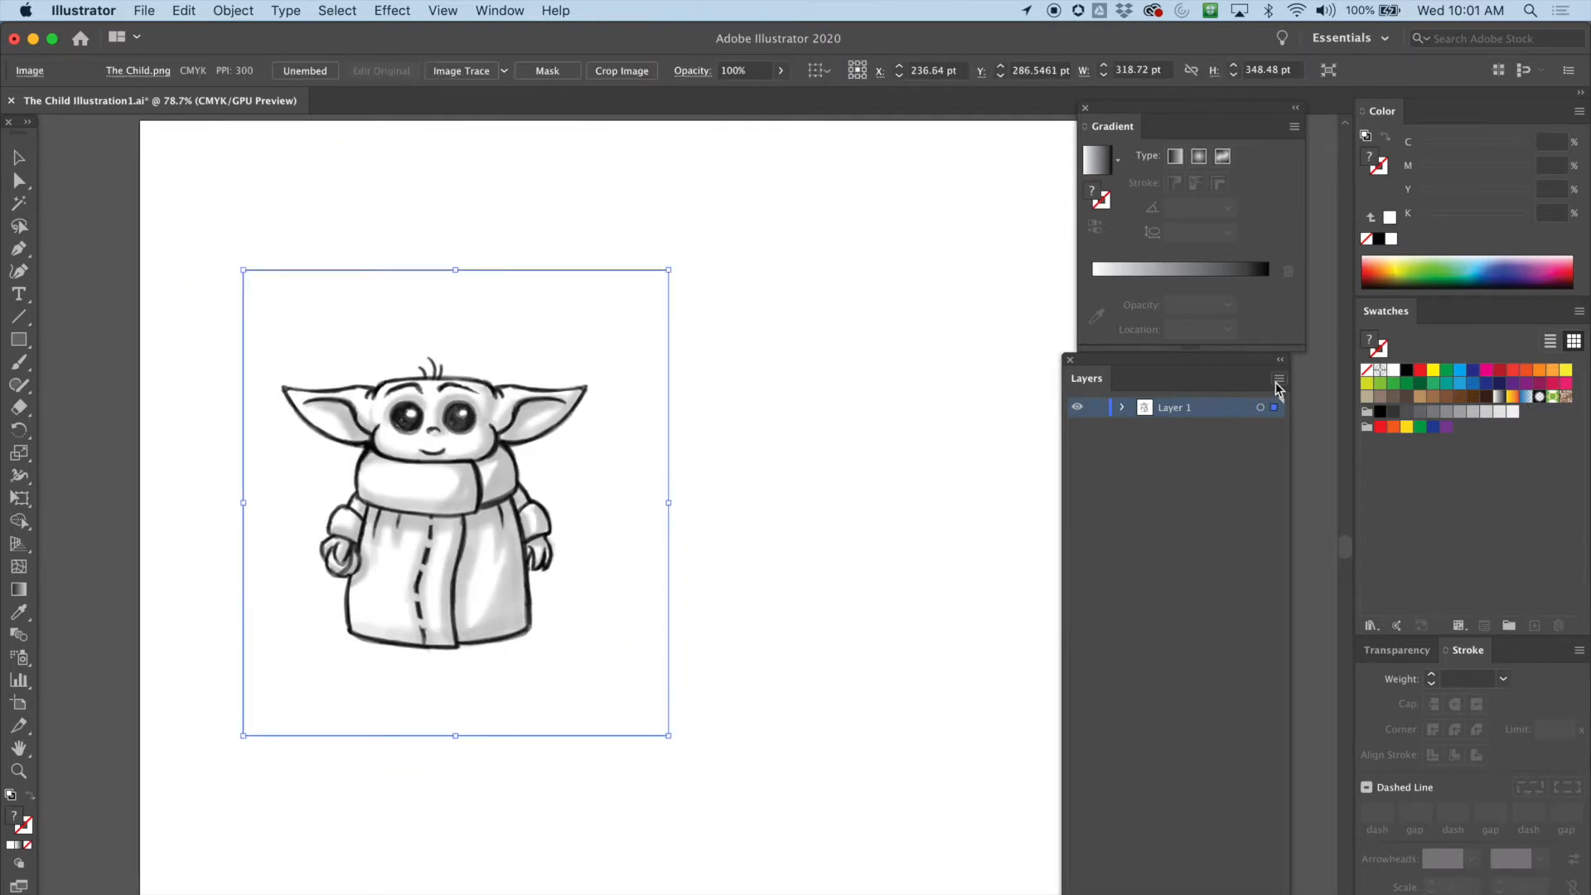
drag(1114, 364, 1248, 381)
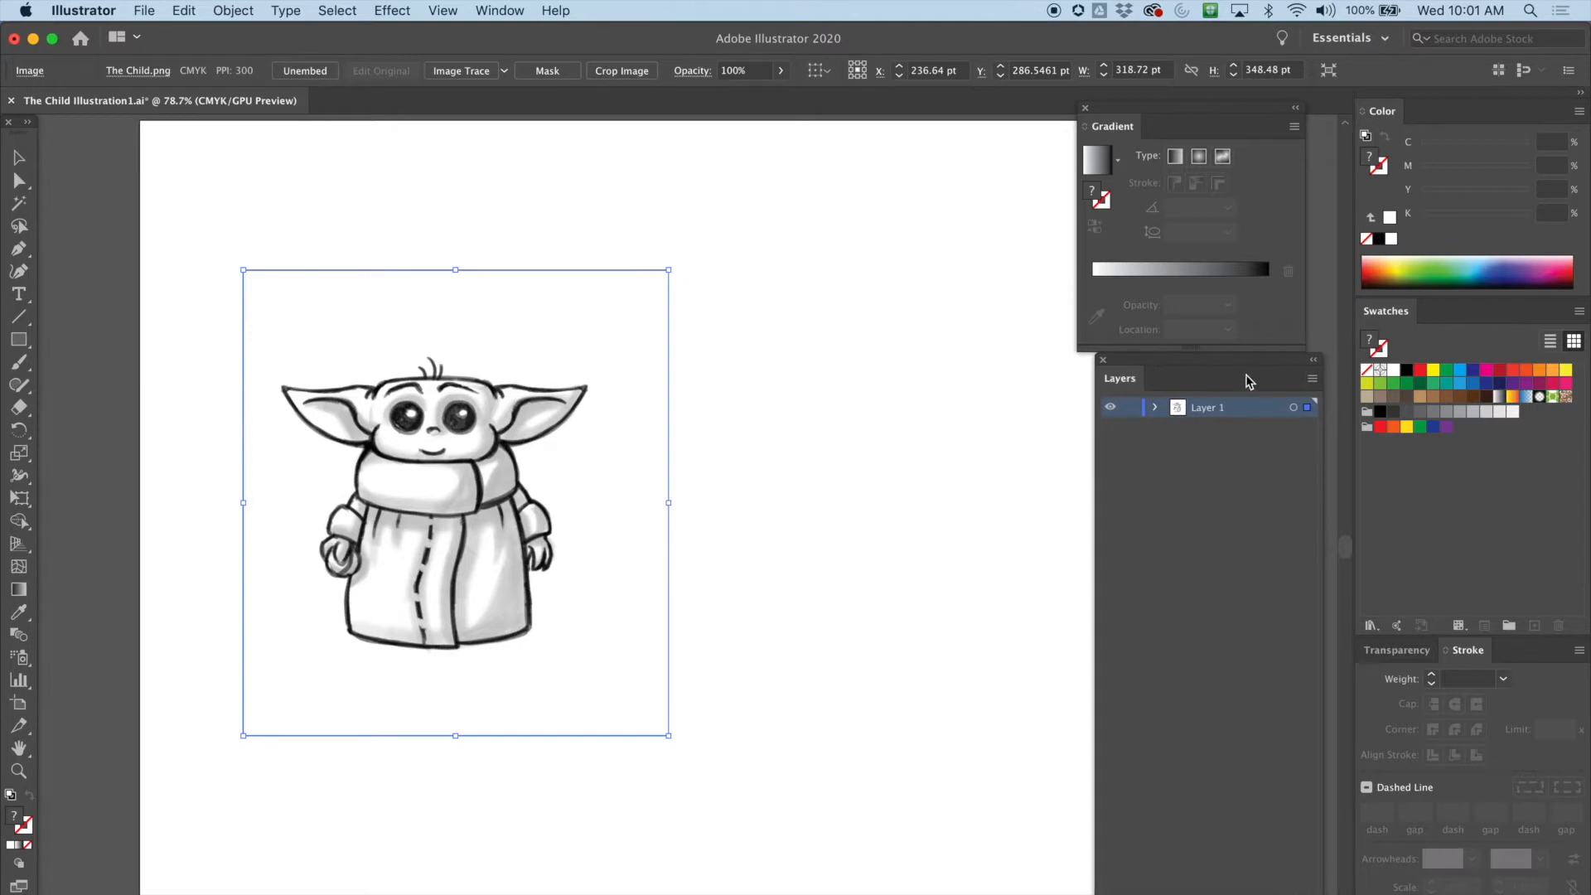
click(1312, 380)
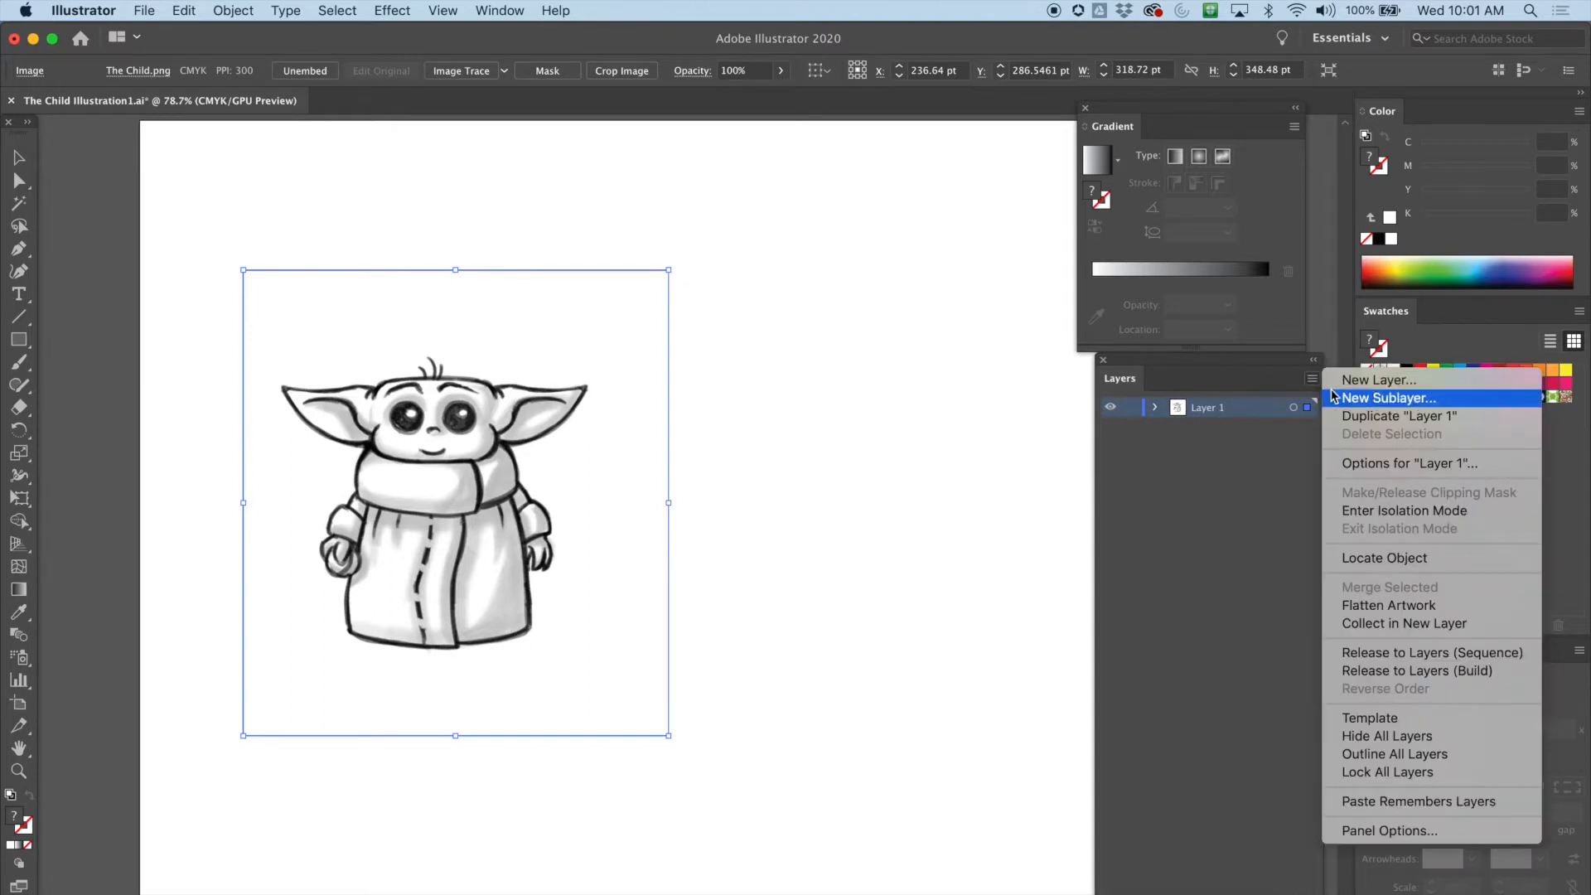
click(1380, 726)
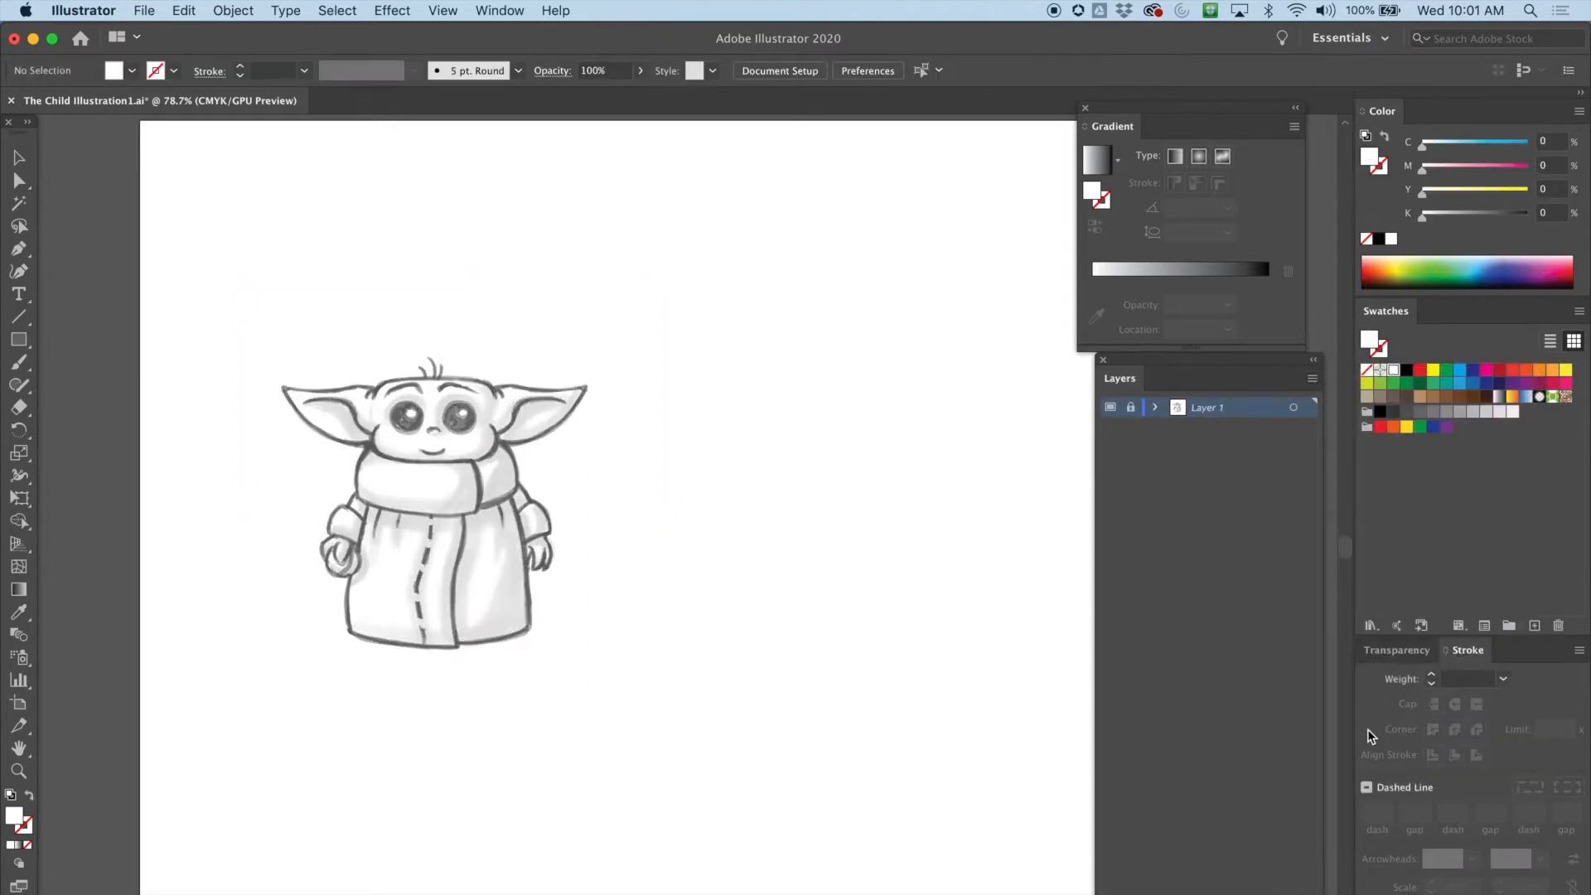
Create a new layer named Drawing above the template layer
click(1312, 381)
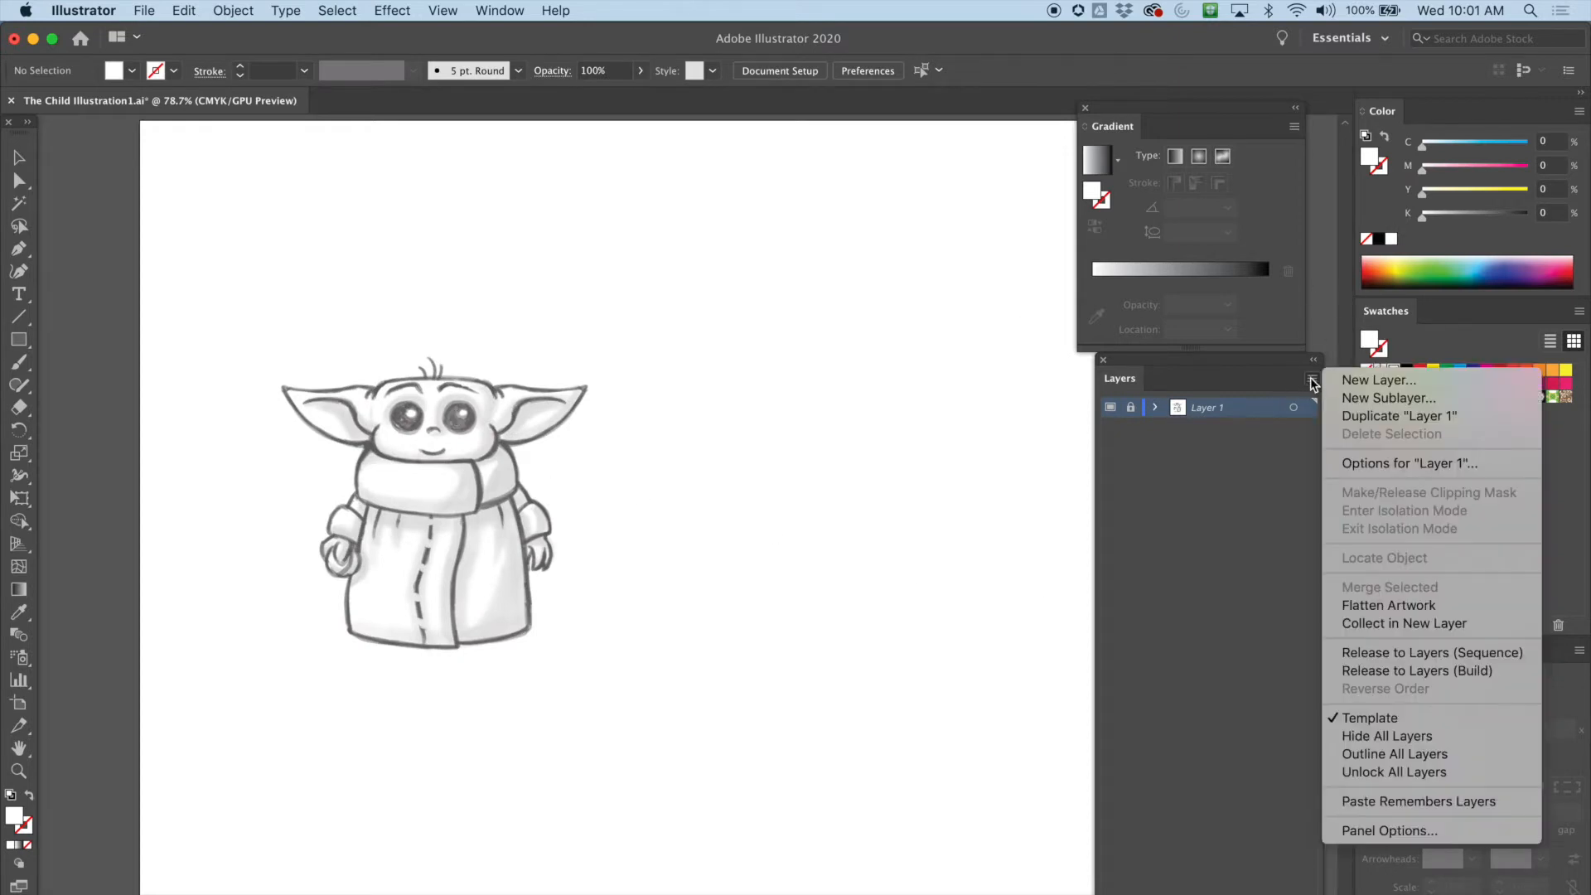
click(1355, 381)
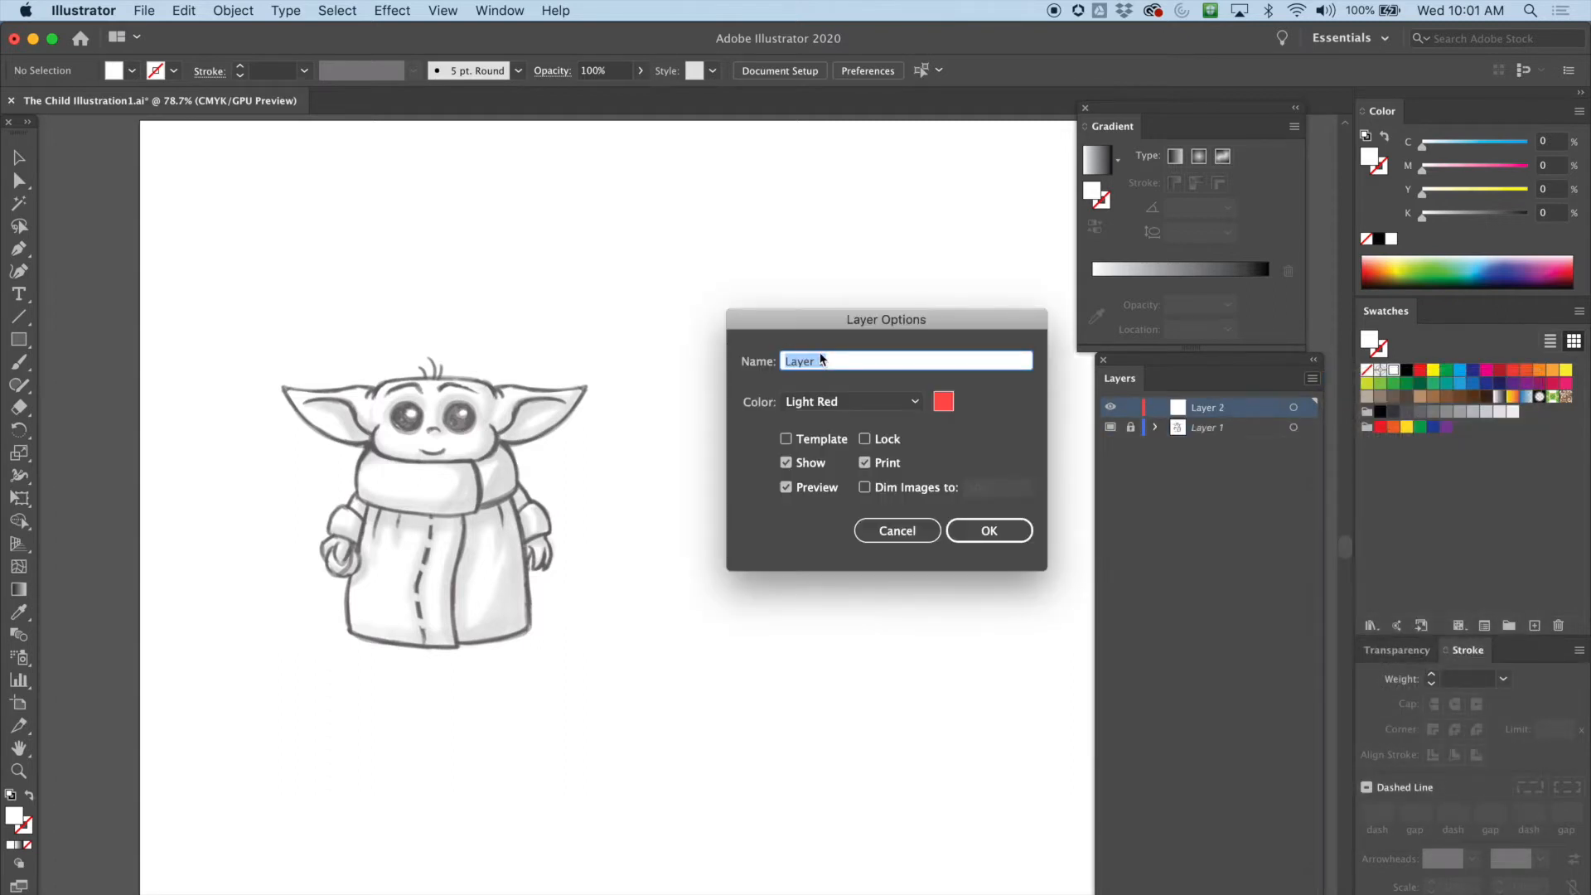
text(Drawing)
click(998, 528)
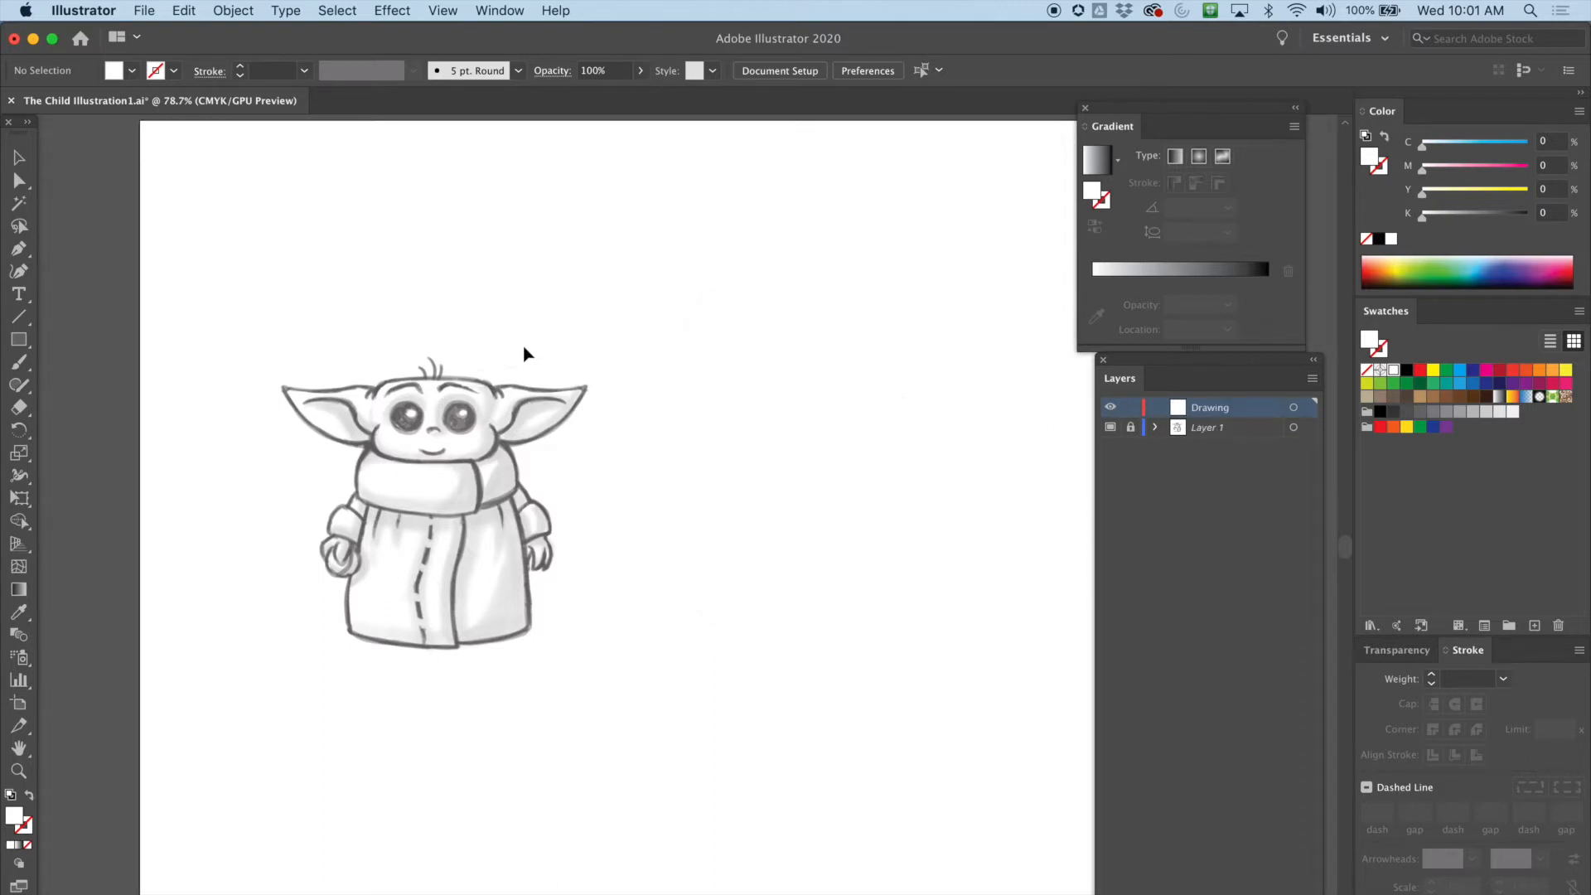
Trace the top outline of the head with the Pen tool as a curved path on the Drawing layer
key(super+equal)
key(super+equal)
key(super+equal)
drag(257, 280, 745, 366)
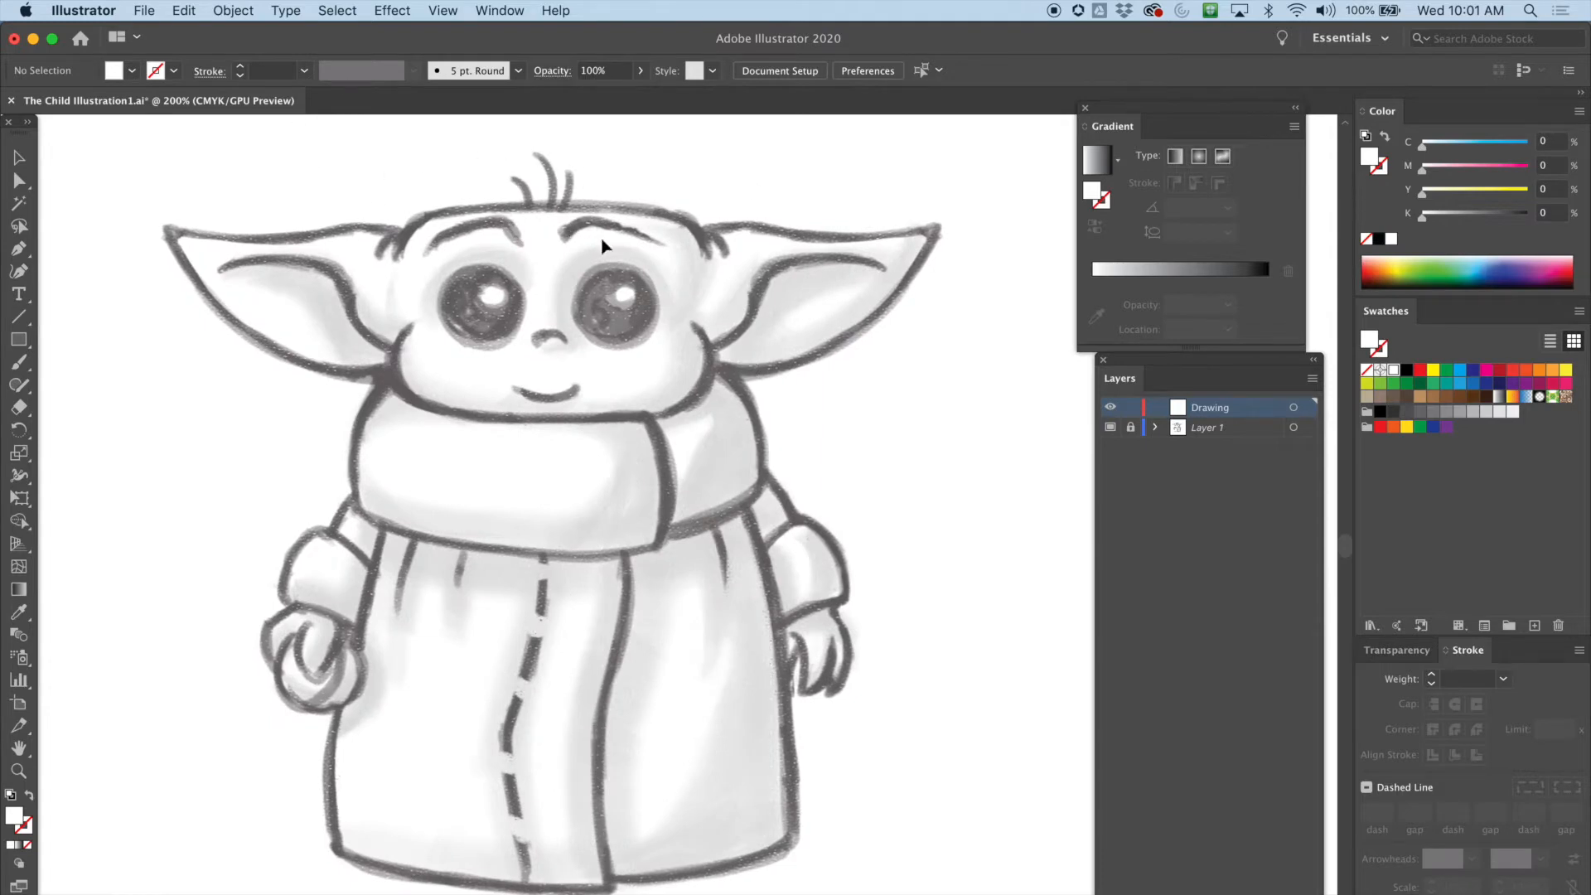
scroll(497, 300, right, 3)
scroll(497, 300, up, 2)
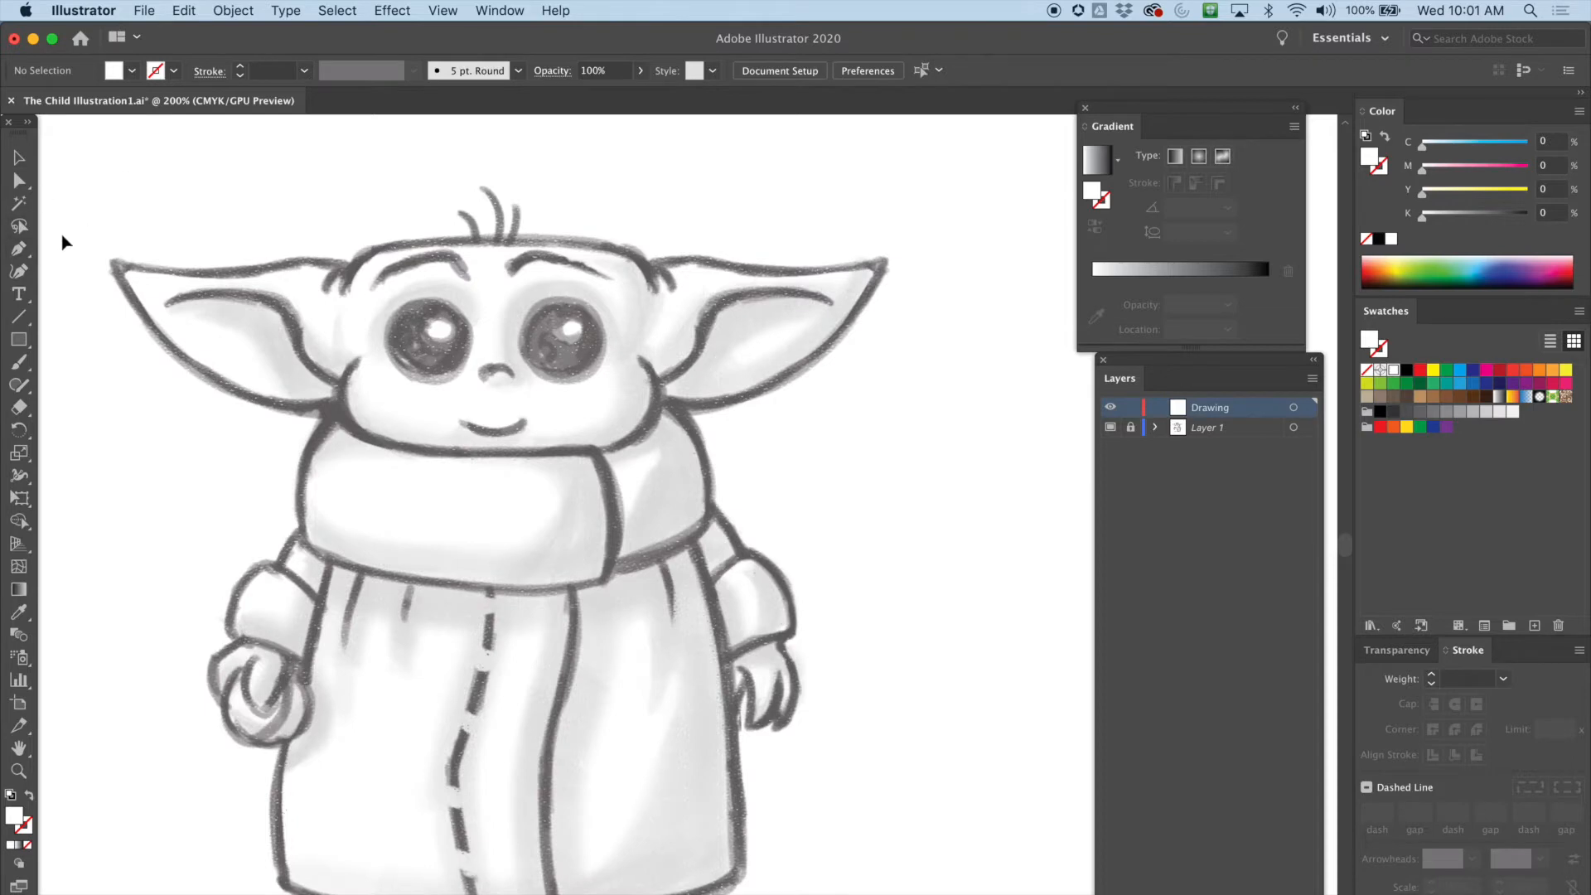
click(18, 250)
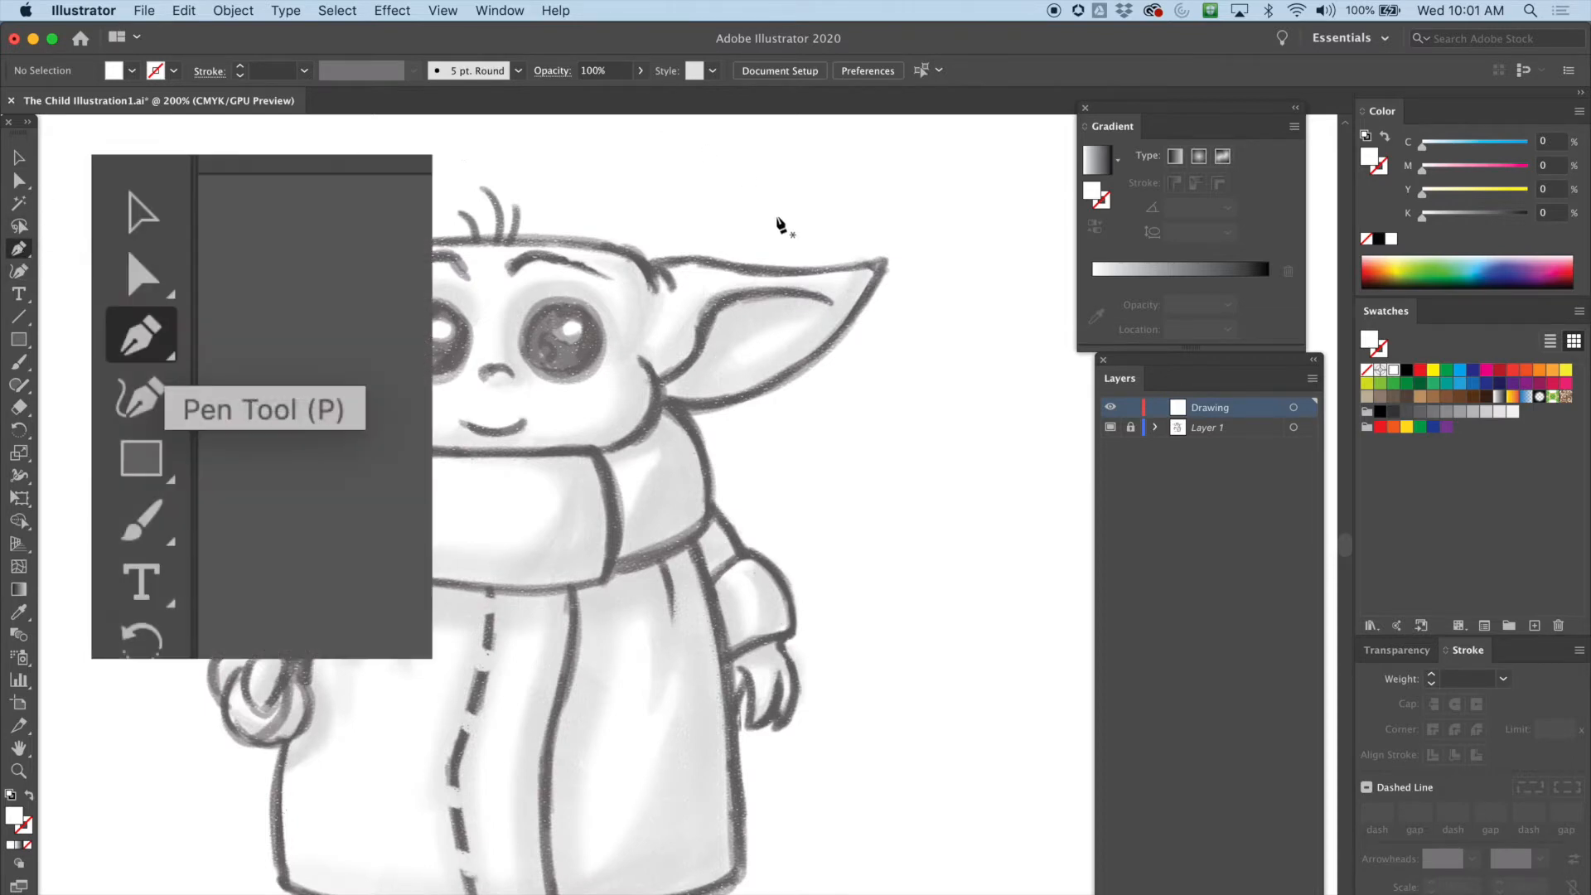
scroll(655, 290, down, 4)
scroll(655, 290, right, 2)
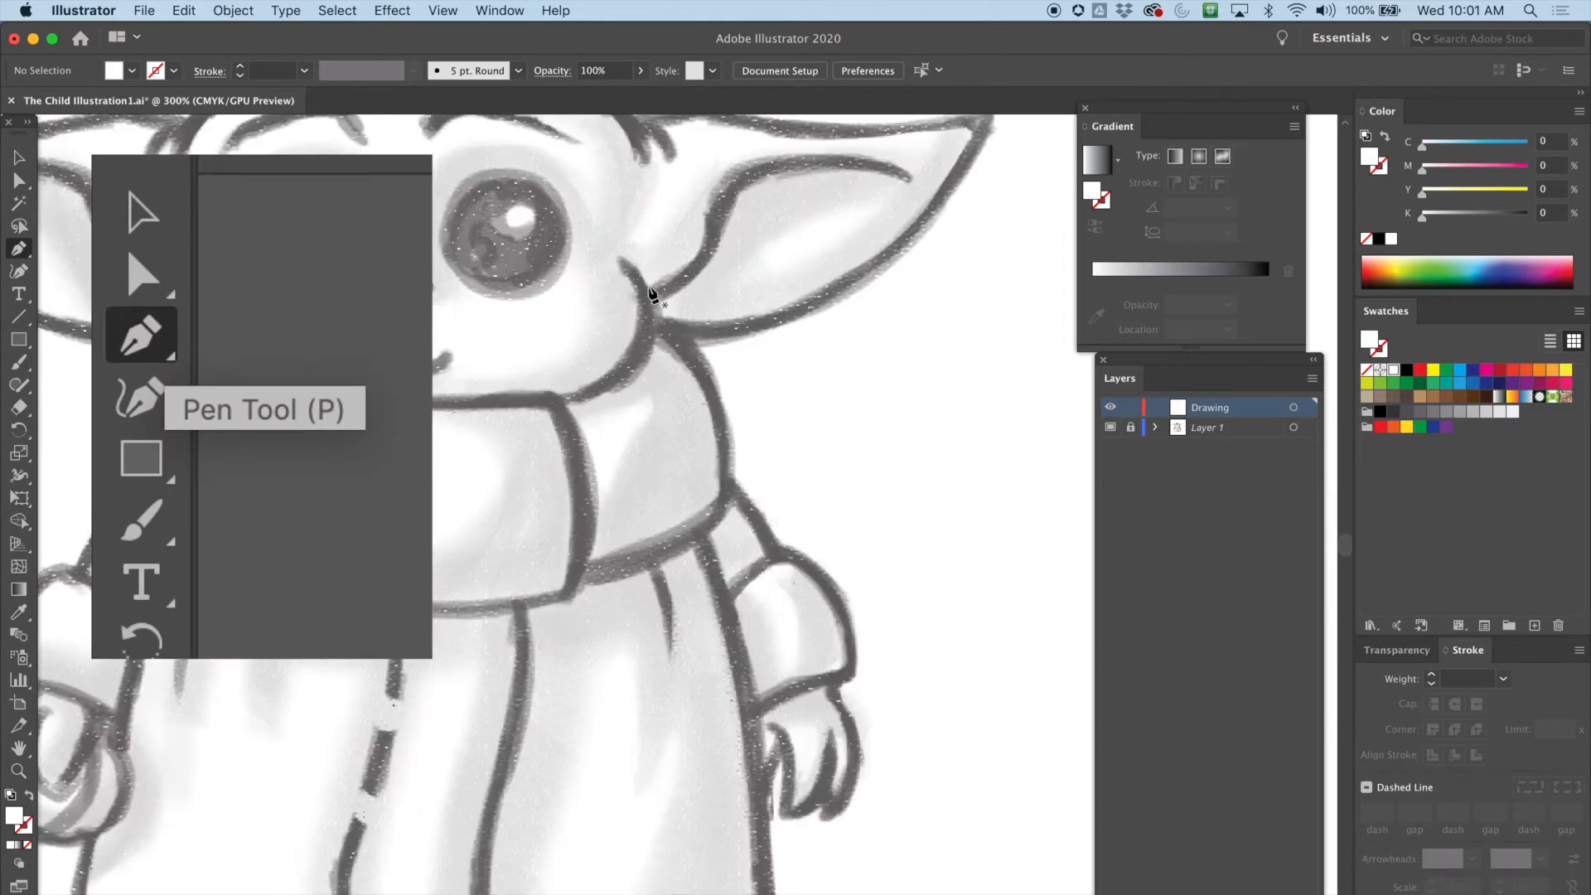
key(super+equal)
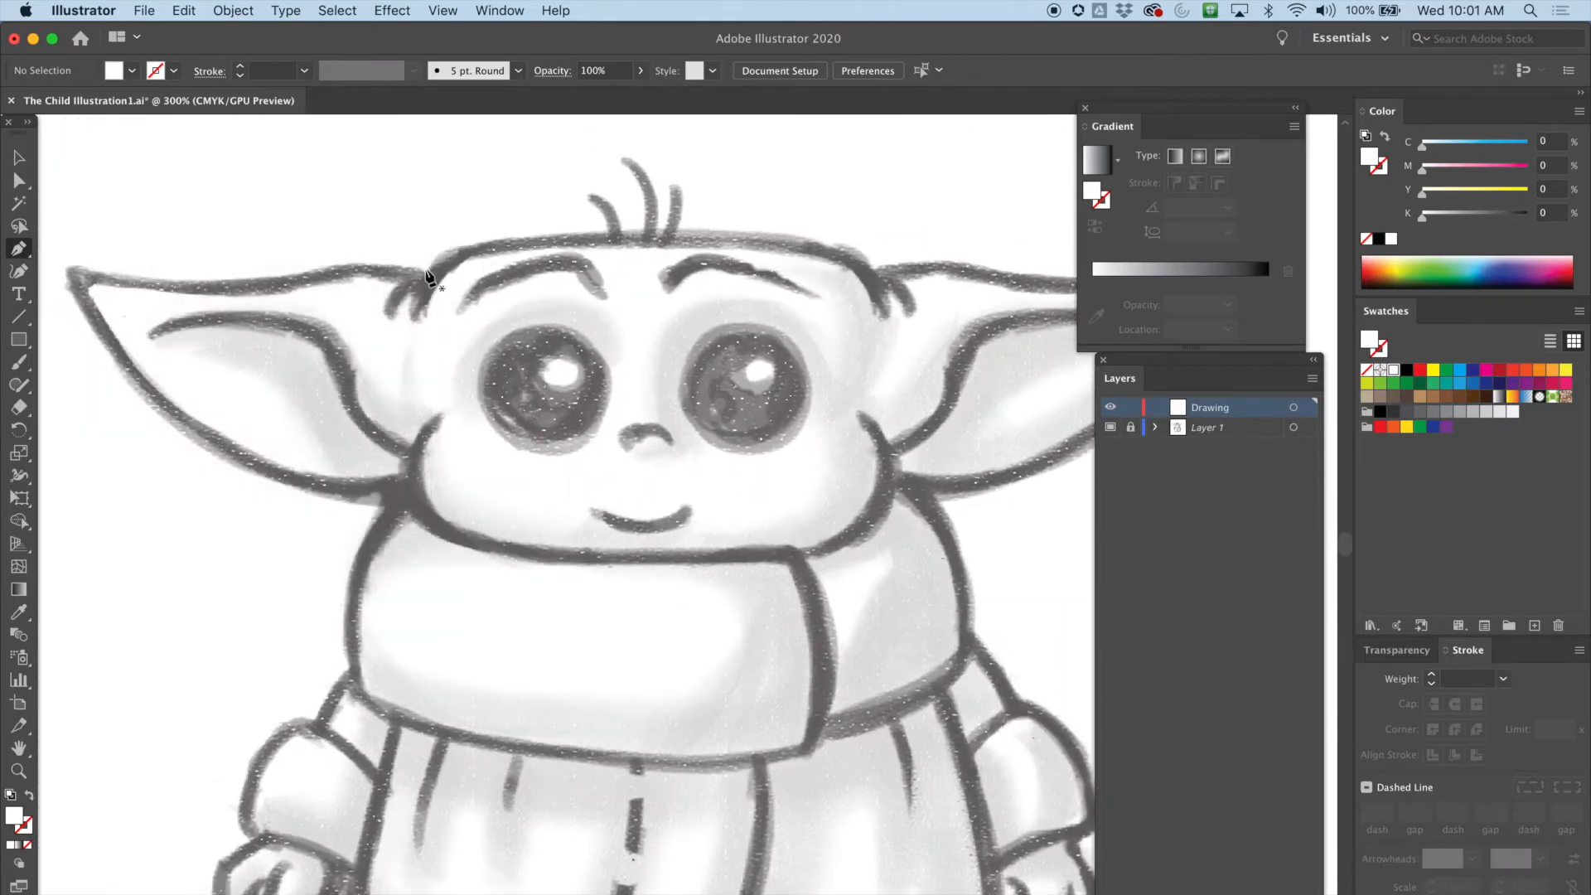
drag(414, 313, 421, 287)
drag(529, 240, 610, 240)
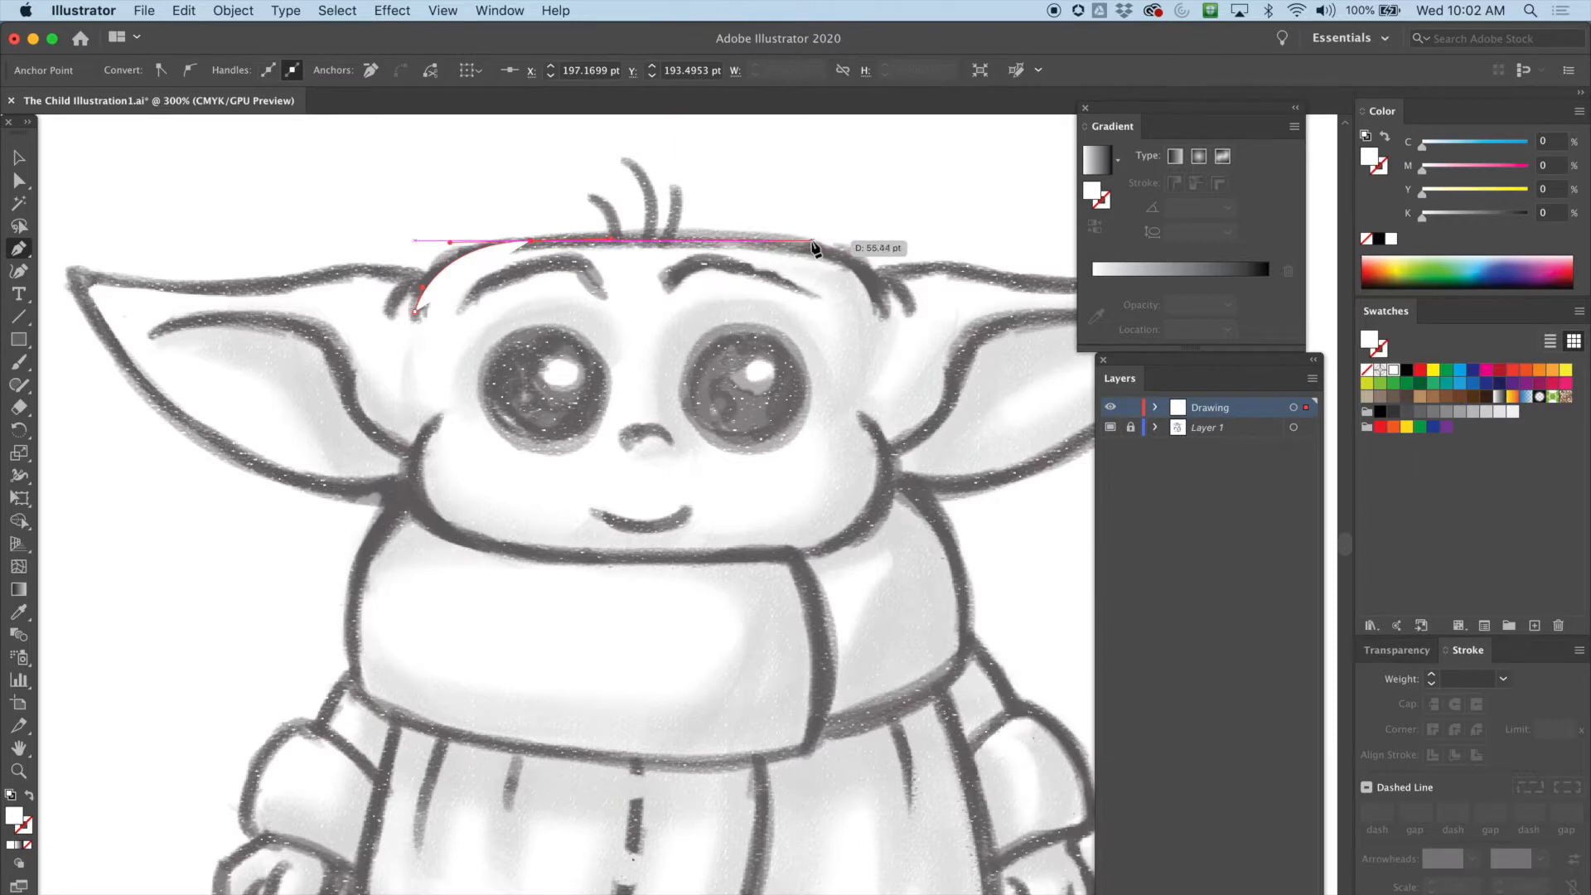
drag(789, 239, 810, 250)
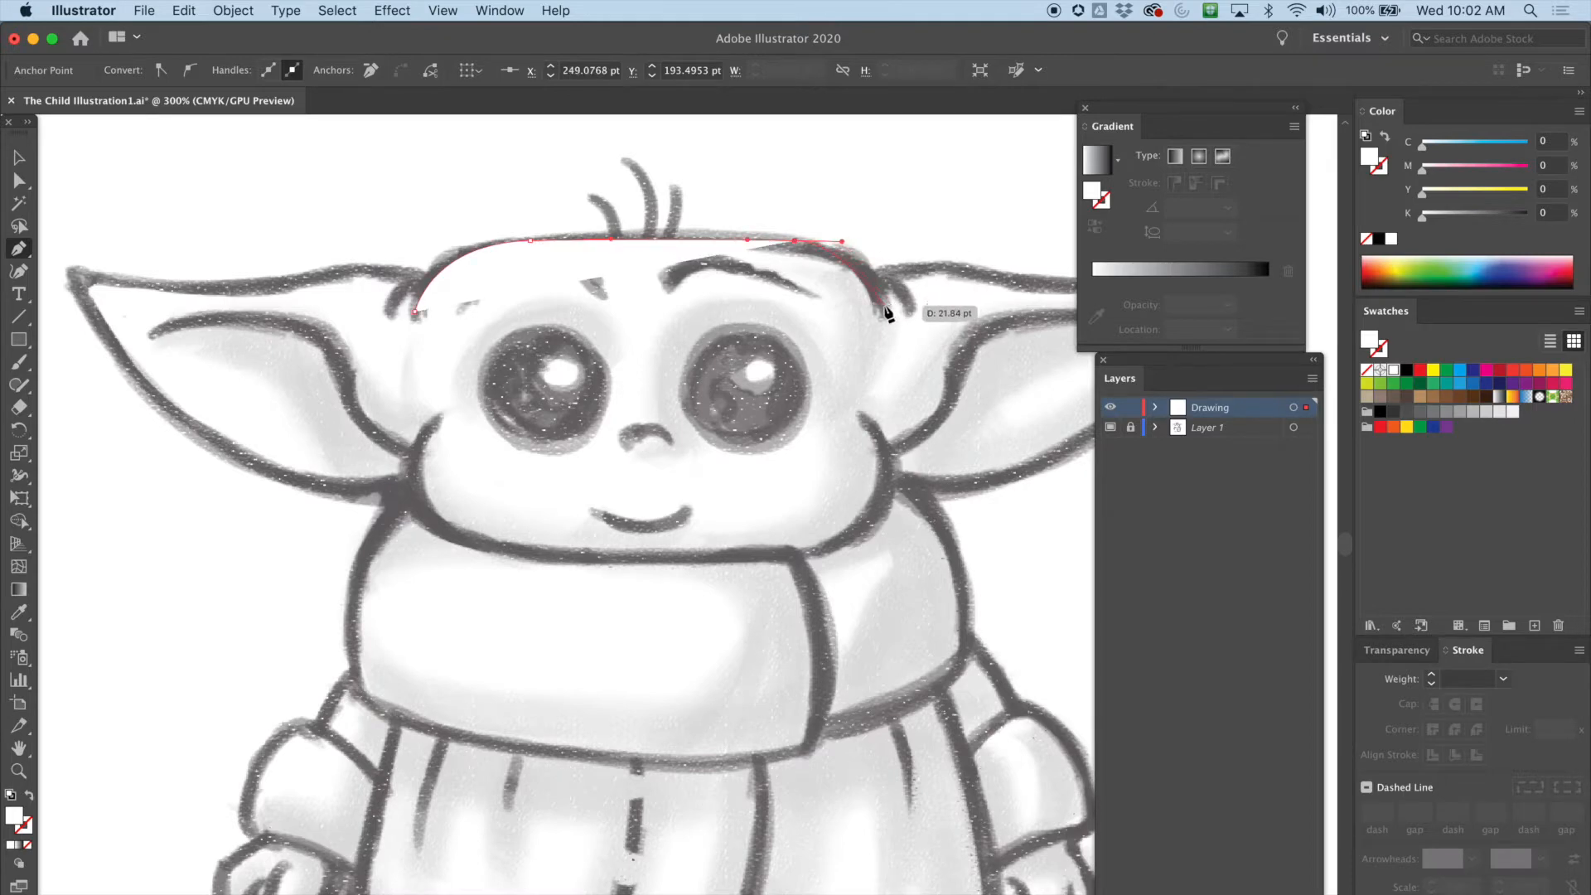
drag(878, 312, 879, 343)
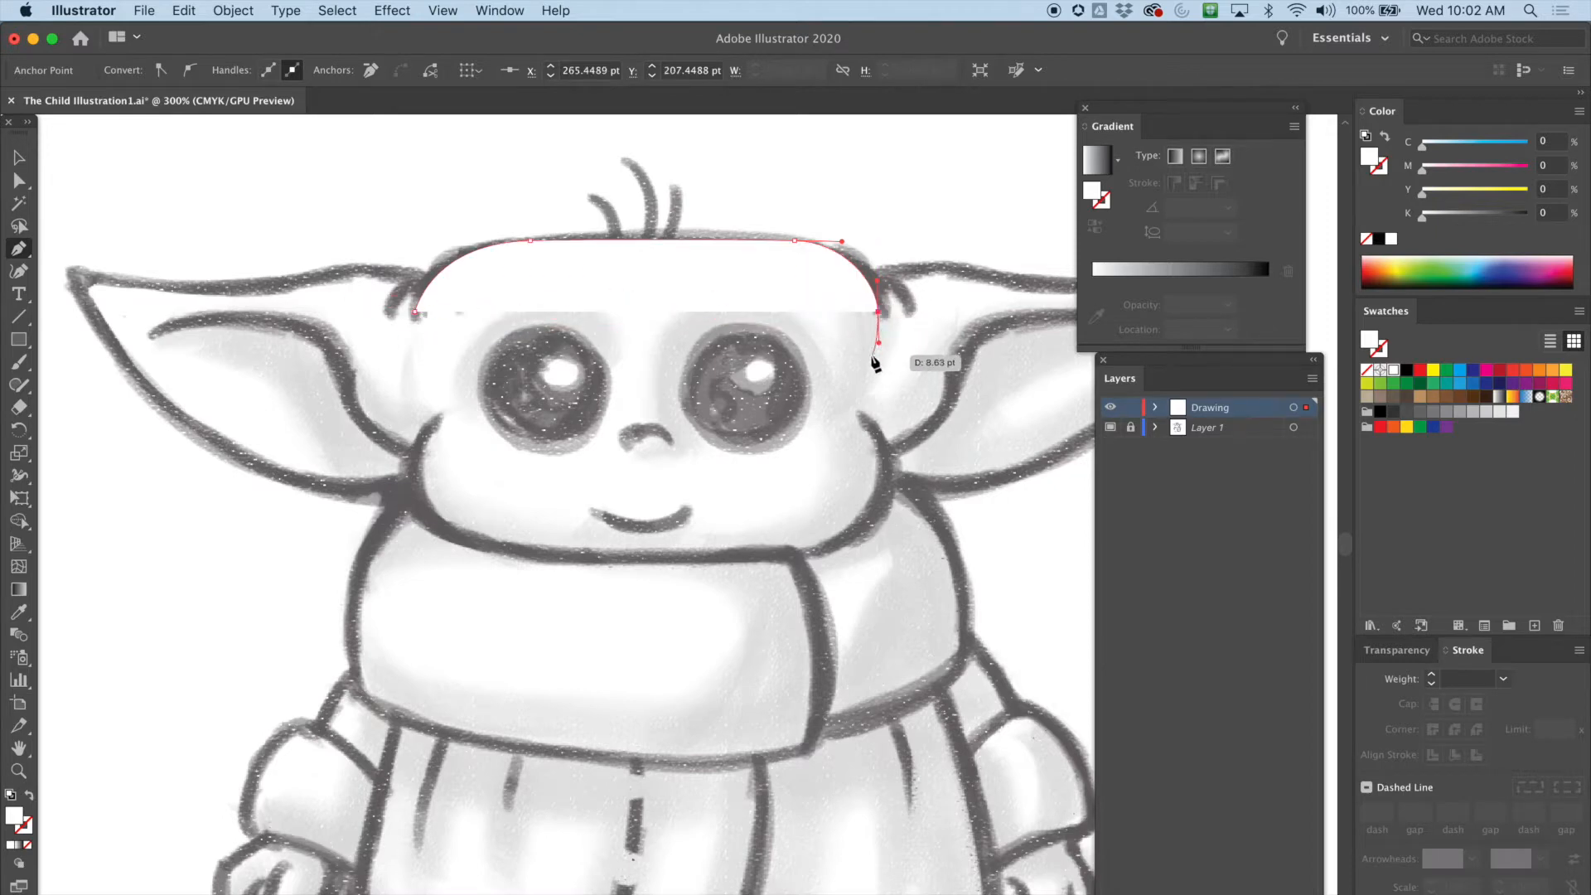
Select the head path and give it a black stroke with no fill
click(20, 156)
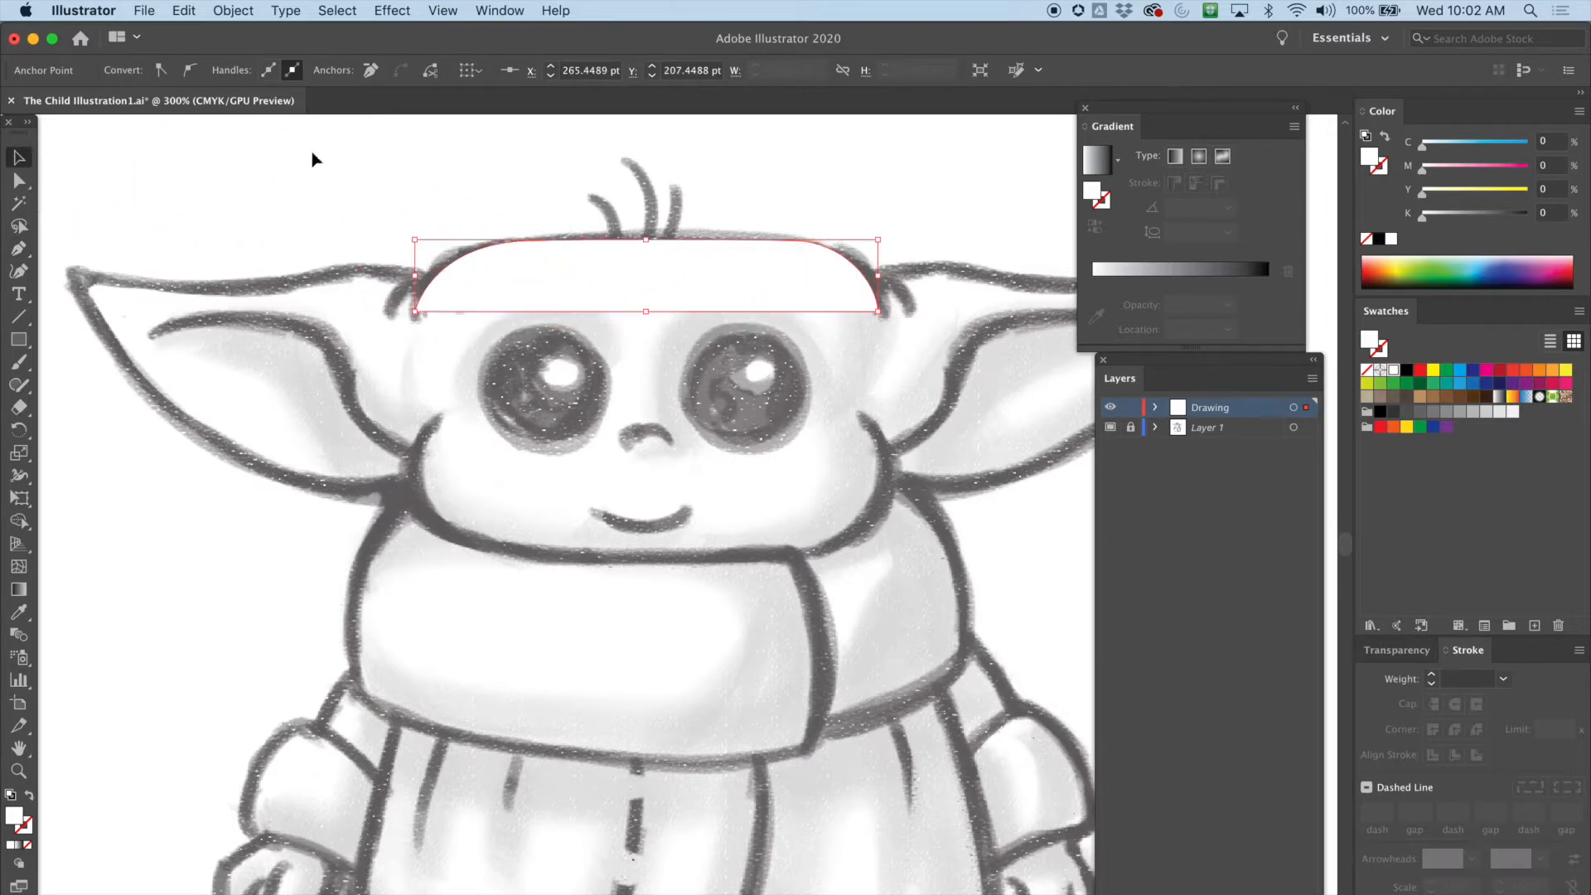
click(492, 193)
click(518, 253)
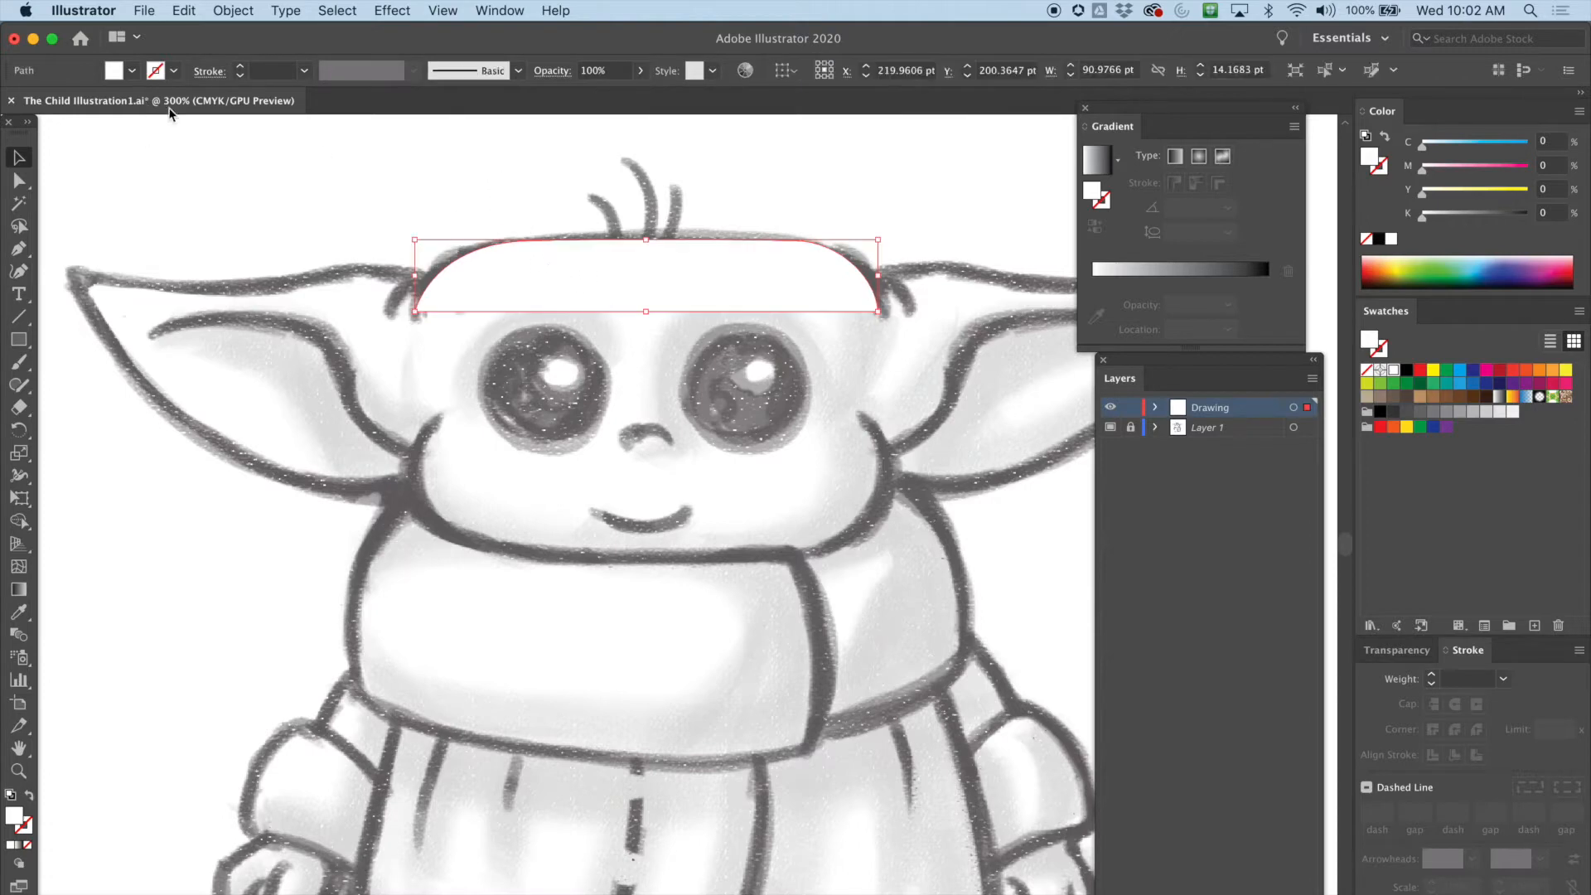
click(175, 72)
click(53, 103)
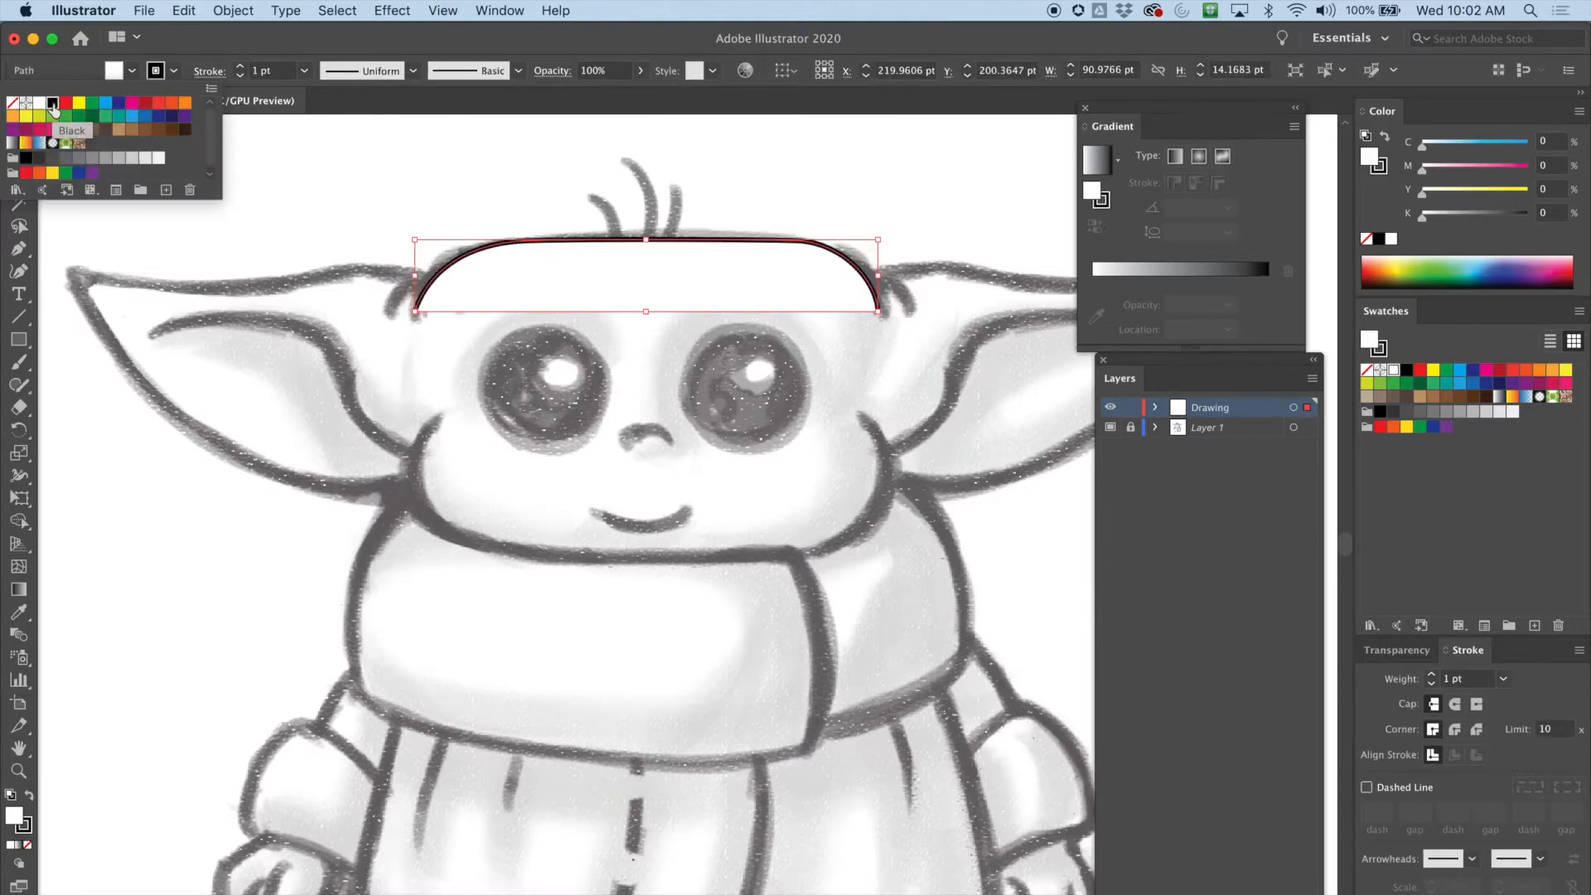
click(129, 72)
click(14, 104)
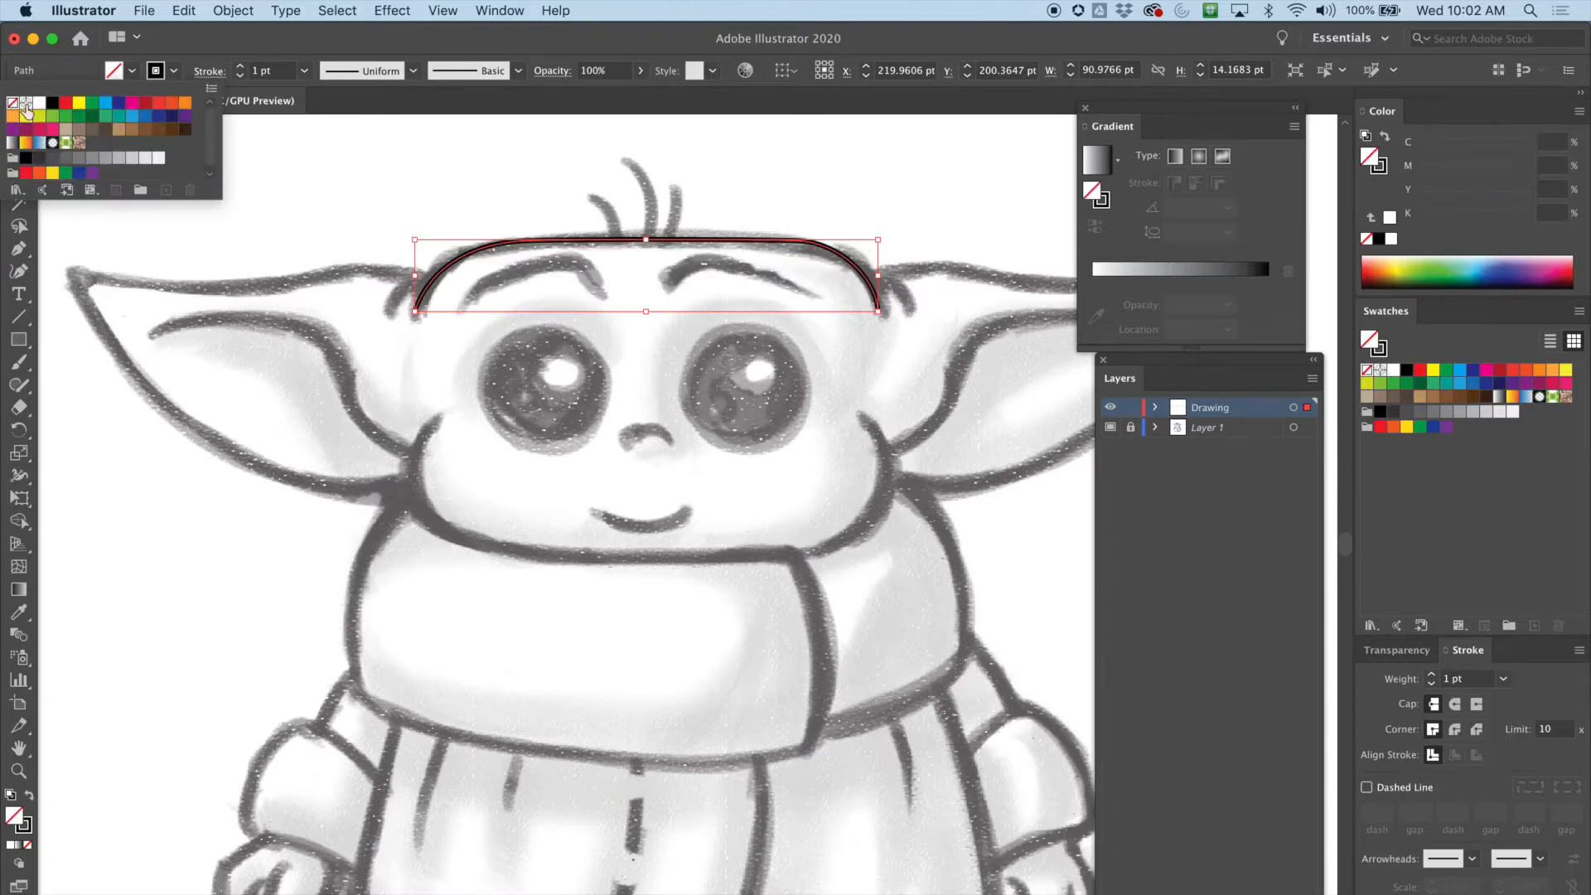
Adjust the left end anchor and its handle on the head curve with the Direct Selection tool
key(super+plus)
drag(580, 362, 457, 221)
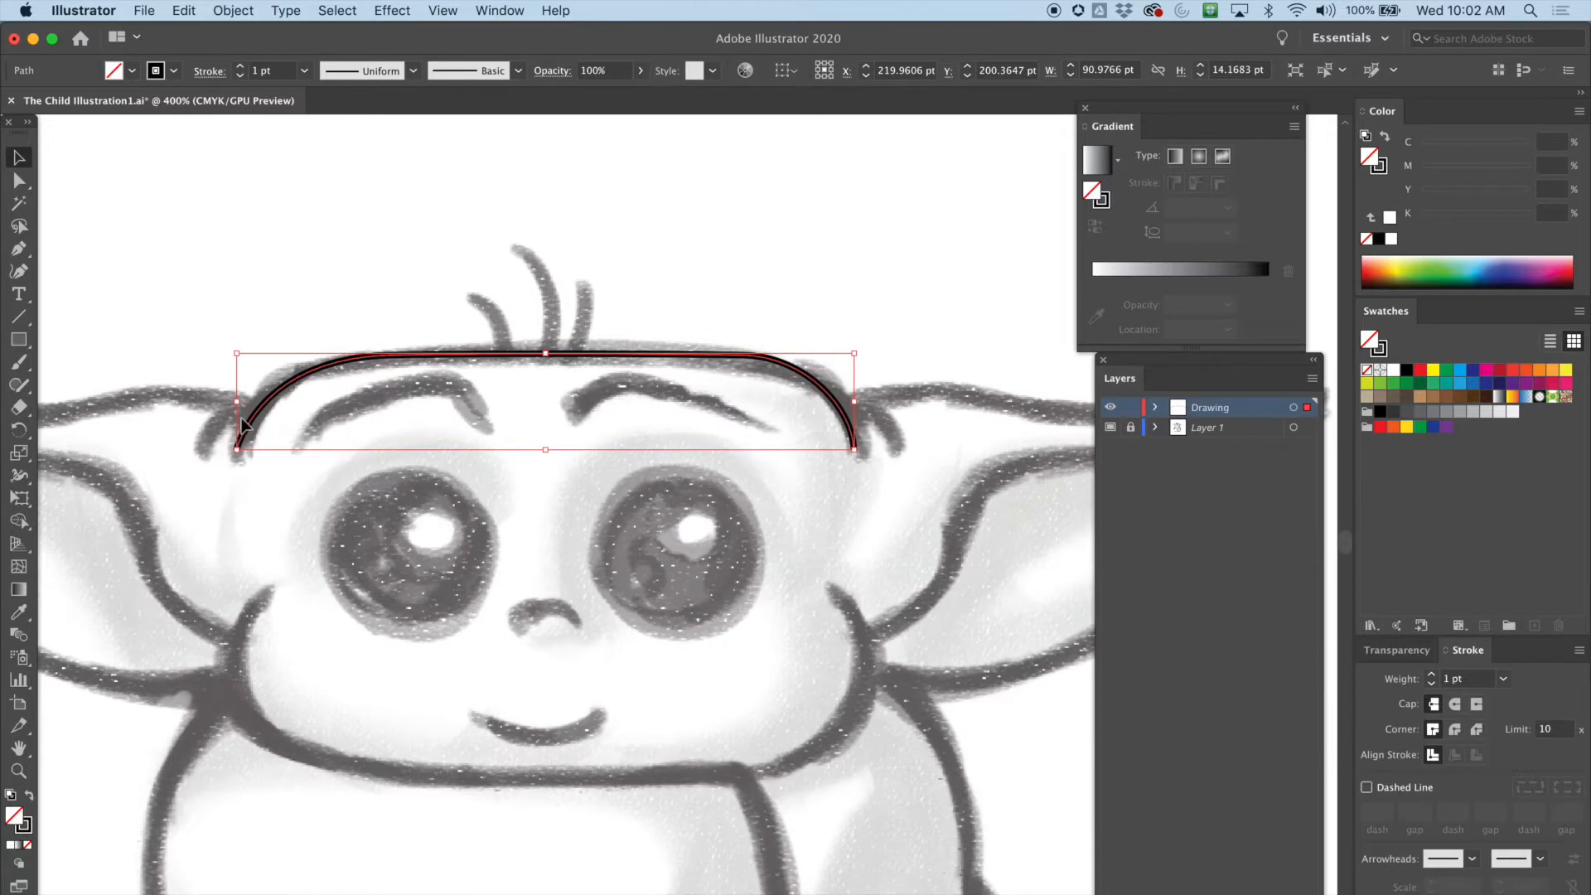
key(a)
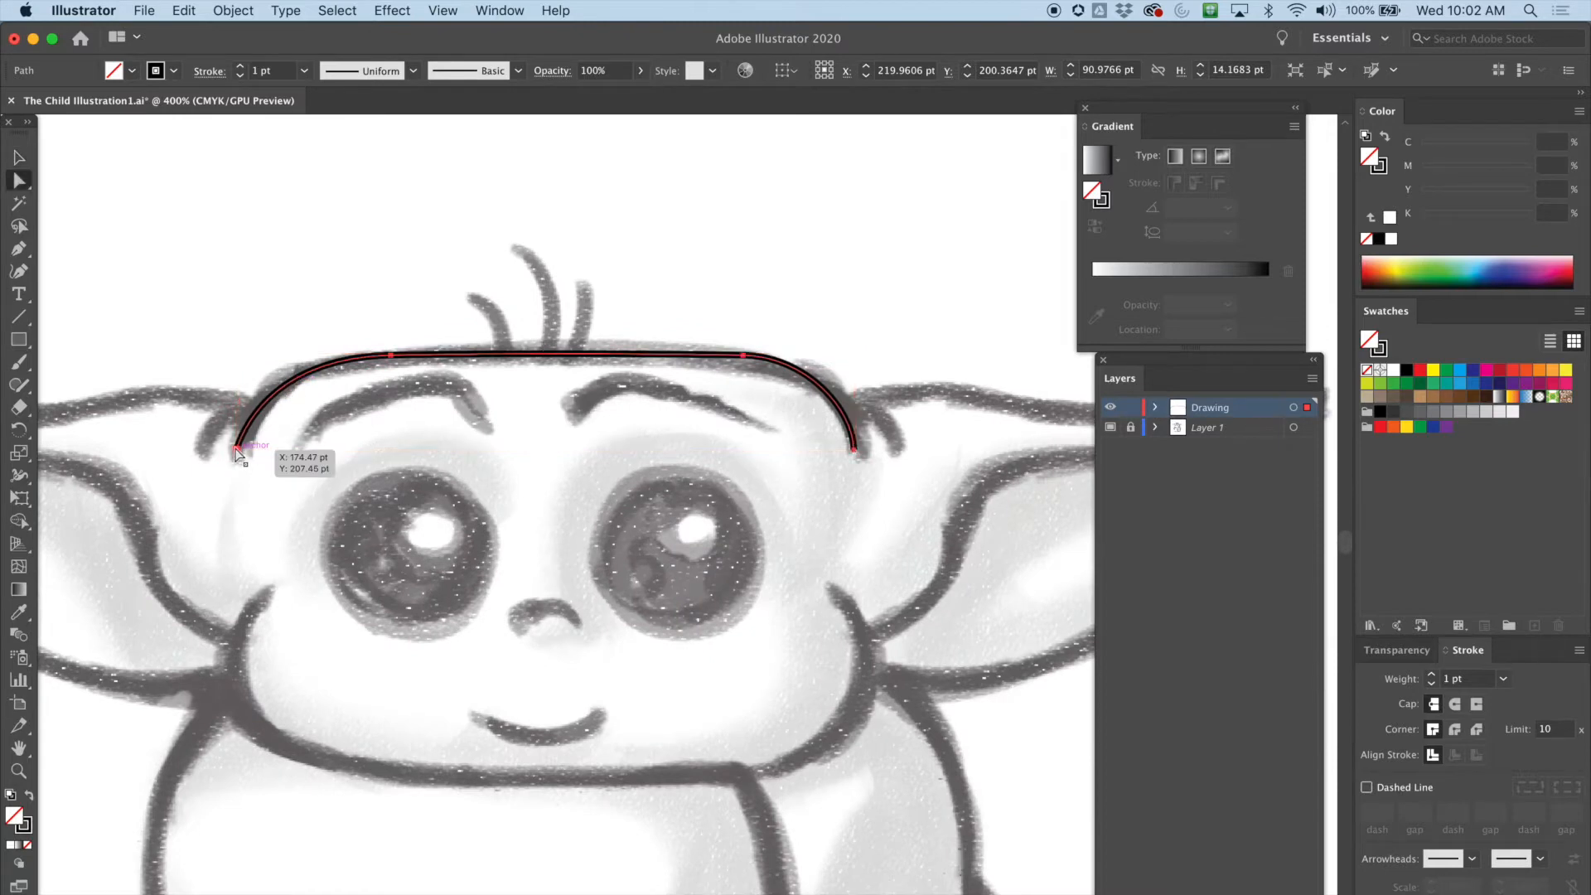
click(237, 448)
click(250, 417)
drag(240, 394, 251, 376)
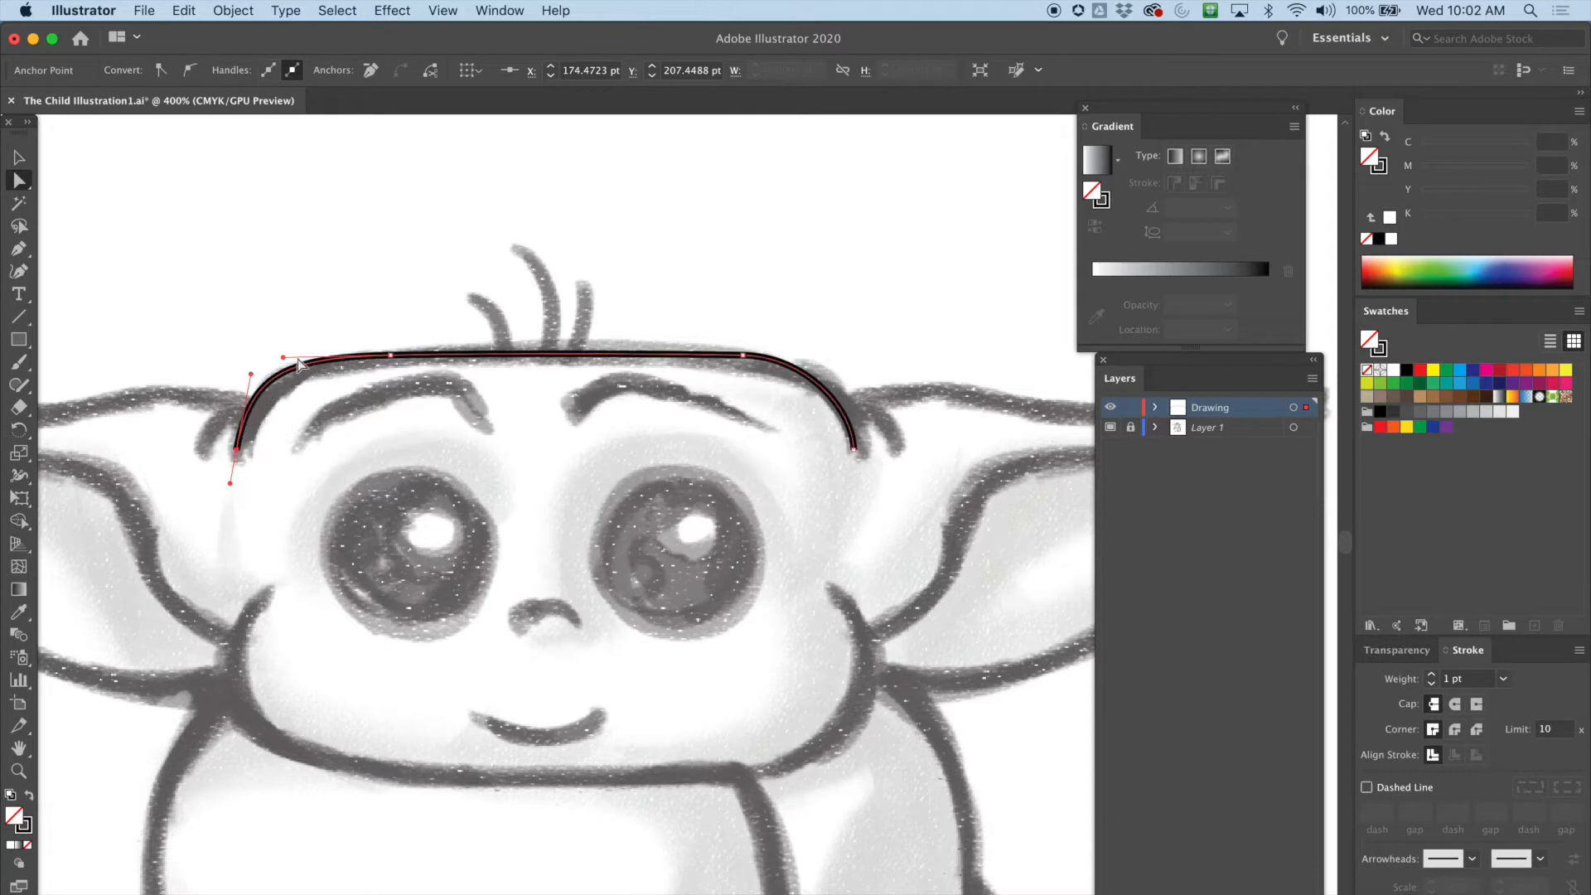
Fine-tune the handles at the left and right ends of the head curve with the Direct Selection tool
click(283, 361)
mouse_move(251, 376)
mouse_down()
mouse_move(236, 464)
mouse_move(246, 389)
mouse_up()
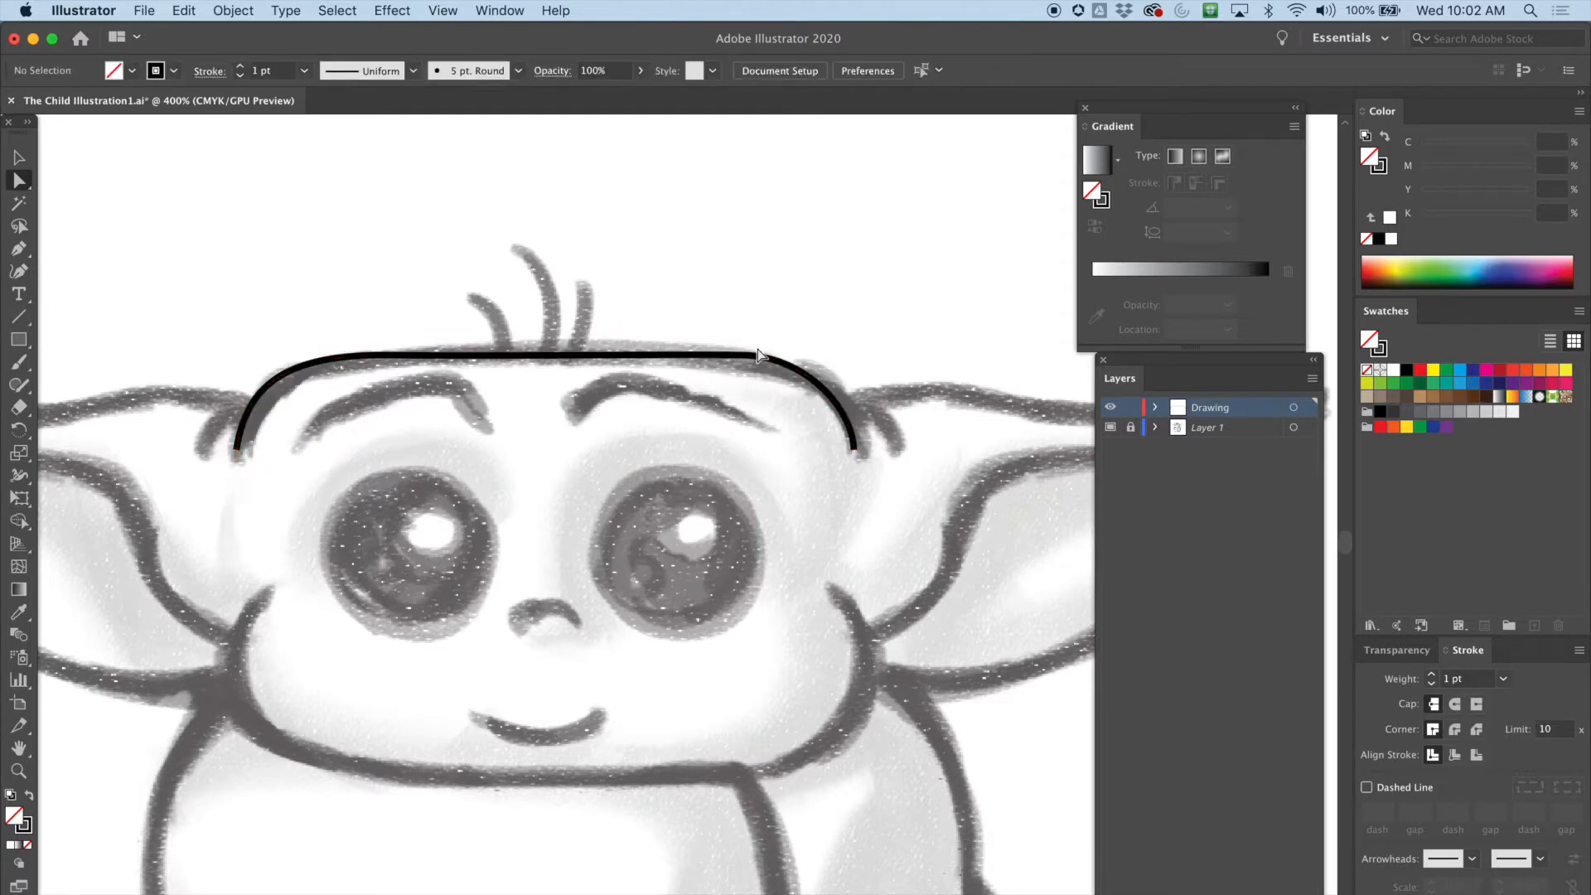
click(807, 367)
drag(812, 360, 827, 358)
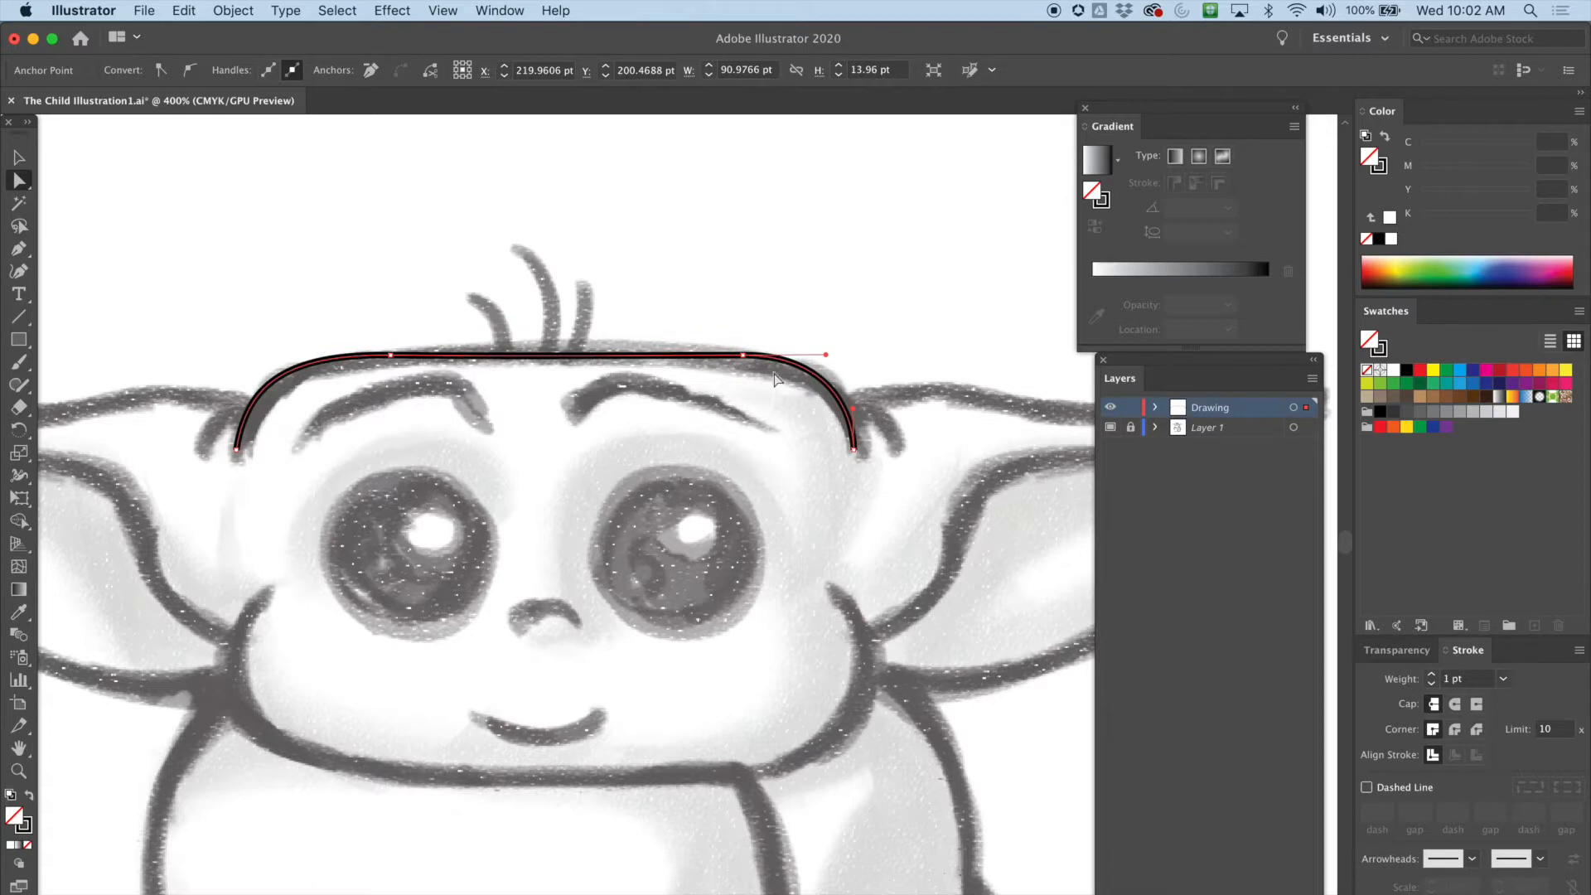
Draw a short curved stroke at the left side of the head beside the ear with the Pen tool
scroll(294, 408, left, 8)
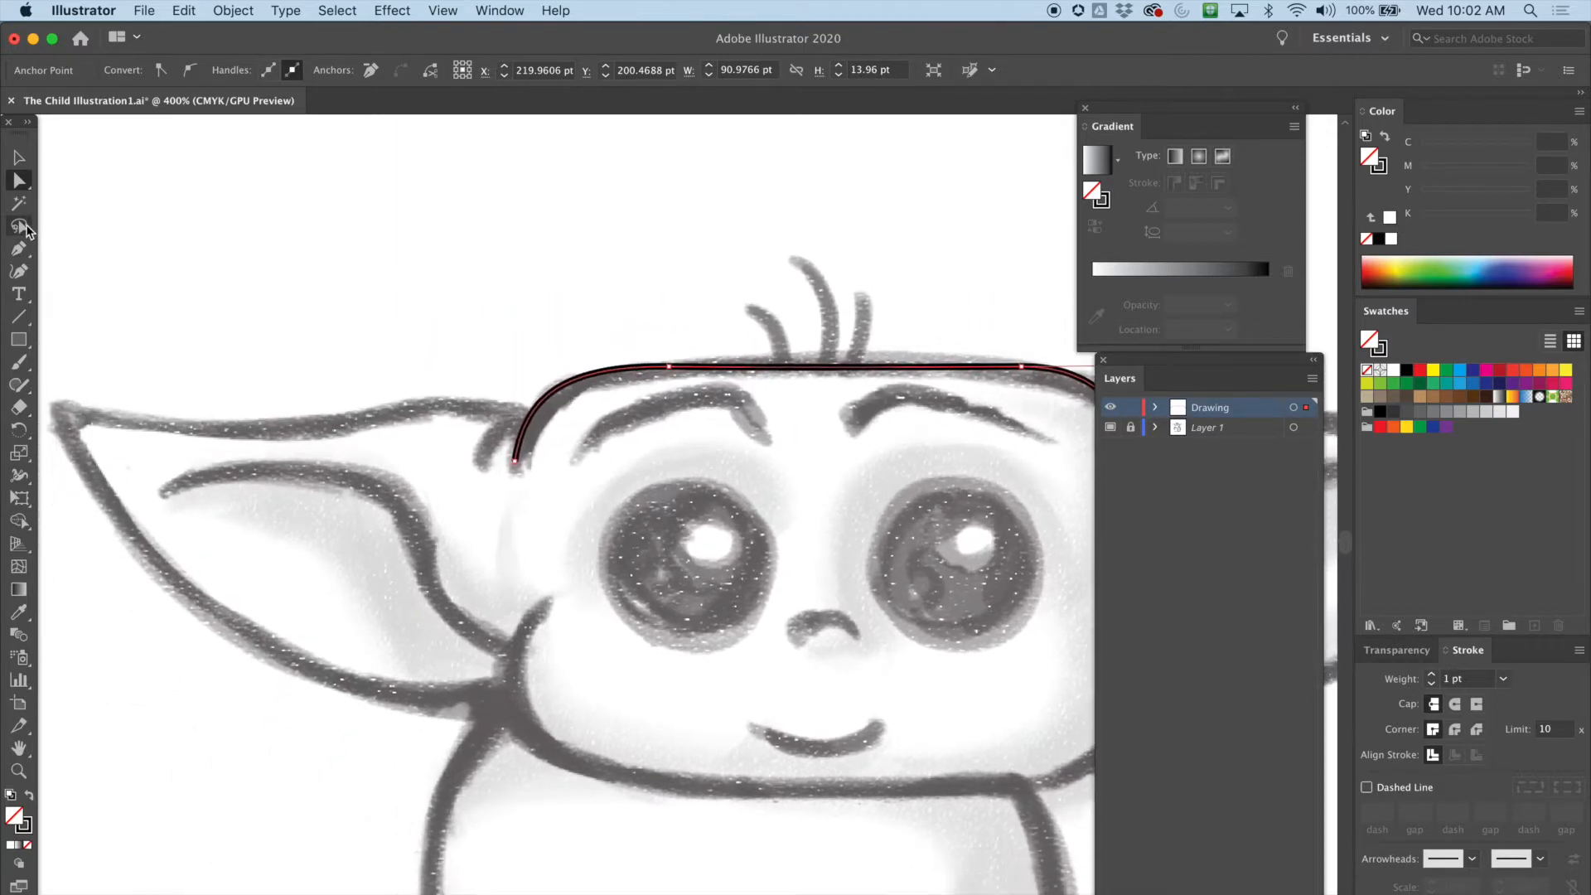
click(18, 248)
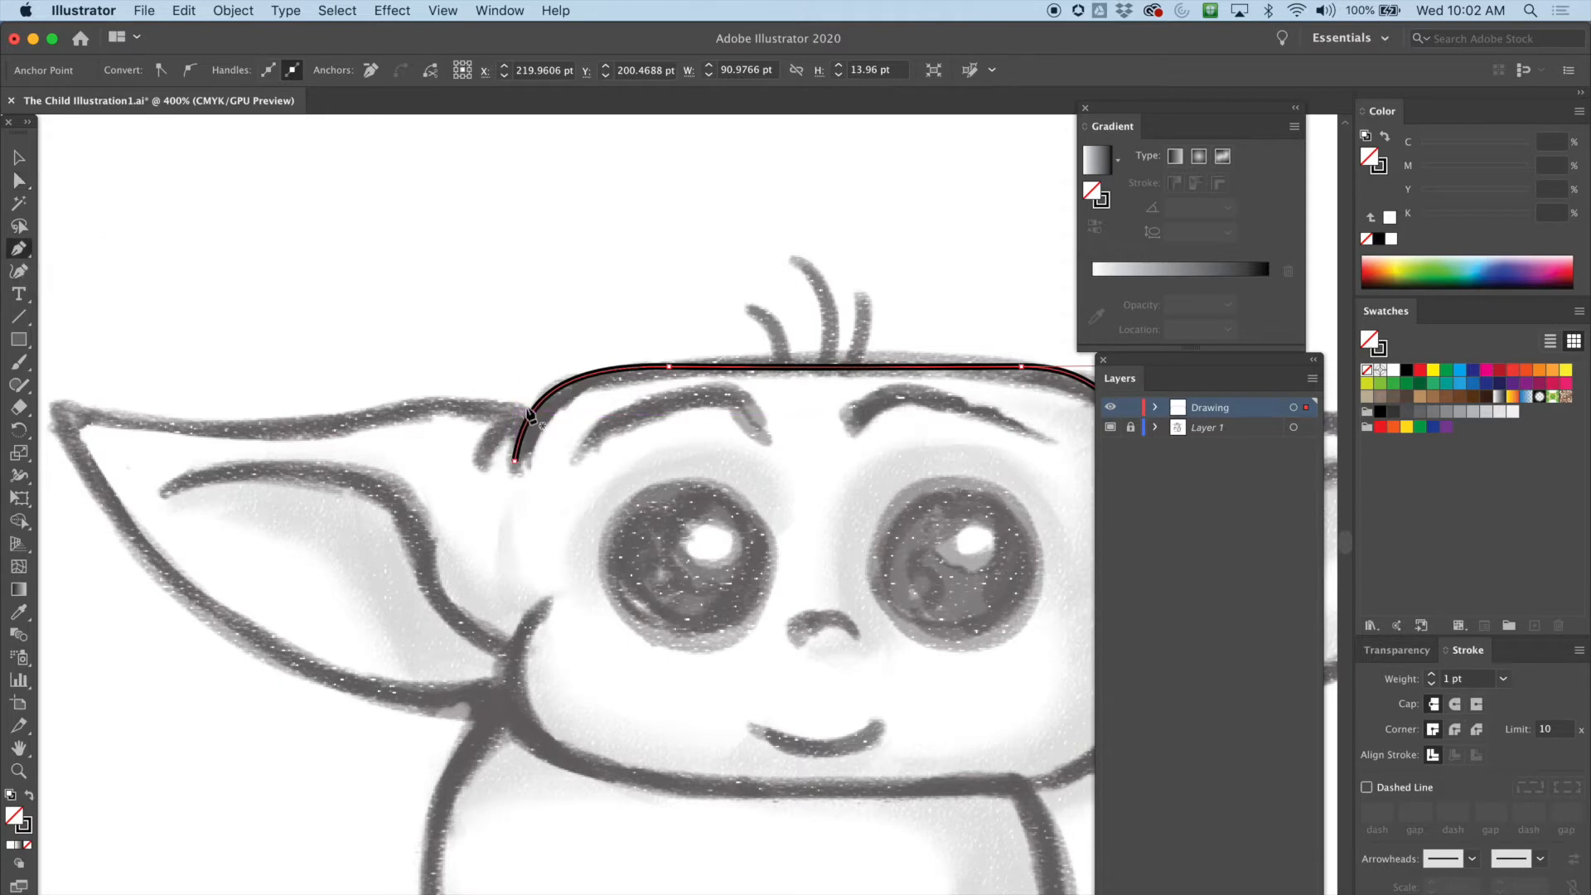
click(478, 461)
drag(492, 444, 553, 417)
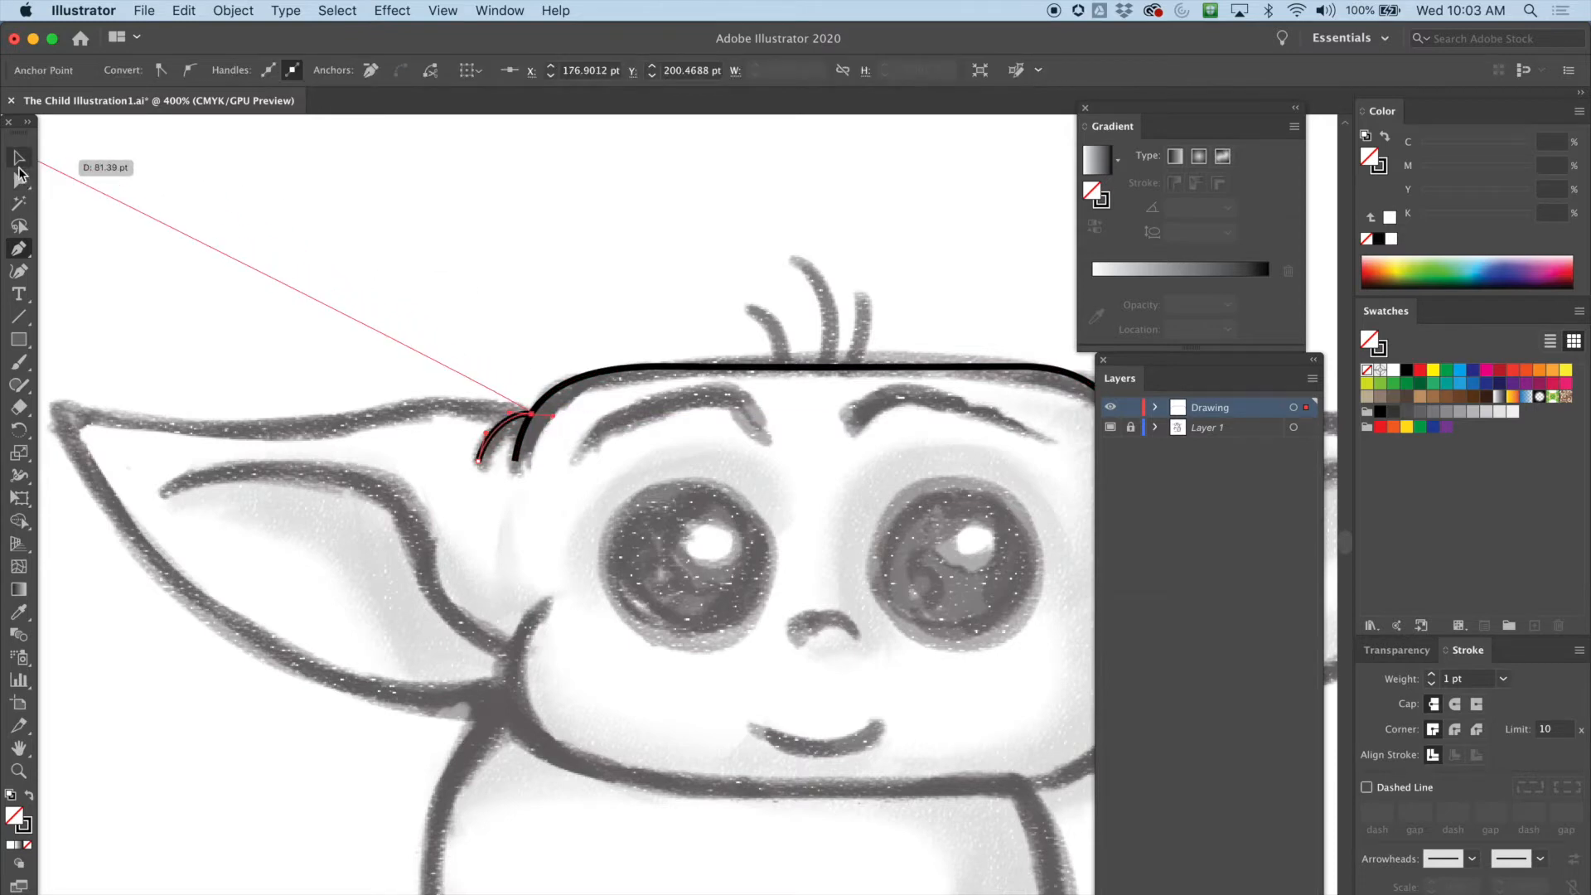
click(21, 184)
click(650, 461)
Continue the short stroke with the Pen tool to trace the upper edge, tip and lower edge of the left ear
scroll(649, 461, right, 10)
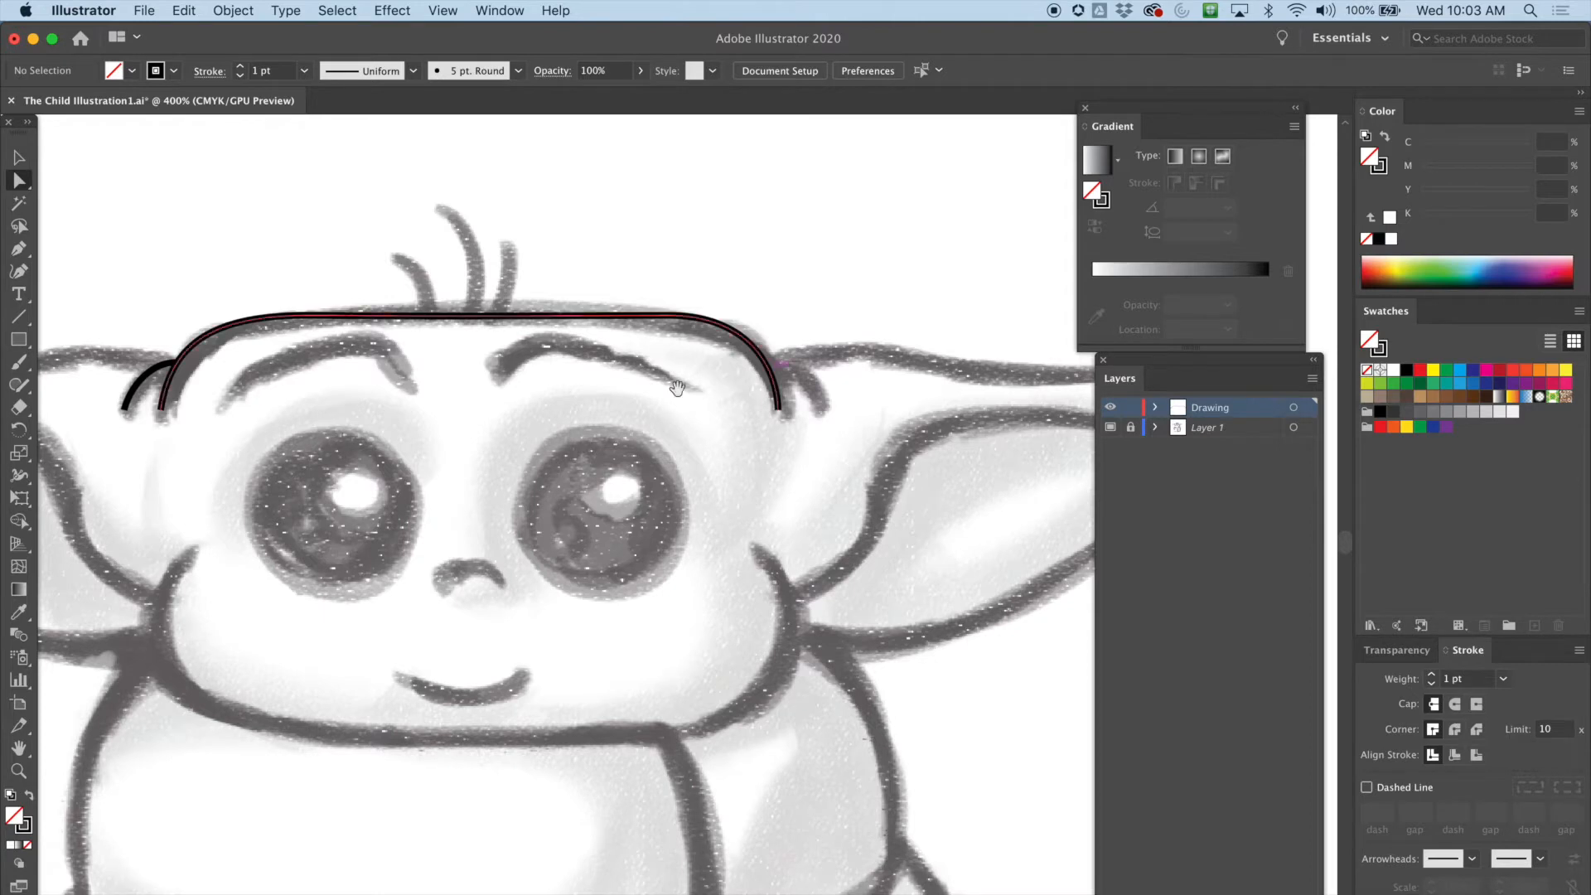
scroll(740, 384, left, 10)
scroll(381, 358, left, 4)
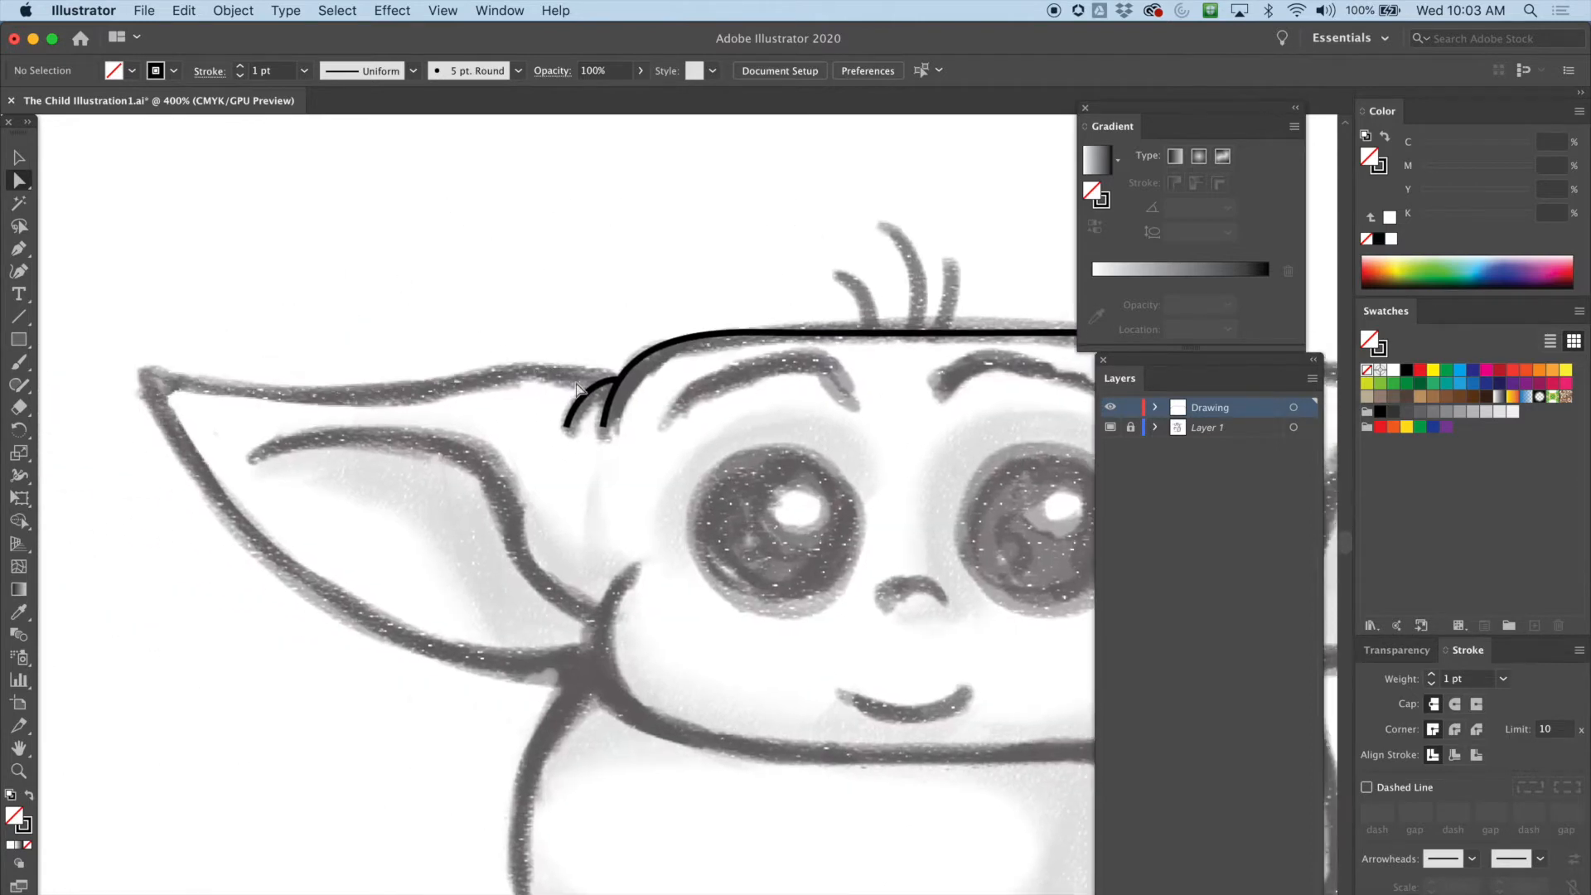
click(18, 248)
drag(605, 383, 557, 363)
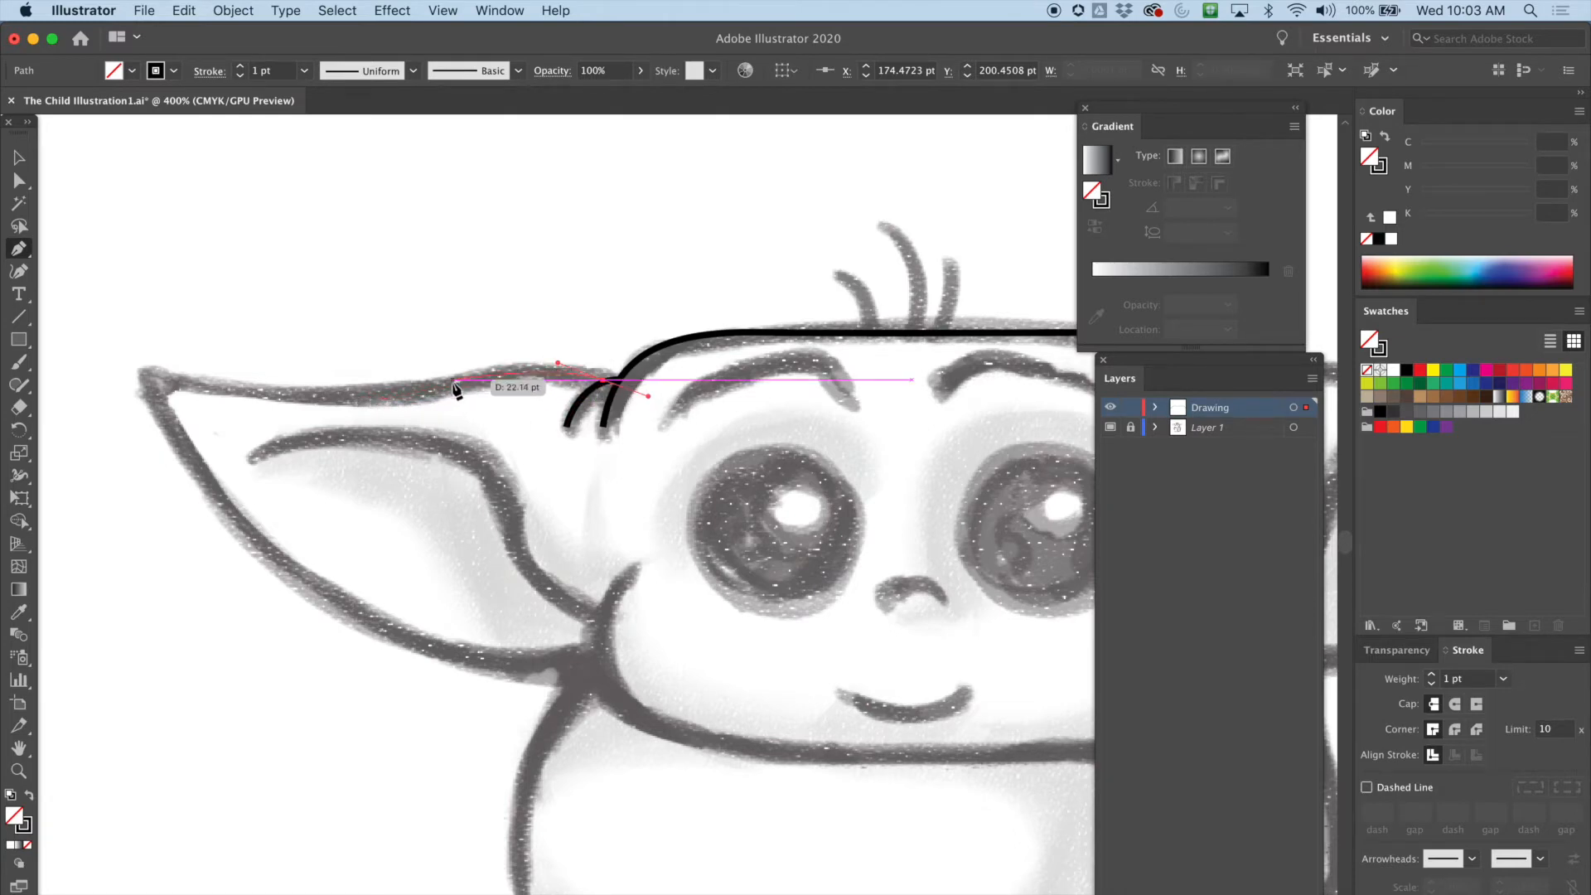
drag(359, 397, 262, 406)
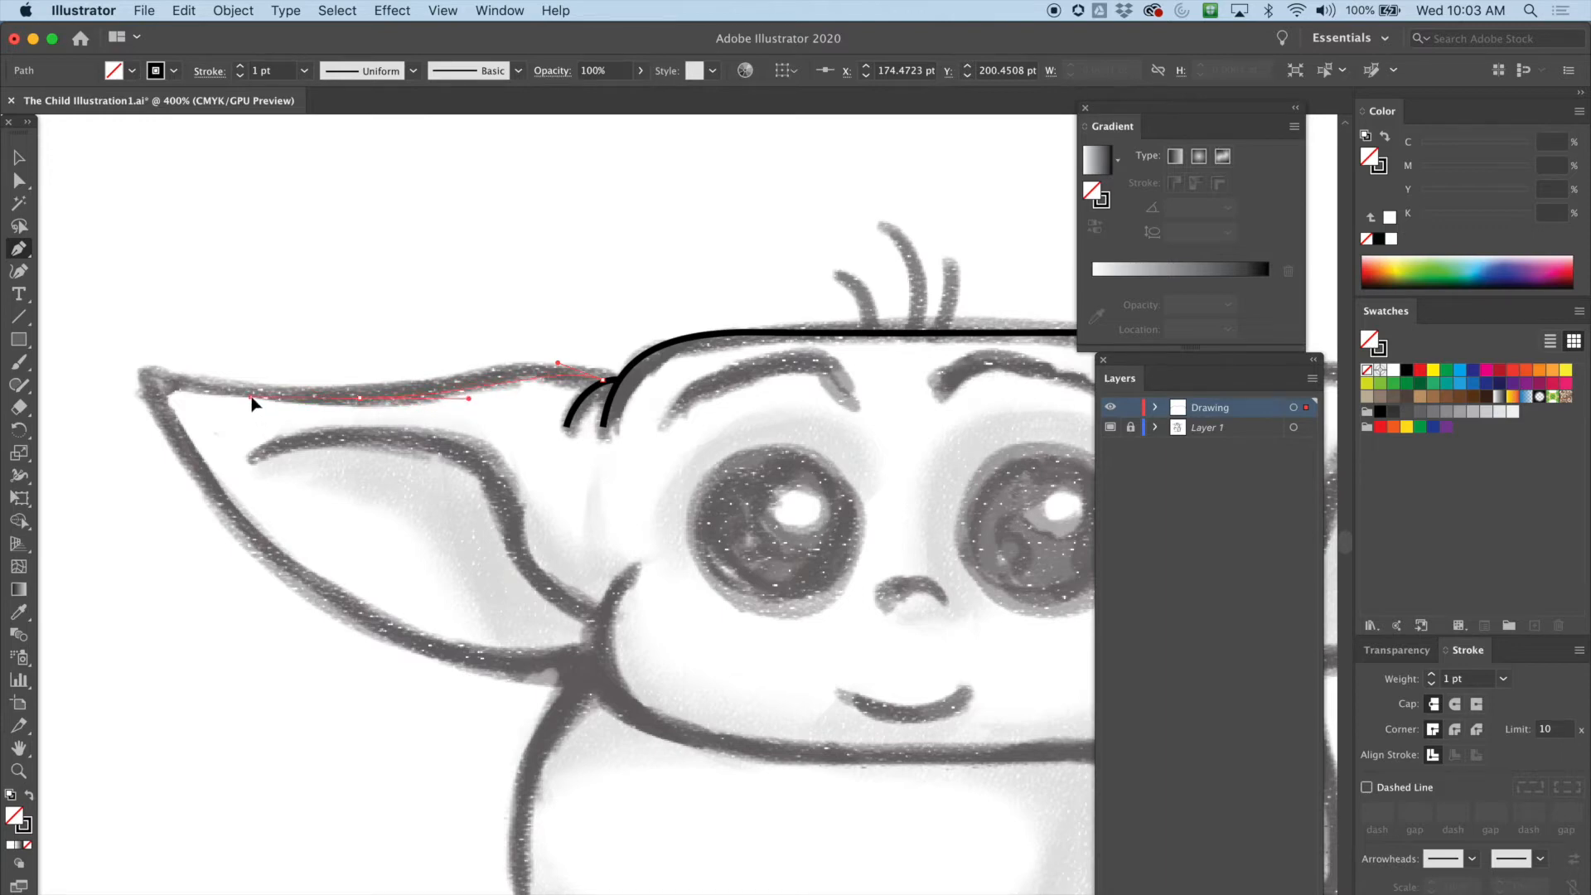
click(136, 366)
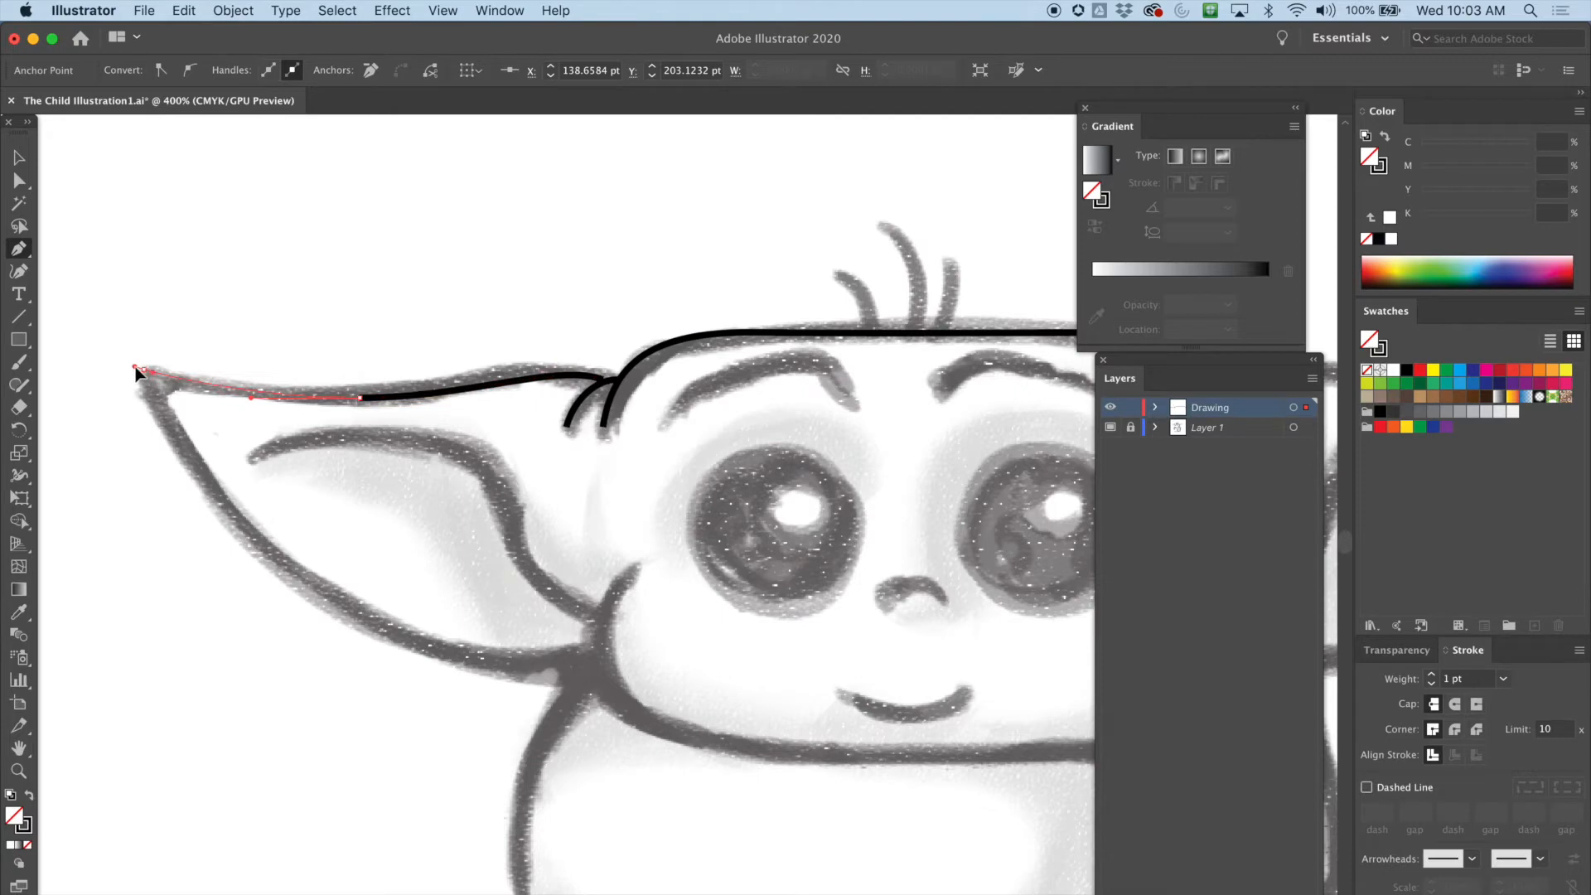
alt+click(143, 369)
drag(208, 540, 205, 535)
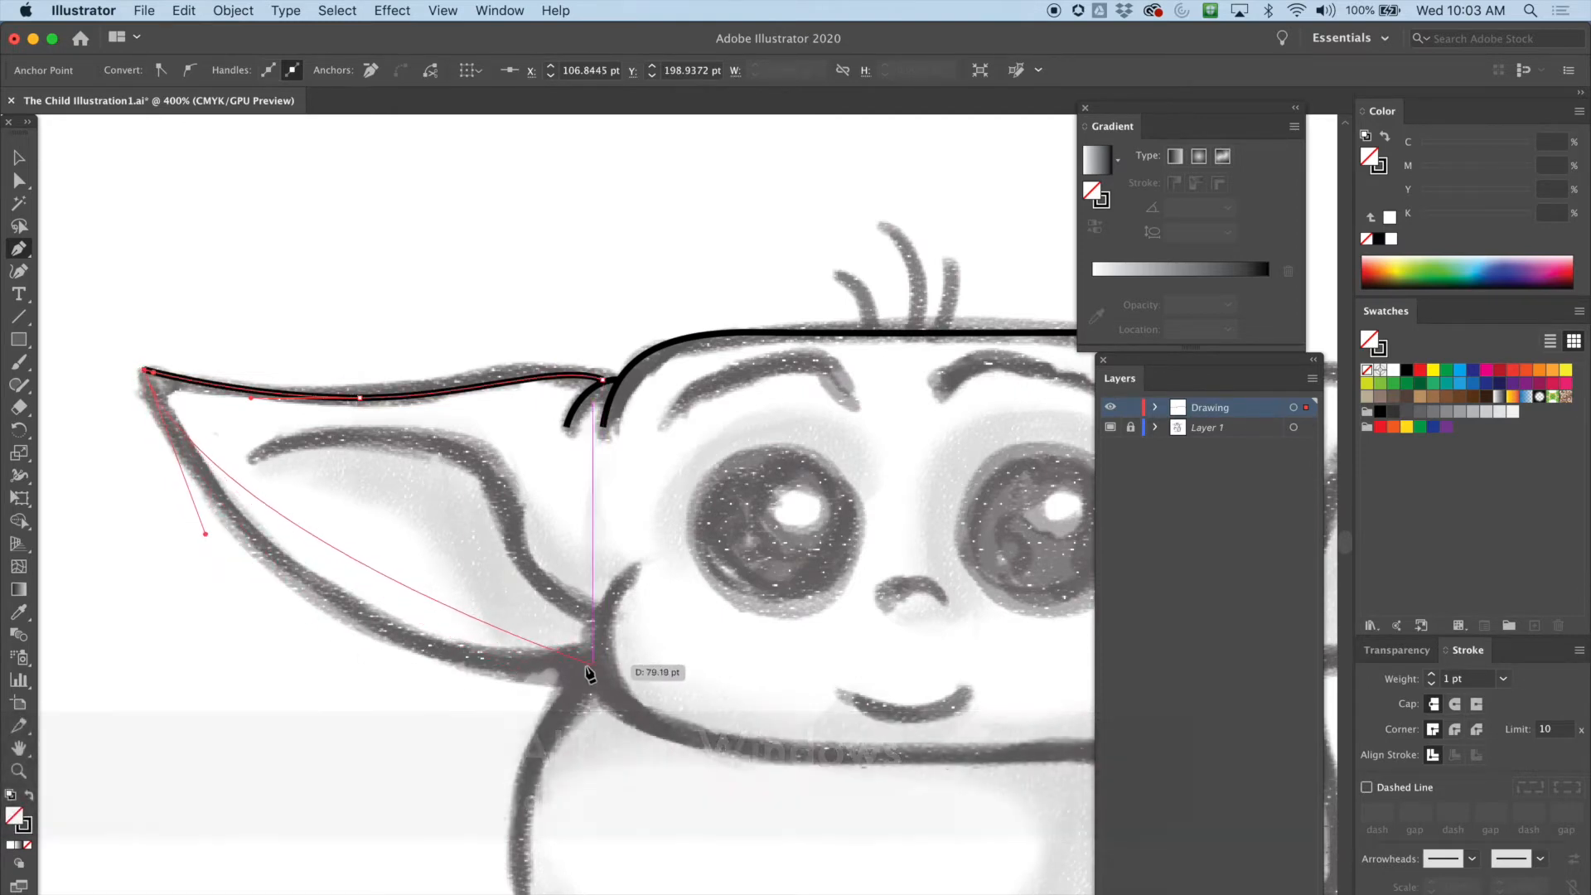
drag(593, 663, 807, 619)
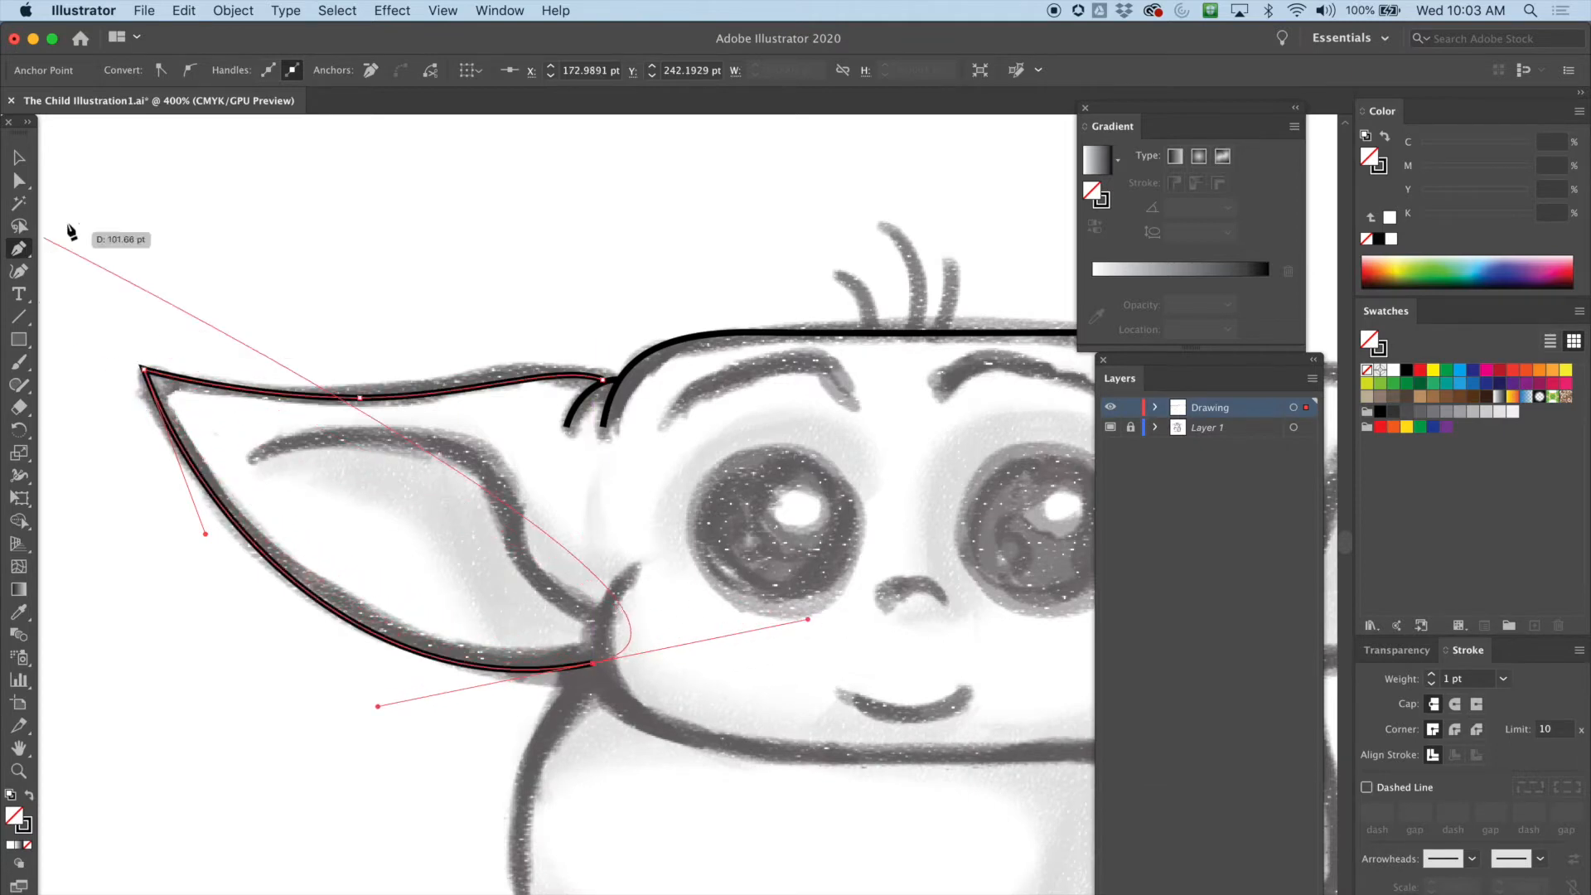
Reshape the ear outline by moving its anchors and handles with the Direct Selection tool
click(18, 180)
click(540, 337)
click(602, 380)
drag(609, 383, 609, 382)
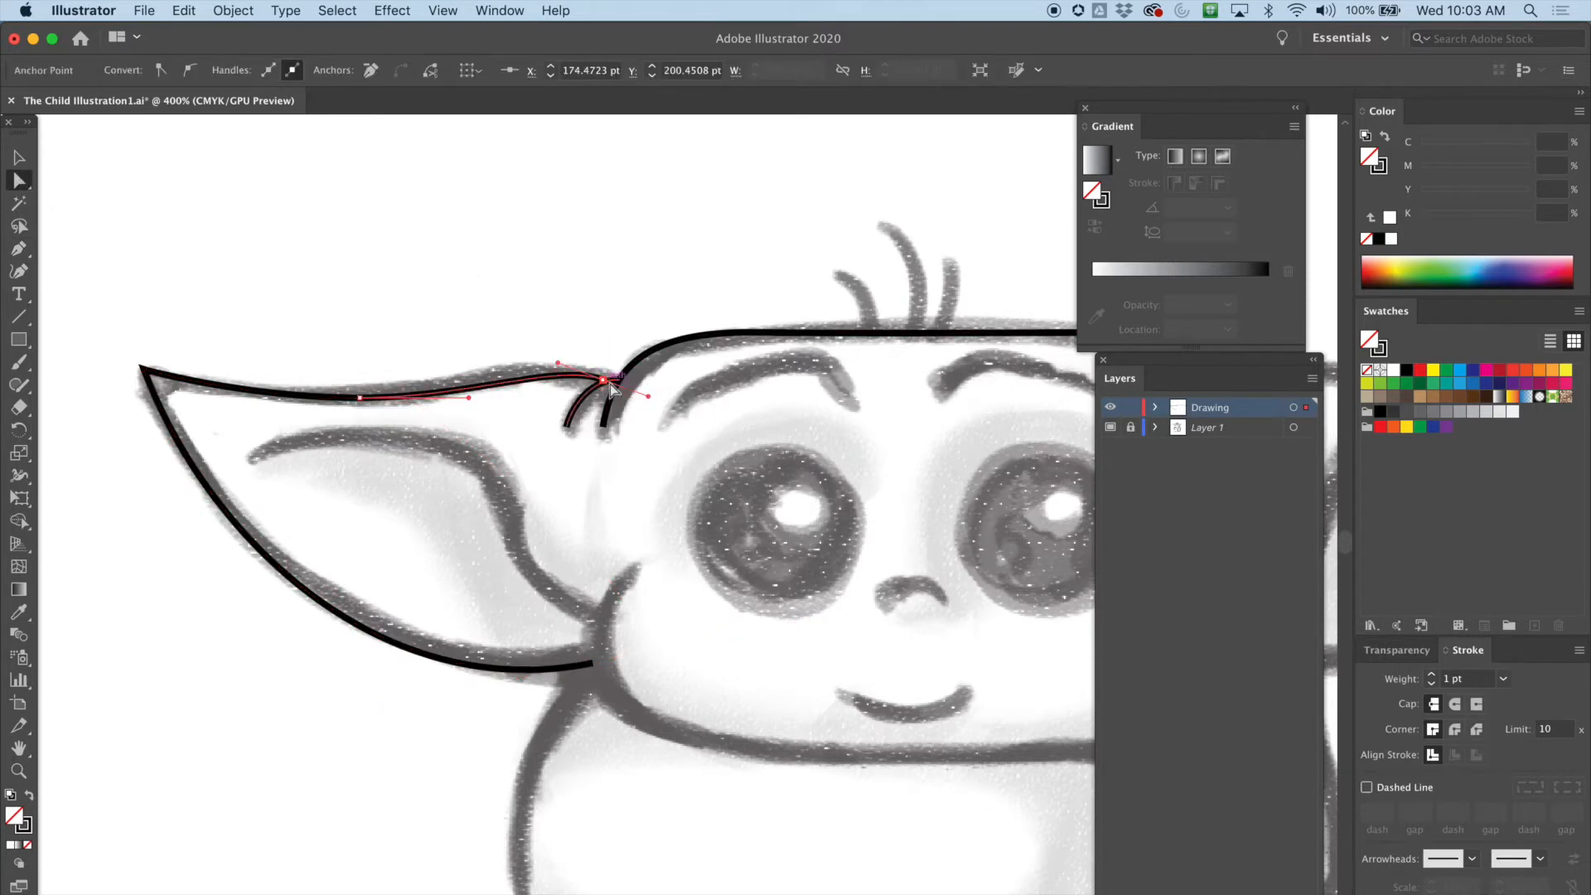
drag(359, 398, 373, 390)
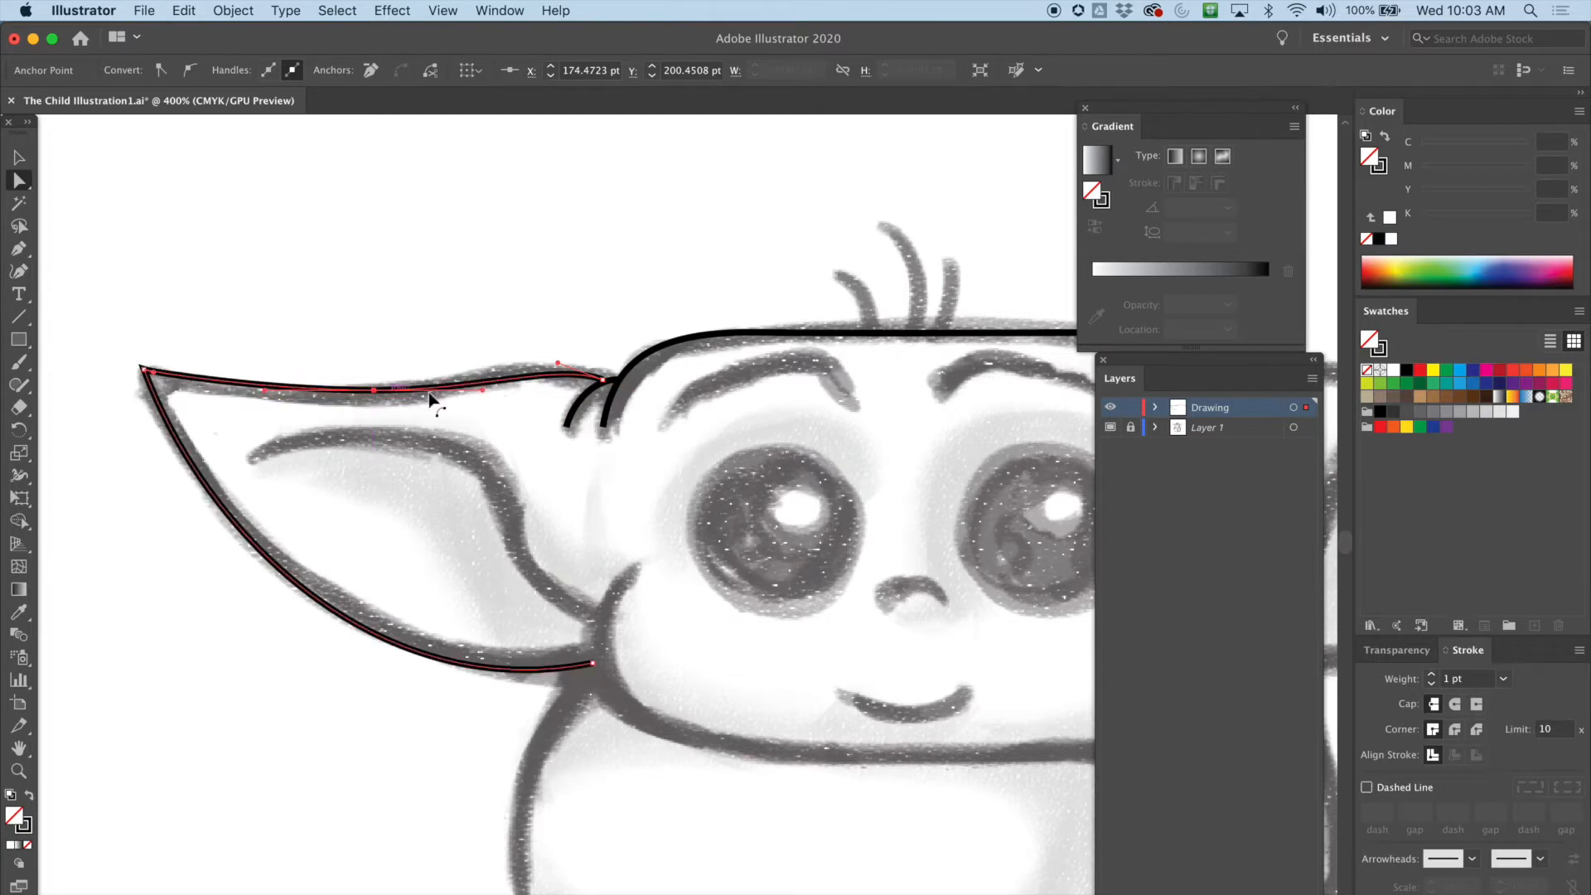
drag(483, 391, 482, 382)
drag(374, 391, 385, 397)
drag(491, 391, 507, 353)
drag(384, 400, 365, 400)
drag(145, 369, 149, 381)
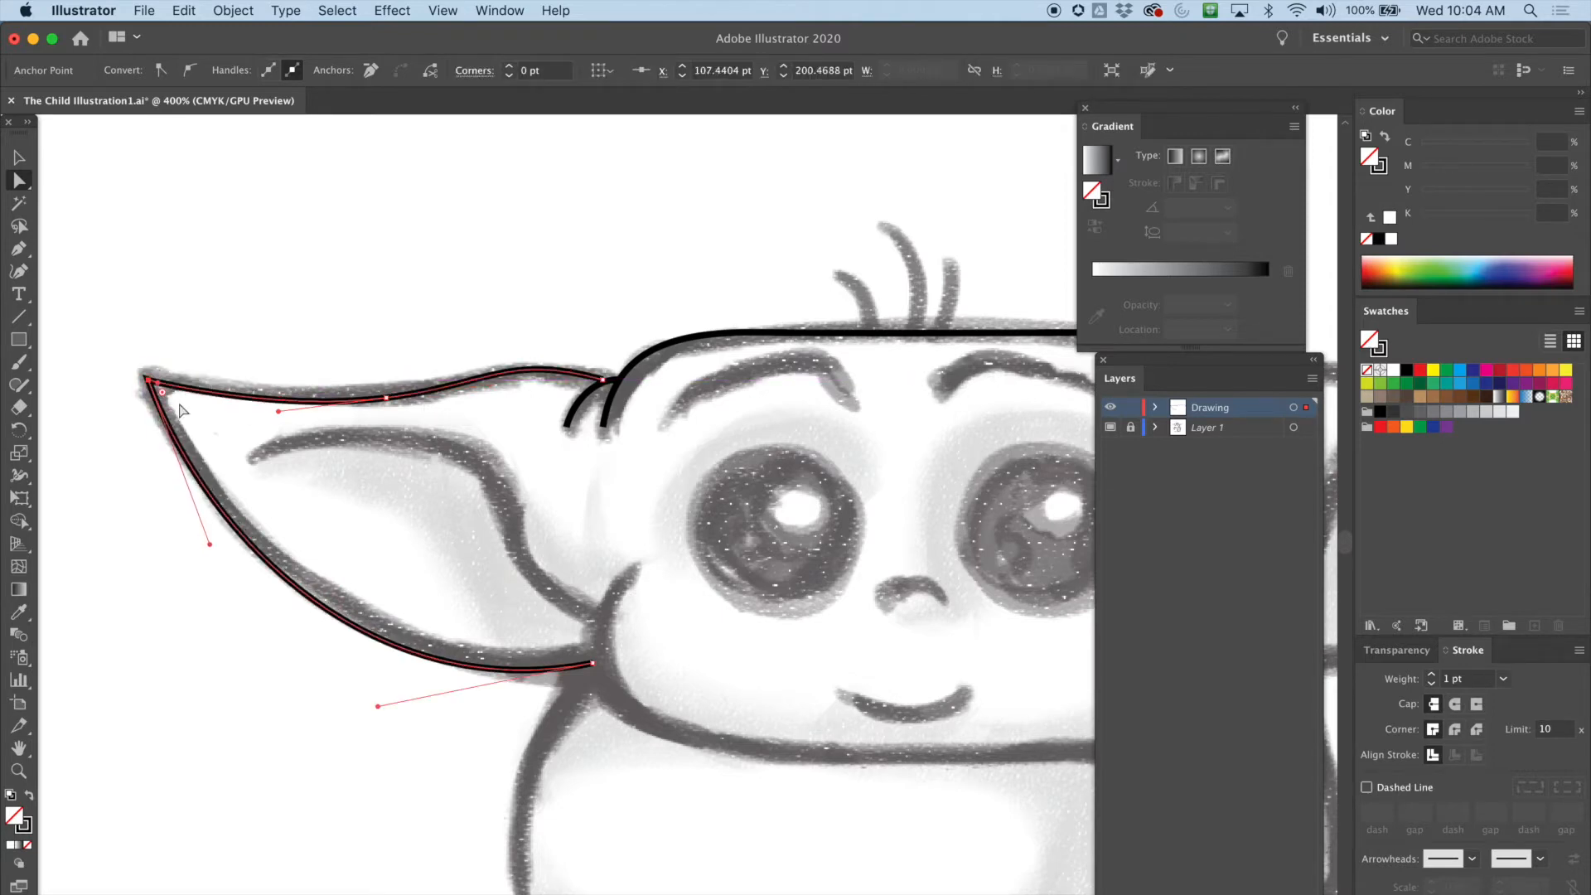
click(592, 663)
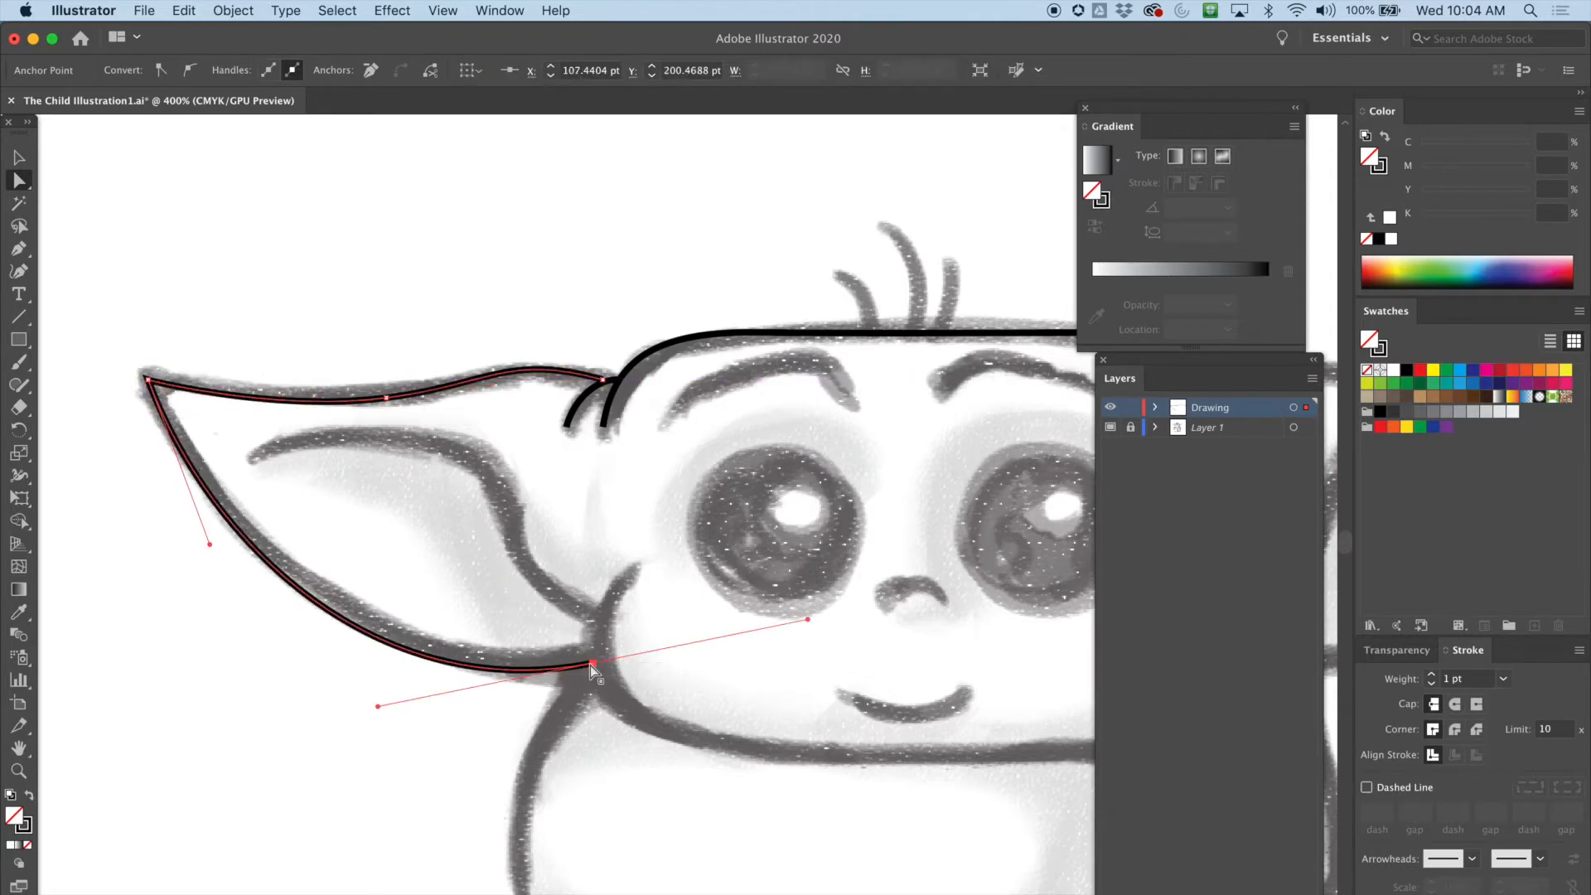
Select the ear outline and give it round caps and round joins
drag(1136, 120, 1175, 101)
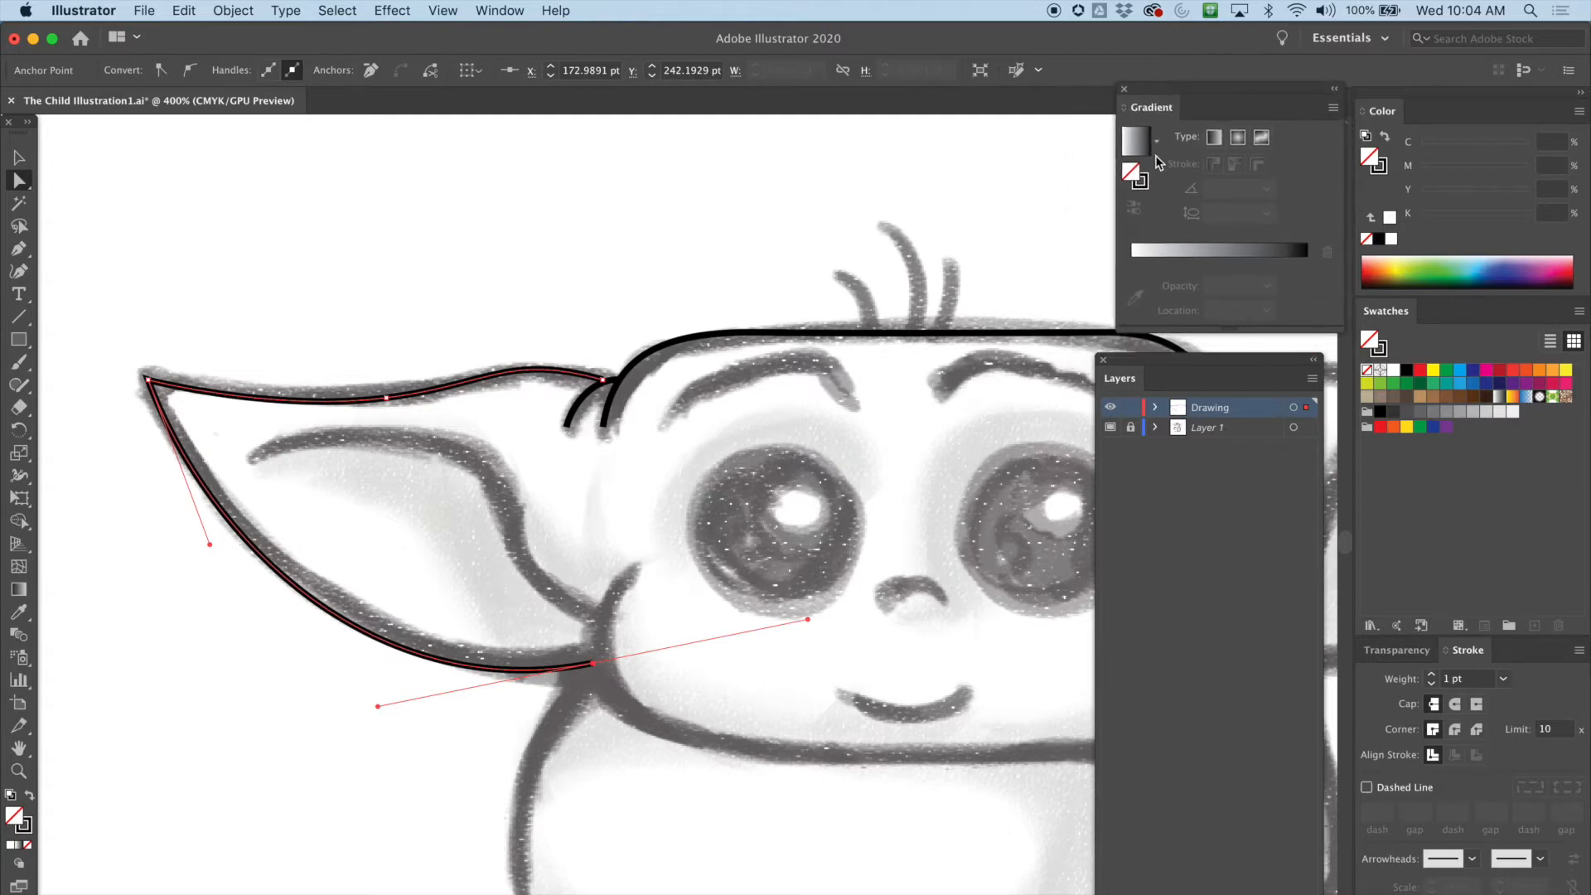
drag(1255, 359, 1279, 339)
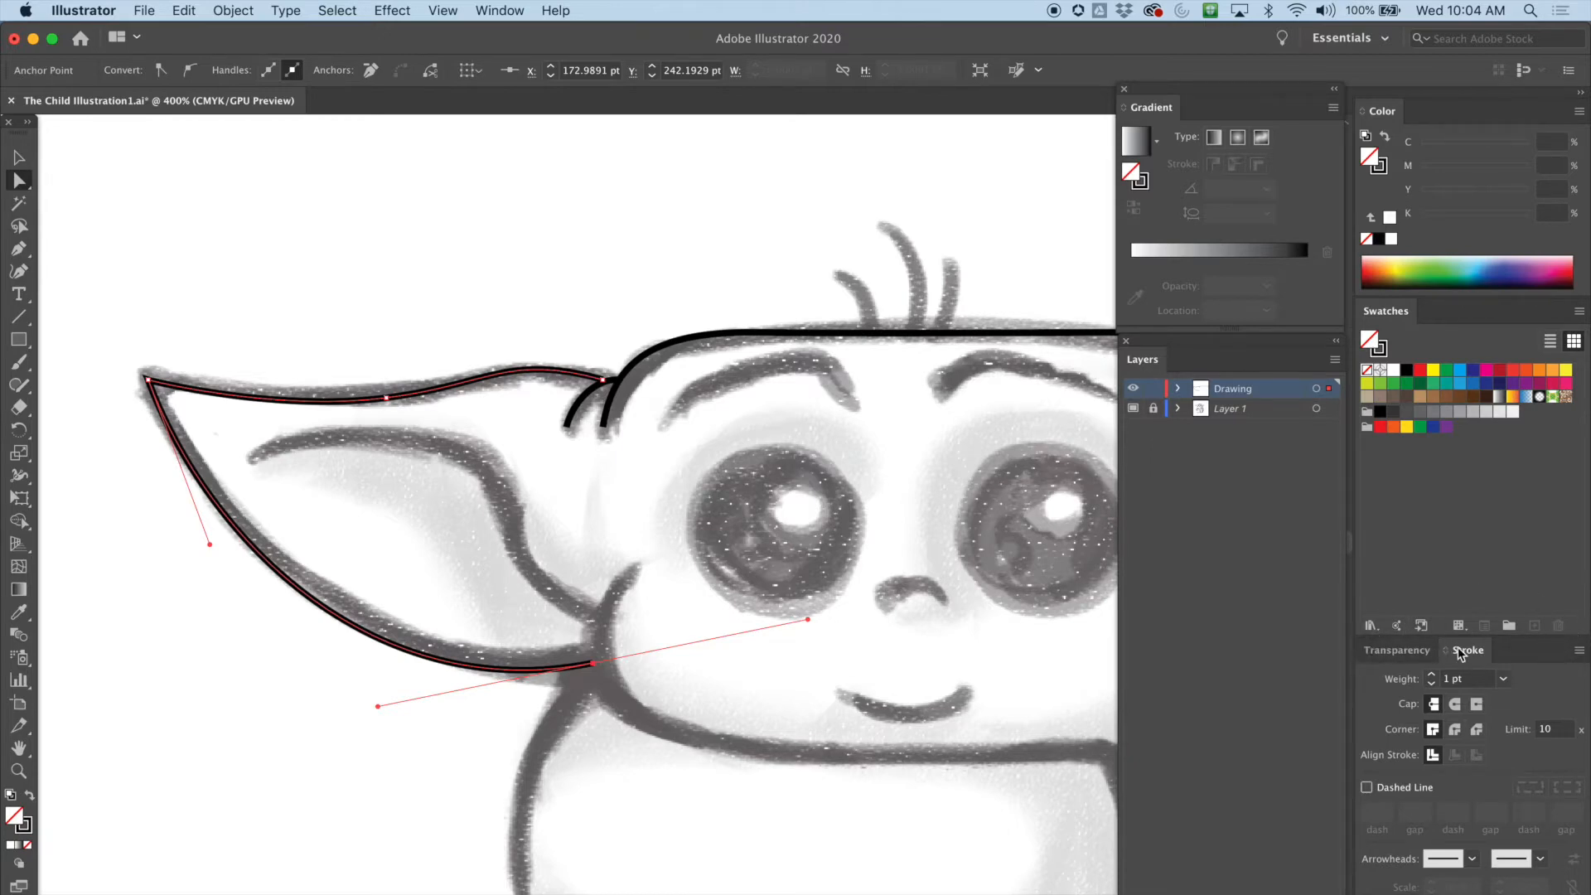
click(1452, 706)
click(20, 157)
drag(135, 271, 283, 531)
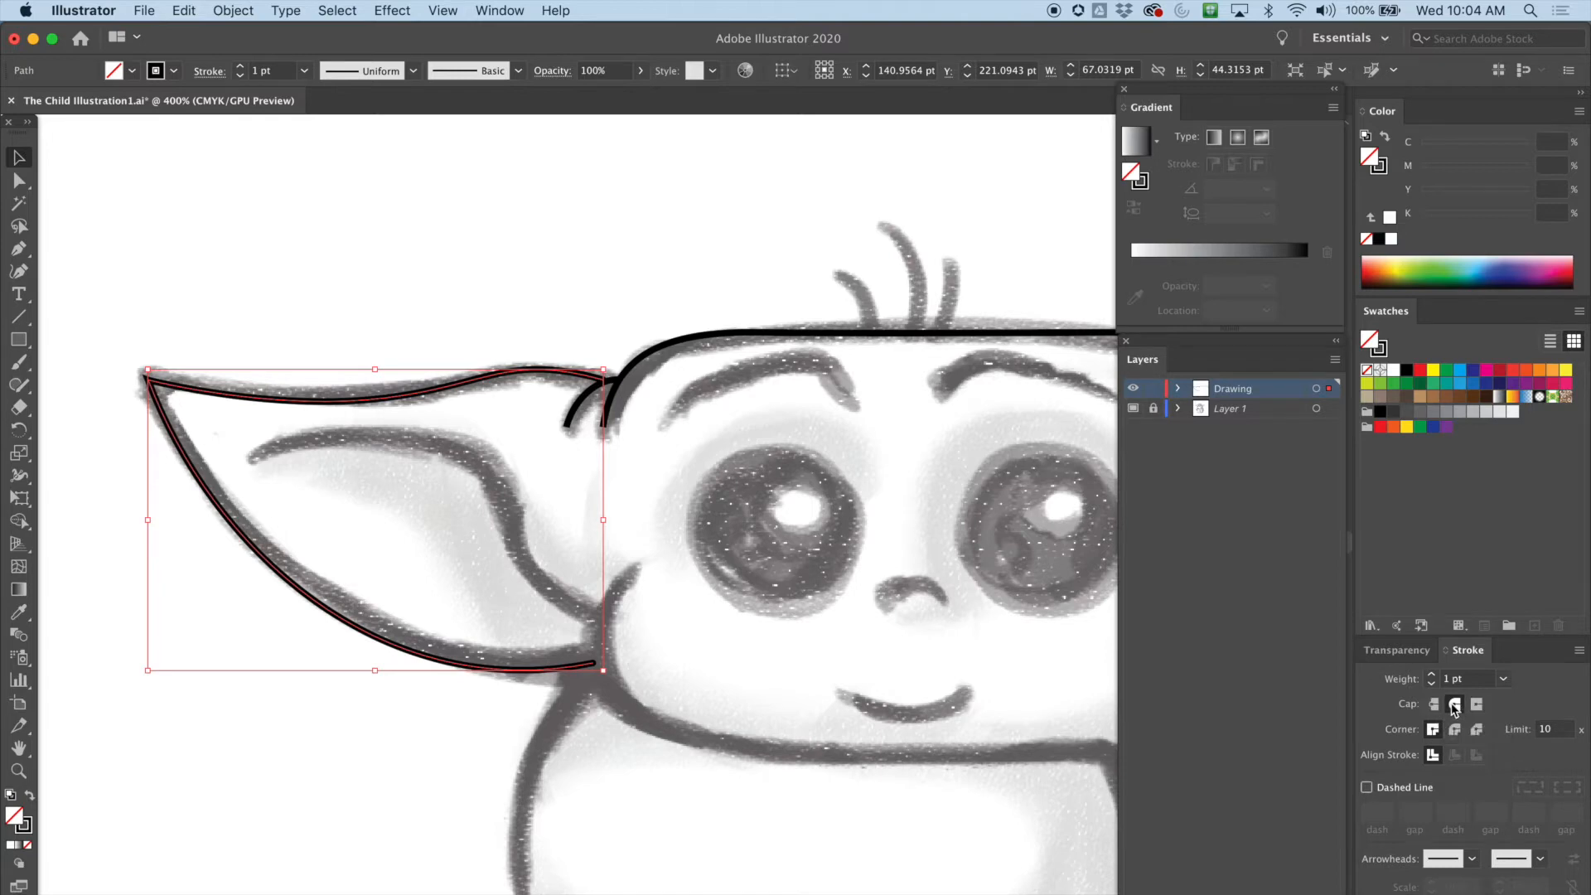
click(1454, 733)
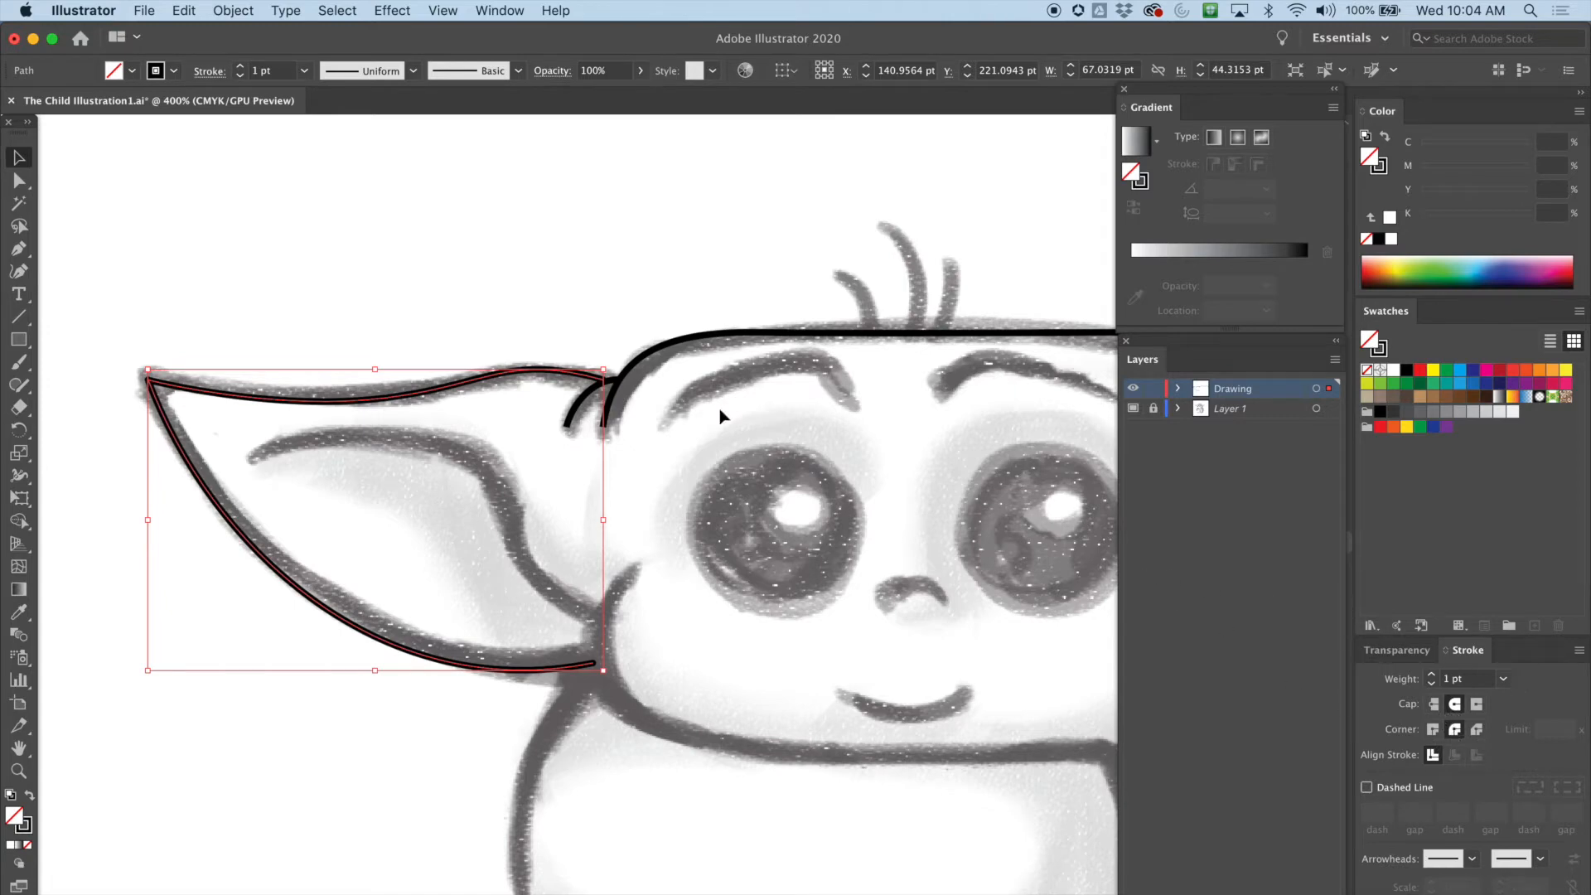
Select the head path and apply round caps and round joins to it as well
click(628, 304)
click(611, 410)
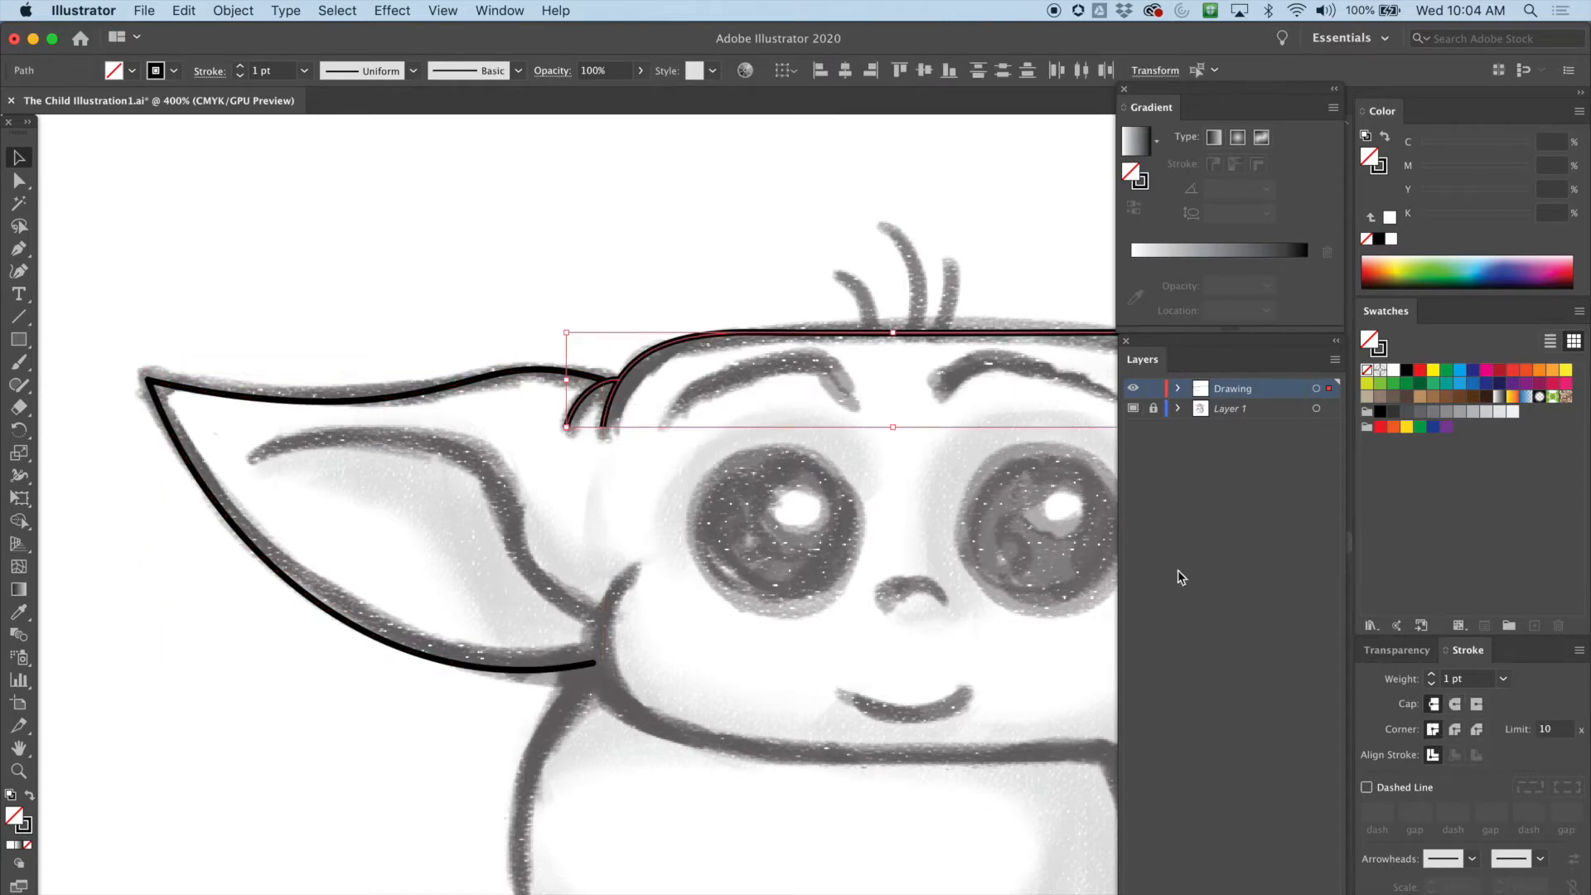
click(1454, 705)
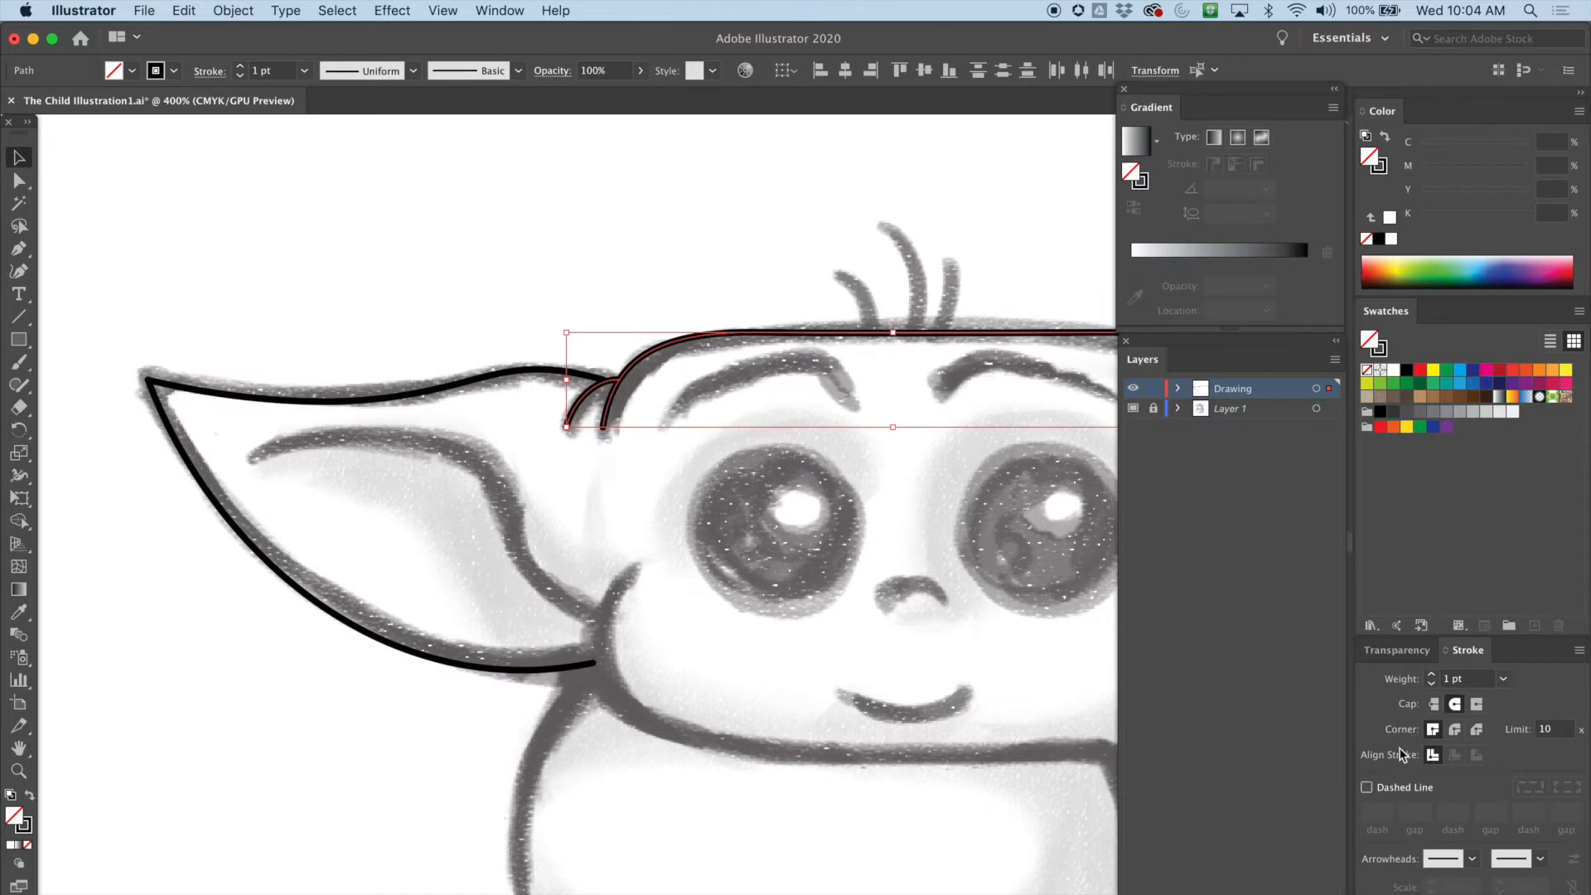
click(1456, 730)
Trace the inner line of the left ear with the Pen tool
click(20, 251)
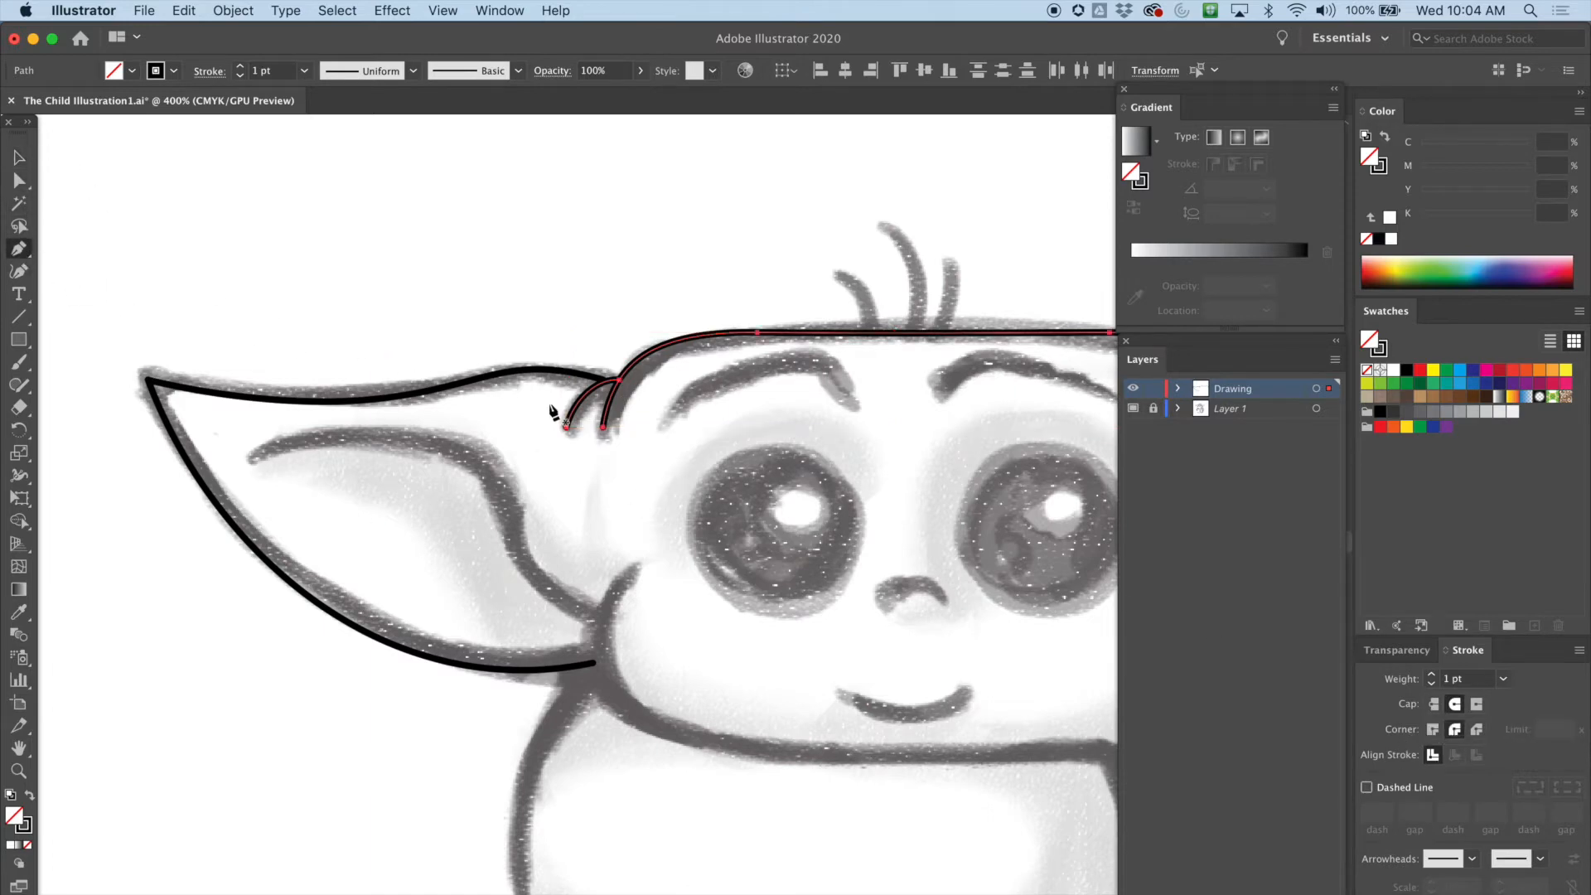
drag(252, 458, 300, 433)
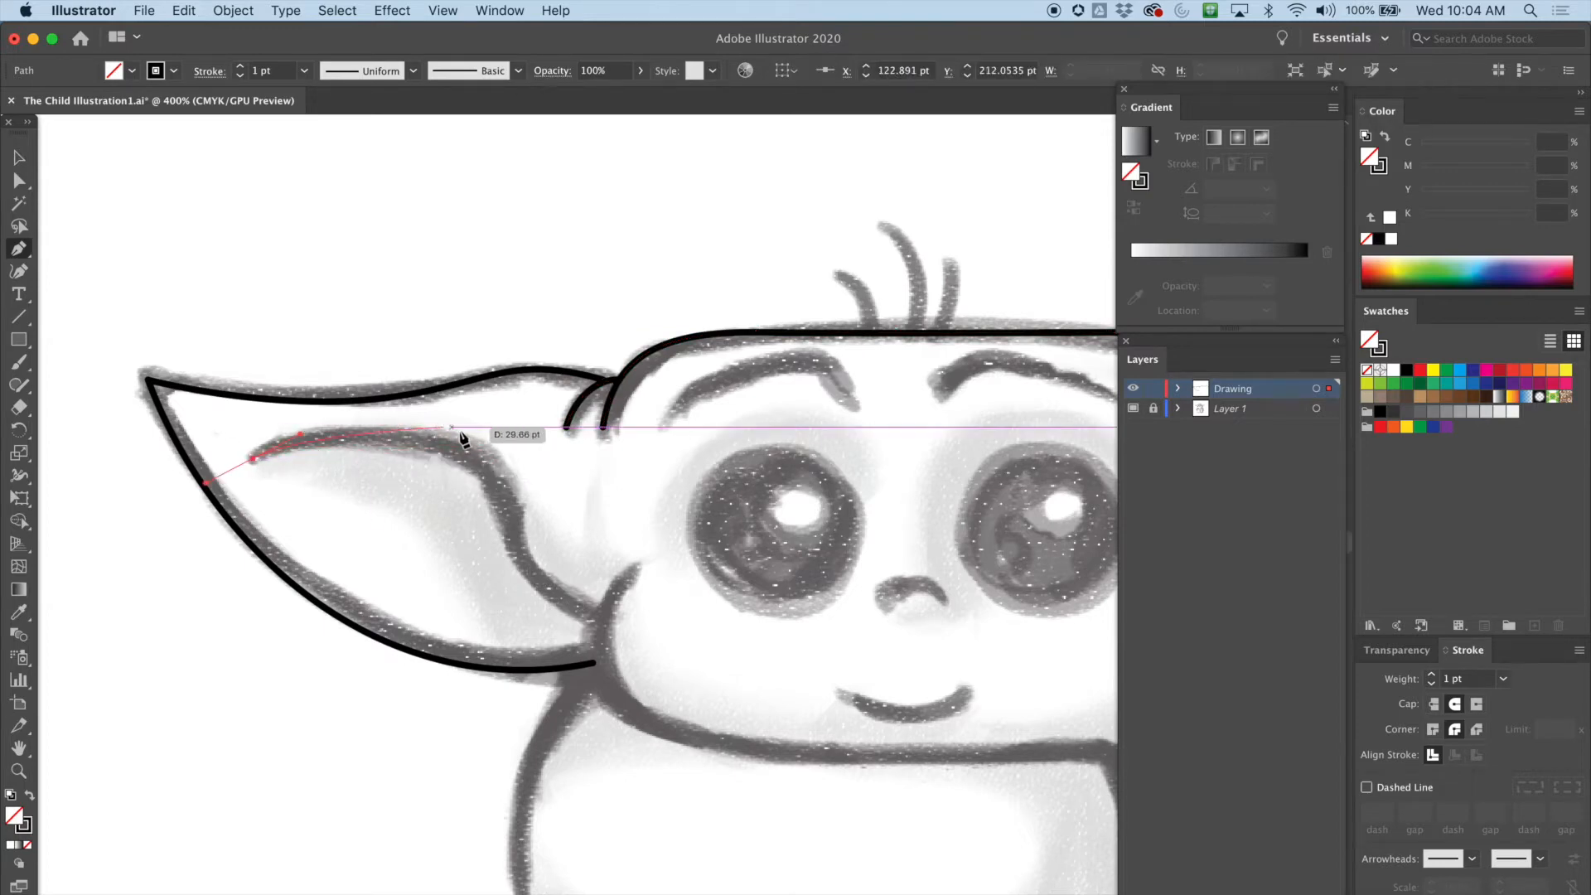
drag(507, 509, 507, 508)
mouse_move(500, 590)
mouse_down()
mouse_move(636, 639)
mouse_move(625, 651)
mouse_up()
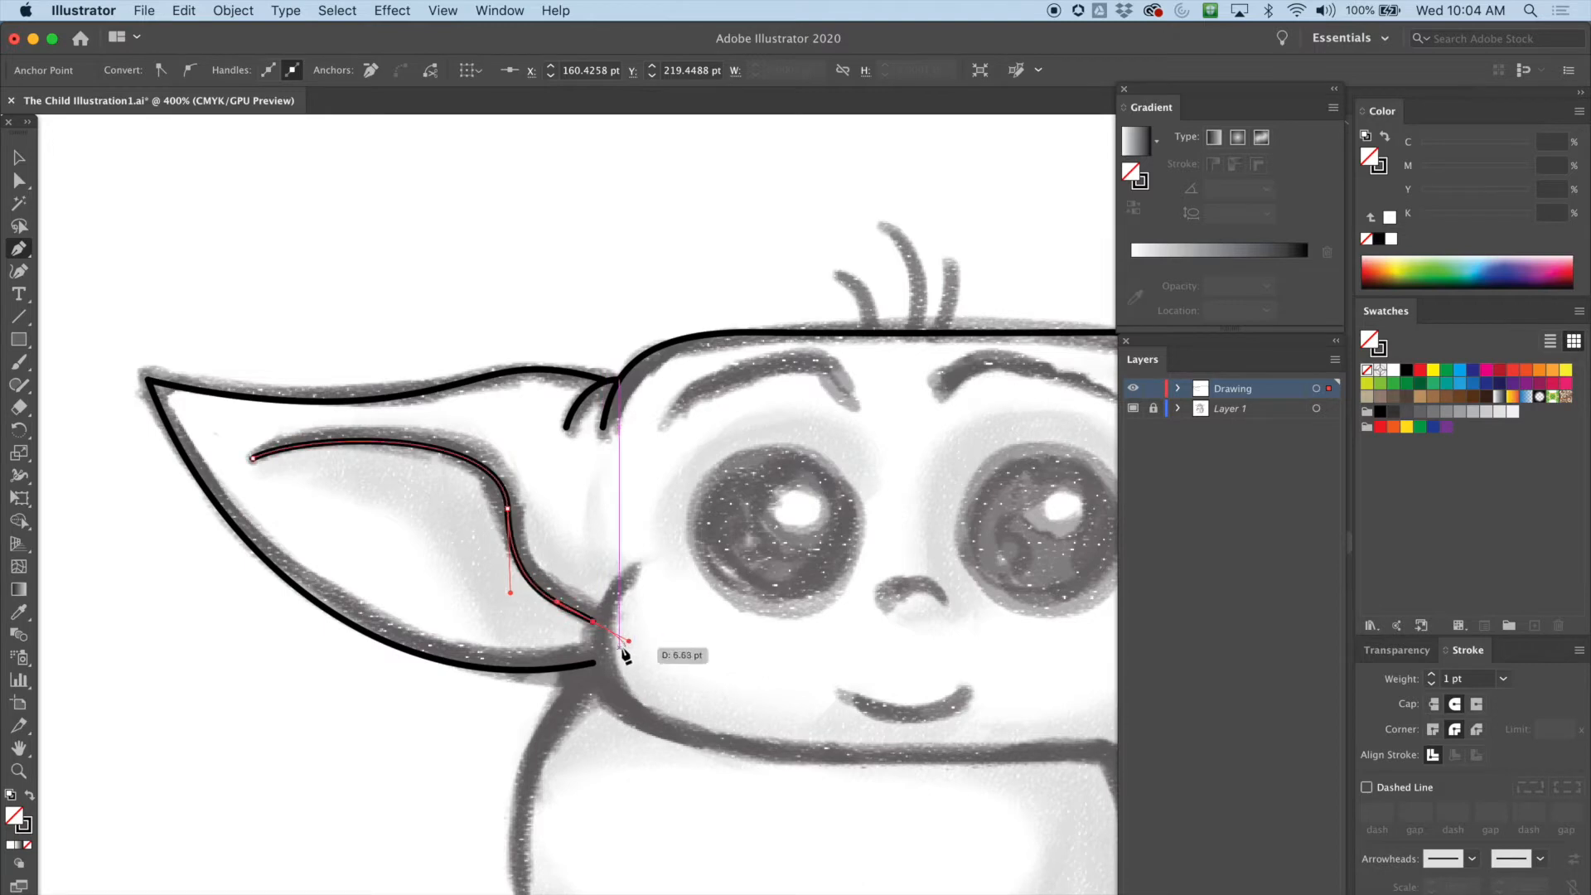
Adjust the inner ear line's middle anchor and lower handle with the Direct Selection tool
click(18, 181)
drag(510, 511, 507, 499)
drag(591, 623, 604, 625)
Trace the left cheek curving down into the chin line with the Pen tool
scroll(622, 375, down, 5)
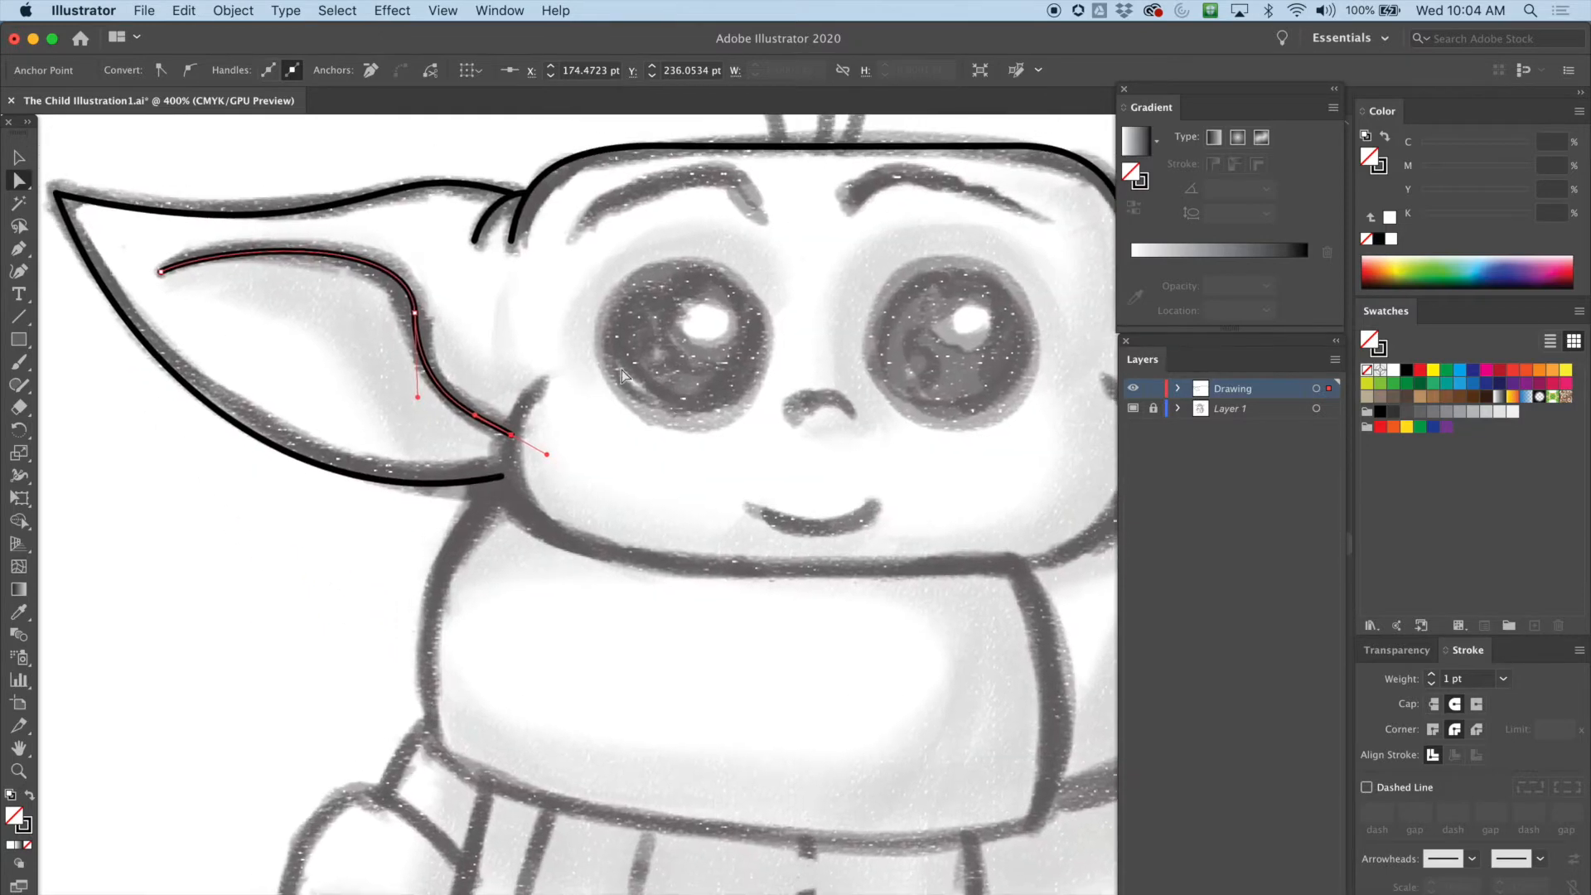
click(20, 248)
drag(609, 380, 418, 457)
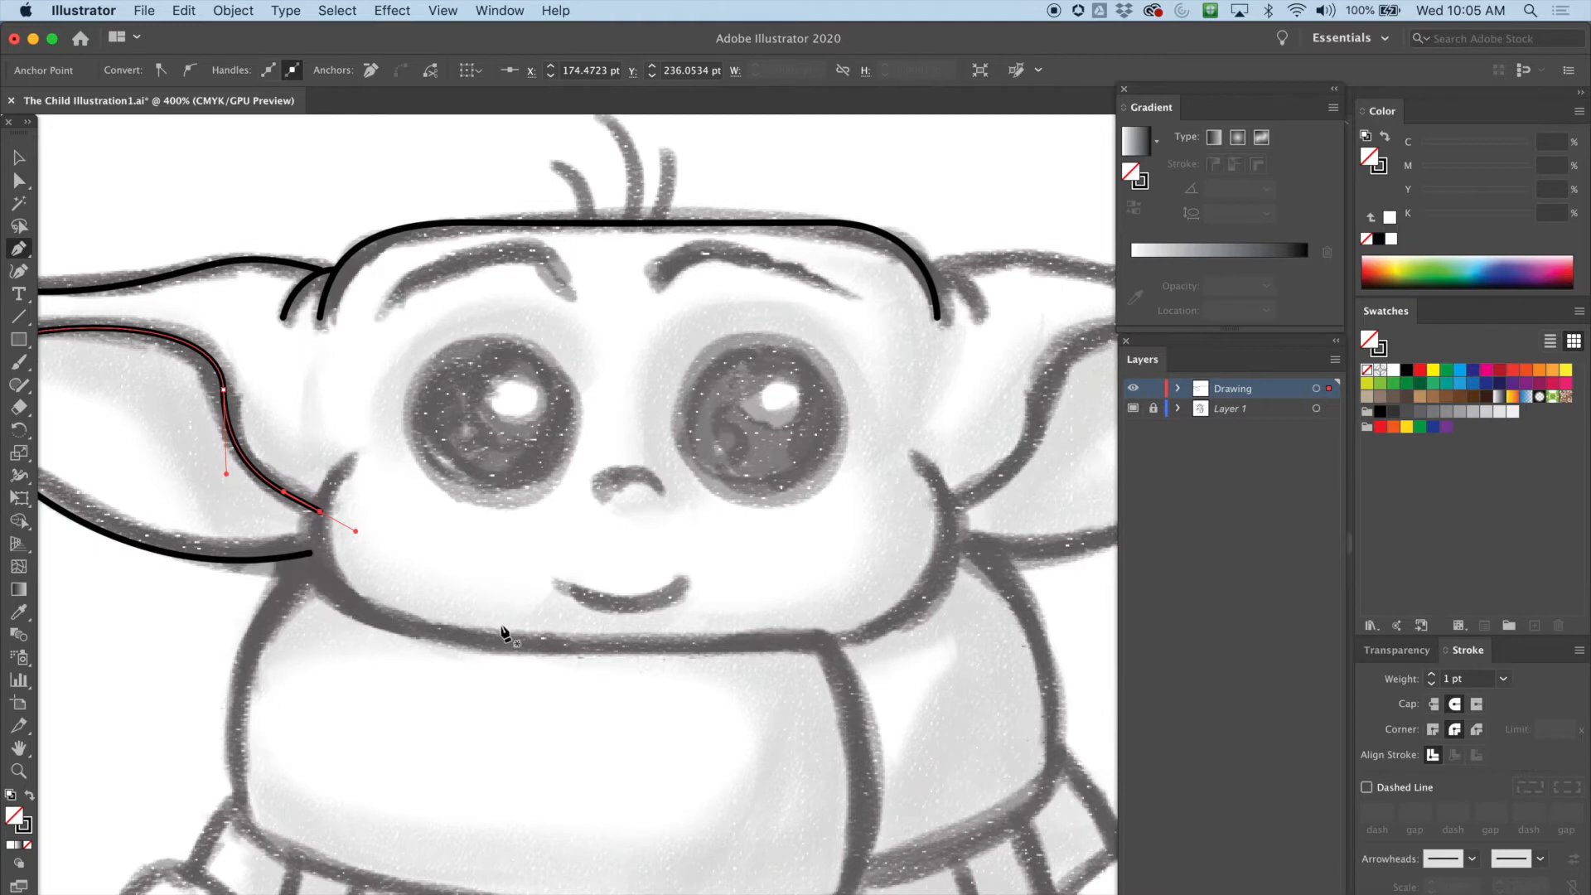
super+click(351, 464)
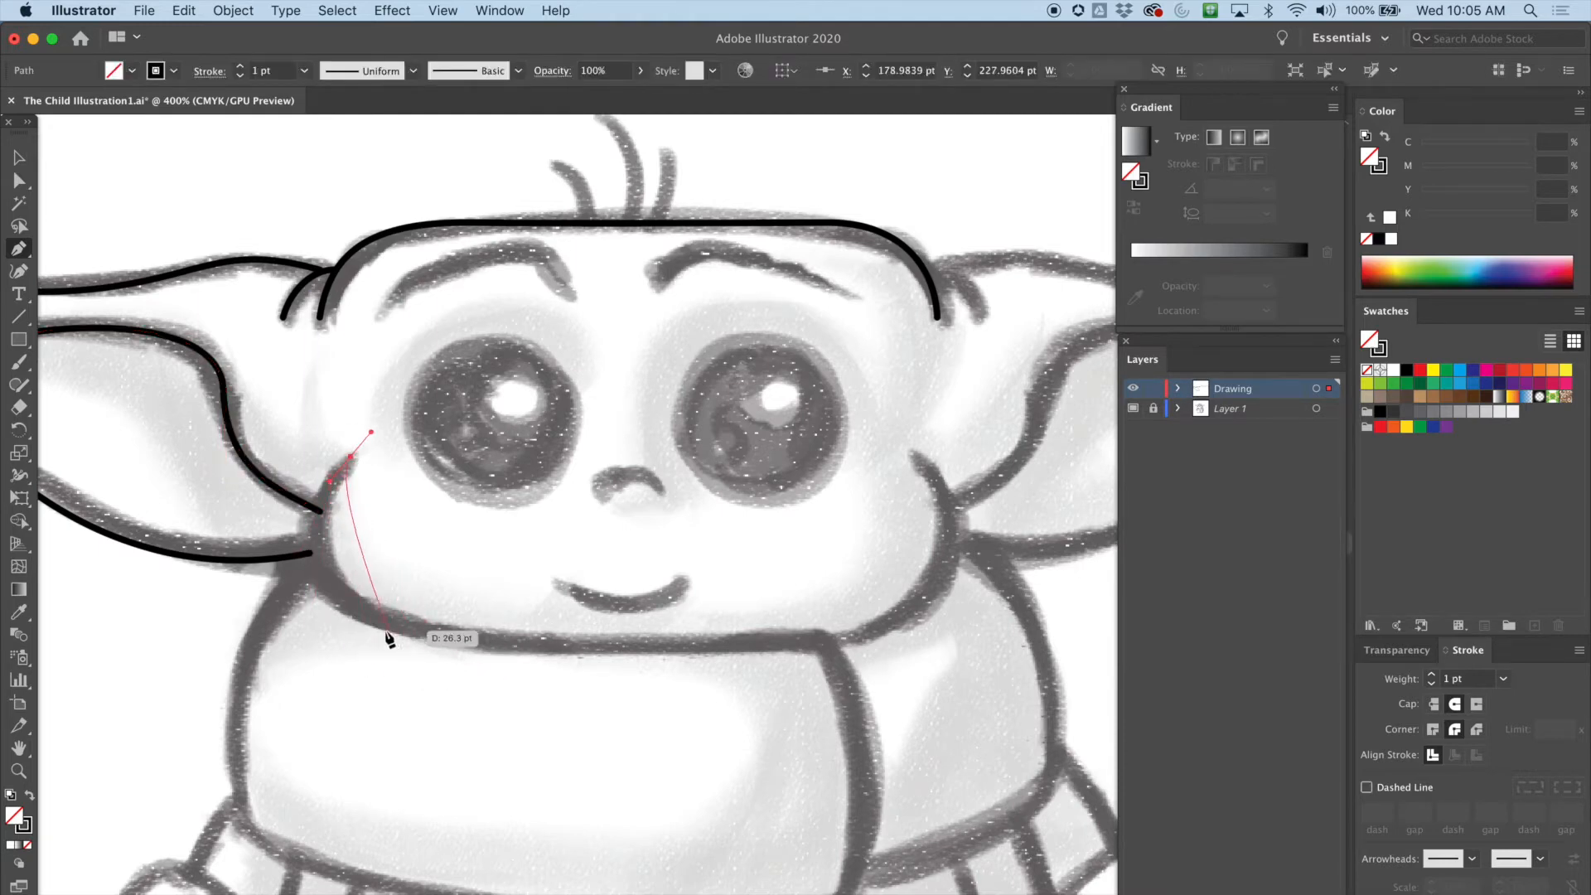
drag(399, 624, 529, 653)
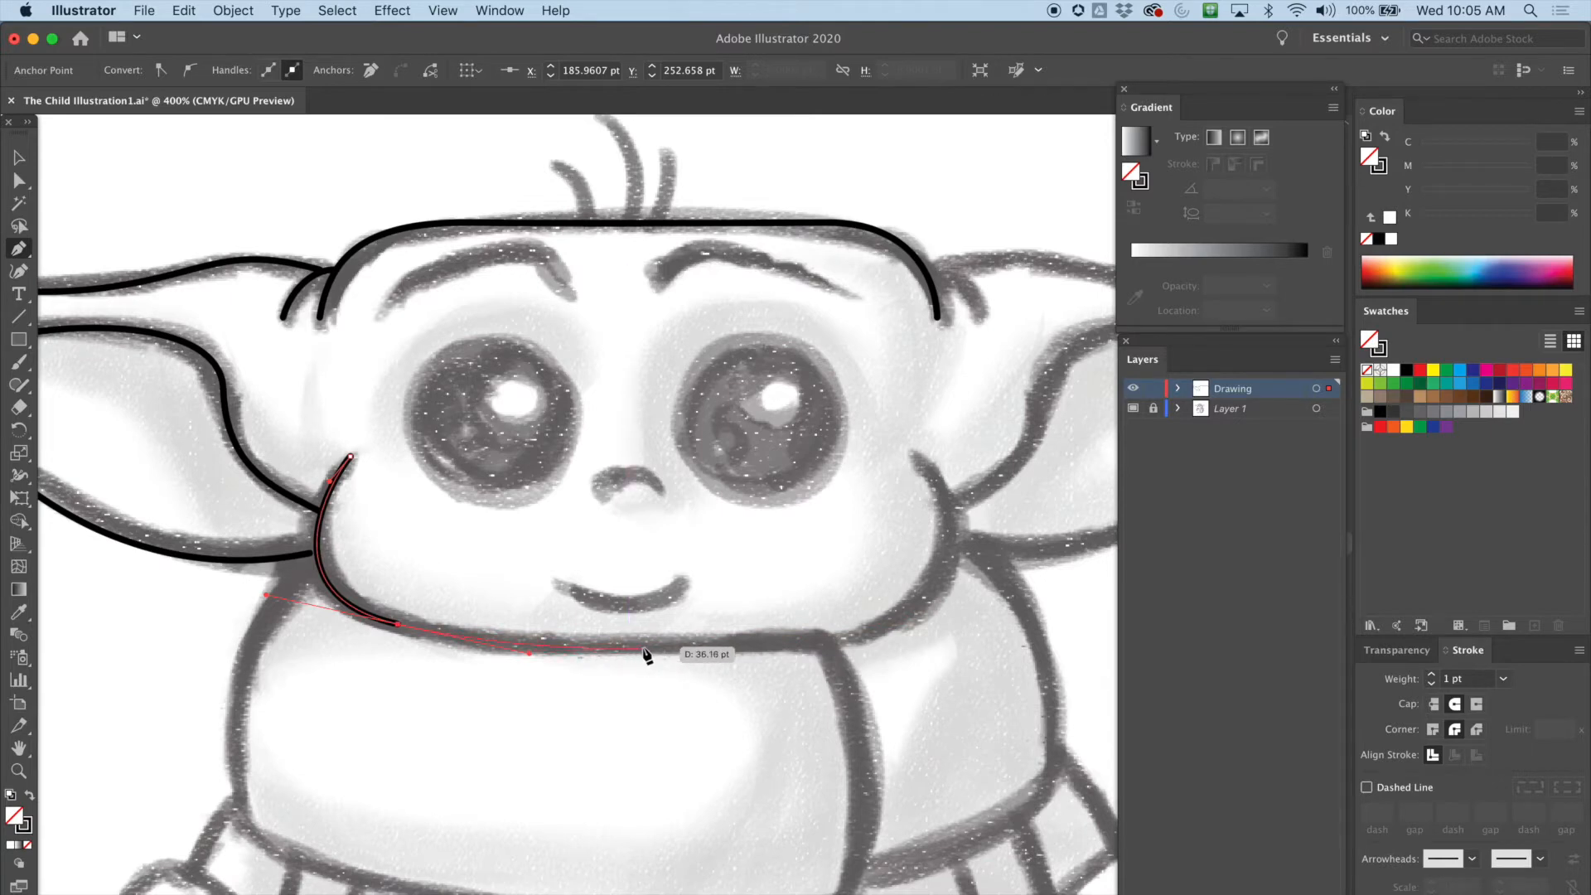
drag(629, 648, 681, 654)
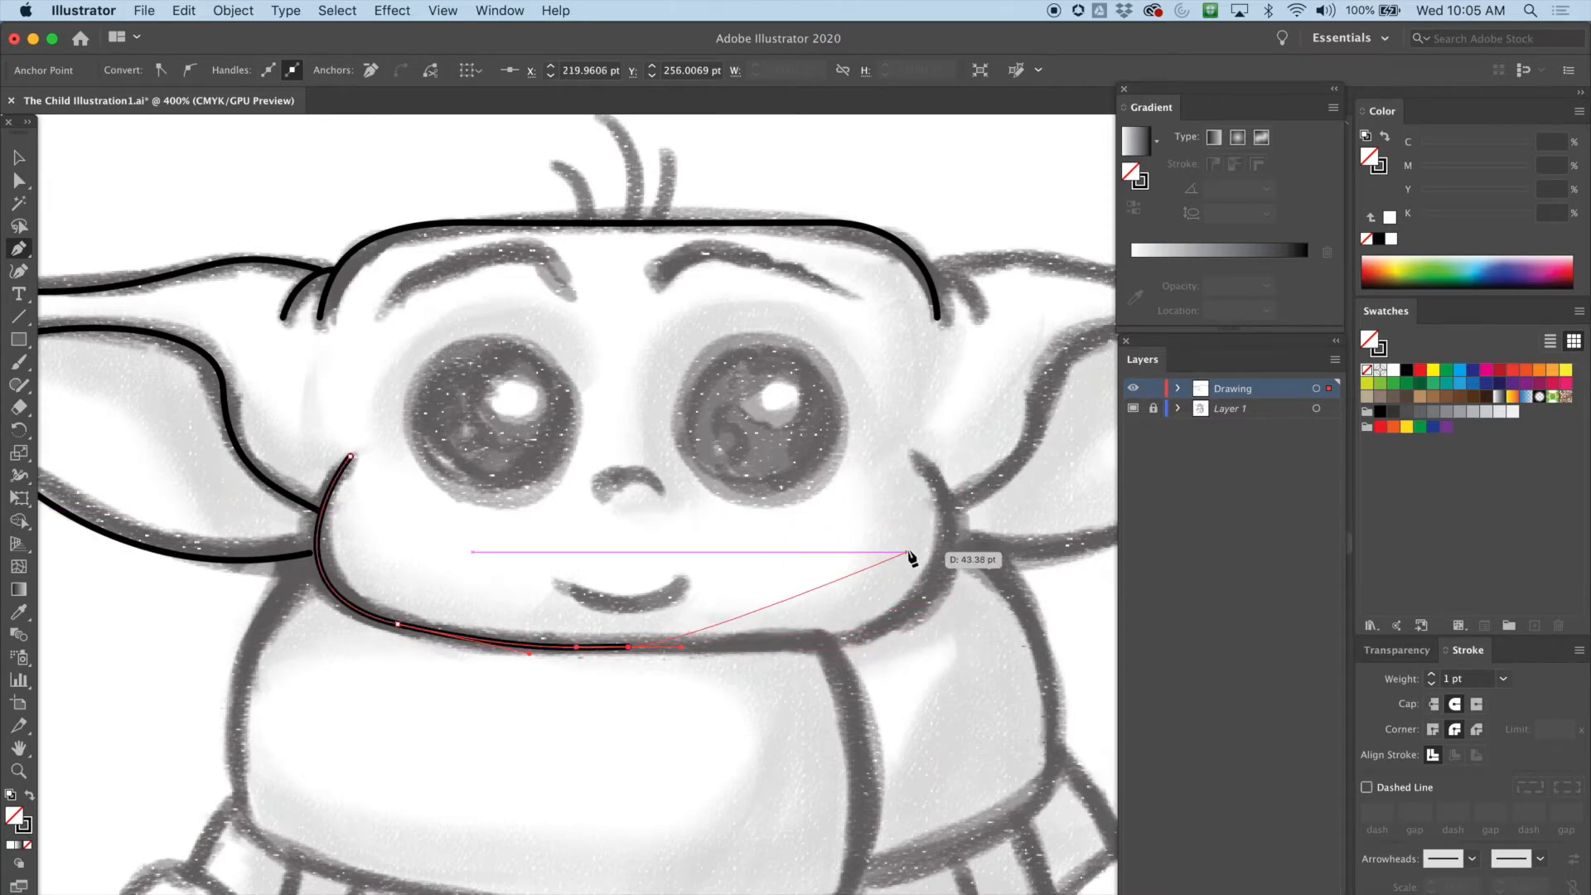
Adjust the chin line's anchors and end handle with the Direct Selection tool, then deselect
key(a)
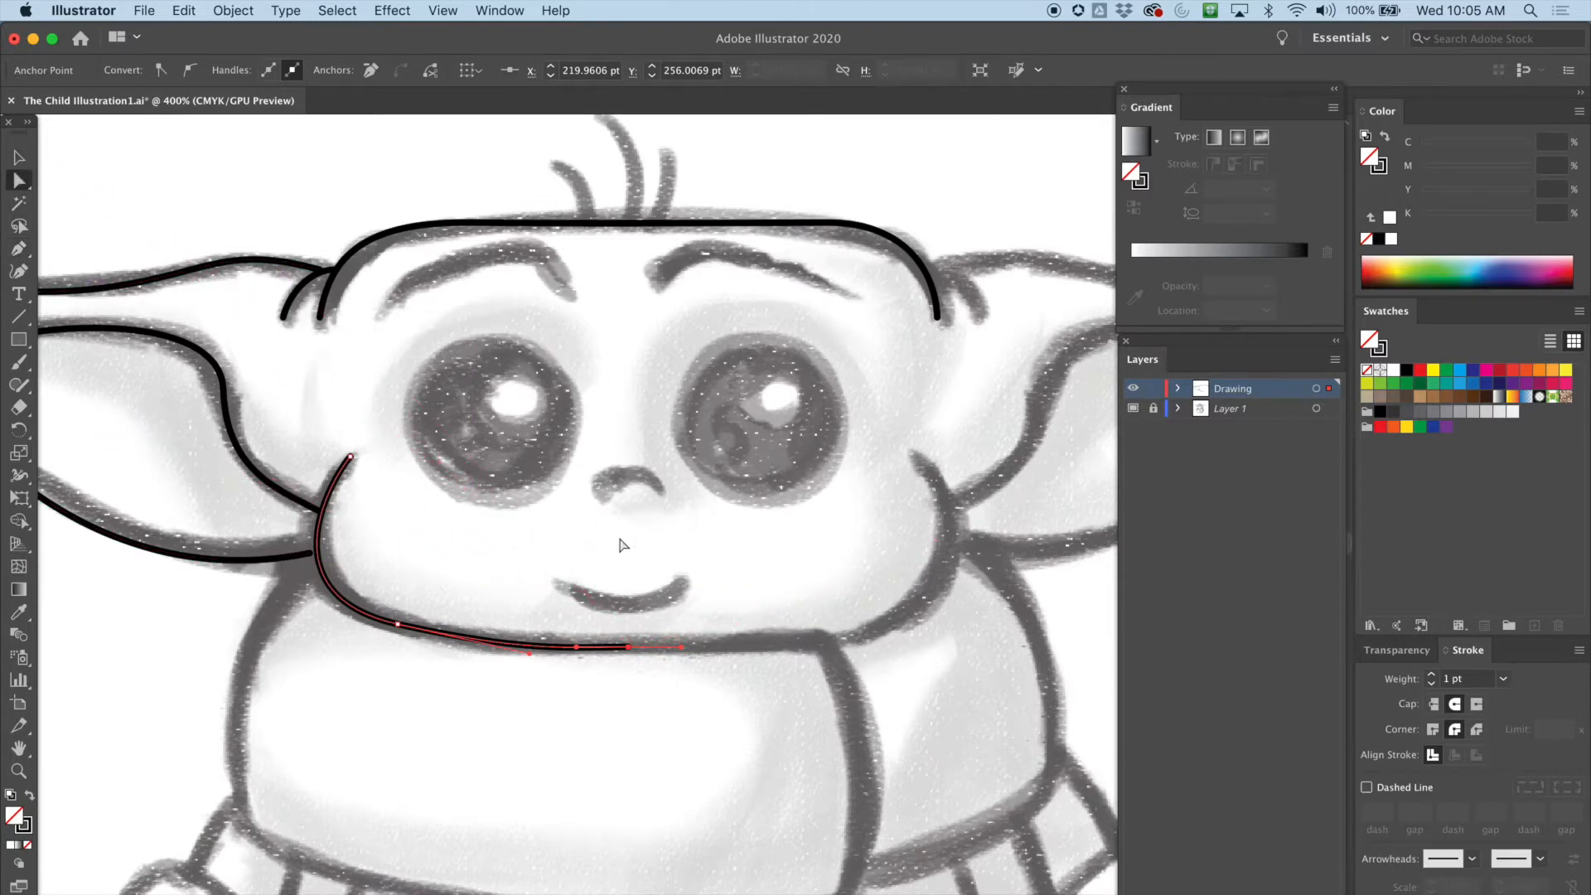
click(546, 643)
click(331, 494)
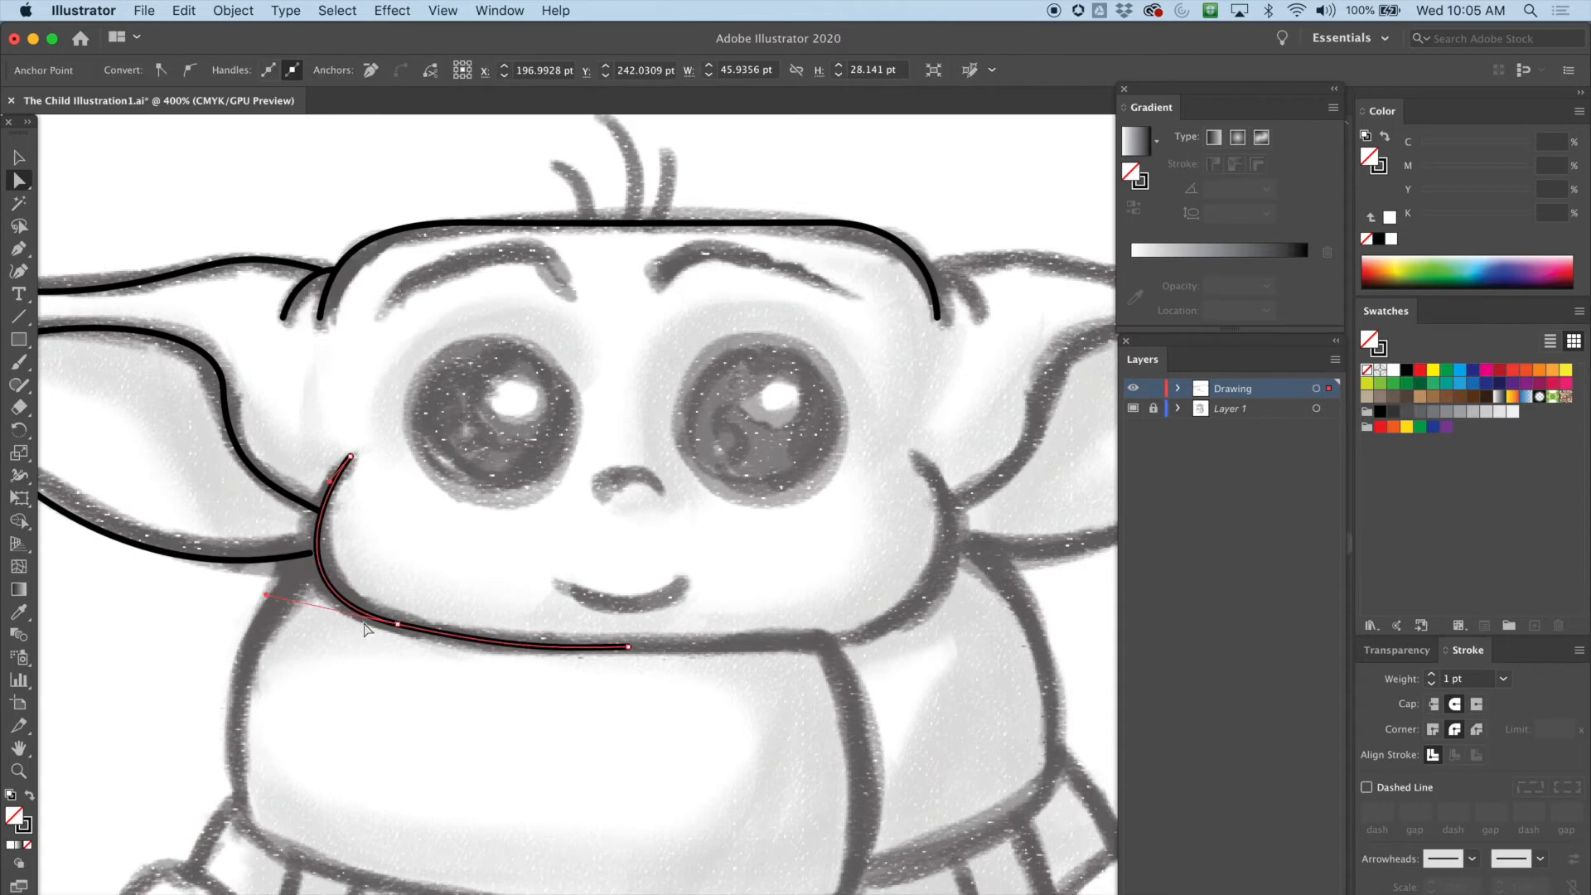
click(627, 647)
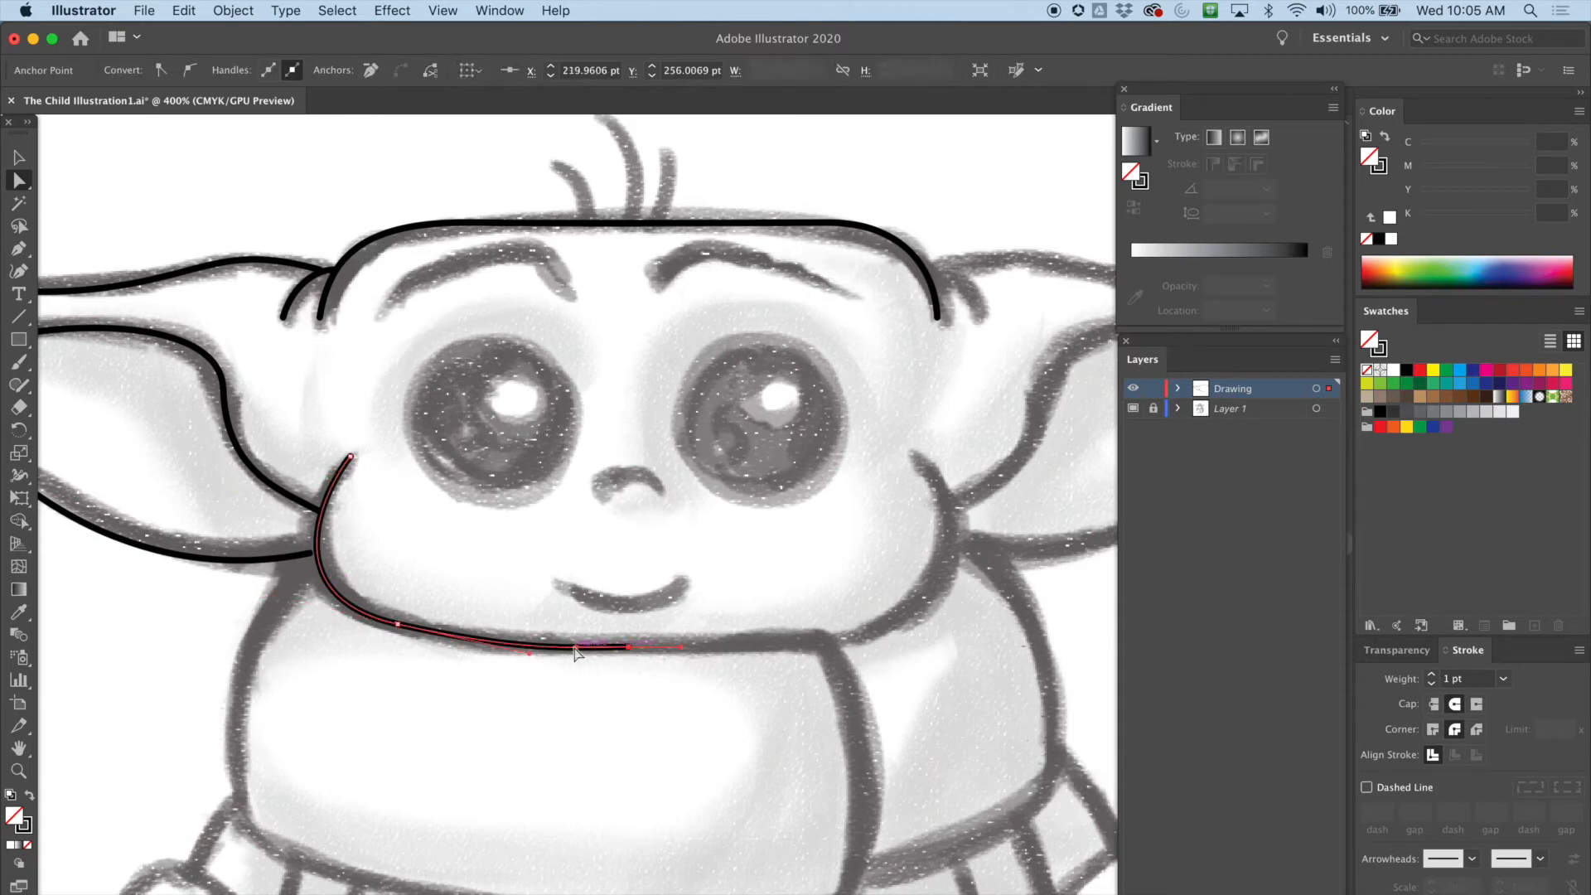
click(517, 645)
mouse_move(515, 645)
mouse_down()
mouse_move(507, 656)
mouse_move(580, 658)
mouse_move(490, 650)
mouse_up()
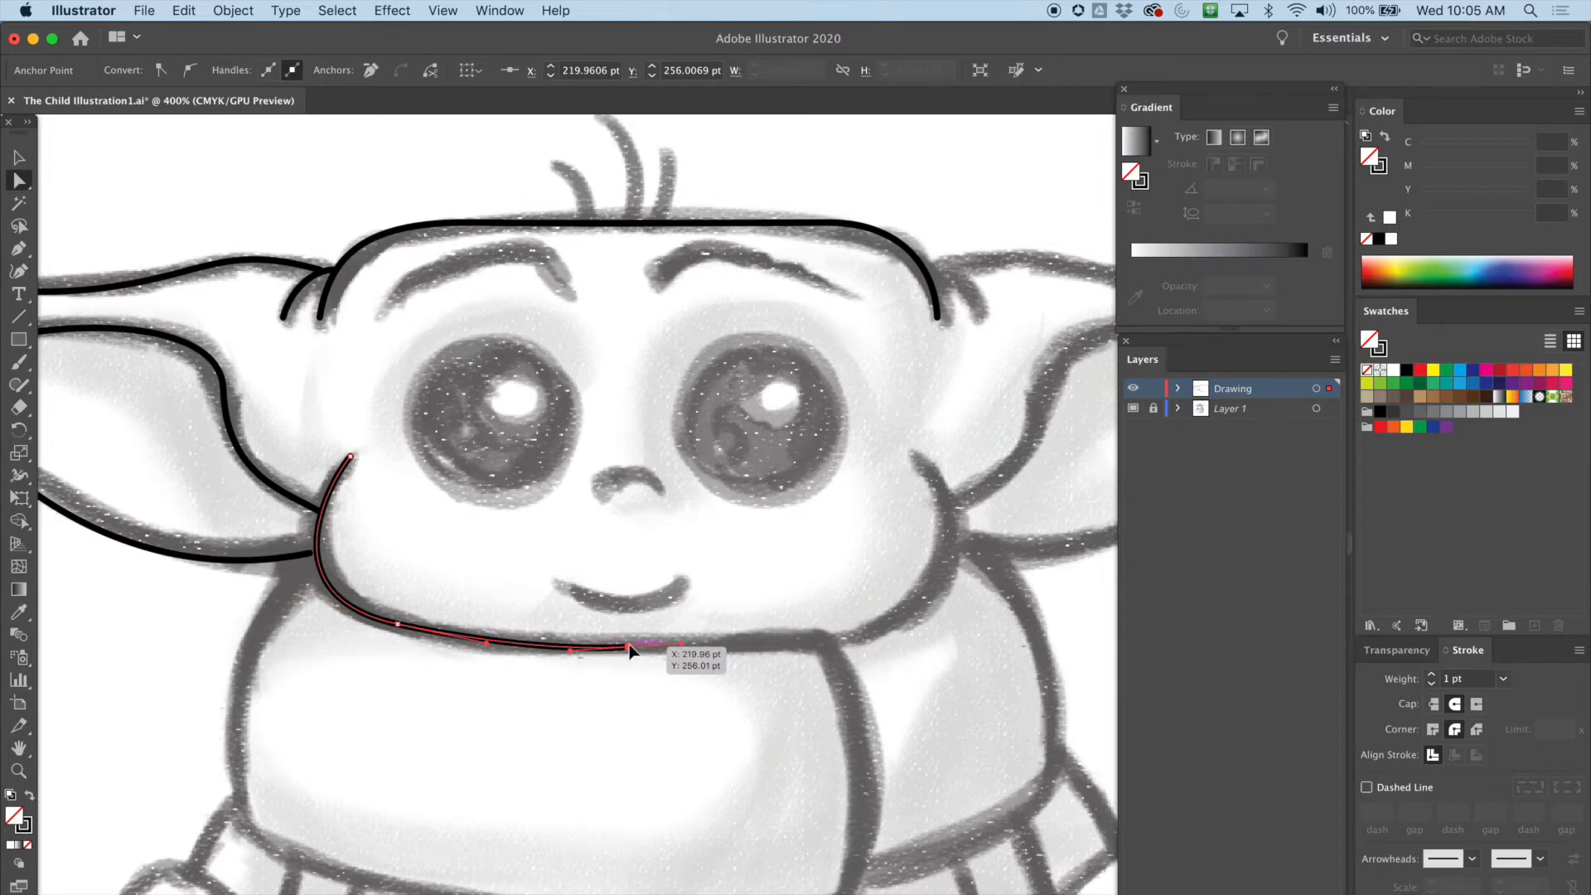
drag(681, 654, 683, 656)
click(18, 157)
click(389, 620)
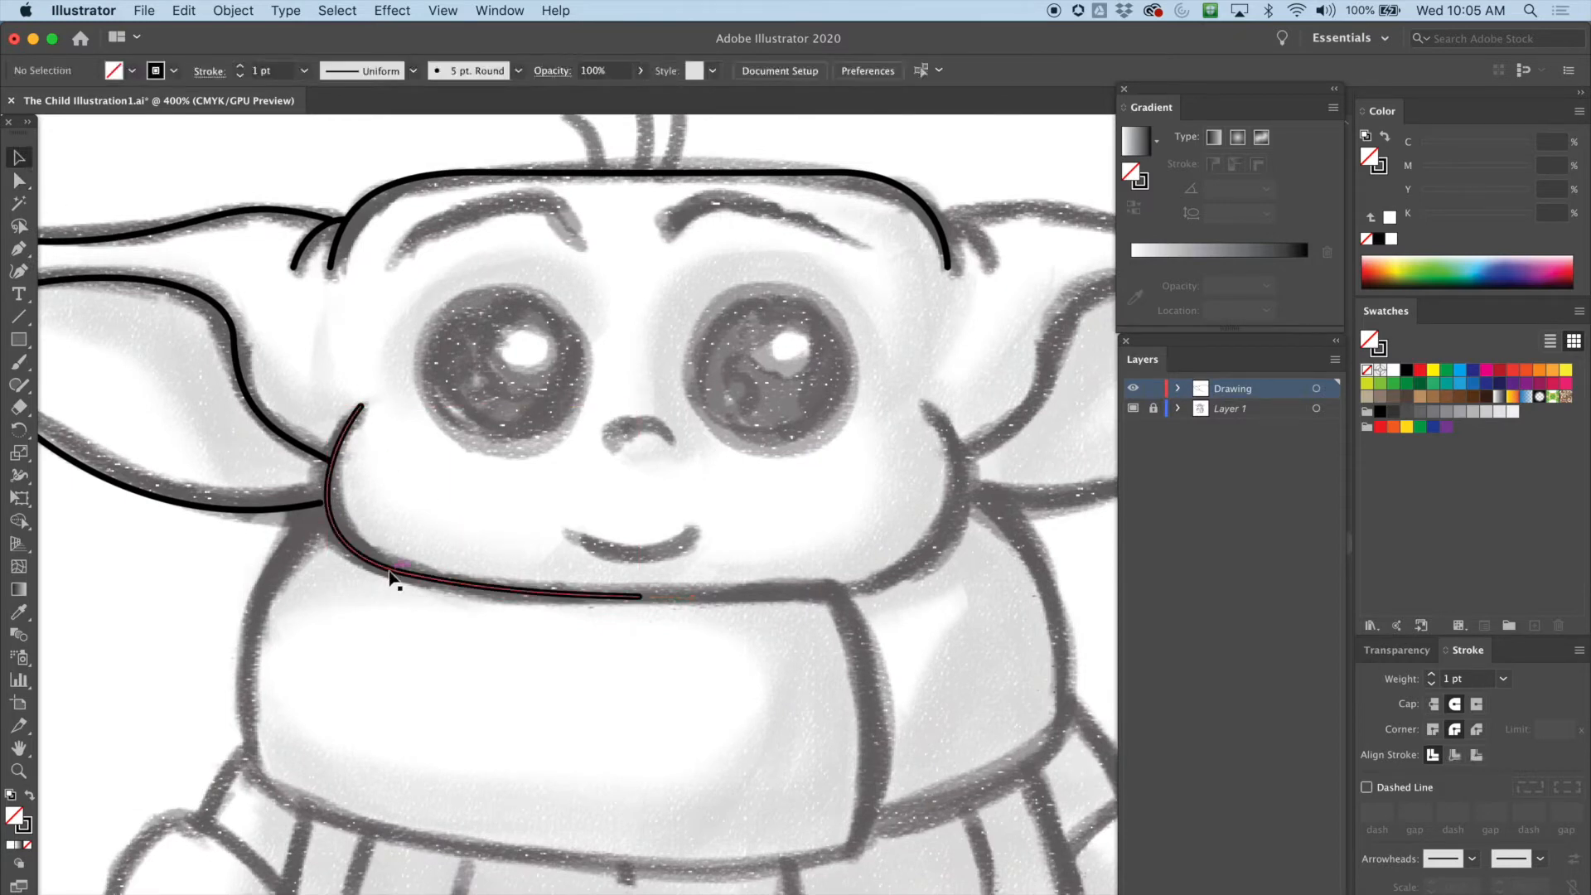
Reflect a copy of the left cheek and chin line vertically and move it over the right cheek
click(391, 574)
click(232, 10)
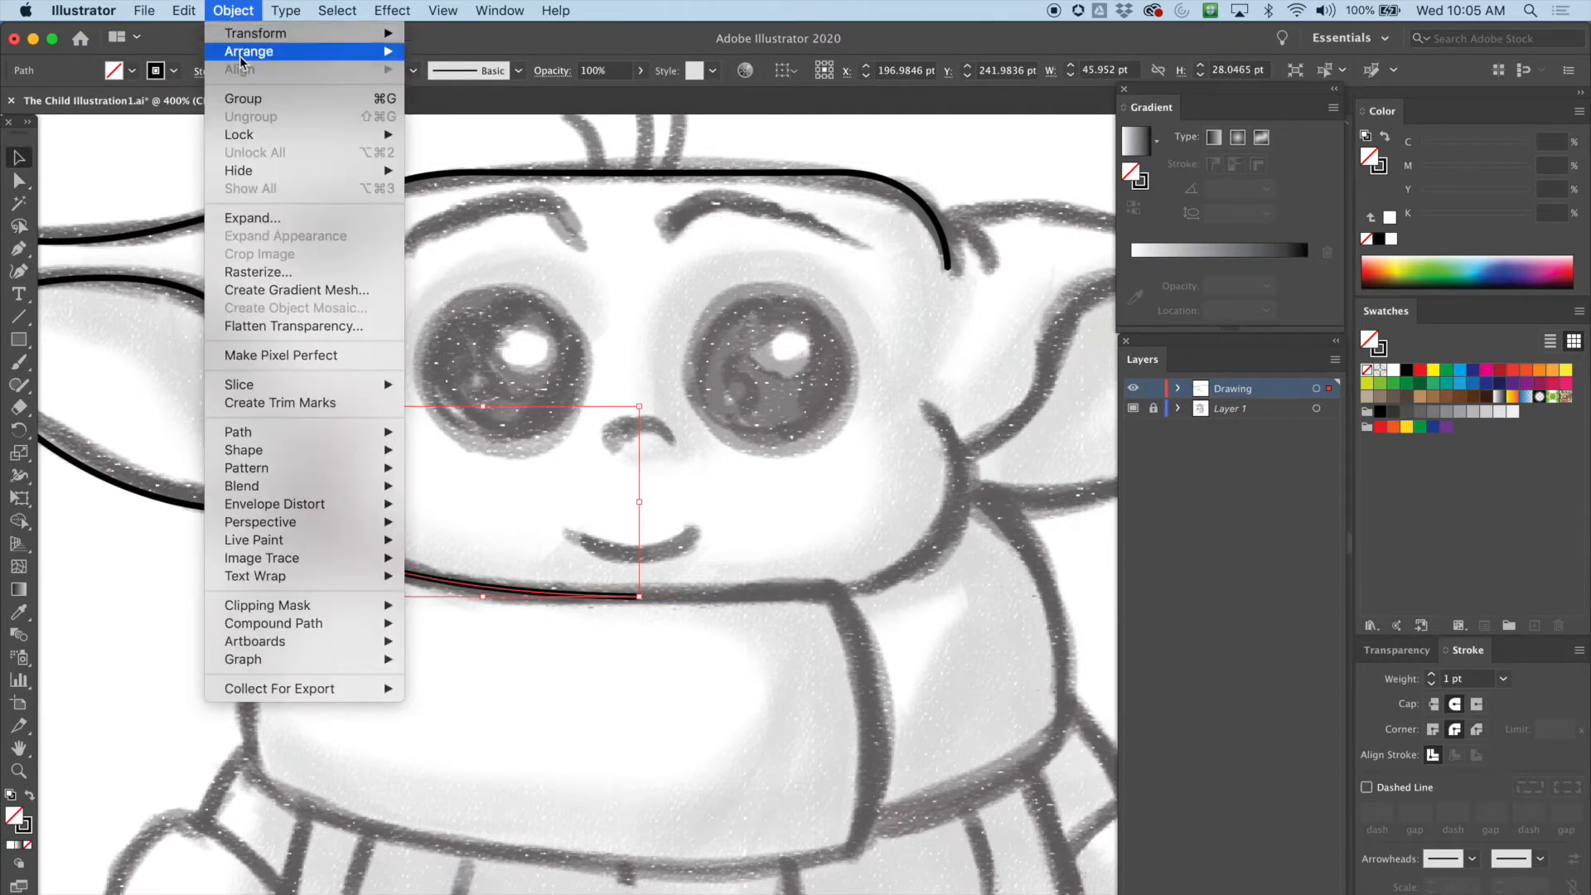
mouse_move(296, 39)
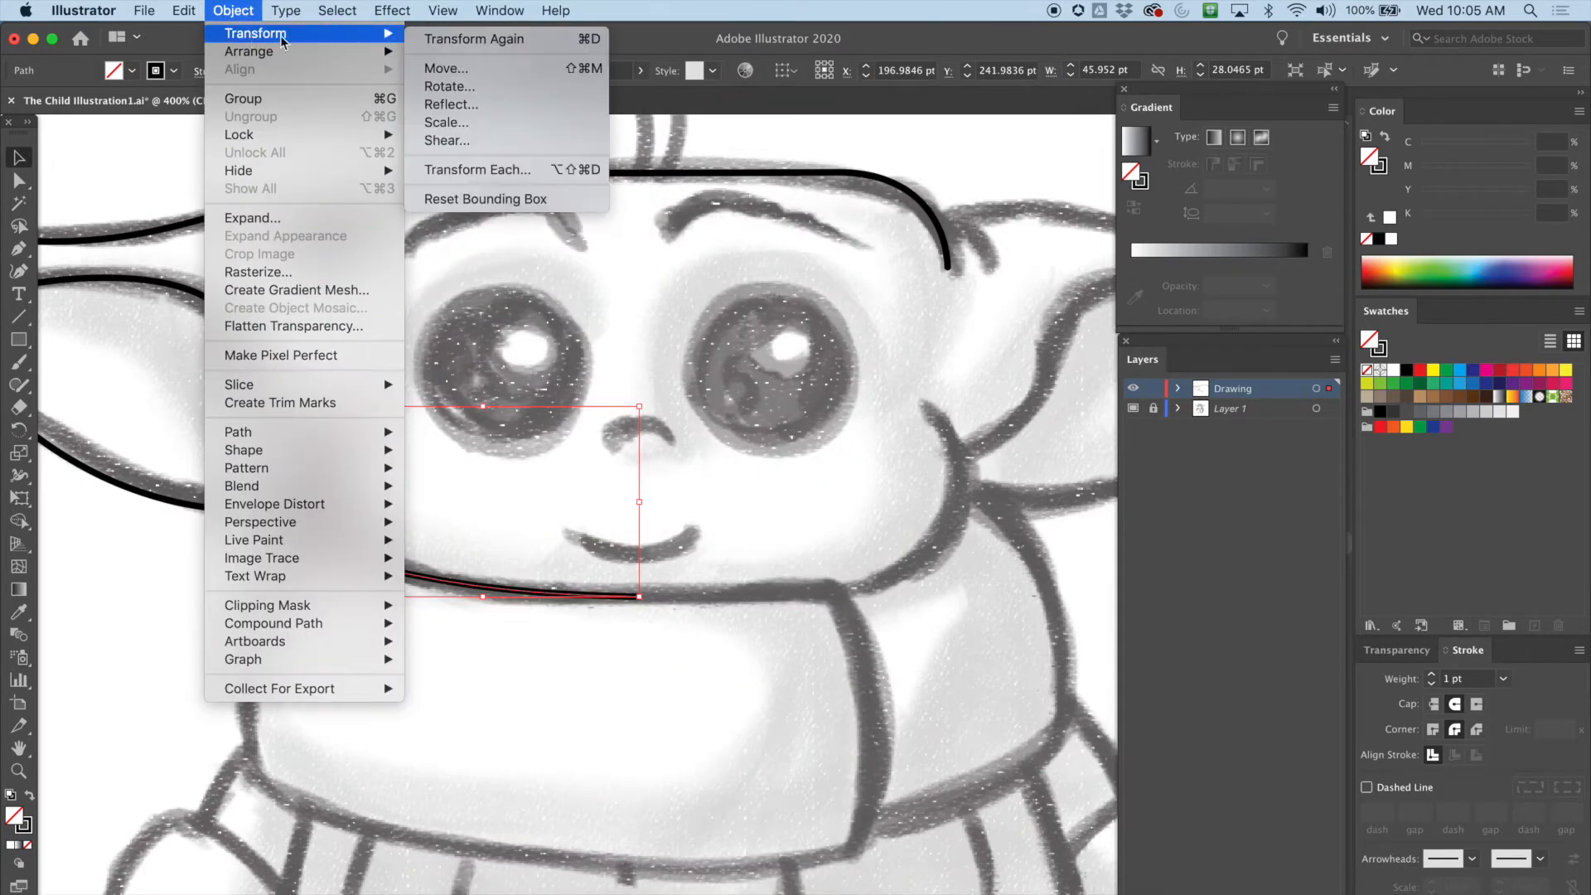
click(452, 106)
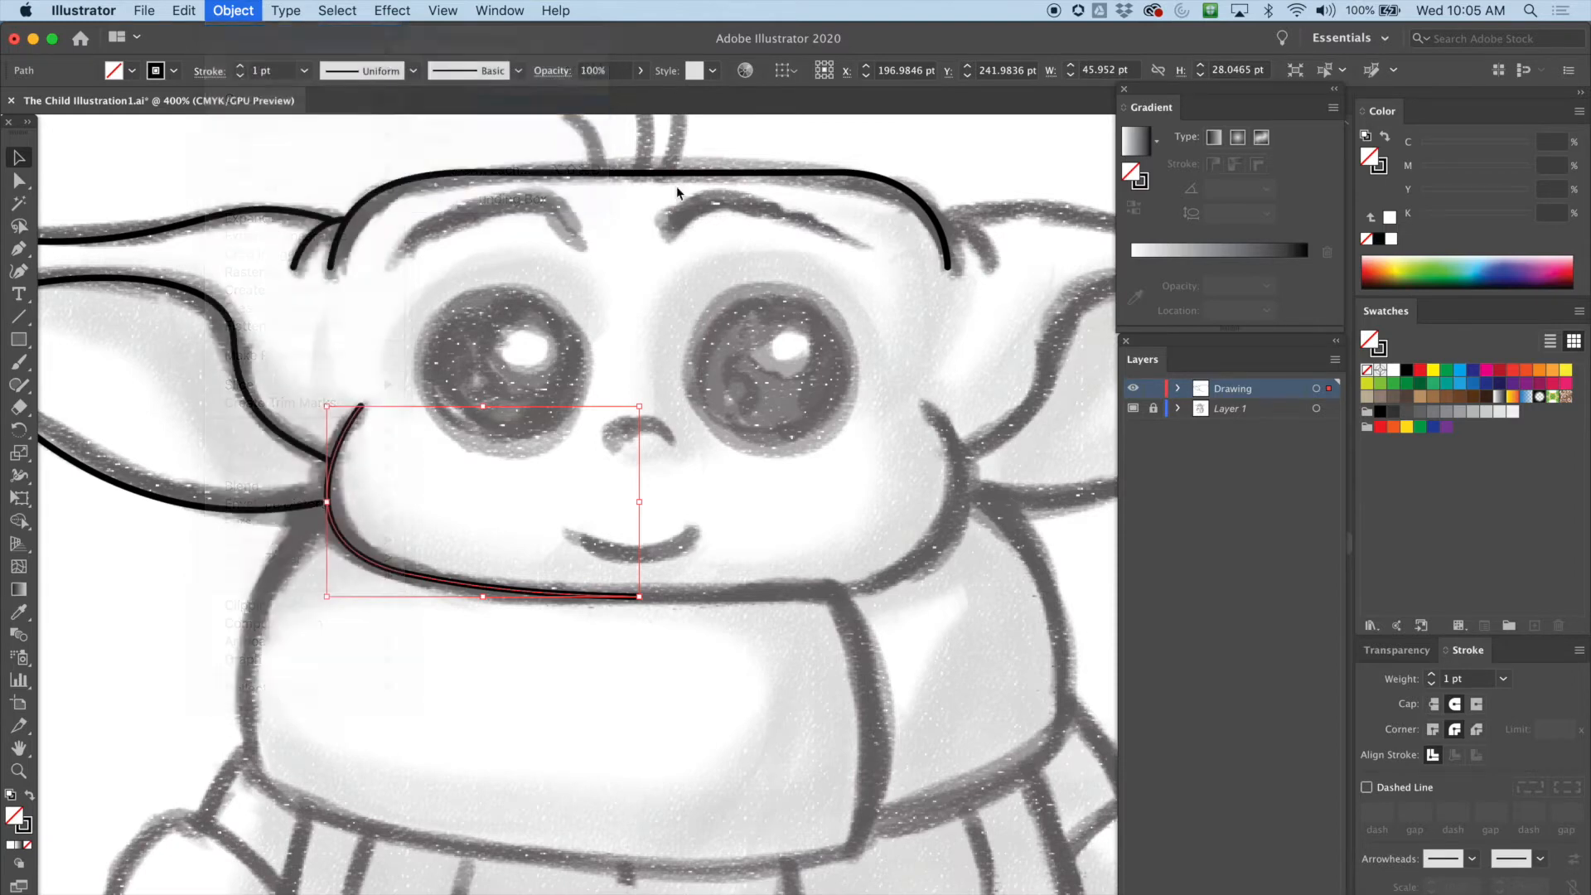
click(677, 468)
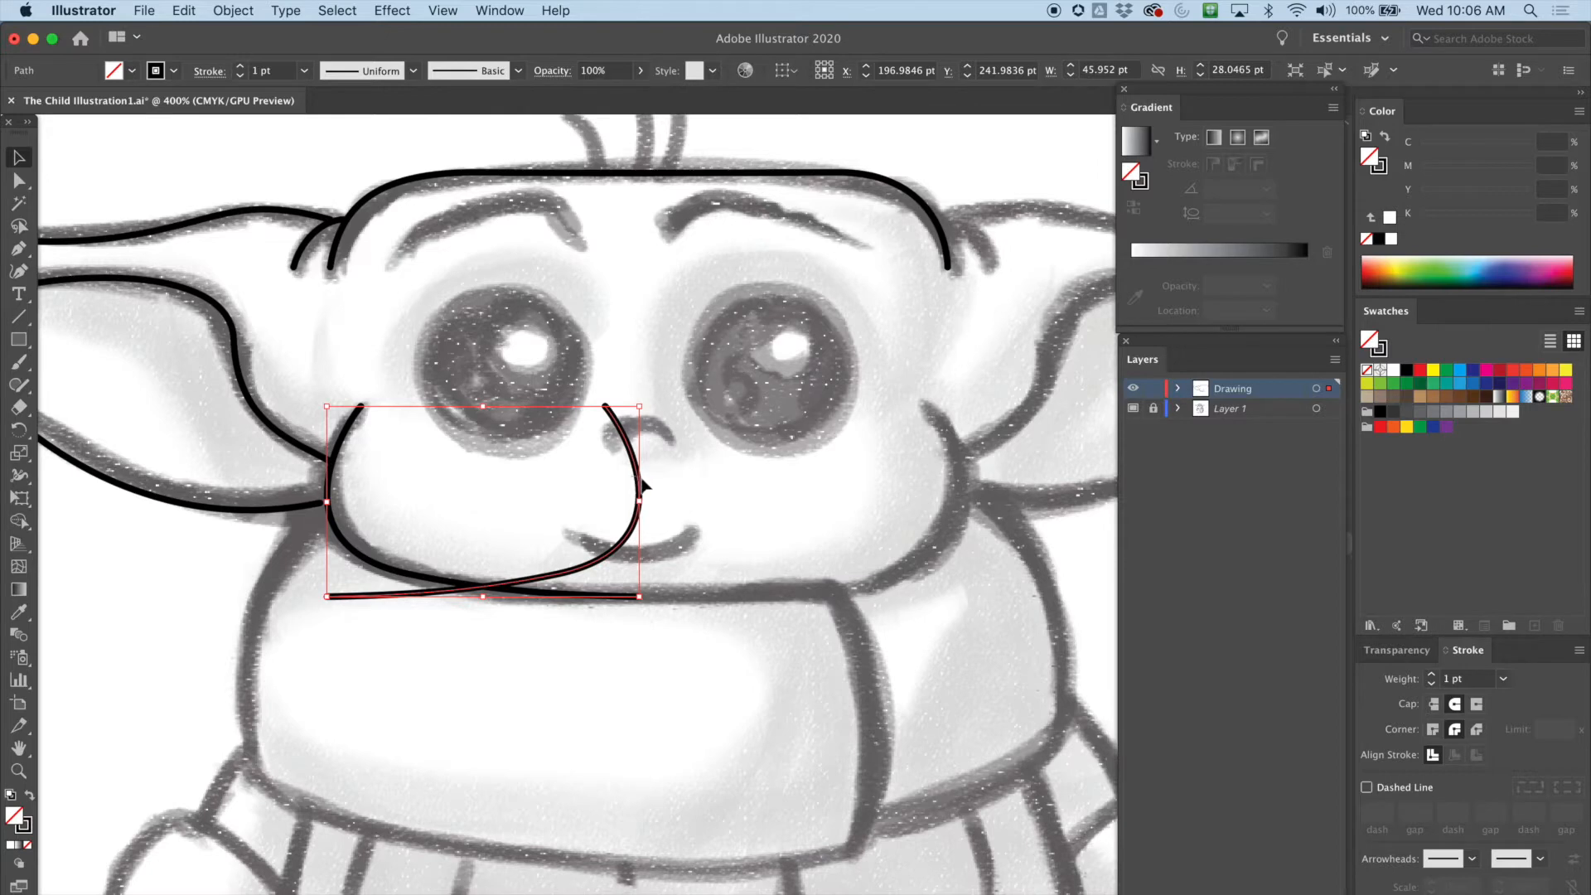
drag(638, 467, 942, 455)
click(808, 699)
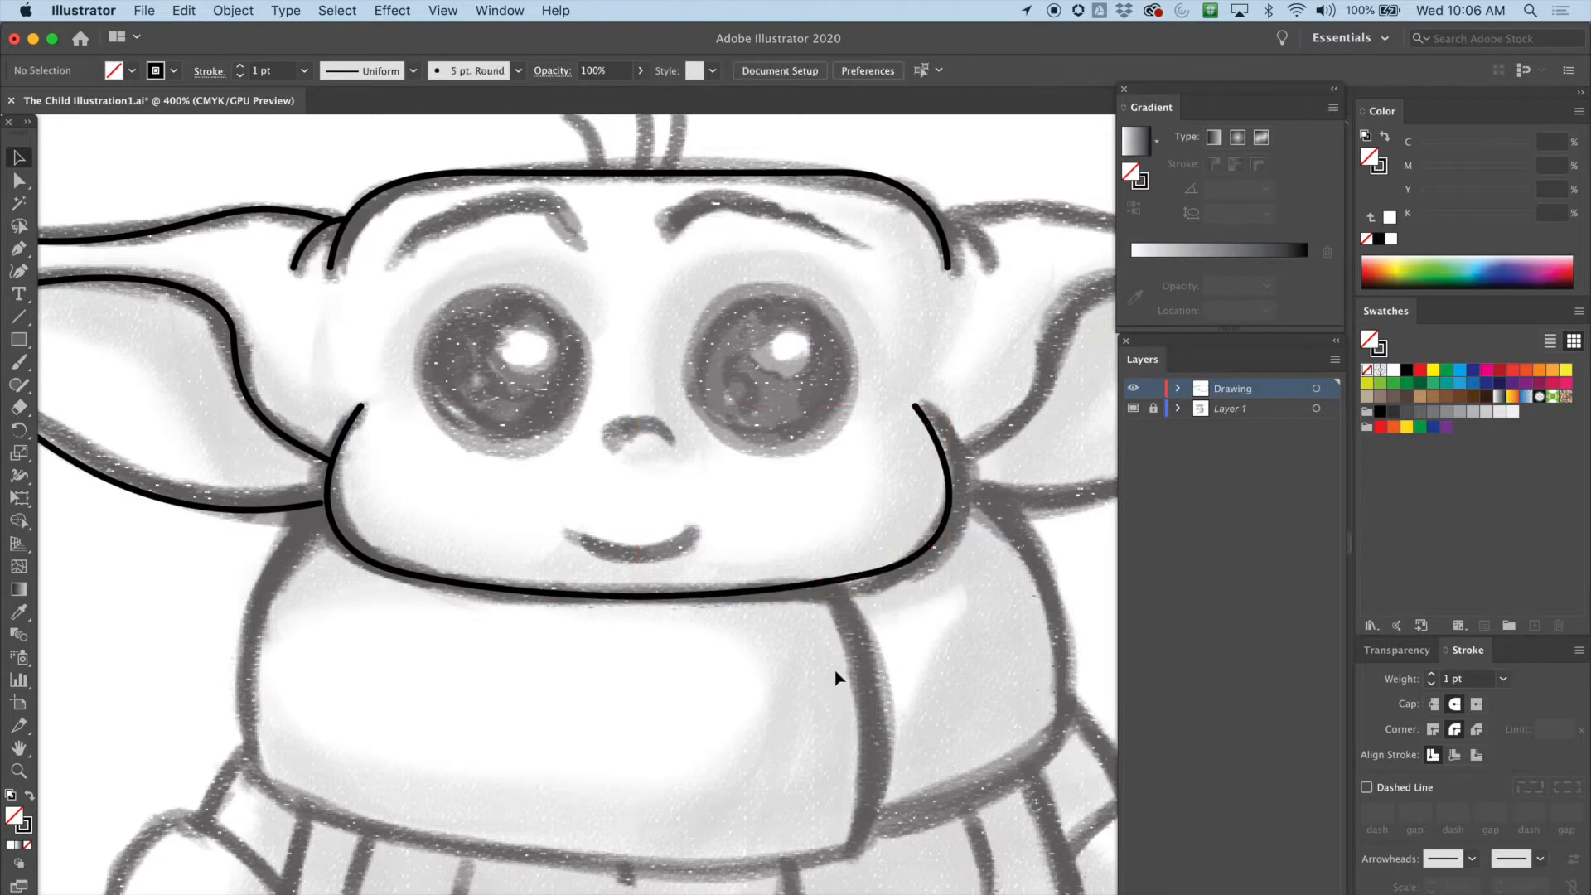
Scale the top-of-head line slightly narrower so its right end meets the head outline
drag(887, 664, 829, 691)
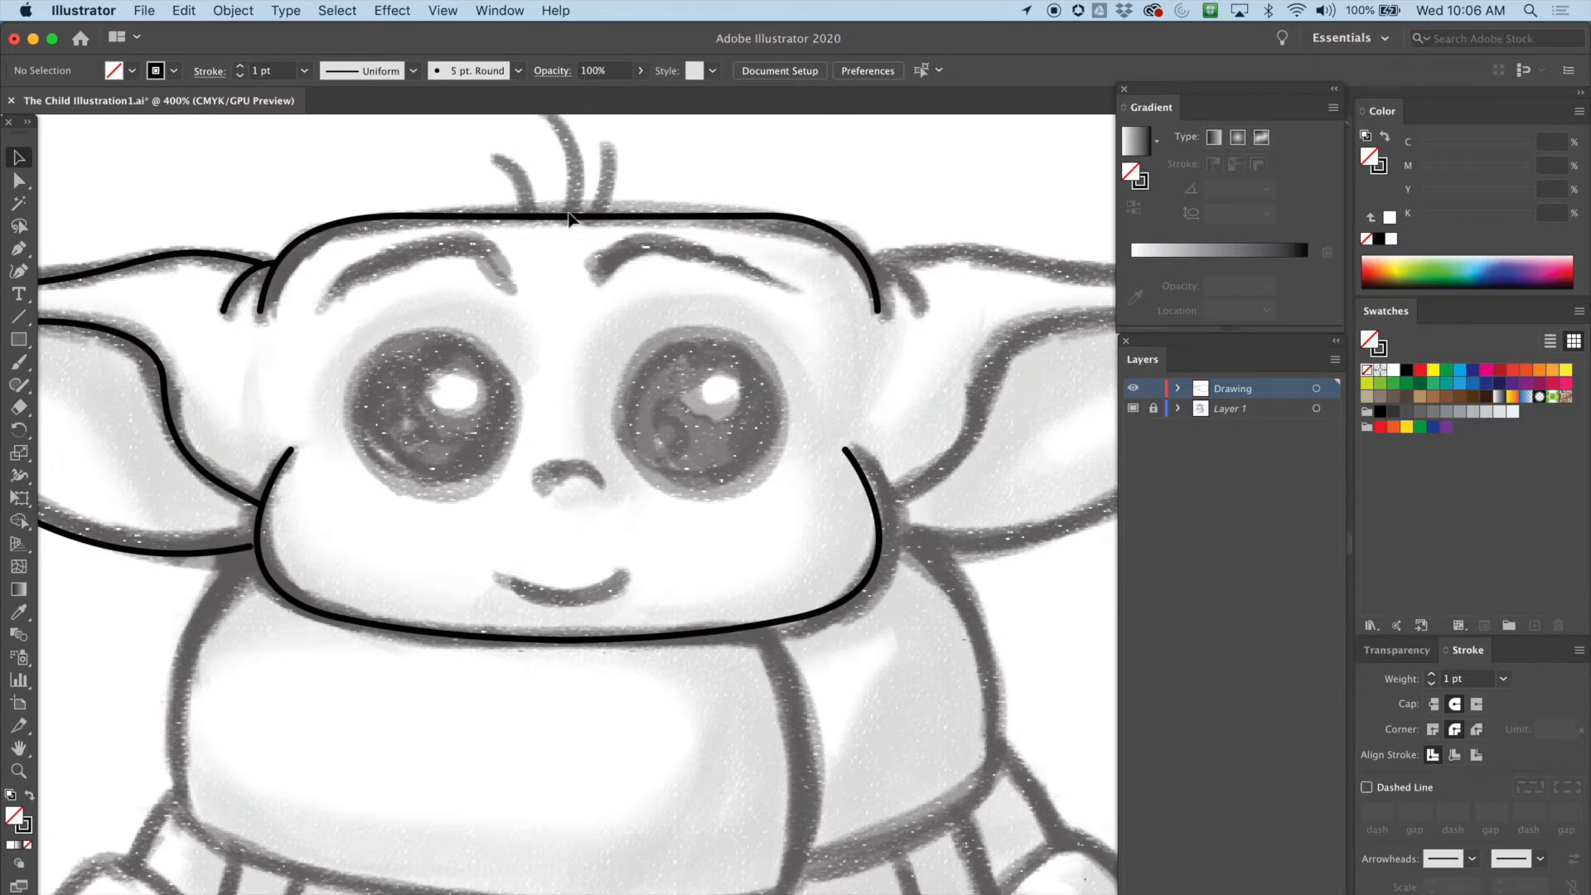
click(498, 217)
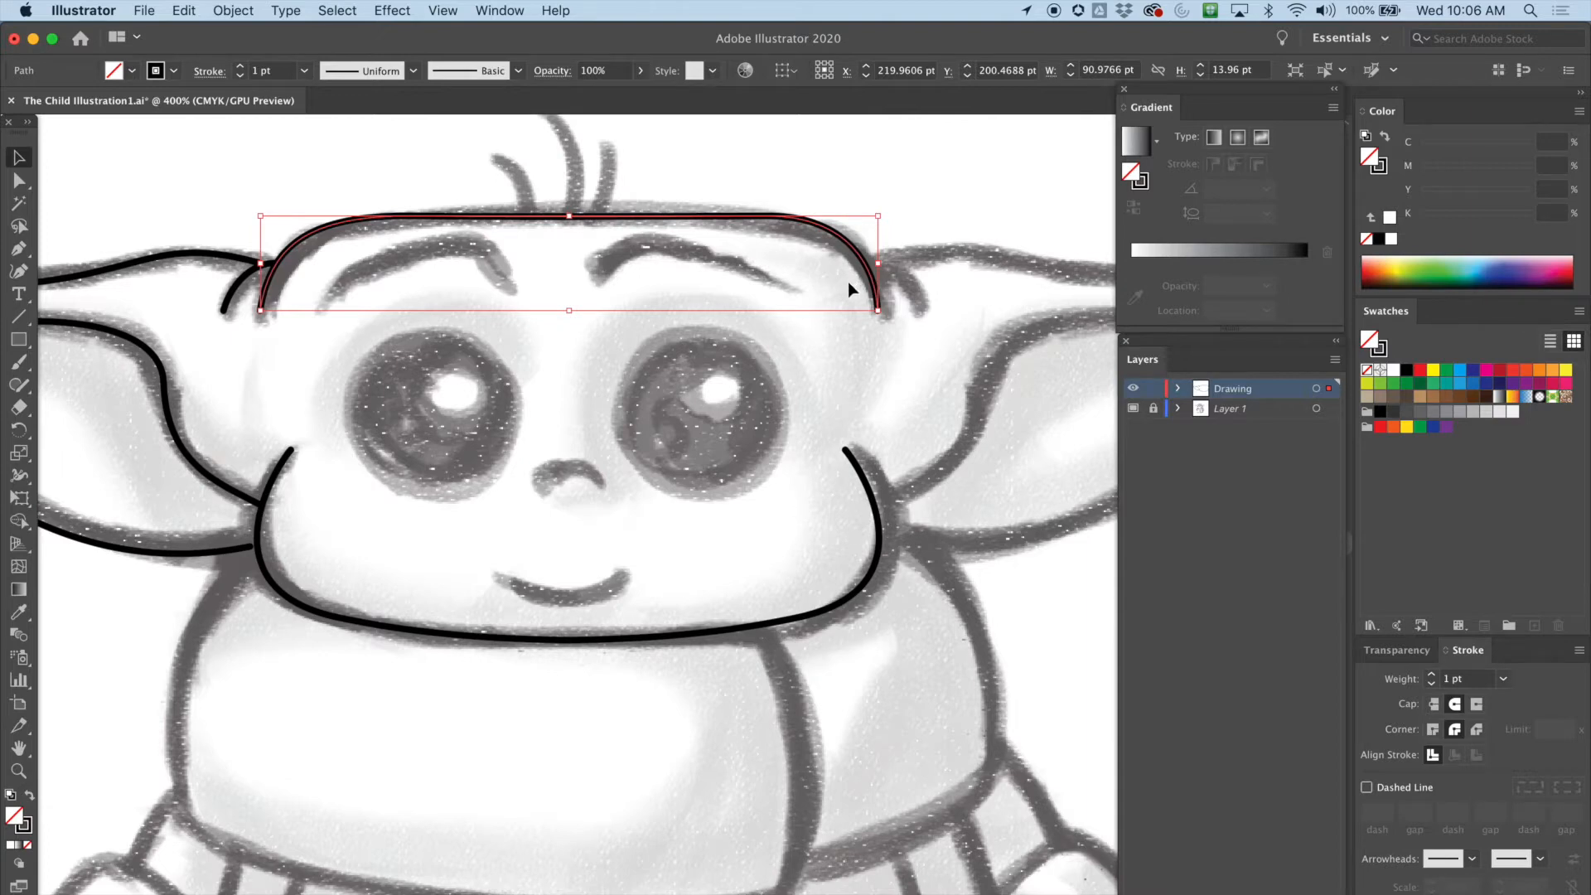
drag(883, 267, 864, 267)
click(886, 232)
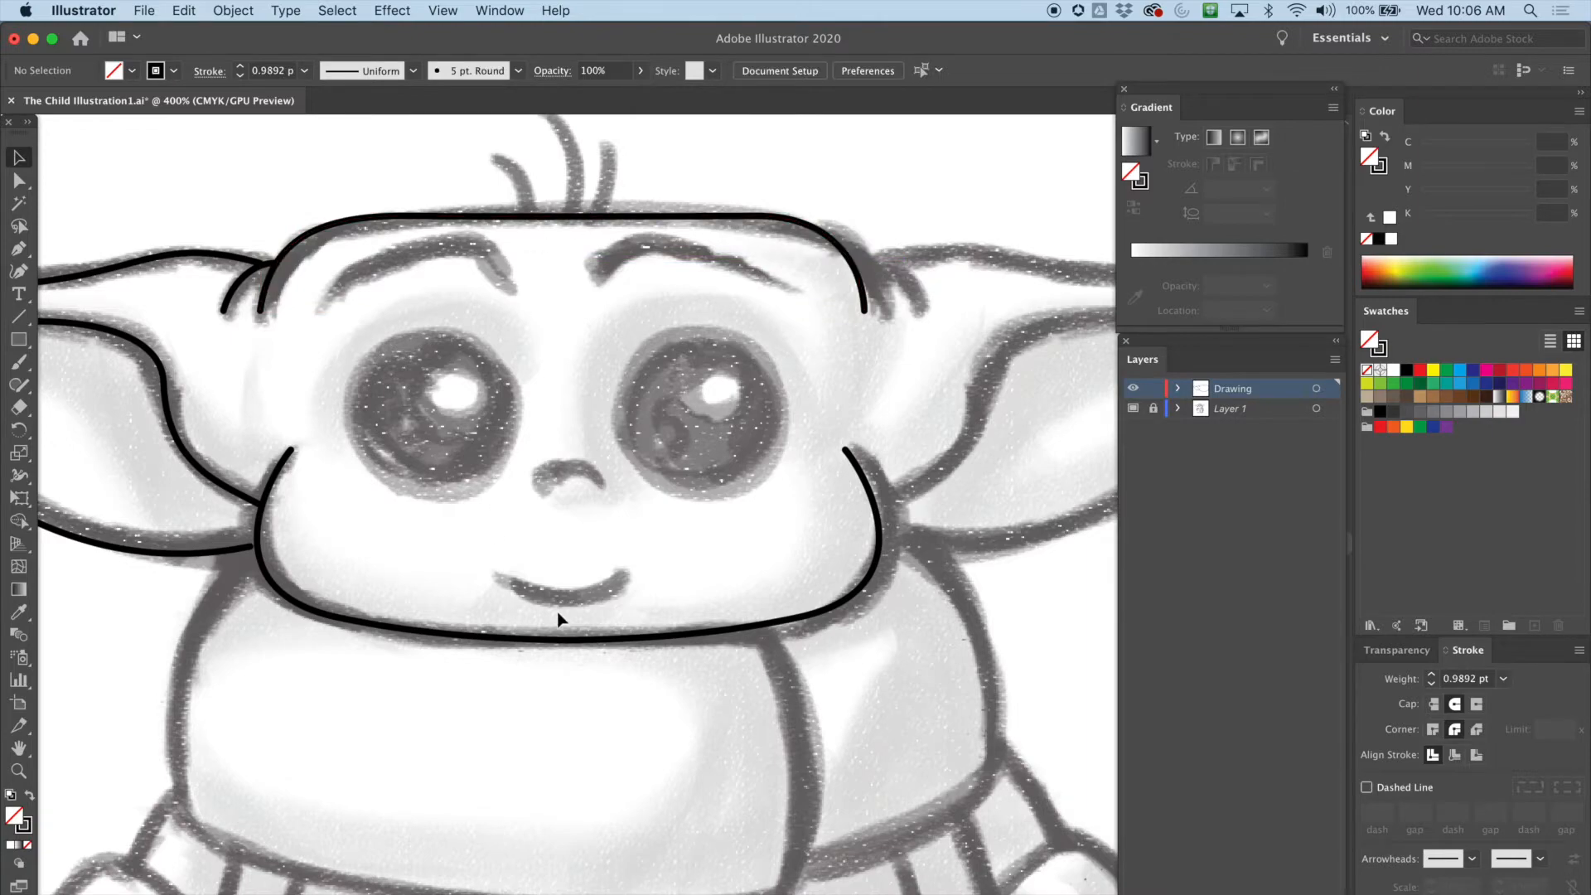
Trace the left eyebrow as a two-anchor curve with the Pen tool, then deselect
drag(653, 695, 673, 745)
drag(747, 683, 955, 568)
drag(257, 572, 102, 589)
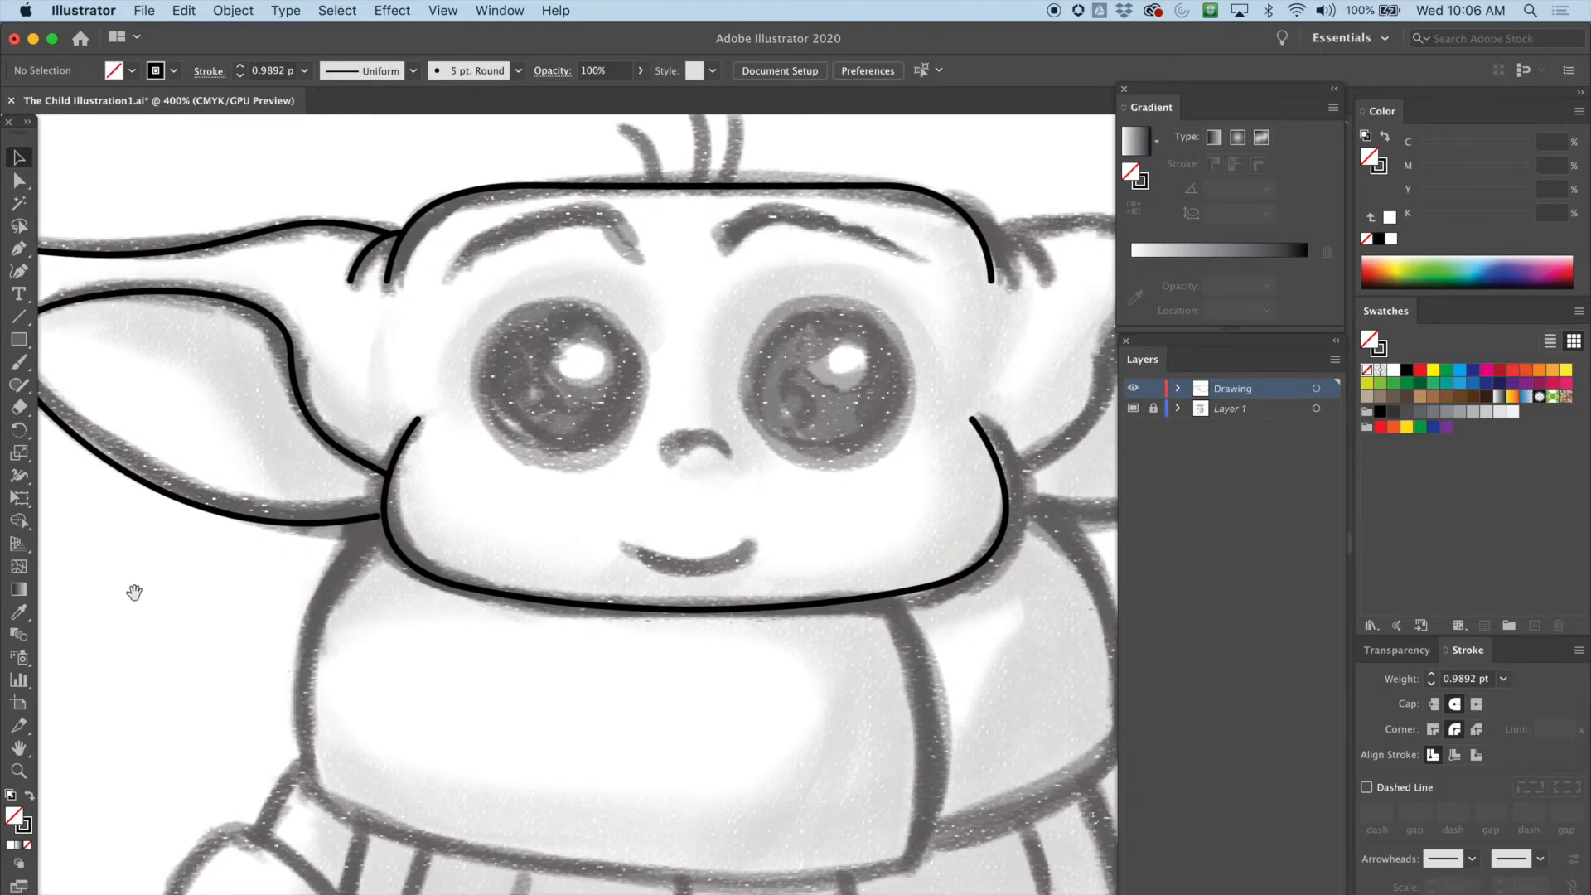
drag(874, 482, 862, 520)
drag(467, 540, 537, 351)
drag(212, 280, 286, 296)
drag(446, 382, 510, 668)
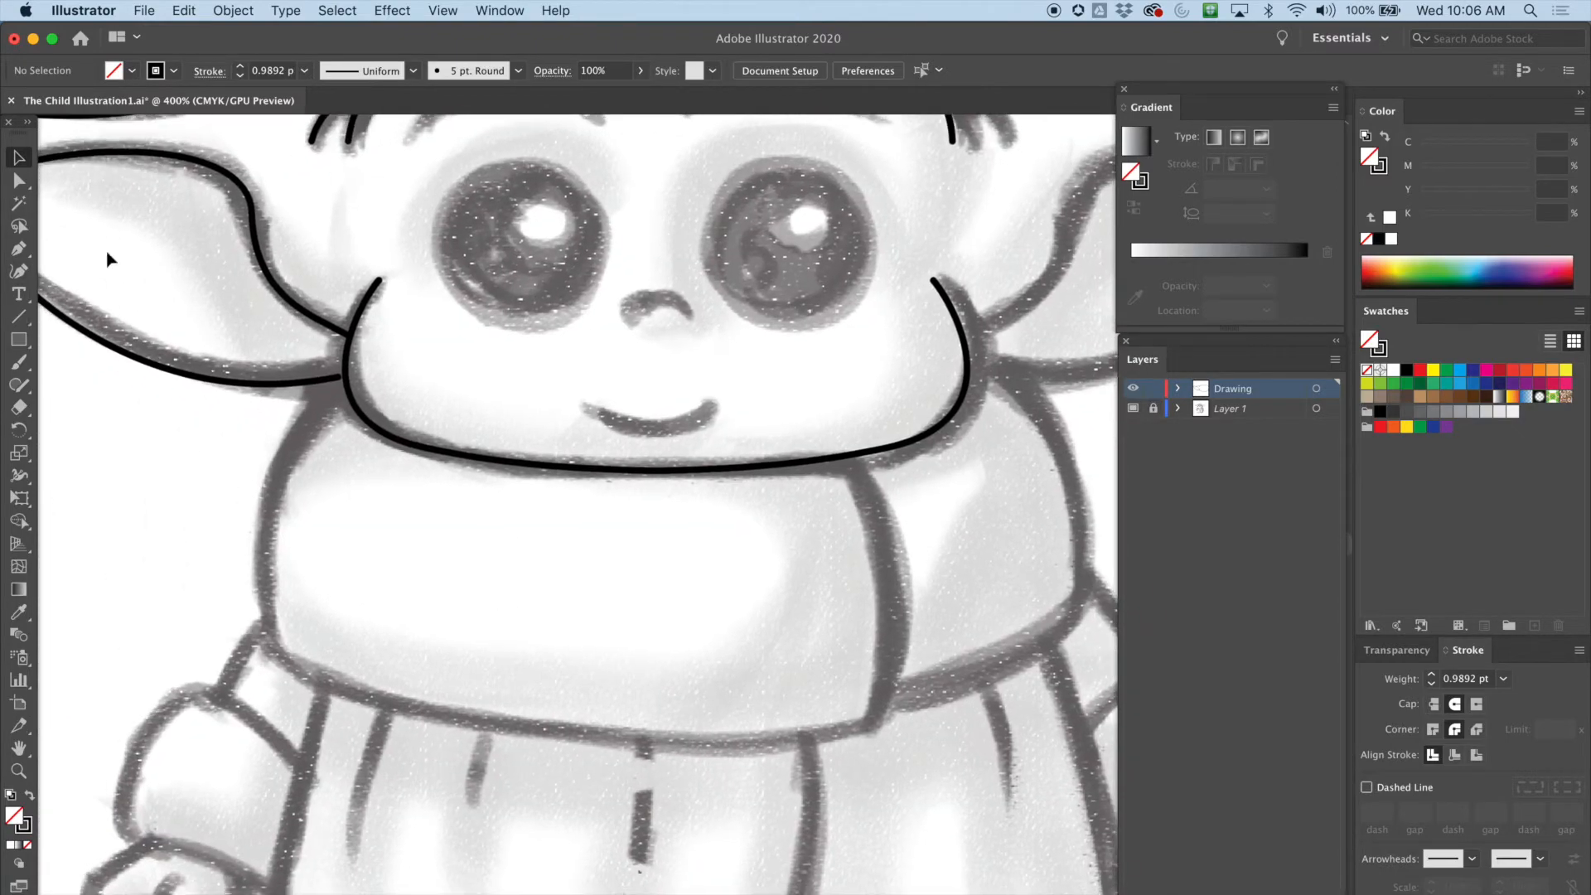
click(18, 247)
drag(449, 493, 511, 326)
drag(444, 249, 609, 695)
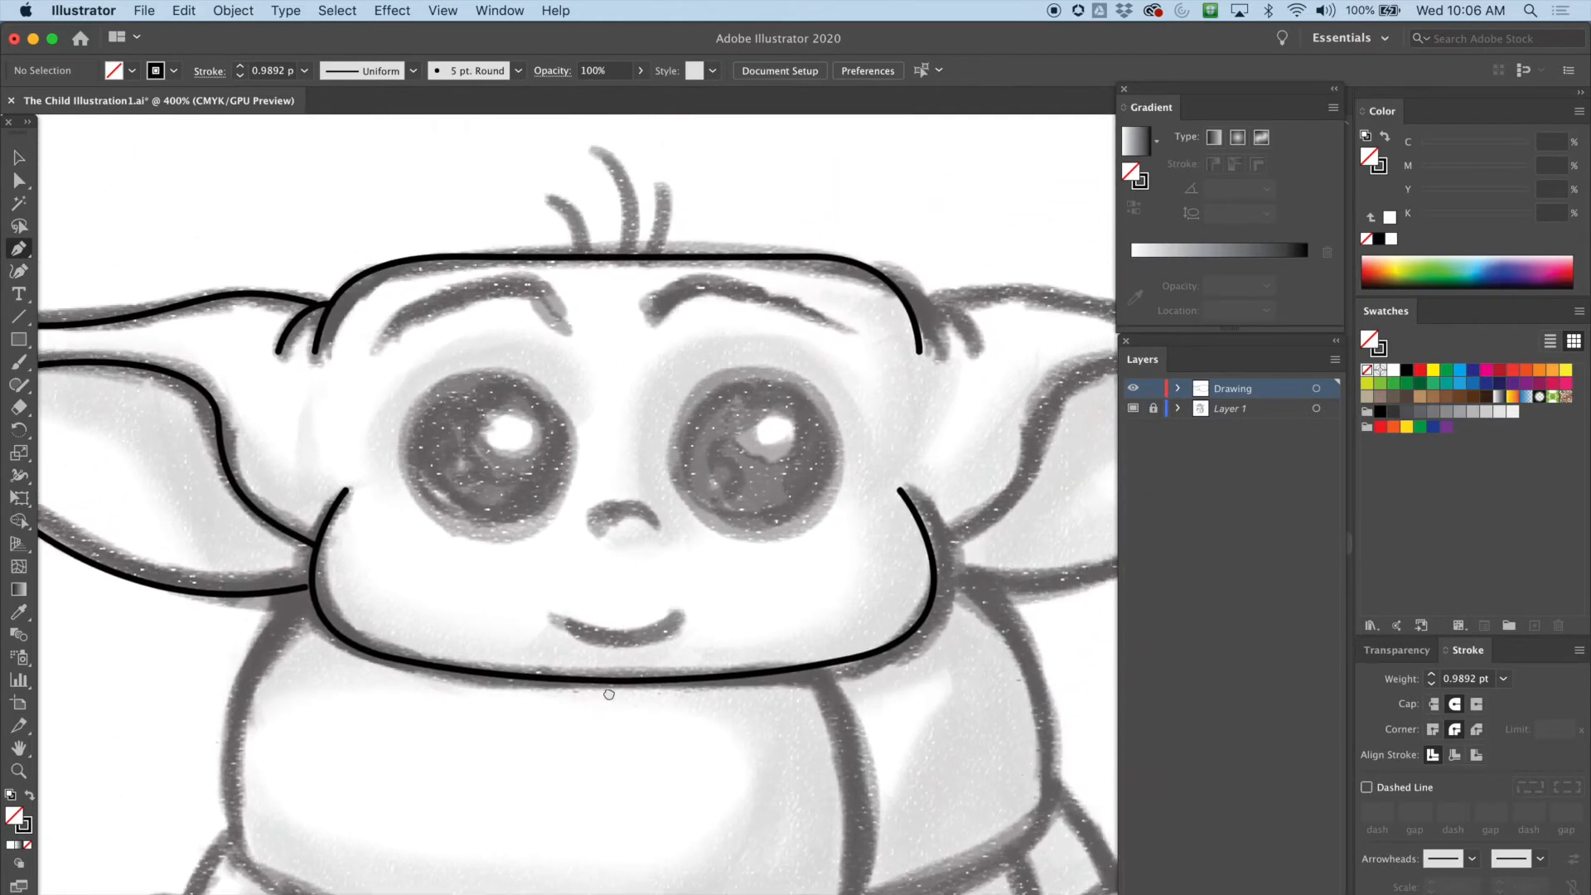
drag(373, 352, 412, 306)
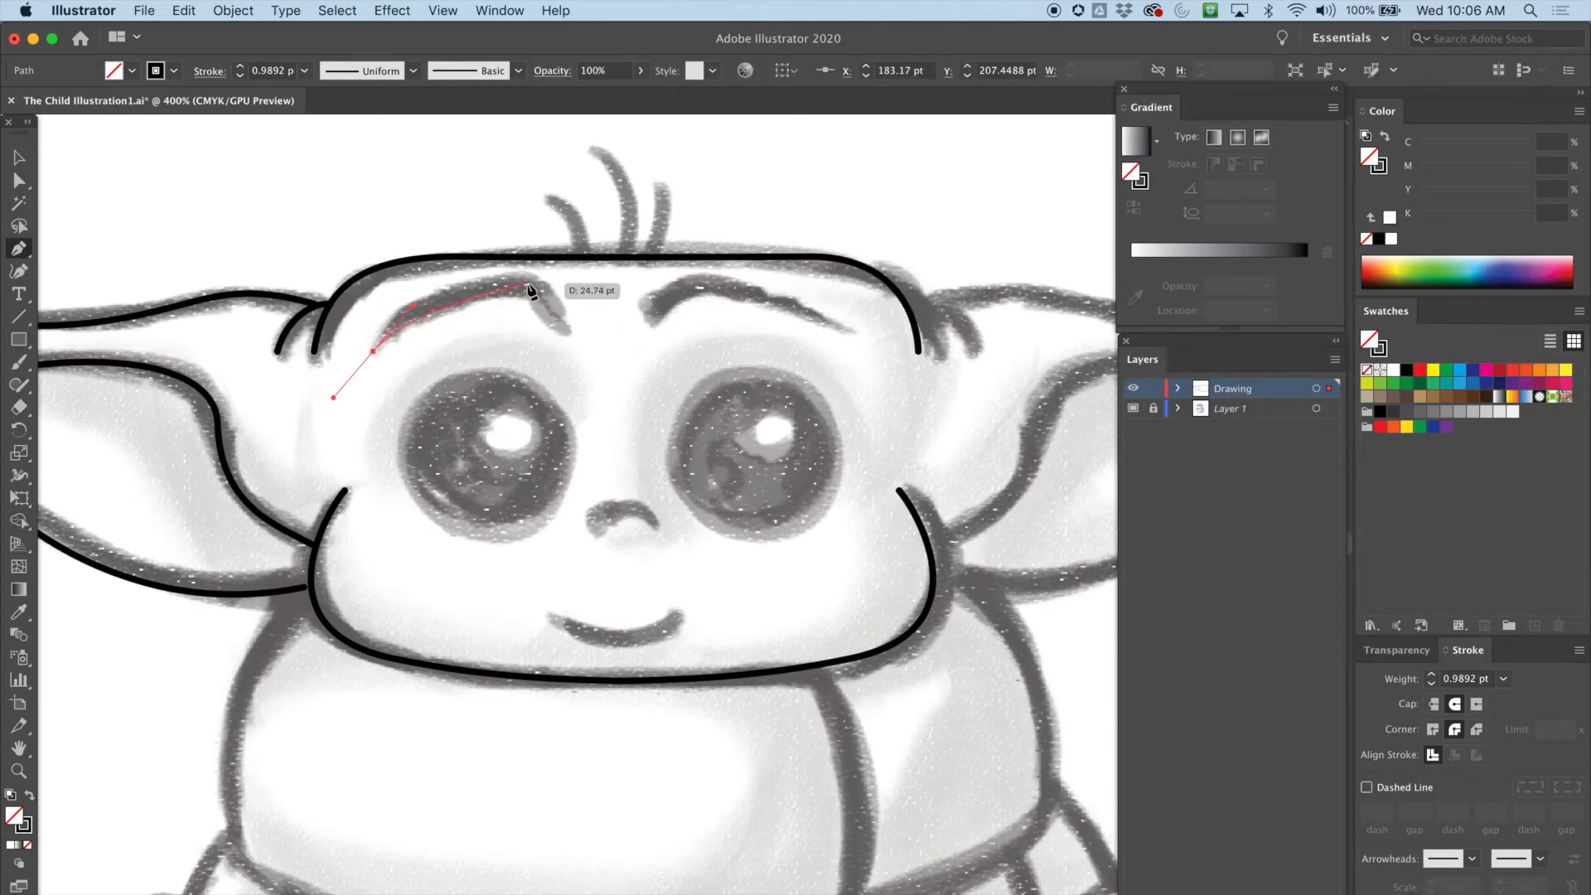
drag(530, 283, 570, 329)
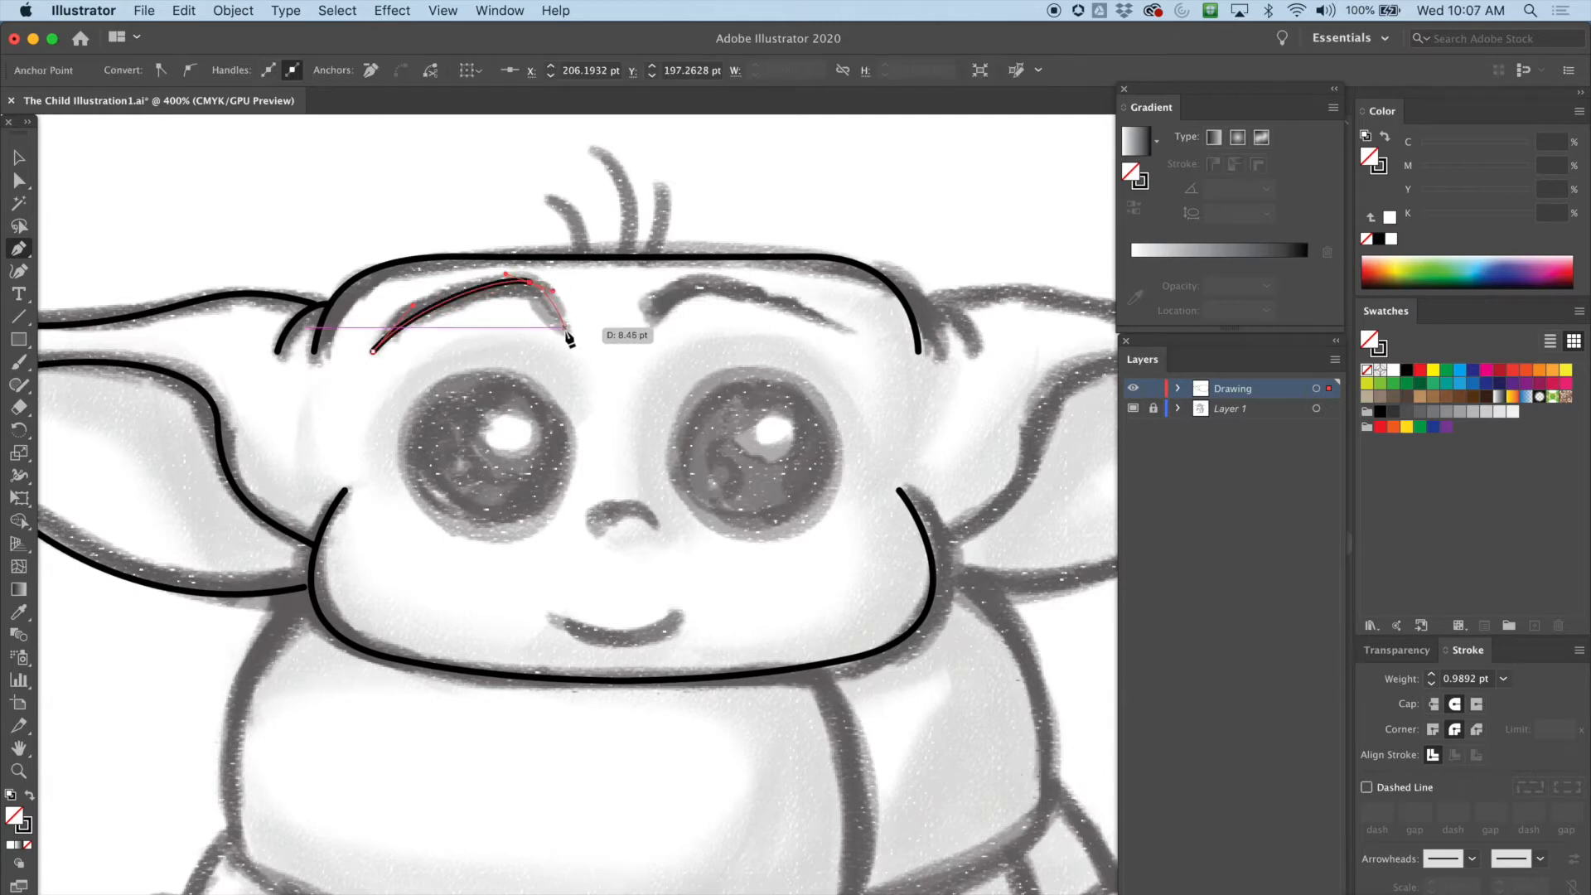
click(18, 160)
click(273, 231)
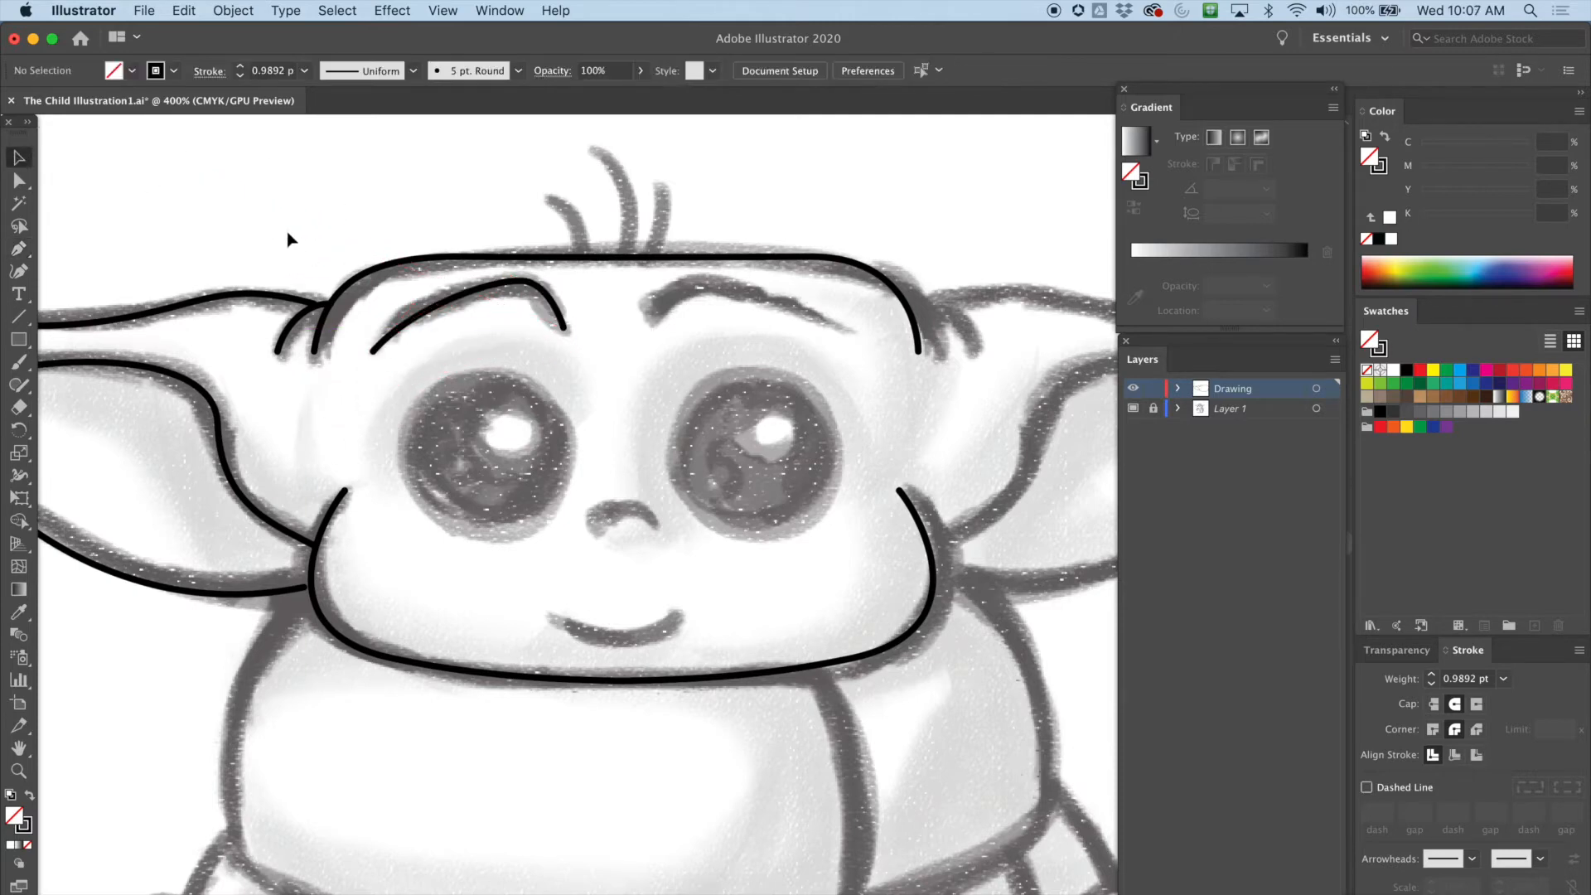
Trace the left hair strand on top of the head with the Pen tool
click(20, 248)
drag(578, 257, 520, 191)
key(v)
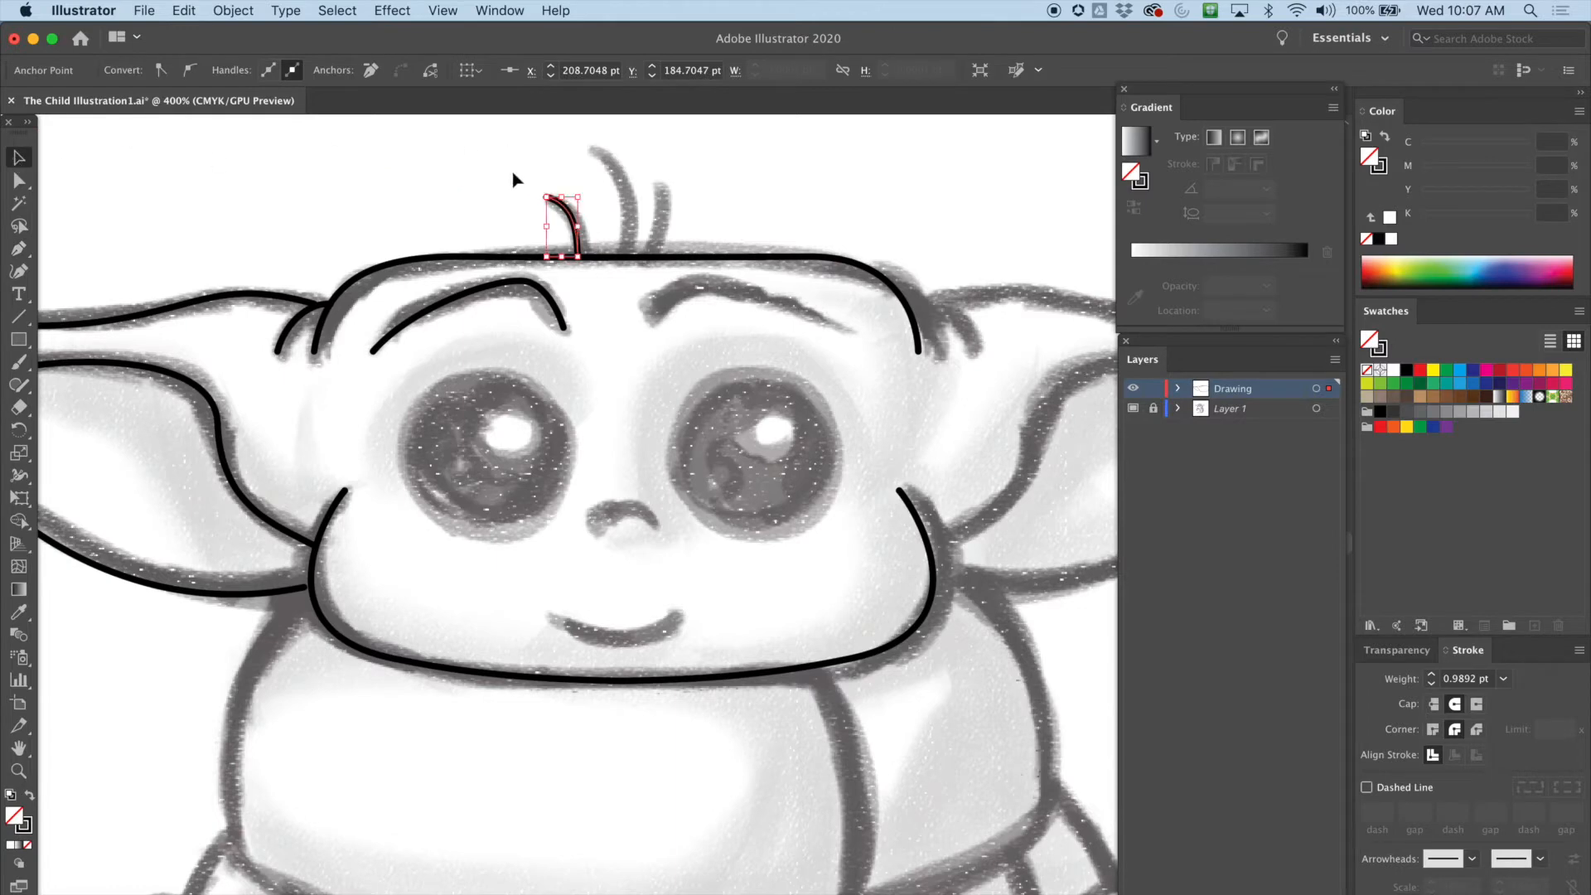
click(514, 179)
Trace the middle hair strand with the Pen tool, then deselect
click(18, 248)
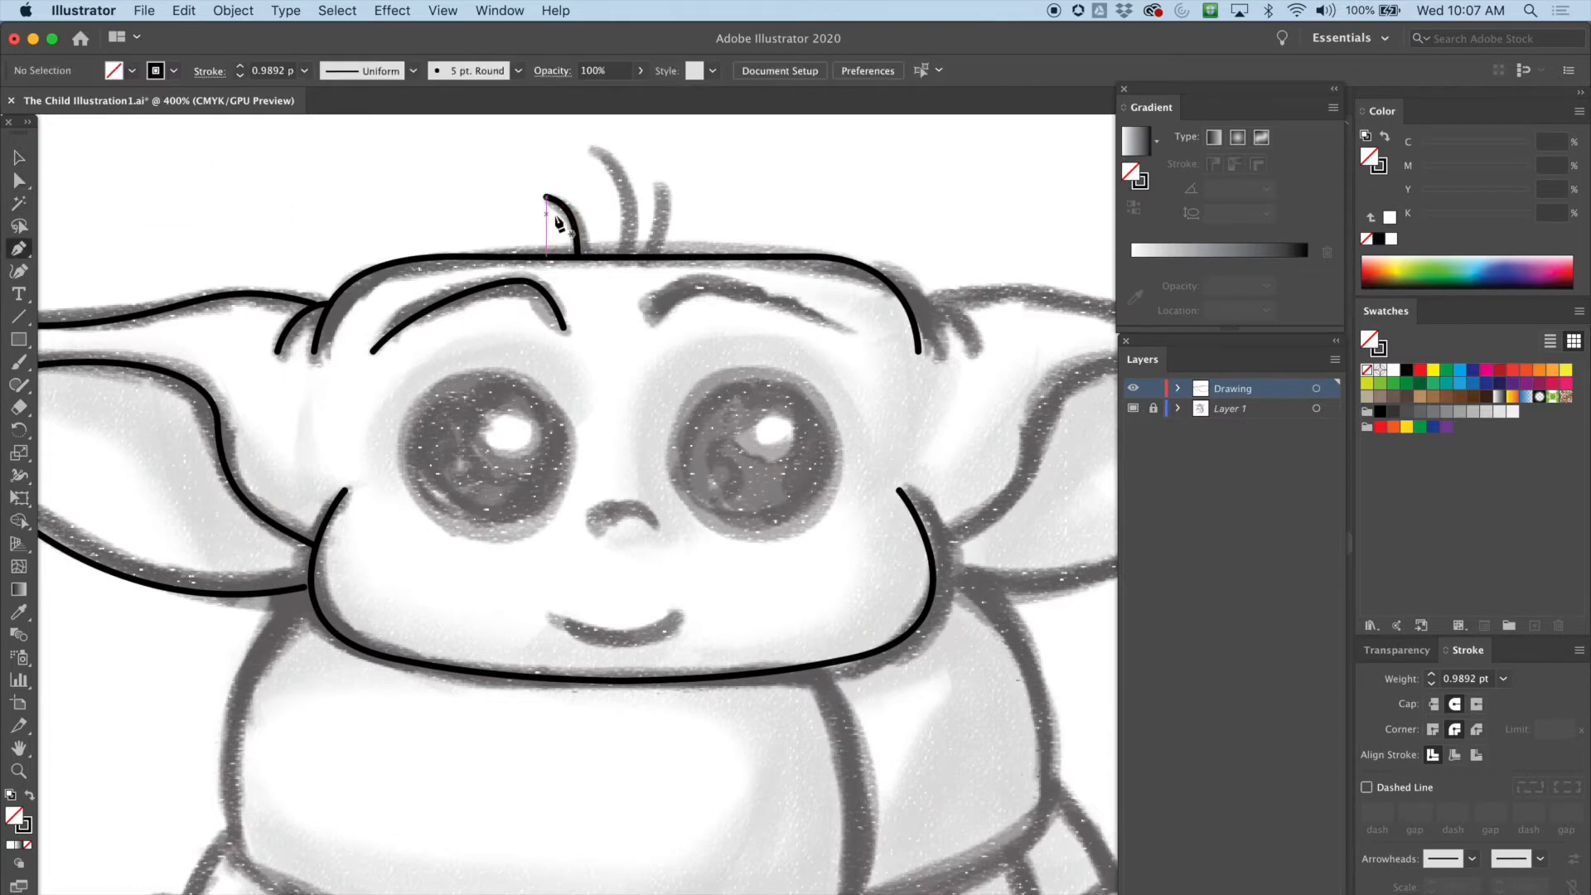
drag(628, 247, 631, 218)
drag(590, 149, 550, 497)
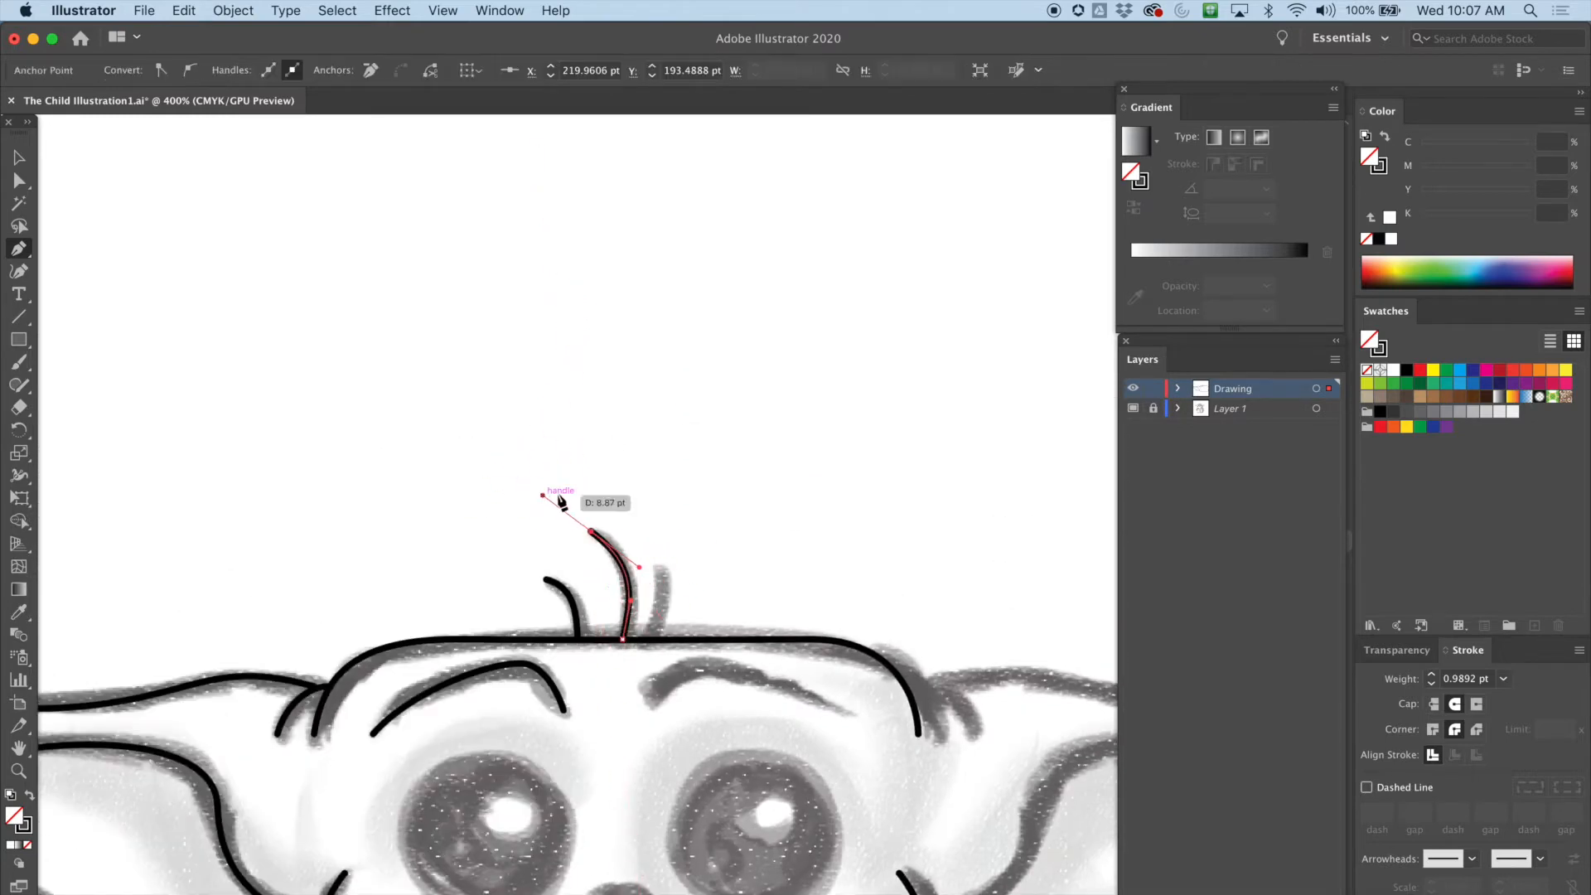
key(space)
drag(773, 525, 649, 277)
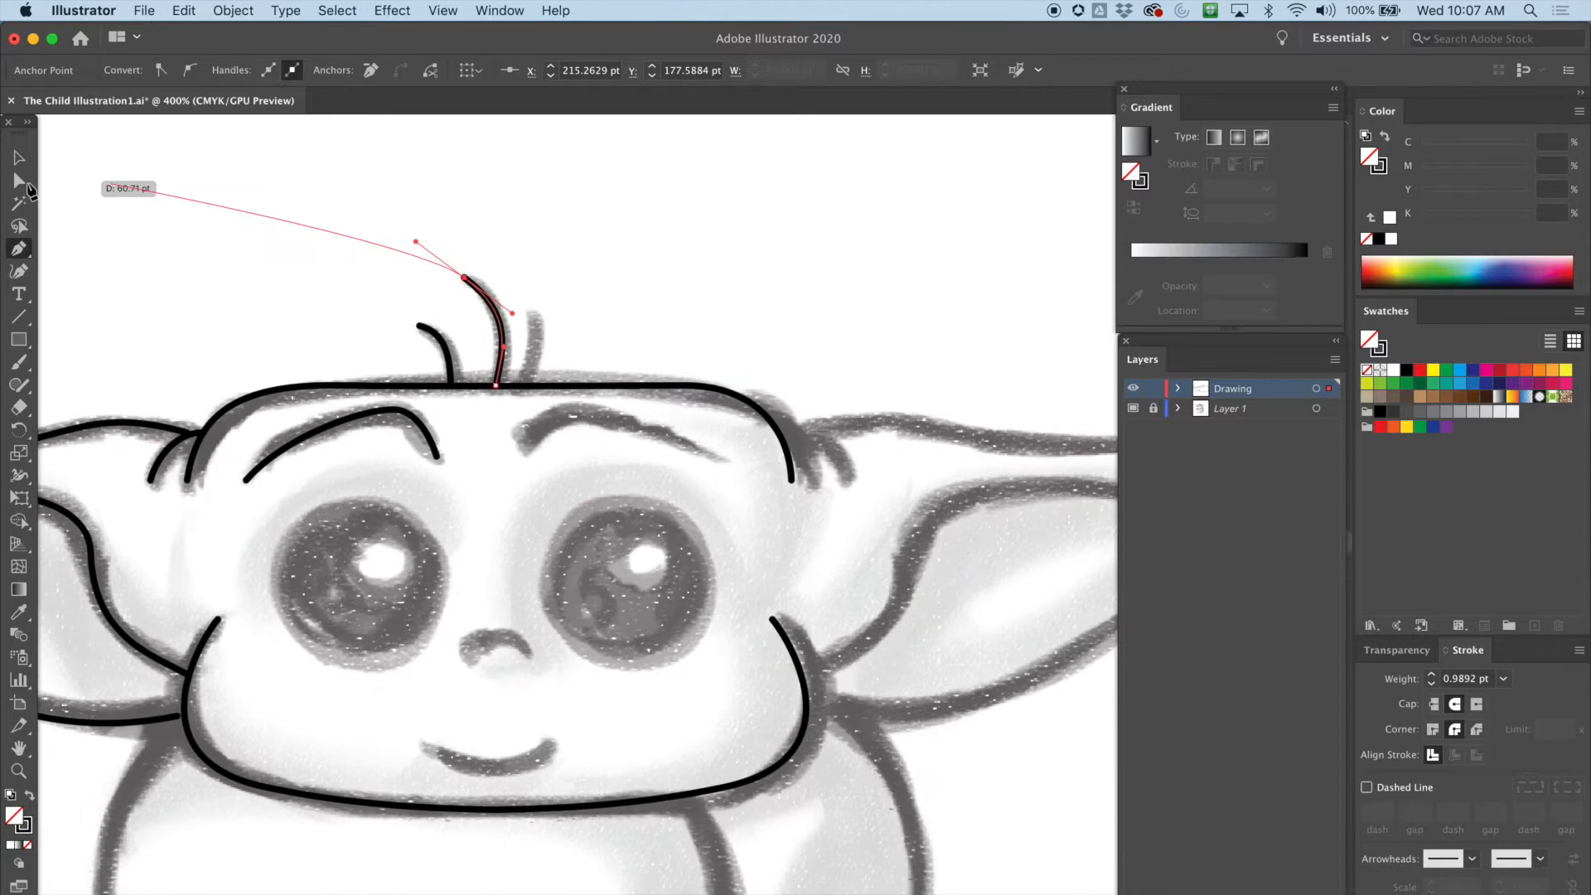
click(19, 158)
click(108, 185)
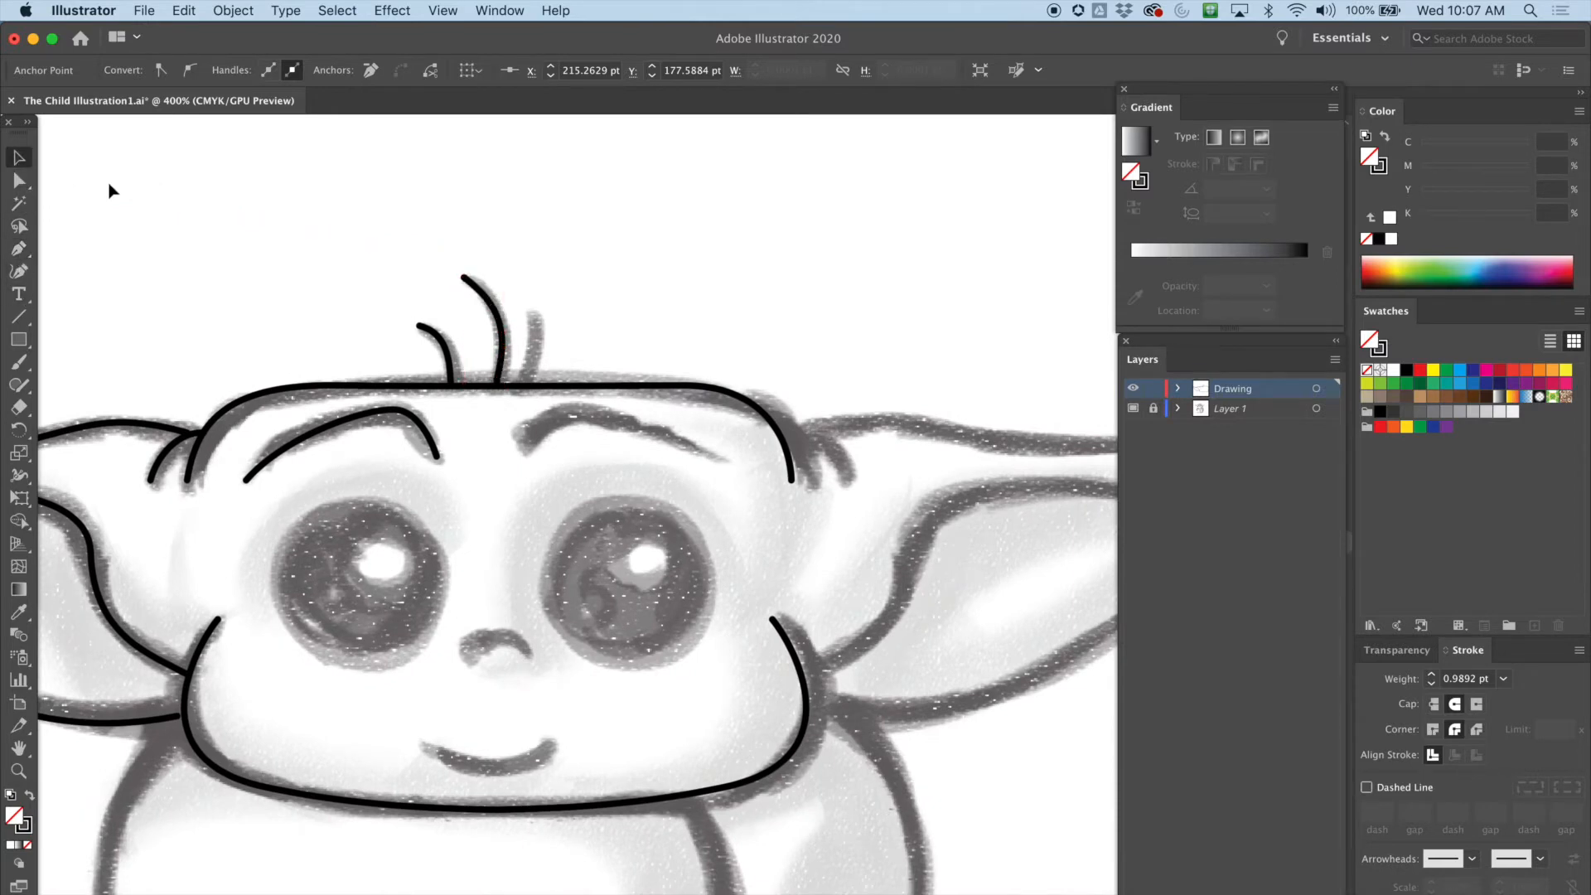
Trace the right hair strand with the Pen tool, then deselect
click(19, 250)
mouse_move(510, 409)
mouse_down()
mouse_move(547, 332)
mouse_move(524, 295)
mouse_up()
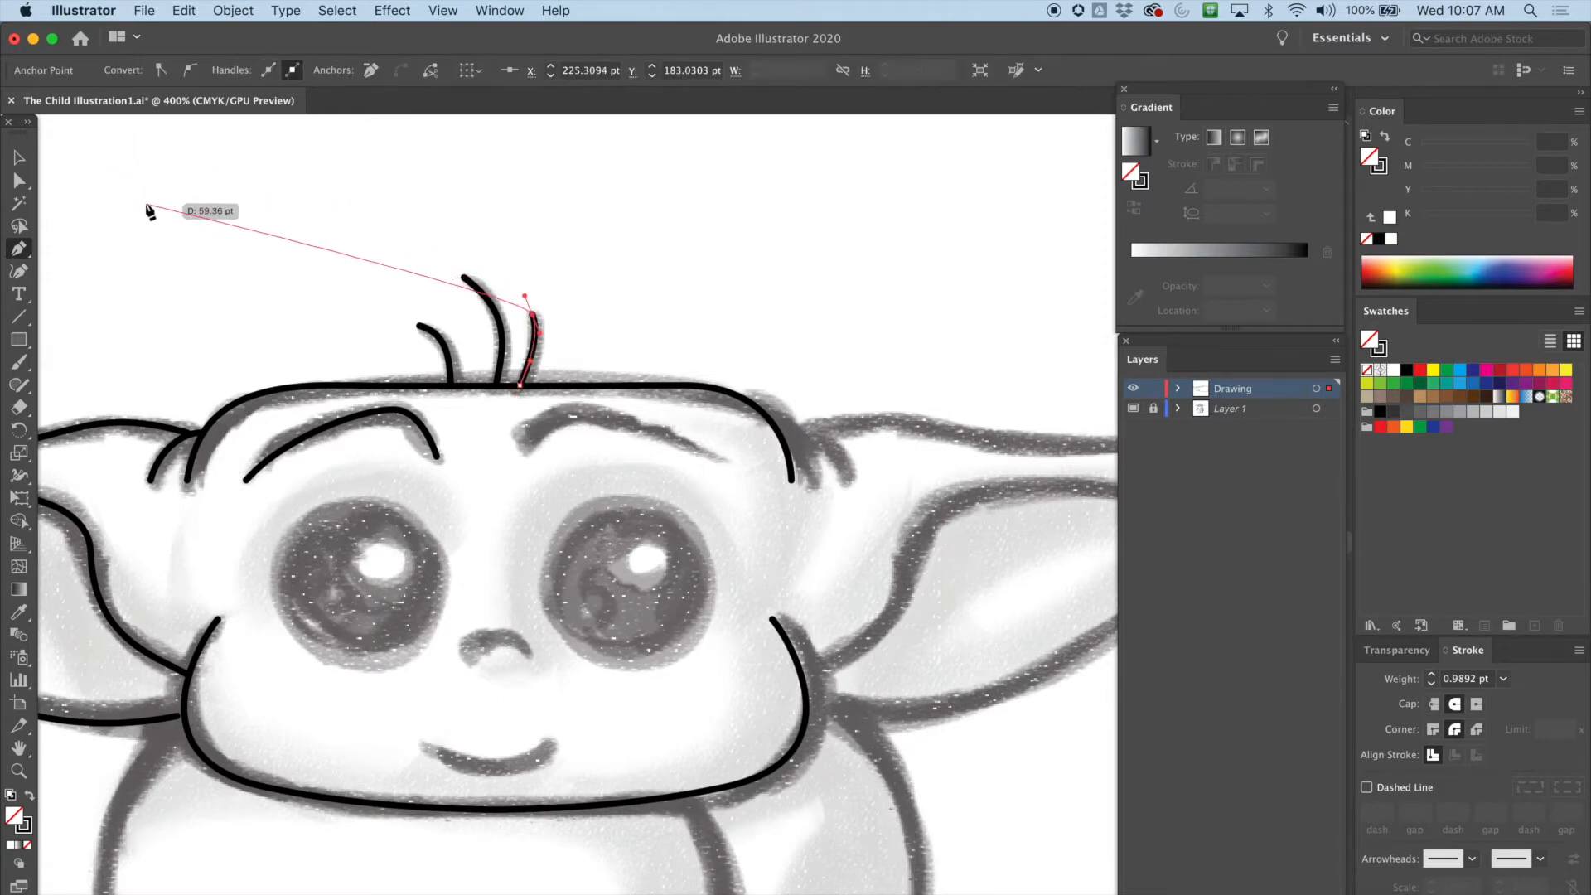
key(v)
click(187, 230)
Draw a circle about 24.4 pt wide over the left eye with the Ellipse tool and nudge it into place
drag(620, 528, 668, 313)
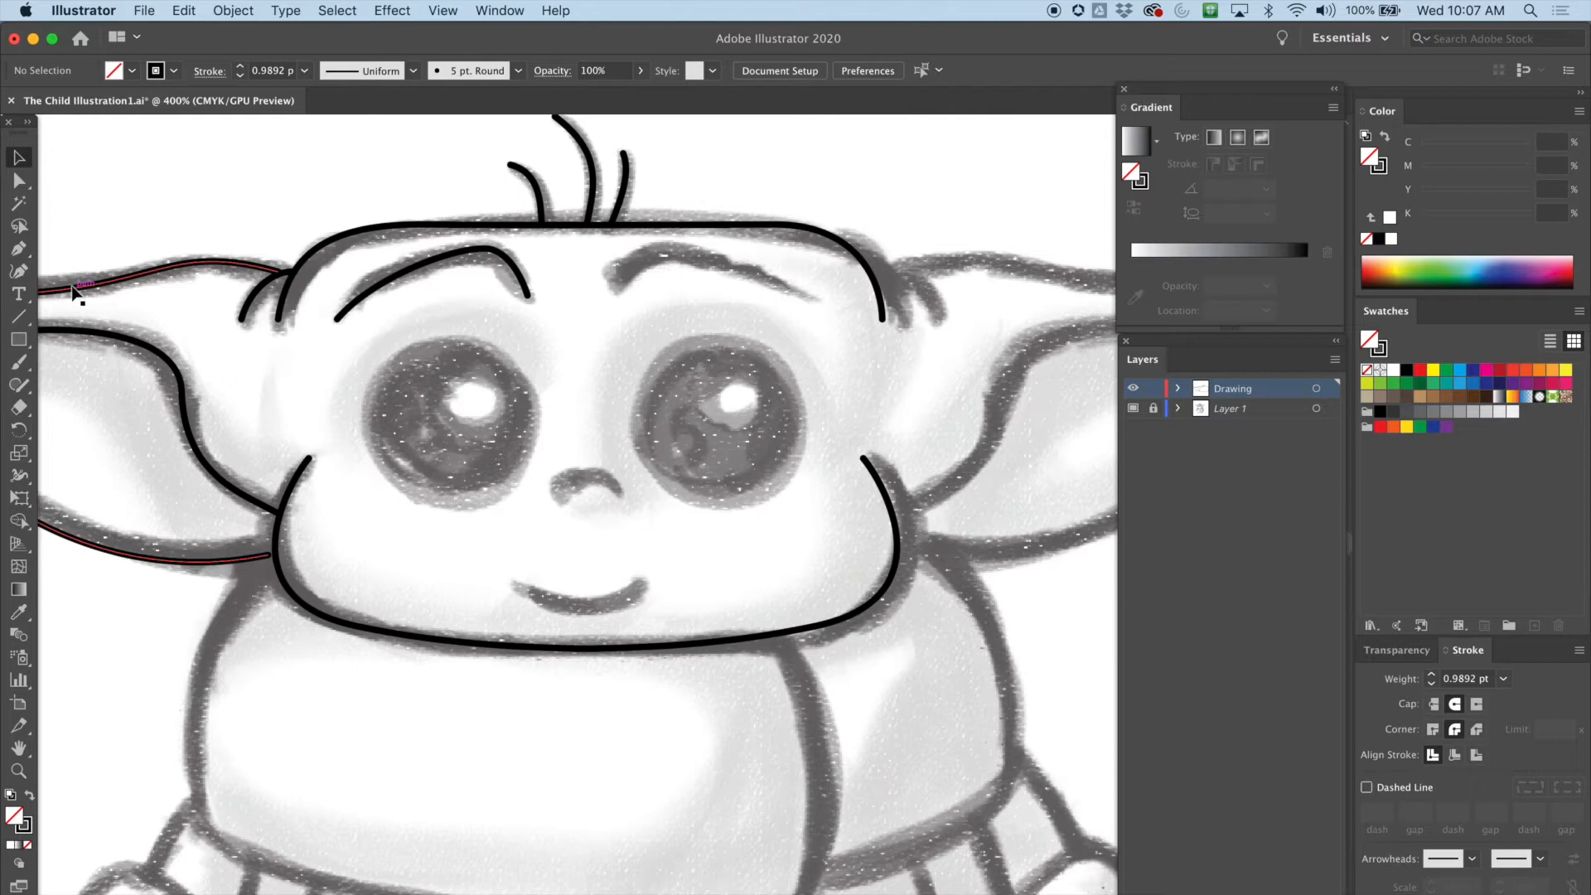
drag(18, 339, 93, 386)
drag(374, 353, 537, 507)
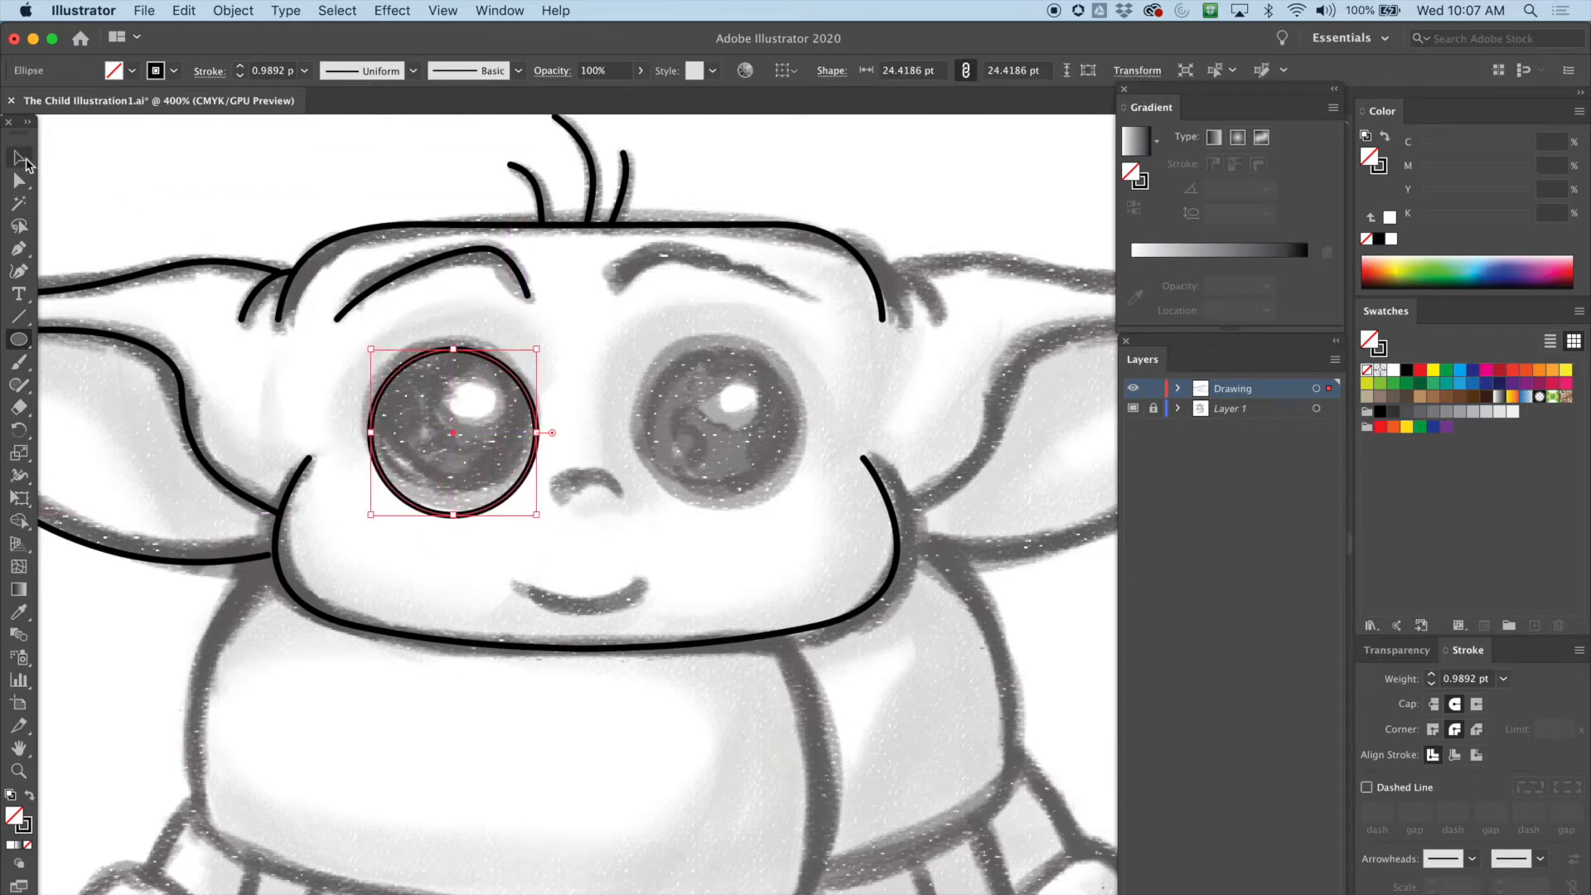
click(23, 159)
drag(433, 357, 428, 344)
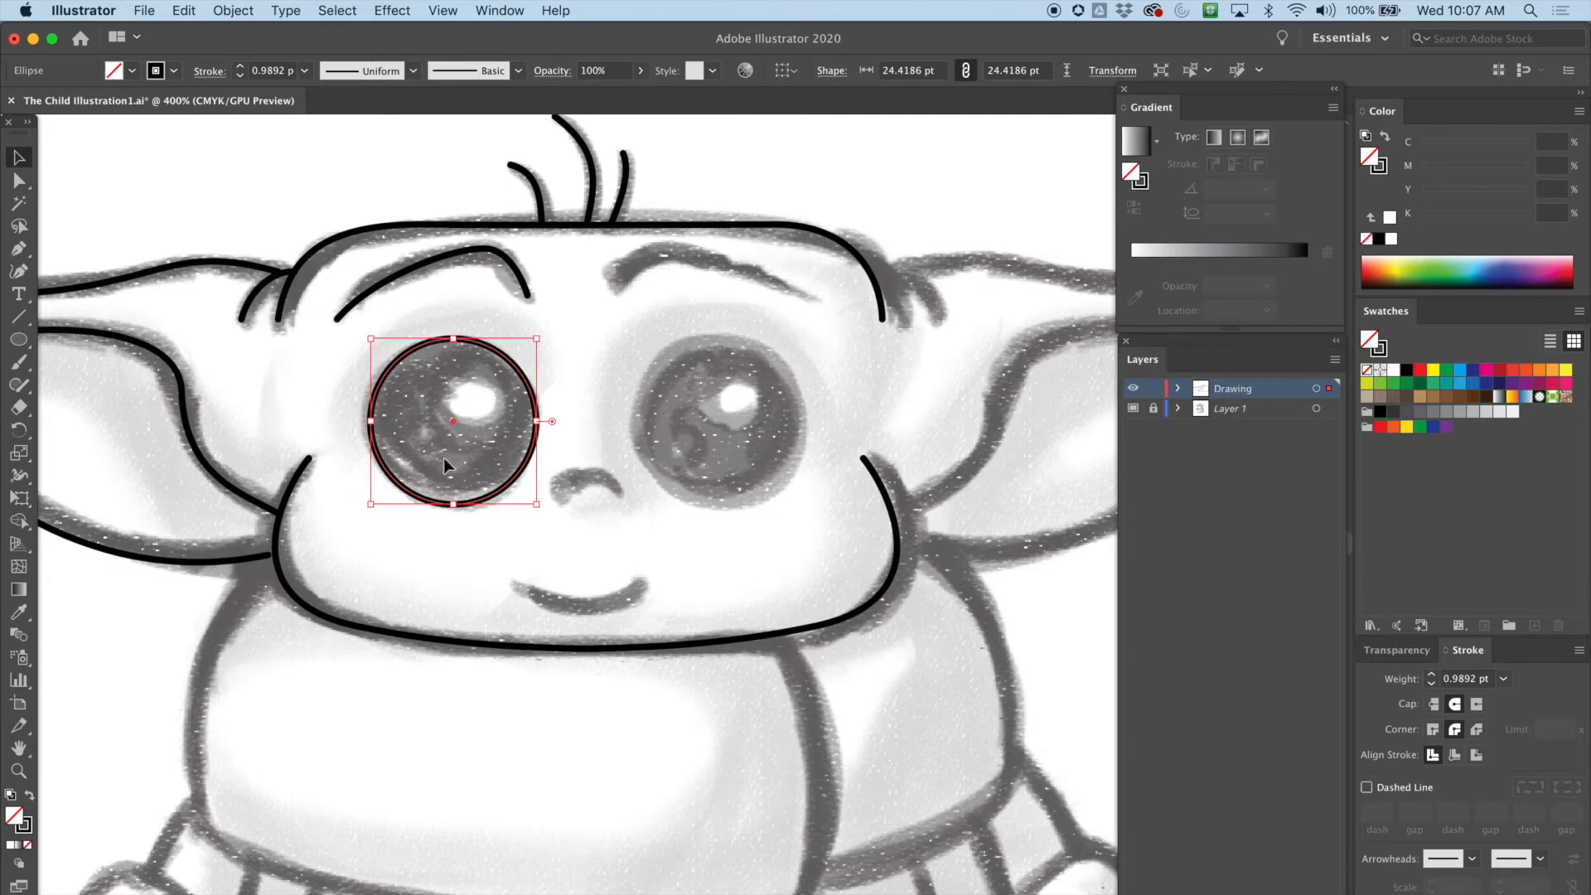
click(152, 231)
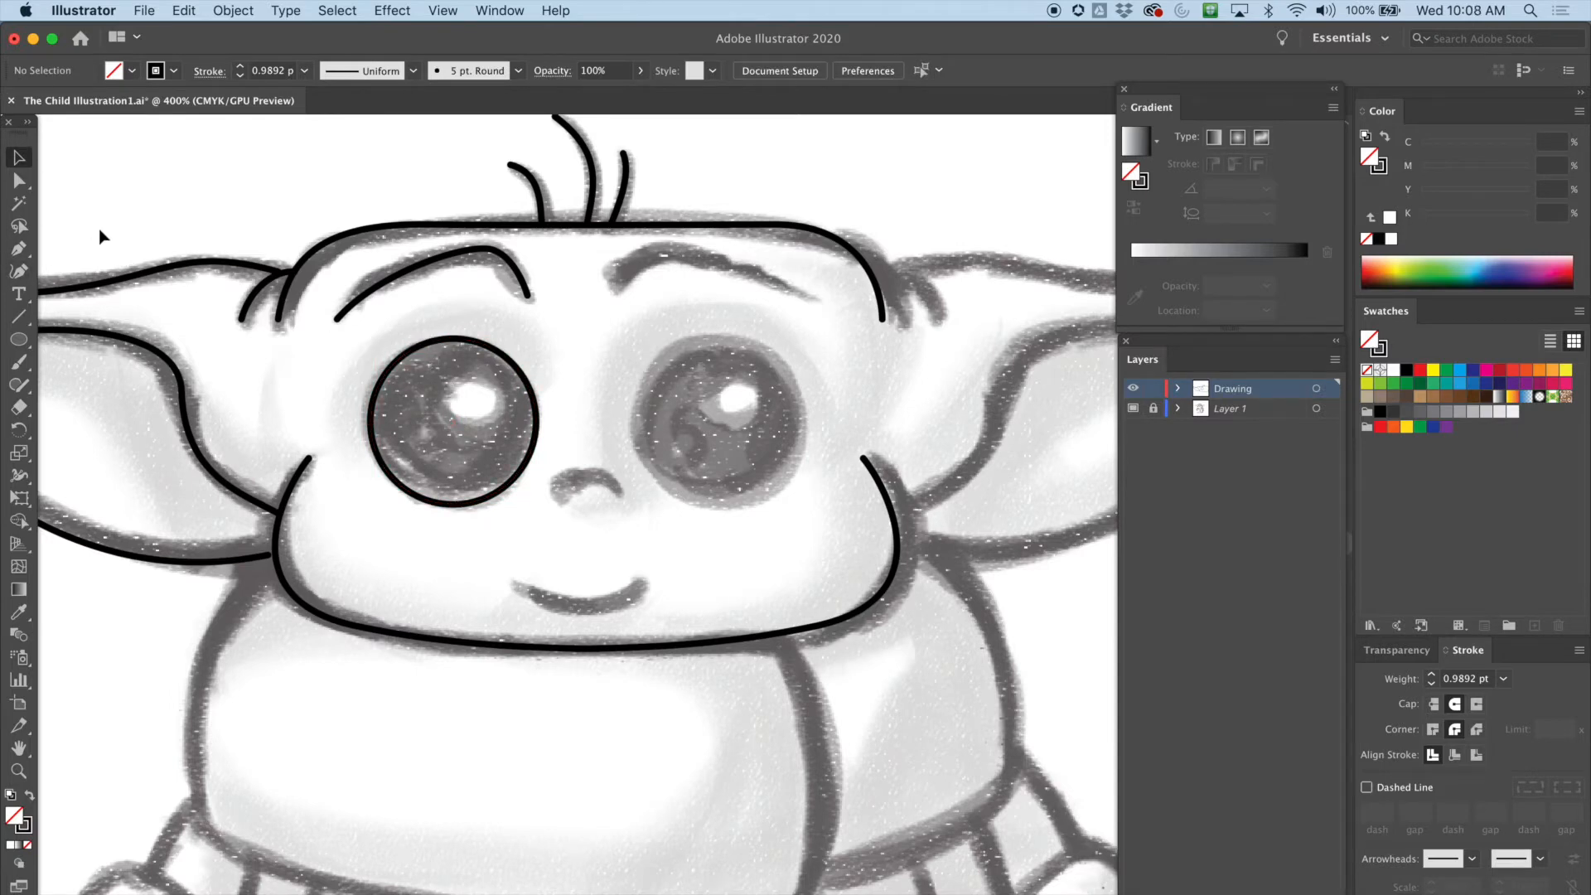
Swap the left eye circle's fill and stroke to make it solid black
click(436, 348)
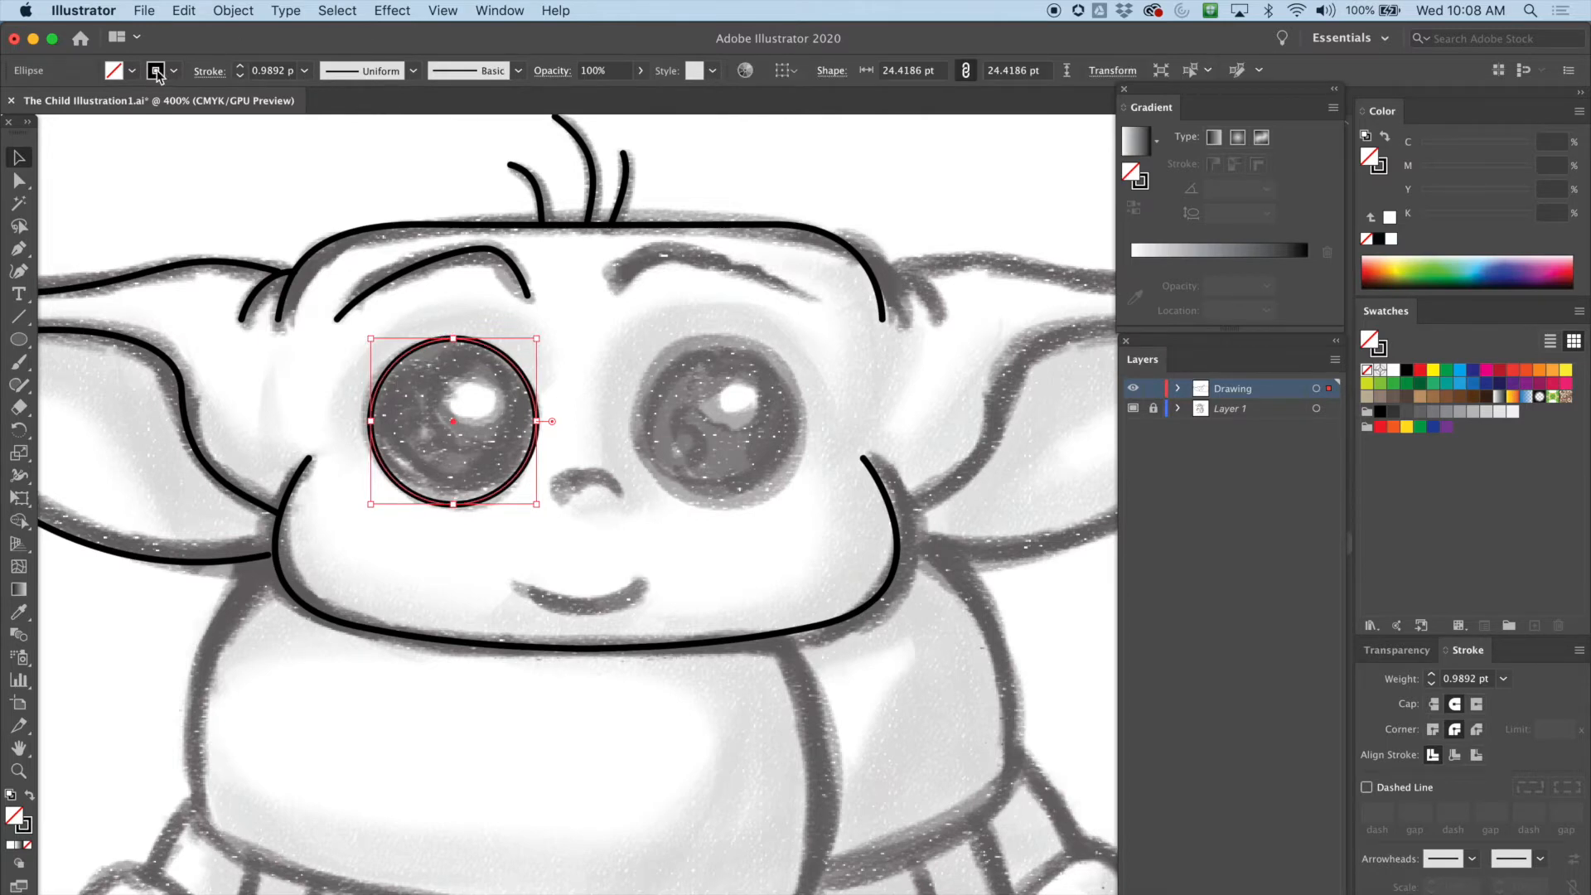
click(32, 798)
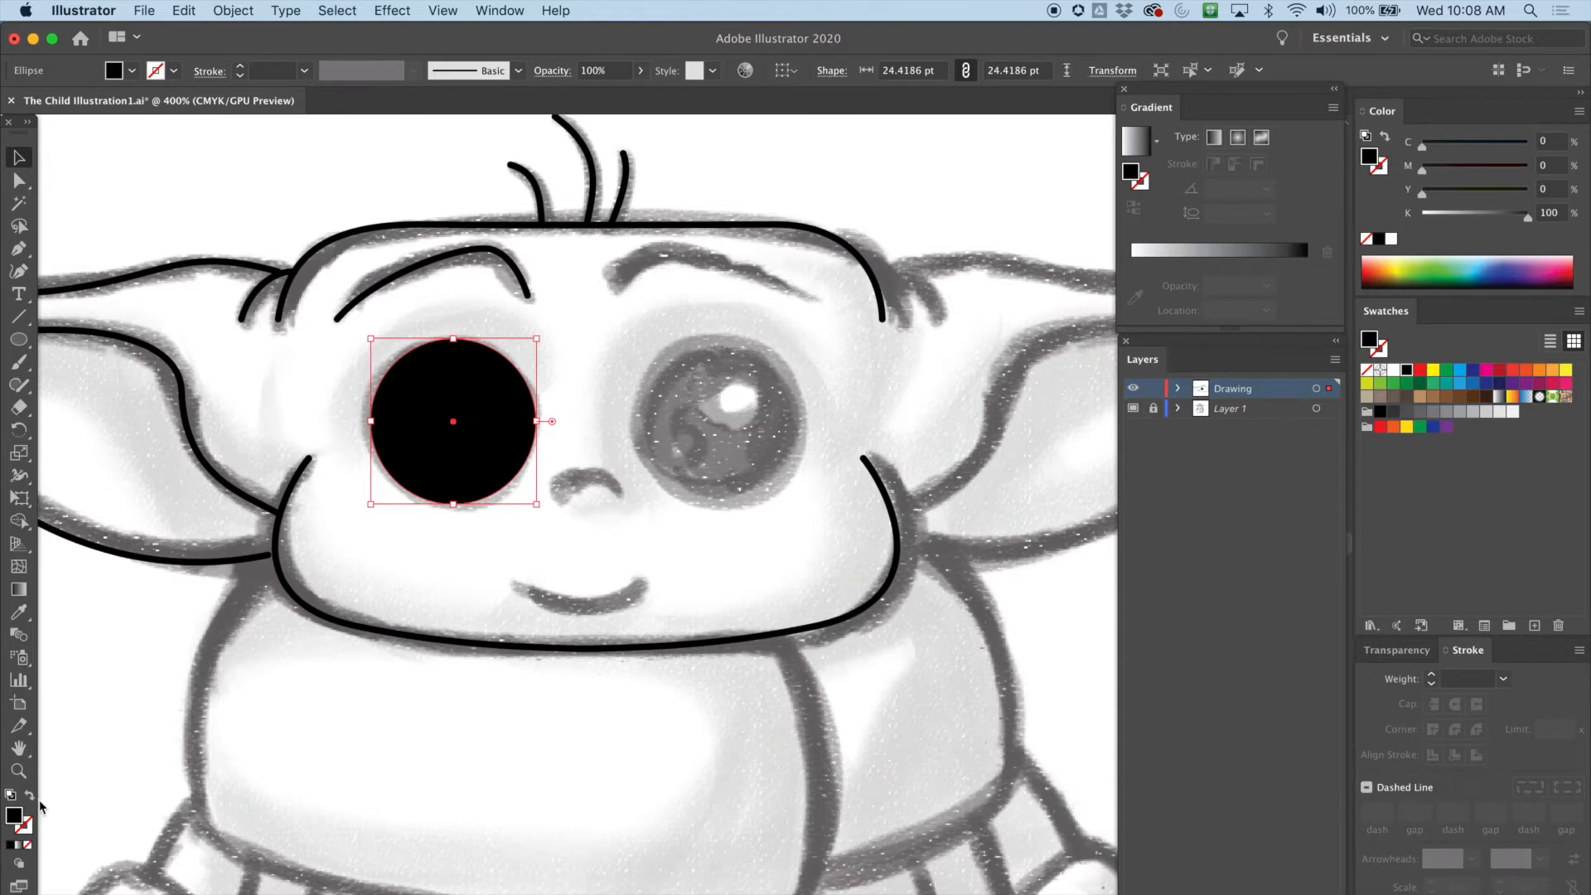
Draw a small white highlight circle about 6.4 pt wide and move it into the upper right of the left eye
drag(18, 339, 766, 425)
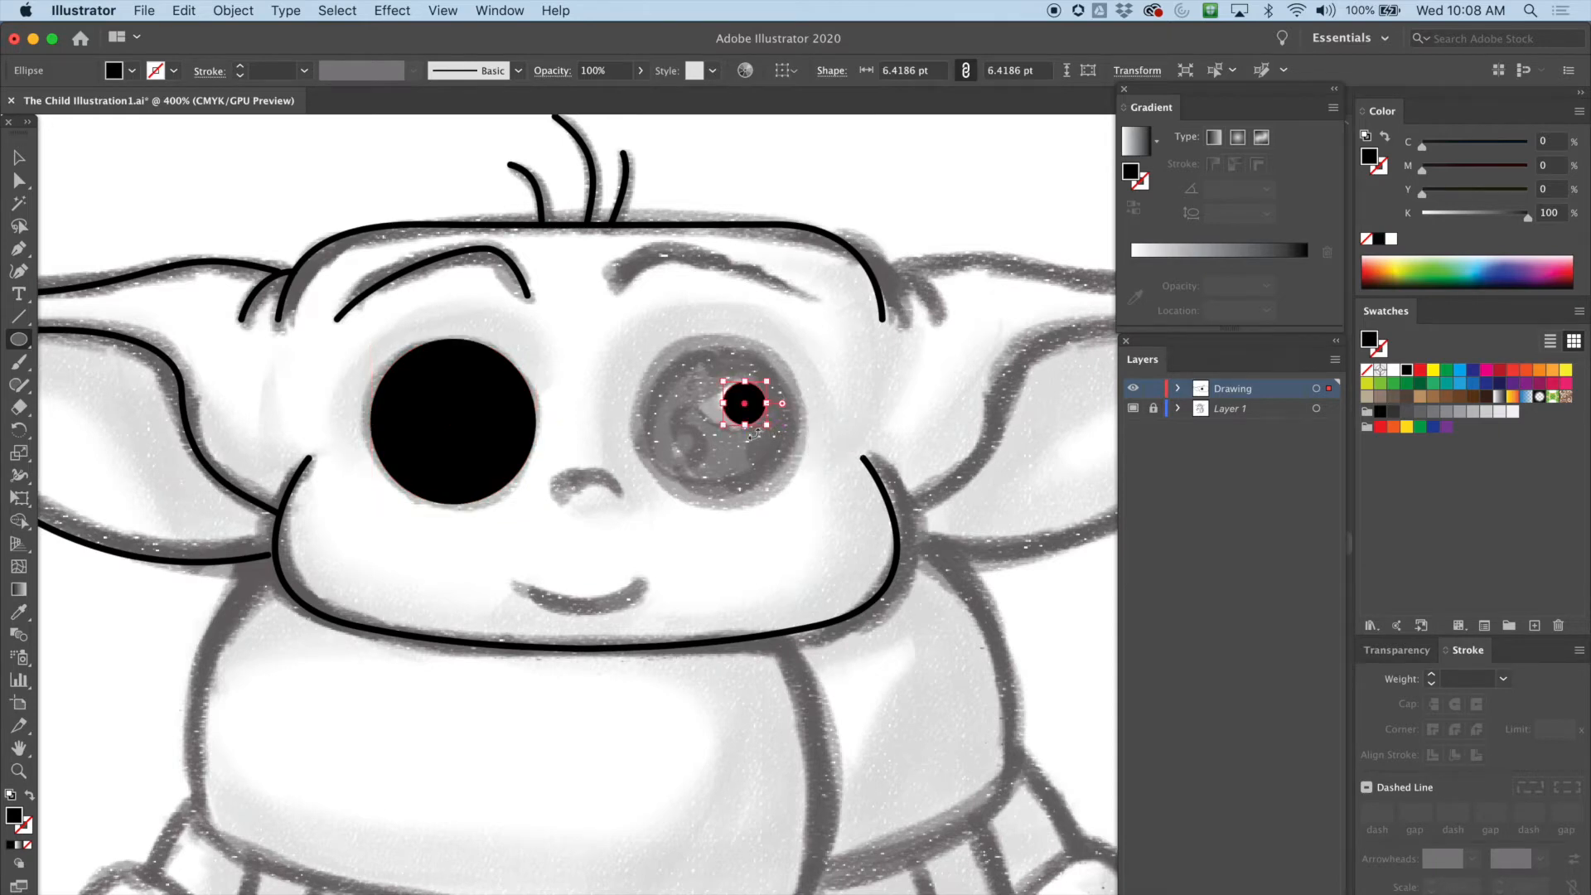
click(134, 73)
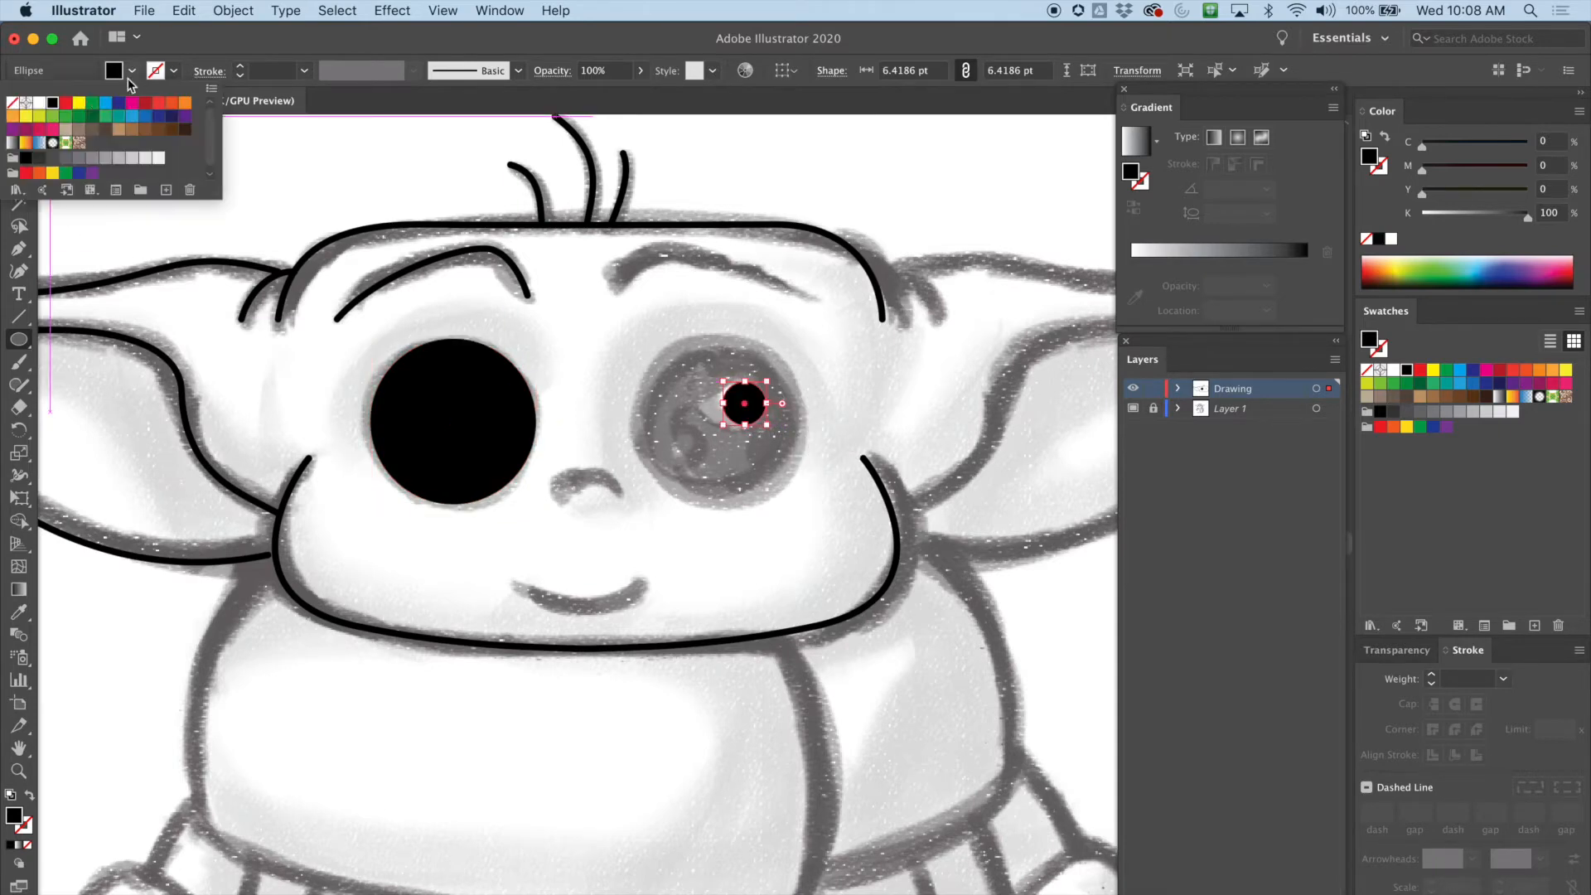
click(39, 103)
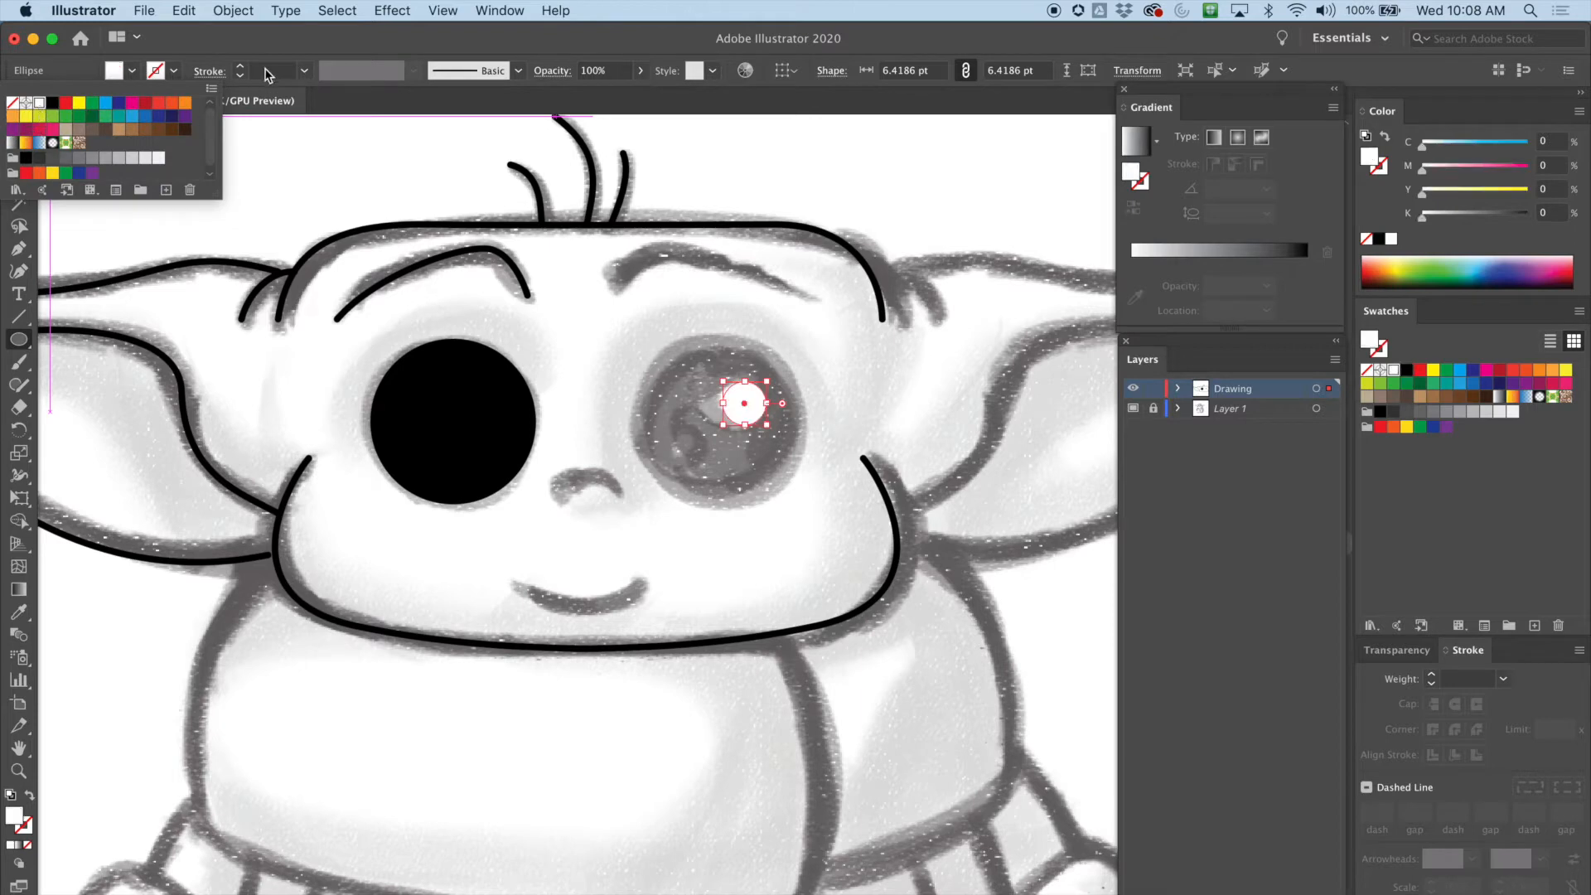
click(18, 158)
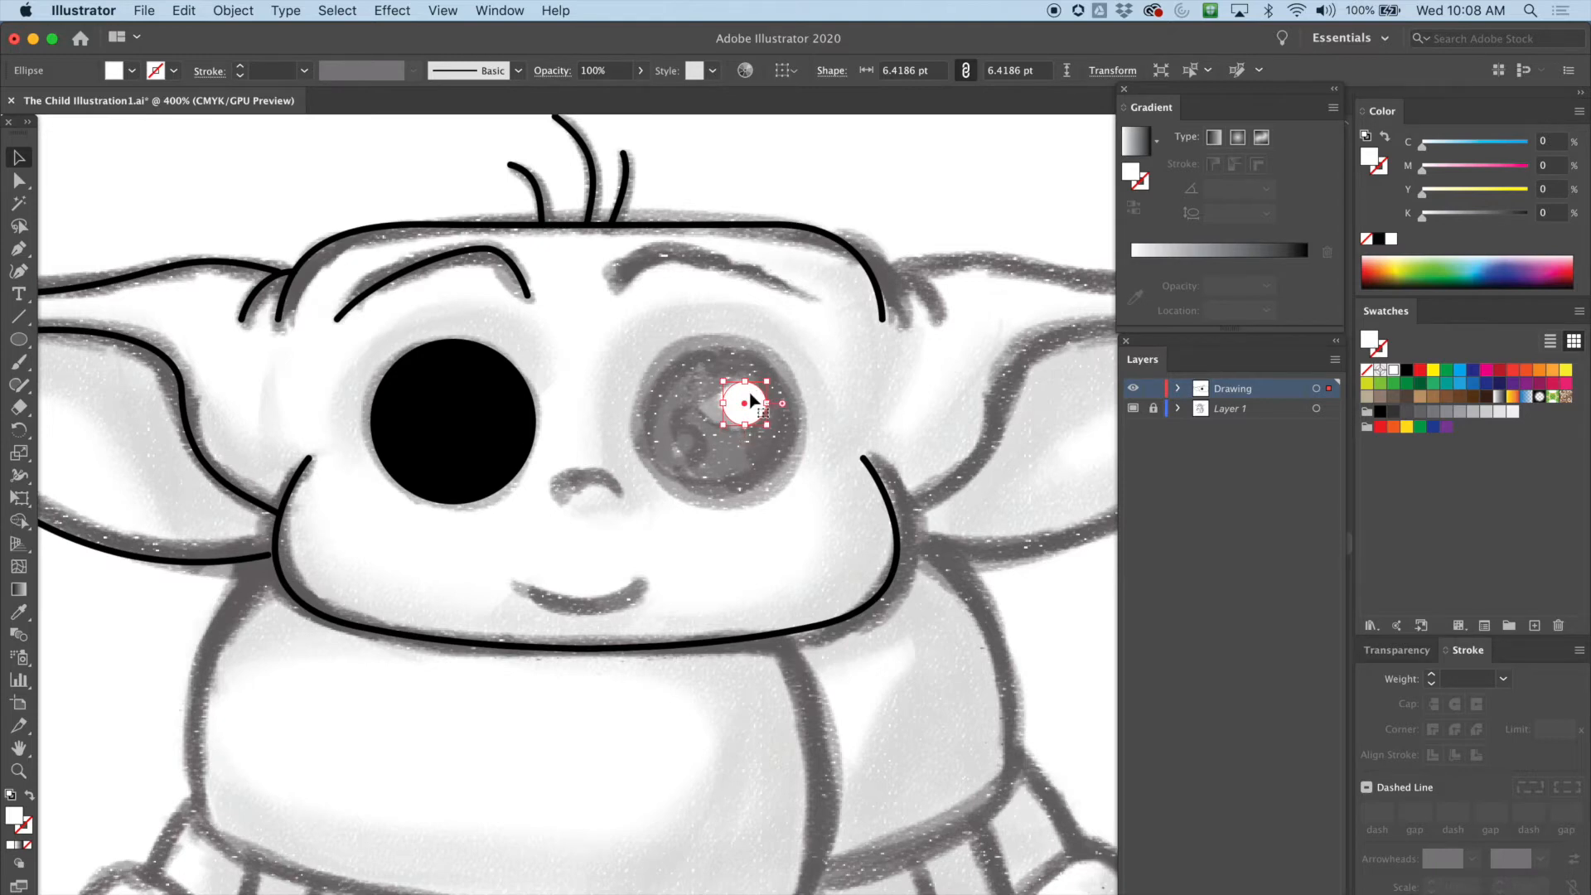
drag(752, 399, 494, 404)
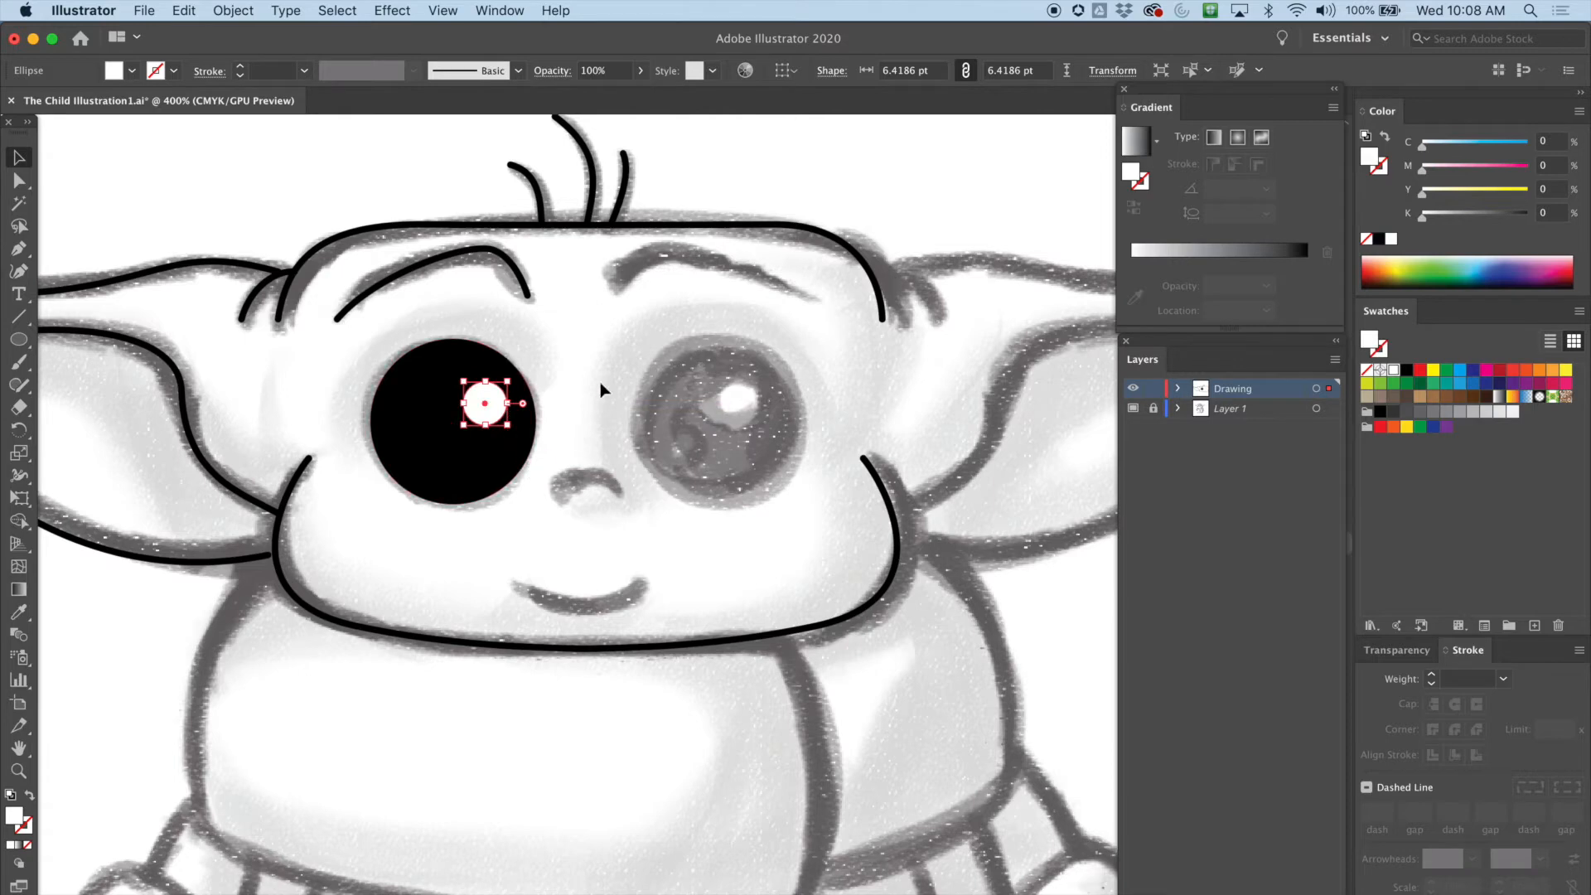
click(561, 412)
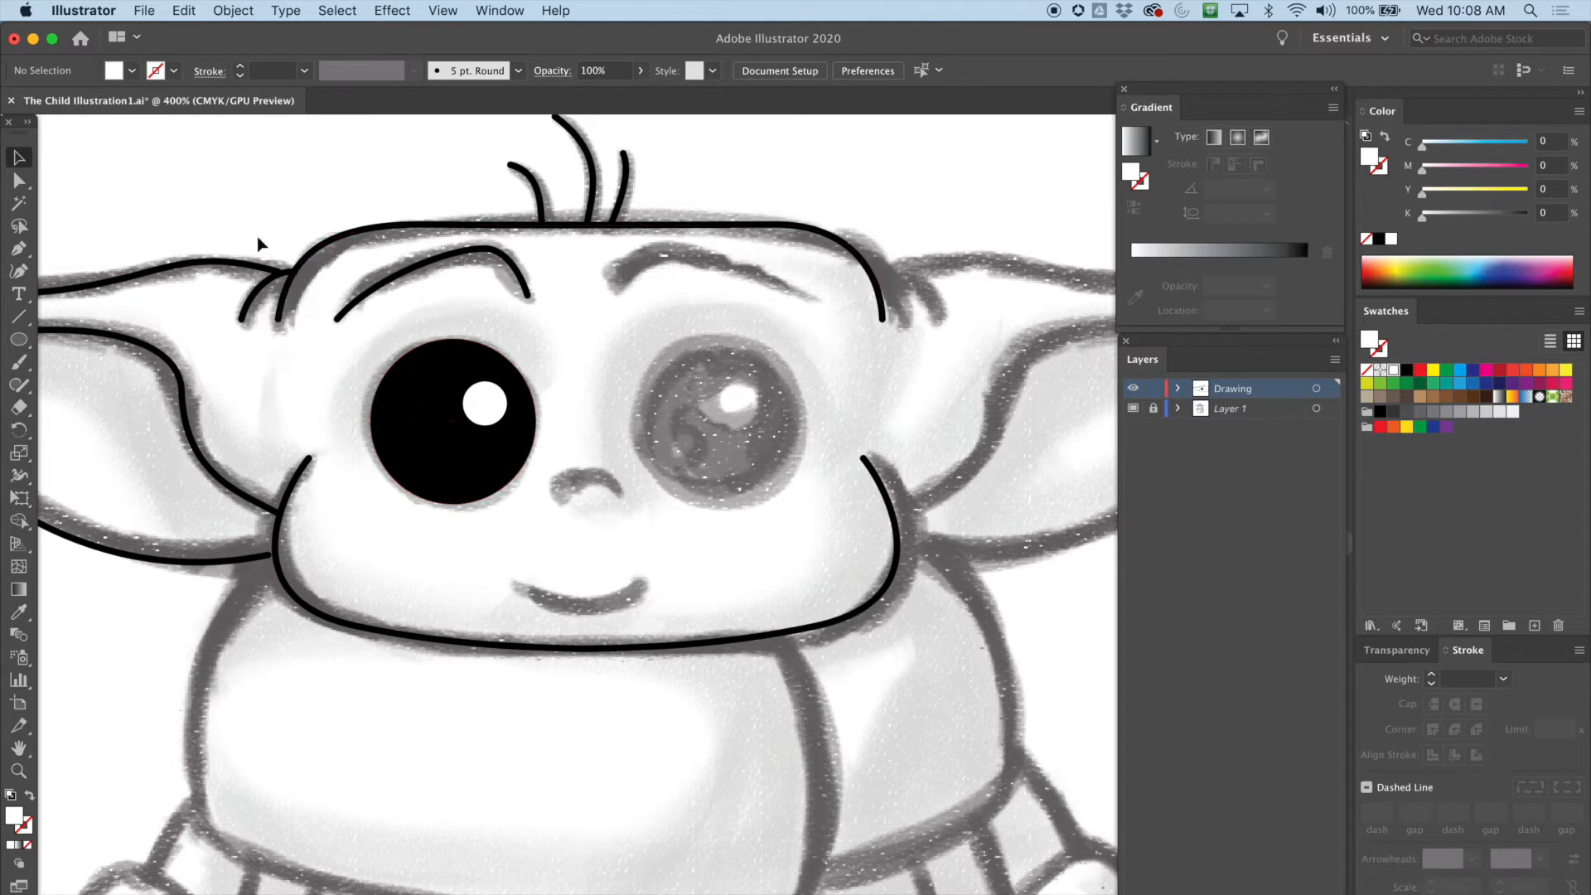
Select the left eyebrow, eye and ear outlines and make a vertically reflected copy of them
click(396, 275)
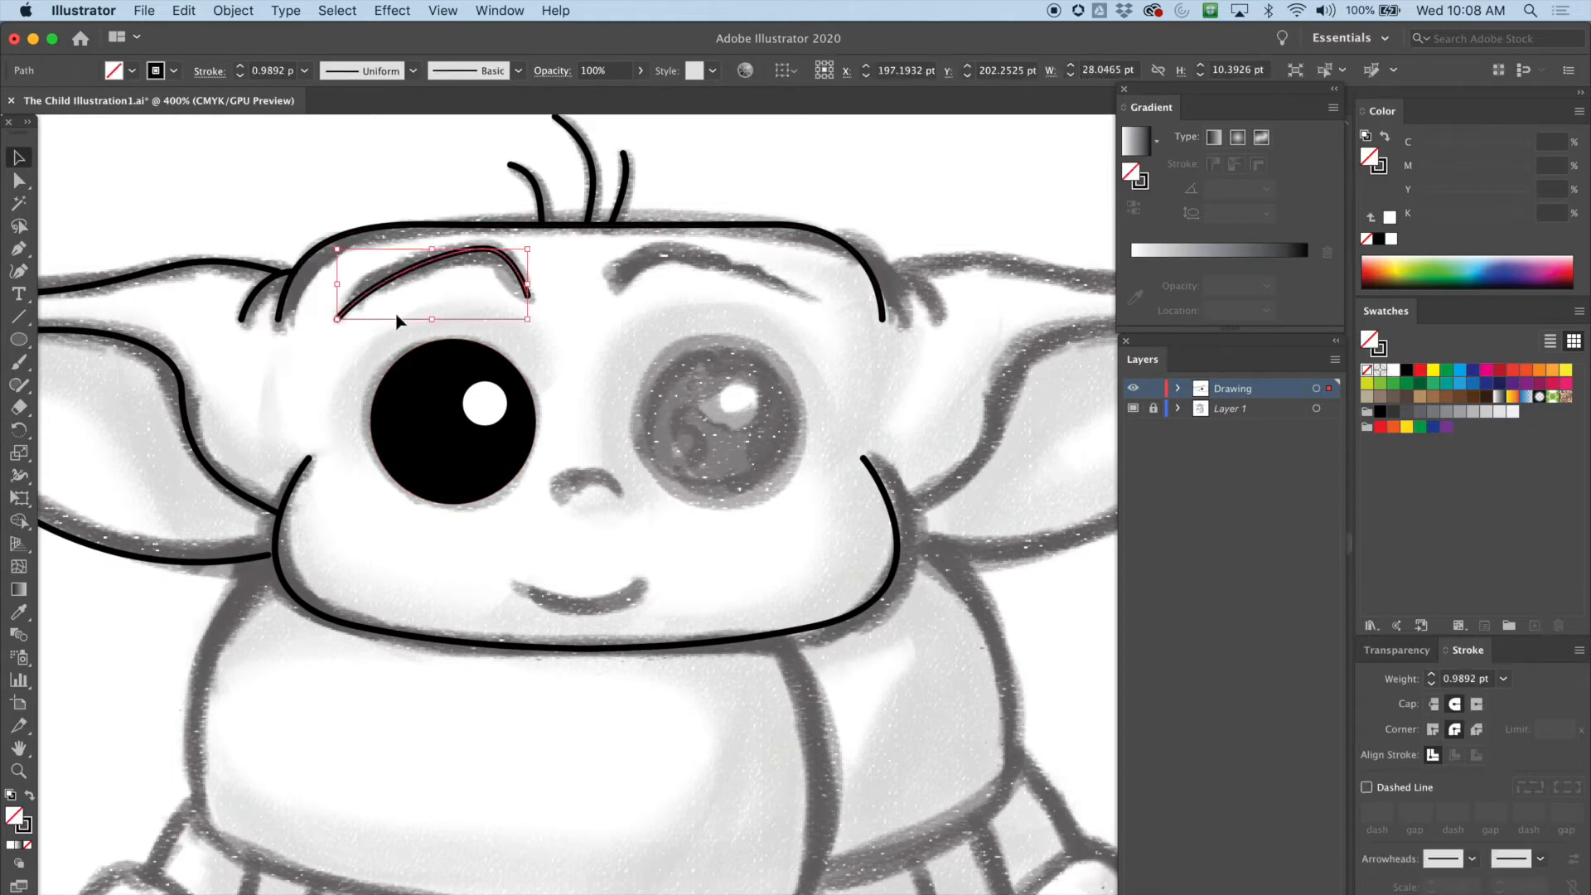
shift+click(419, 385)
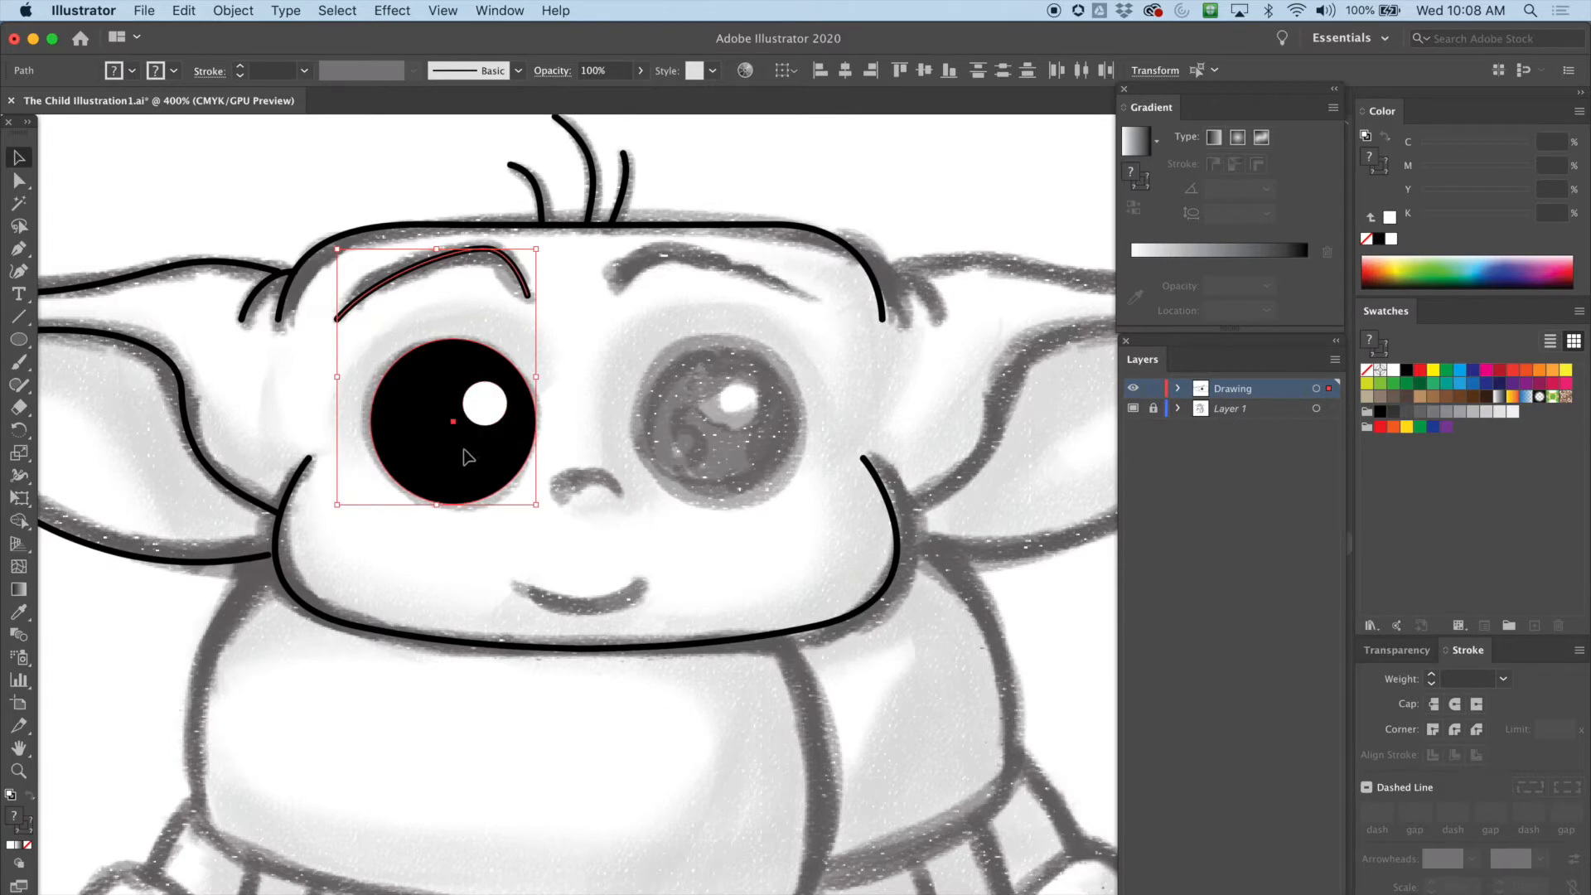
shift+click(231, 267)
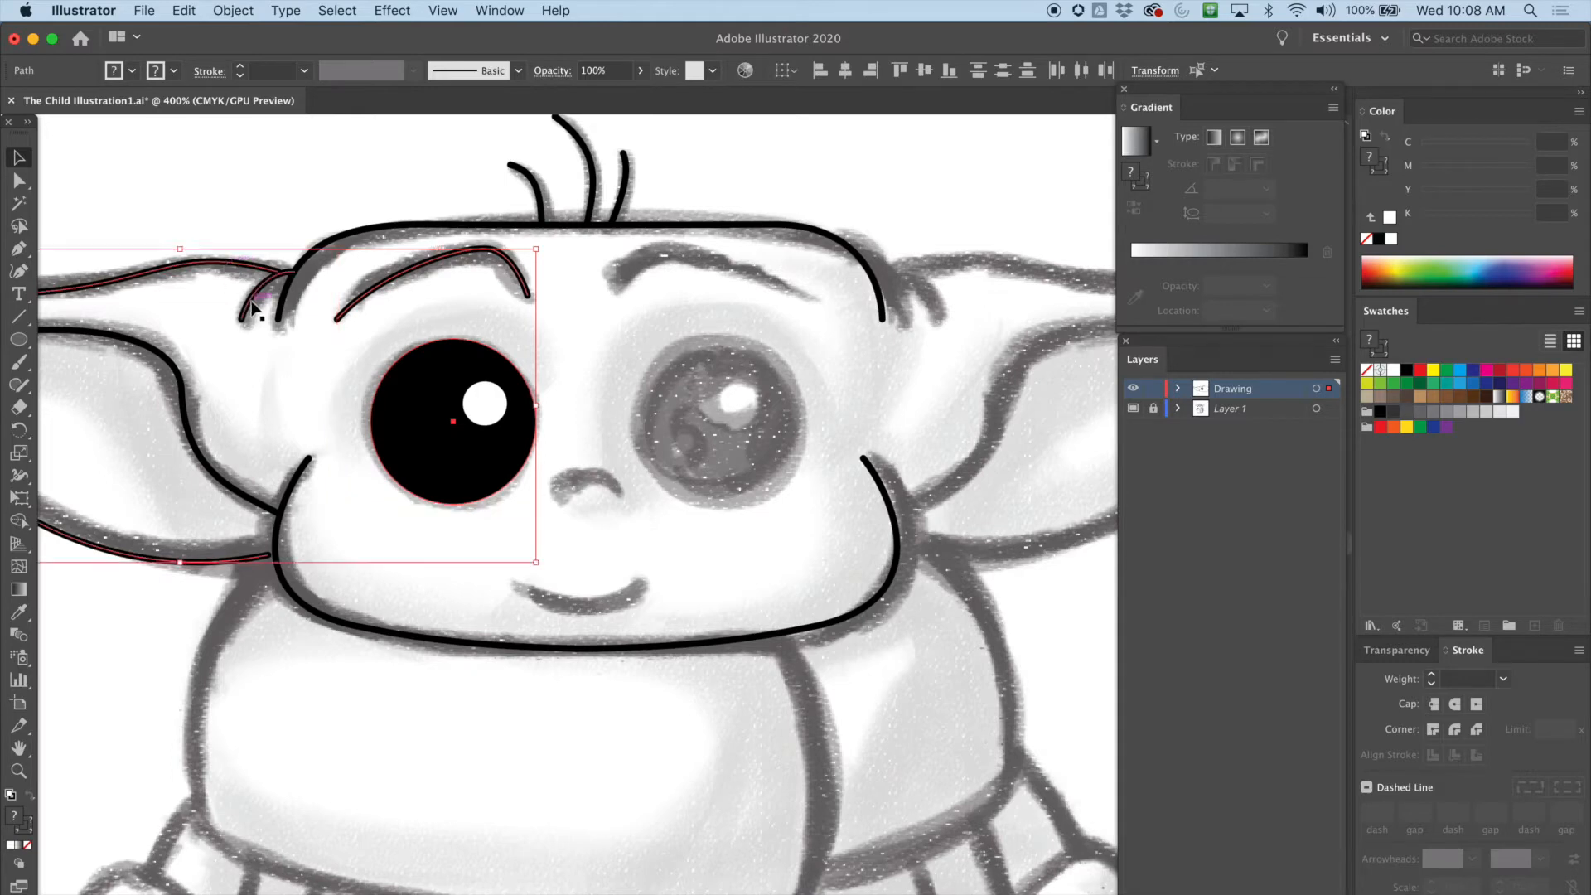
shift+click(184, 391)
scroll(143, 540, left, 5)
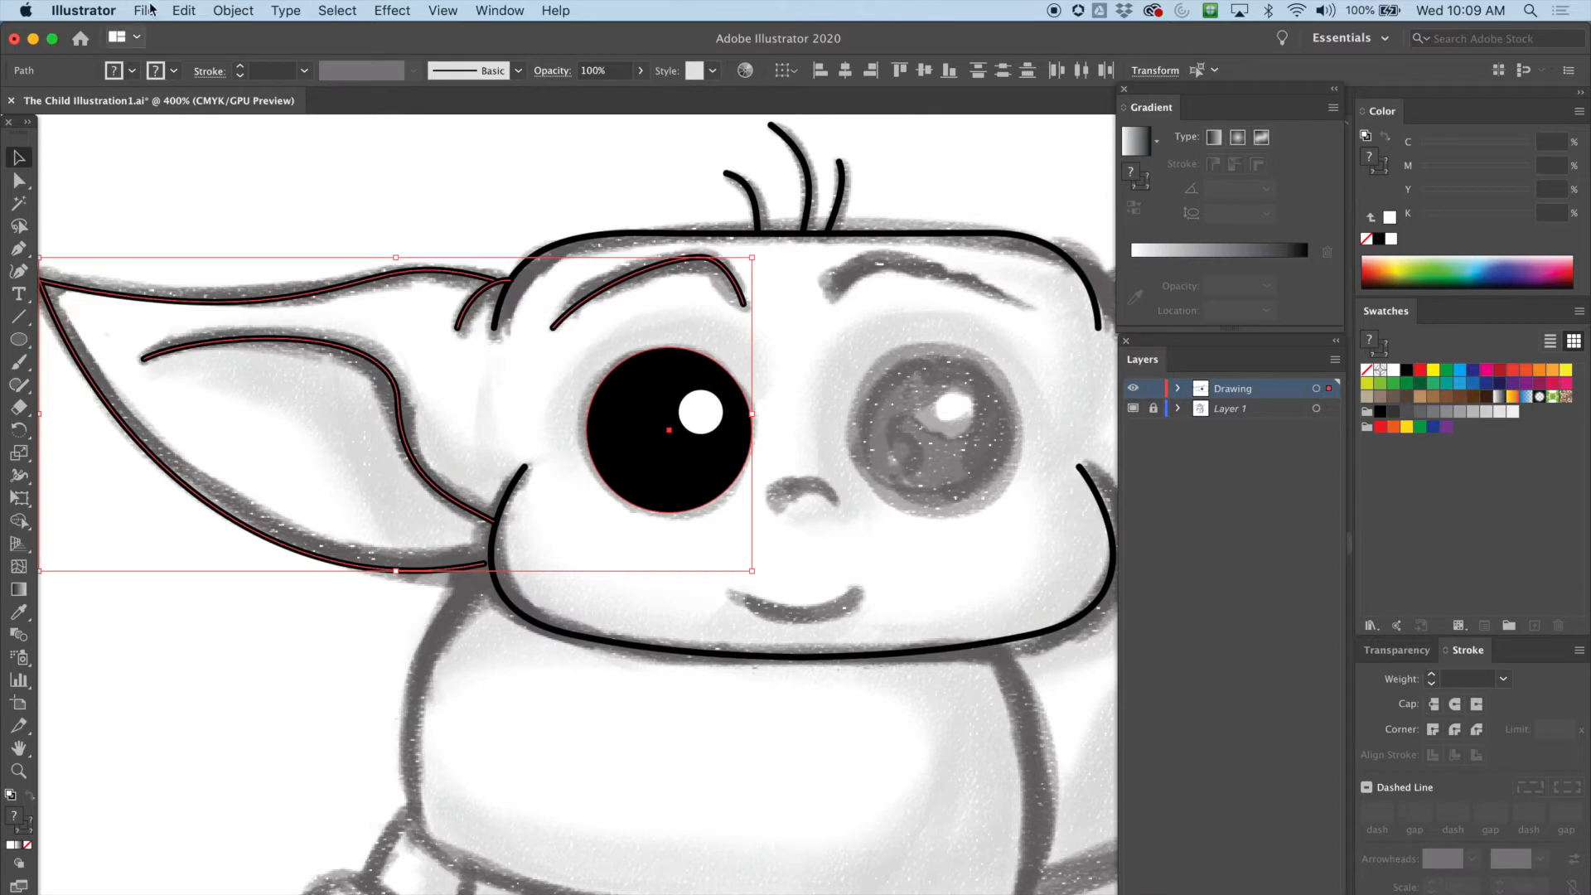
key(super+minus)
click(219, 12)
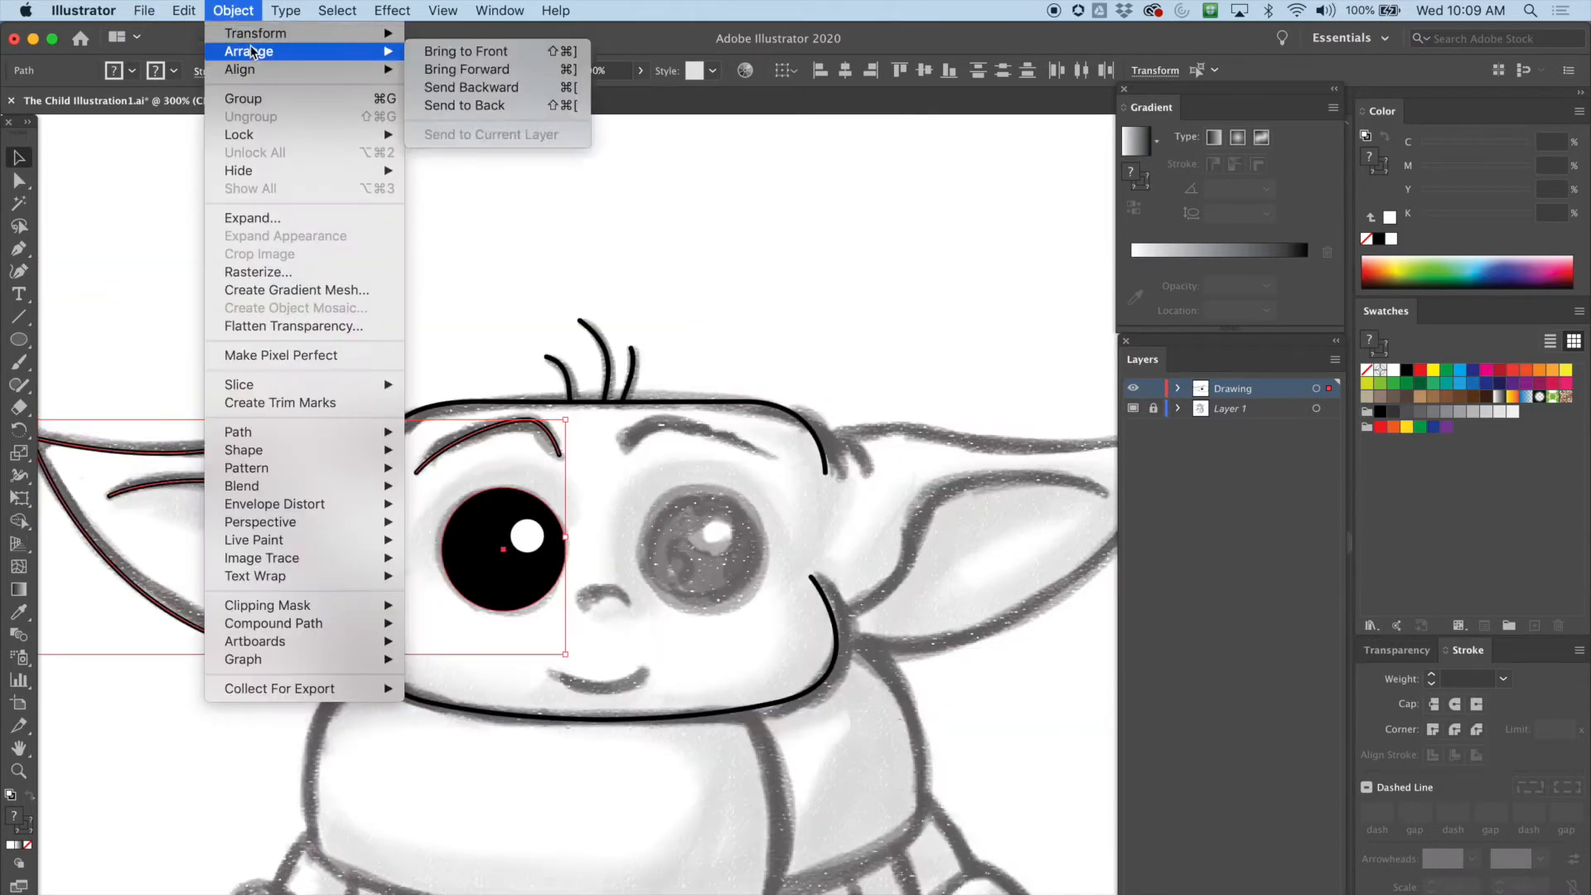
mouse_move(401, 37)
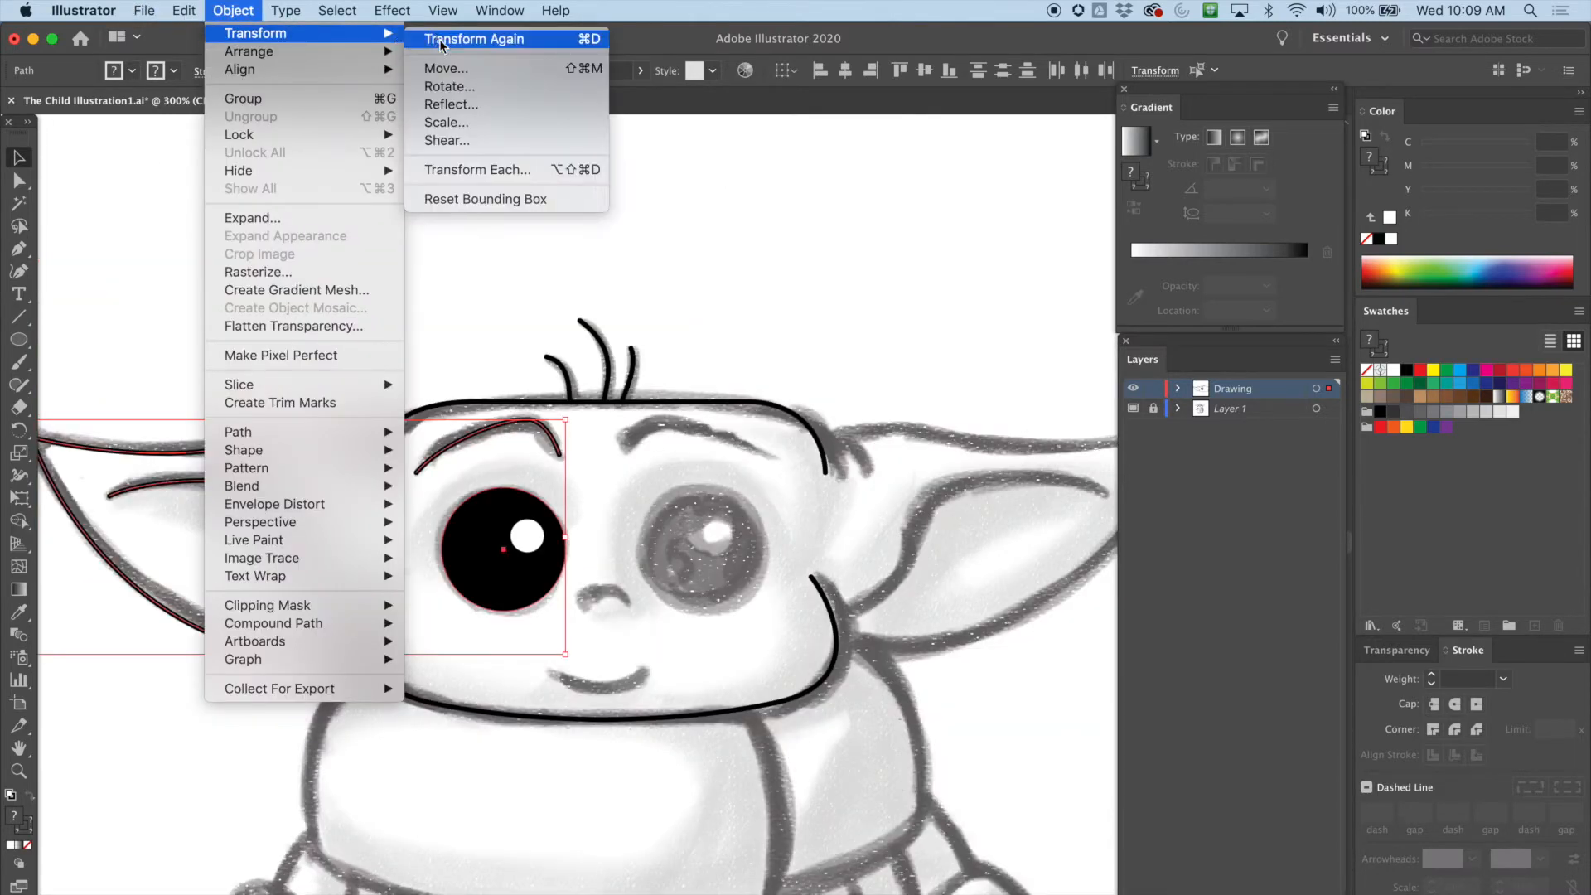
click(446, 106)
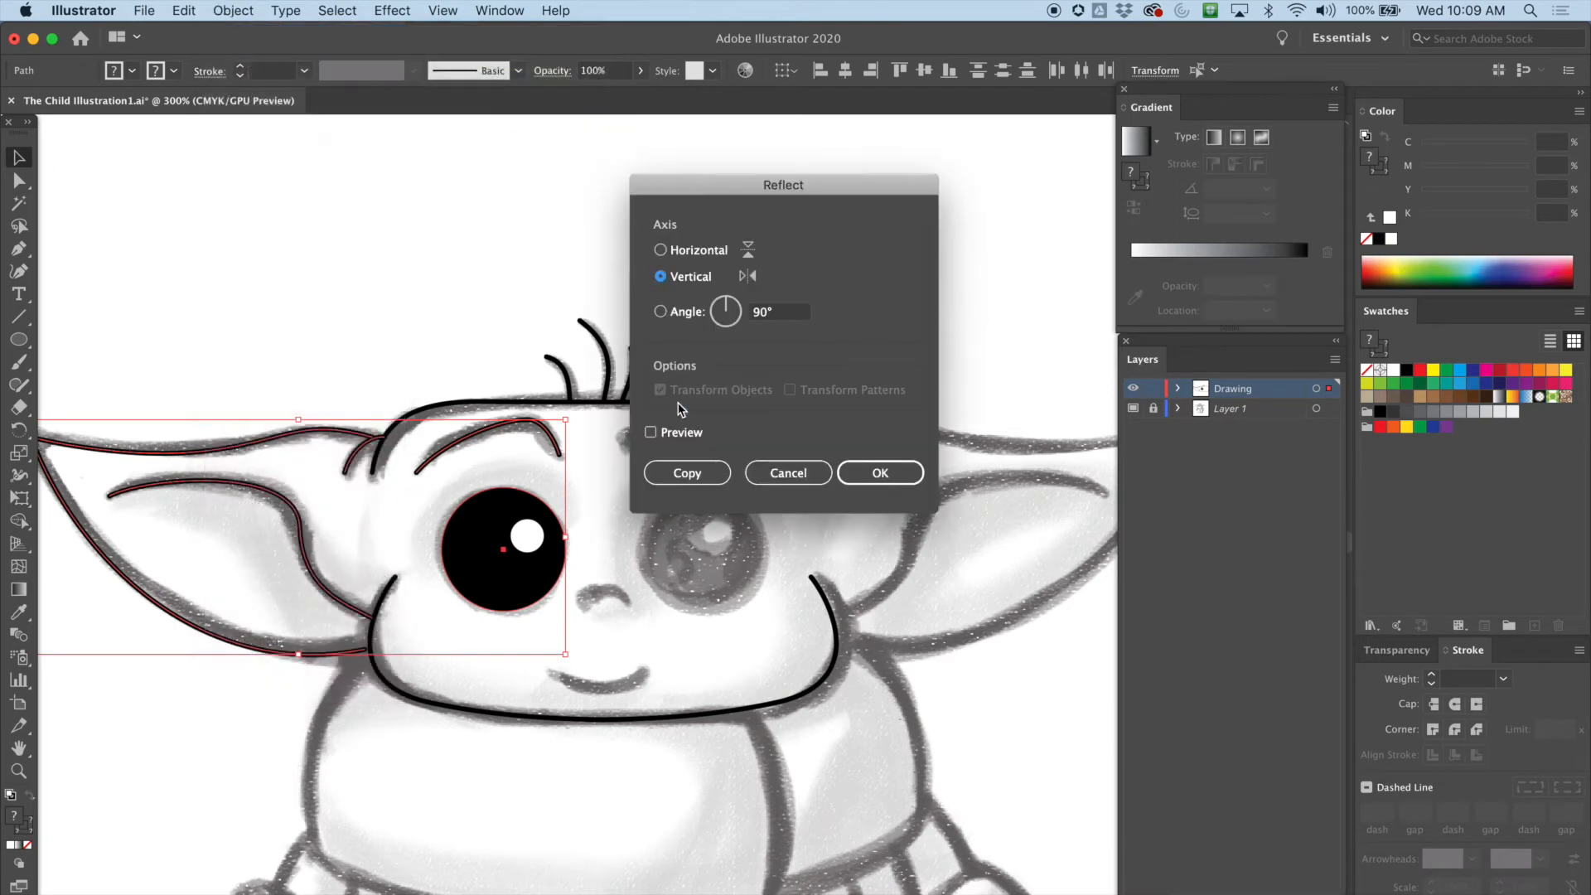
click(687, 473)
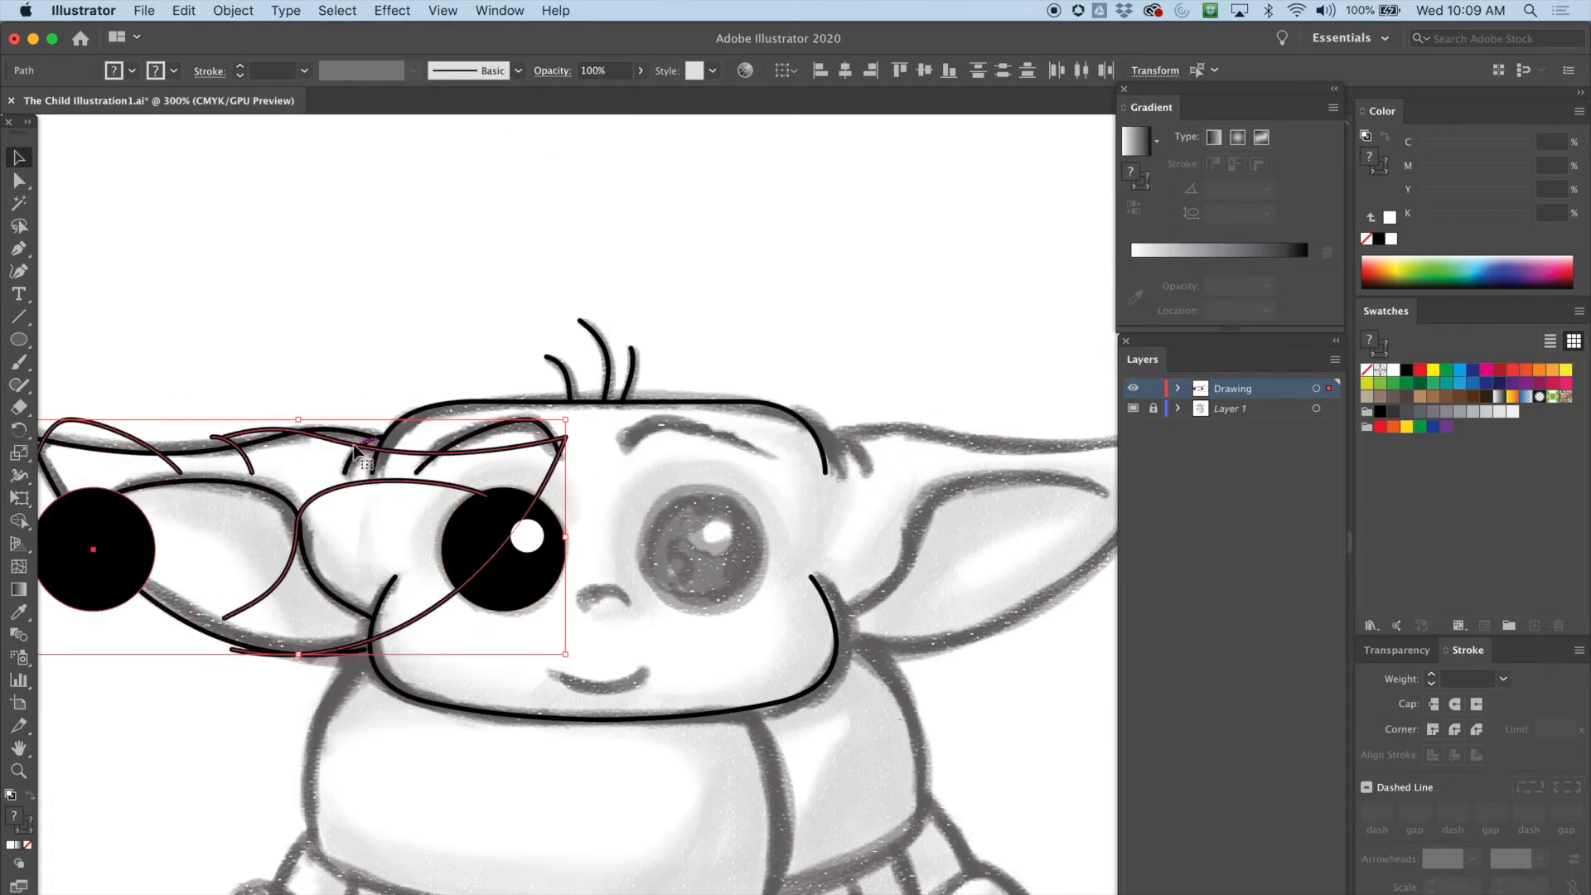
Move the reflected copy over the right side of the face so it matches the right ear, eye and eyebrow
drag(340, 445, 928, 483)
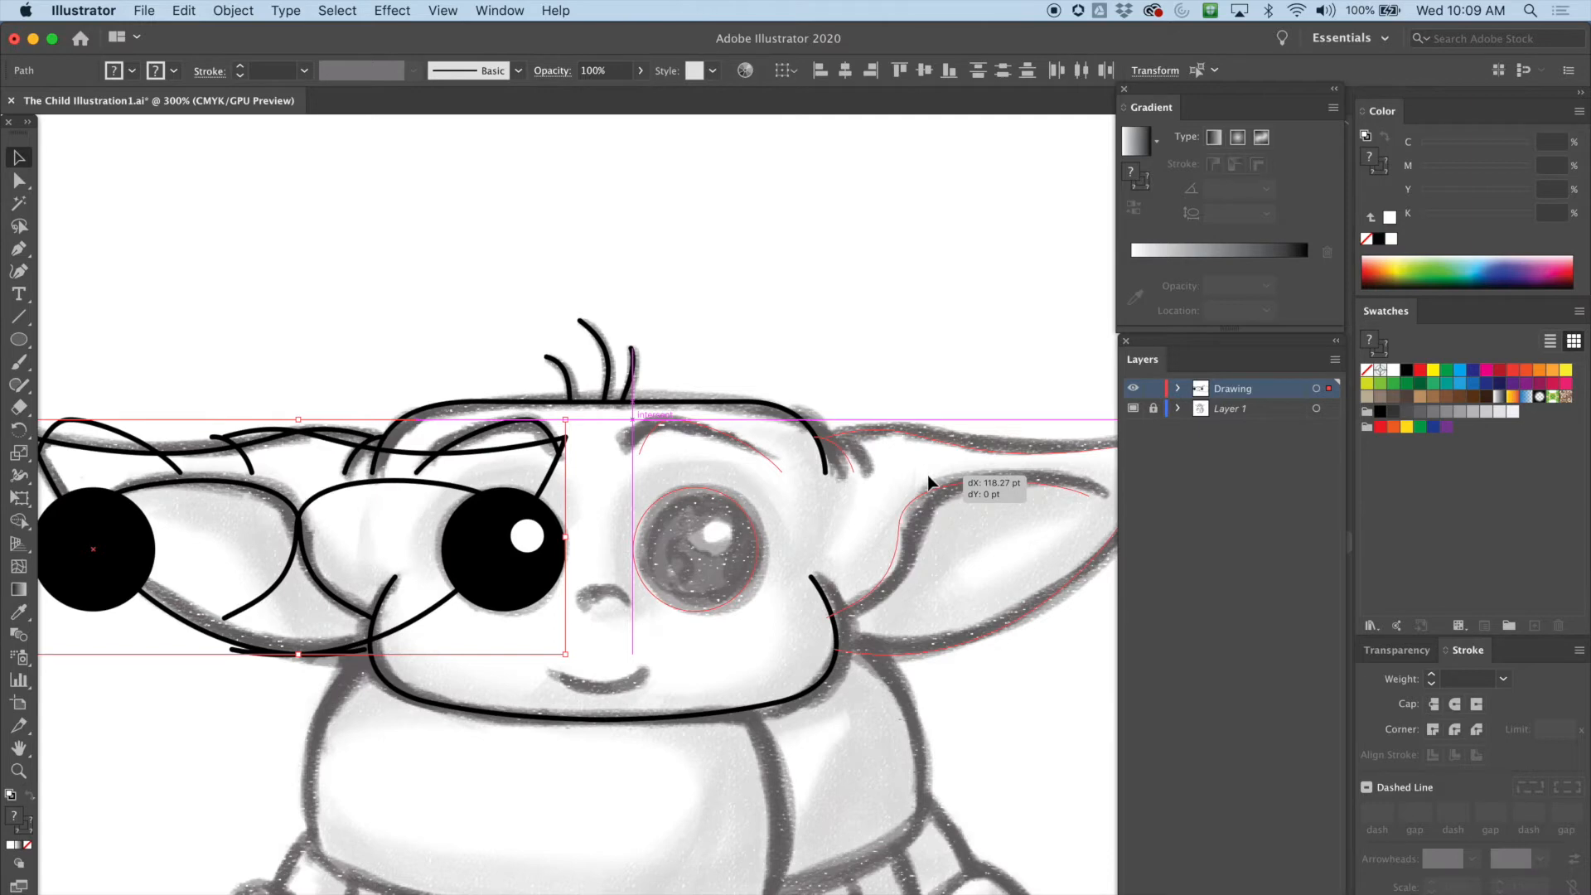
drag(927, 475, 940, 482)
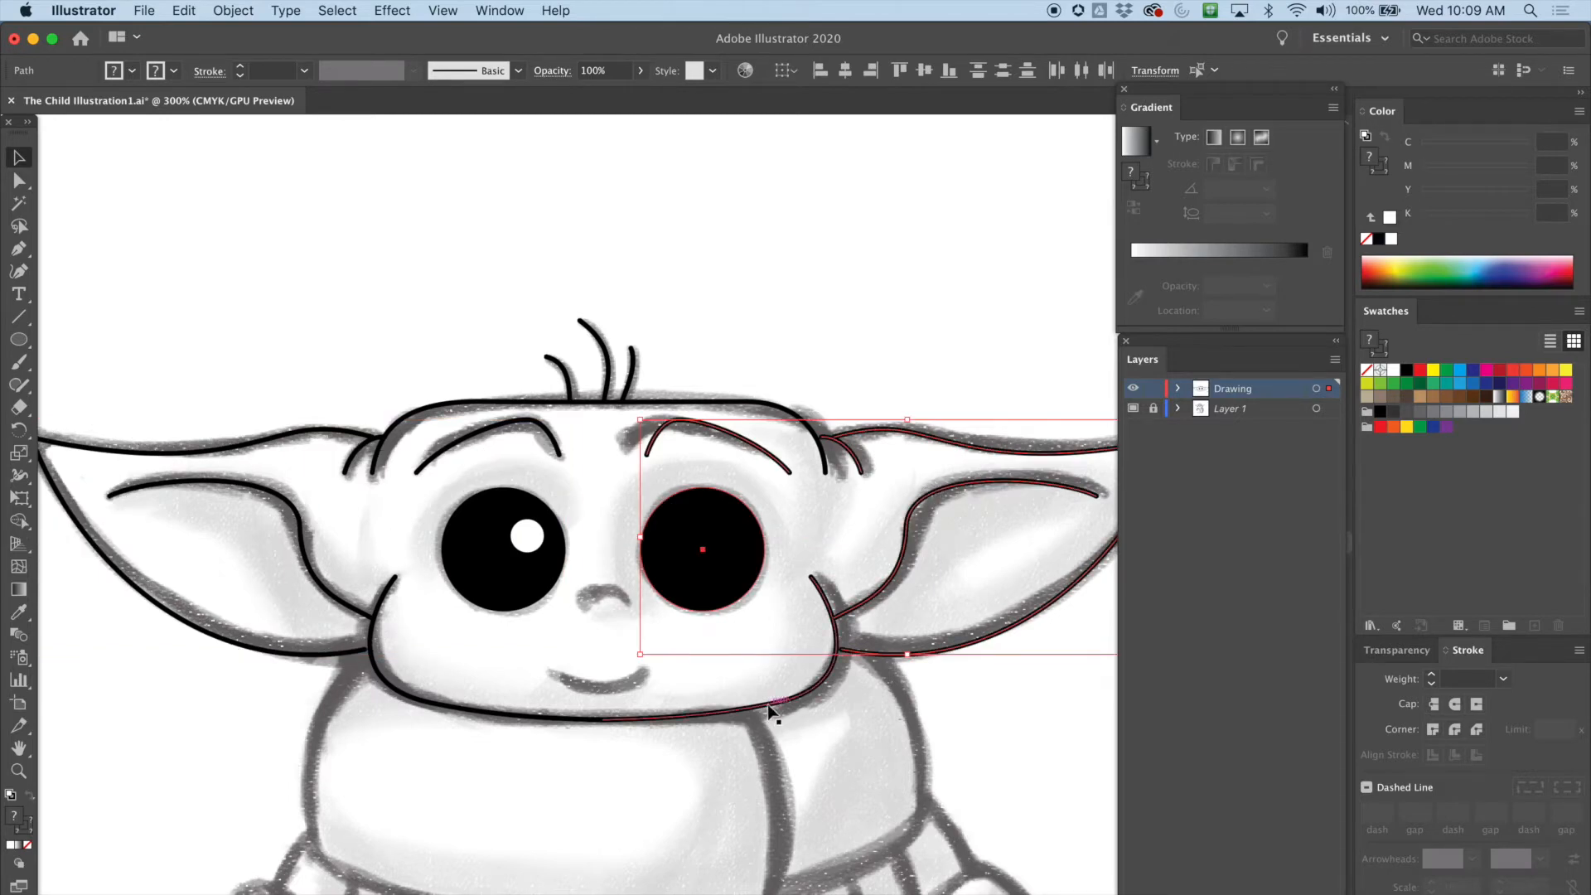
key(space)
drag(841, 729, 694, 545)
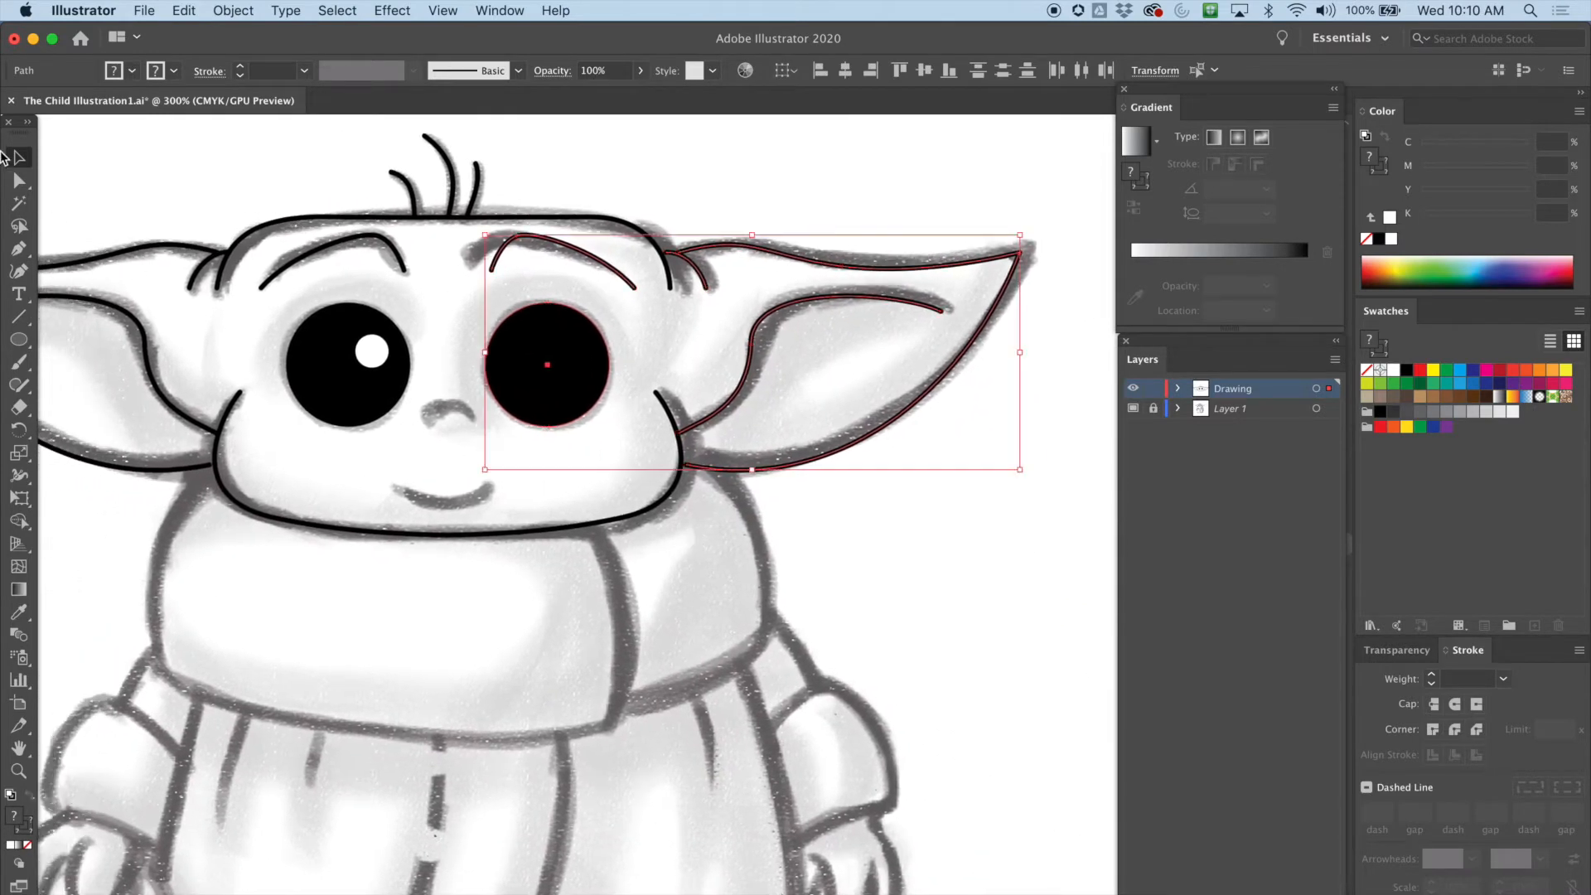
click(226, 175)
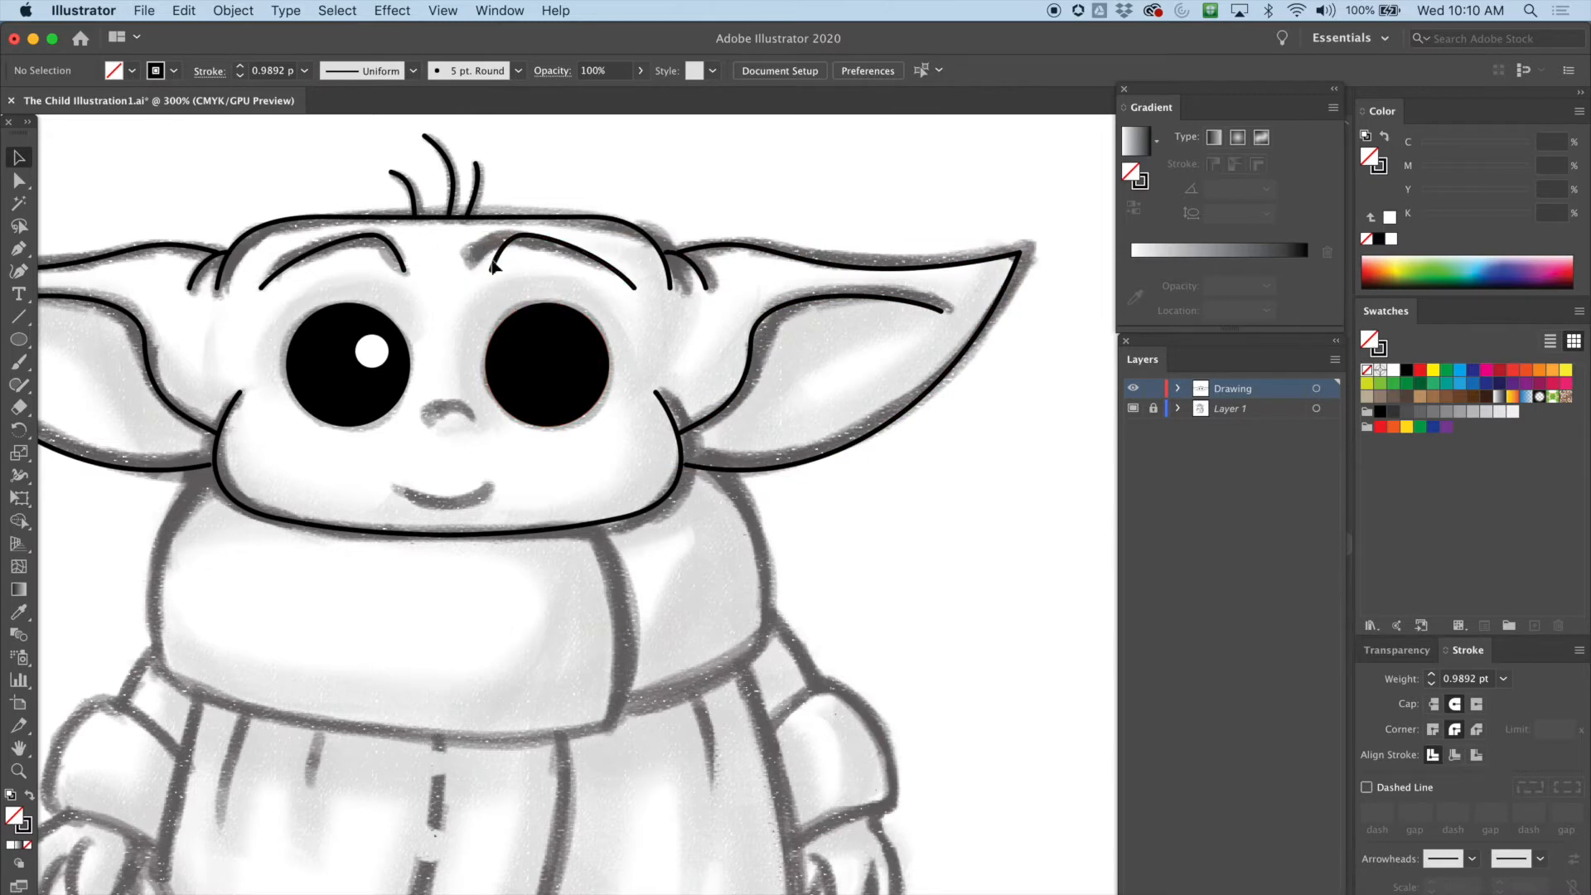
Duplicate the white highlight circle from the left eye into the upper right of the right eye
click(375, 352)
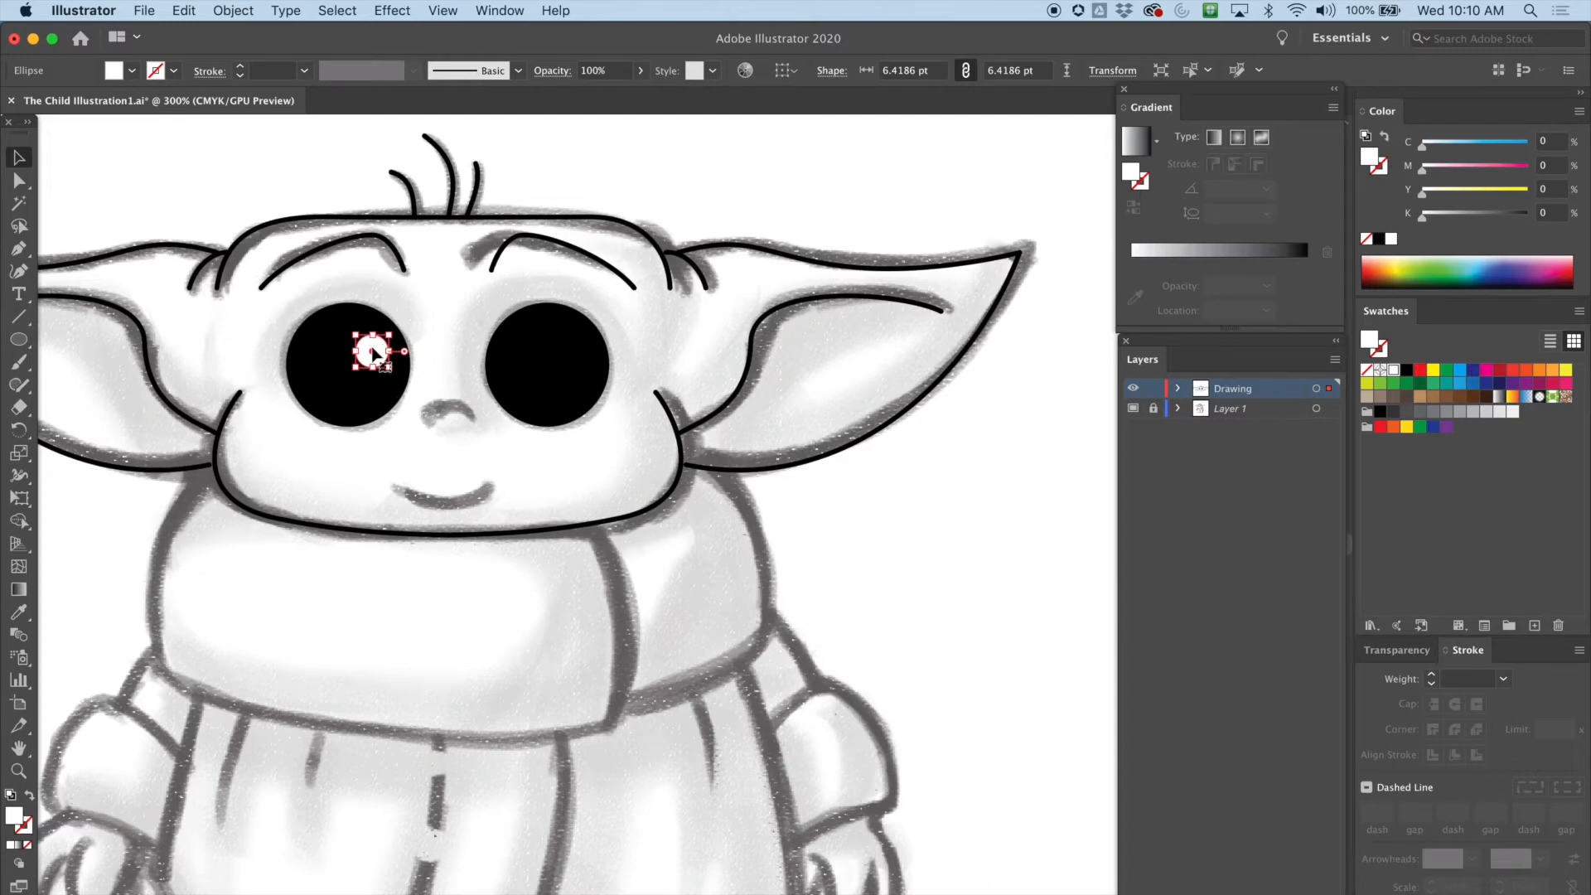
click(374, 353)
key(super+plus)
scroll(632, 454, right, 5)
scroll(633, 455, down, 3)
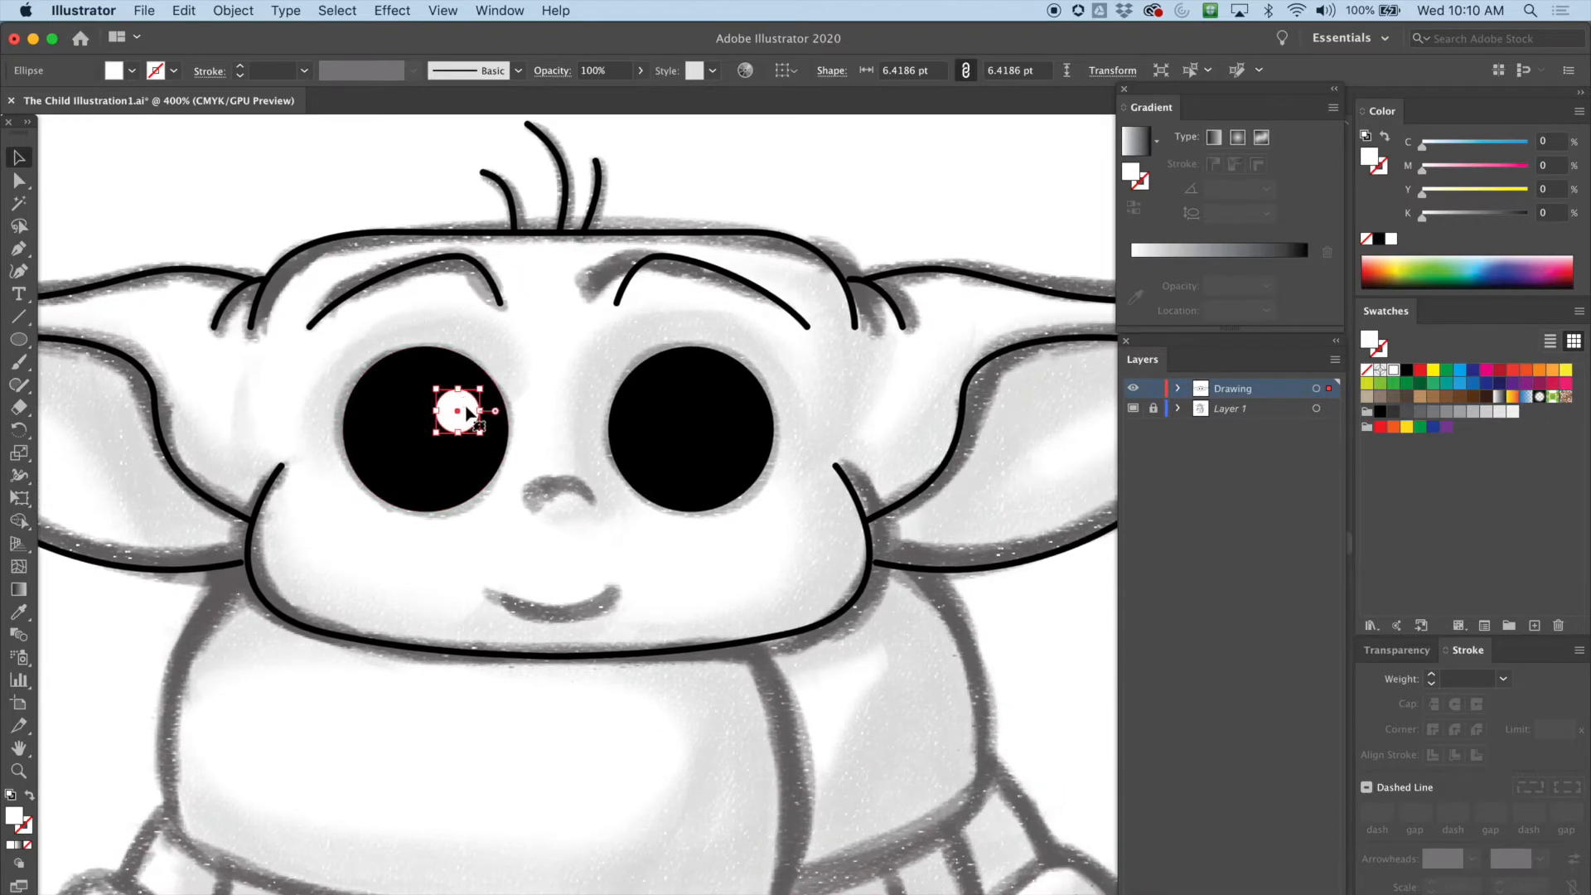
click(465, 413)
drag(468, 412, 742, 418)
drag(708, 624, 781, 533)
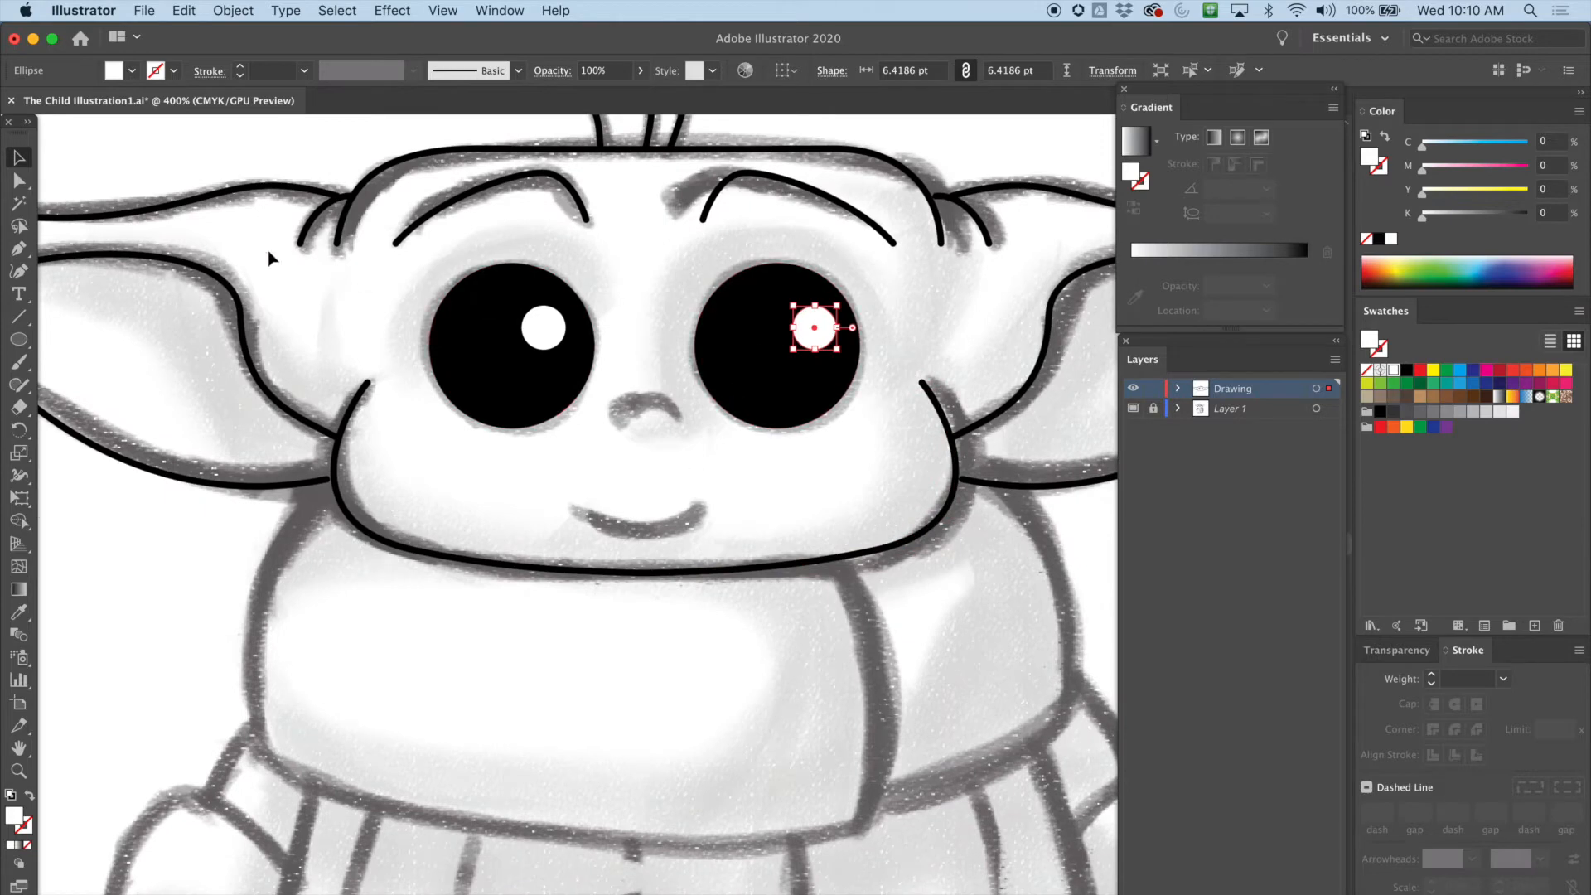
Trace the nose curve with the Pen tool, then give it a black stroke, round join and no fill
click(19, 248)
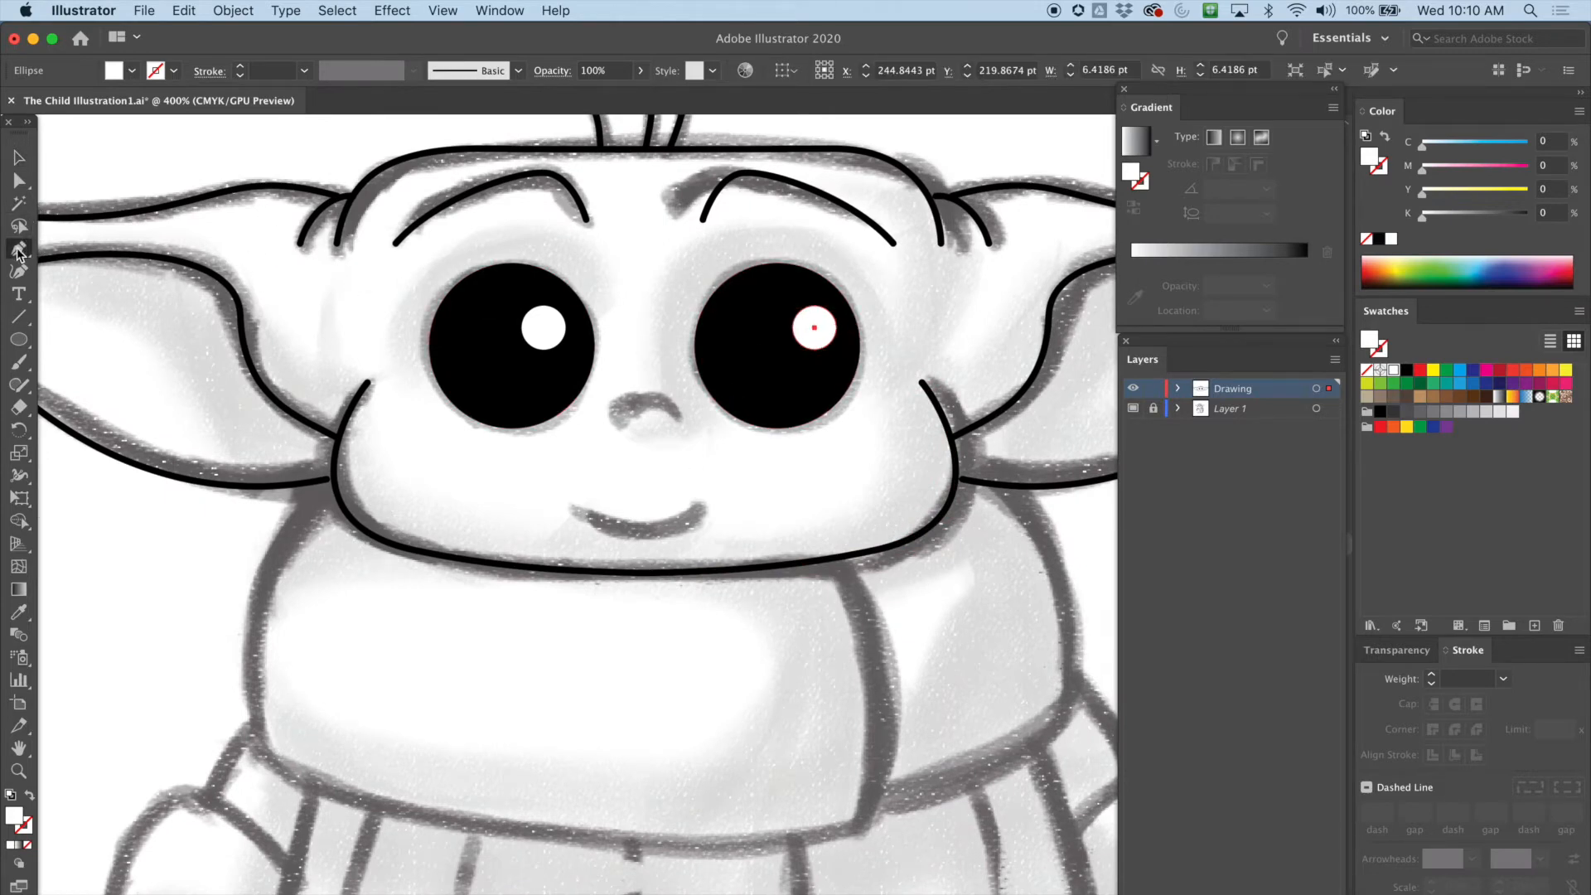
drag(614, 412, 687, 430)
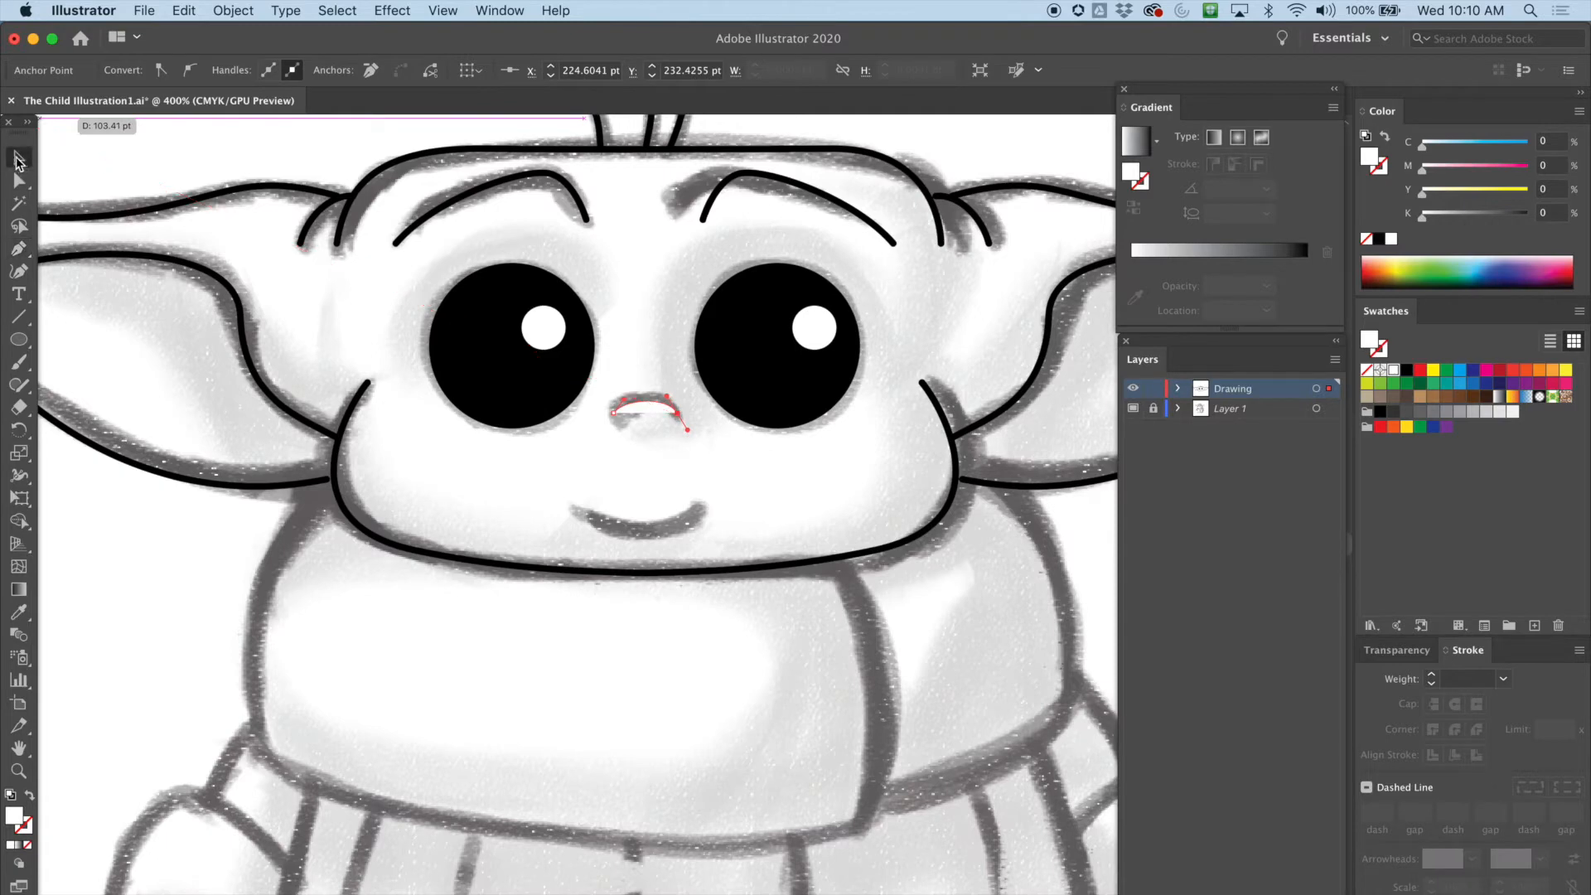
click(18, 157)
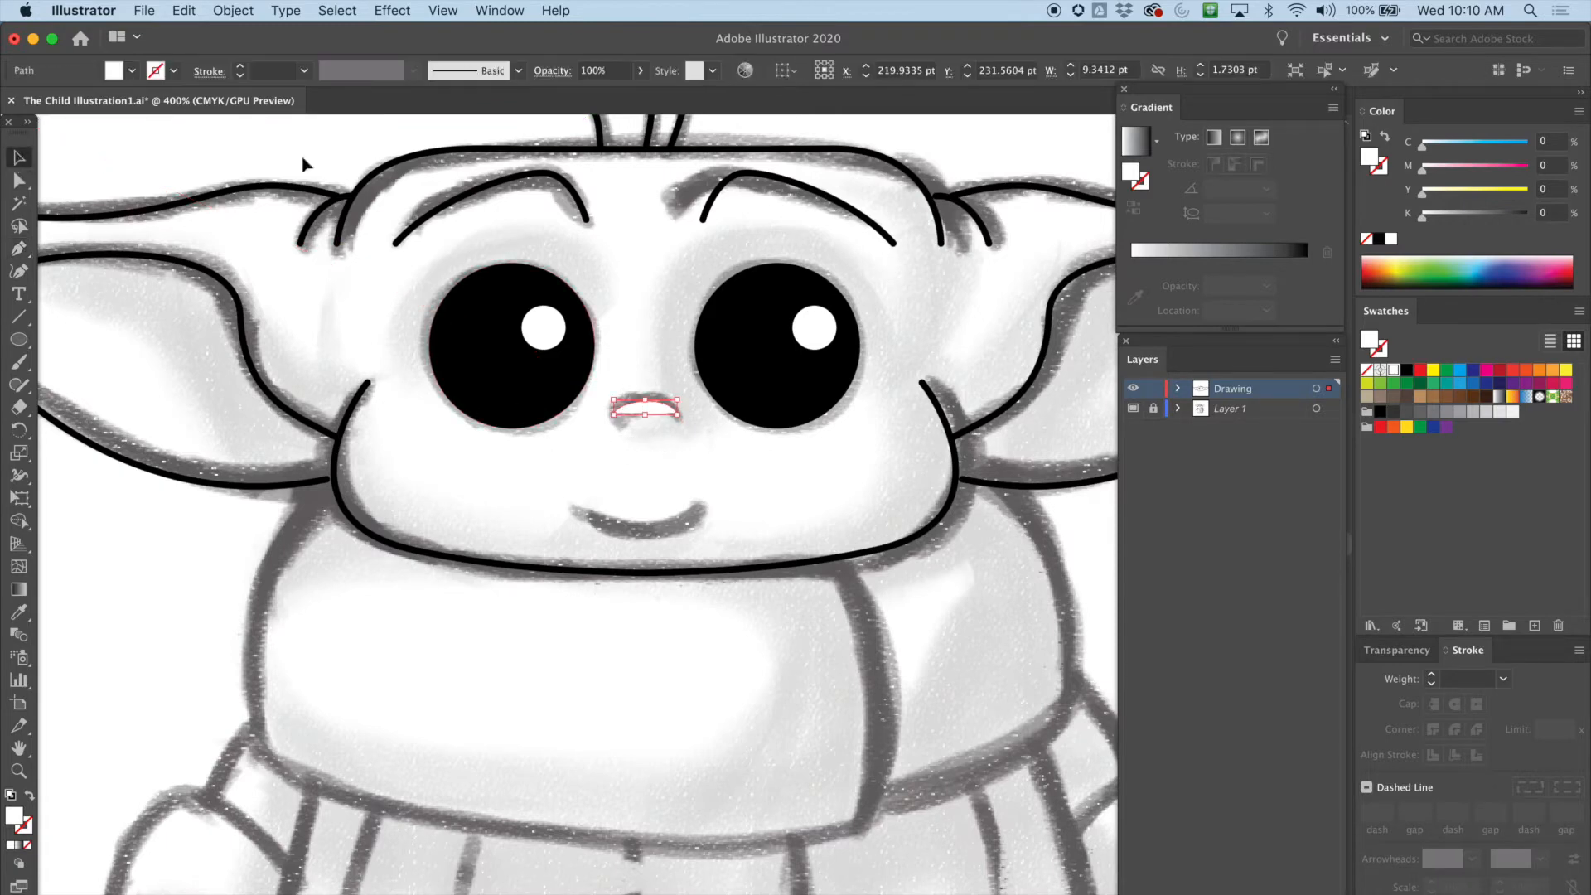
click(172, 73)
click(51, 102)
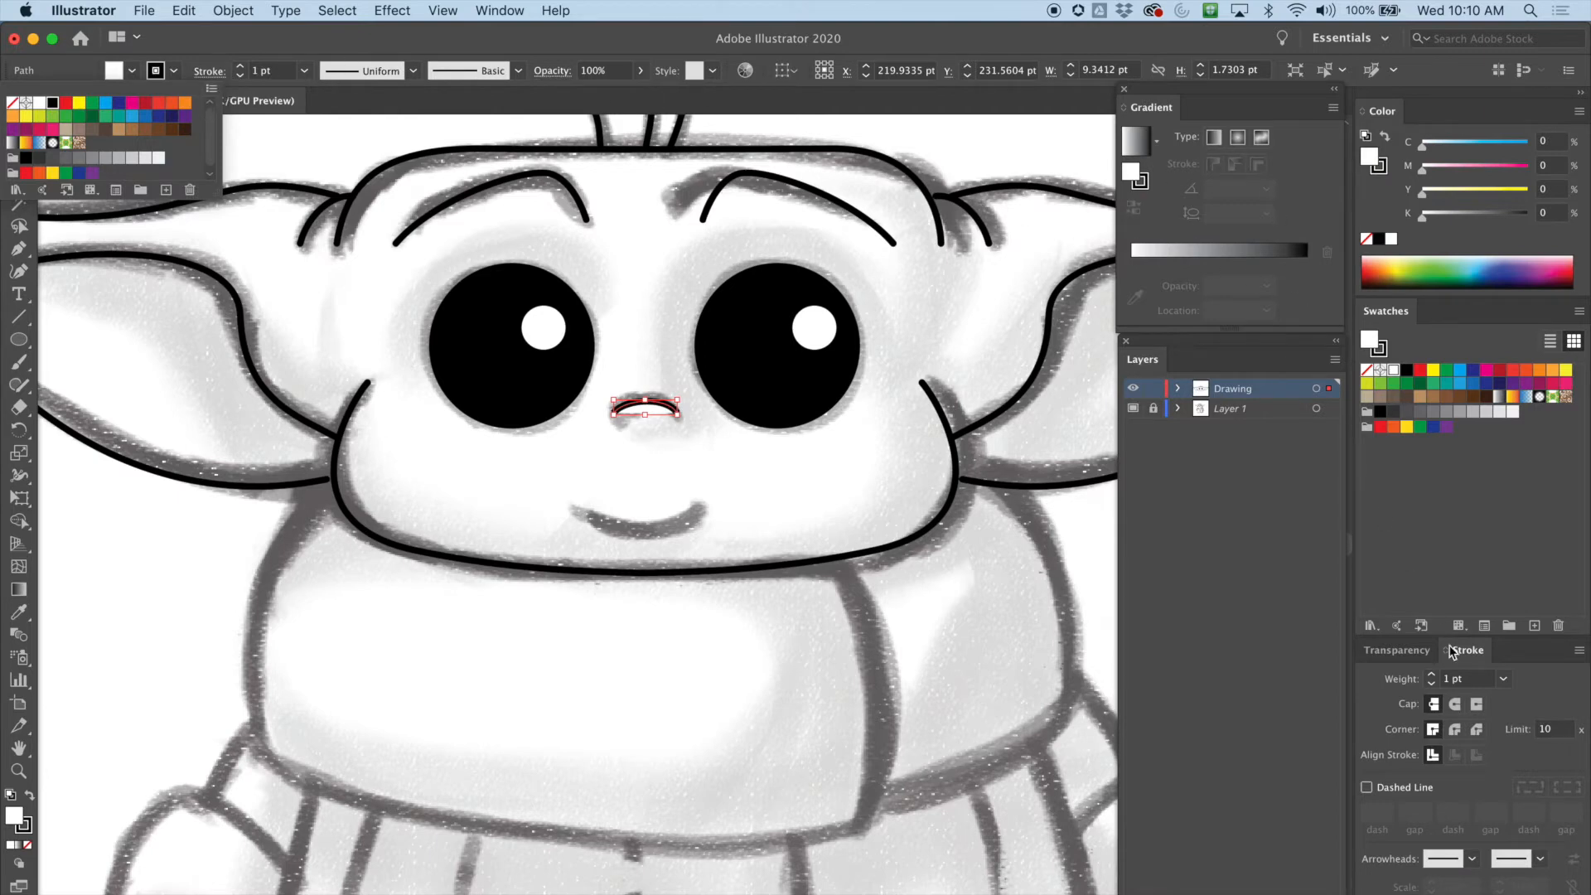
click(1455, 729)
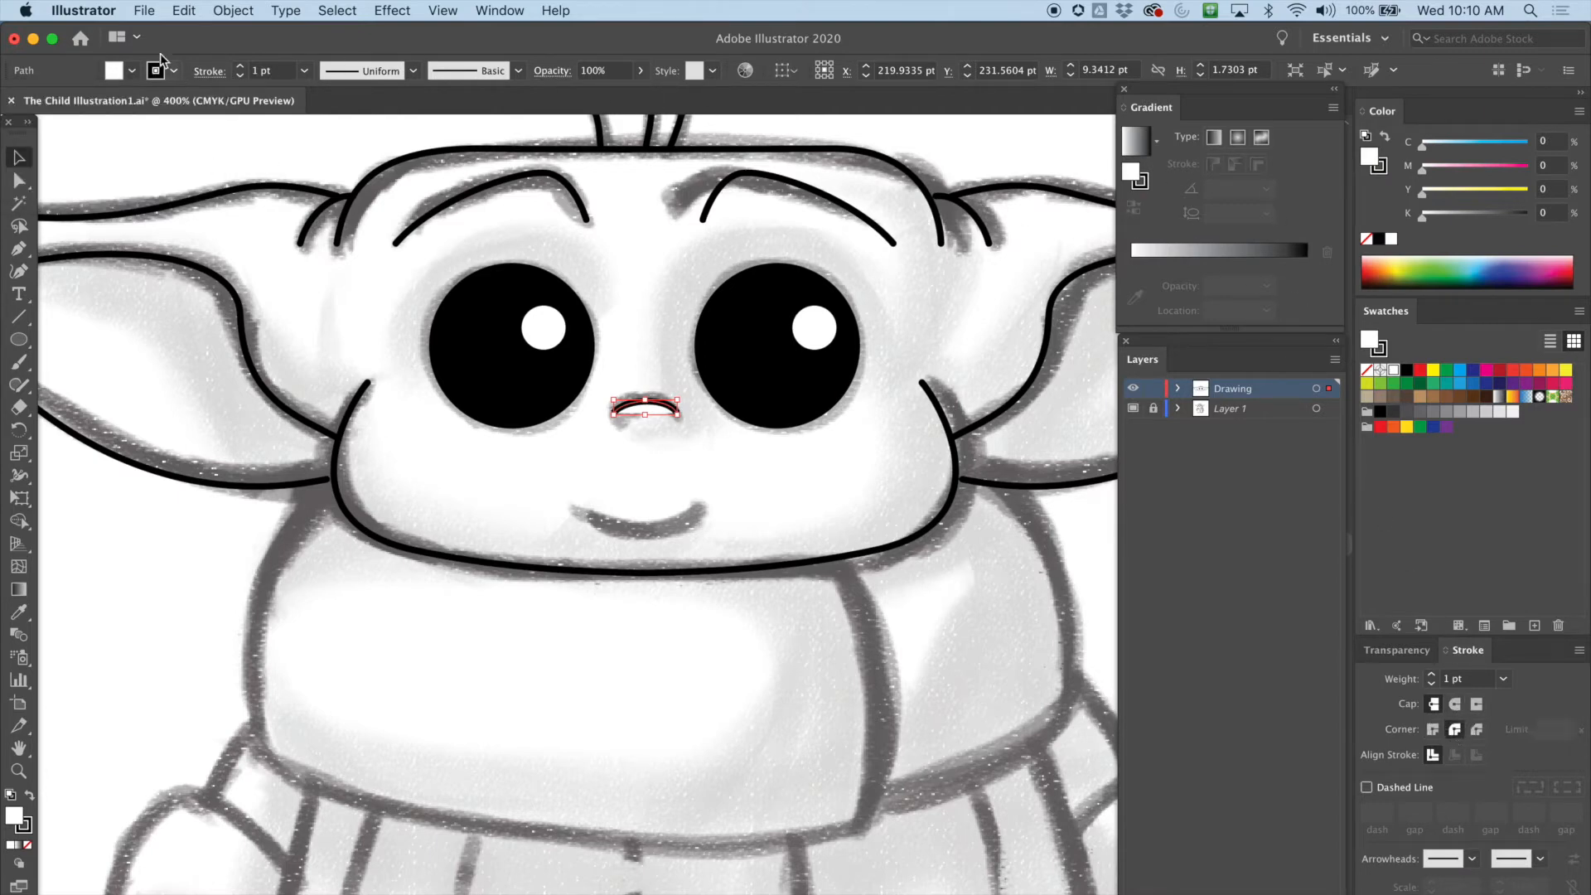
click(148, 72)
click(14, 102)
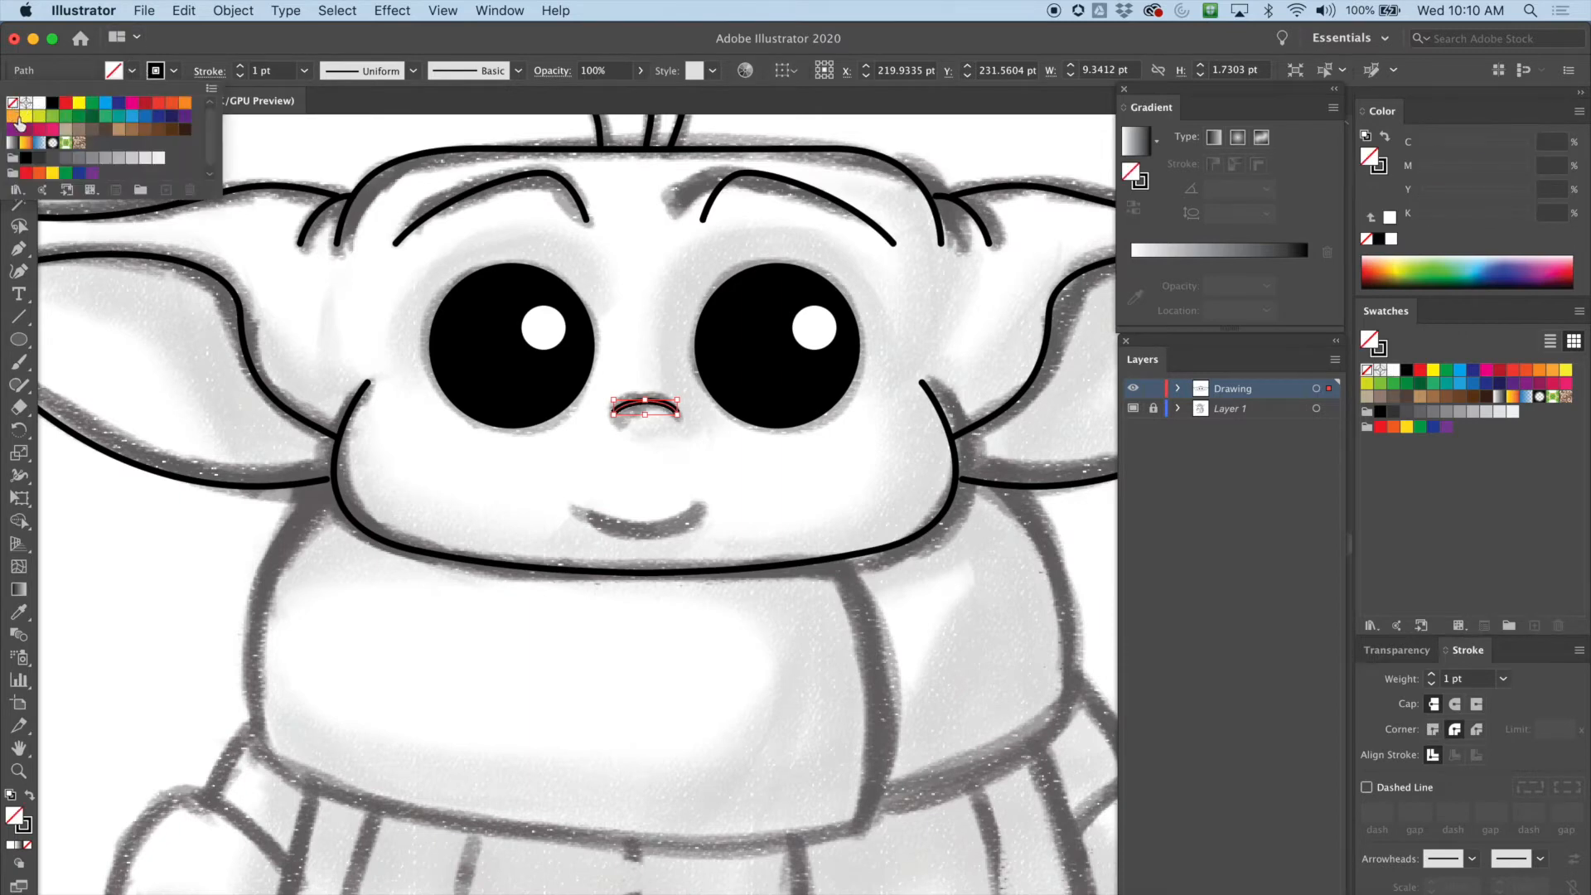
Set the stroke weight of both eyebrows and both jaw lines to 1 pt
click(577, 200)
drag(594, 197, 564, 213)
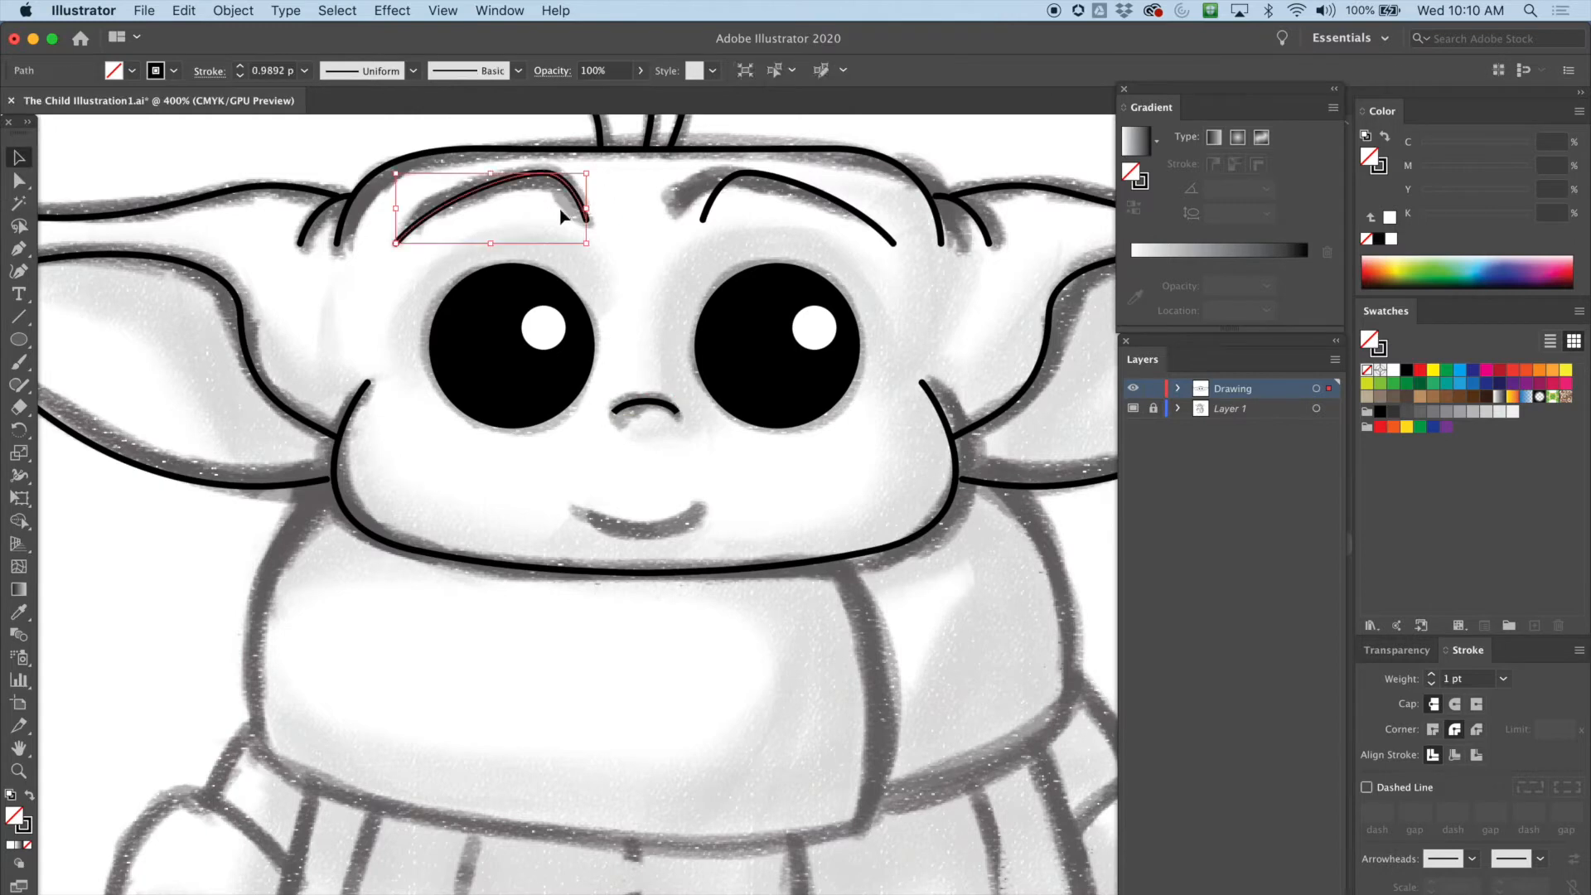
drag(207, 161, 249, 242)
click(454, 217)
click(240, 67)
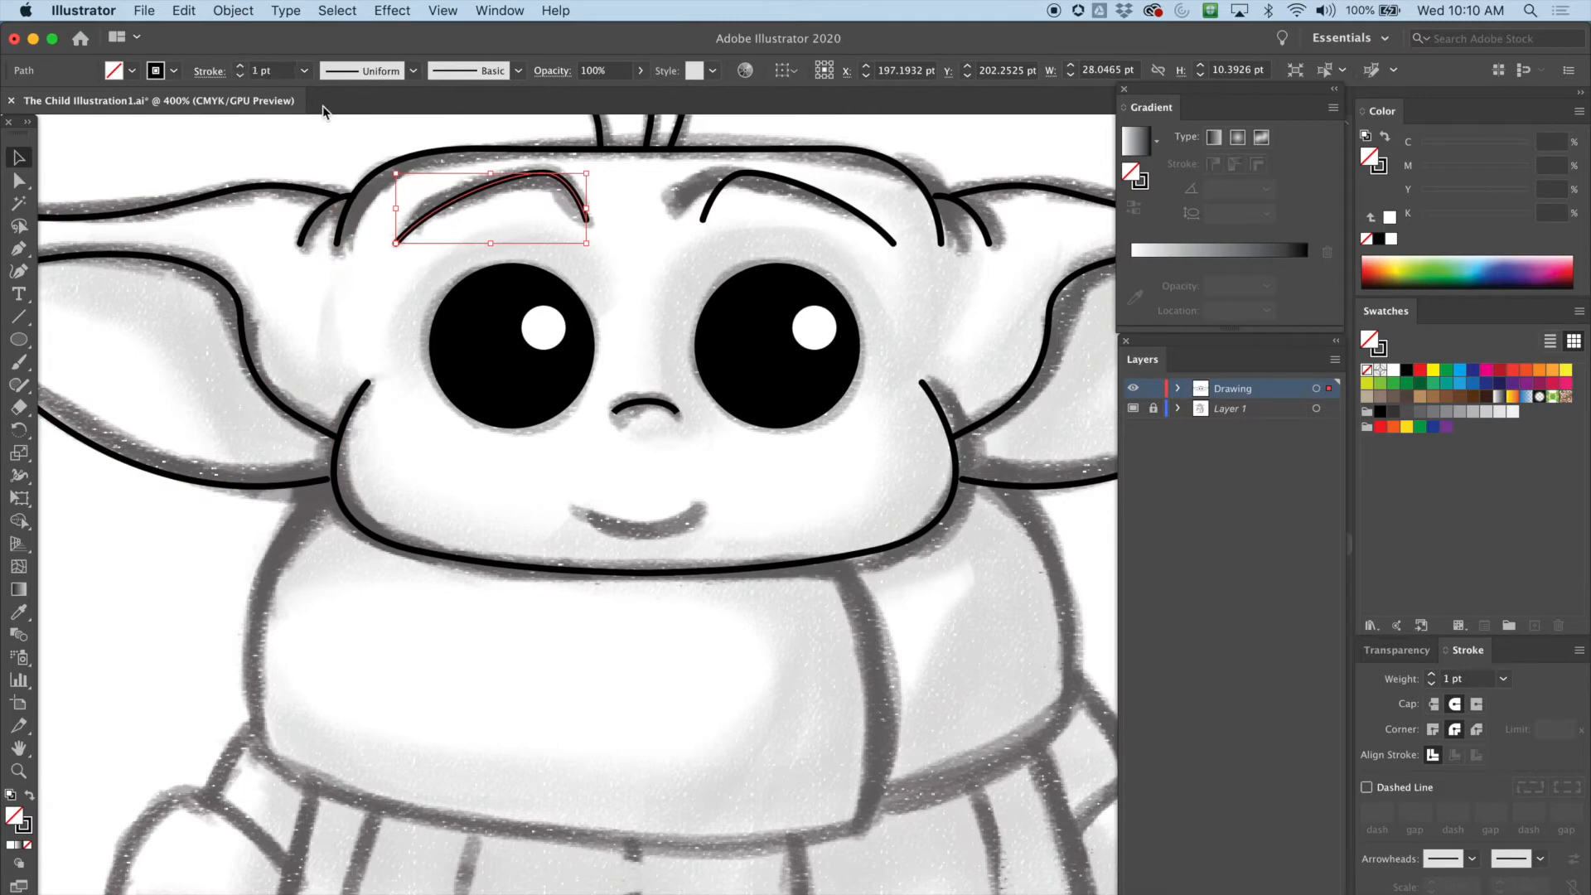
click(706, 208)
click(240, 67)
click(383, 424)
click(350, 431)
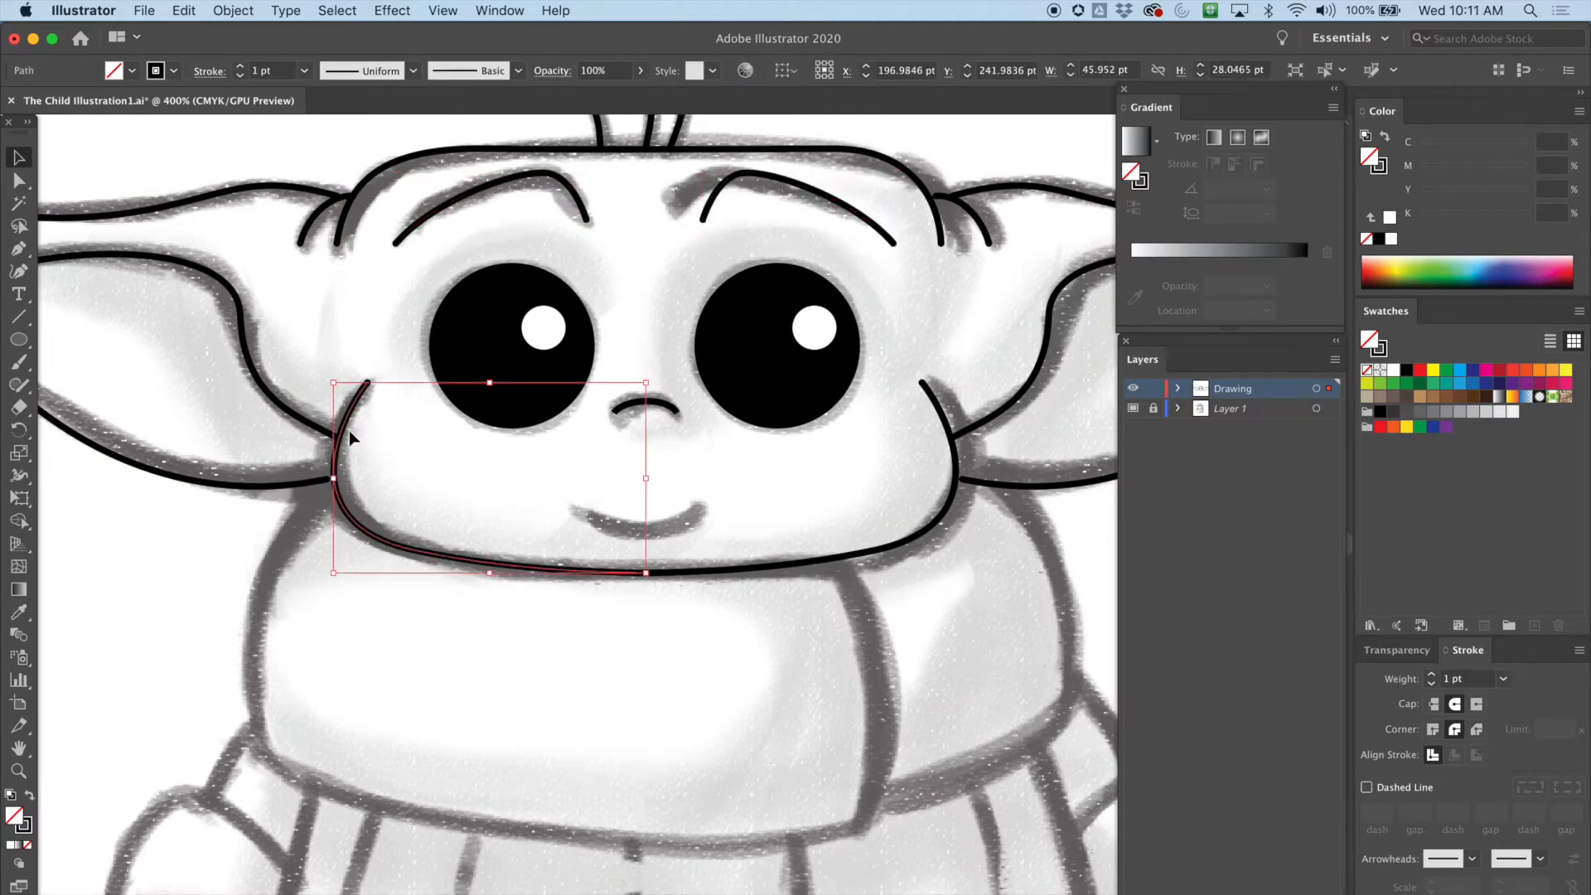
click(915, 538)
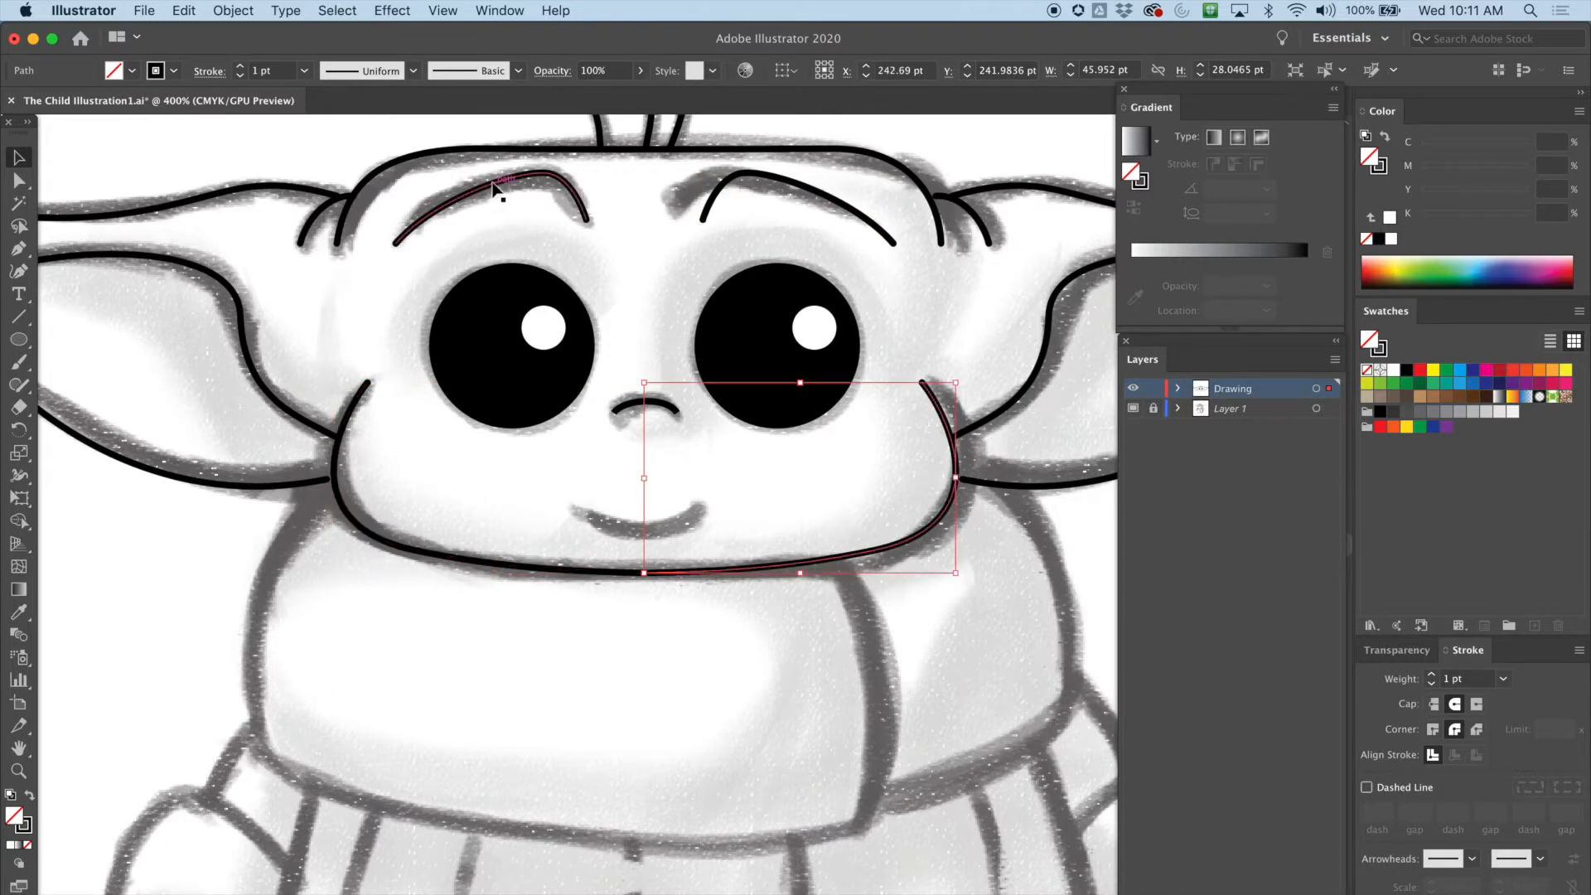
Give the nose curve round caps and nudge it slightly into place
click(645, 403)
click(1454, 703)
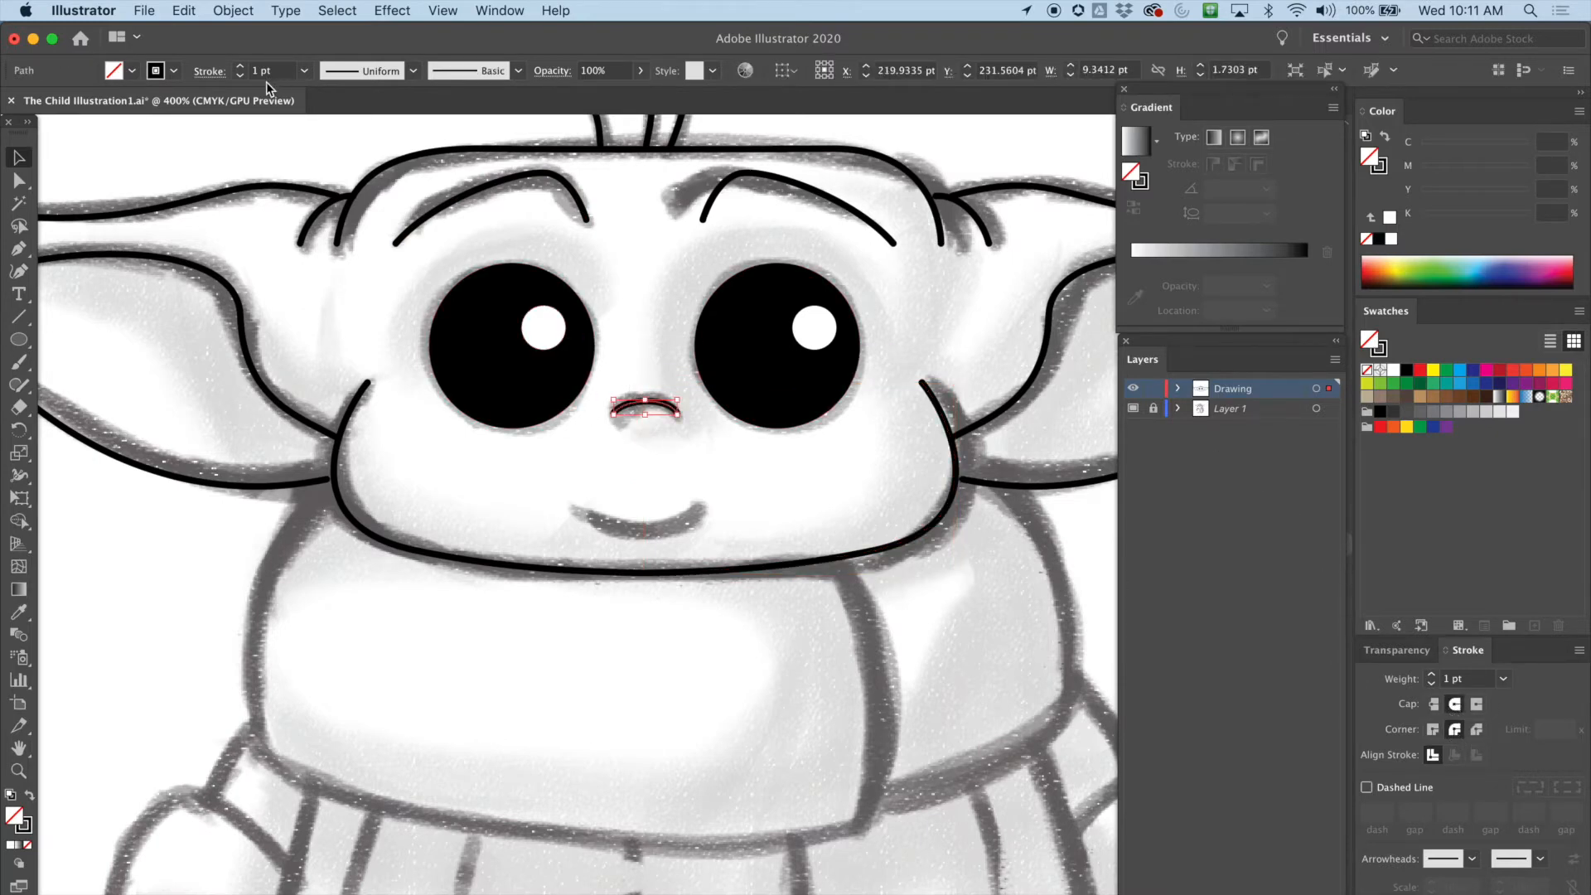
click(631, 487)
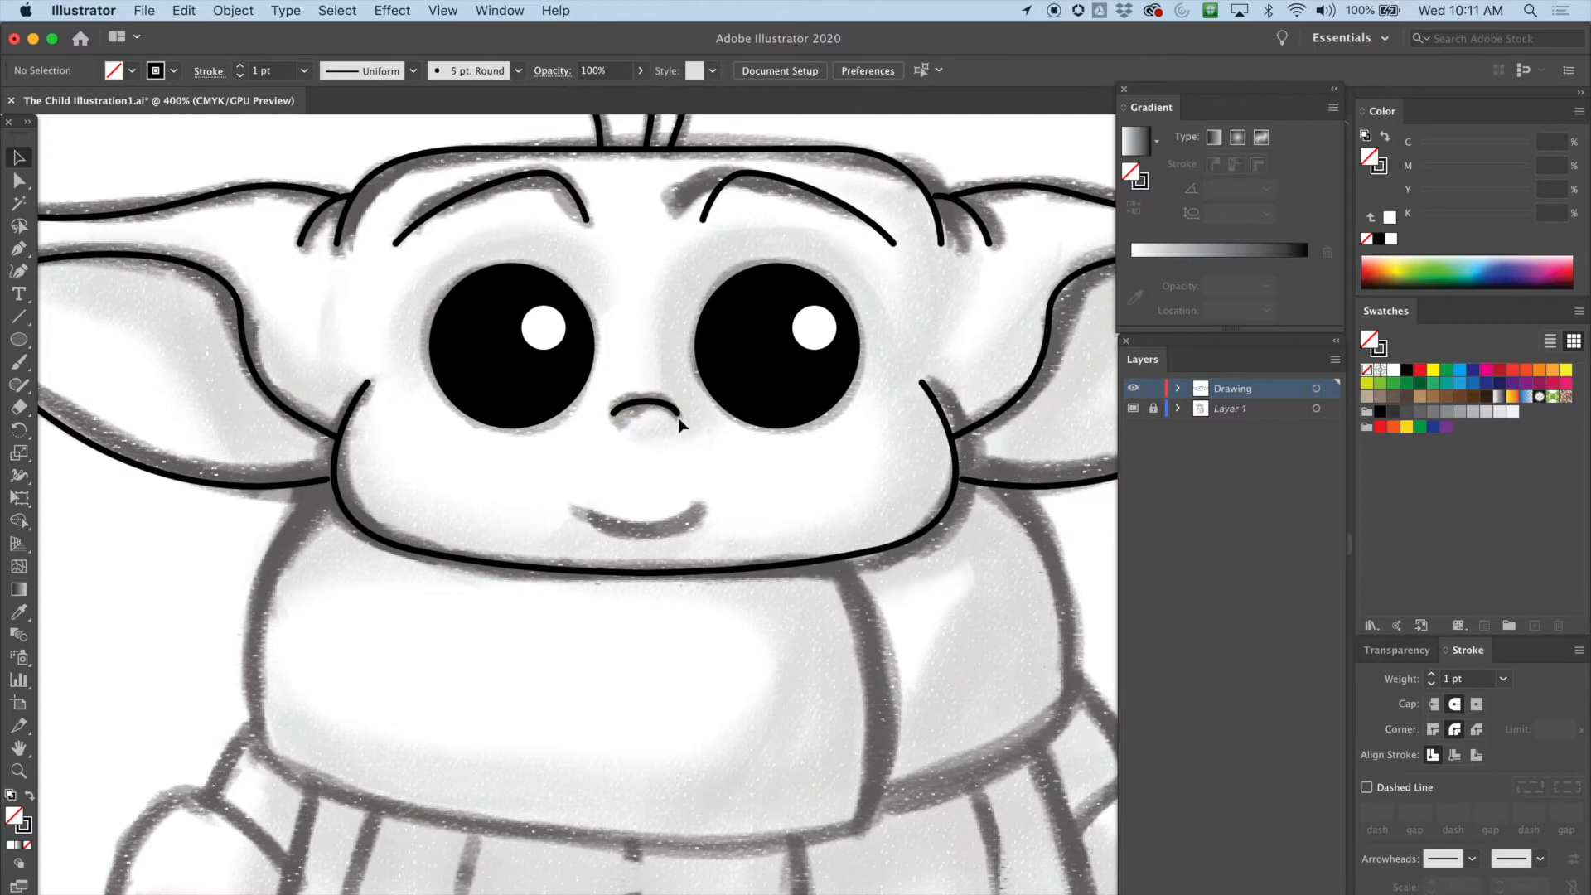
drag(649, 413, 642, 409)
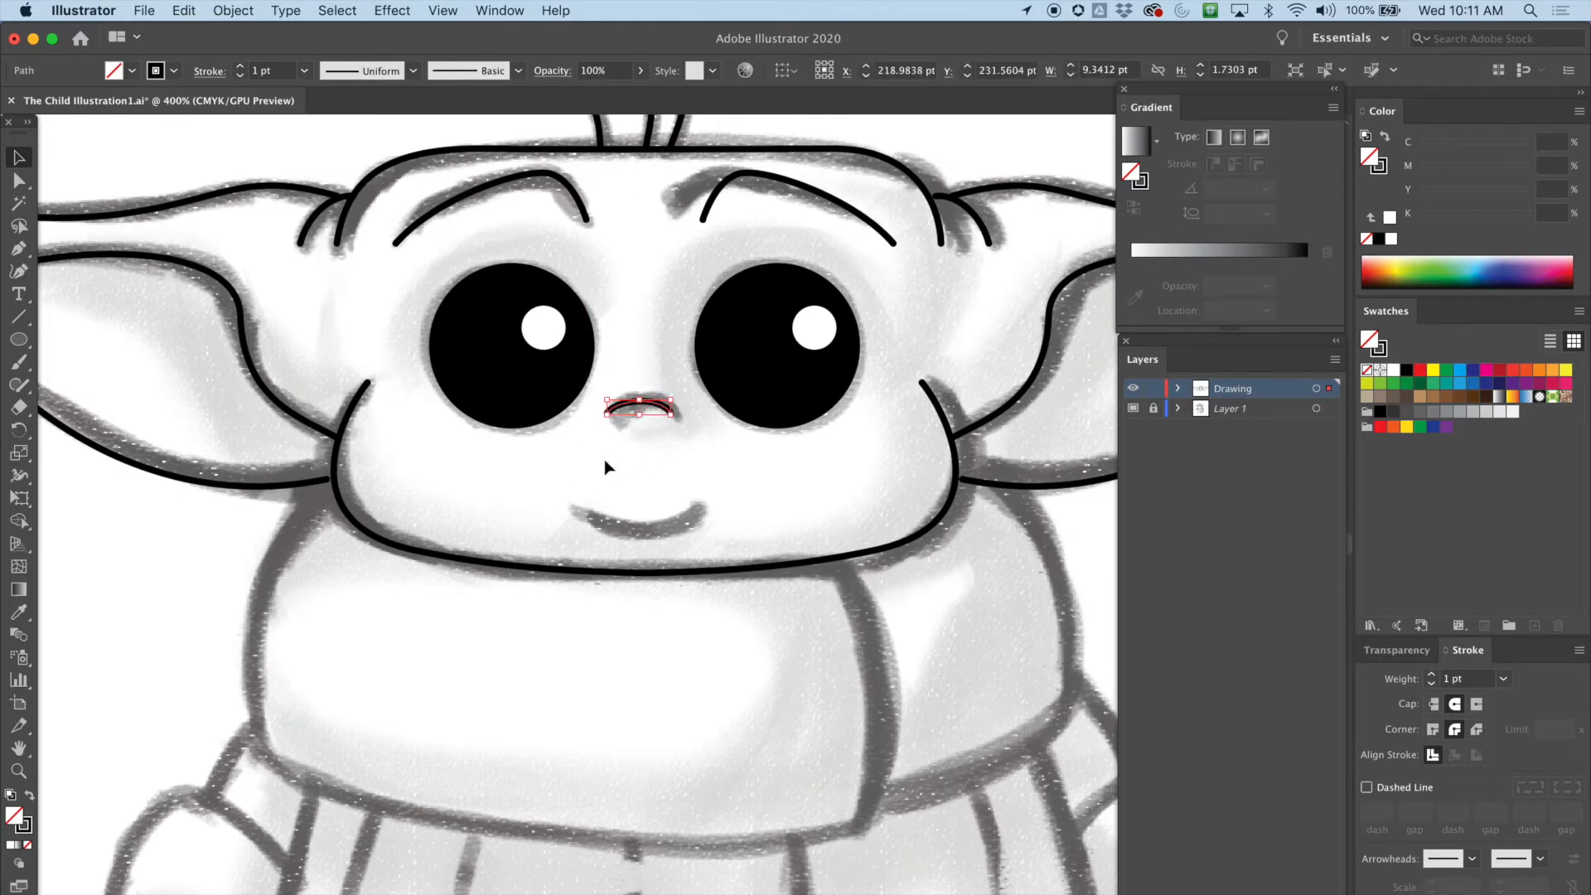
Trace the smile under the nose with the Pen tool
click(18, 248)
drag(565, 495, 607, 534)
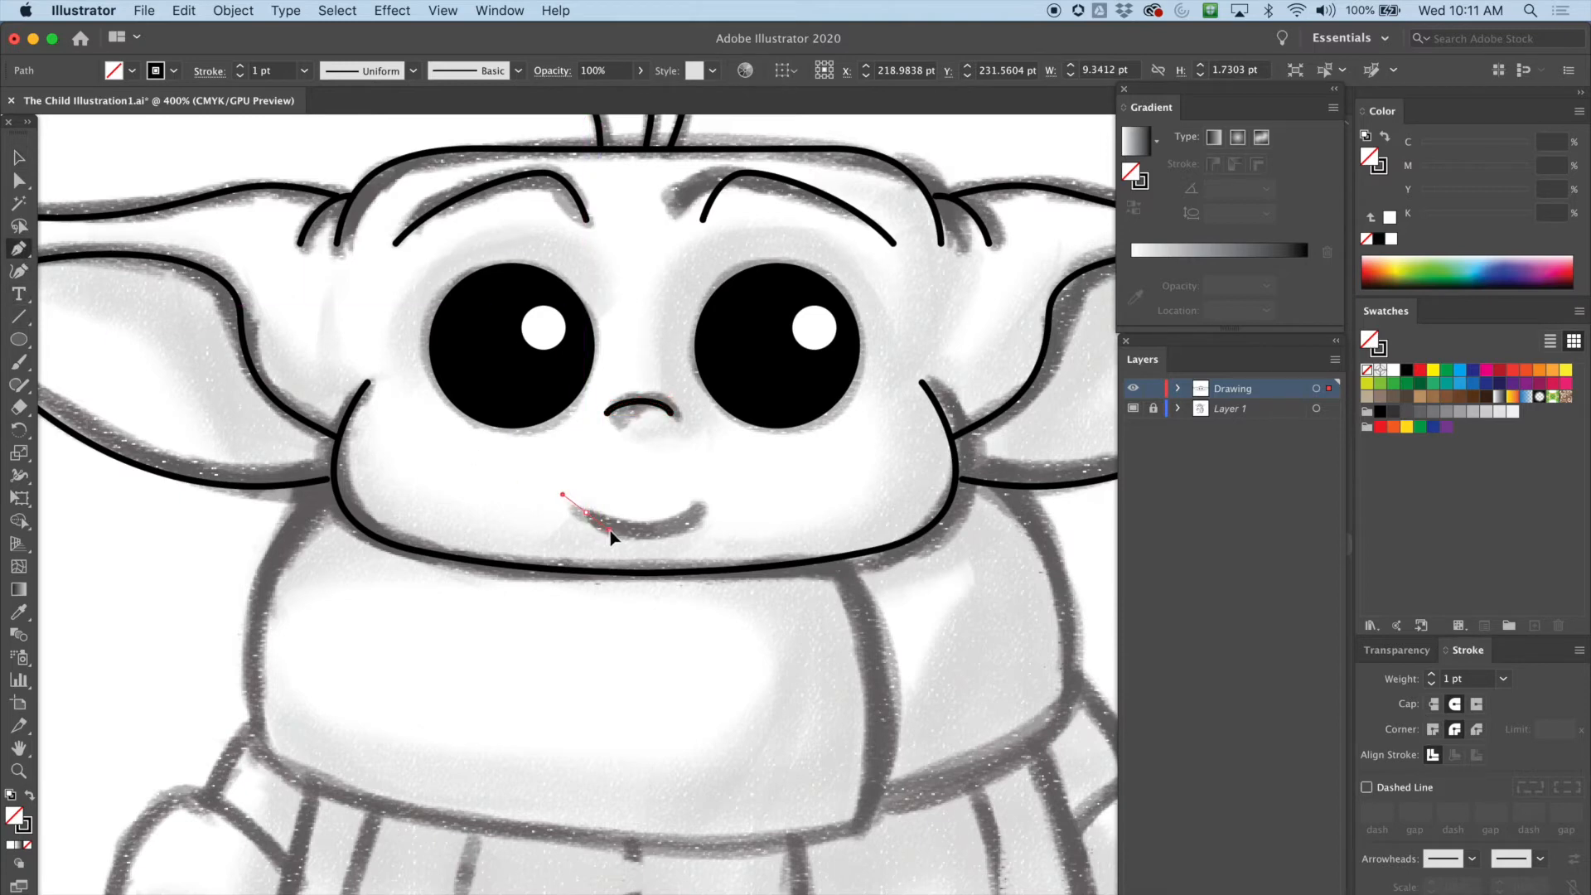
drag(607, 528, 608, 529)
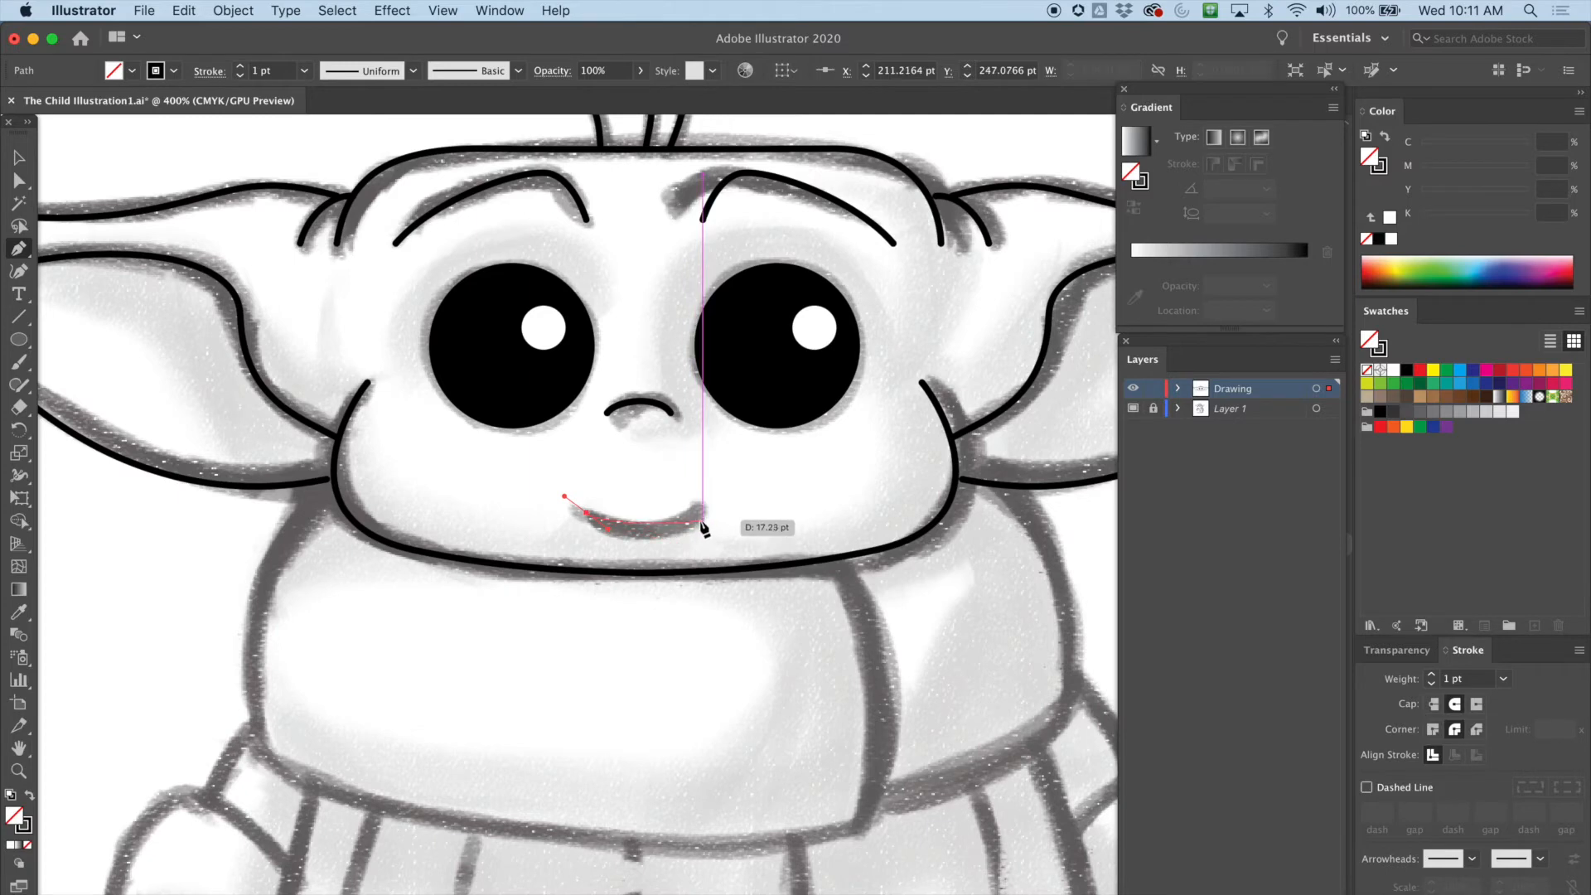
drag(703, 514, 722, 499)
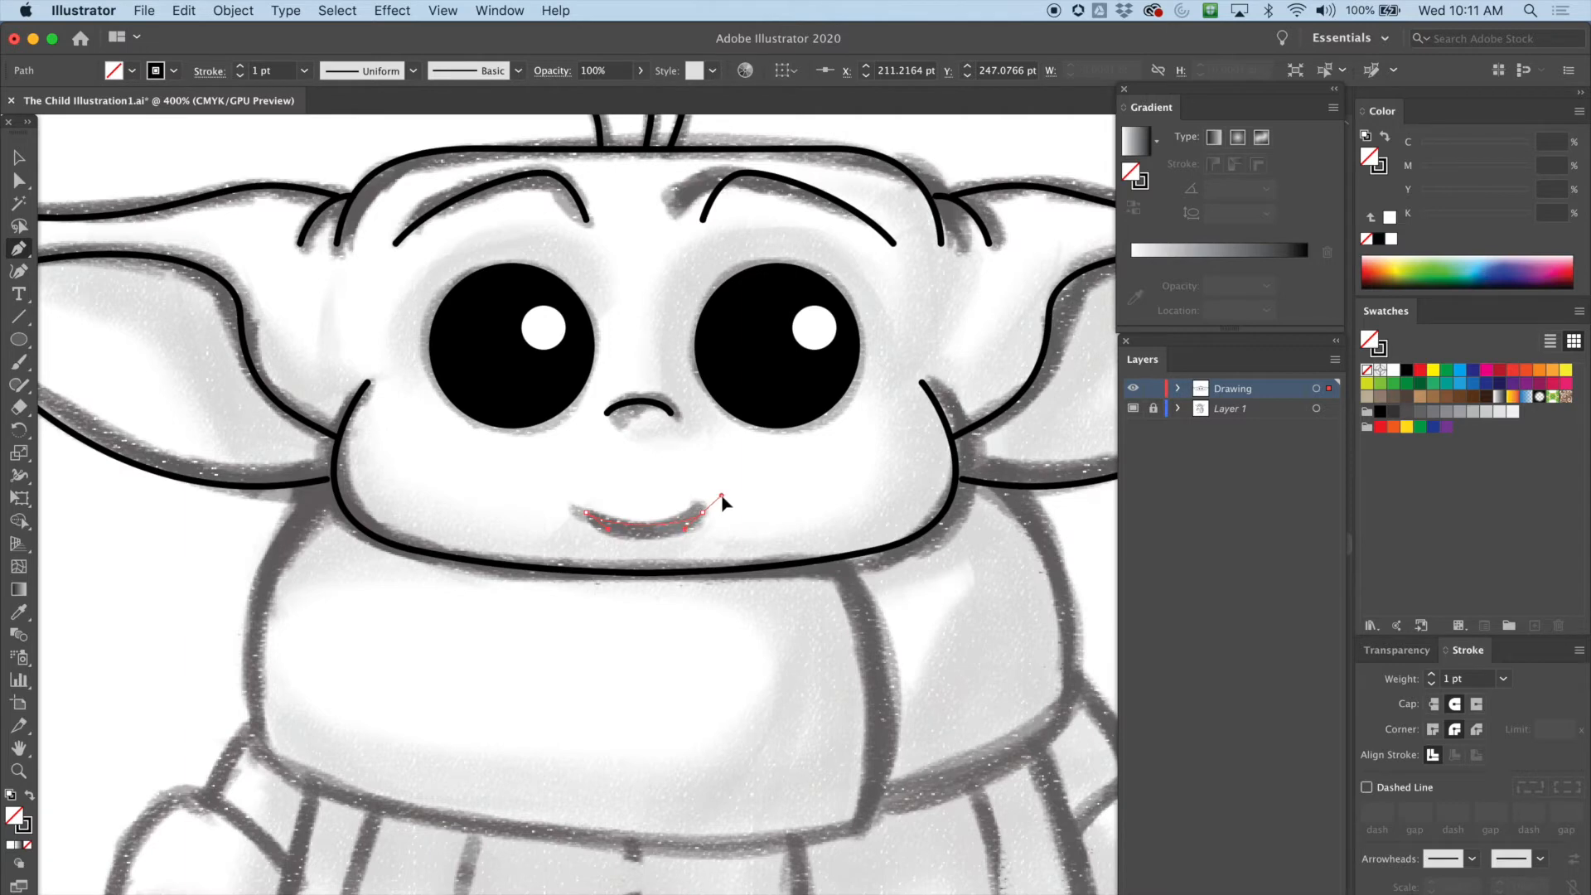
drag(723, 501, 724, 498)
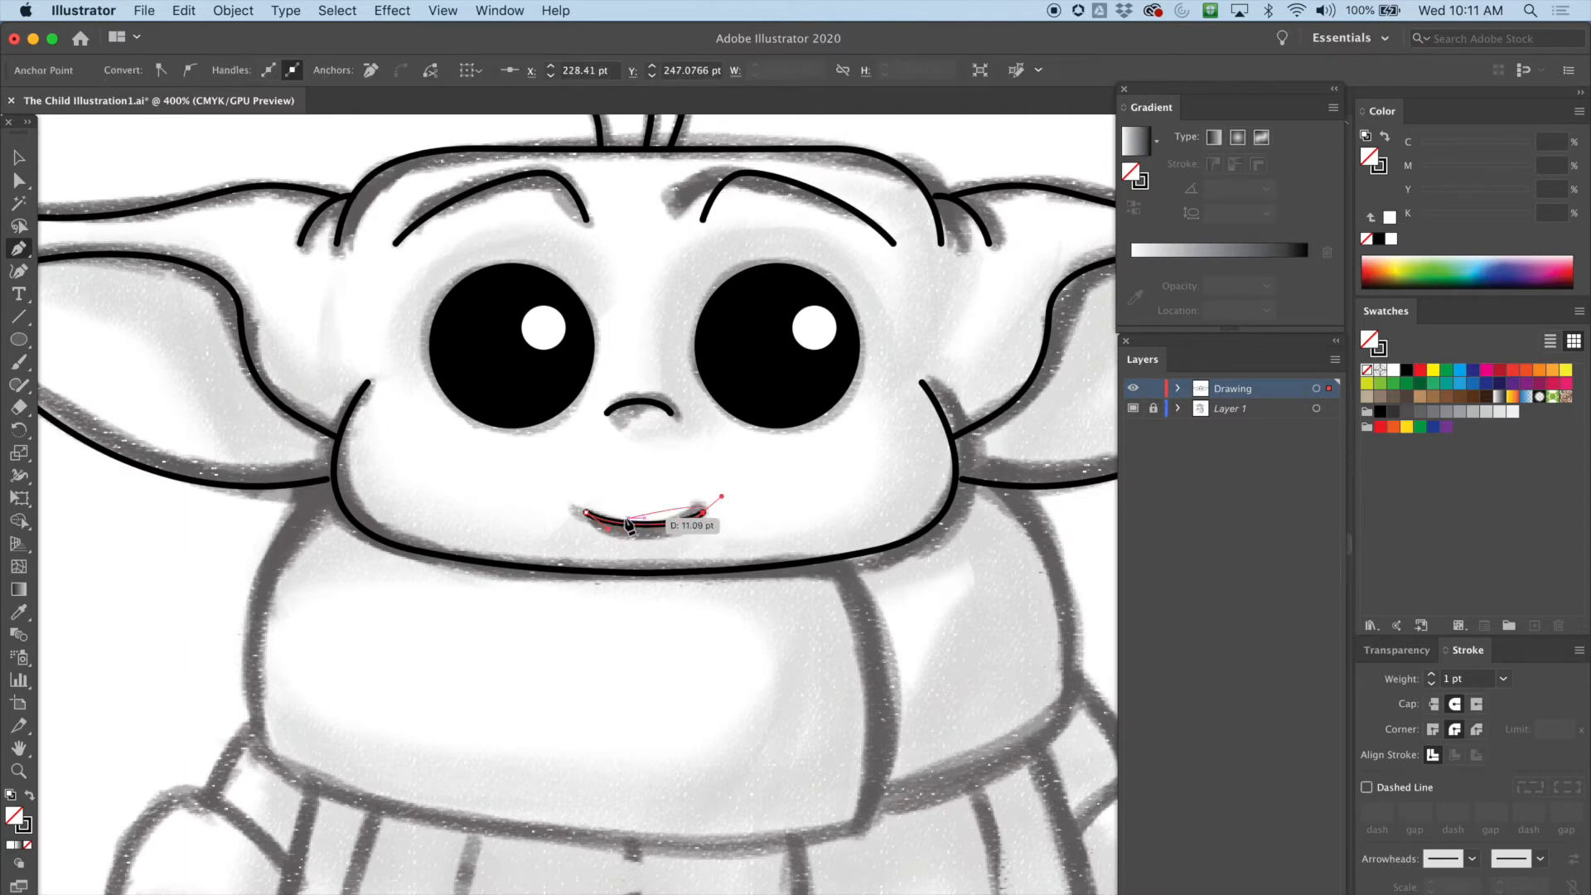
Drag the smile's right end anchor with the Direct Selection tool to reshape its corner
click(20, 181)
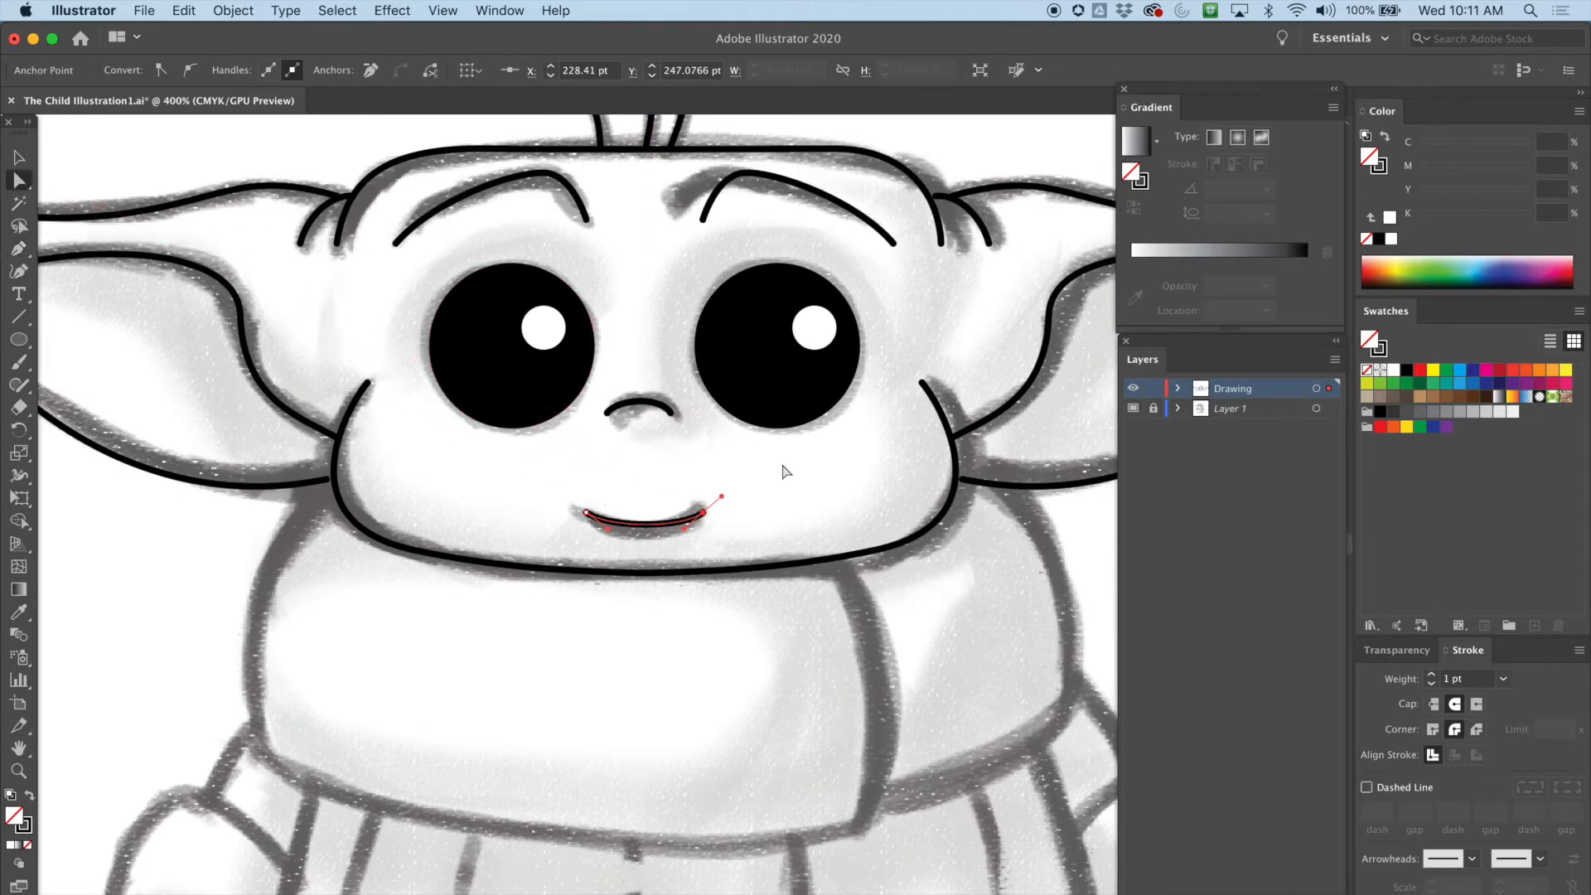
click(766, 492)
key(super+equal)
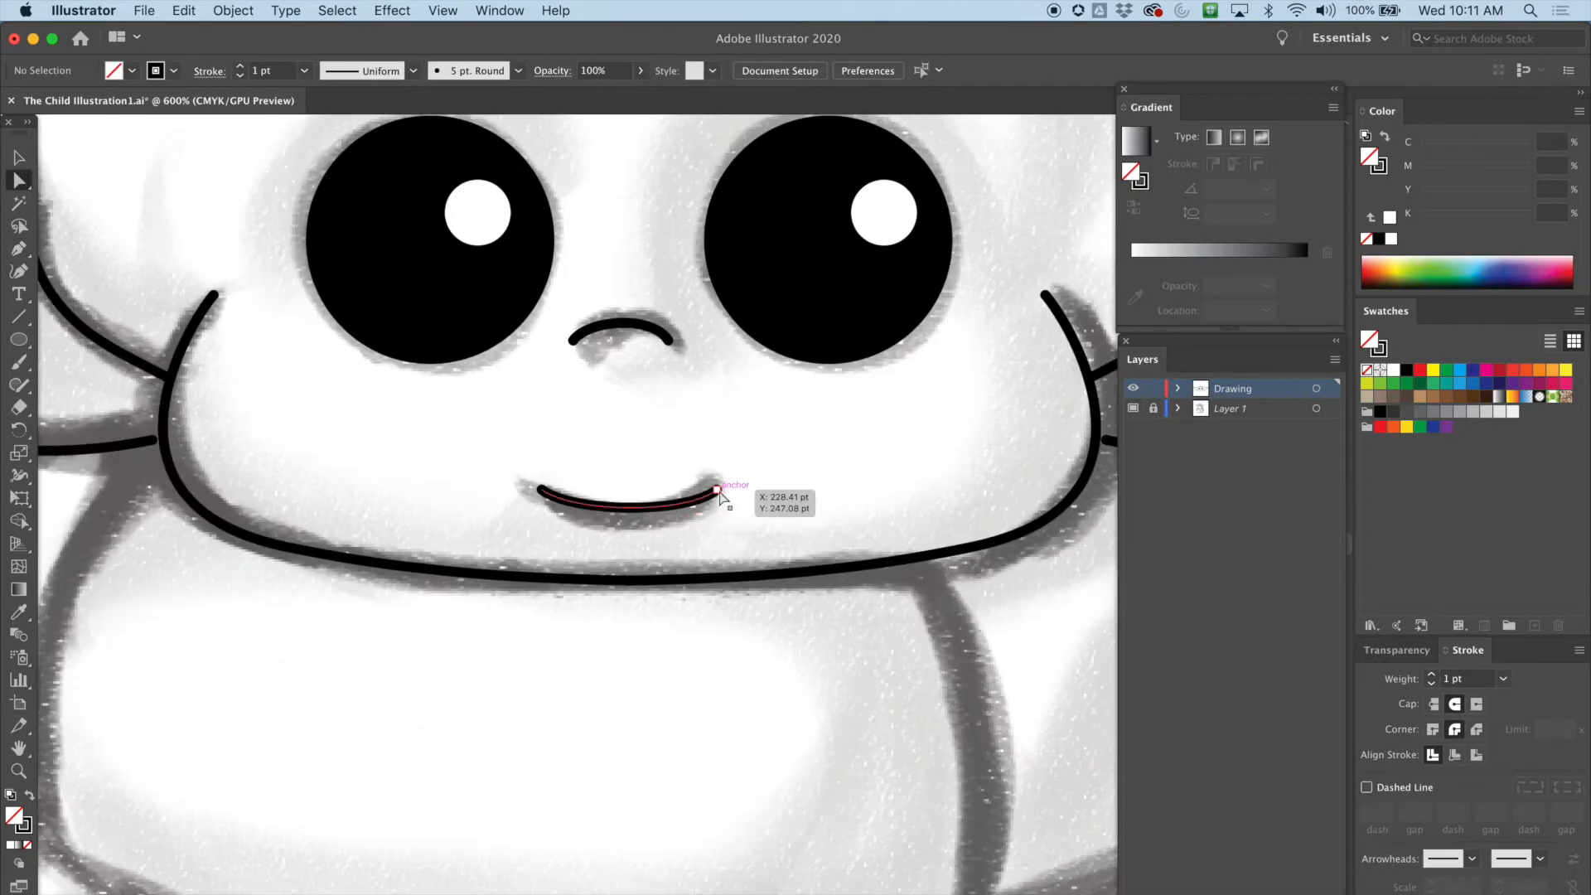
drag(717, 492, 700, 543)
key(super+minus)
key(super+minus)
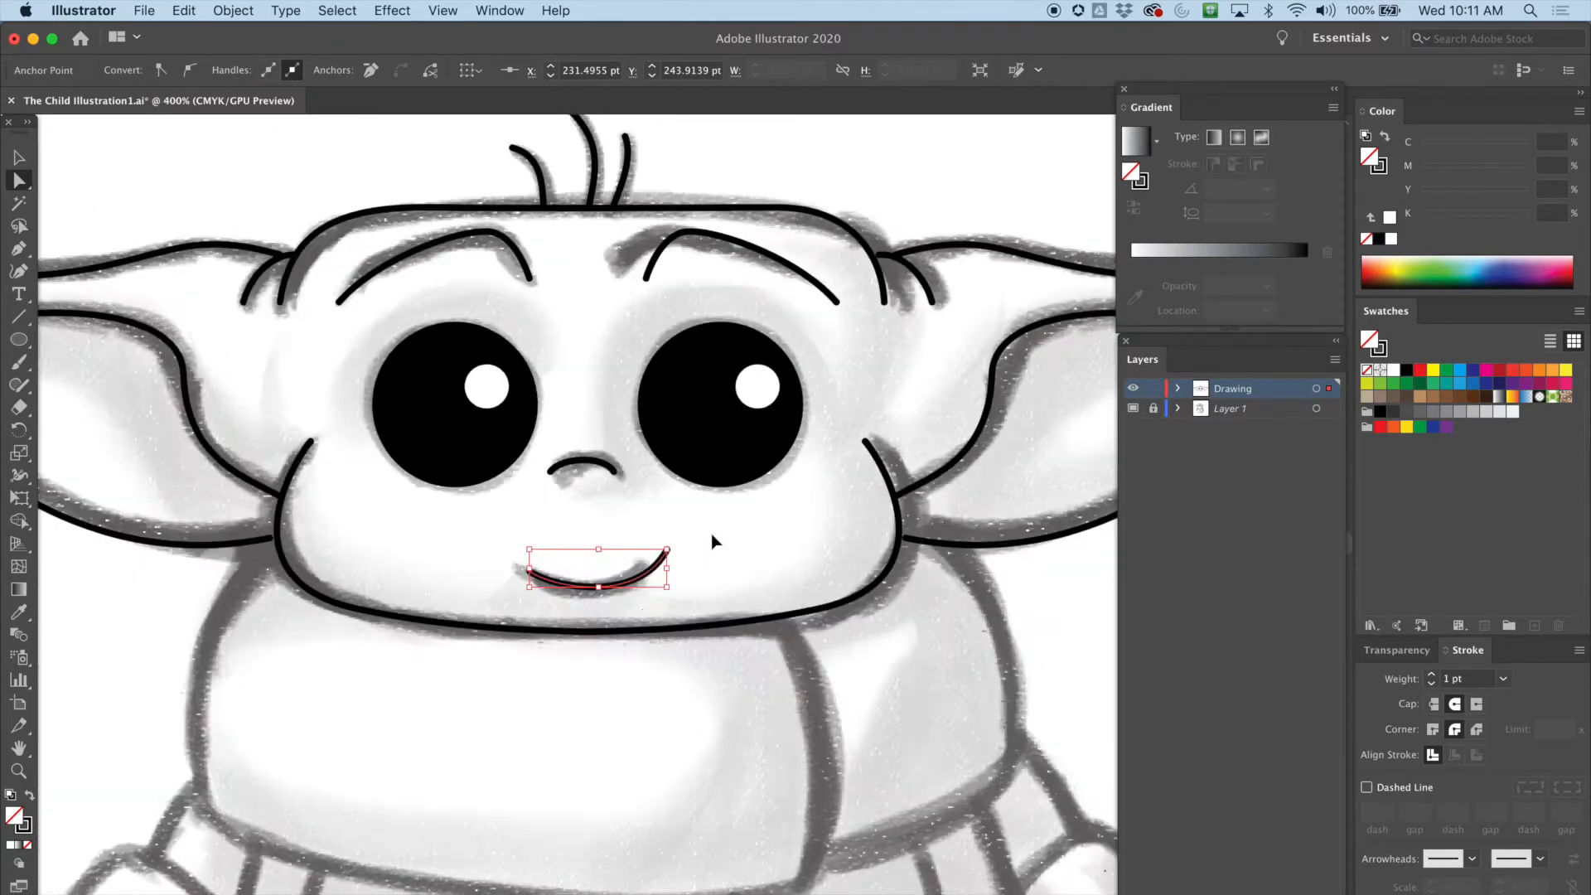
Nudge the smile's left end anchor, toggling the template layer's visibility to compare against the sketch
click(732, 540)
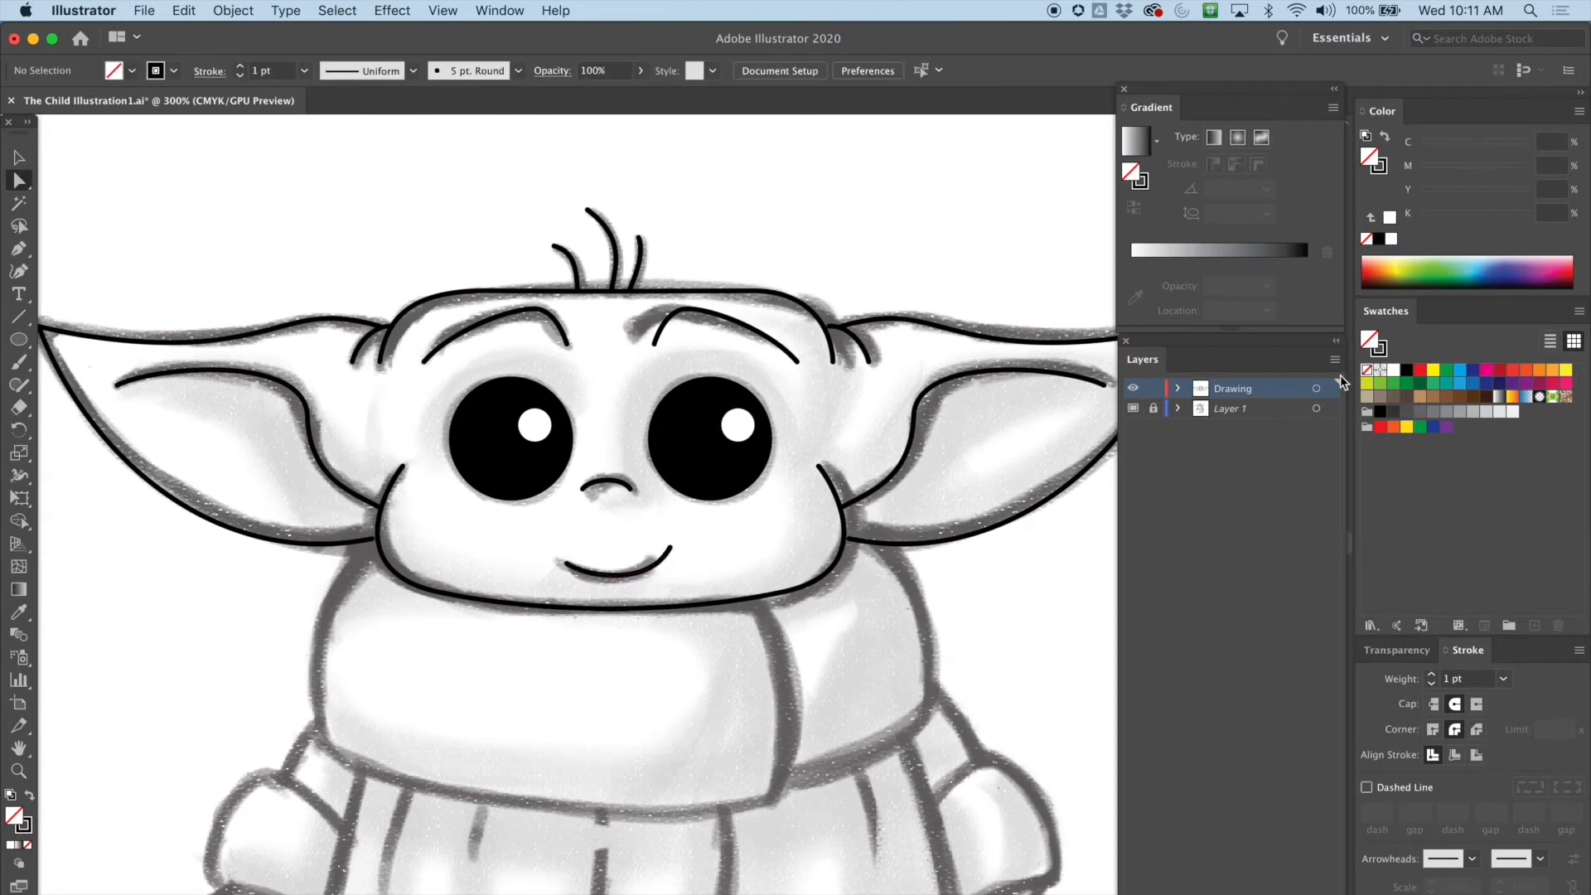
click(1137, 408)
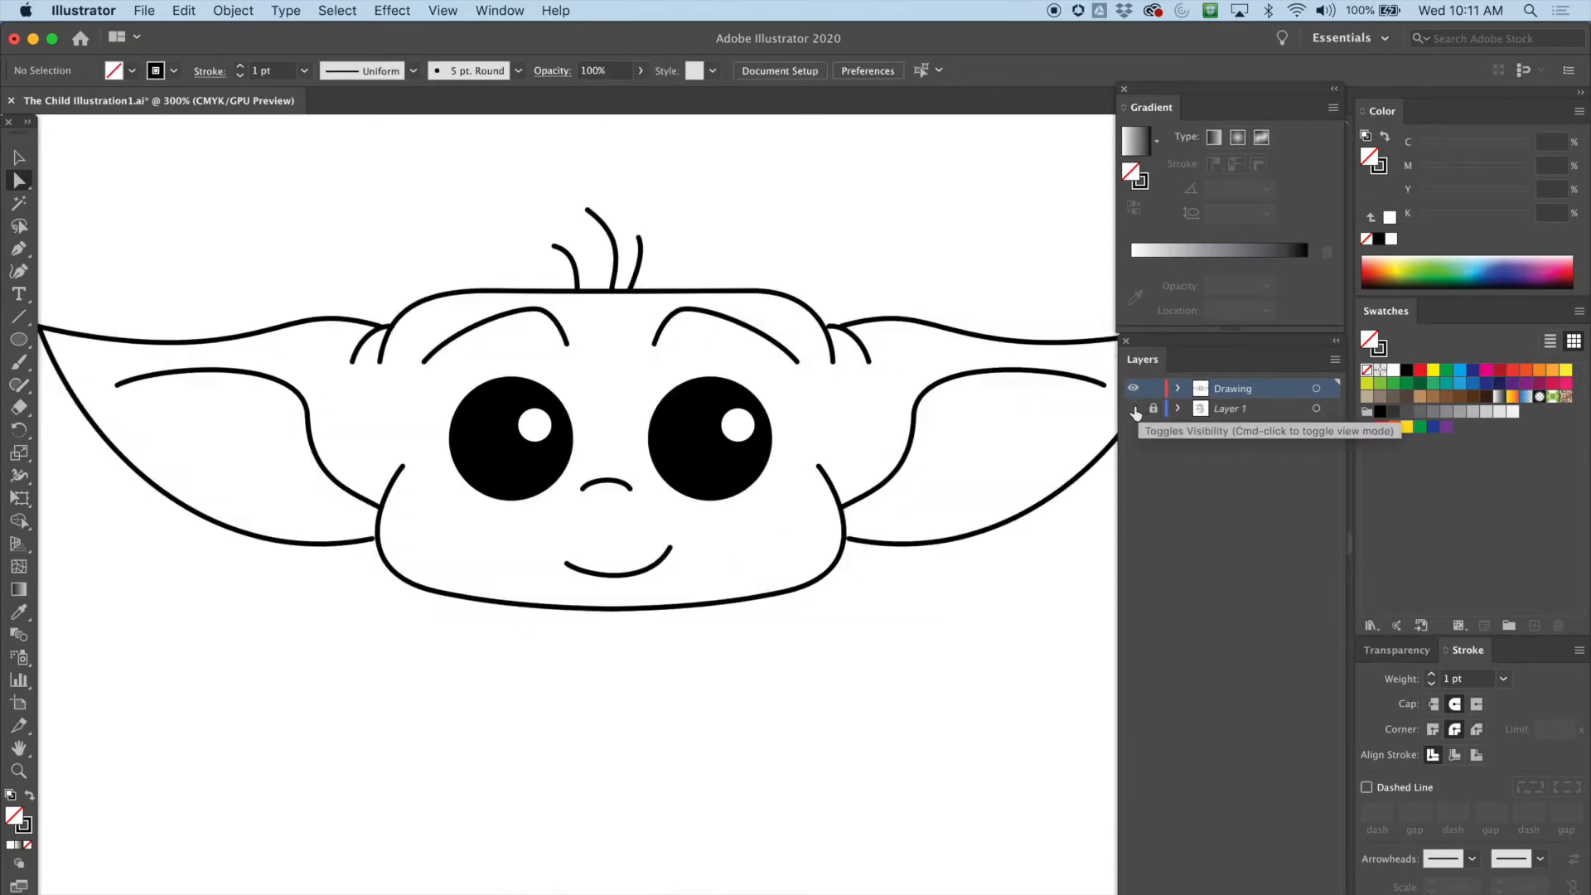
click(1134, 408)
click(645, 570)
click(568, 564)
drag(567, 565, 577, 572)
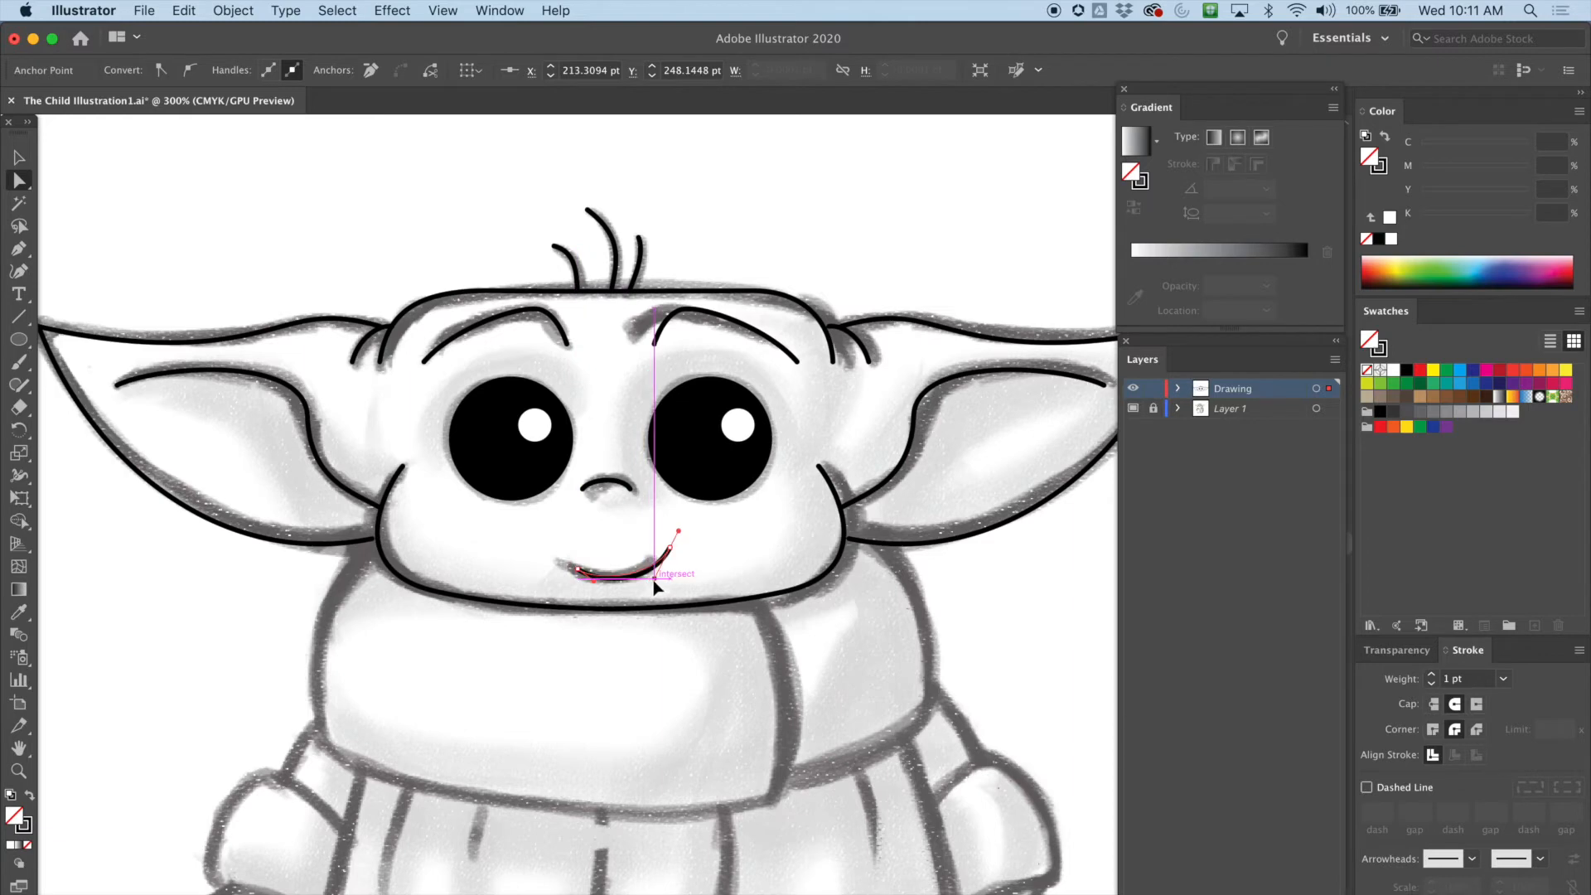
click(669, 547)
click(1034, 611)
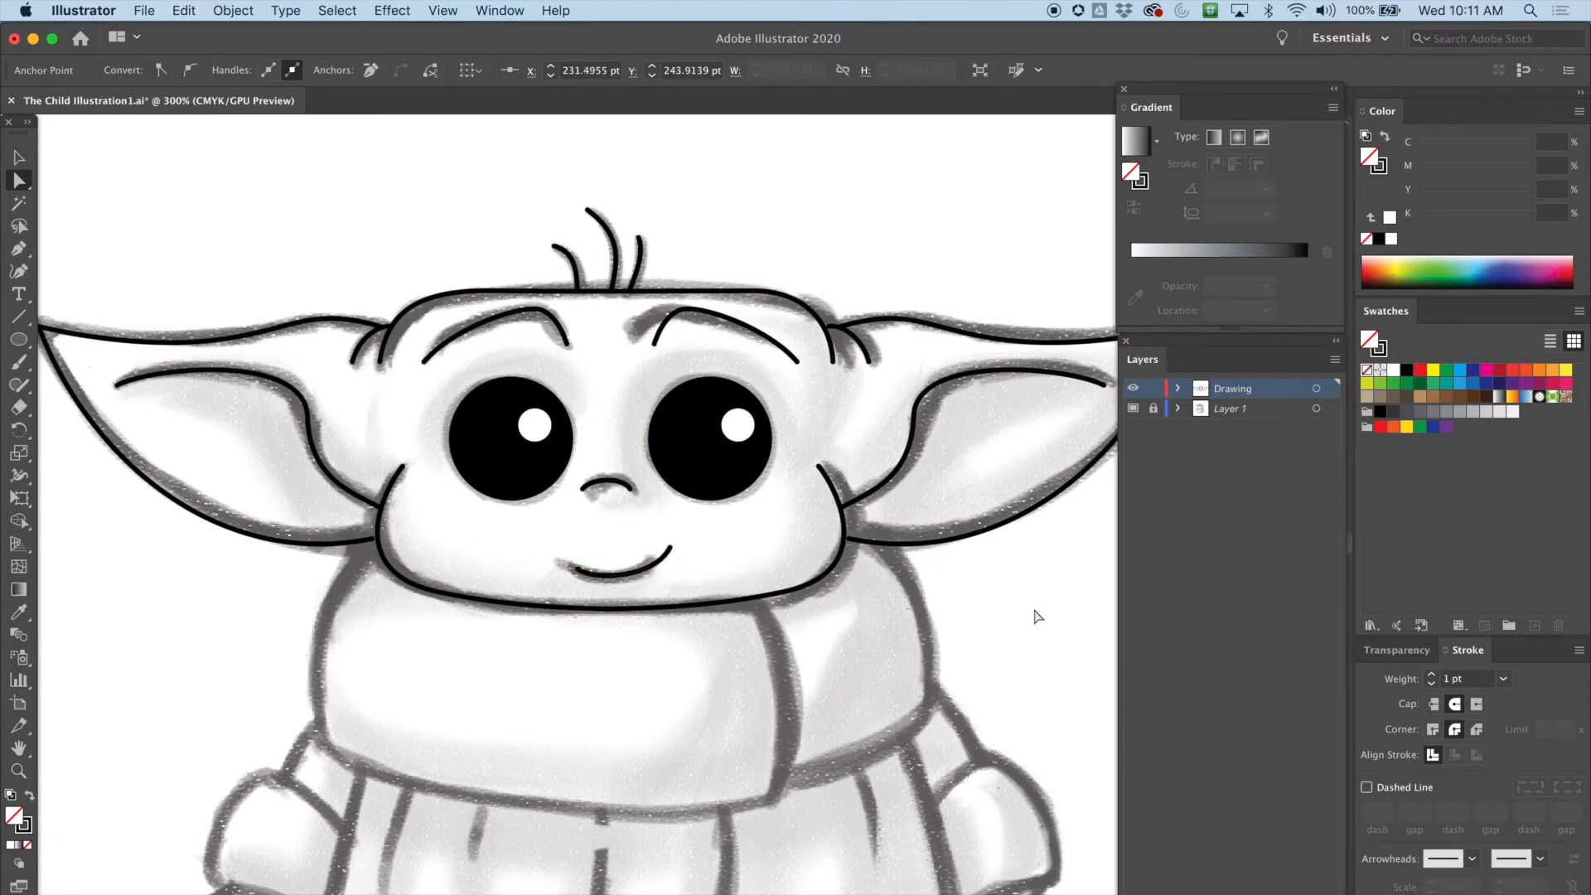
click(1133, 409)
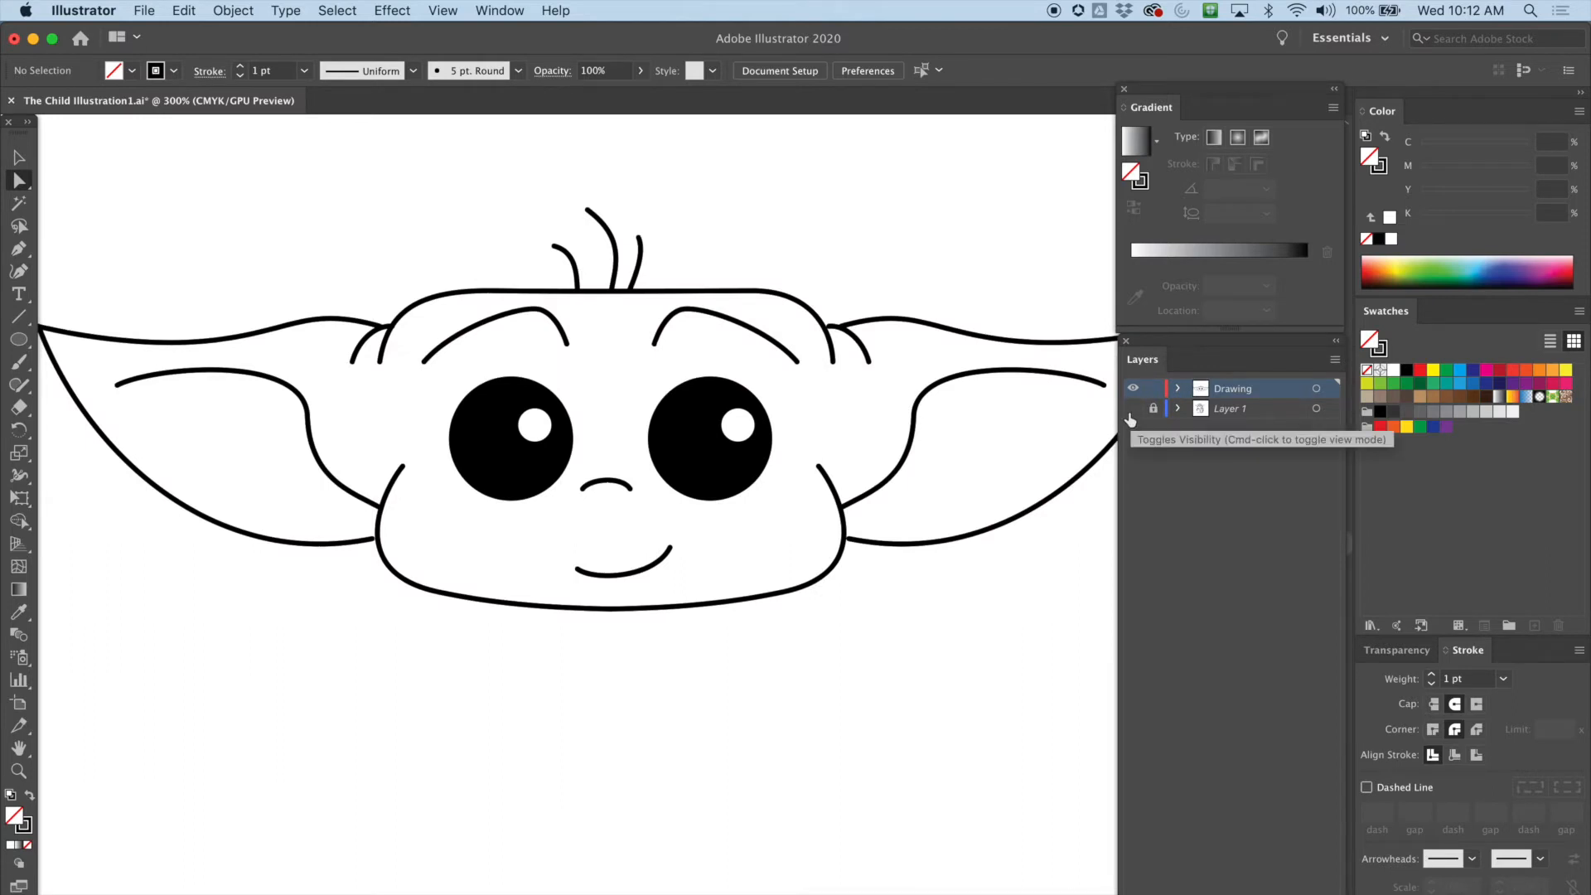
key(super+z)
key(super+z)
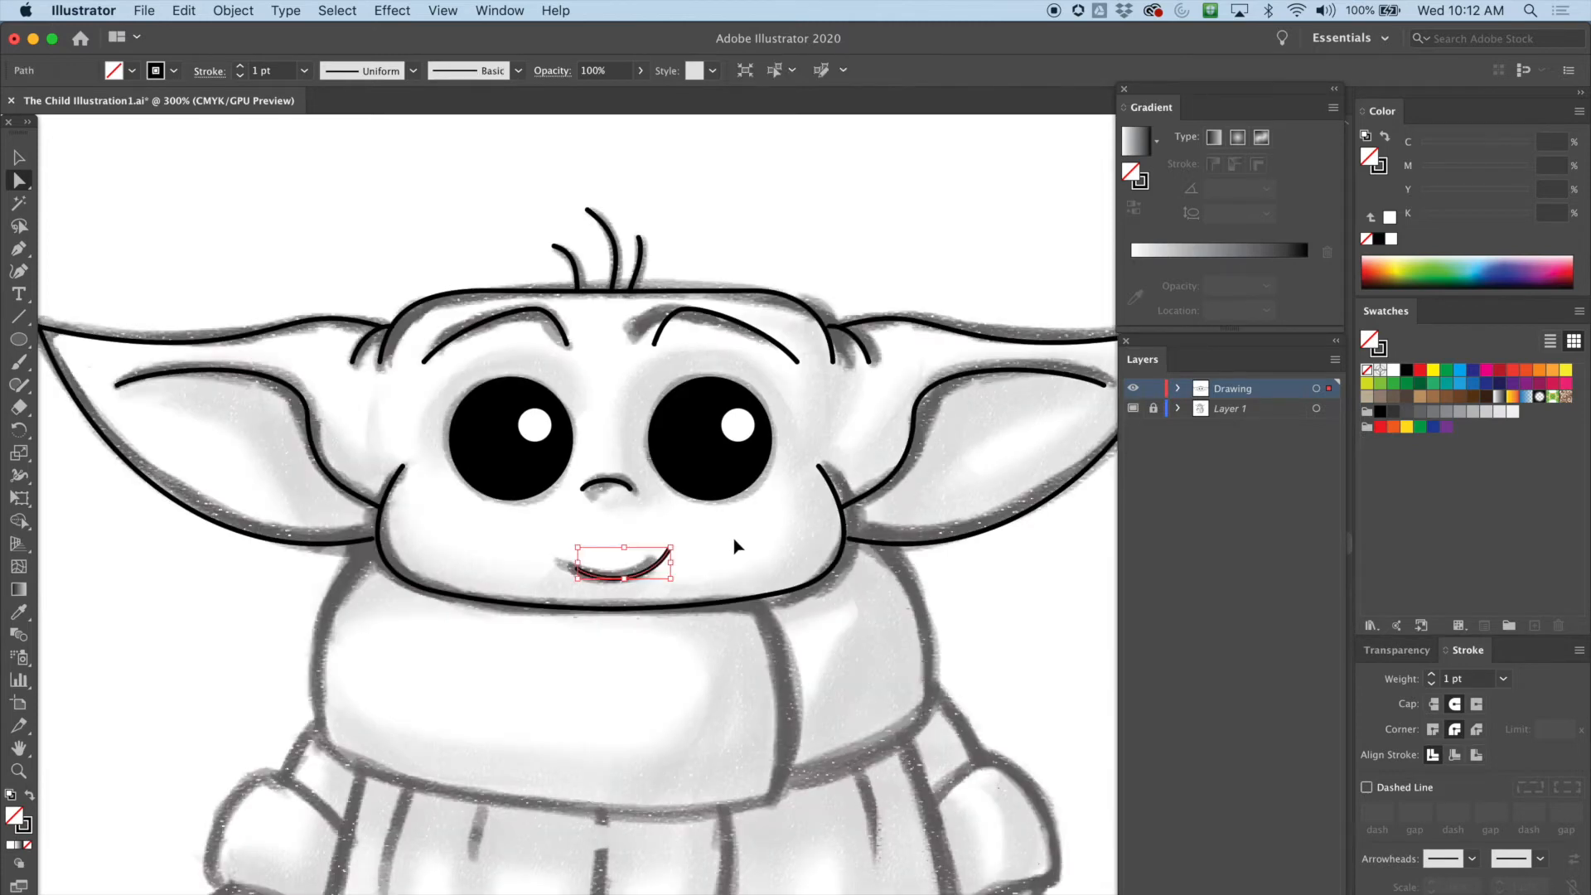
Try reshaping the smile's curve by dragging its left anchor and handles with the template hidden
click(1132, 389)
click(1133, 389)
click(1132, 409)
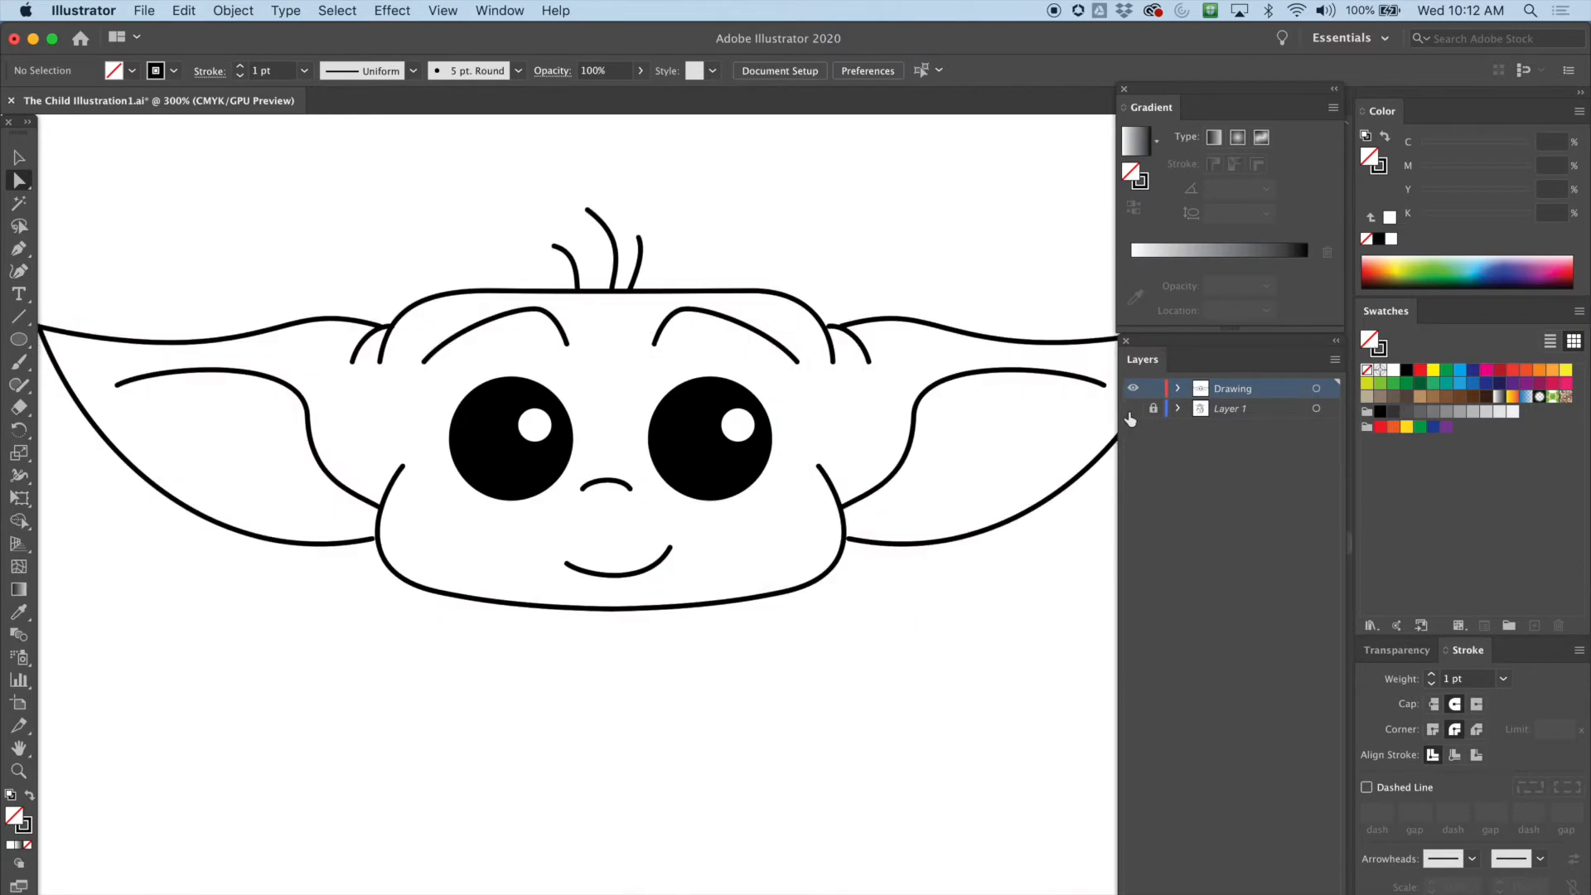
drag(575, 571, 605, 587)
click(650, 589)
click(669, 548)
mouse_move(647, 589)
mouse_down()
mouse_move(678, 554)
mouse_move(655, 587)
mouse_up()
key(super+z)
click(706, 651)
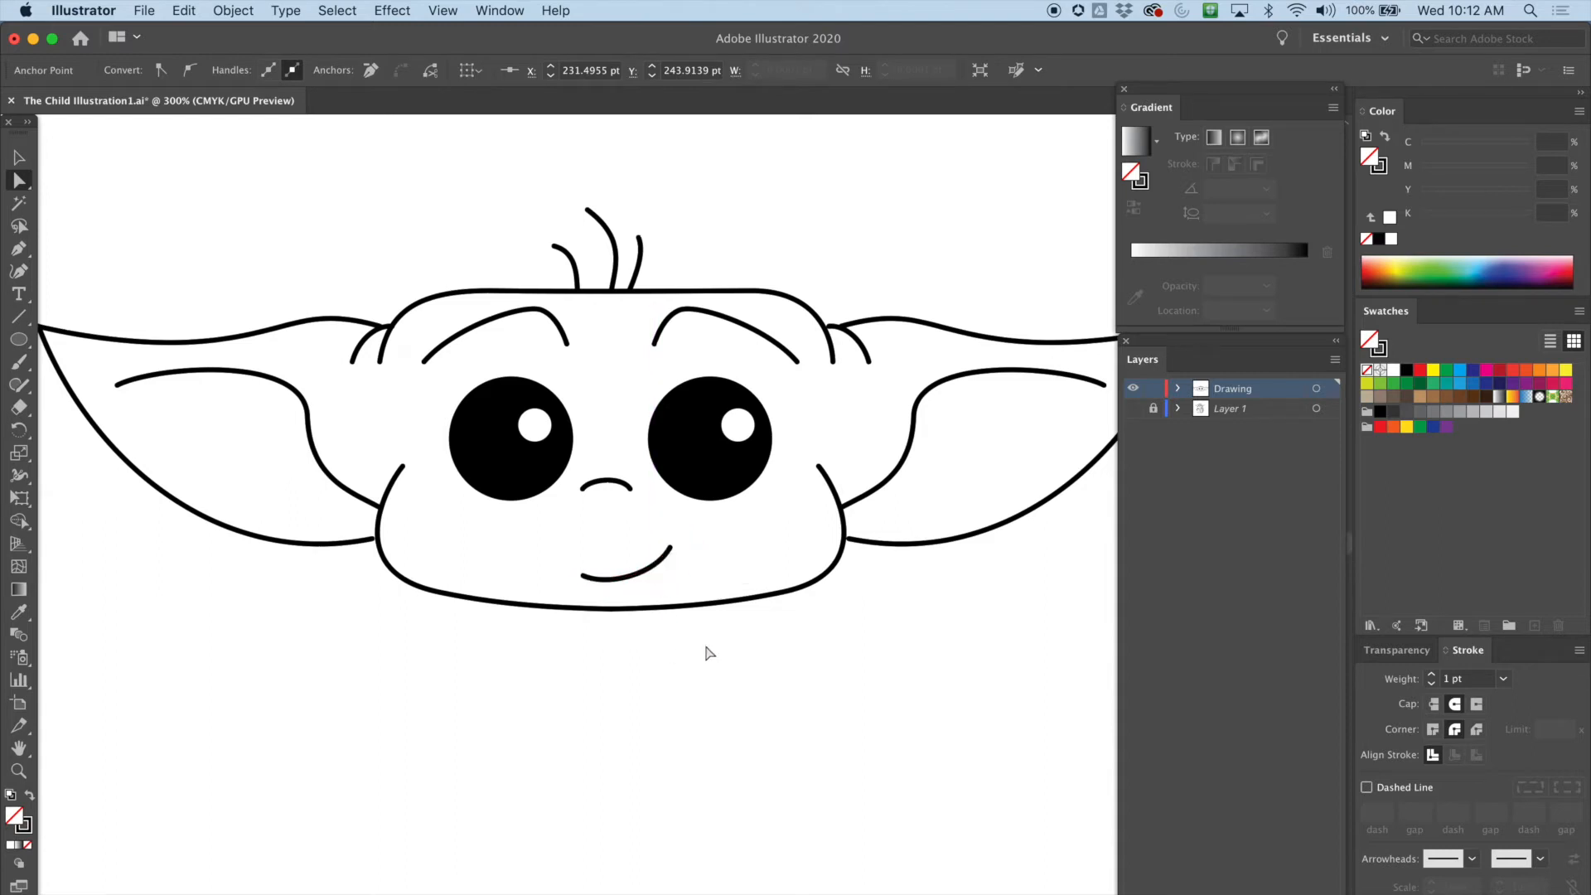
click(1177, 389)
click(1132, 408)
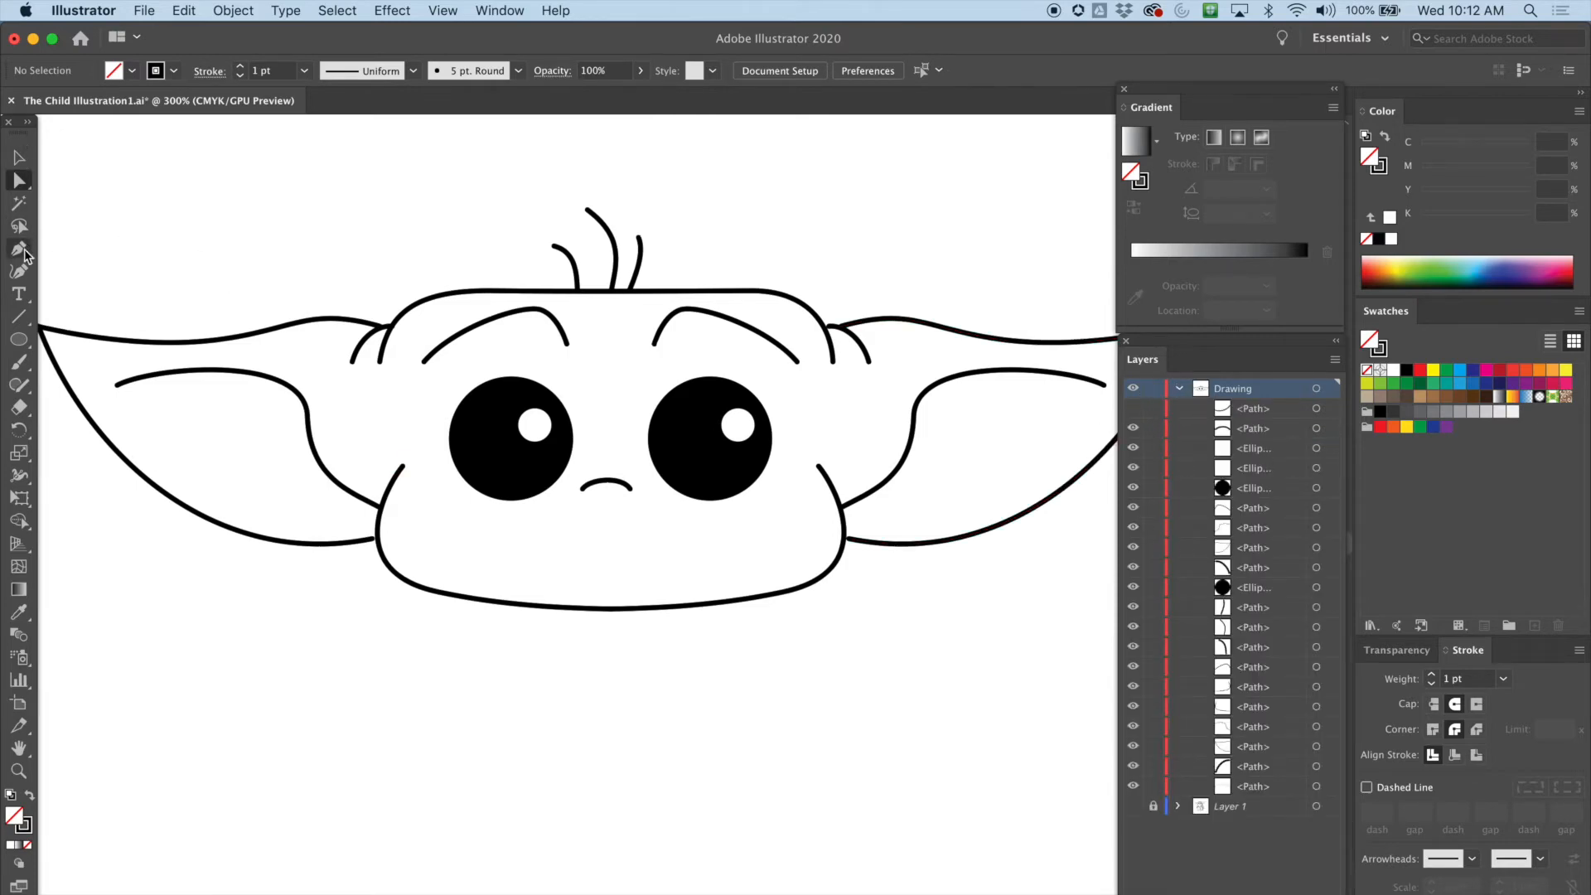
click(22, 321)
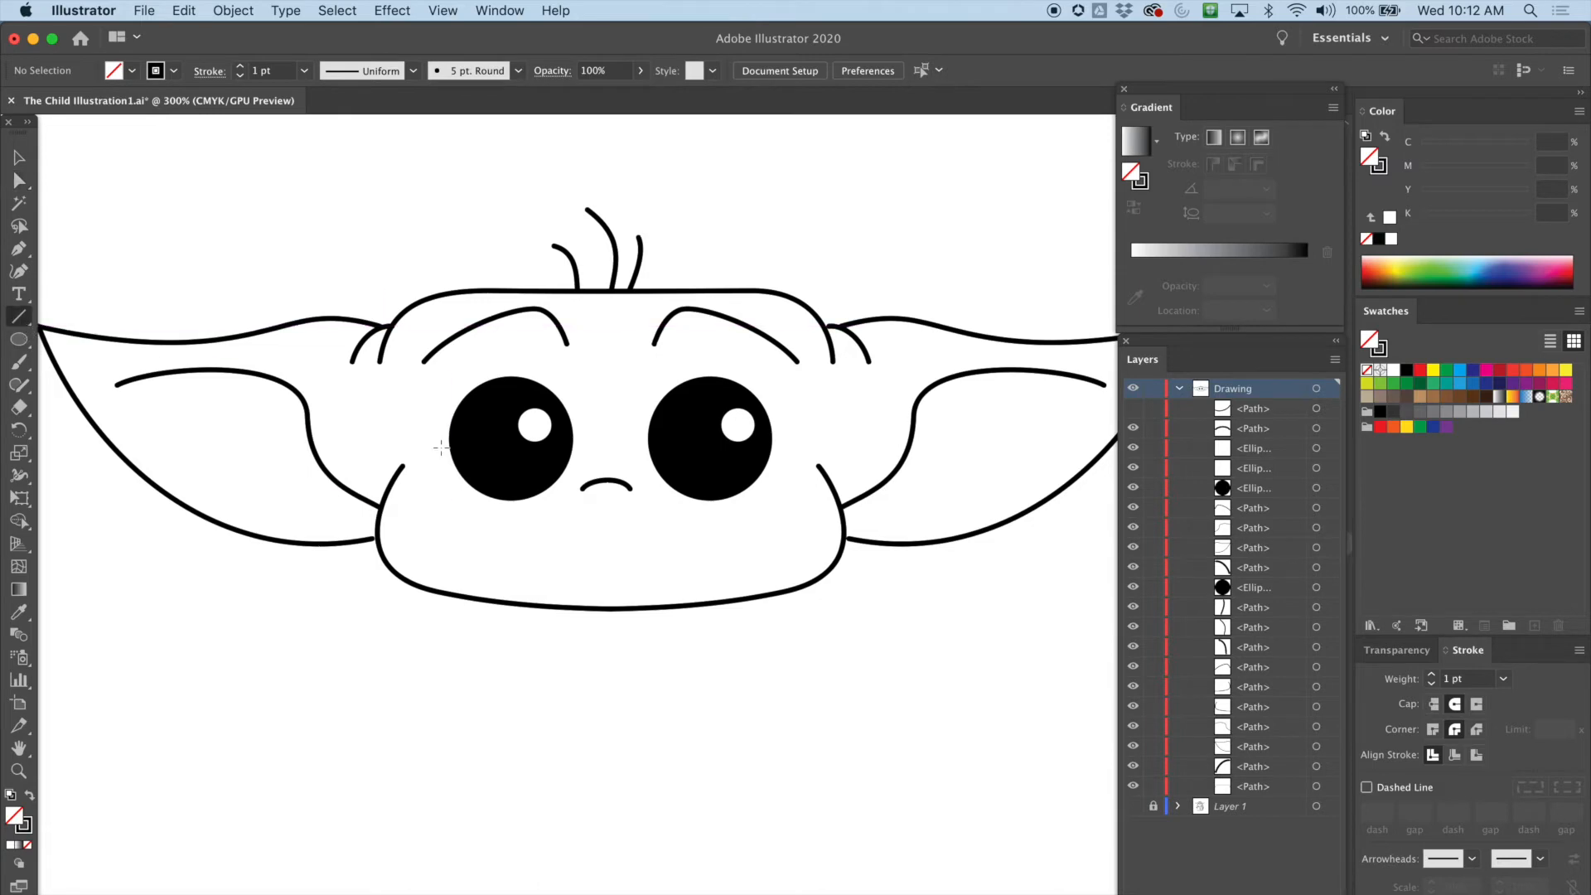
click(20, 253)
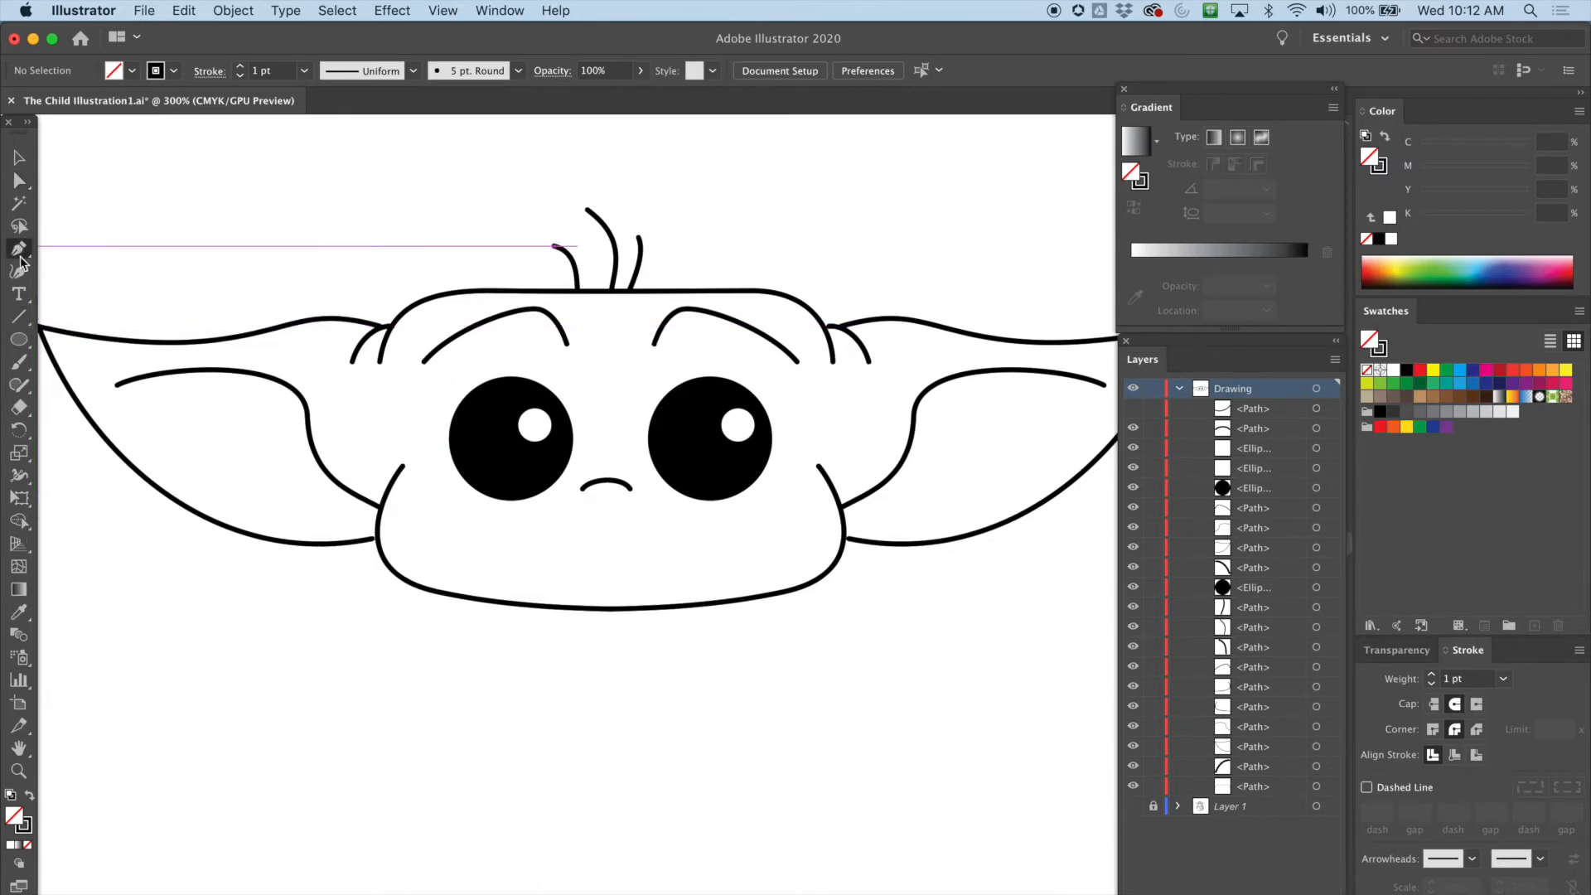
click(550, 547)
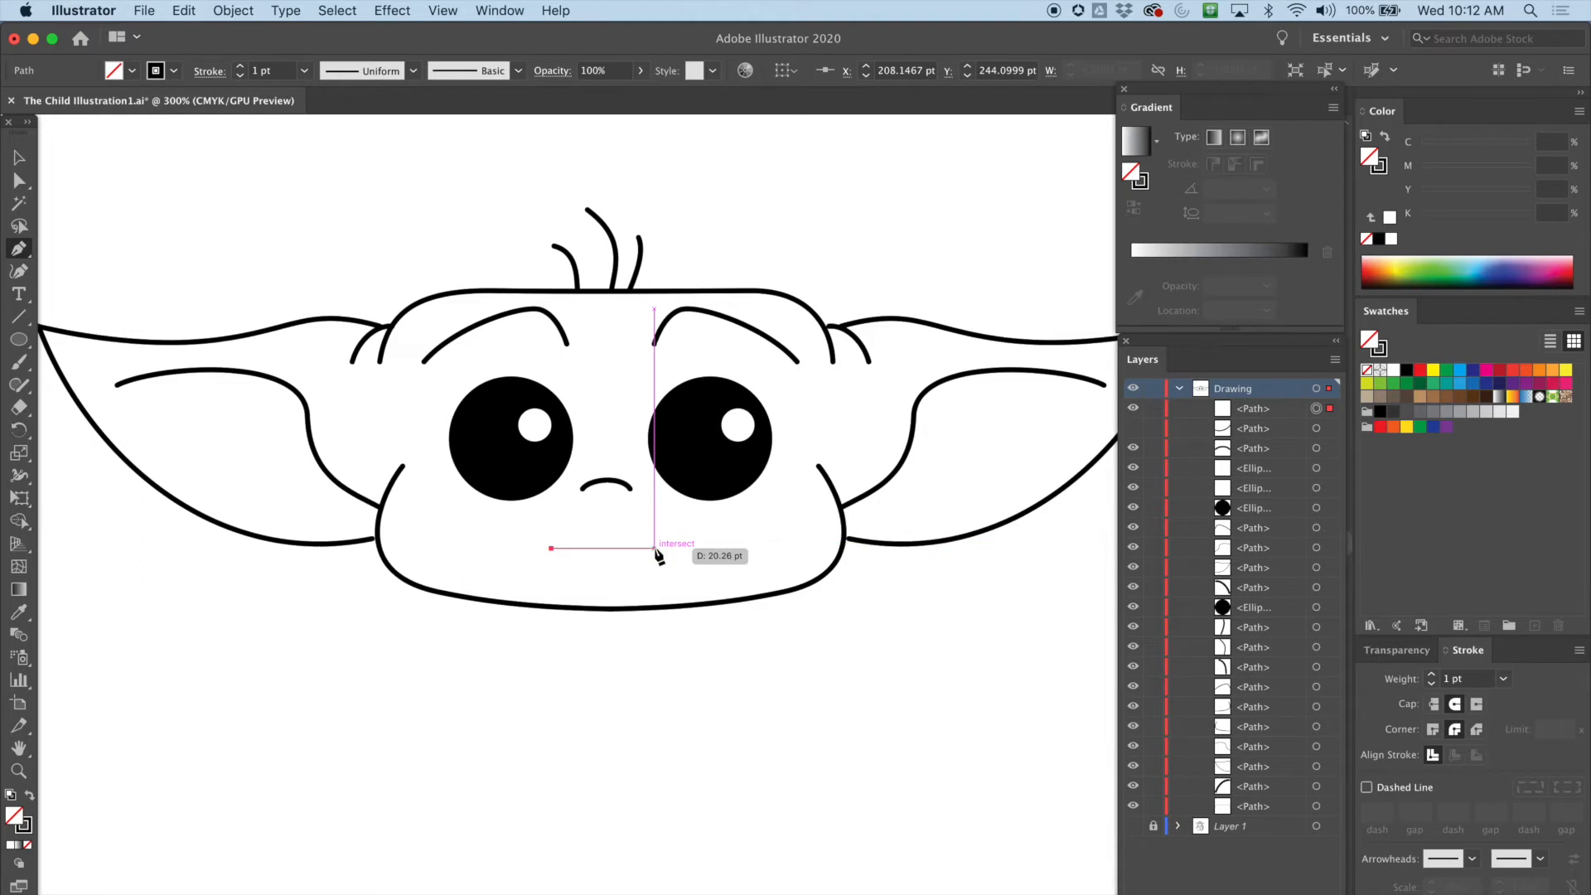
click(655, 548)
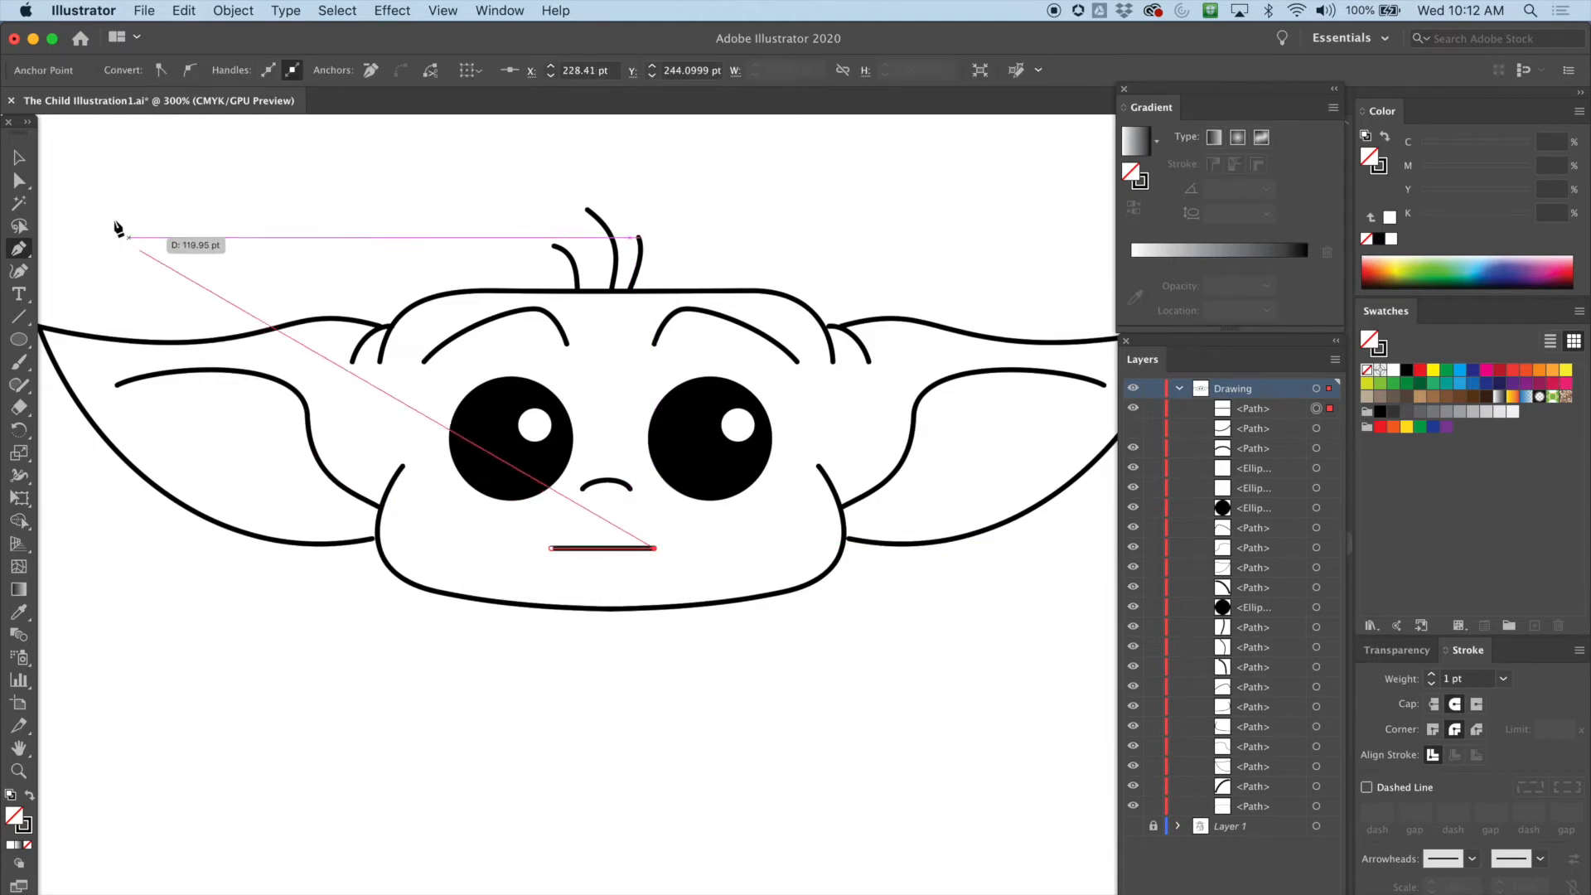
click(19, 158)
click(466, 615)
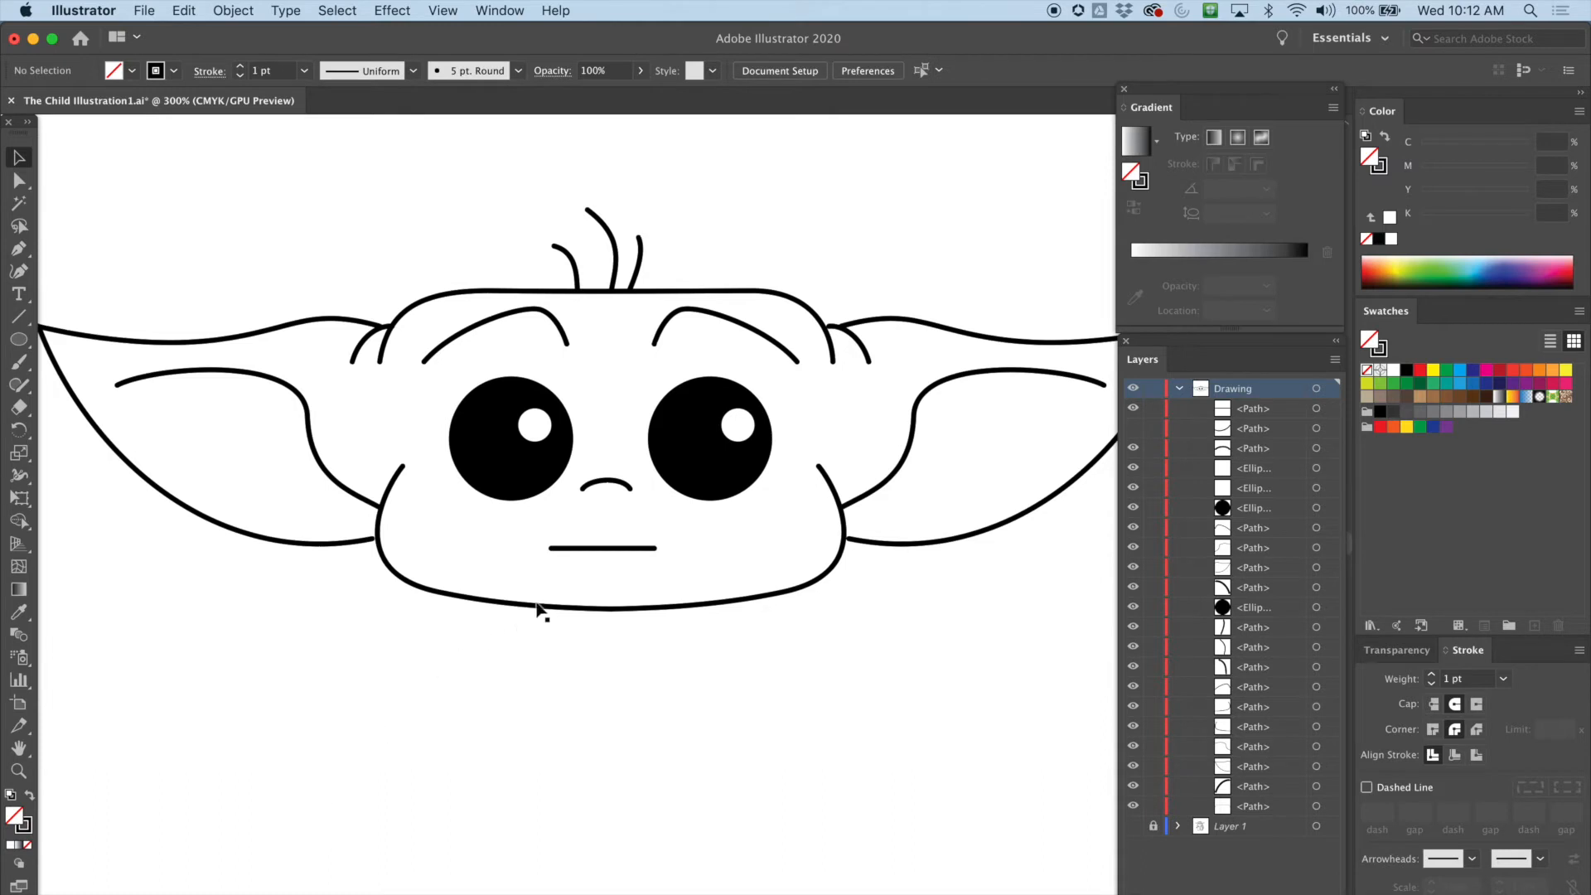
click(605, 549)
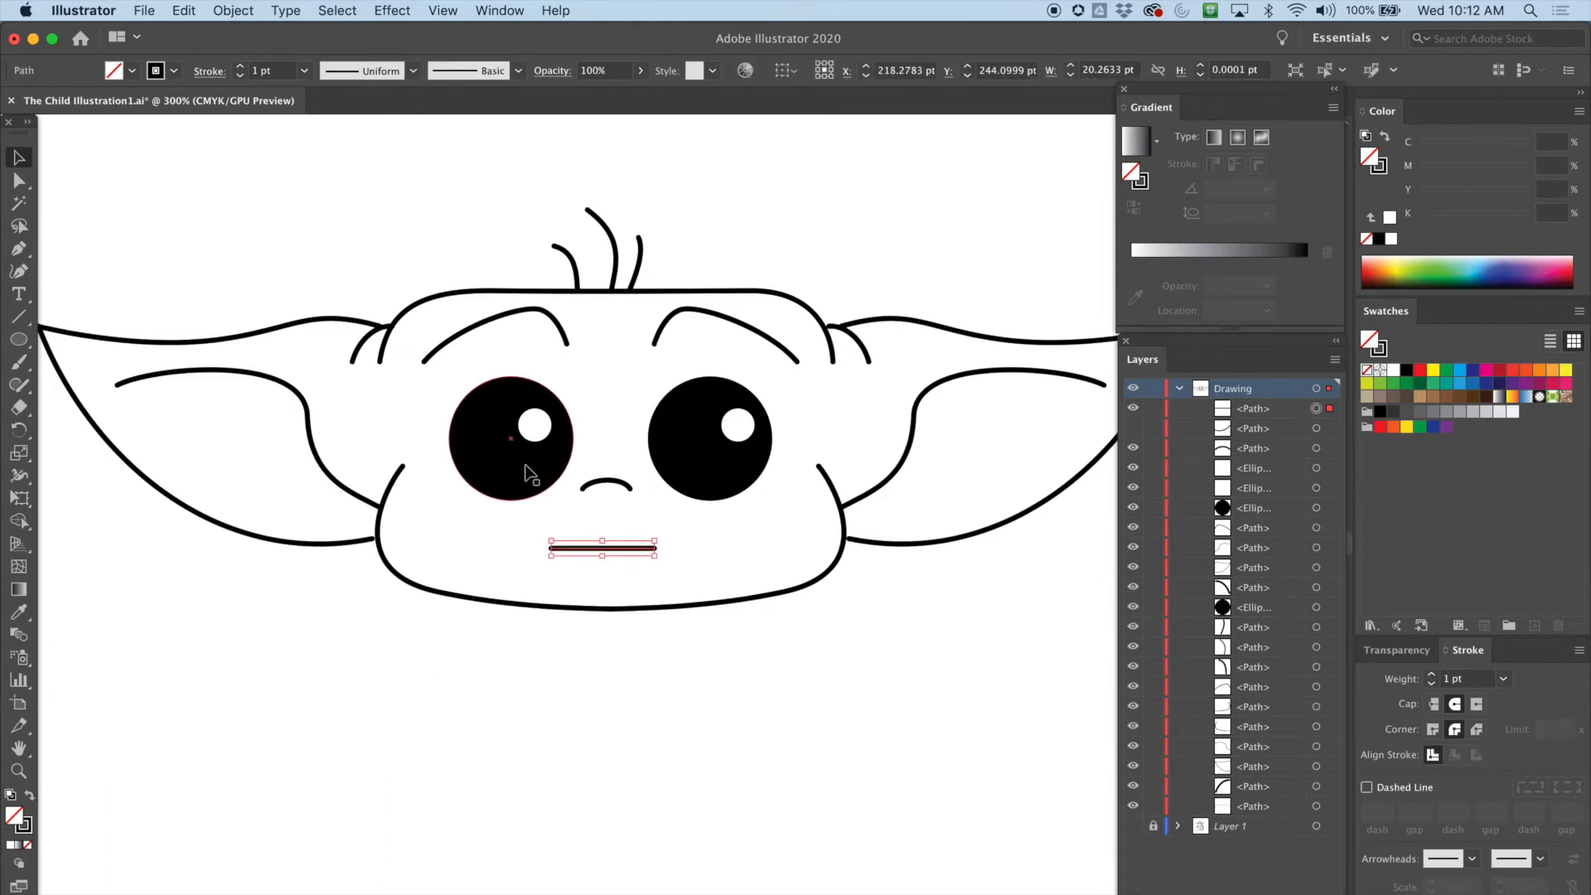
key(Delete)
click(1134, 410)
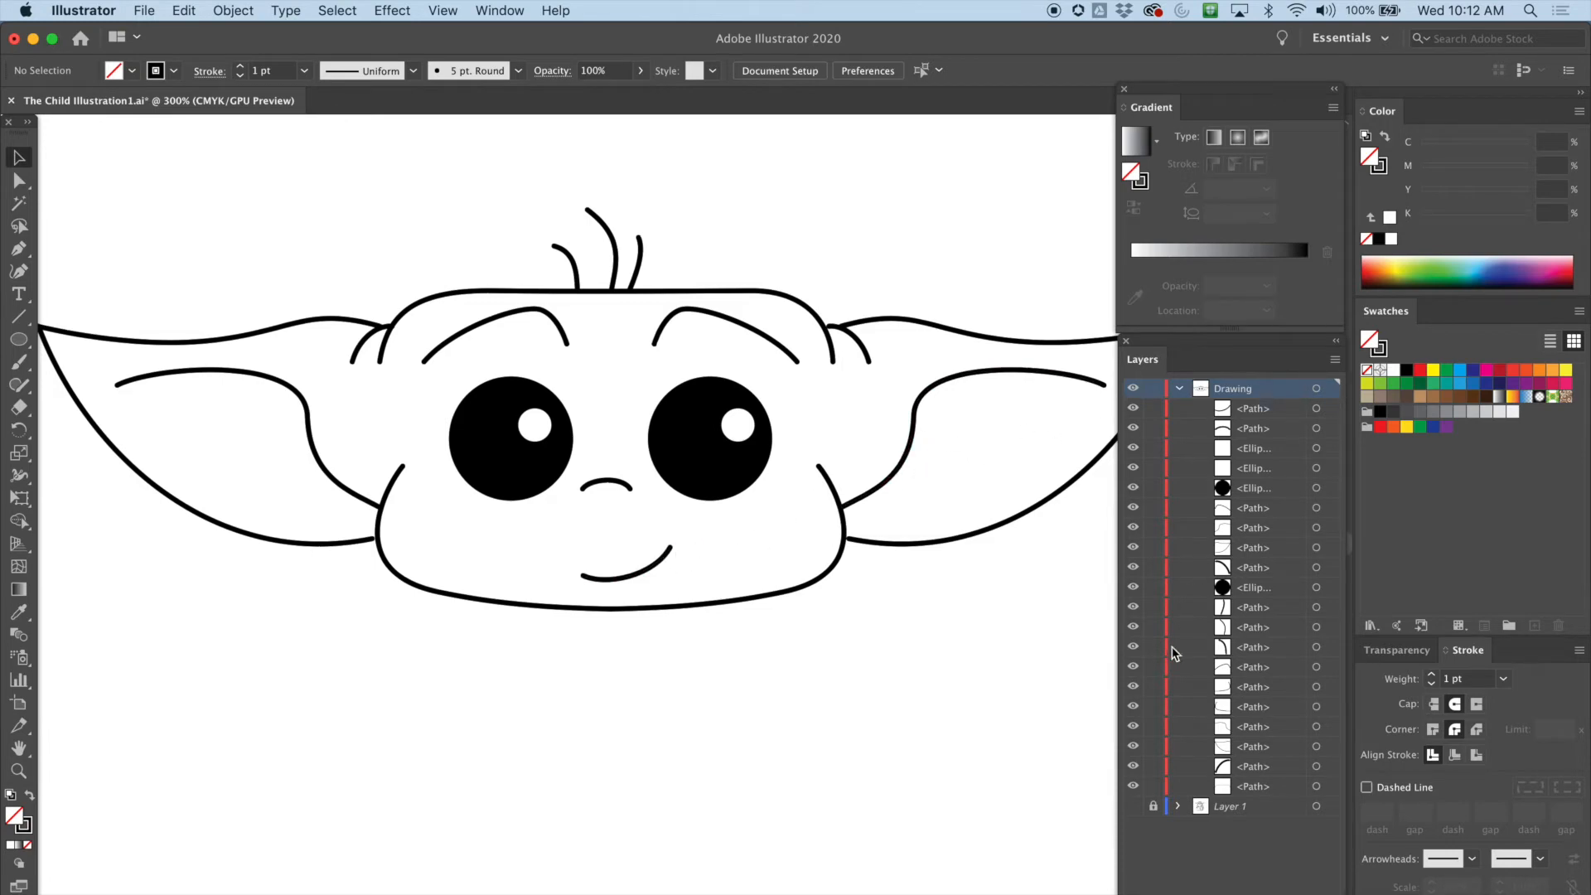
Show the template layer and trace the scarf's left edge from the face down to its lower corner with the Pen tool
click(1134, 806)
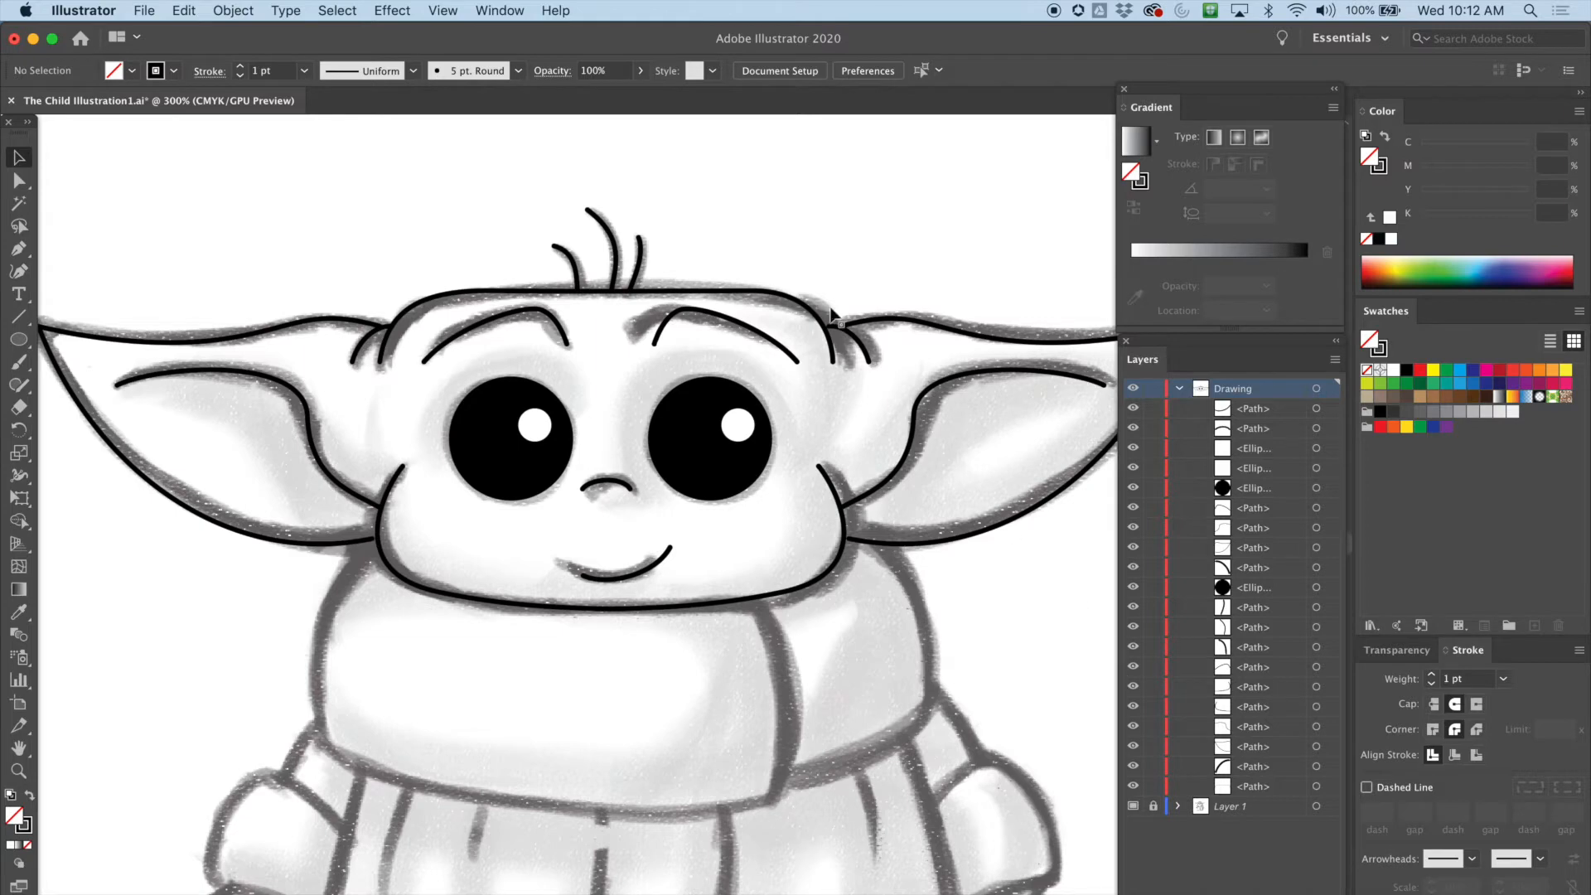
click(18, 248)
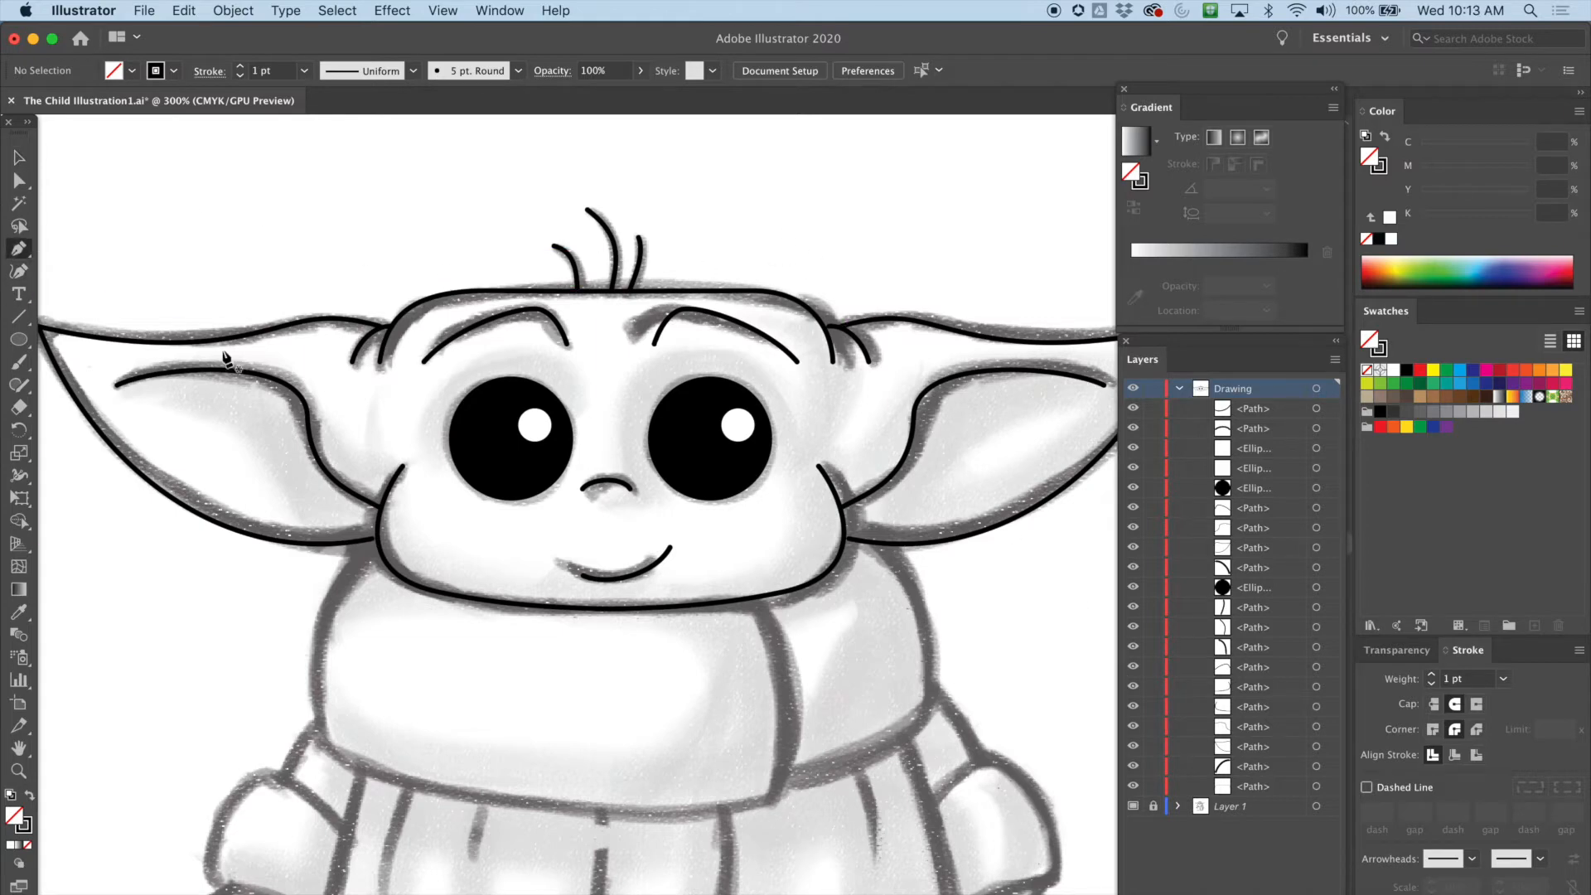
drag(465, 610, 507, 275)
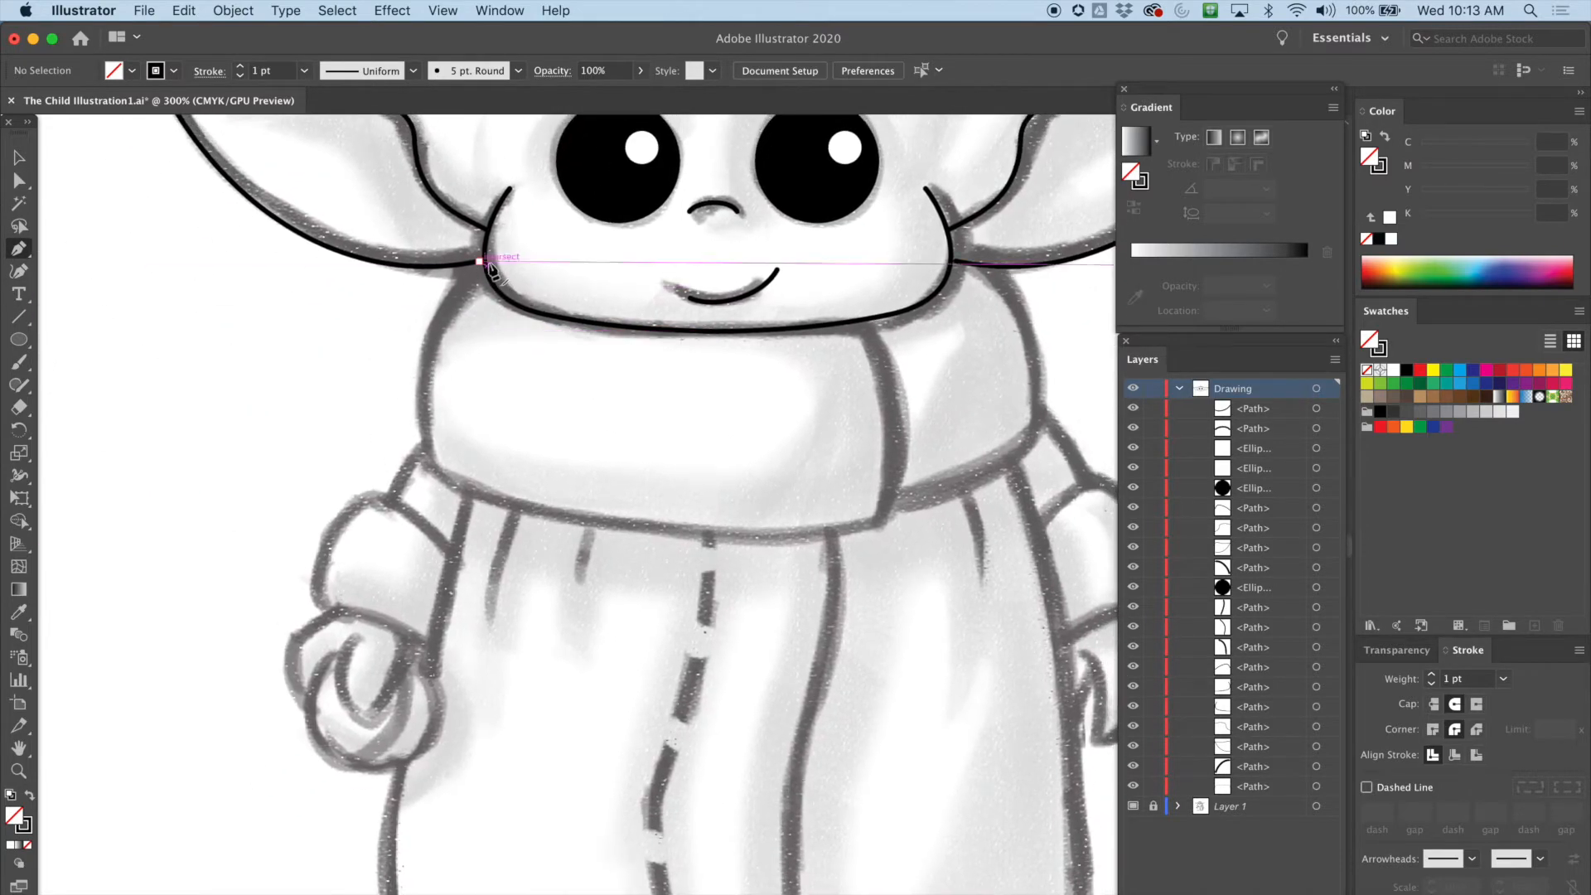
drag(466, 282, 457, 292)
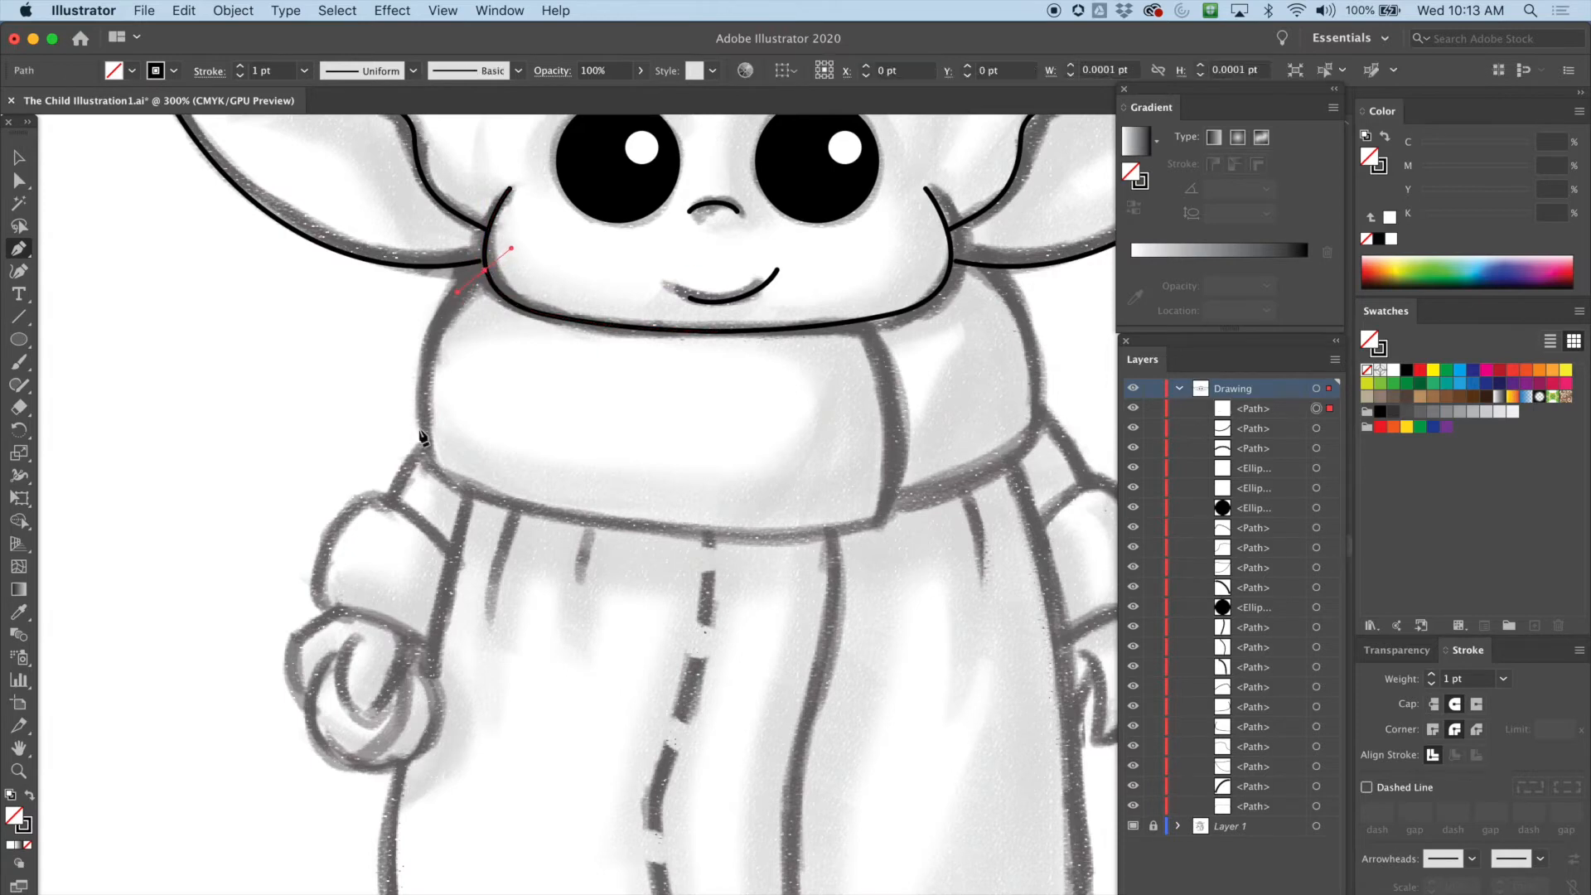
drag(430, 470, 435, 485)
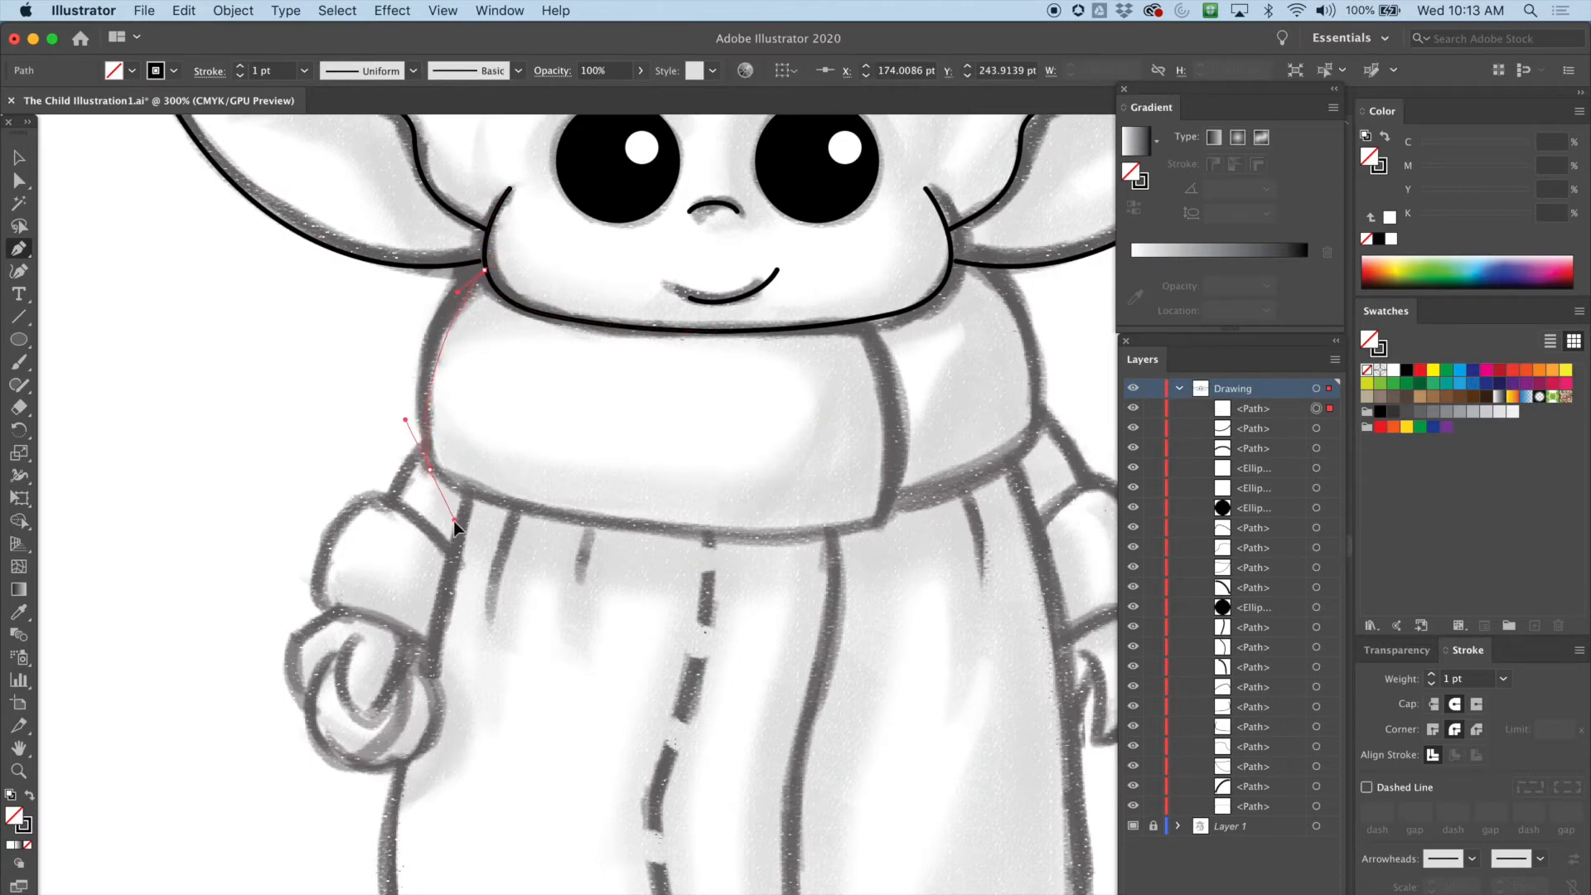
drag(468, 583, 454, 608)
drag(453, 596, 451, 597)
key(super+z)
key(super+plus)
key(super+plus)
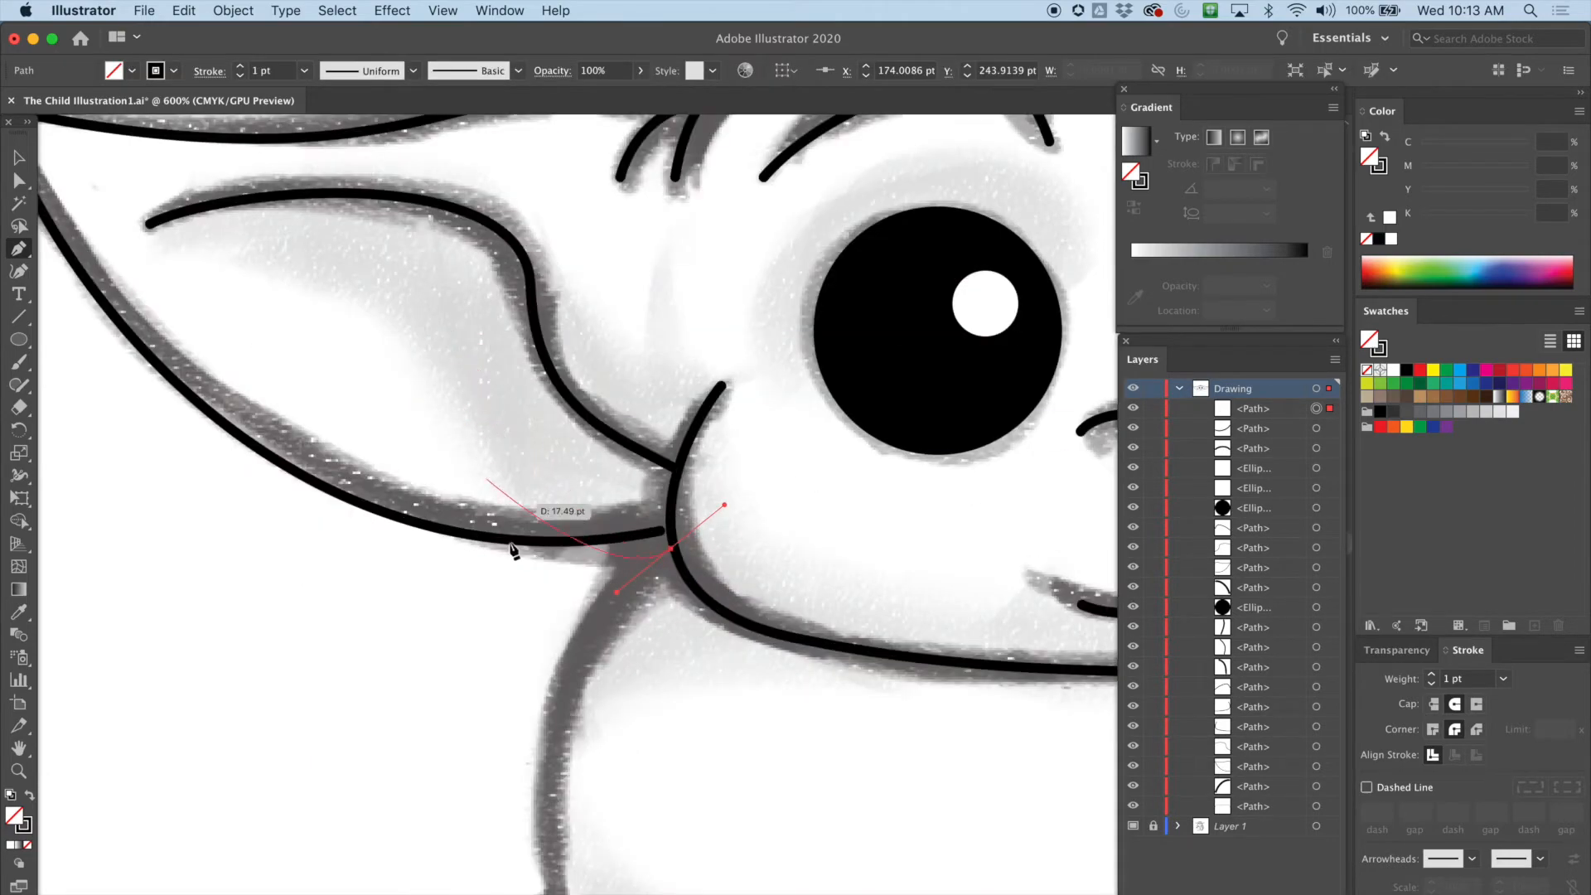
scroll(495, 370, down, 6)
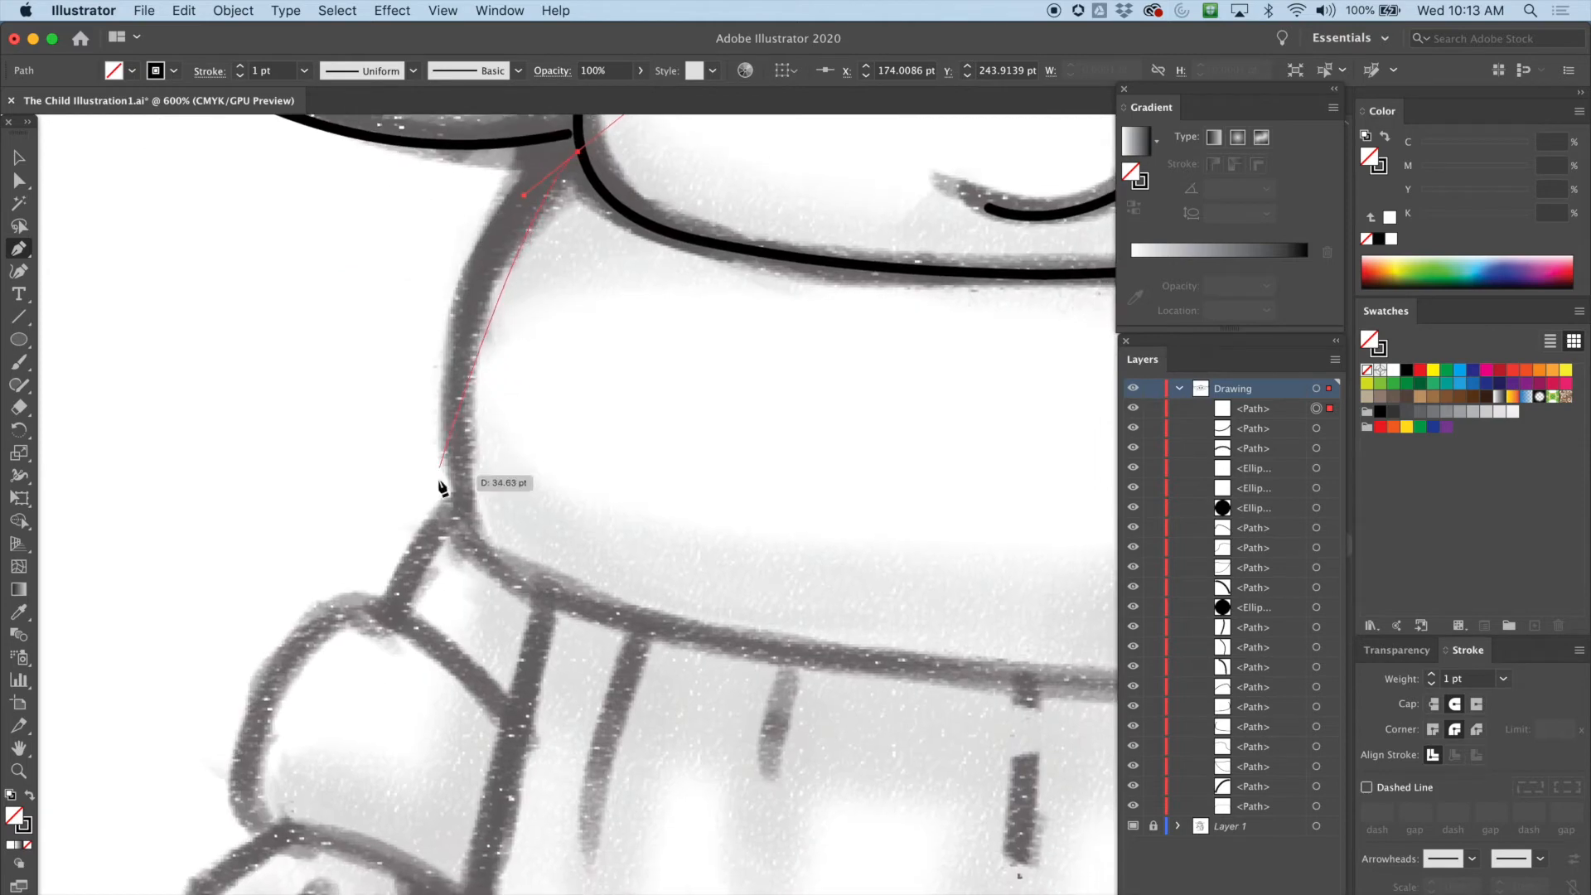
mouse_move(460, 506)
mouse_down()
mouse_move(472, 578)
mouse_move(554, 674)
mouse_move(485, 729)
mouse_up()
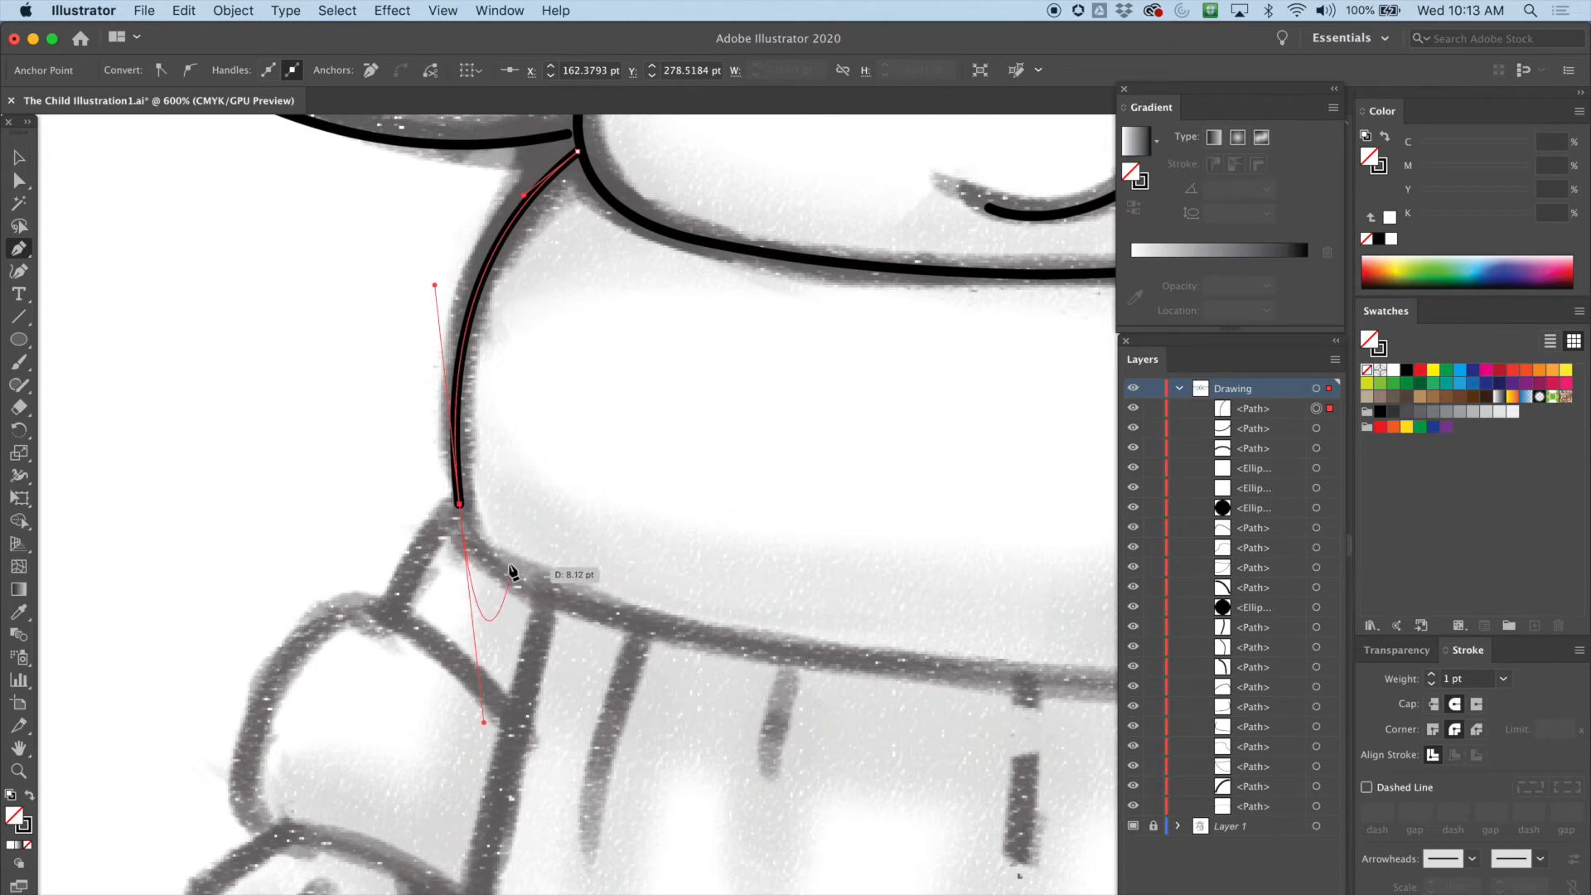
drag(504, 569, 534, 588)
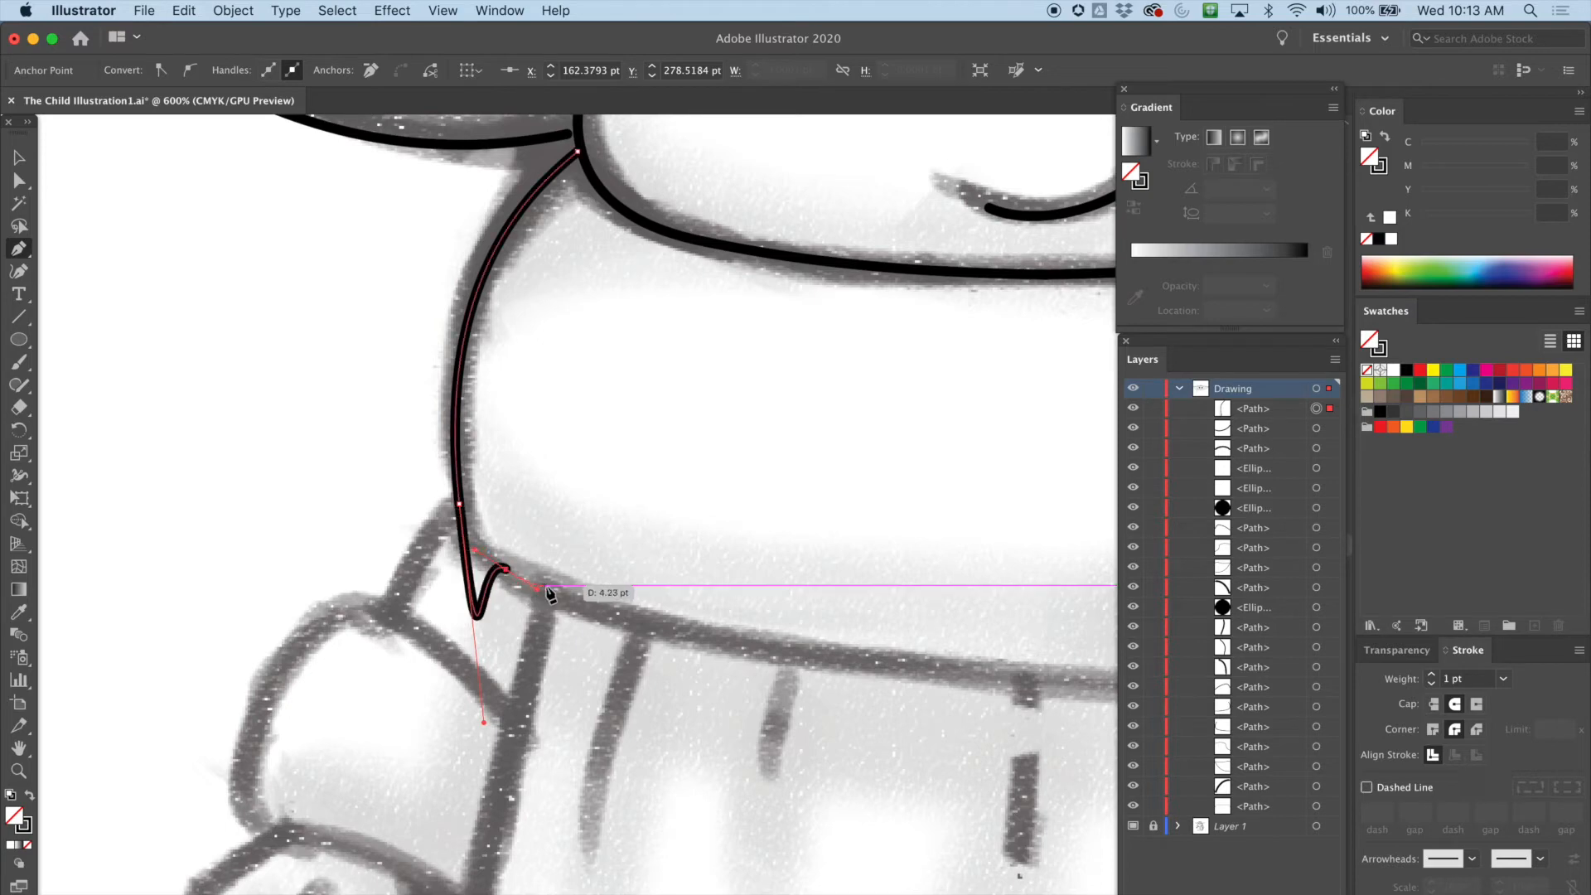
Continue the scarf path along its bottom edge and up the right side to meet the face outline
scroll(453, 583, right, 10)
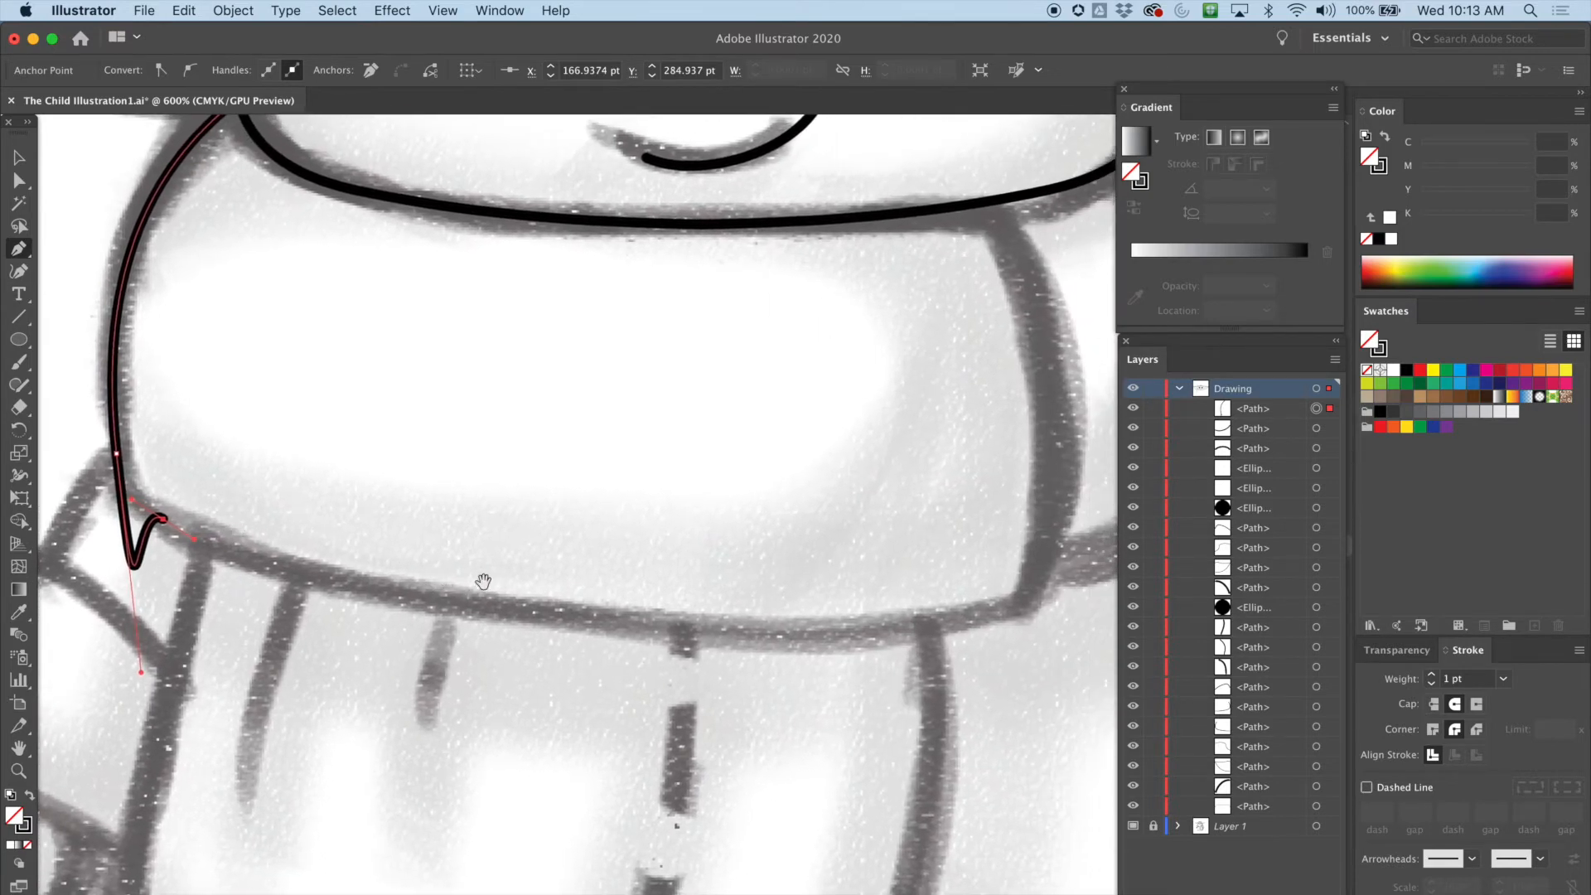
drag(1022, 611, 1103, 550)
key(super+z)
drag(1021, 606, 1120, 561)
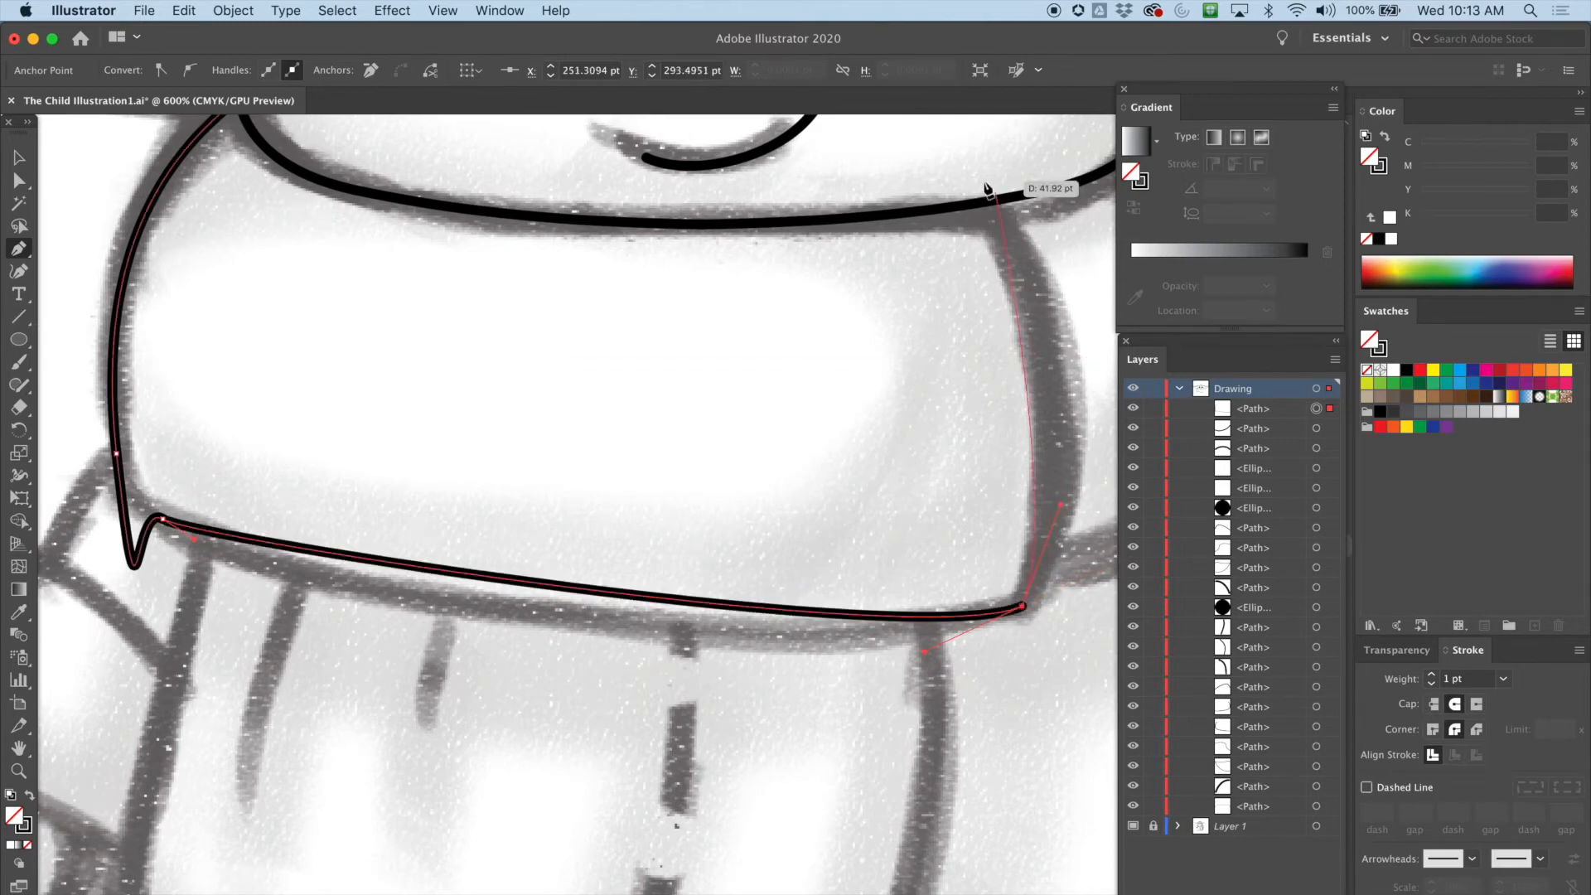
scroll(994, 203, up, 5)
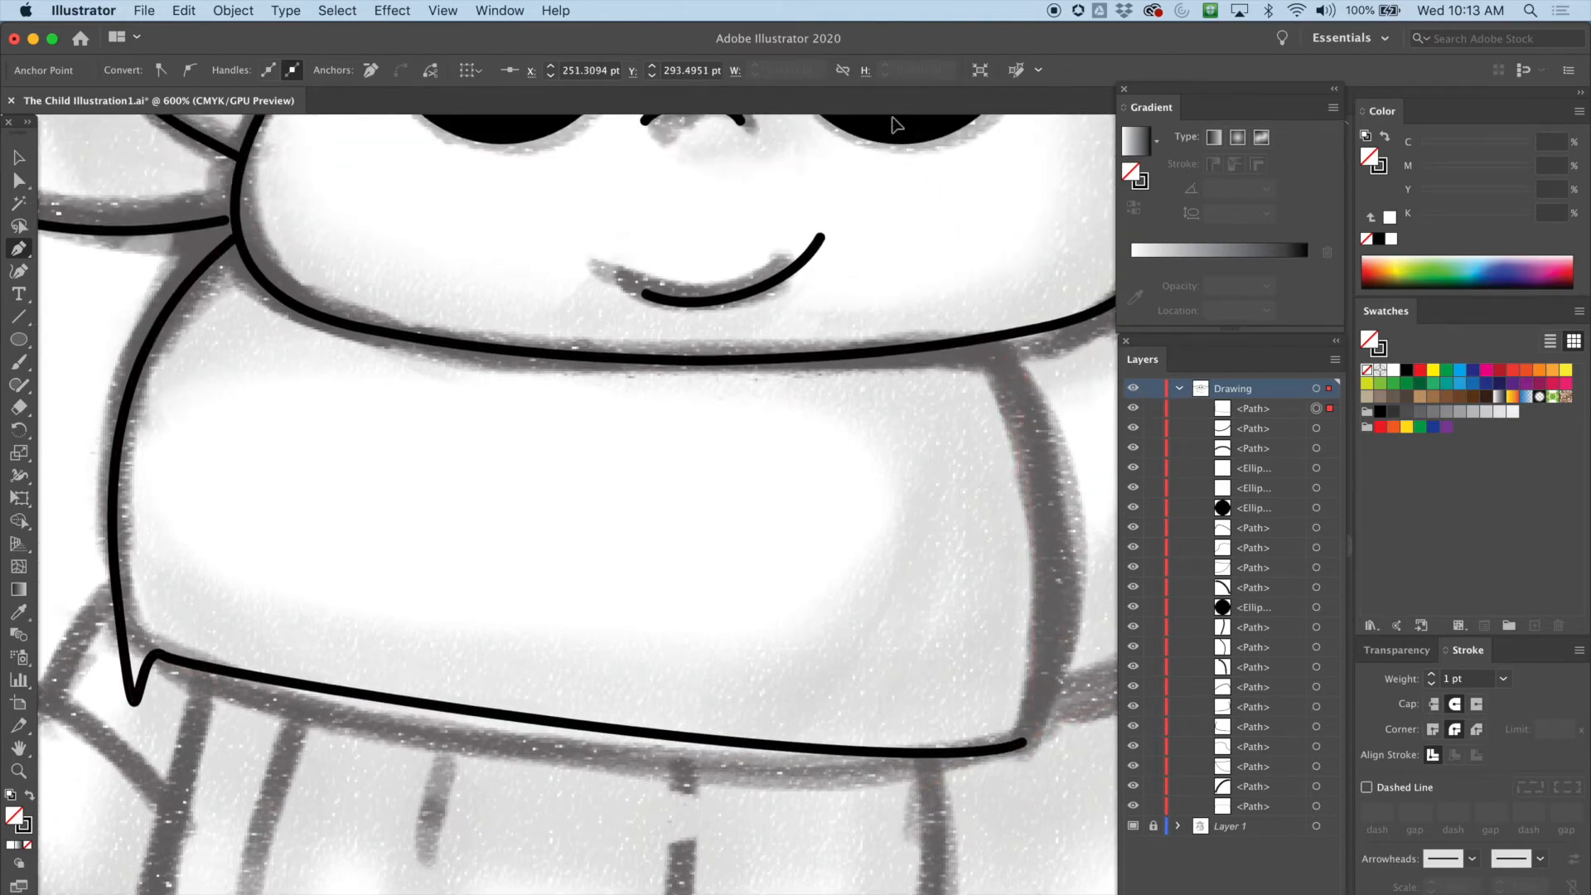
drag(996, 358, 944, 222)
key(super+minus)
drag(579, 564, 825, 312)
Reshape the scarf's lower-left corner with the Direct Selection tool, pulling in the hooked handle to straighten it
click(18, 180)
click(331, 459)
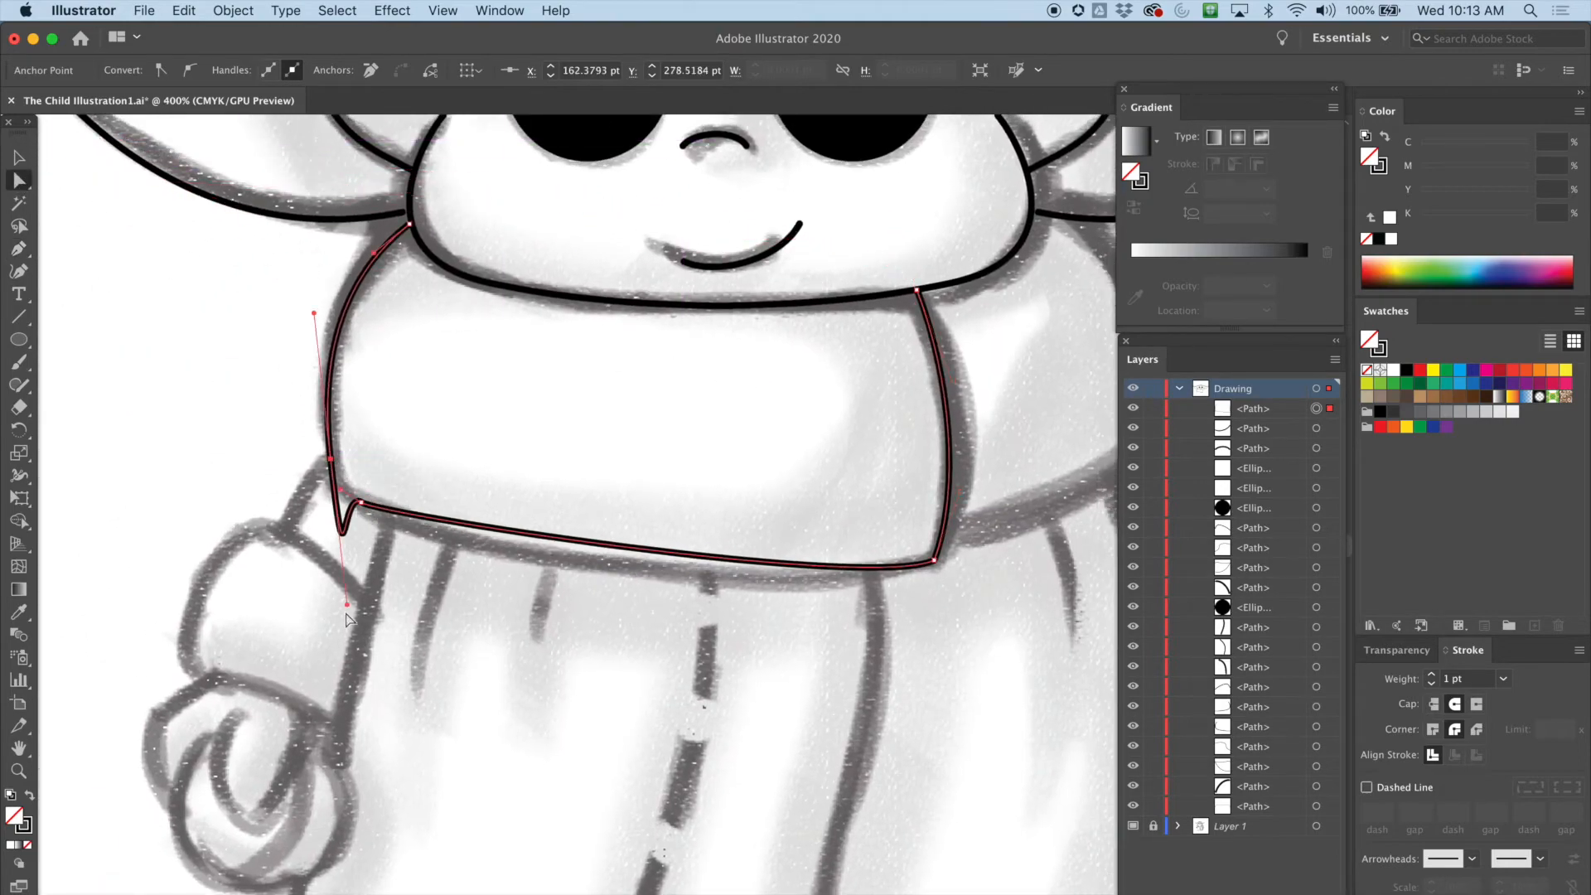
drag(347, 606, 338, 496)
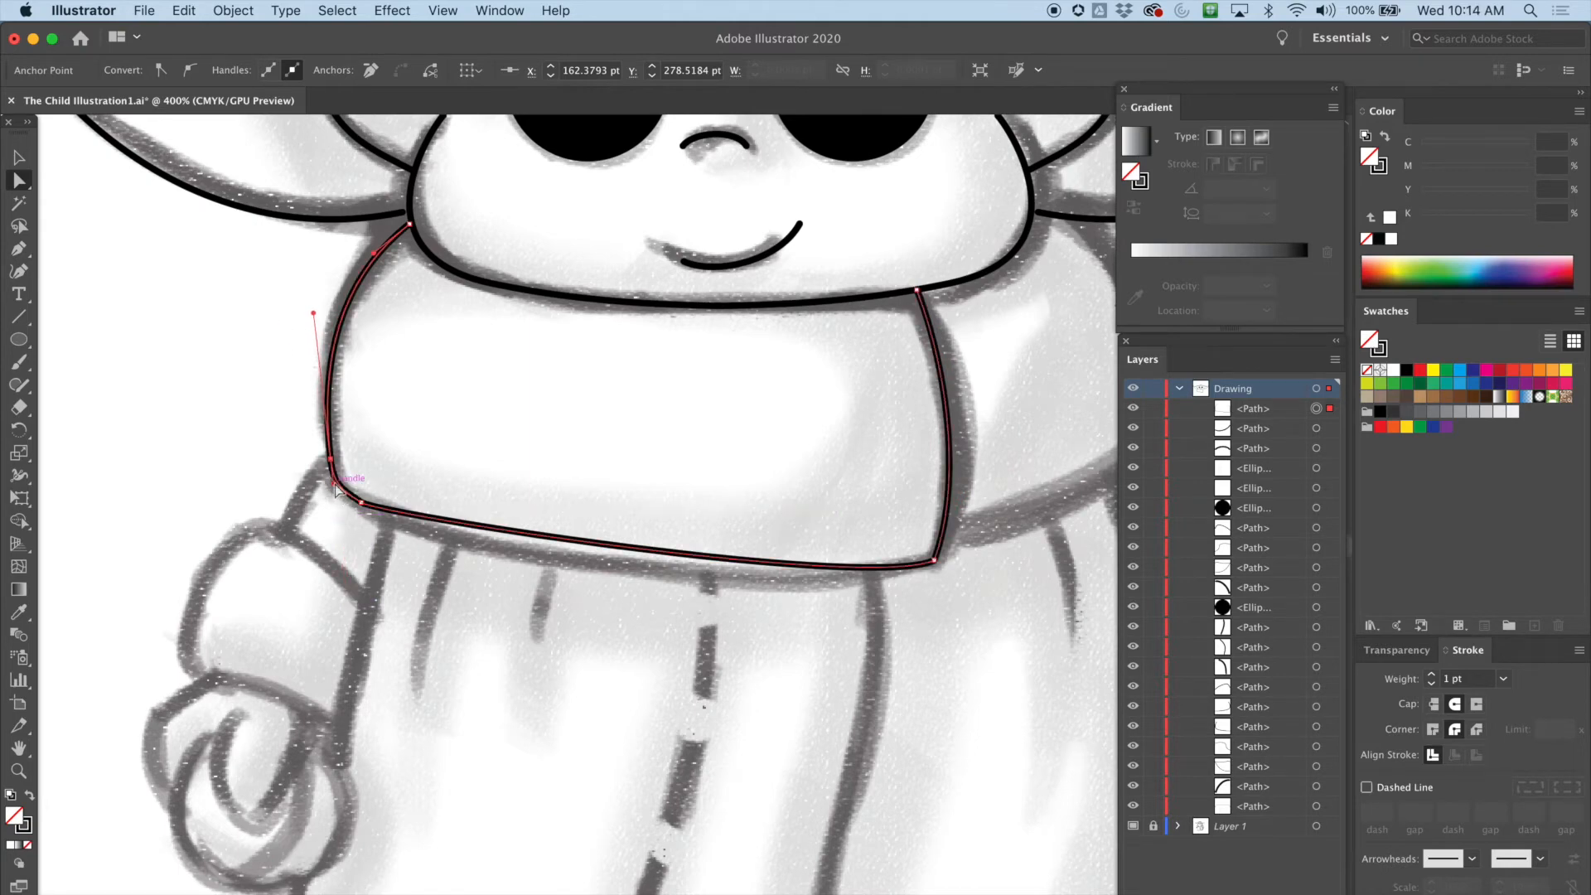
click(342, 498)
drag(344, 496, 345, 499)
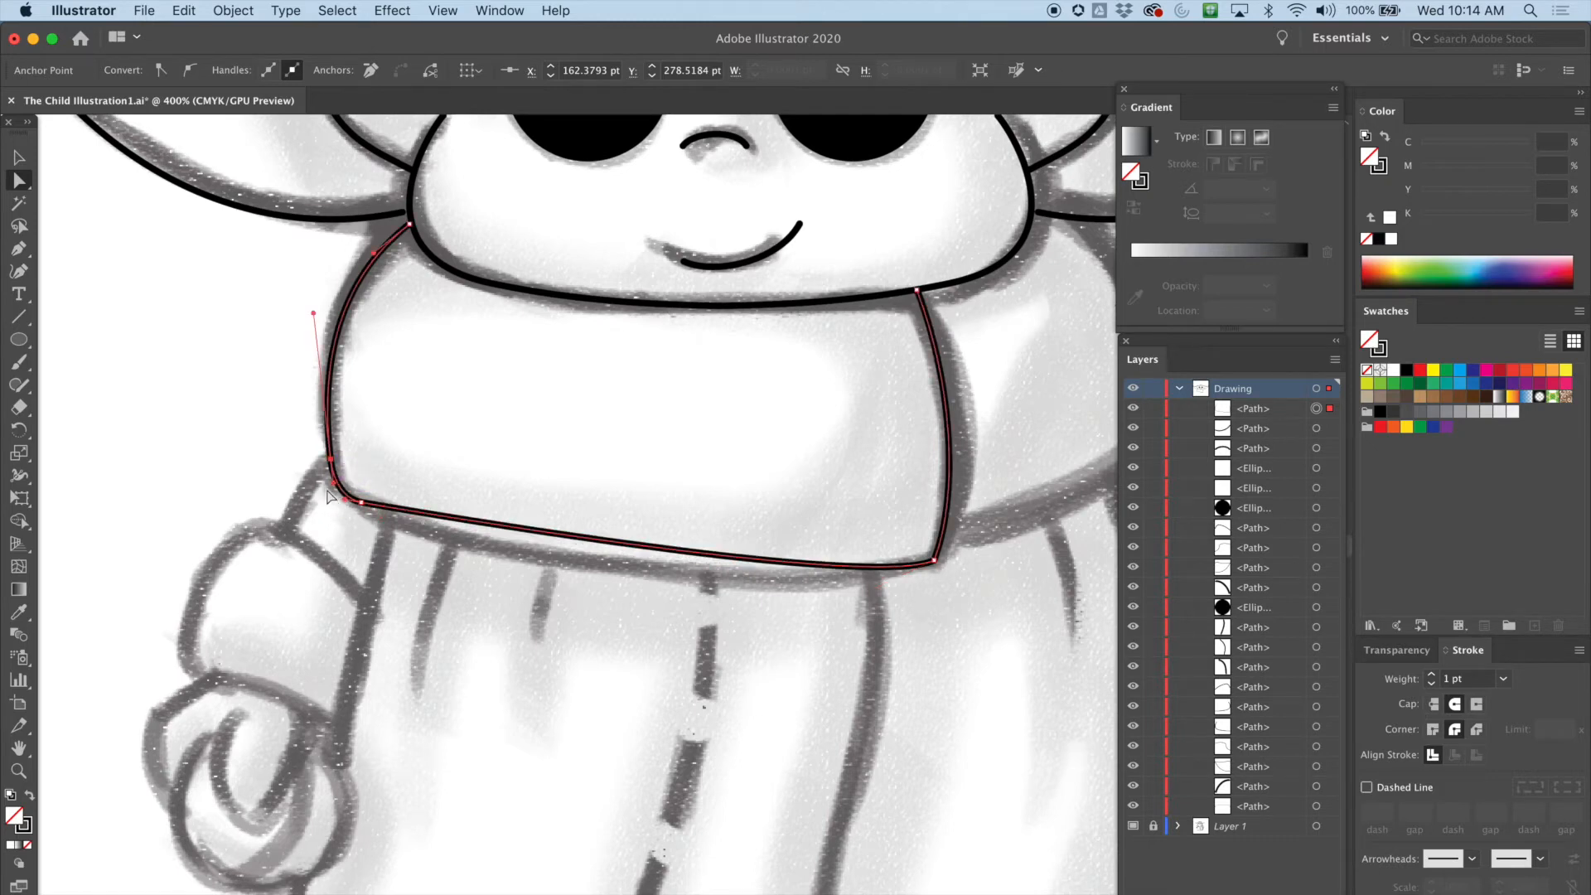
click(367, 510)
mouse_move(387, 514)
mouse_down()
mouse_move(417, 560)
mouse_move(461, 578)
mouse_up()
Adjust the handles along the scarf's bottom edge and left side to smooth its curves
key(super+equal)
drag(795, 597, 306, 460)
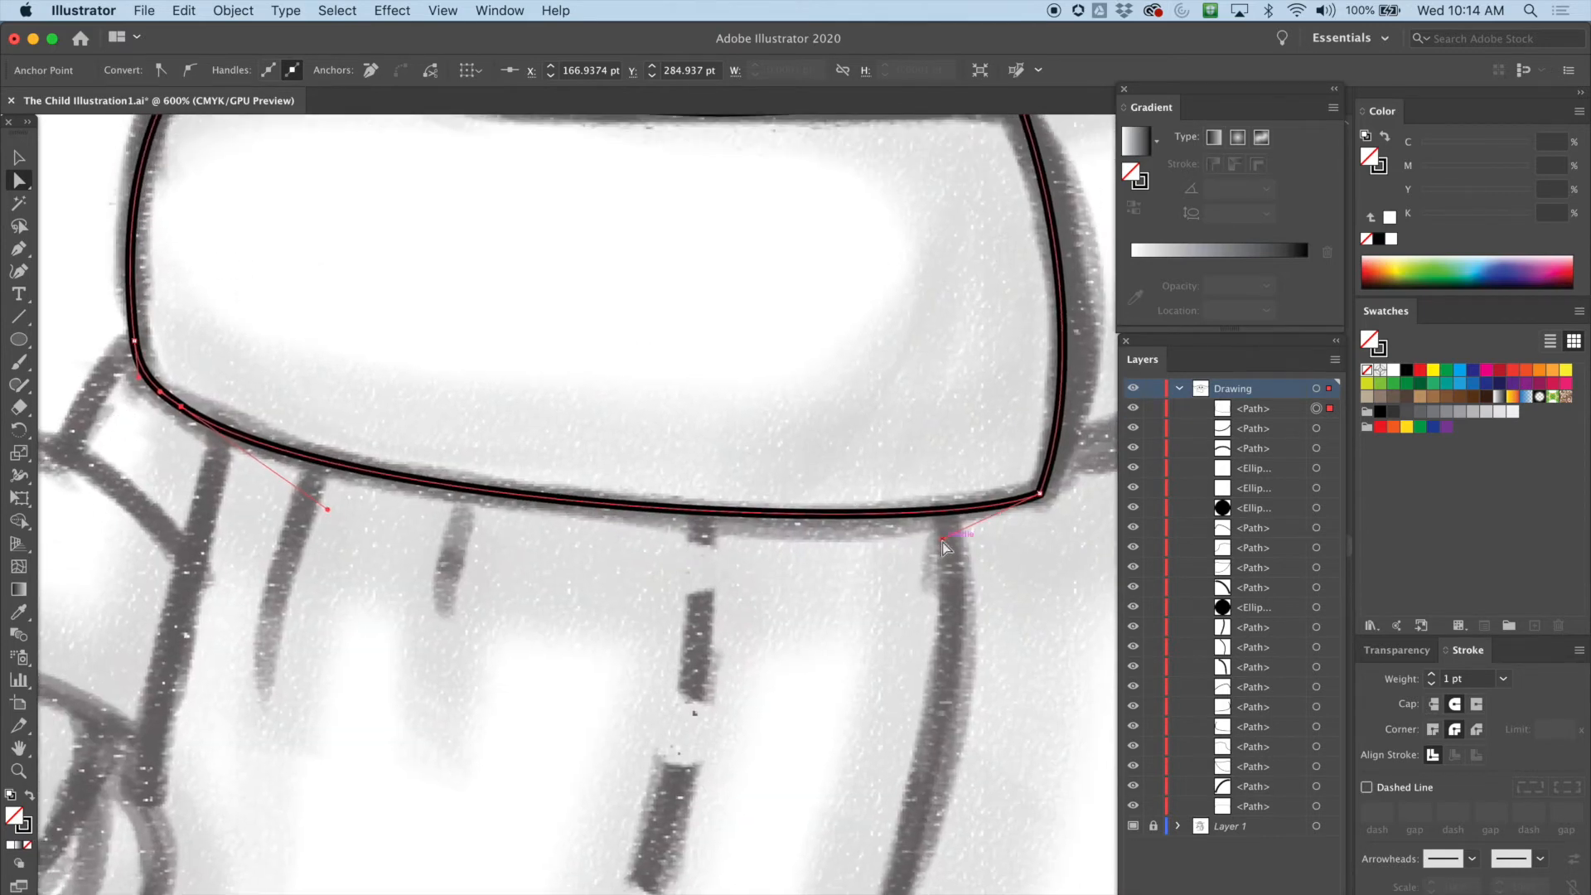
drag(942, 539, 874, 553)
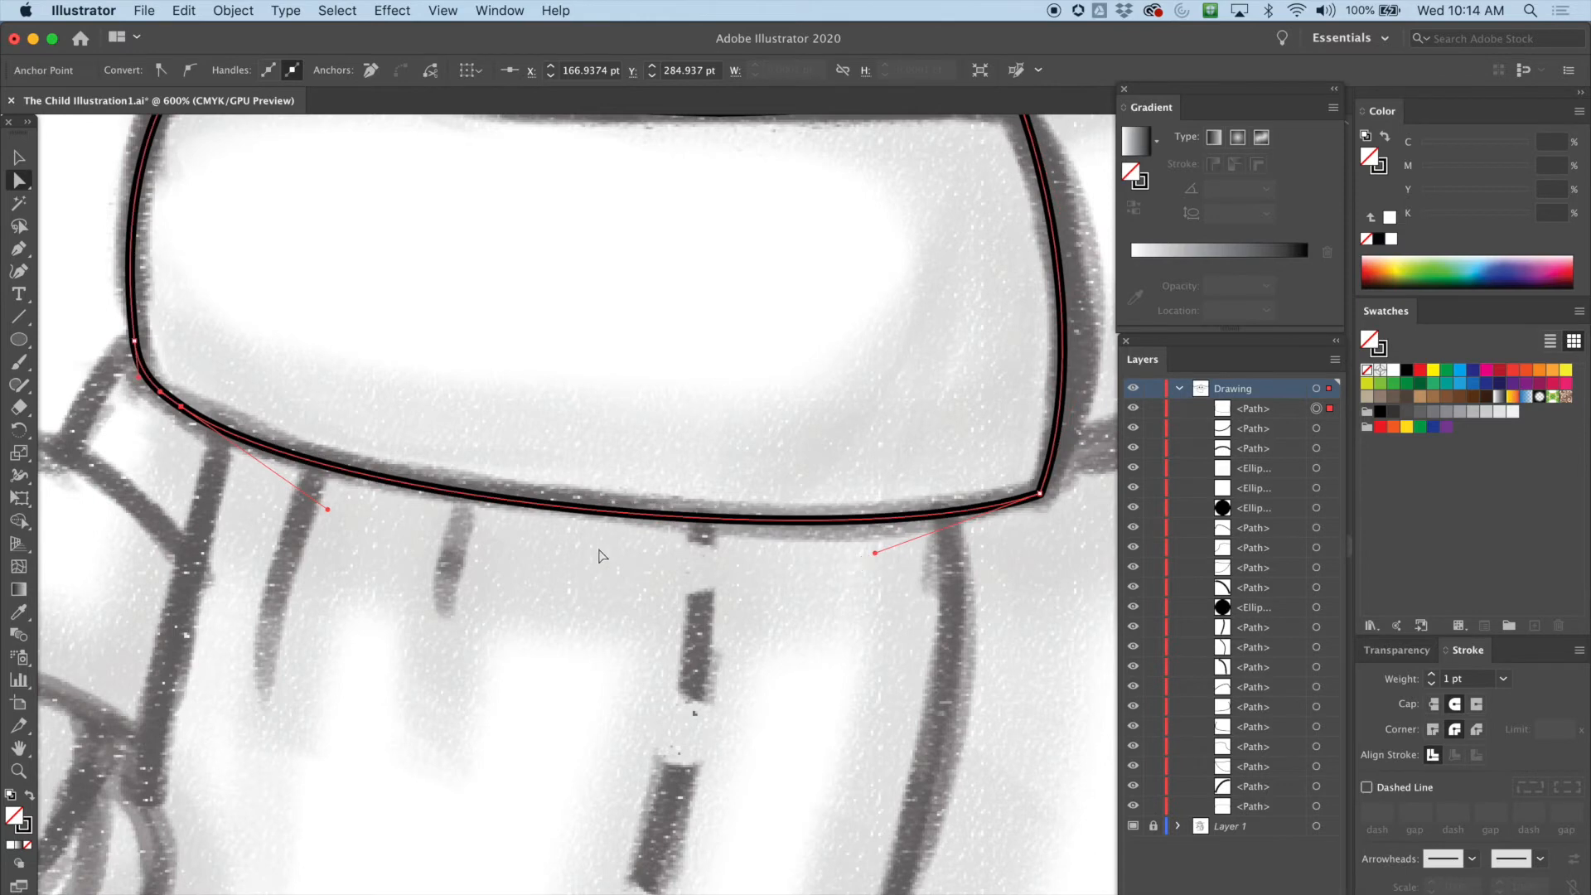
drag(334, 377, 554, 428)
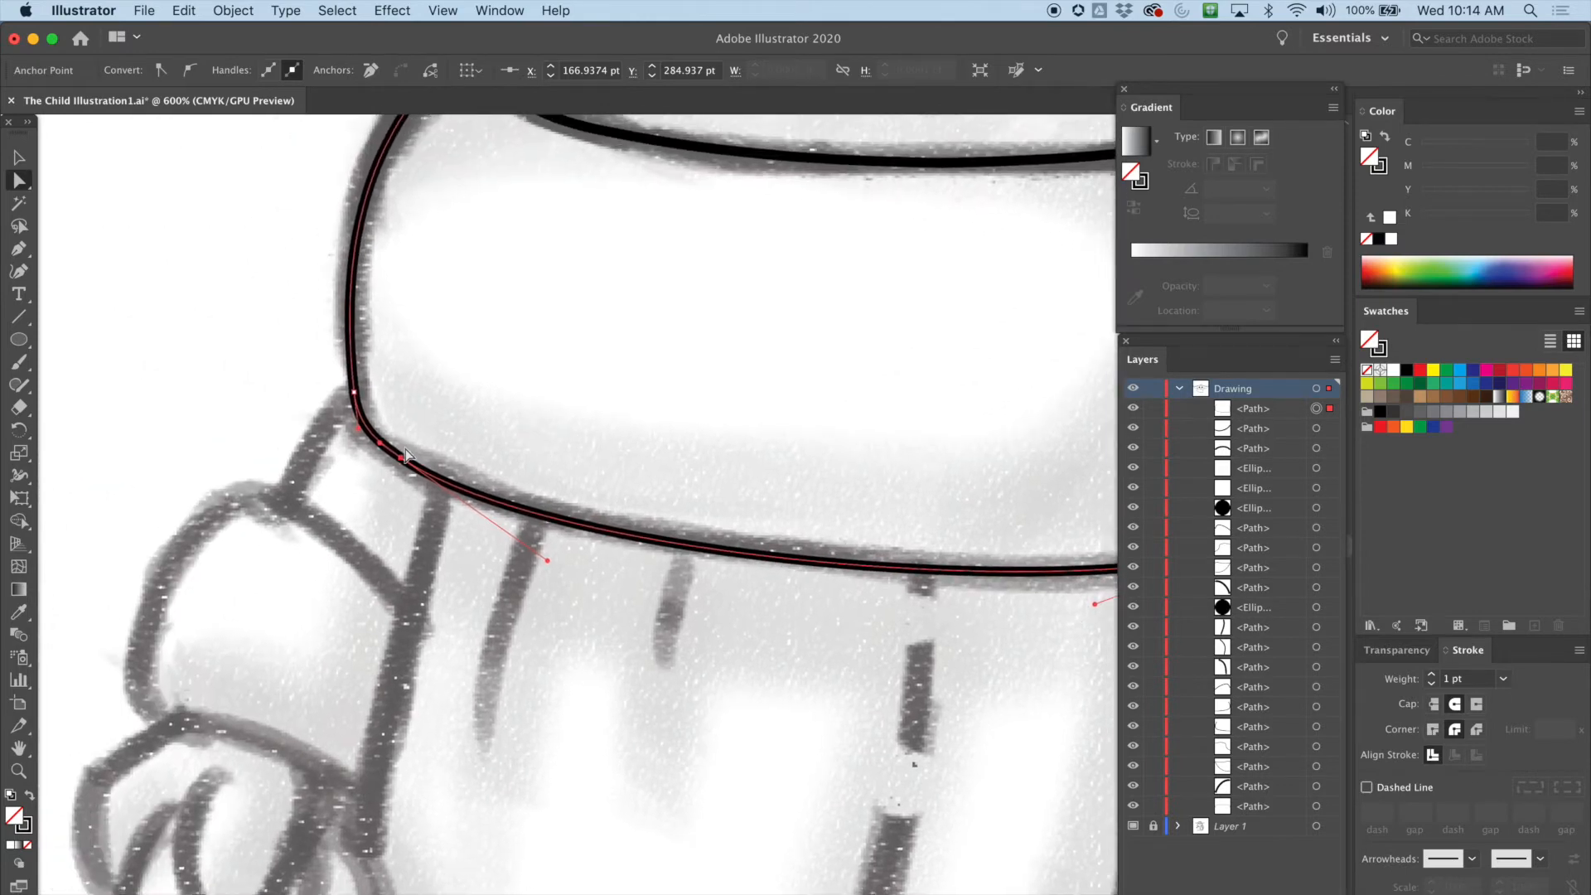
drag(401, 456, 402, 453)
drag(549, 561, 547, 545)
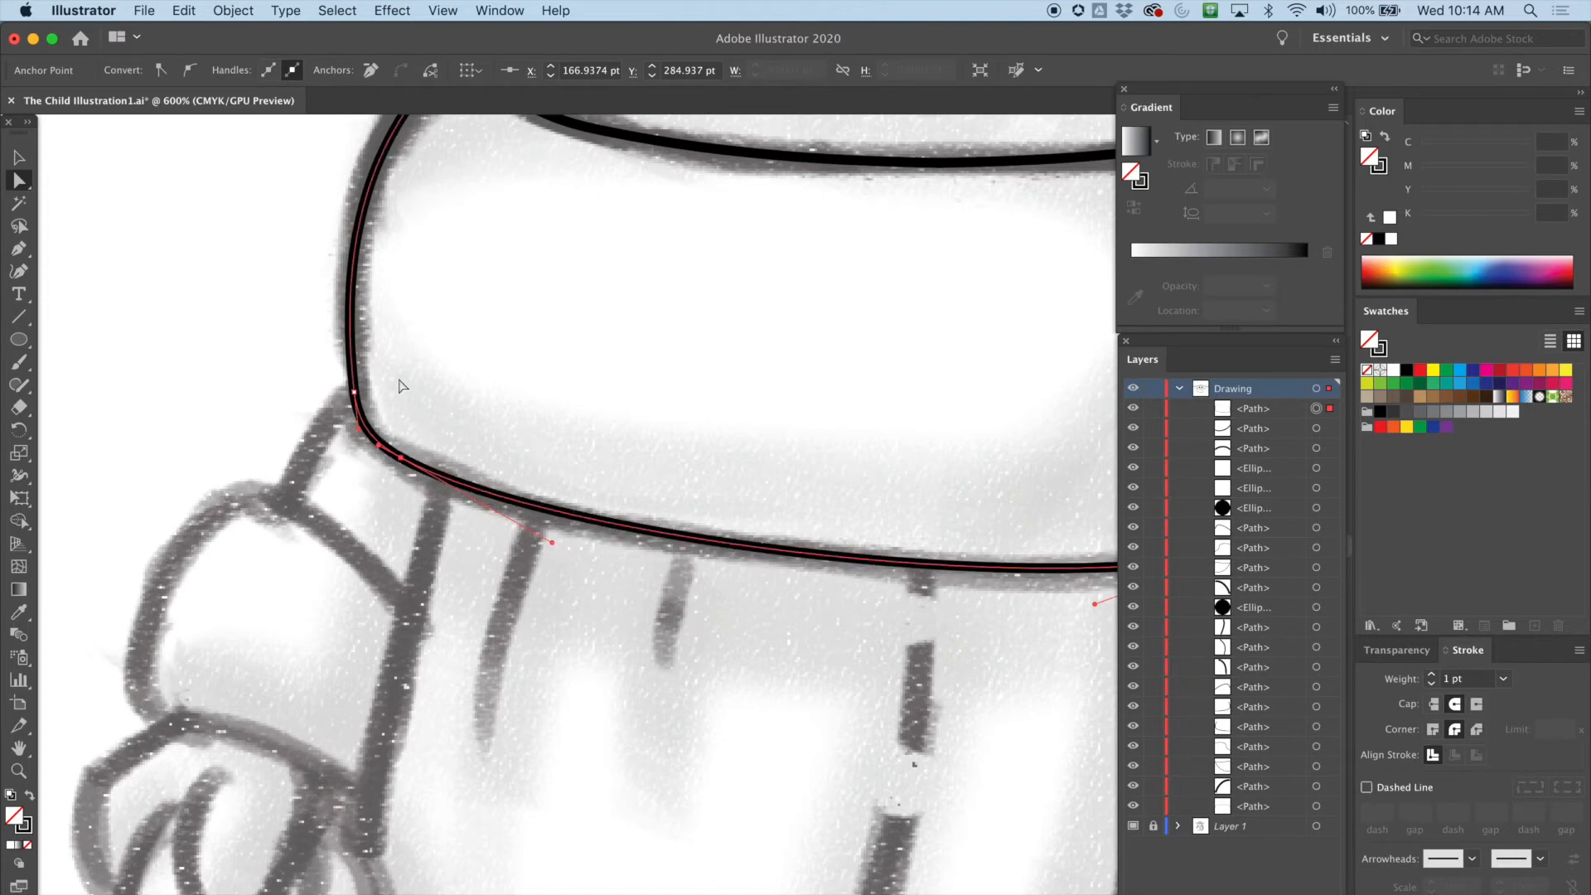
click(354, 391)
drag(330, 177, 312, 174)
scroll(475, 332, up, 5)
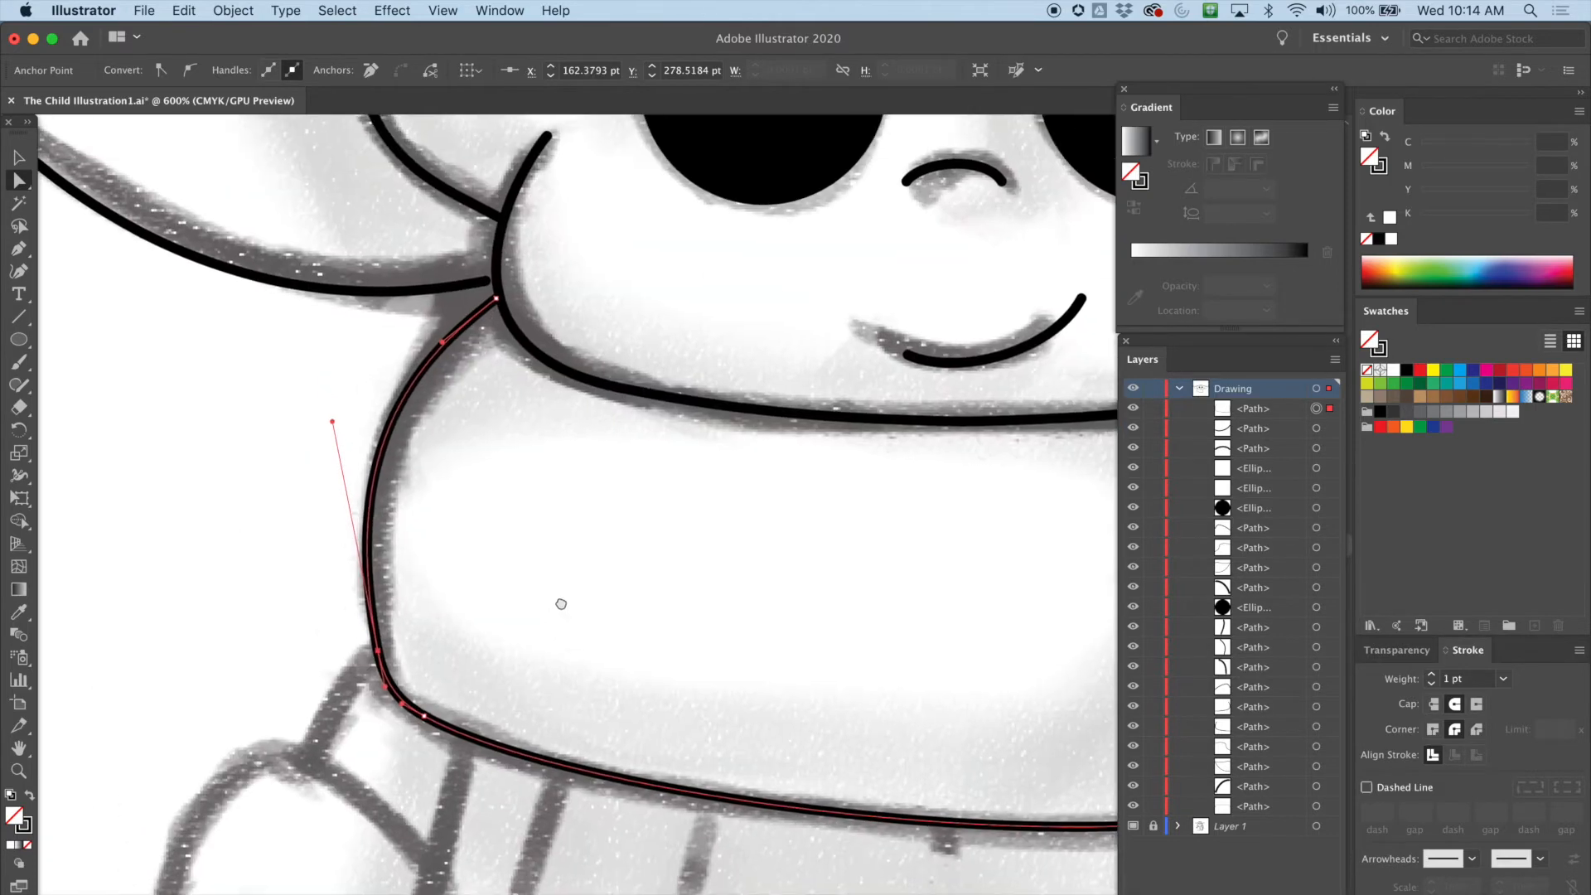
Trace the scarf's right fold with the Pen tool, from the face outline down and along its bottom edge to the scarf's corner
scroll(589, 440, down, 3)
scroll(589, 440, right, 10)
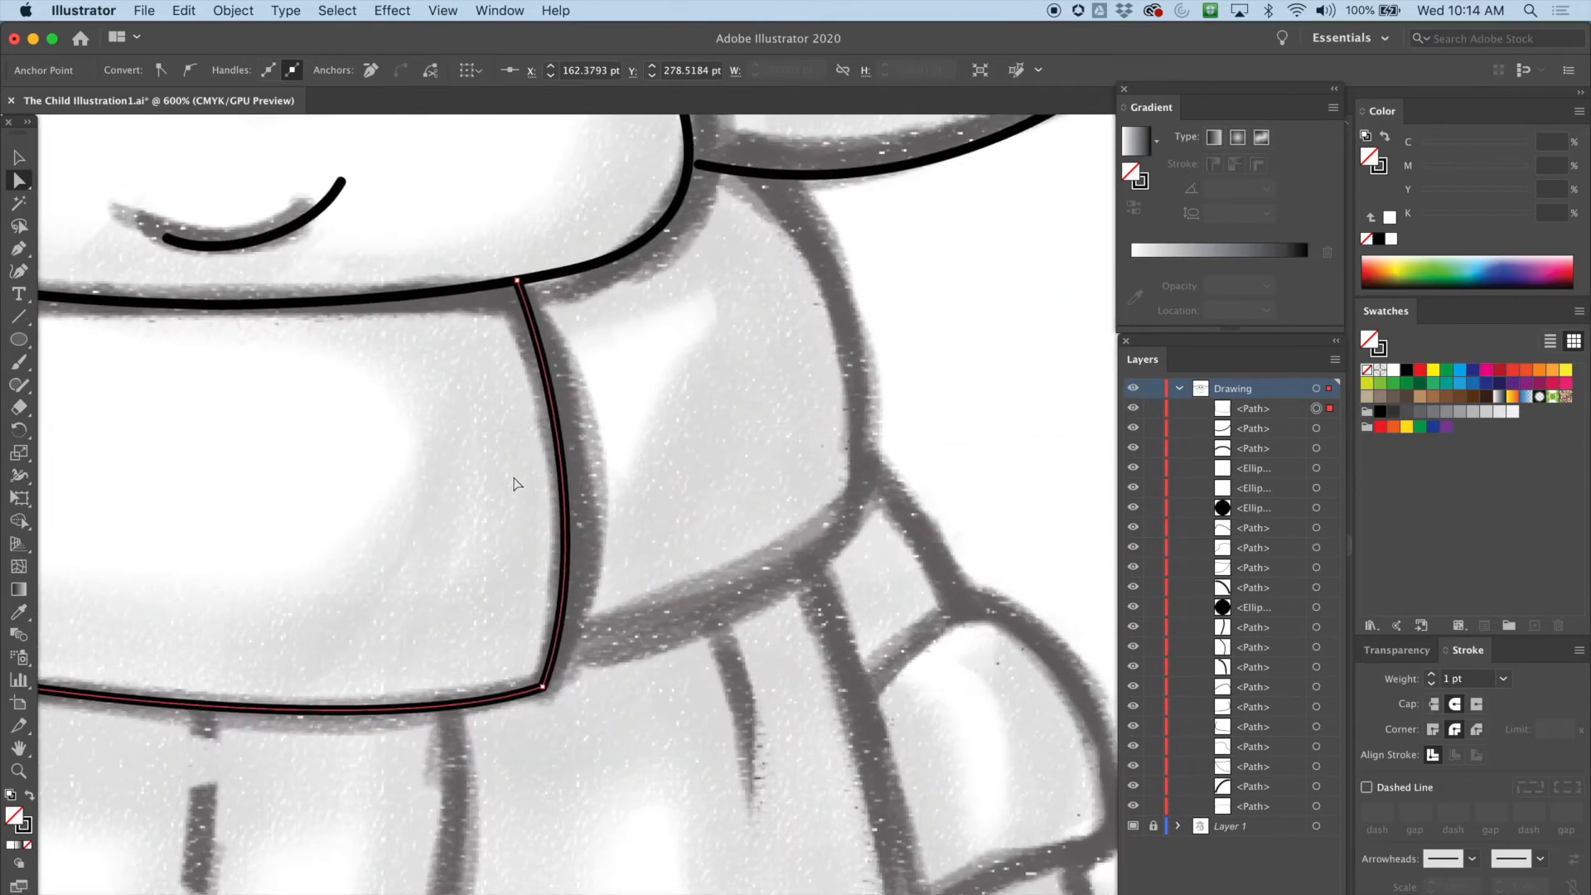
key(p)
drag(757, 173, 794, 208)
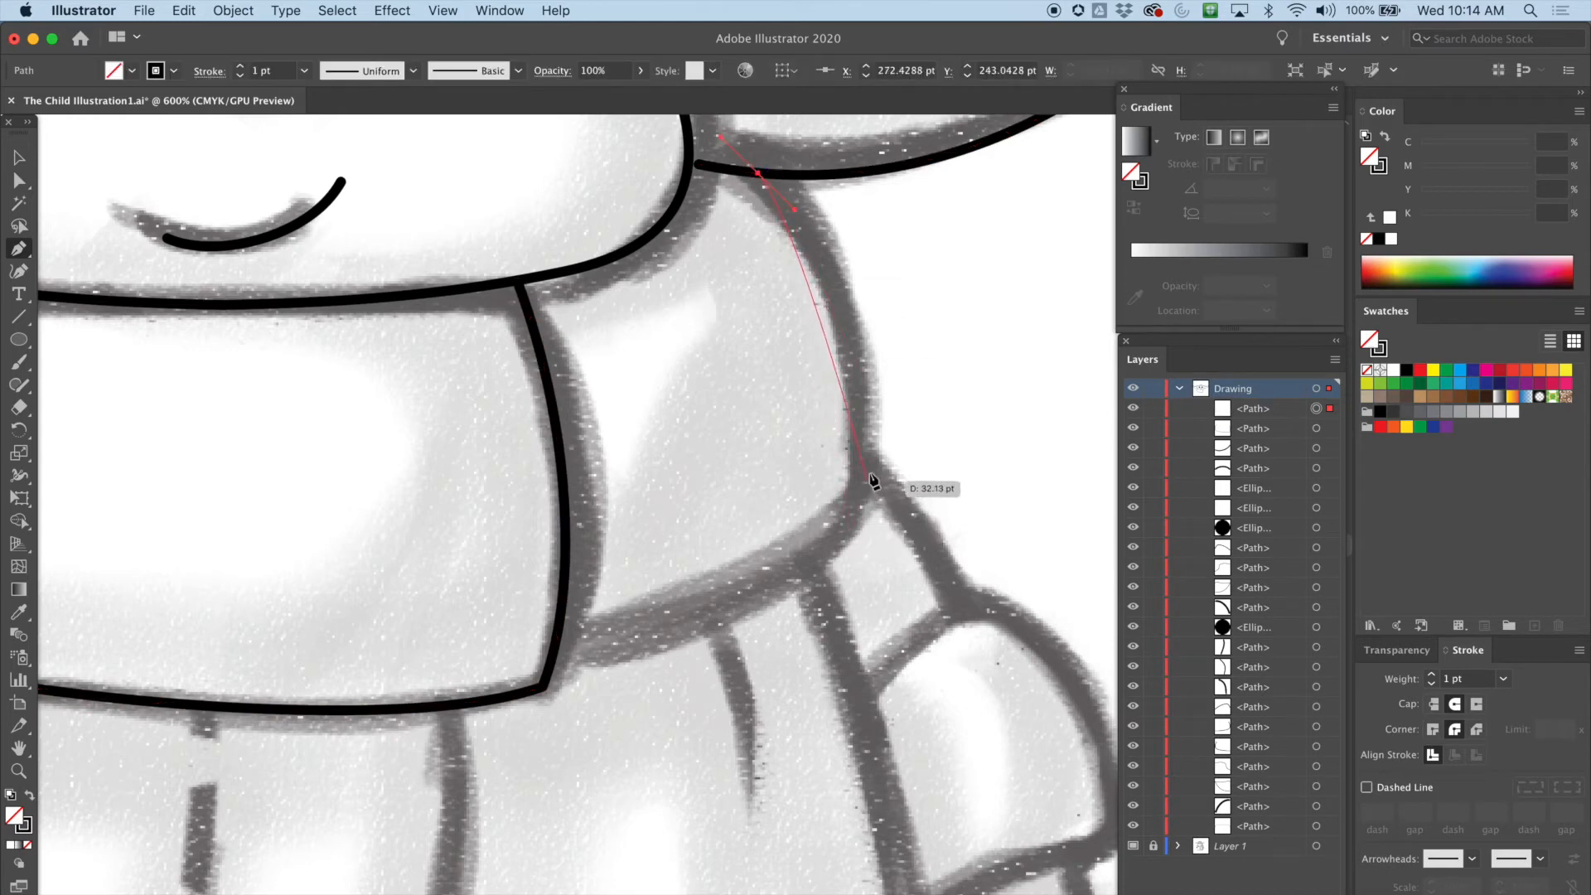
mouse_move(865, 482)
mouse_down()
mouse_move(840, 571)
mouse_move(849, 683)
mouse_move(829, 660)
mouse_move(827, 684)
mouse_move(863, 668)
mouse_up()
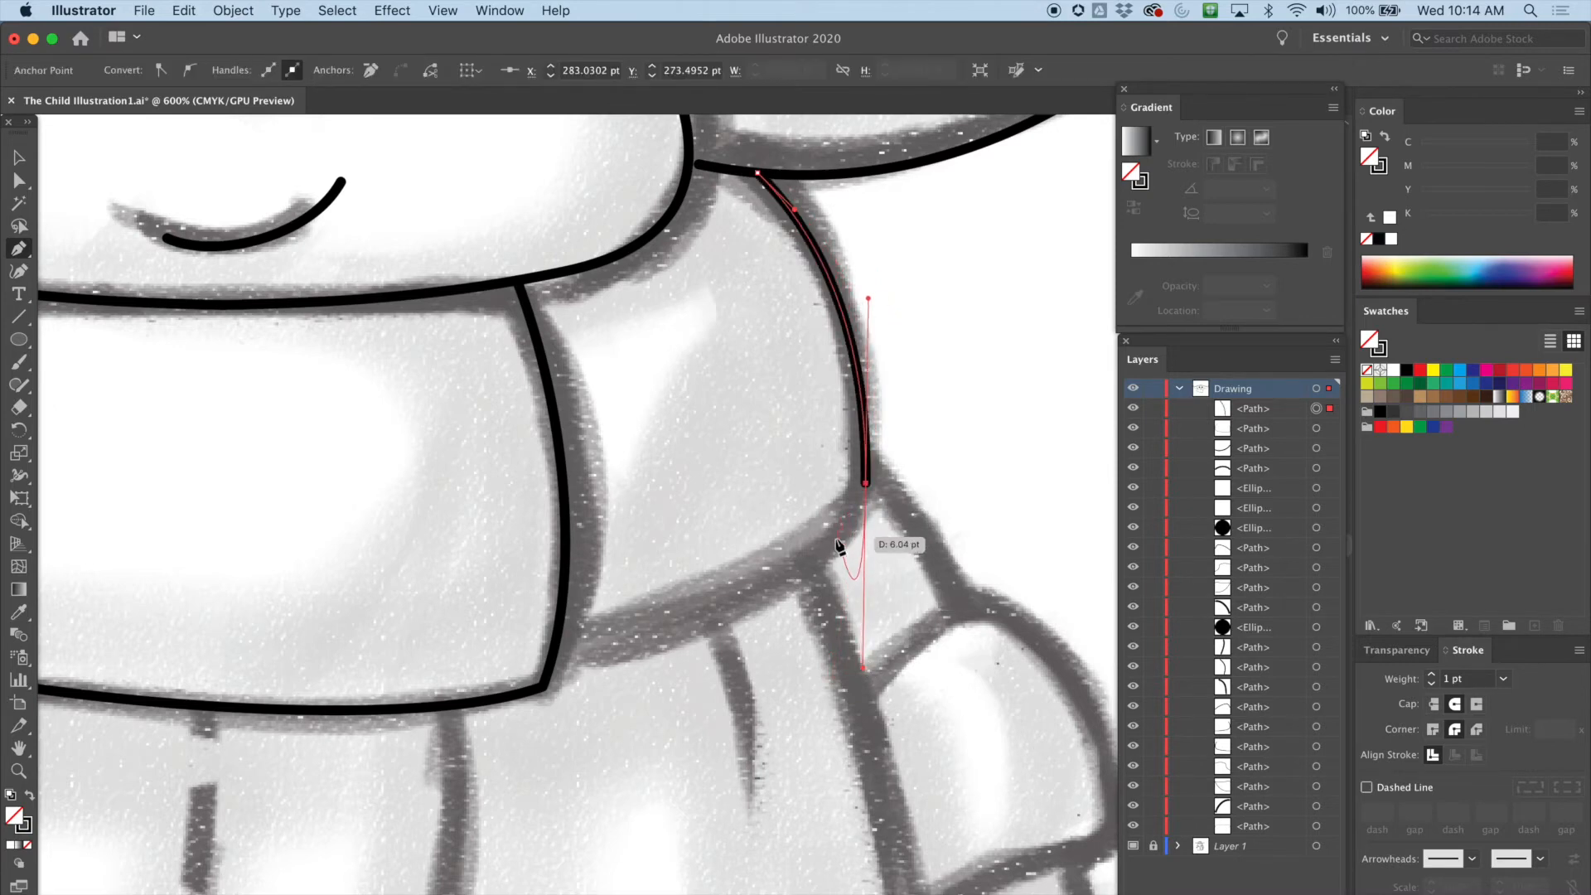
drag(825, 544, 788, 563)
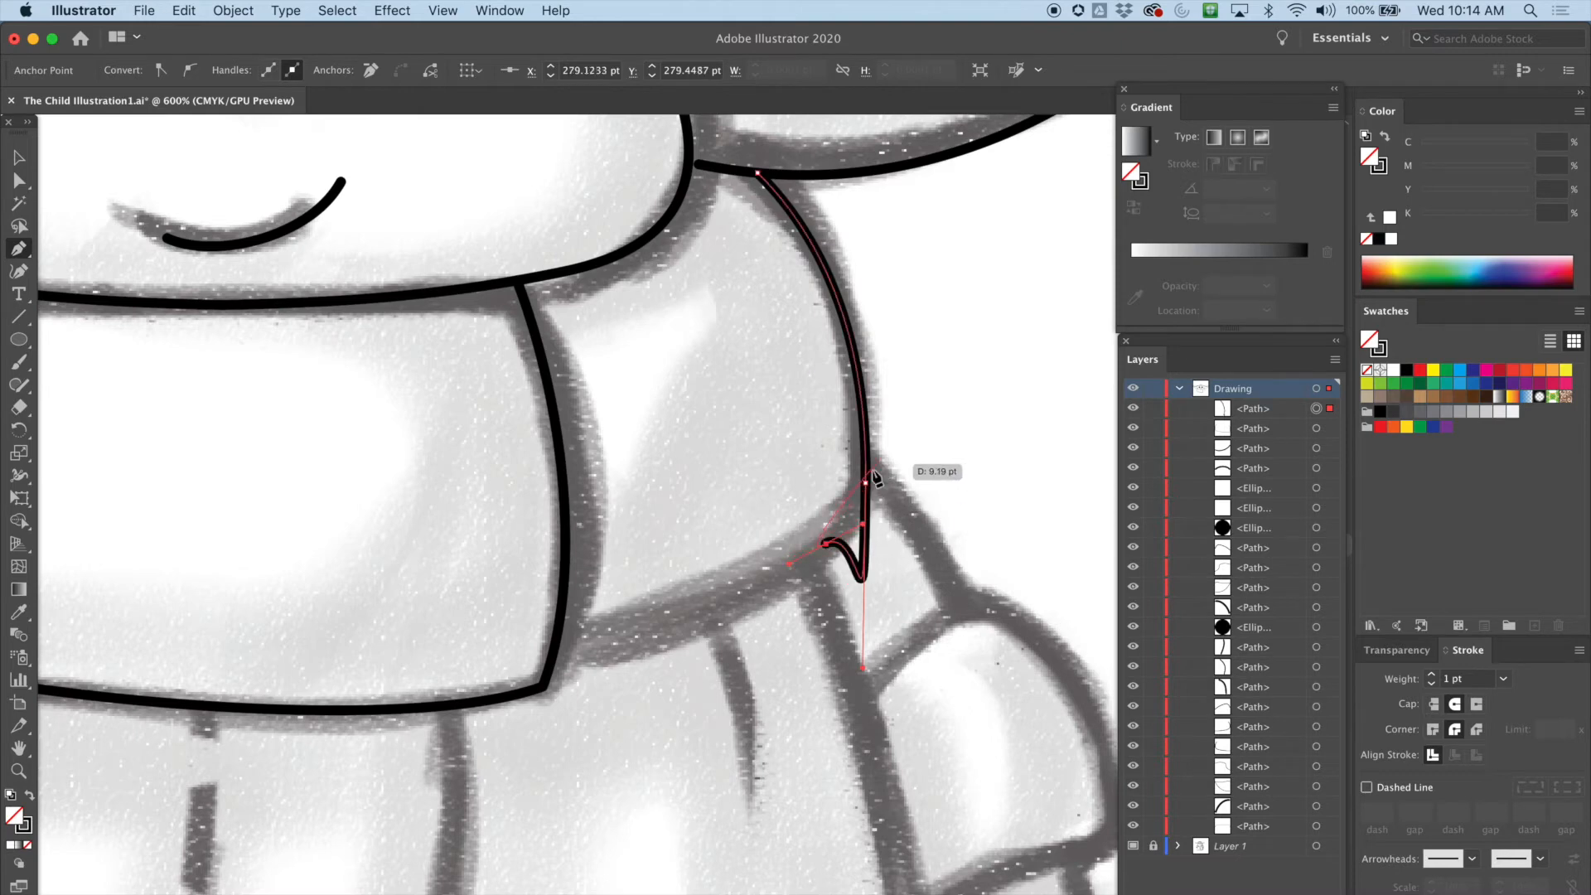
drag(550, 659, 412, 685)
click(18, 180)
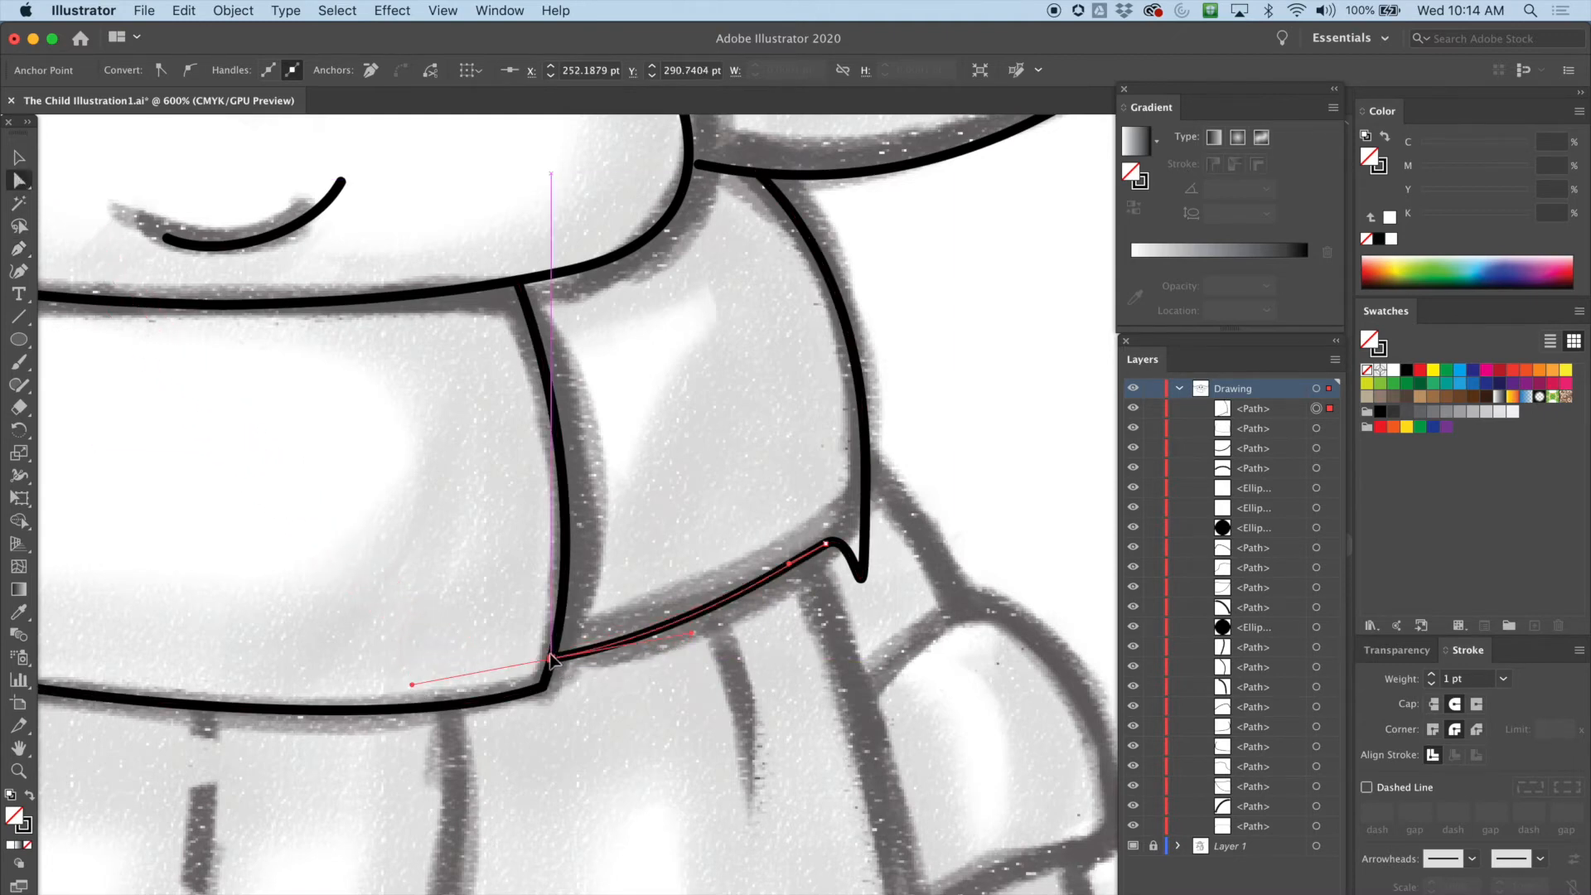
Adjust the fold's lower-right corner handles with the Direct Selection tool to remove the hooked loop
drag(691, 636, 735, 638)
click(866, 483)
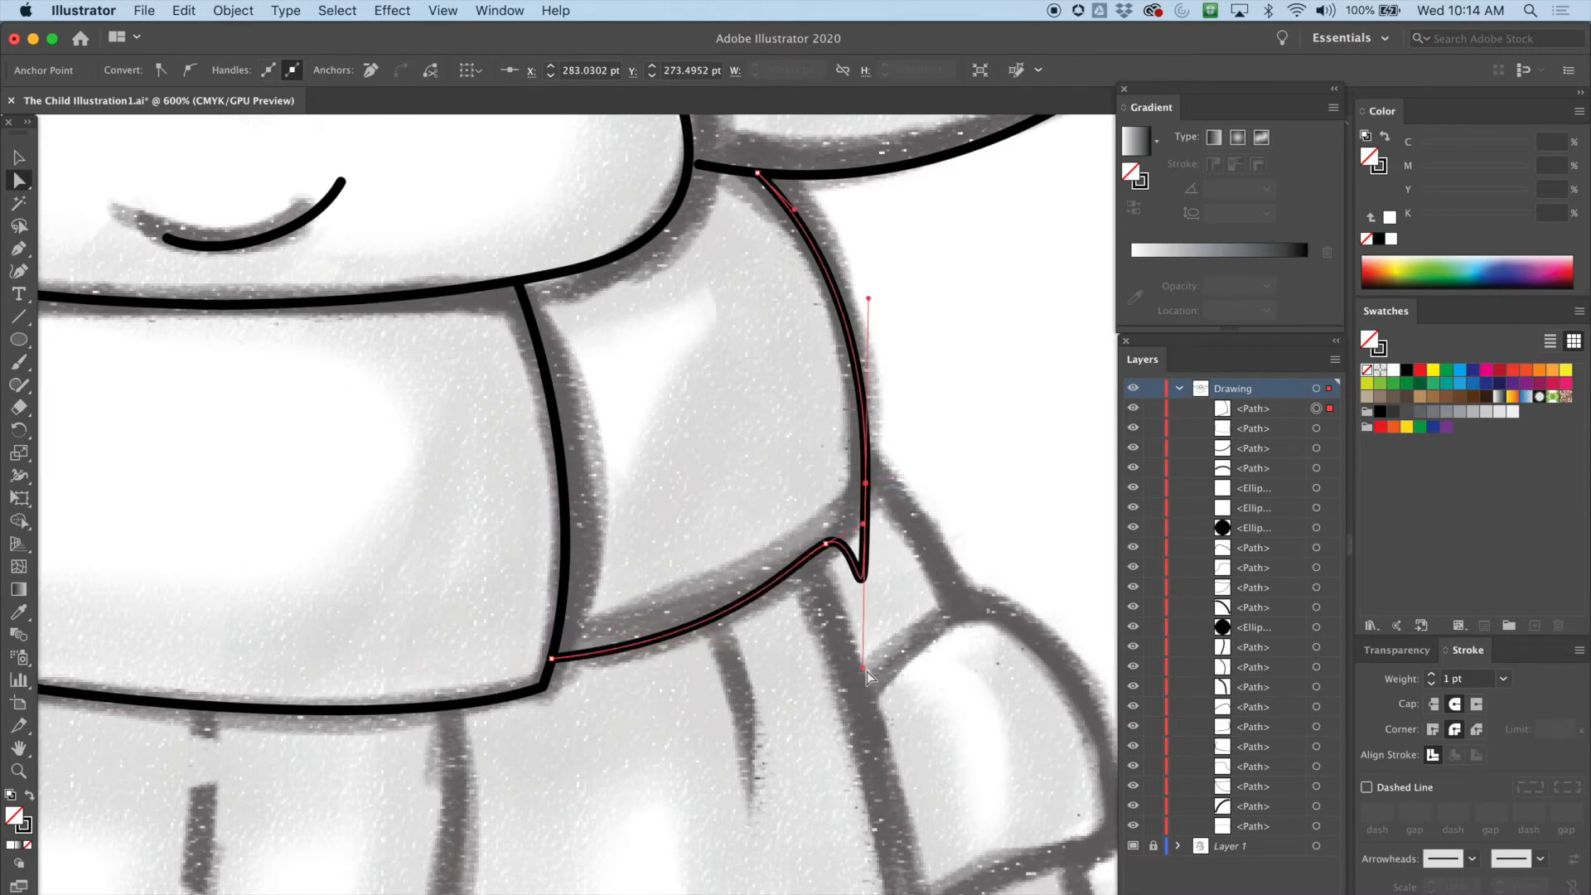
drag(862, 664, 861, 511)
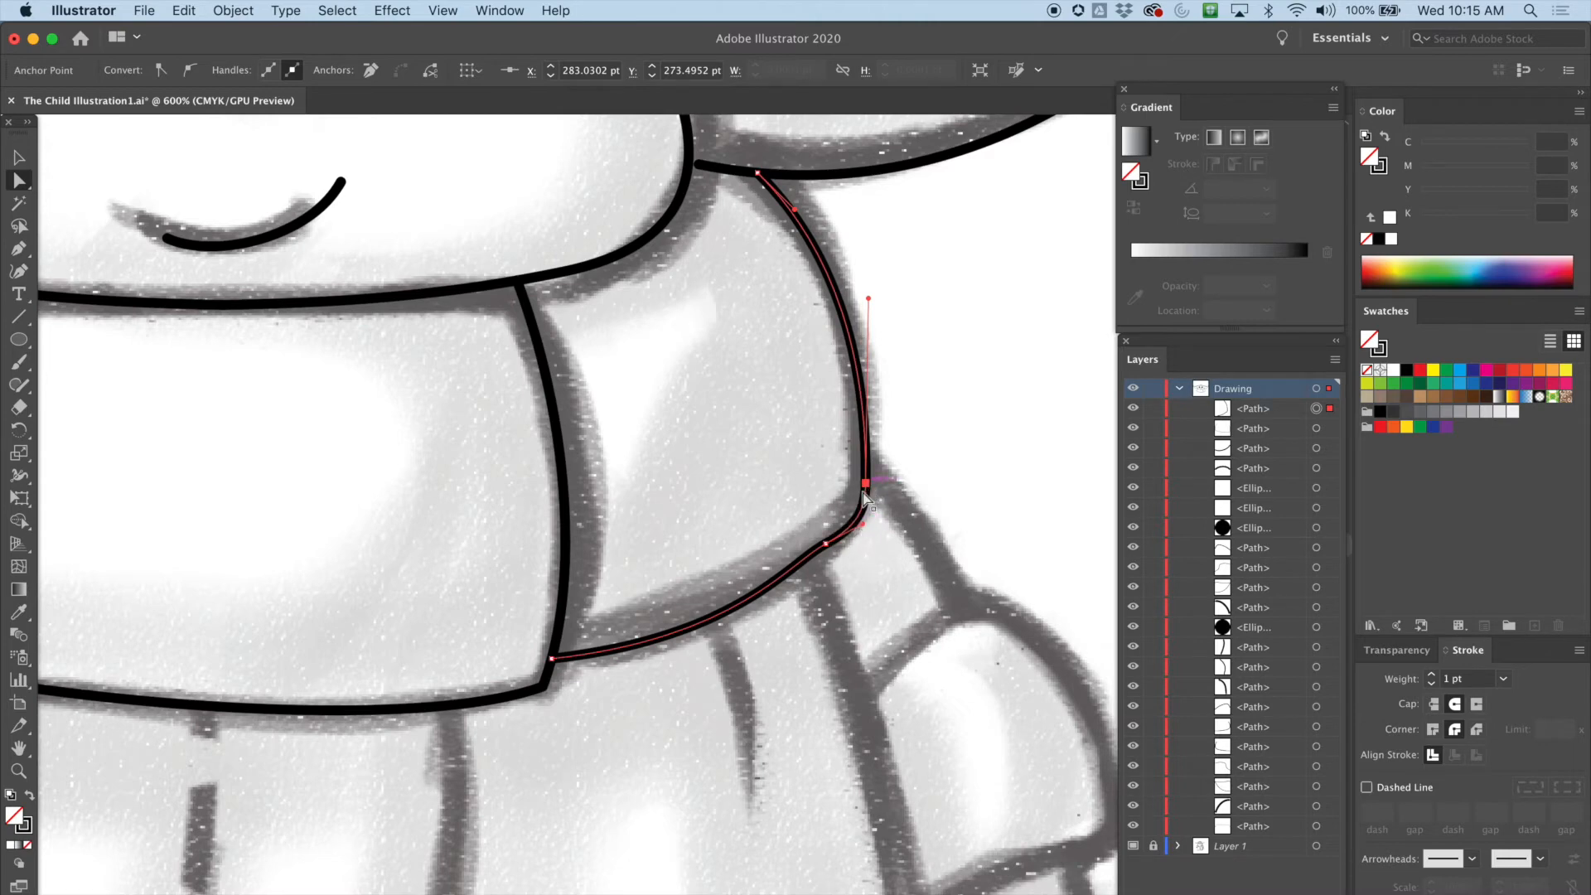
key(super+equal)
drag(782, 579, 823, 438)
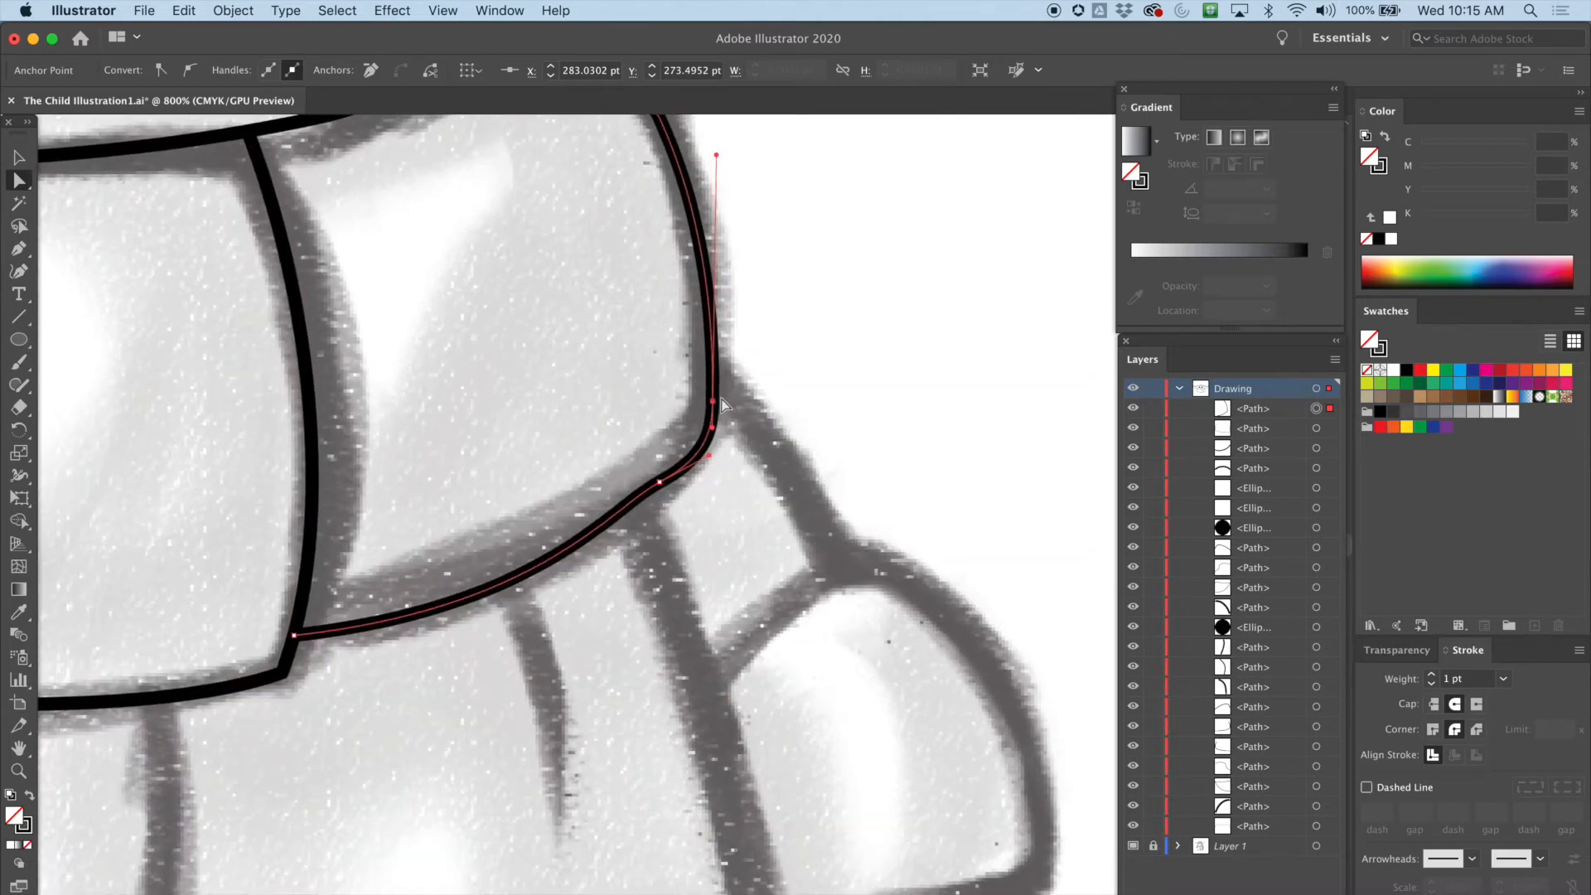
Refine the anchors and handles along the fold's bottom edge so the curve follows the sketch
drag(717, 409, 687, 462)
click(659, 484)
drag(614, 517, 597, 482)
drag(439, 480, 602, 547)
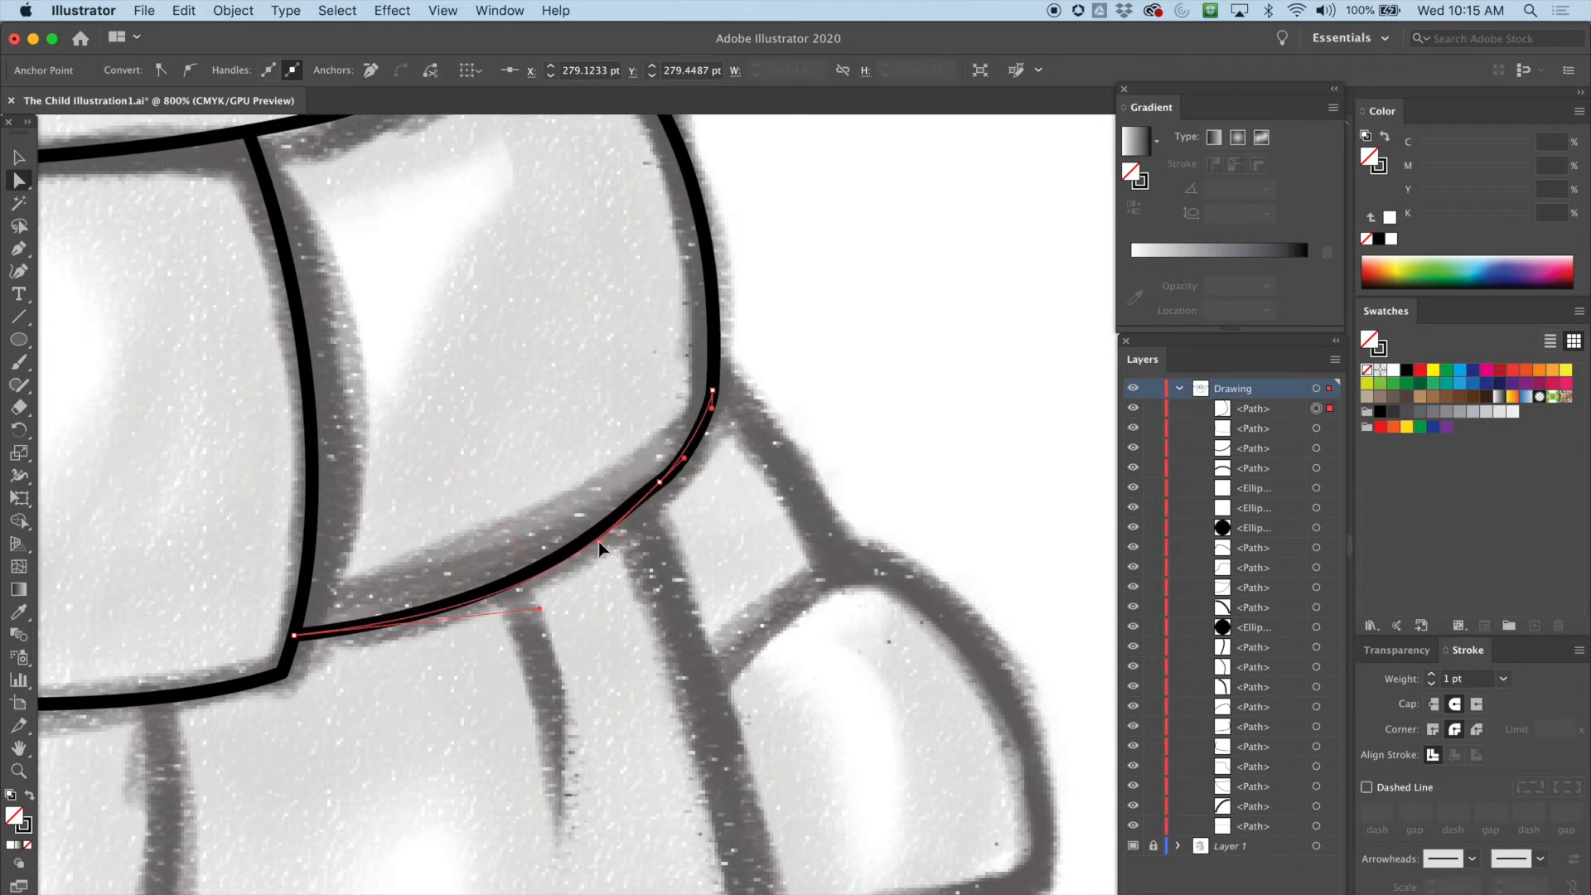
drag(660, 483, 672, 482)
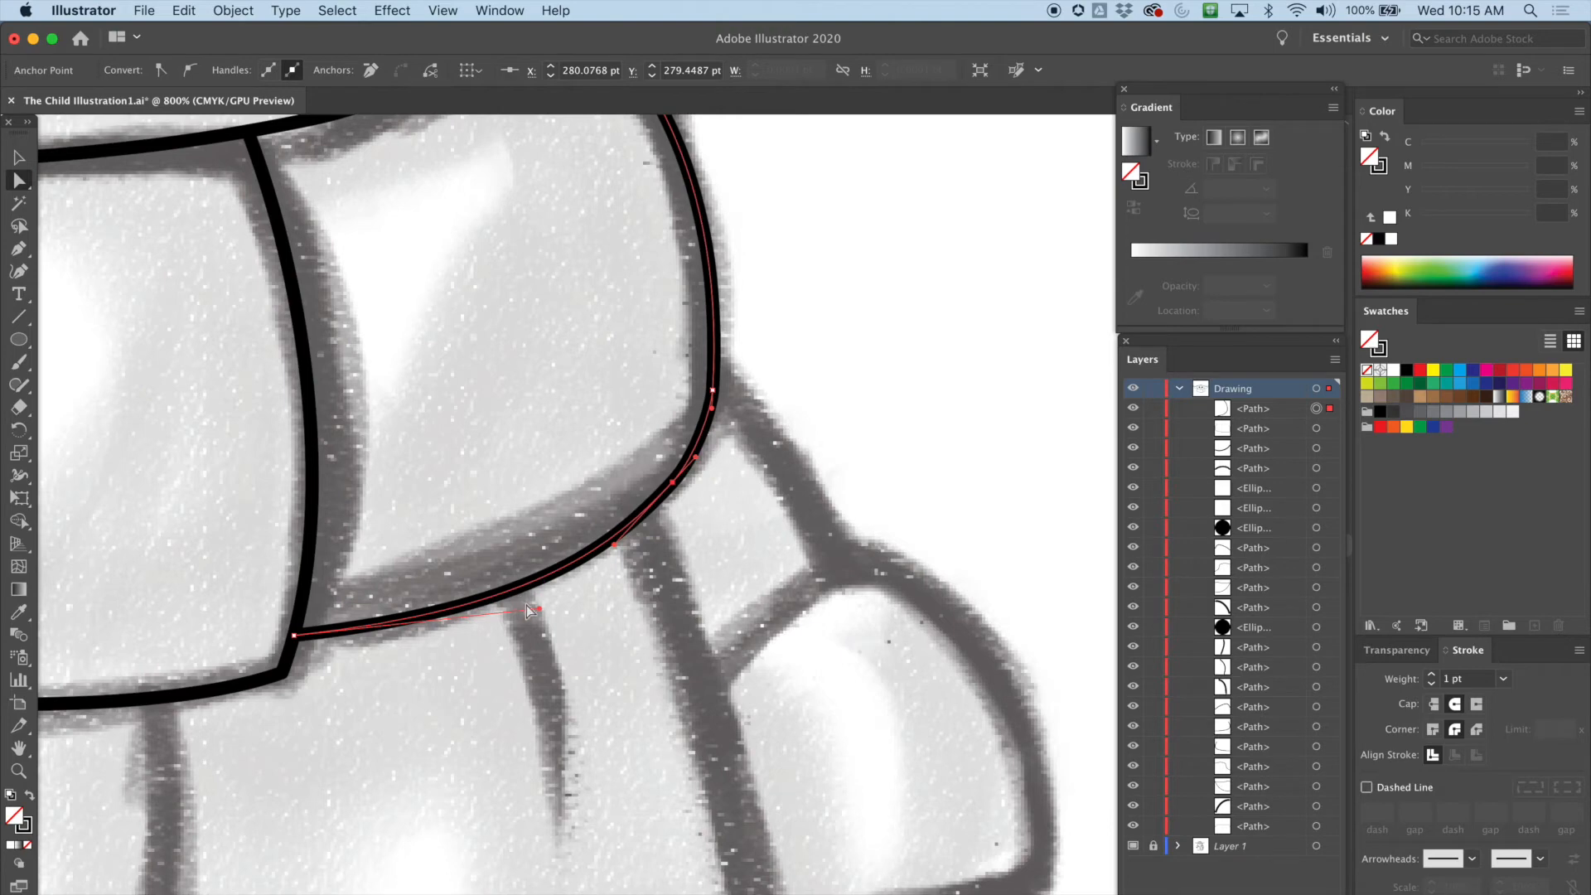
drag(538, 608, 478, 611)
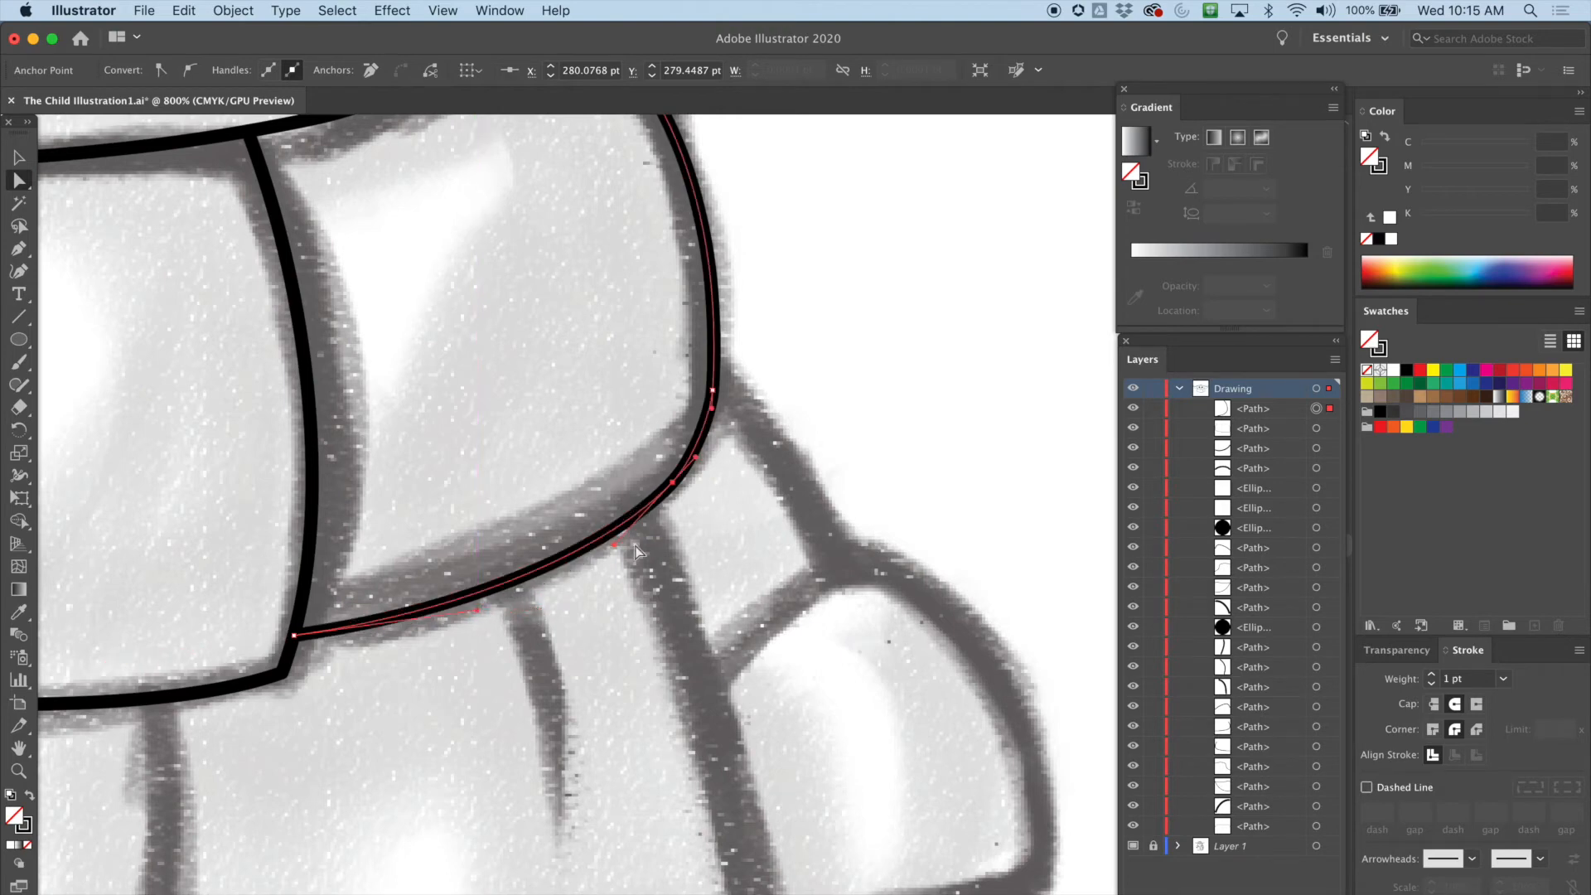
drag(613, 544, 609, 541)
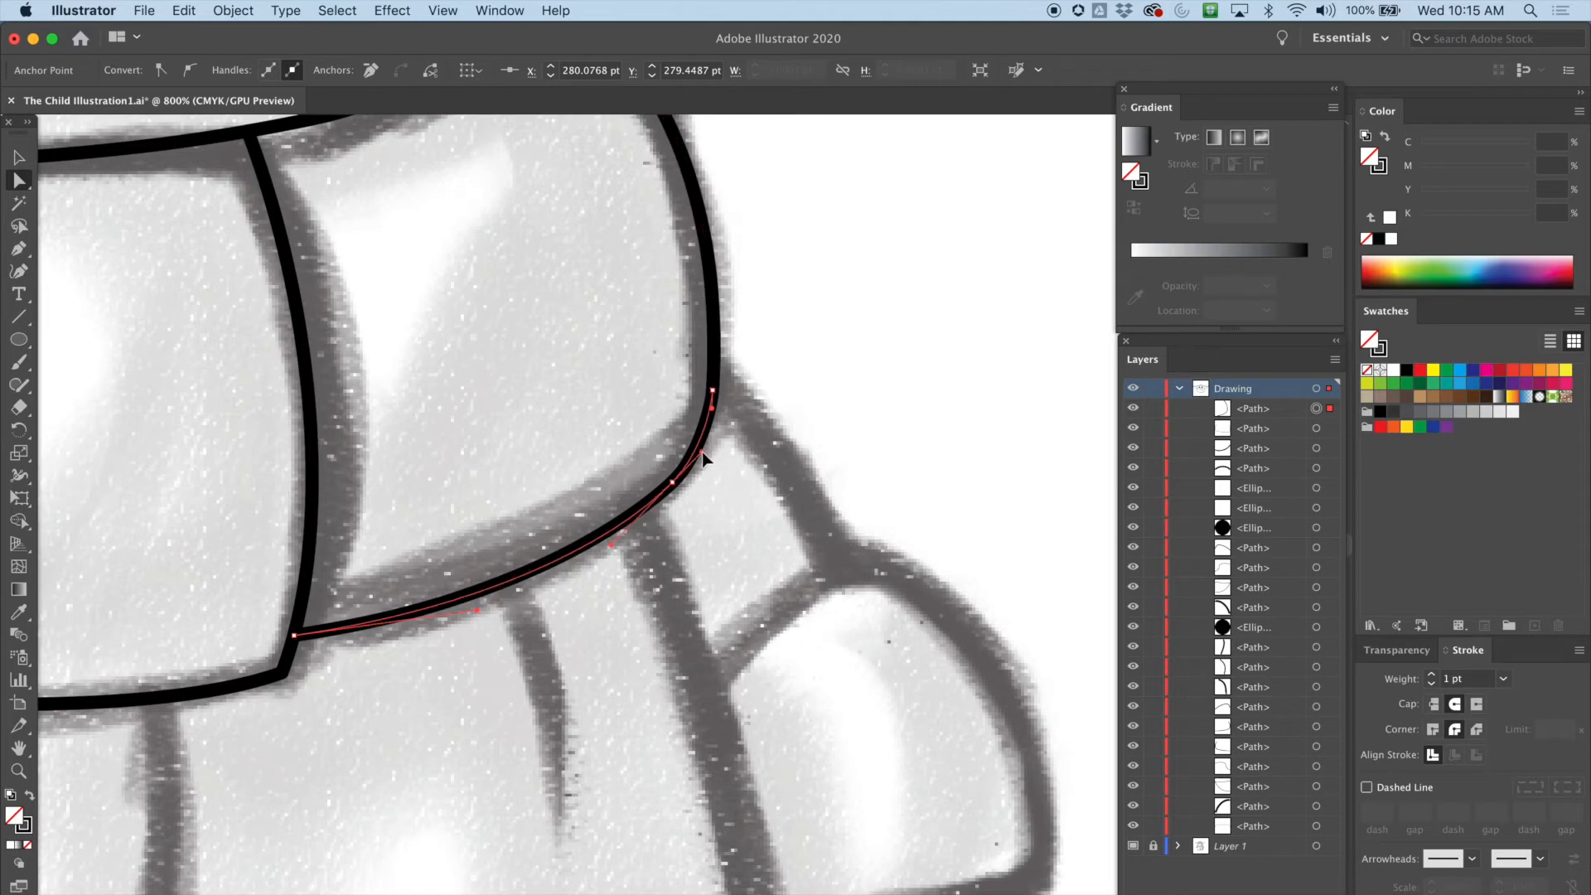
drag(790, 337, 809, 517)
scroll(818, 470, down, 1)
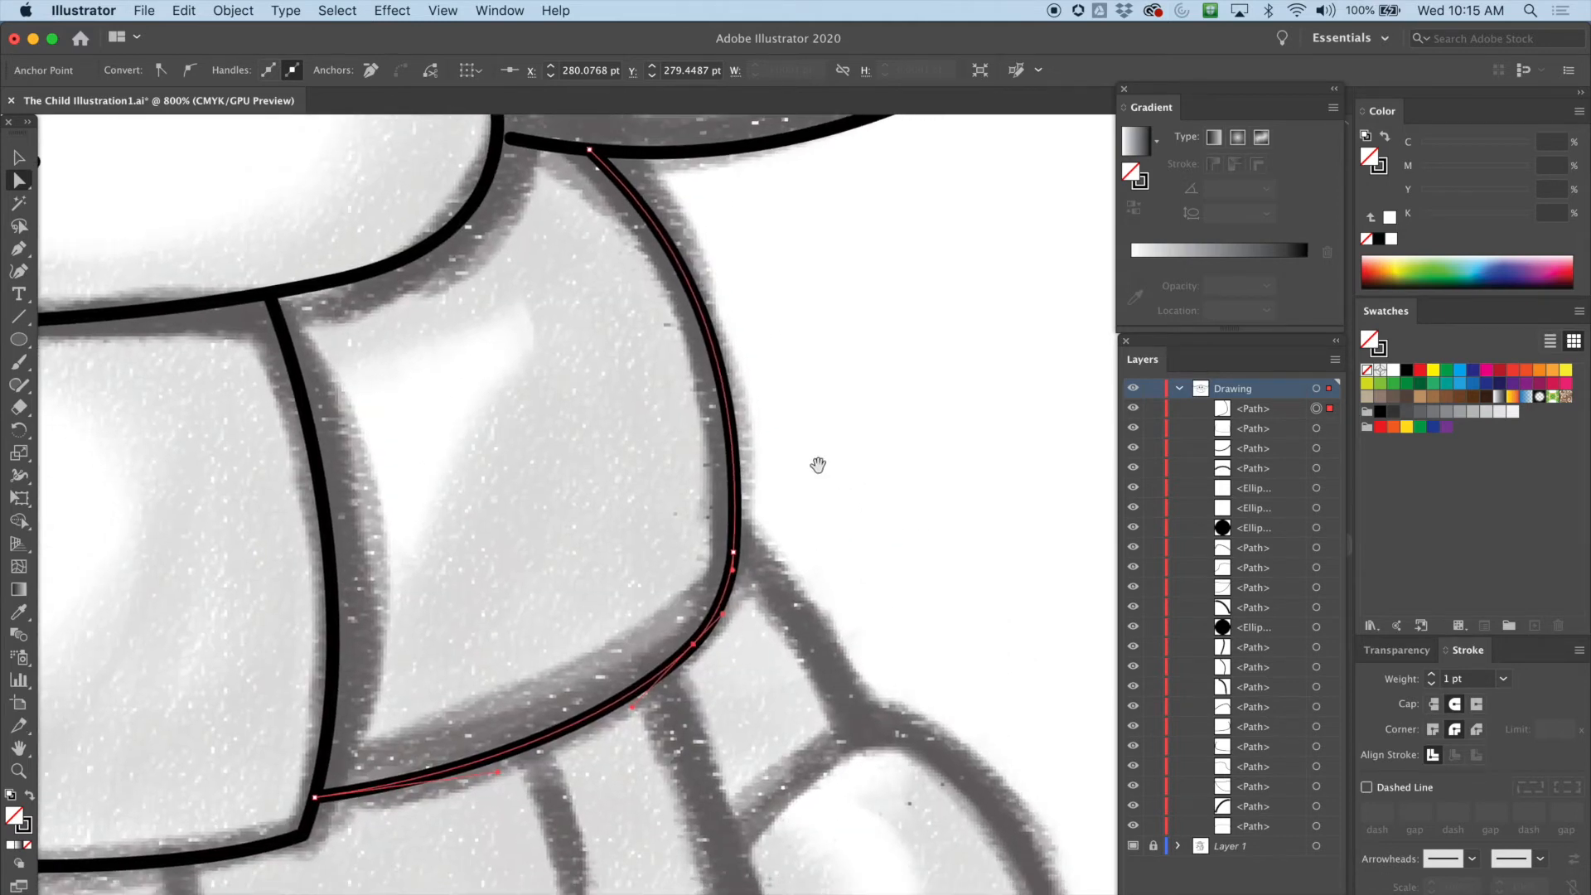
Move the fold path's top anchor so it meets the face outline cleanly
scroll(557, 496, up, 5)
scroll(558, 497, up, 2)
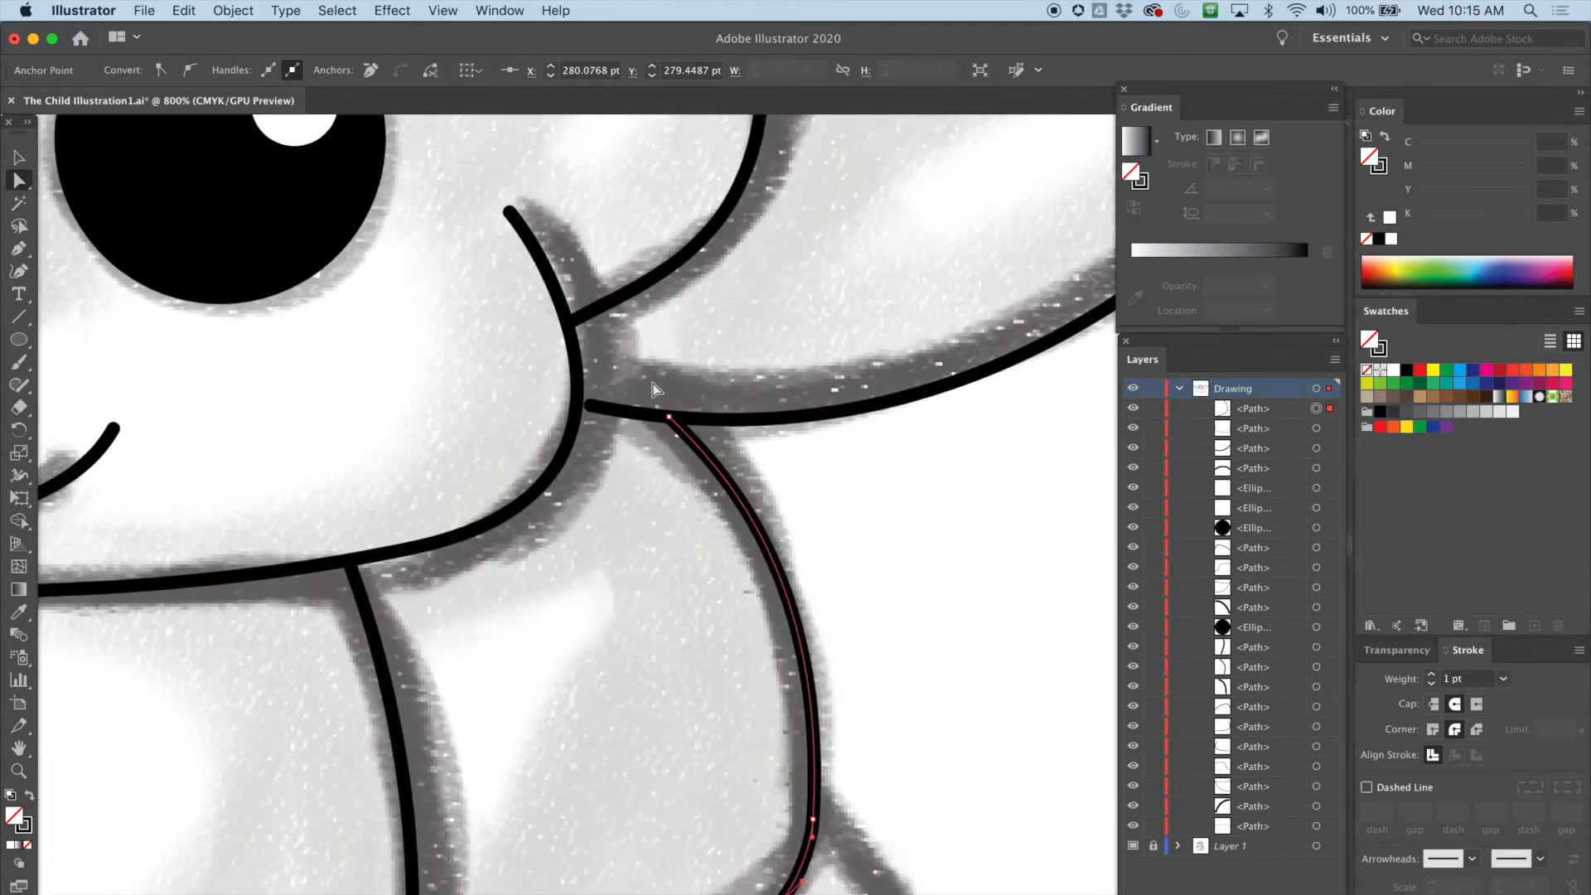
click(589, 406)
drag(587, 408, 574, 406)
drag(592, 545, 532, 586)
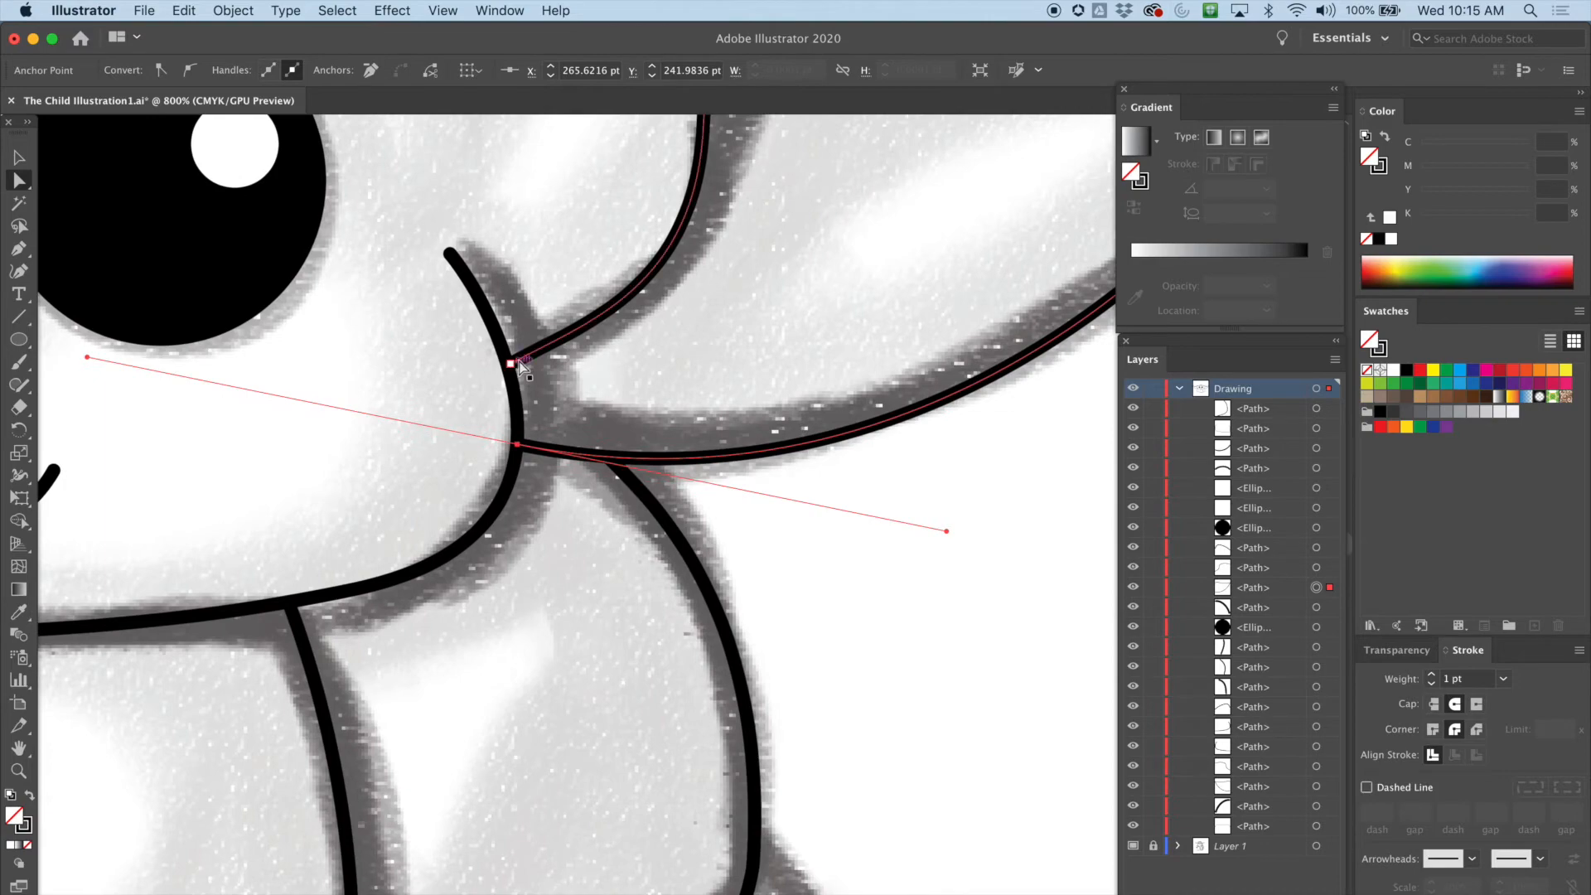
click(512, 363)
Zoom out and scroll around to review the traced scarf against the sketch
scroll(534, 391, down, 10)
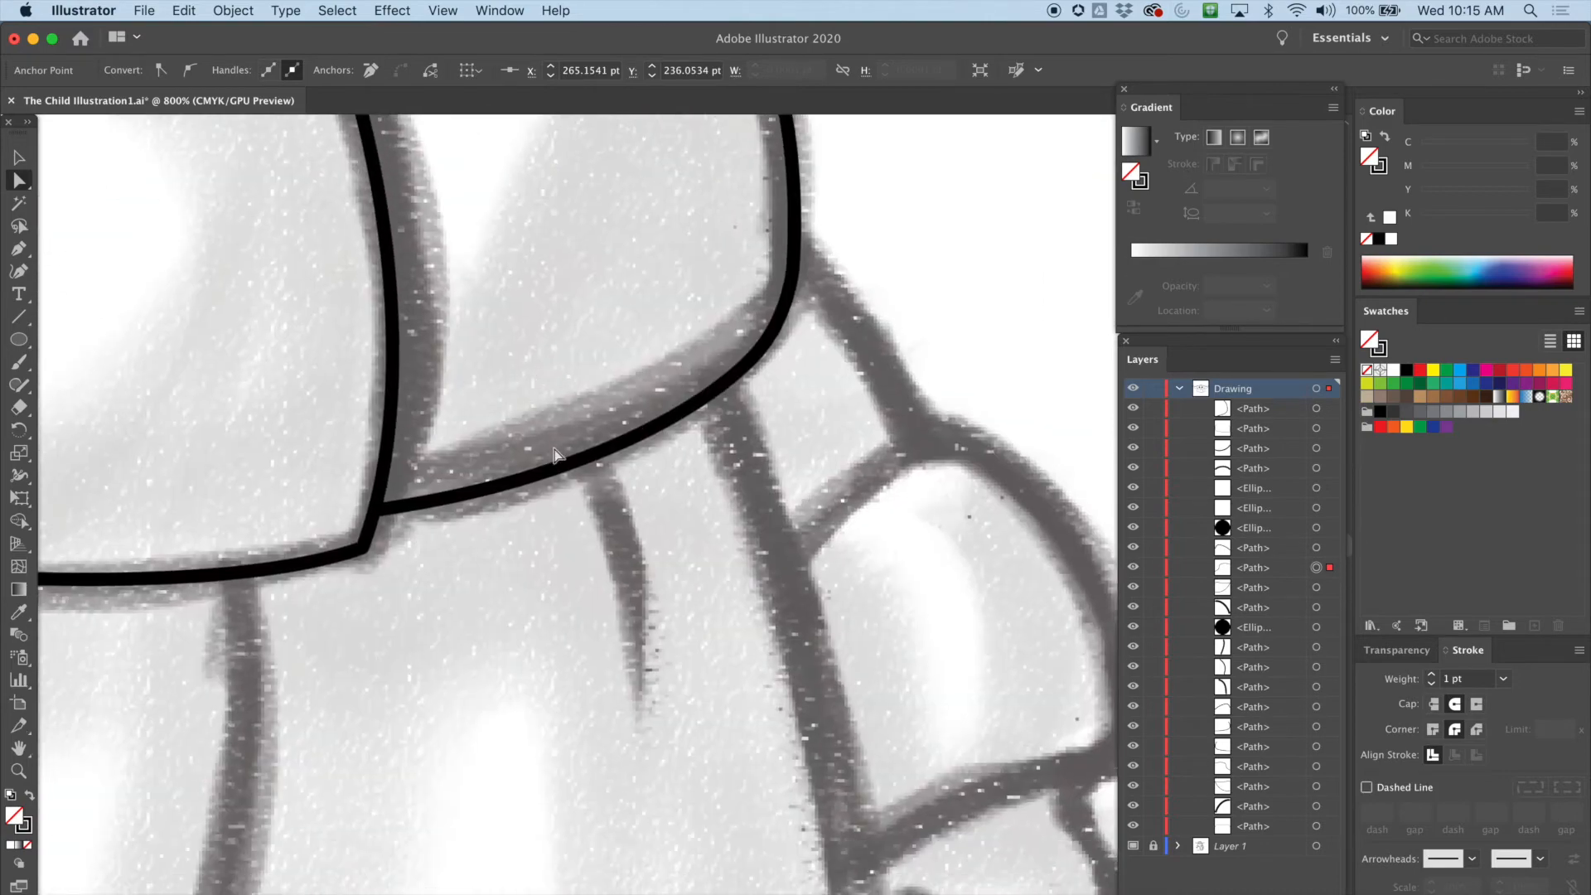
scroll(538, 464, down, 5)
scroll(530, 497, down, 6)
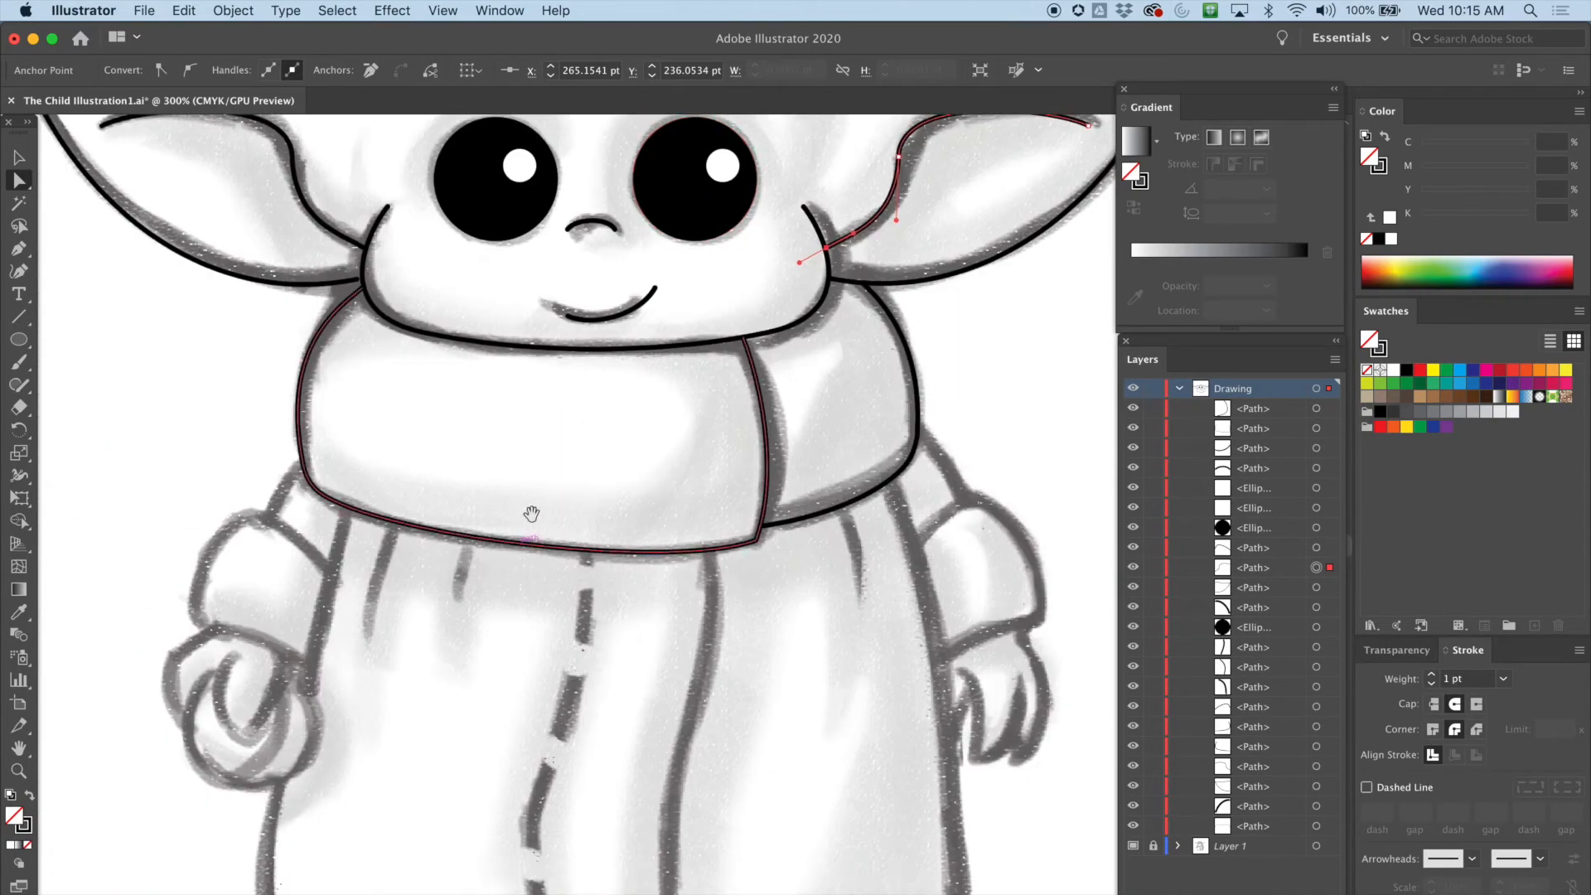
scroll(550, 472, up, 3)
scroll(551, 420, up, 2)
scroll(550, 420, right, 2)
key(p)
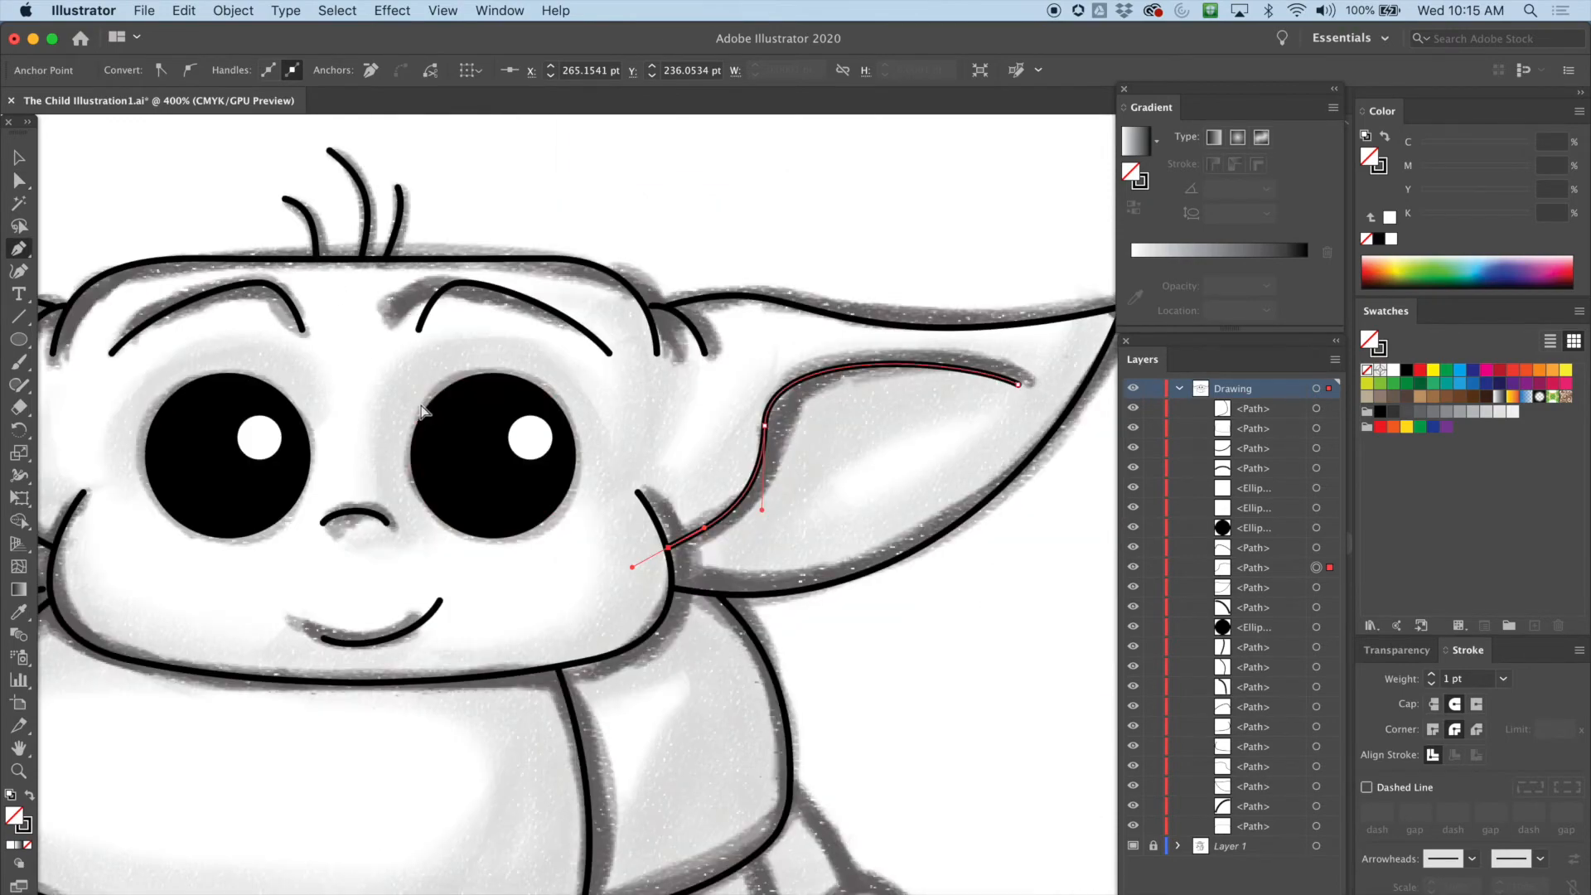
scroll(418, 389, up, 5)
key(super+minus)
key(super+minus)
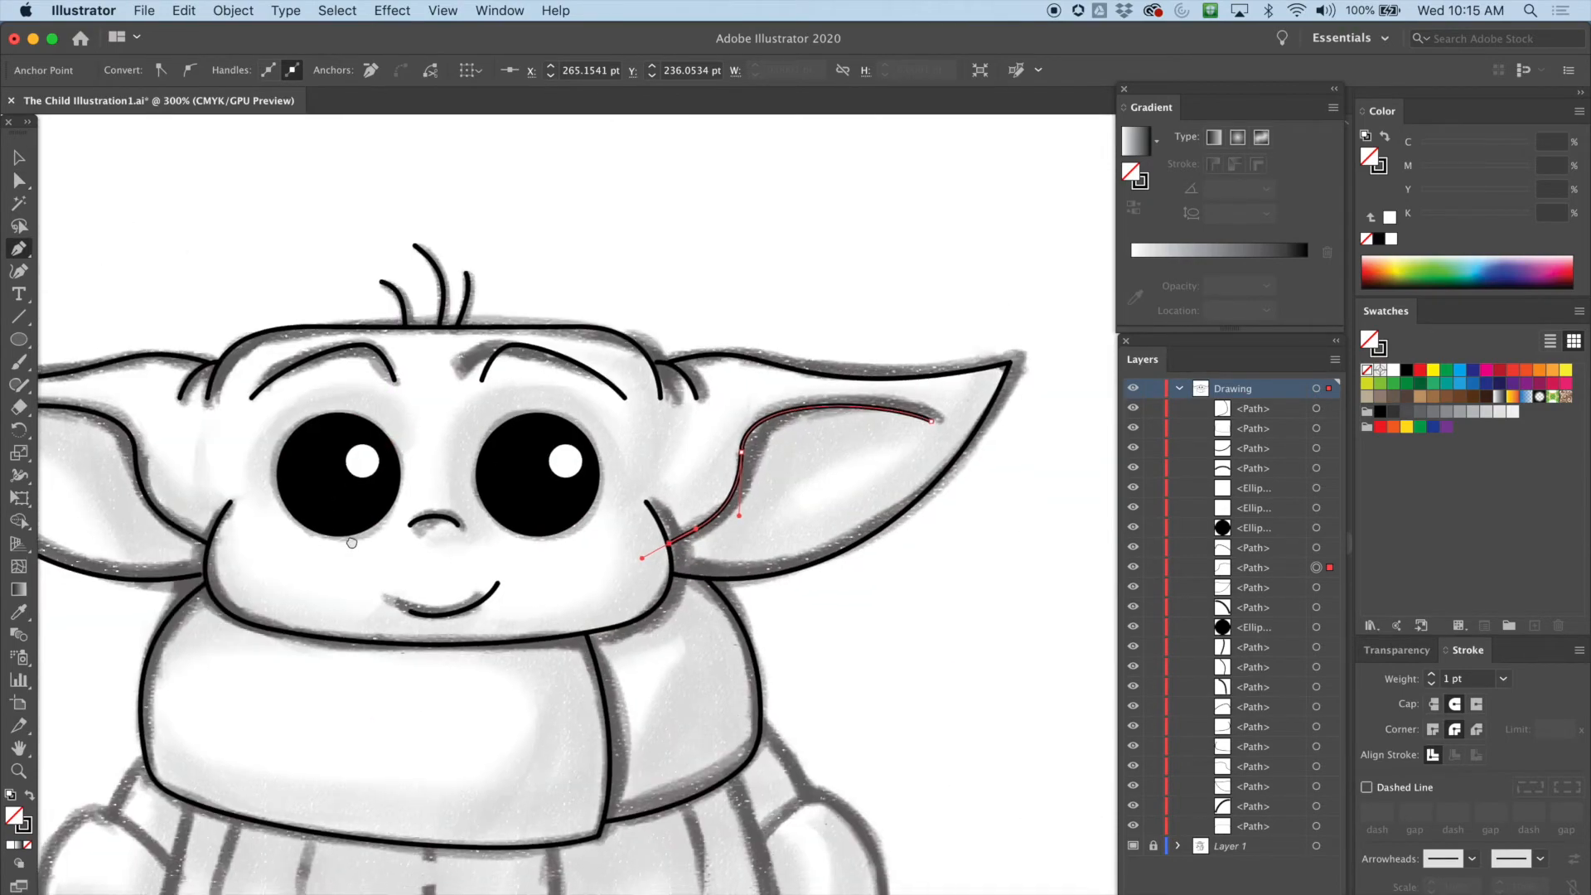
Draw a circle about 25.5 pt wide over the left hand's curl with the Ellipse tool and nudge it into place
drag(244, 646, 586, 323)
drag(508, 413, 476, 285)
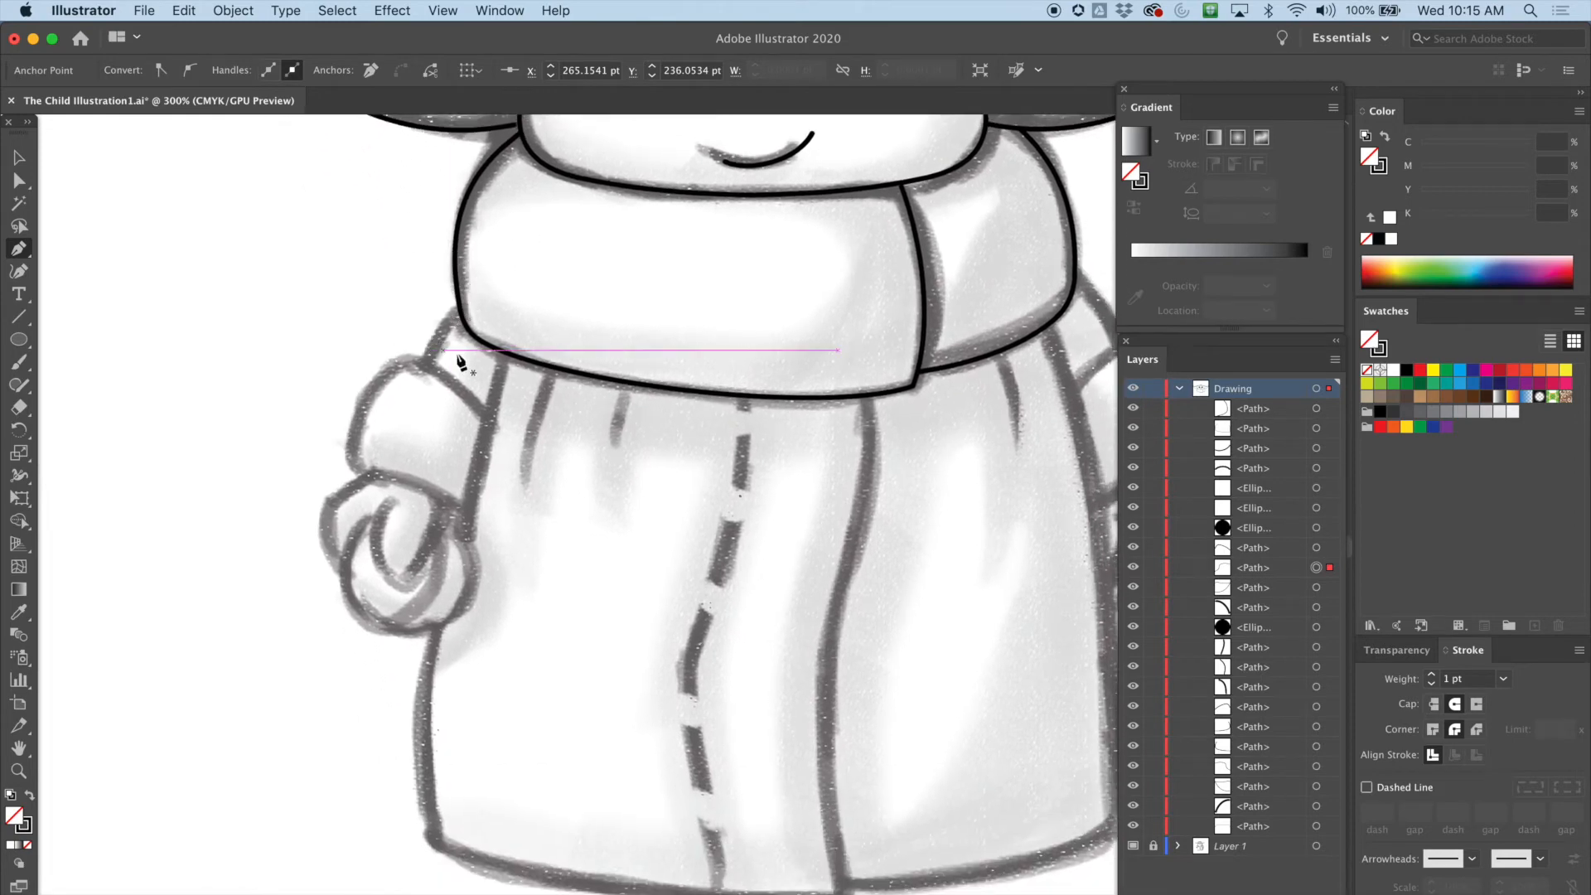
drag(603, 285, 471, 339)
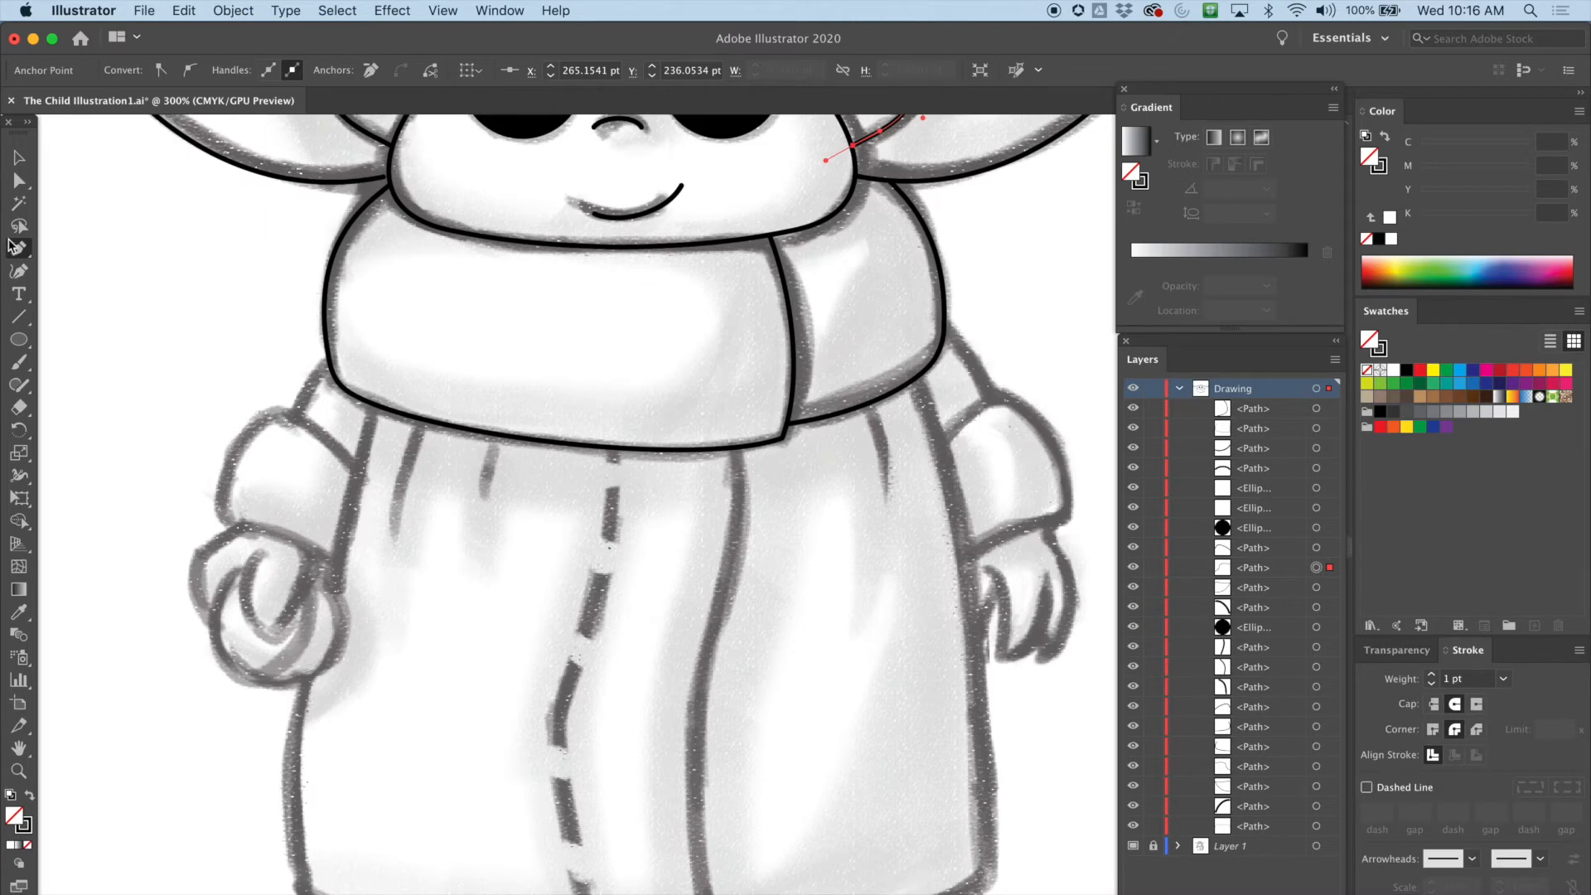
click(26, 343)
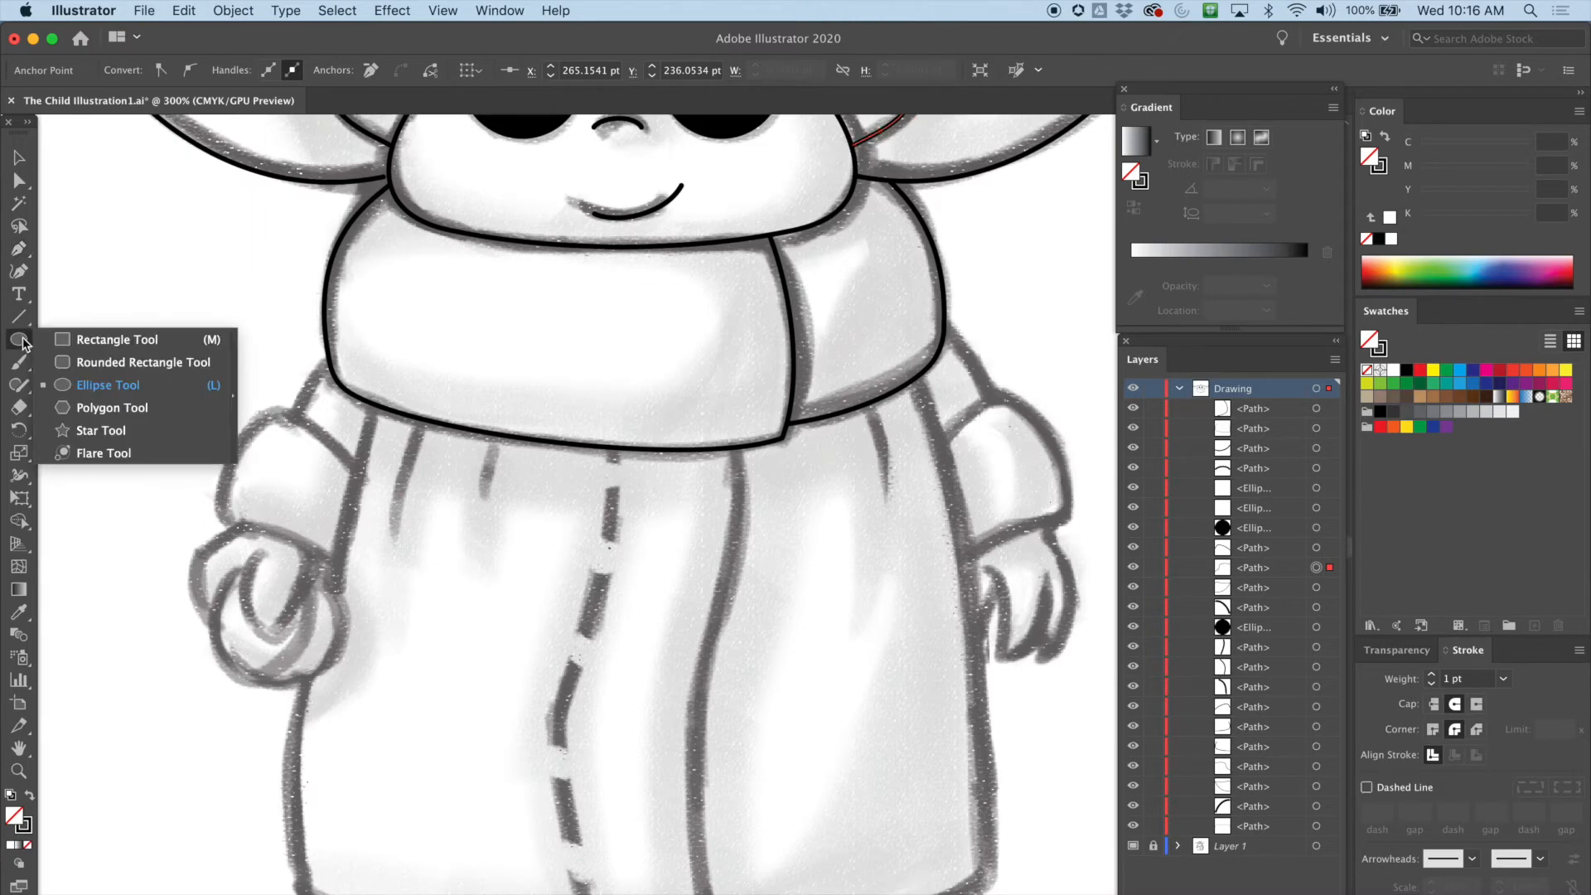
click(108, 385)
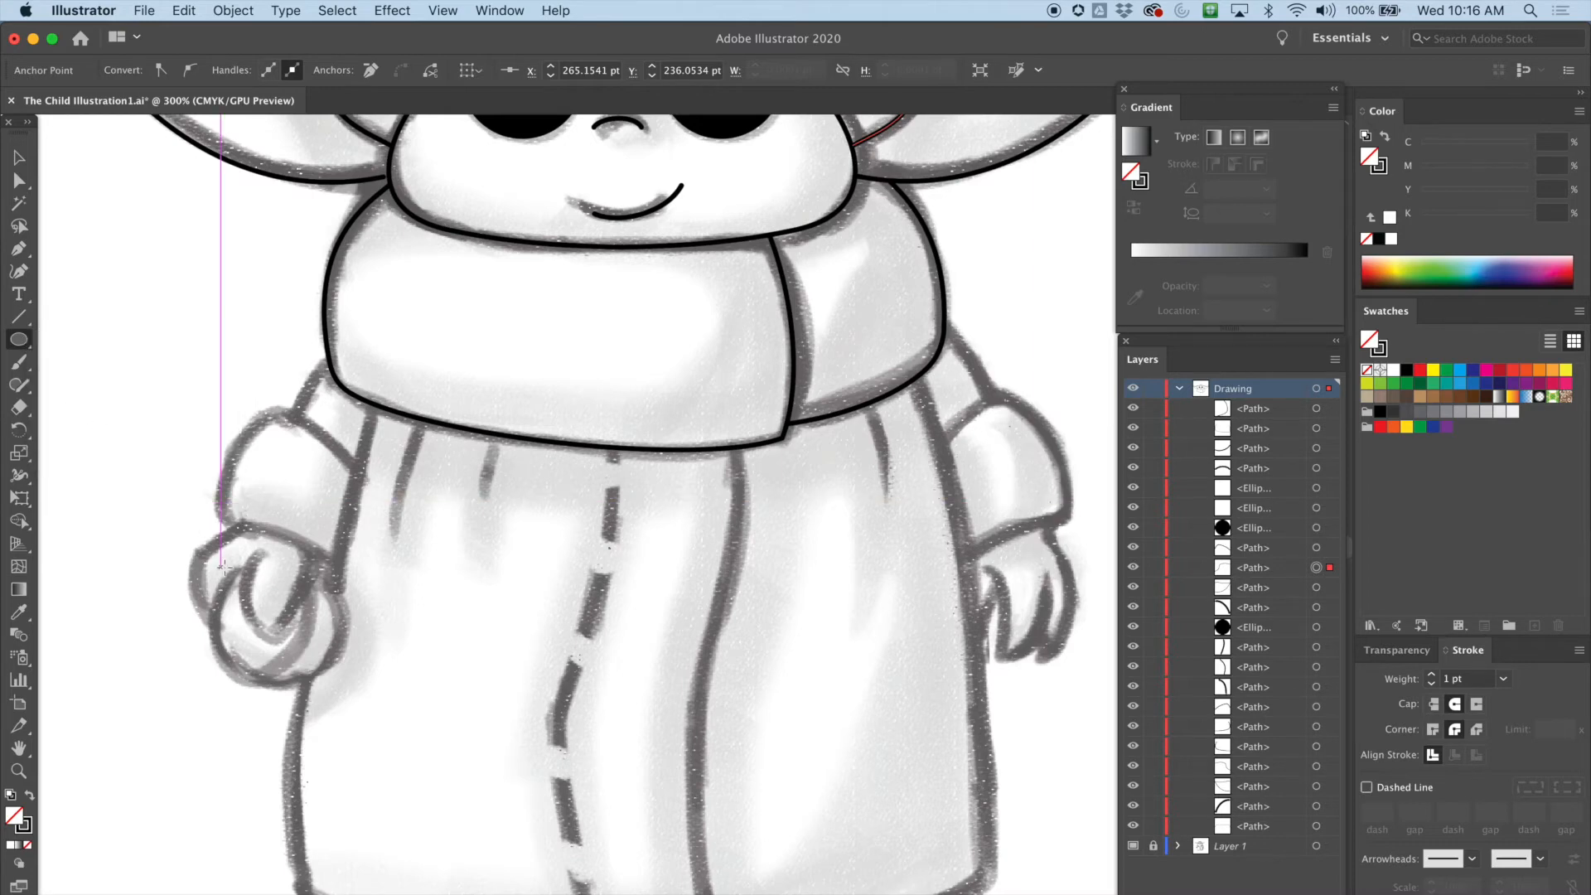
drag(229, 570, 358, 694)
click(21, 157)
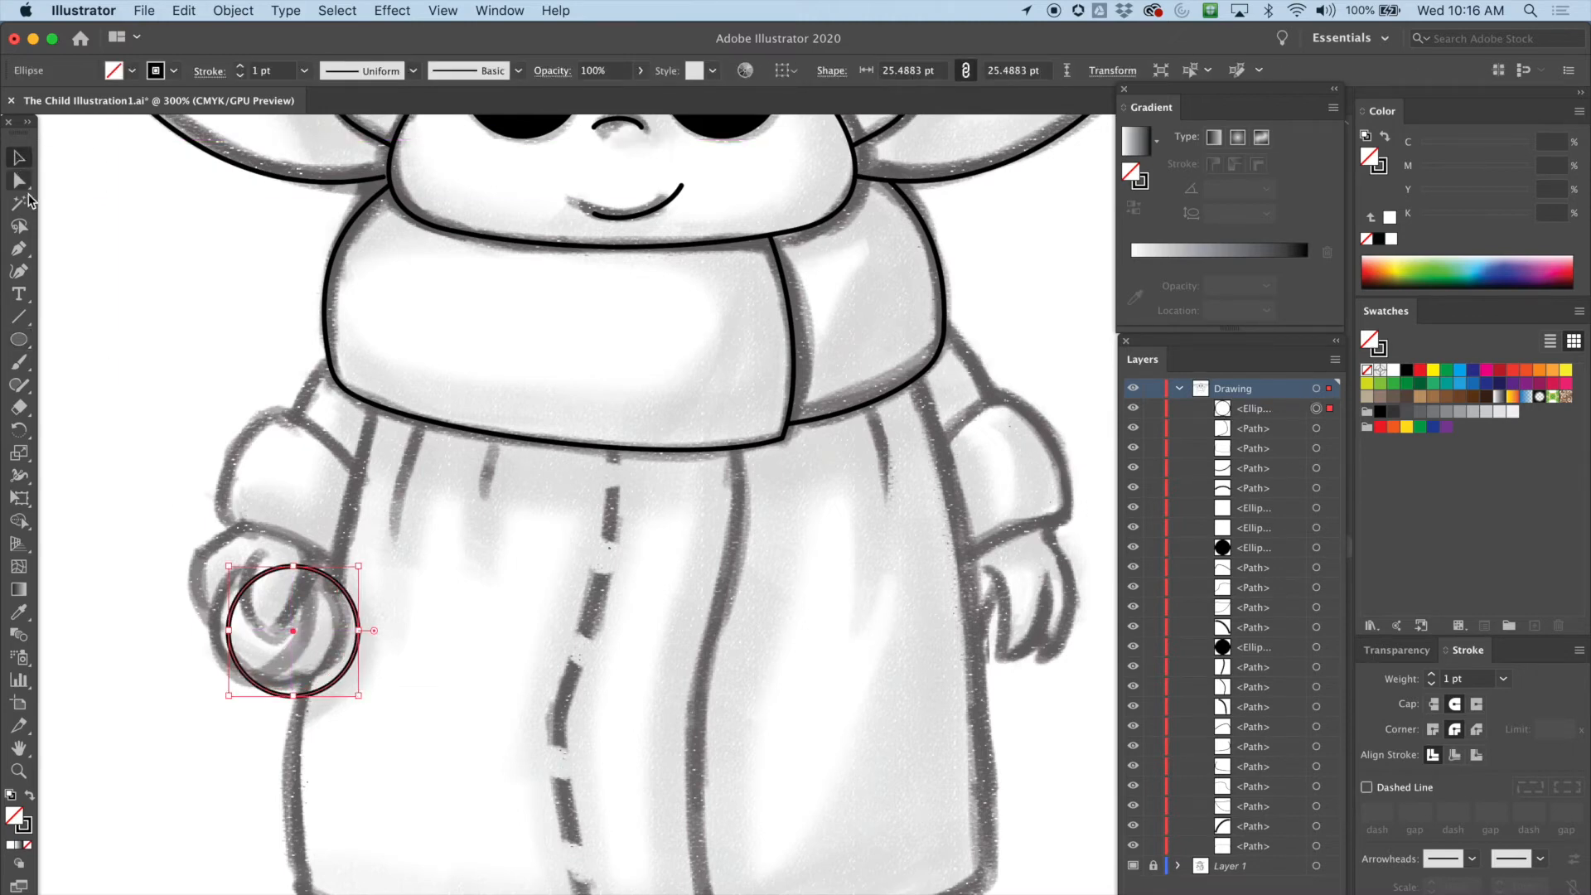
drag(239, 594, 228, 595)
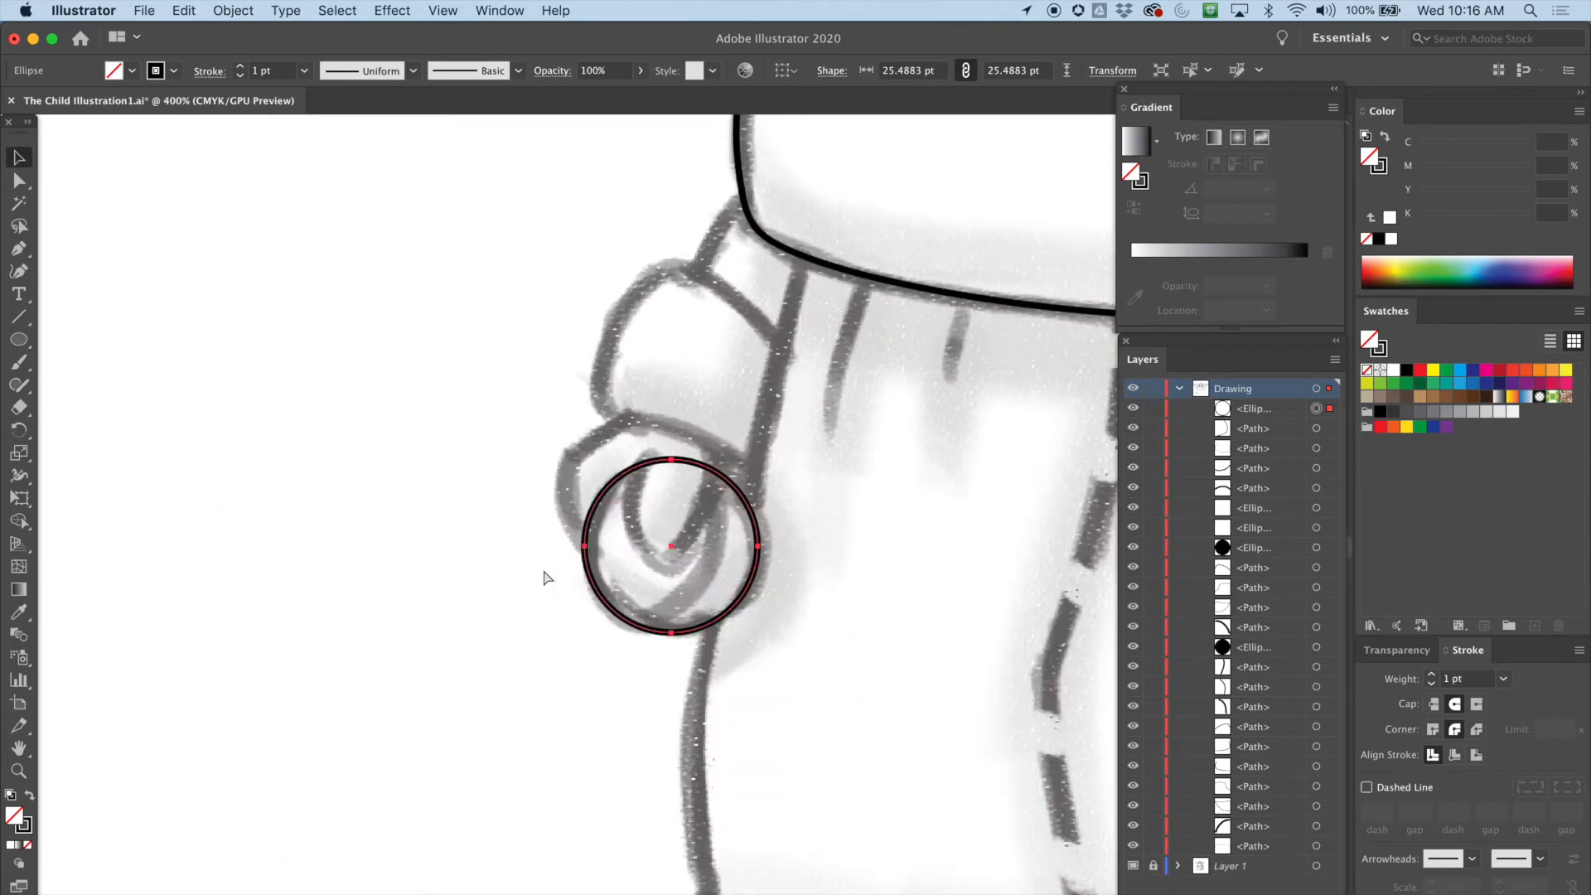
Cut the circle at two points on its upper arc with the Scissors tool
key(ctrl+equal)
key(l)
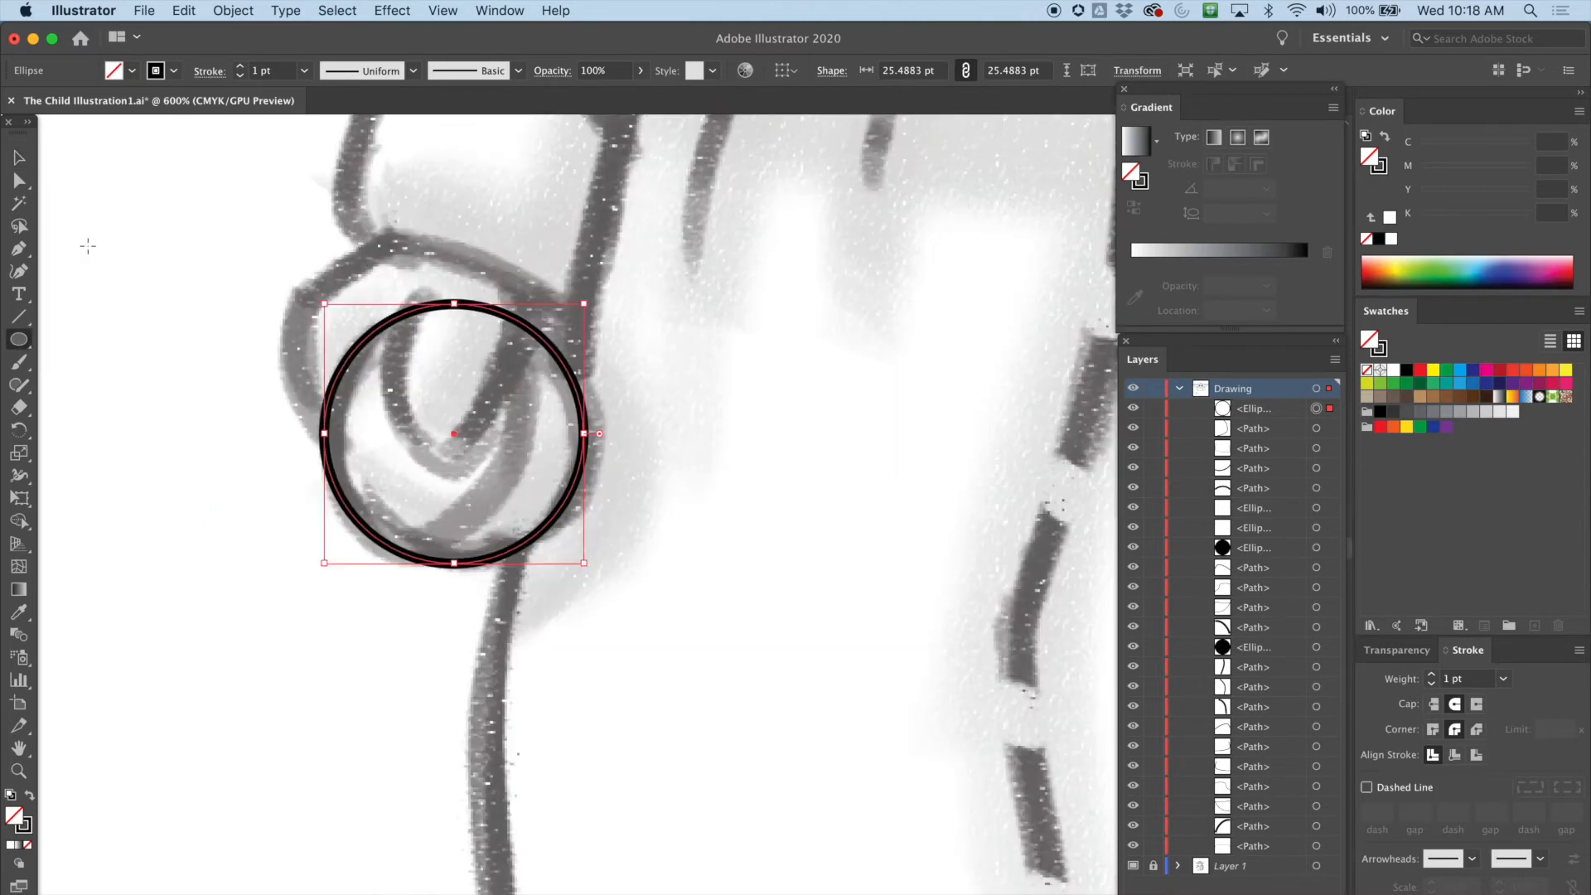
click(21, 410)
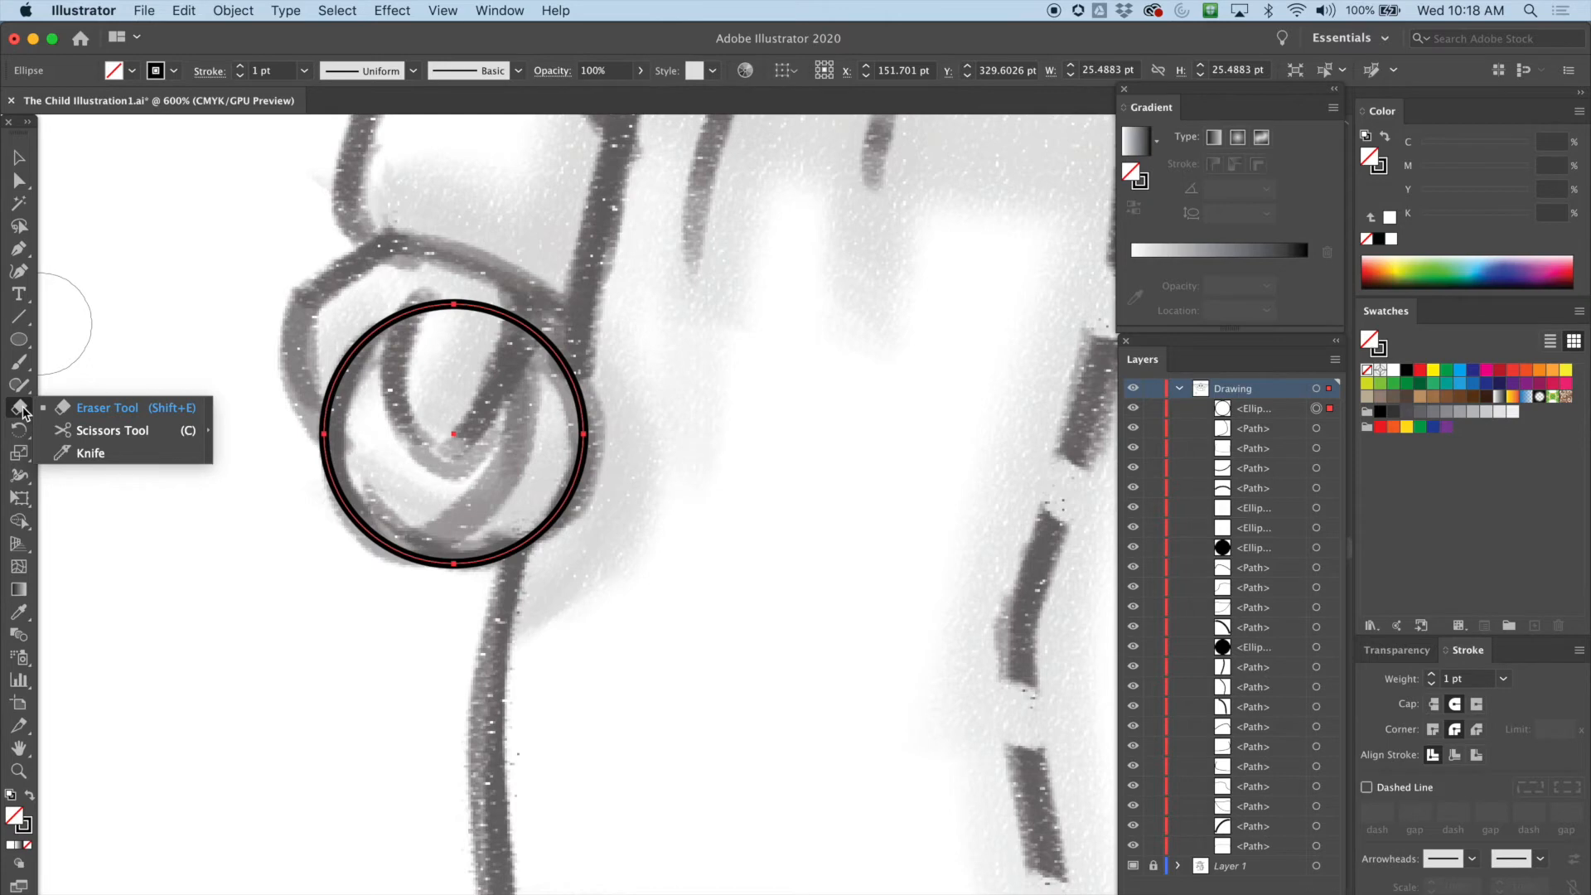
click(108, 431)
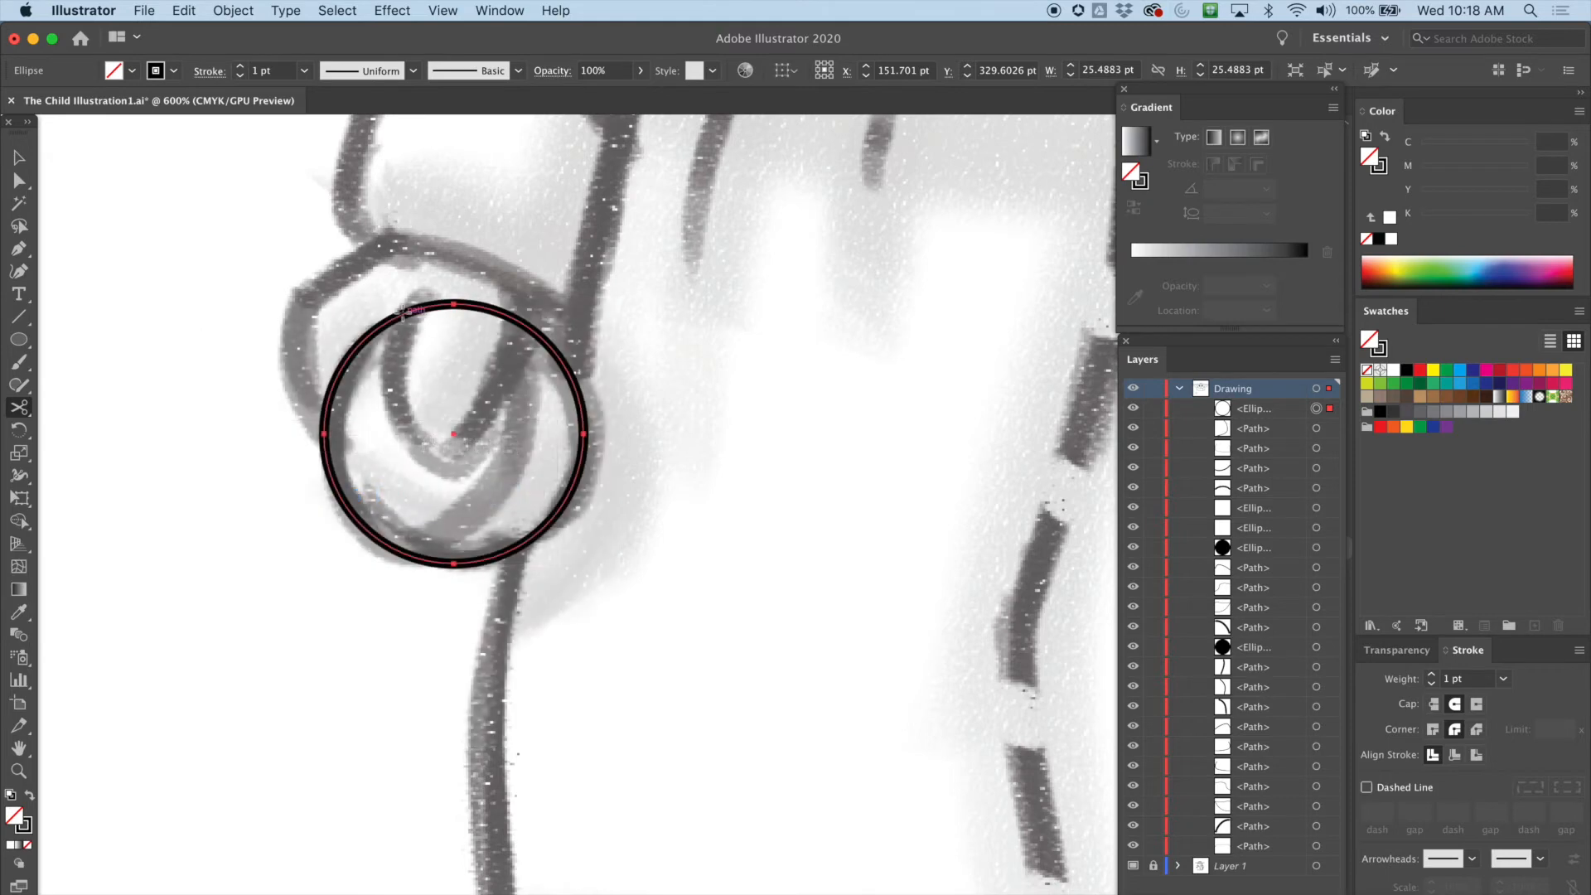
click(402, 312)
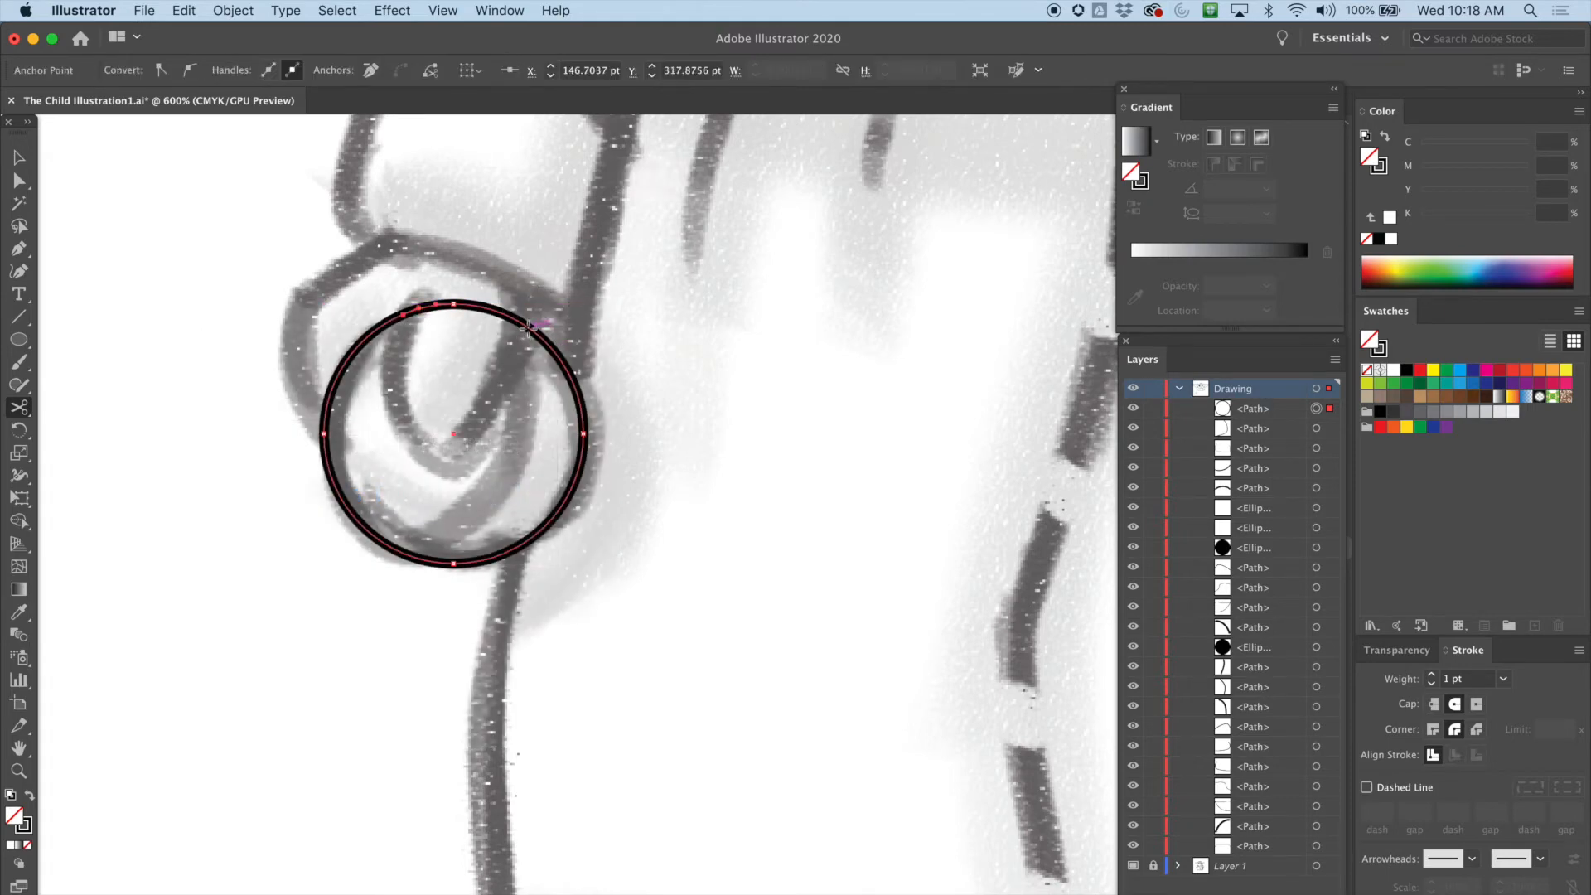
click(528, 325)
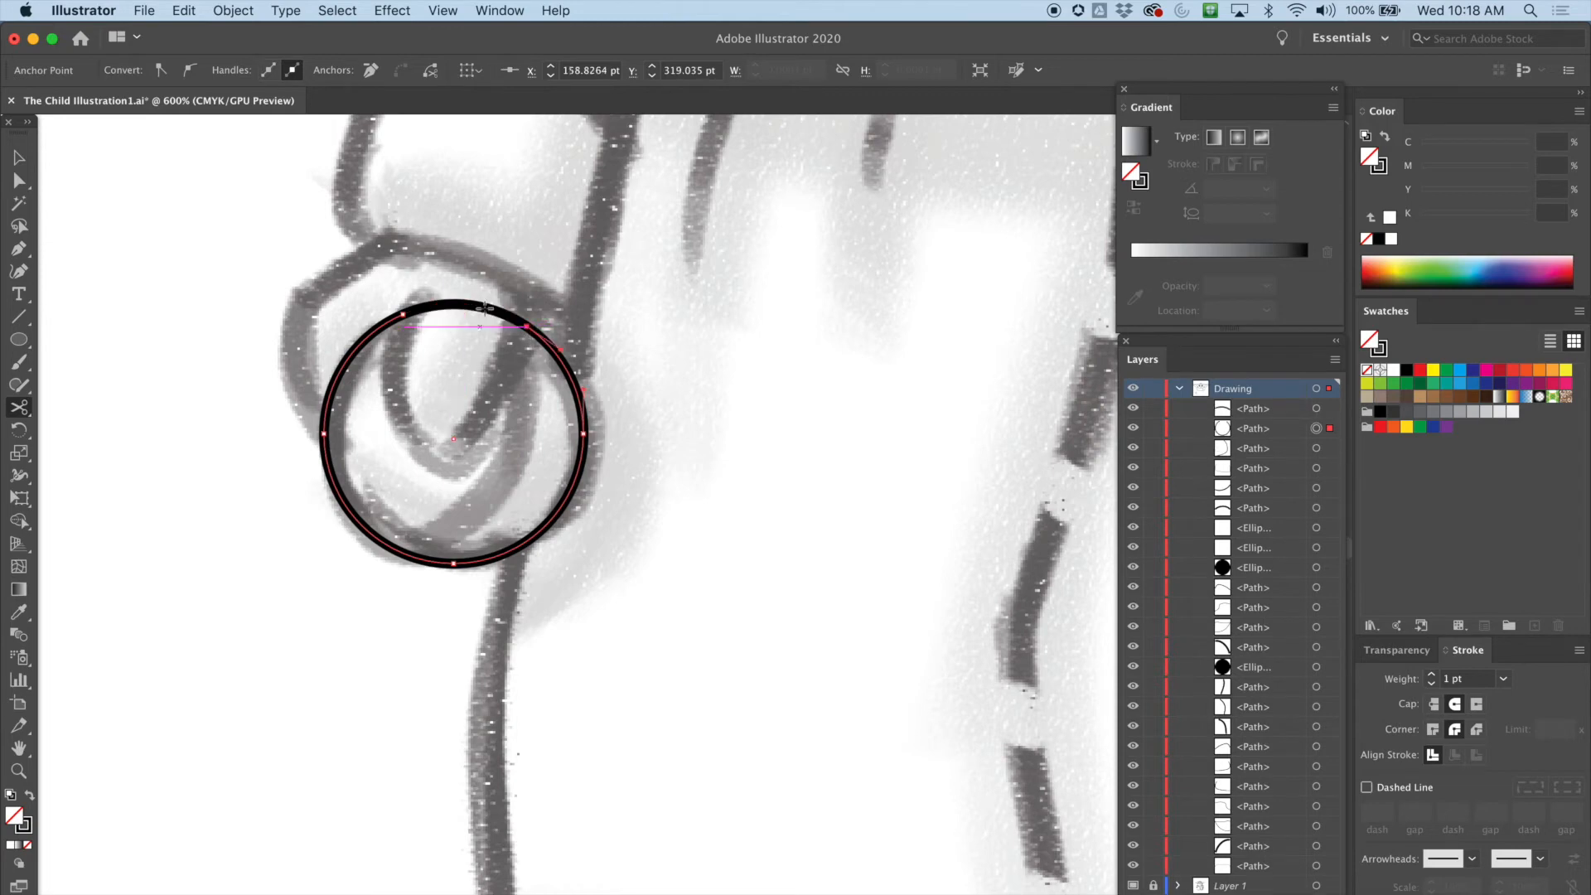
Select and delete the short top arc between the two cuts to open the circle
click(20, 180)
click(408, 245)
click(436, 305)
click(238, 202)
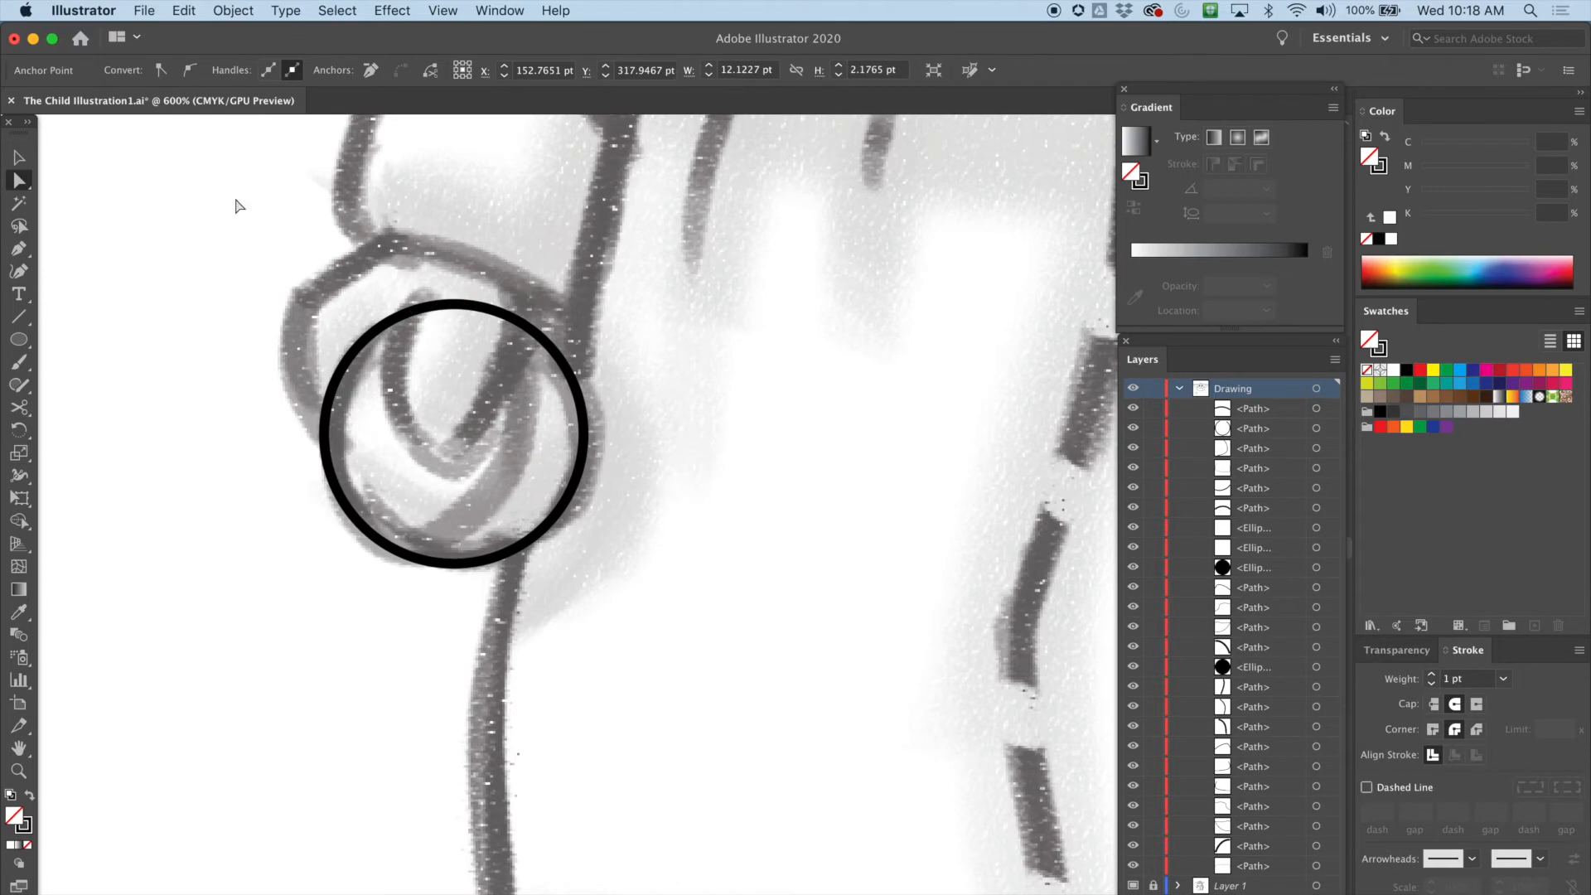
click(19, 156)
click(466, 304)
drag(465, 305, 472, 235)
drag(525, 325, 520, 250)
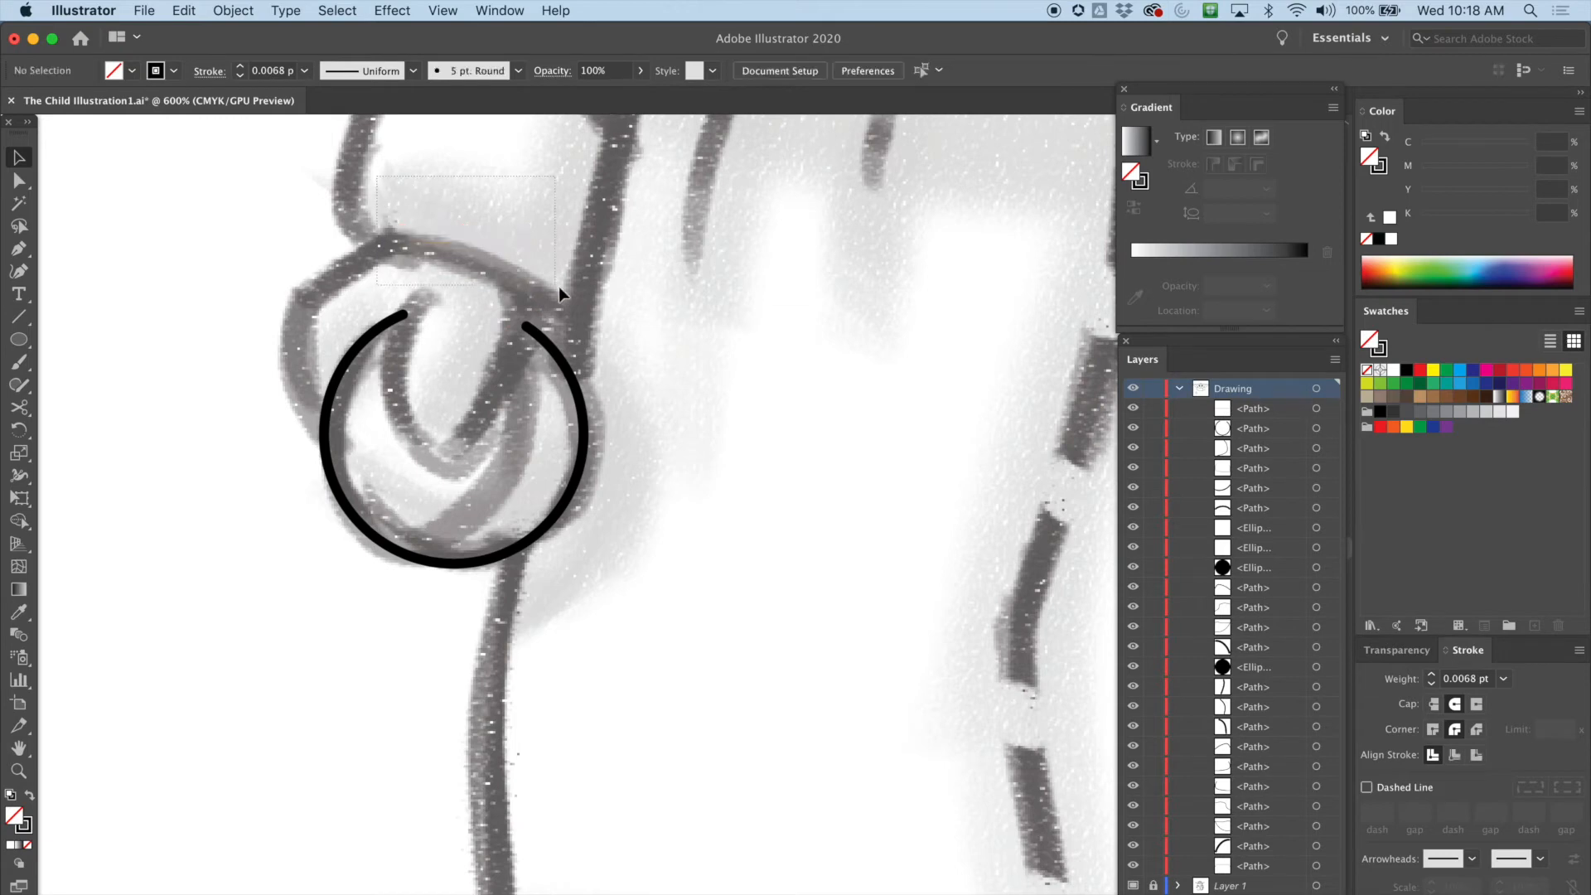
key(Delete)
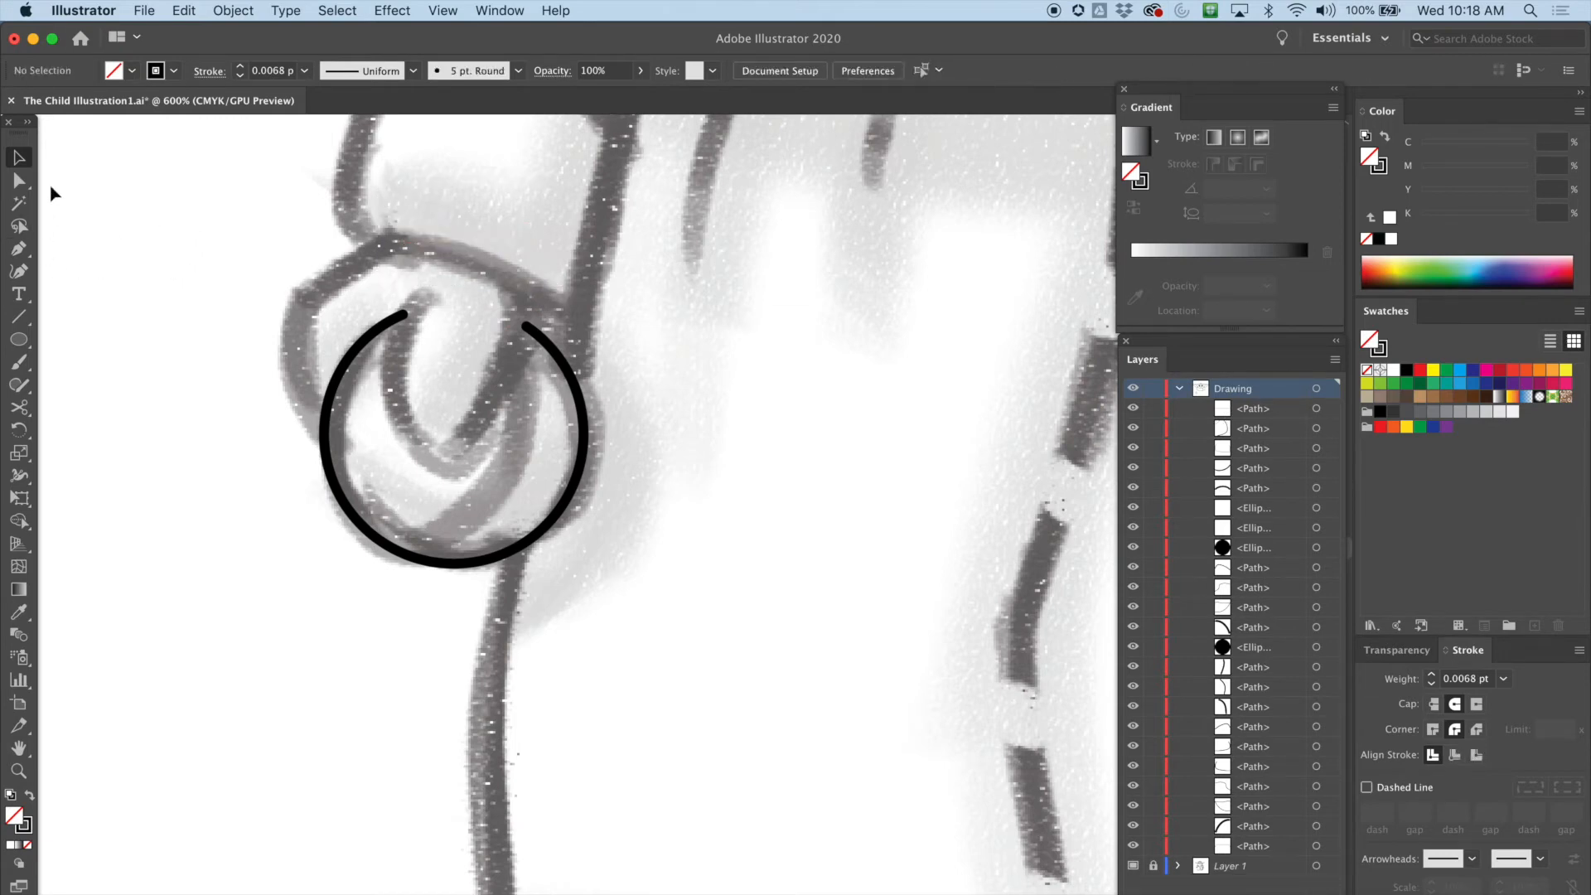
Trace the wrist outline above the left hand's circle with the Pen tool as an open path
click(18, 248)
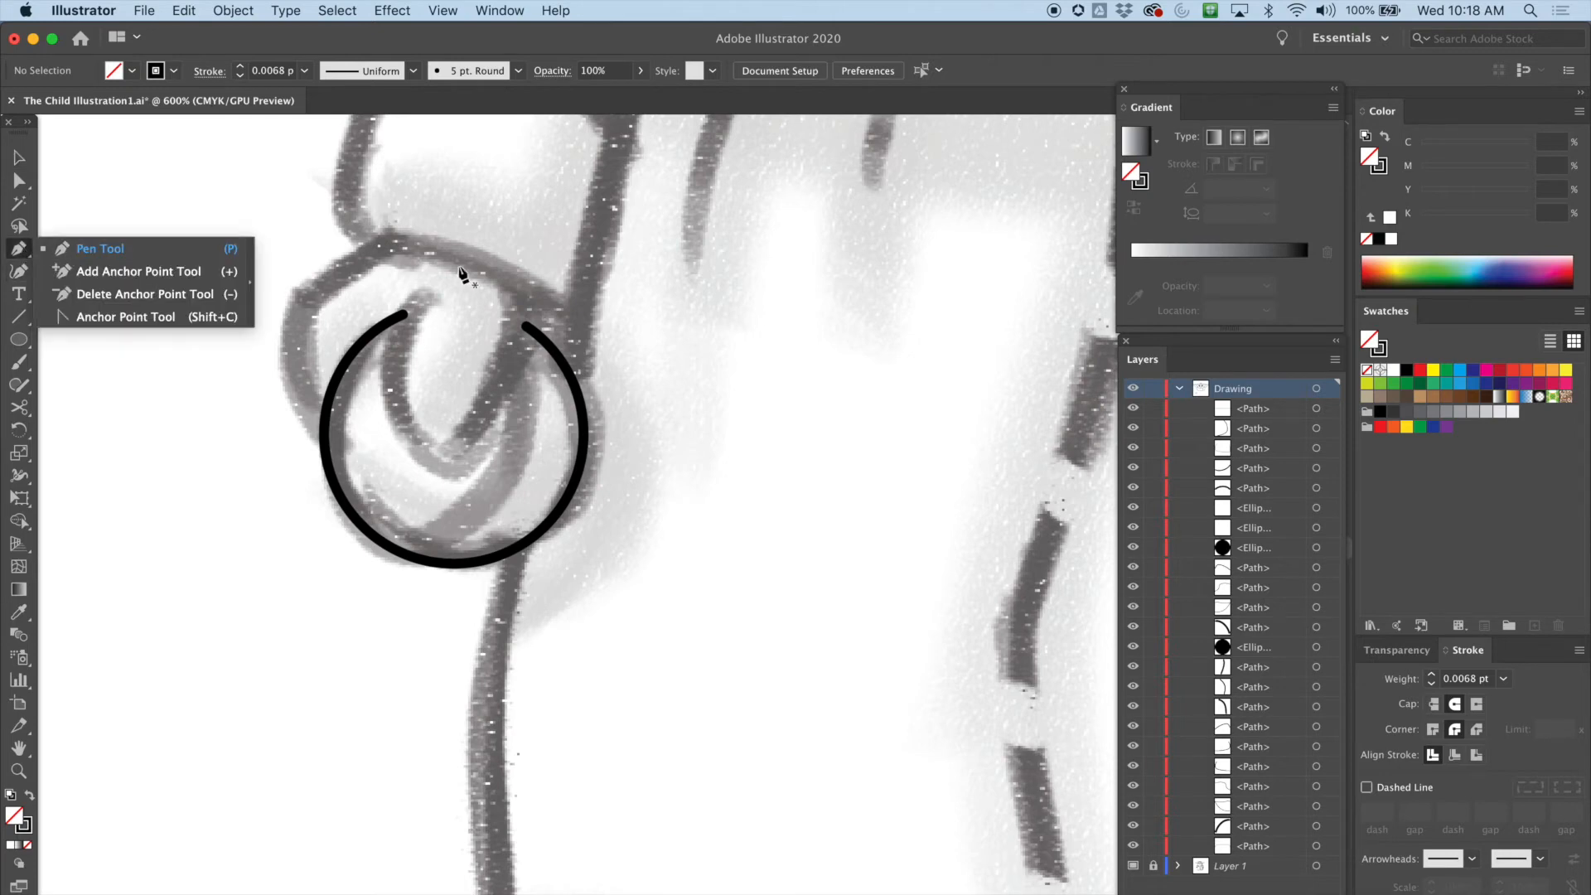
drag(382, 237, 340, 250)
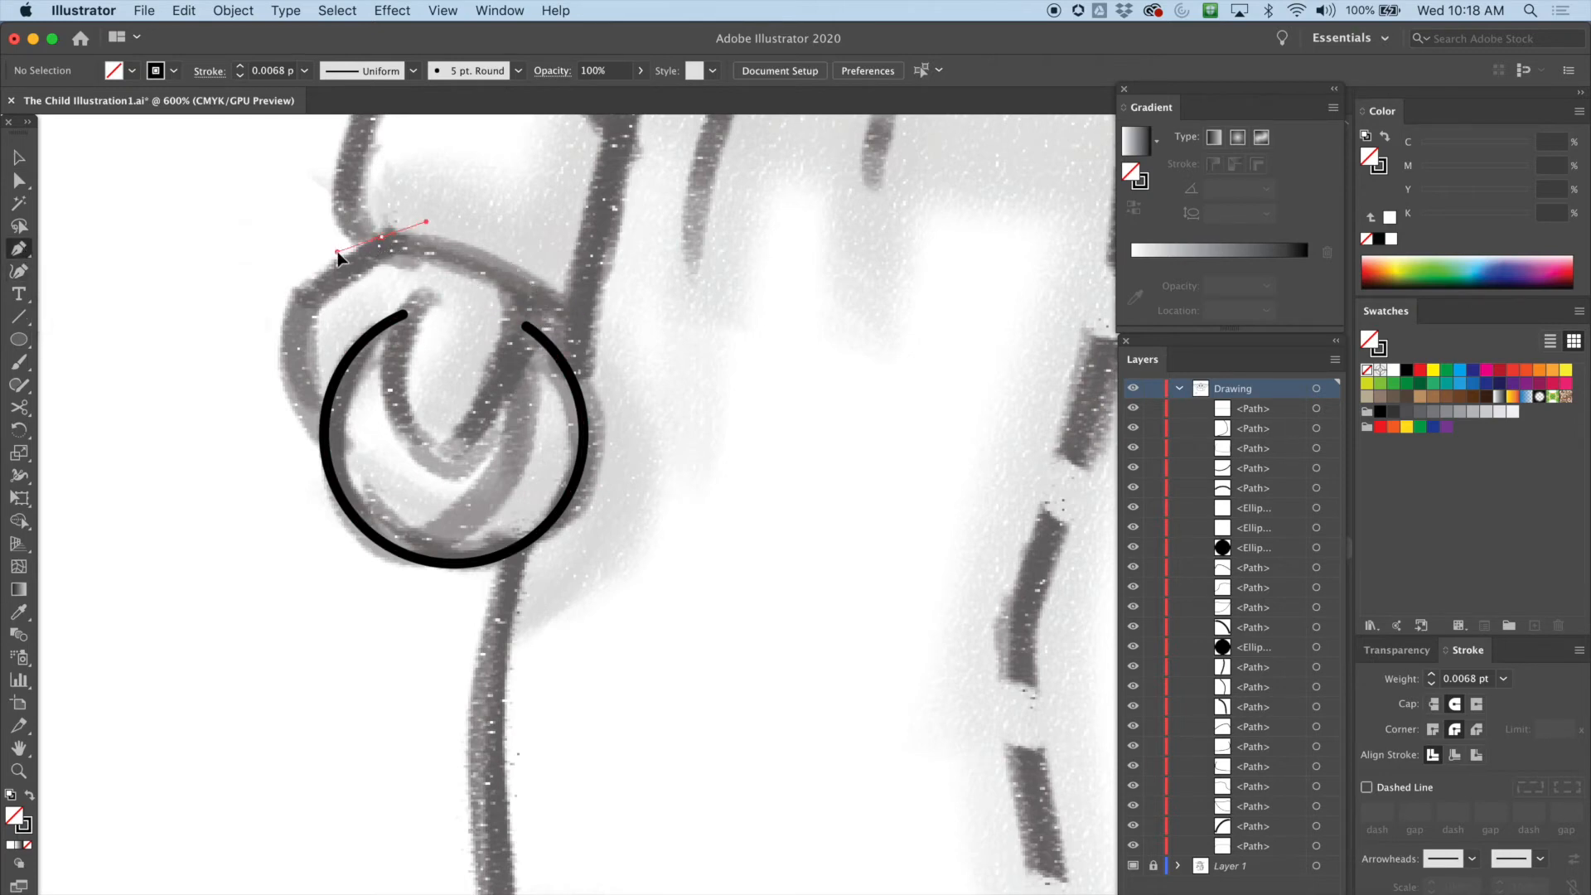
drag(360, 236, 362, 247)
click(299, 295)
click(296, 329)
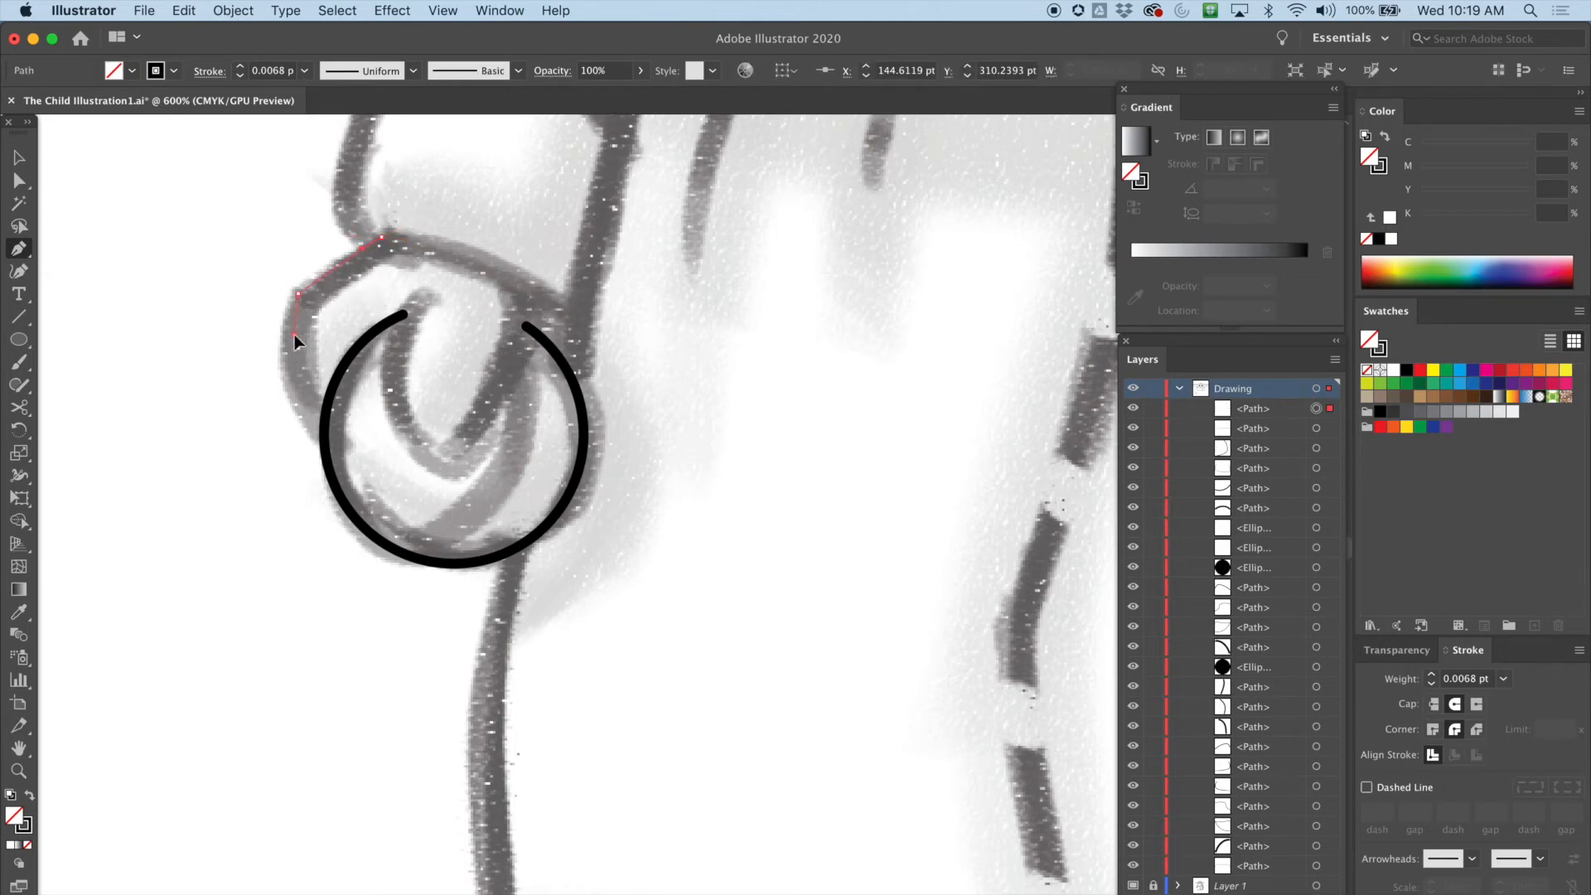
drag(295, 335, 294, 334)
drag(323, 433, 372, 489)
click(17, 160)
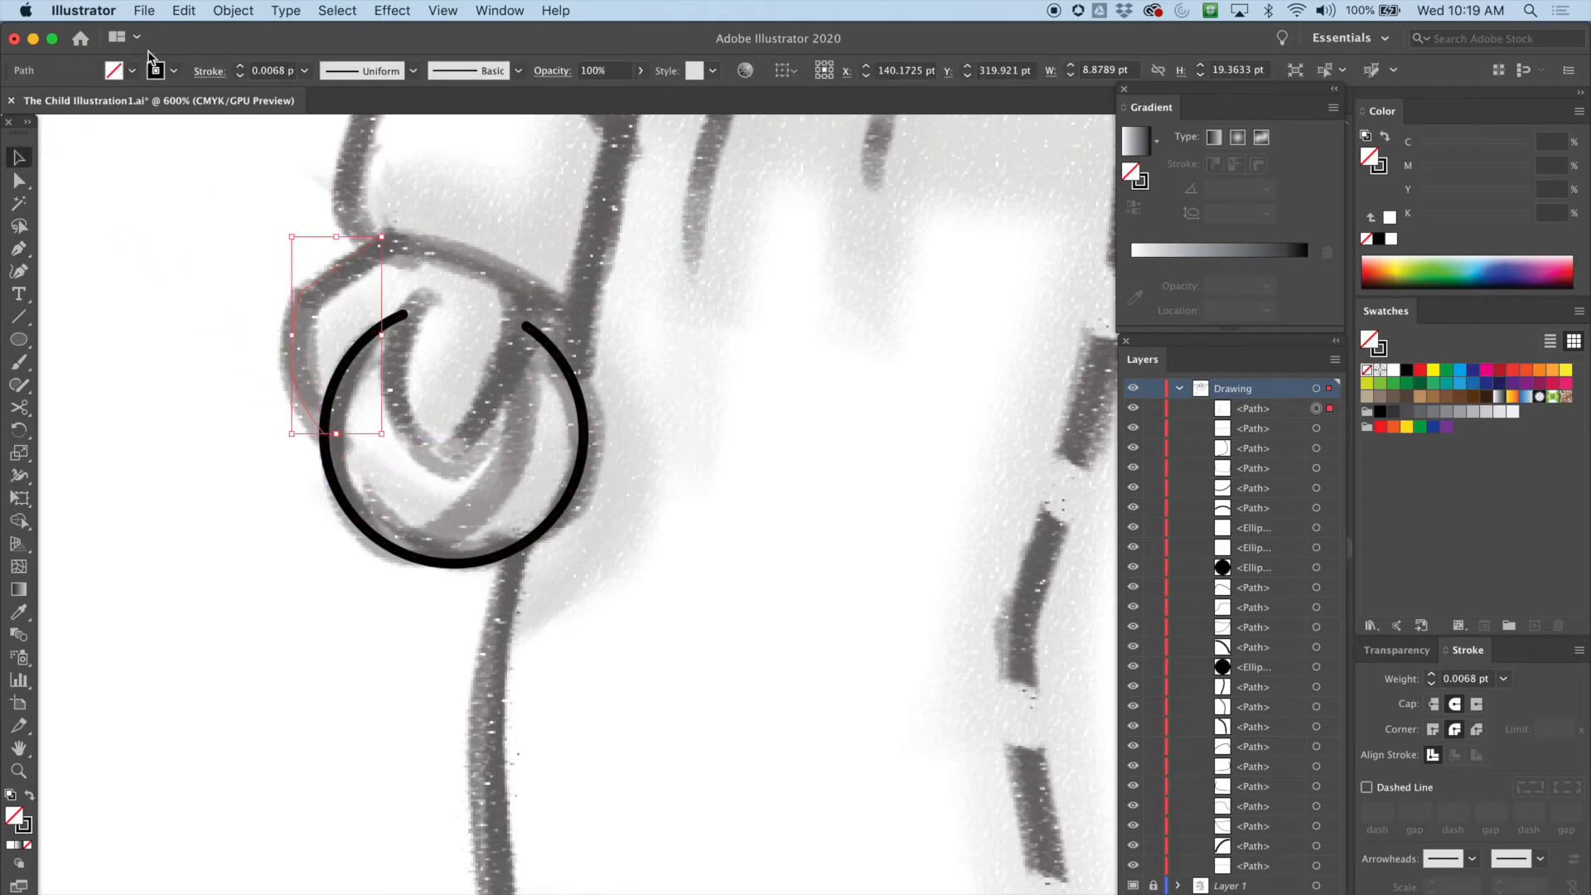
Set the wrist path's stroke weight to 1 pt
click(240, 75)
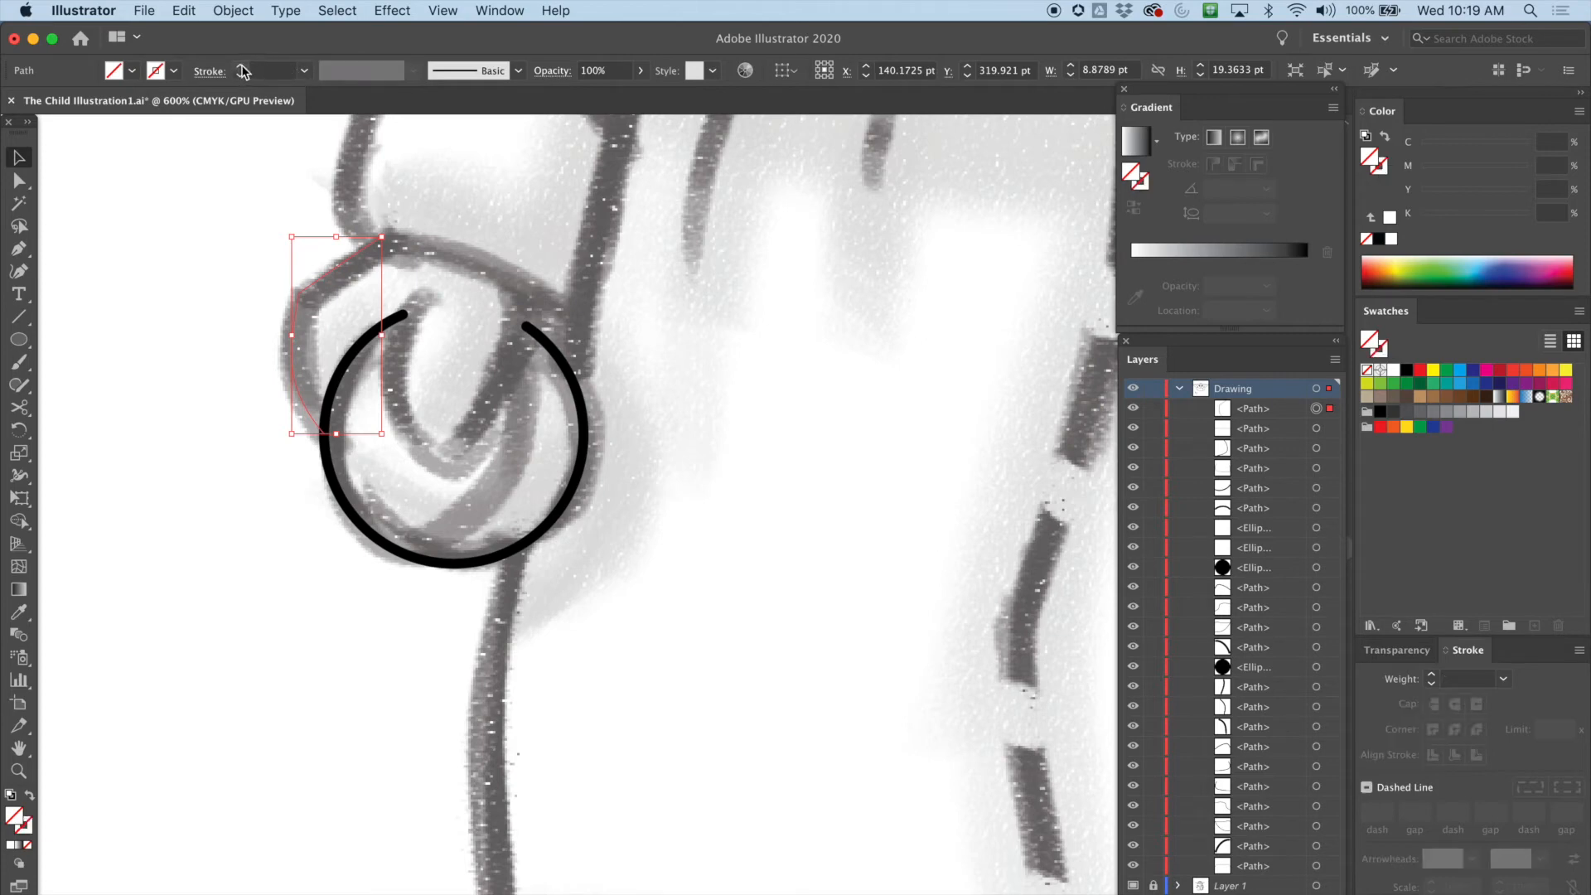
click(240, 67)
click(239, 67)
click(239, 67)
click(239, 68)
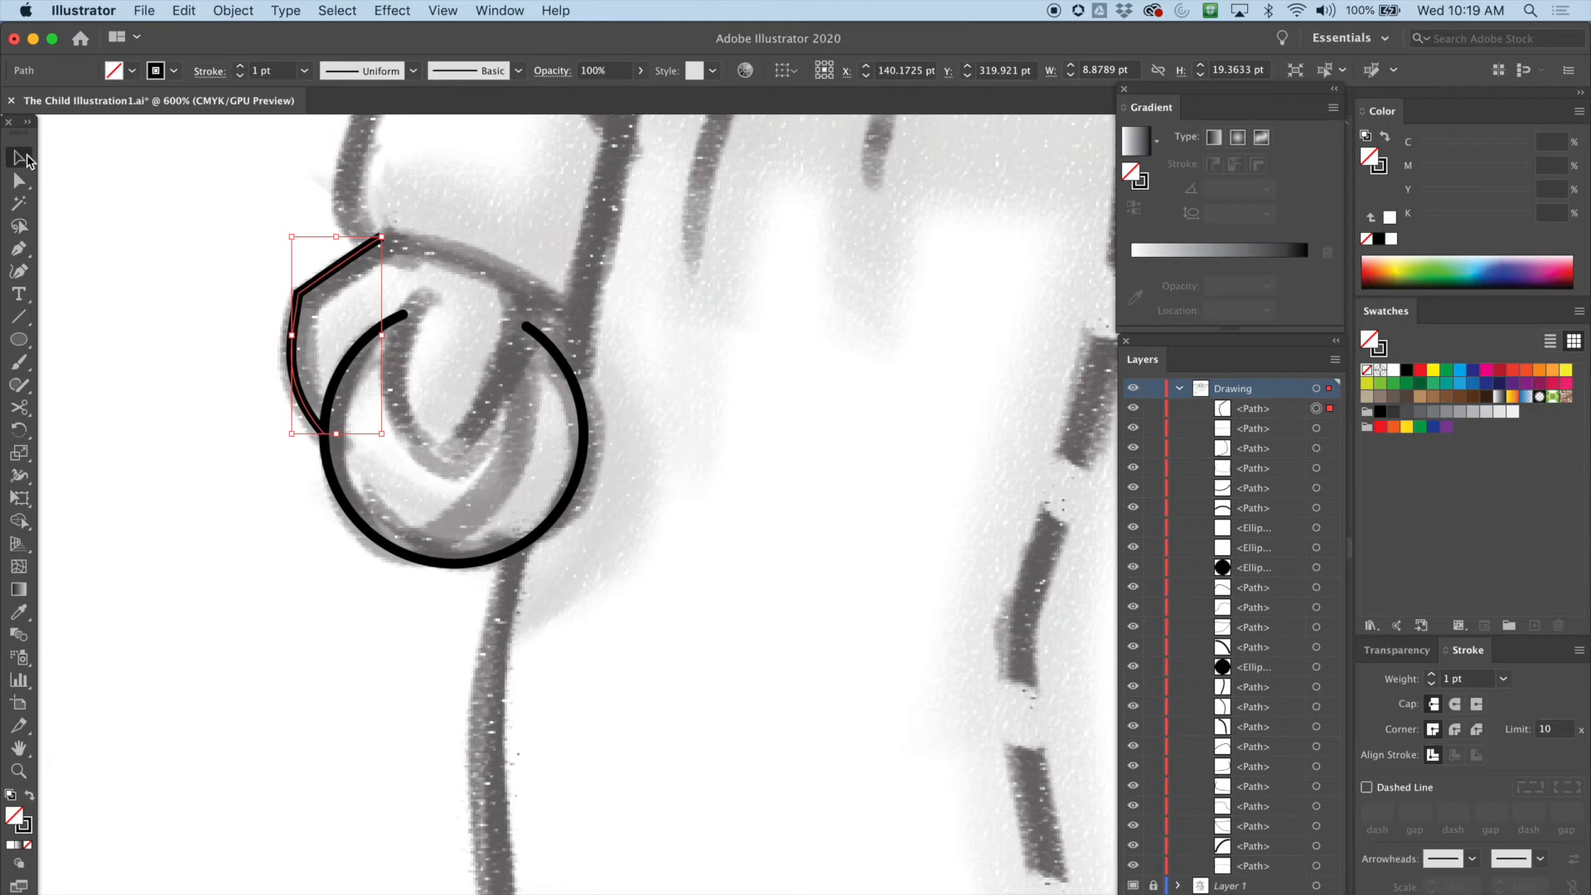
Draw the inner curl of the hand with the Pen tool, from the circle's upper end down to a point and back up
scroll(615, 310, up, 3)
scroll(614, 310, right, 3)
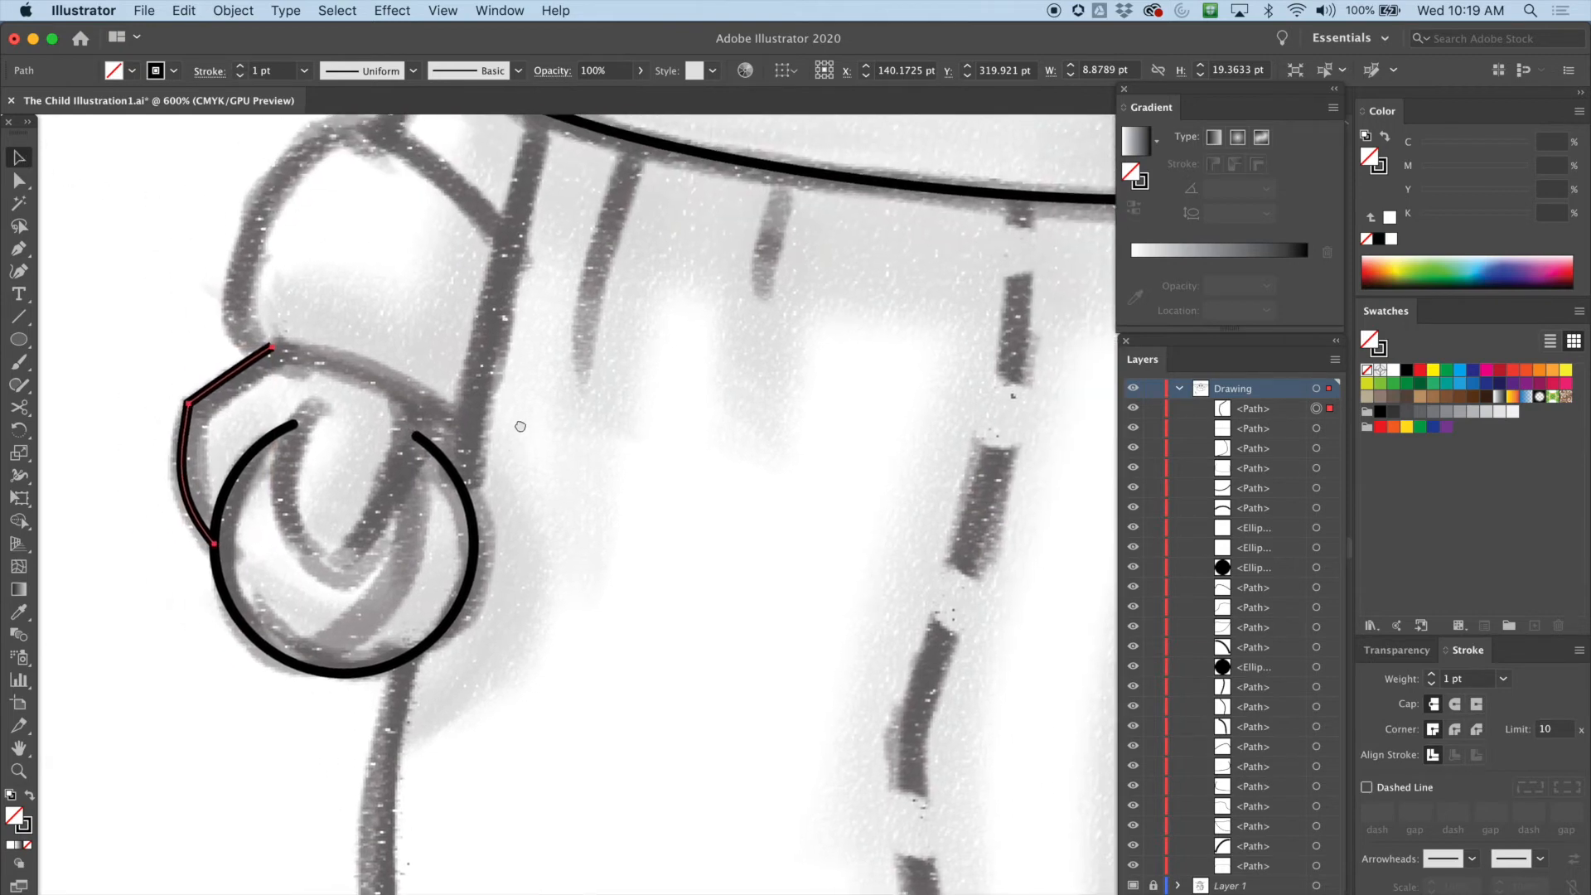
click(18, 248)
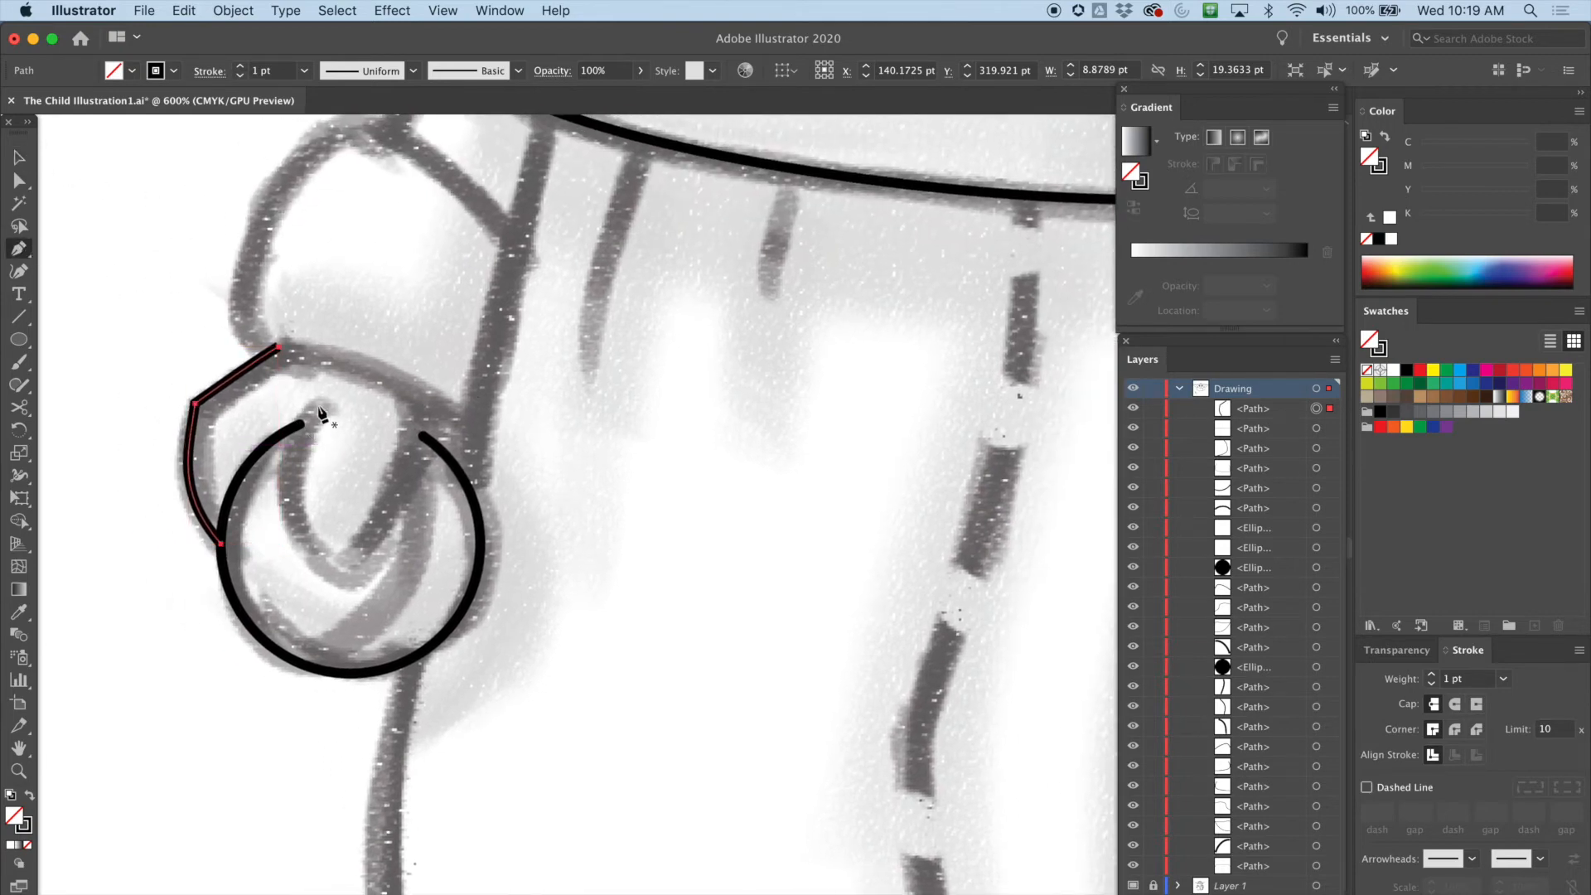
super+click(320, 412)
click(300, 426)
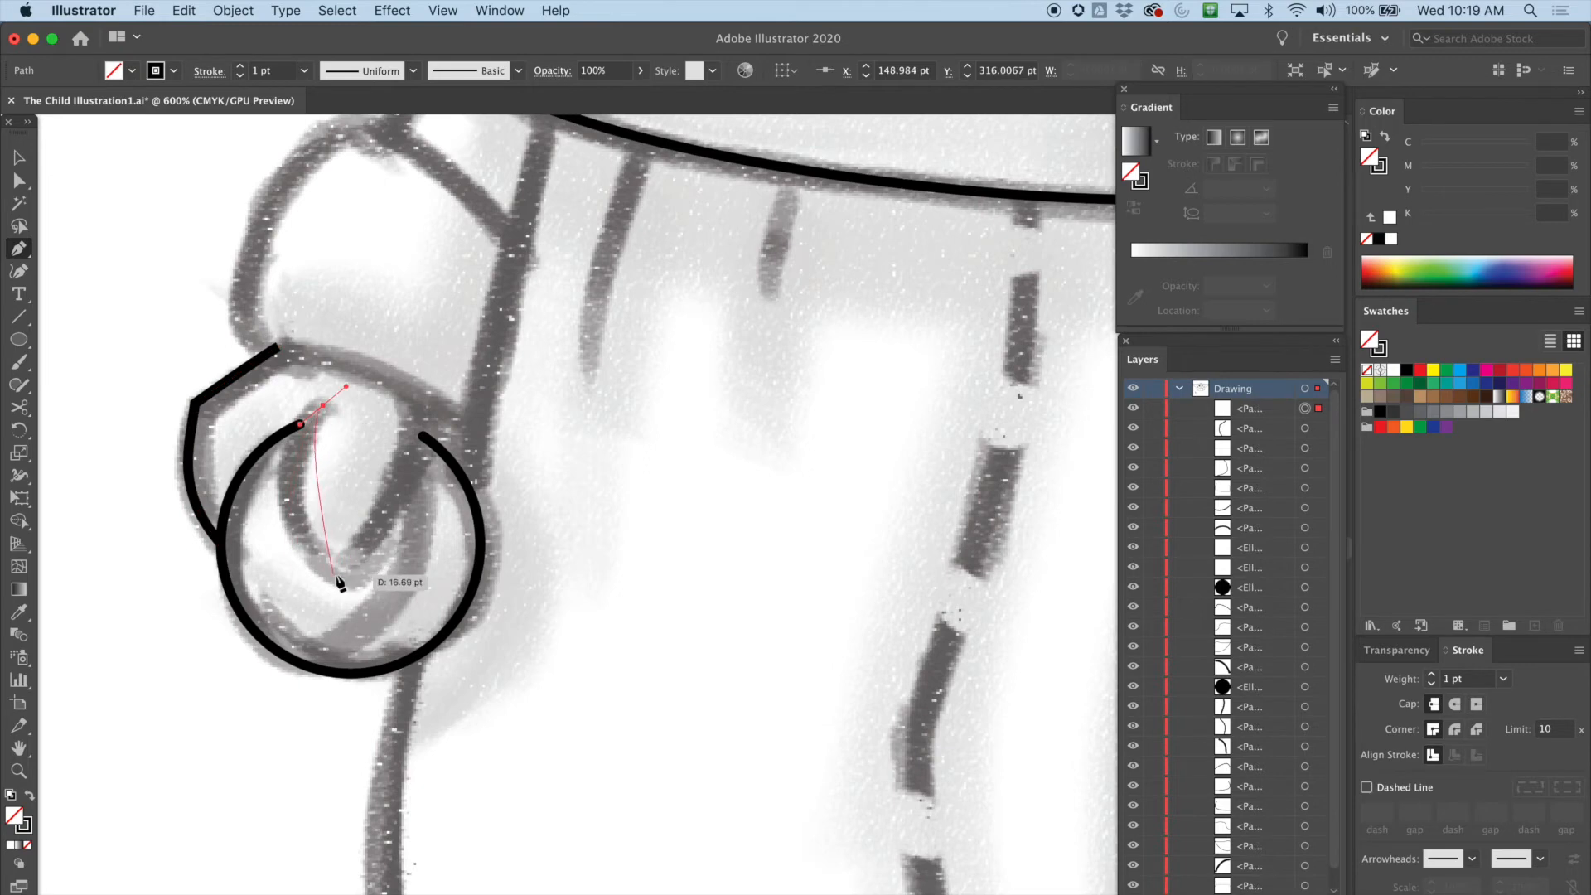
mouse_move(421, 603)
mouse_down()
mouse_move(412, 659)
mouse_move(400, 557)
mouse_move(415, 549)
mouse_up()
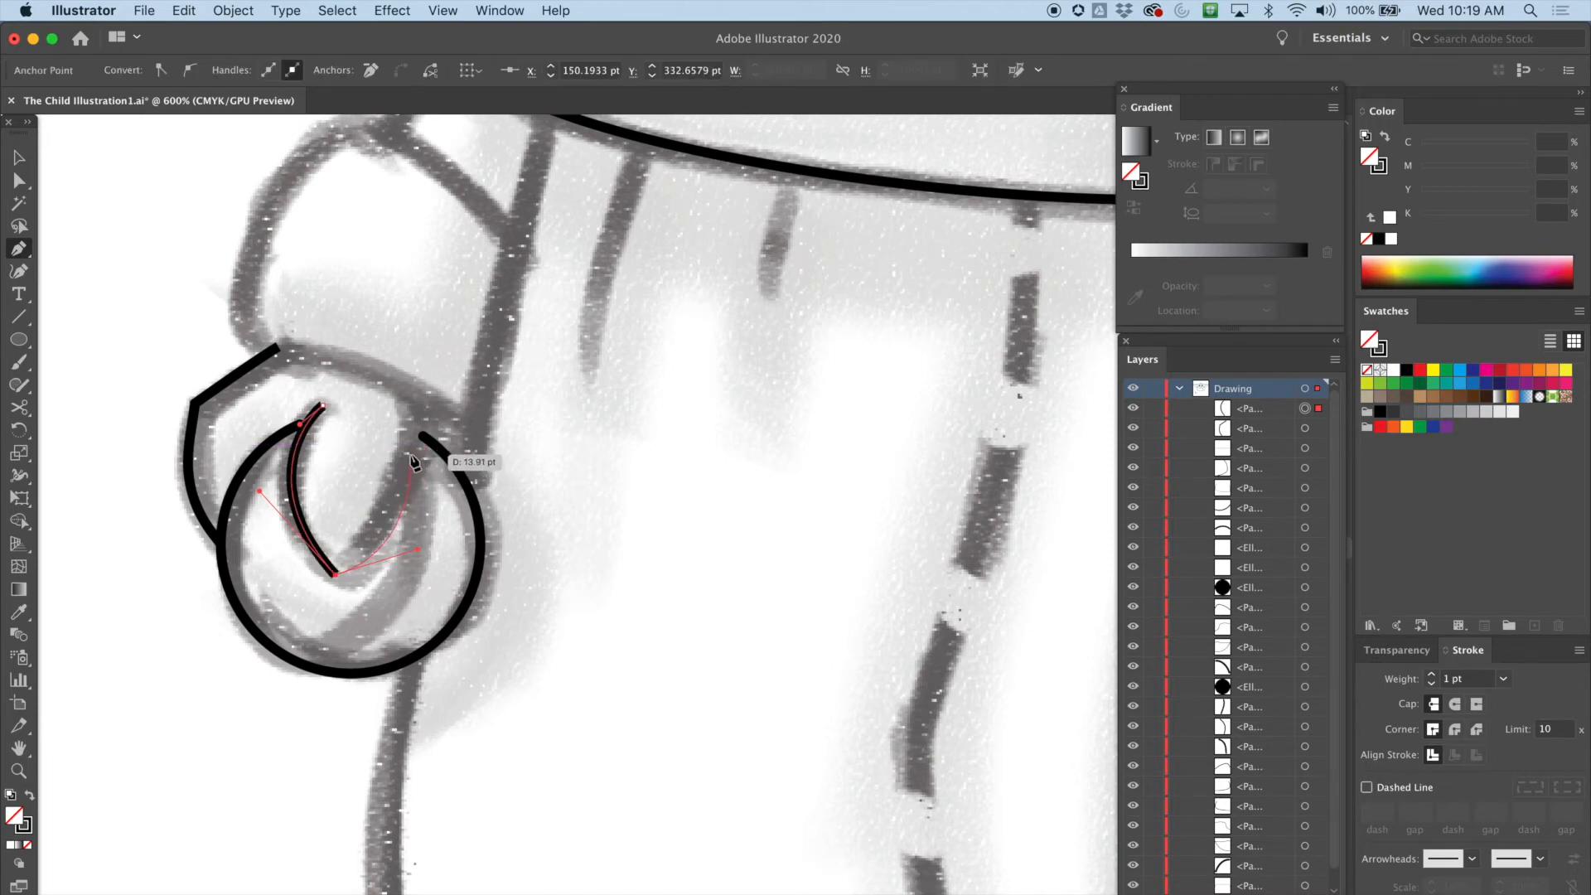
drag(417, 441, 416, 425)
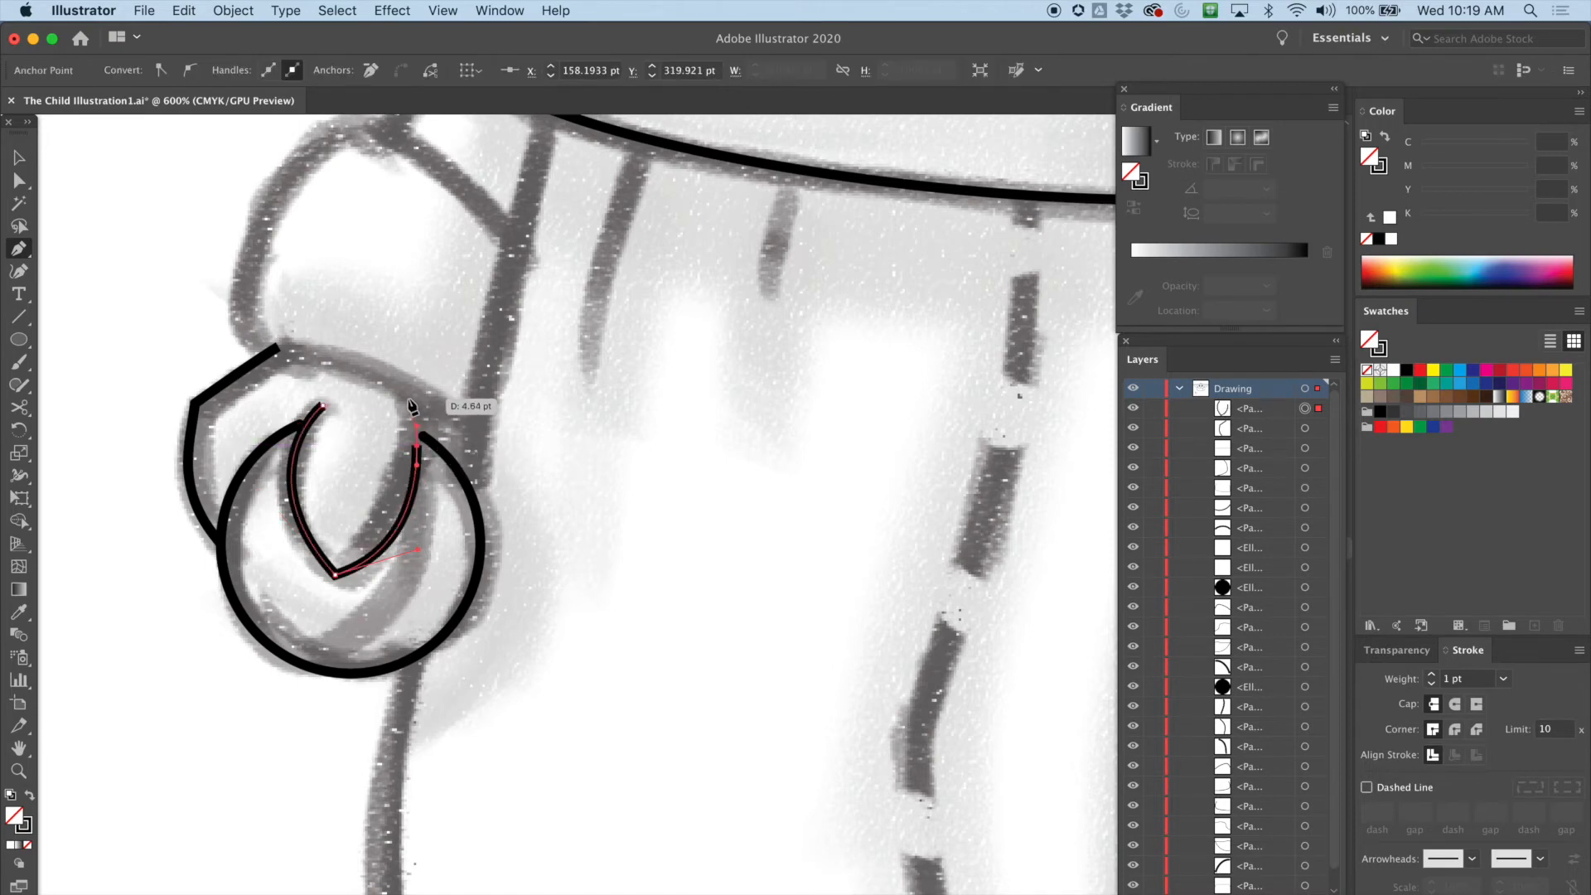
key(ctrl+z)
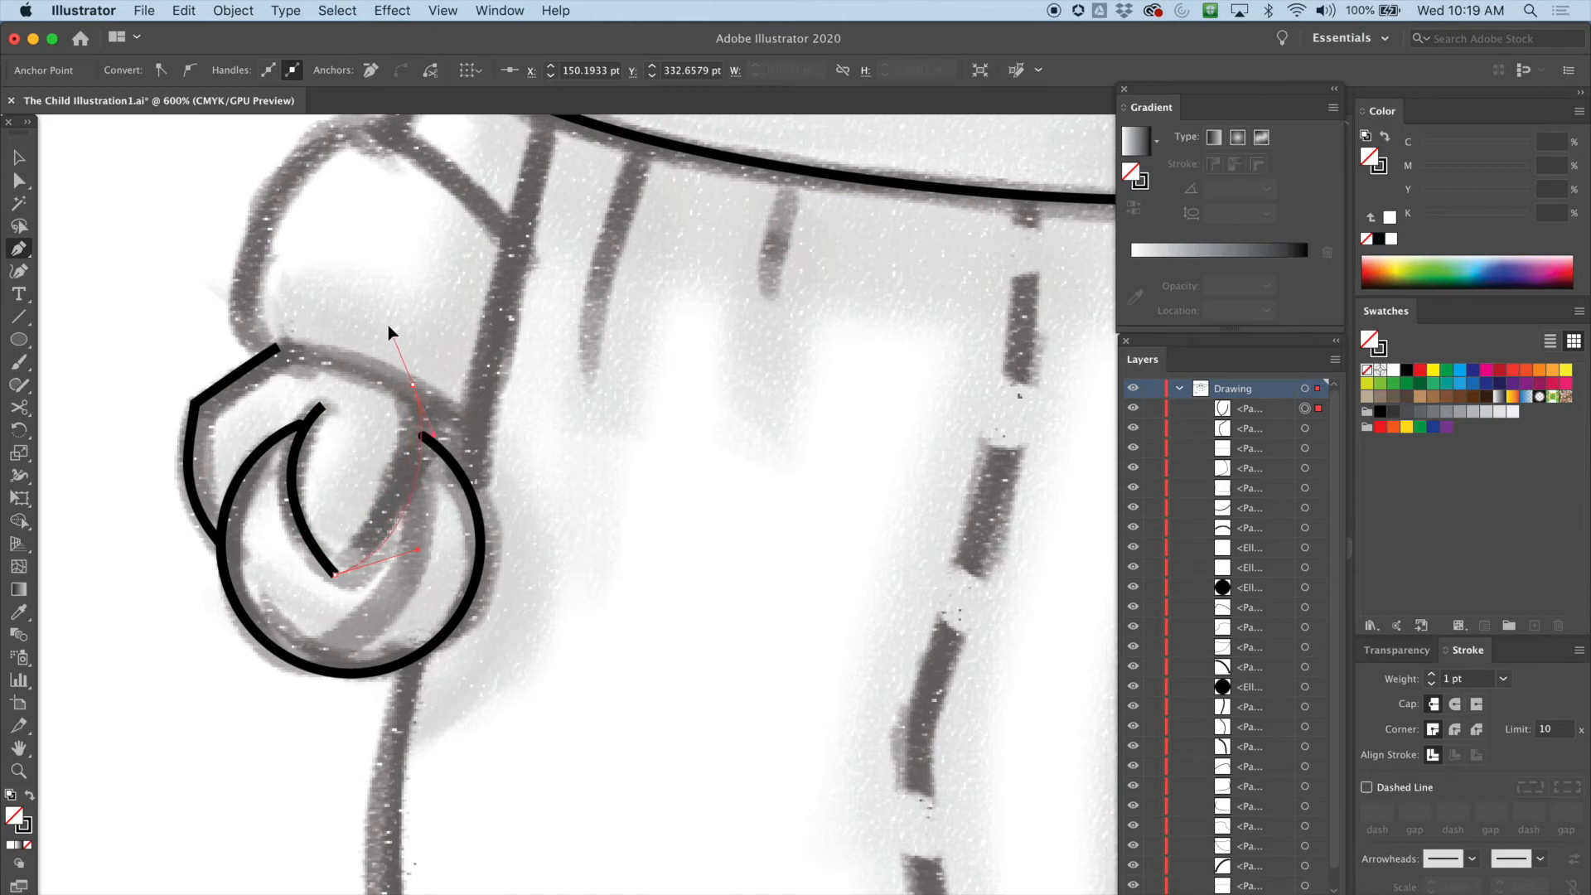
click(413, 383)
key(v)
click(447, 359)
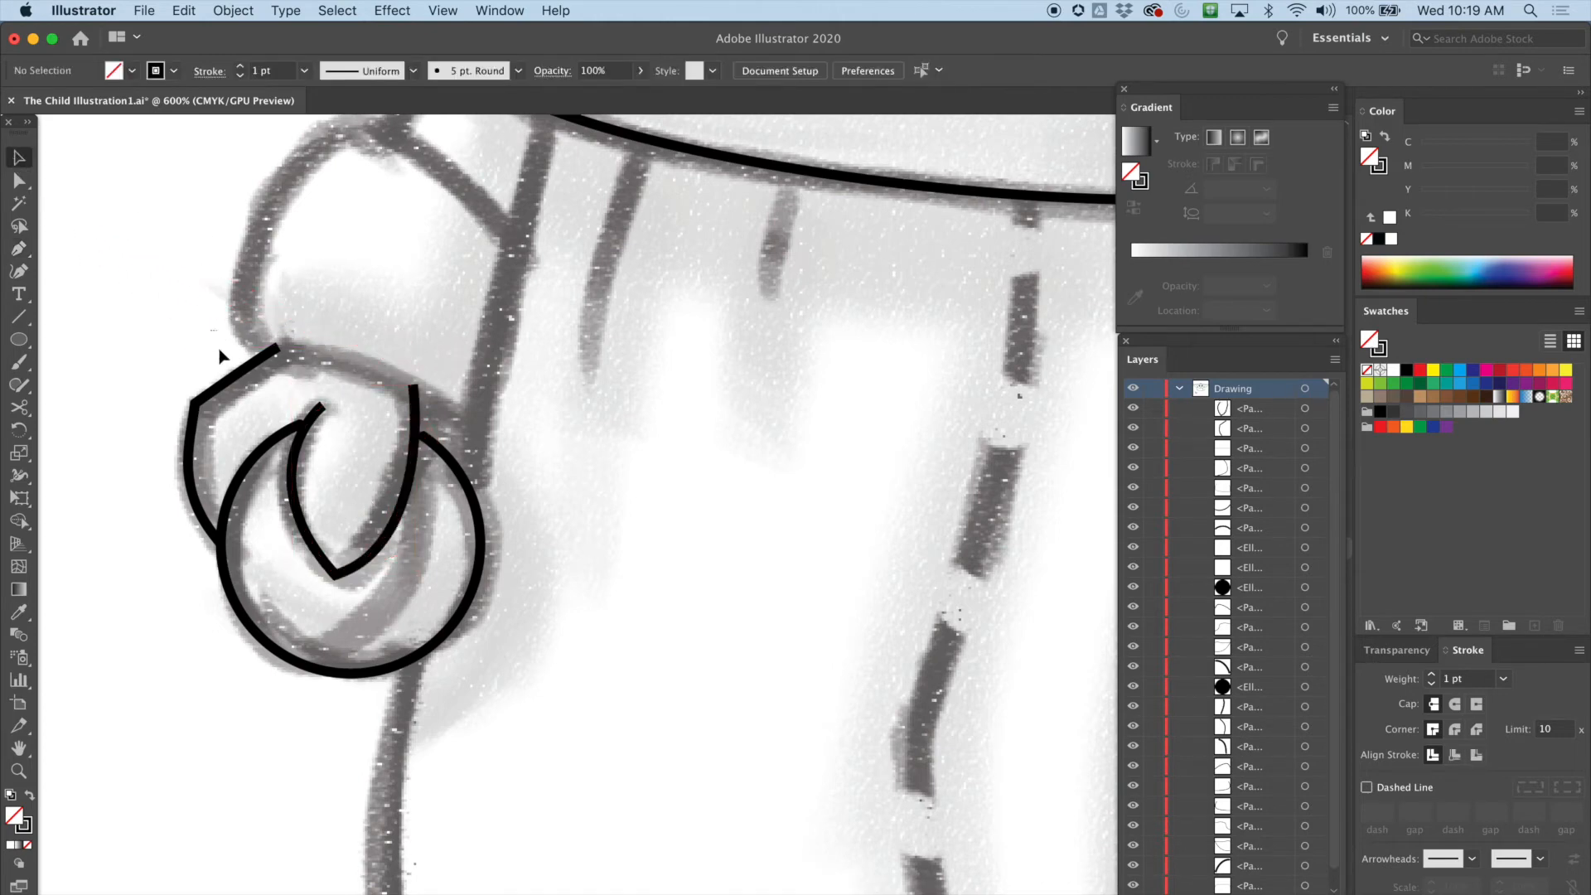
Nudge the curl path into place and adjust the circle's upper right end point with Direct Selection
click(249, 366)
drag(334, 521, 481, 534)
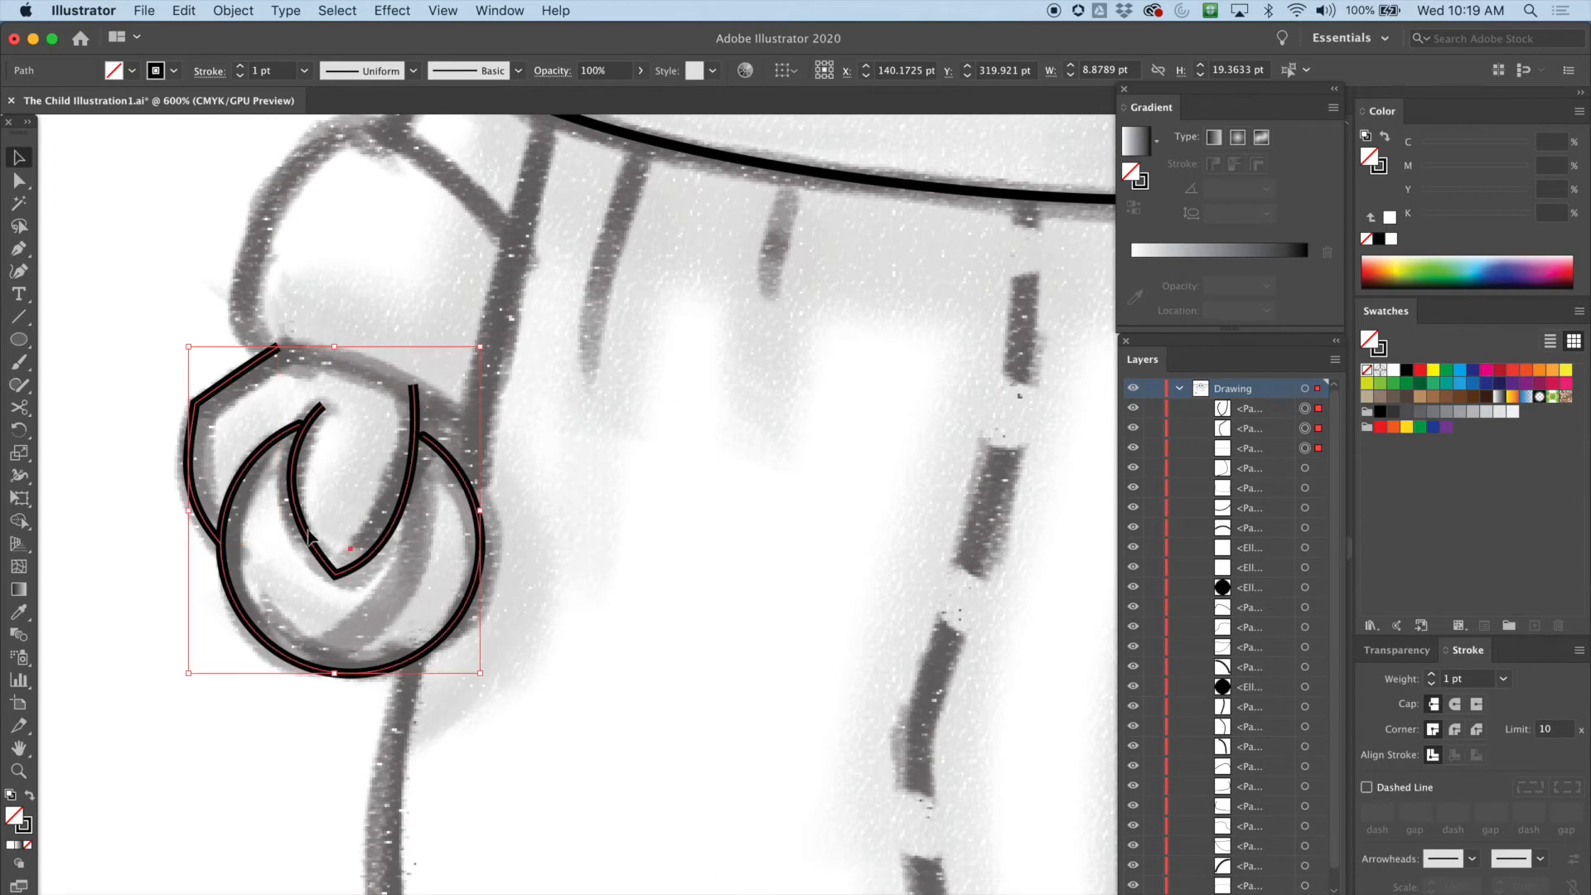
click(514, 447)
click(430, 440)
click(415, 418)
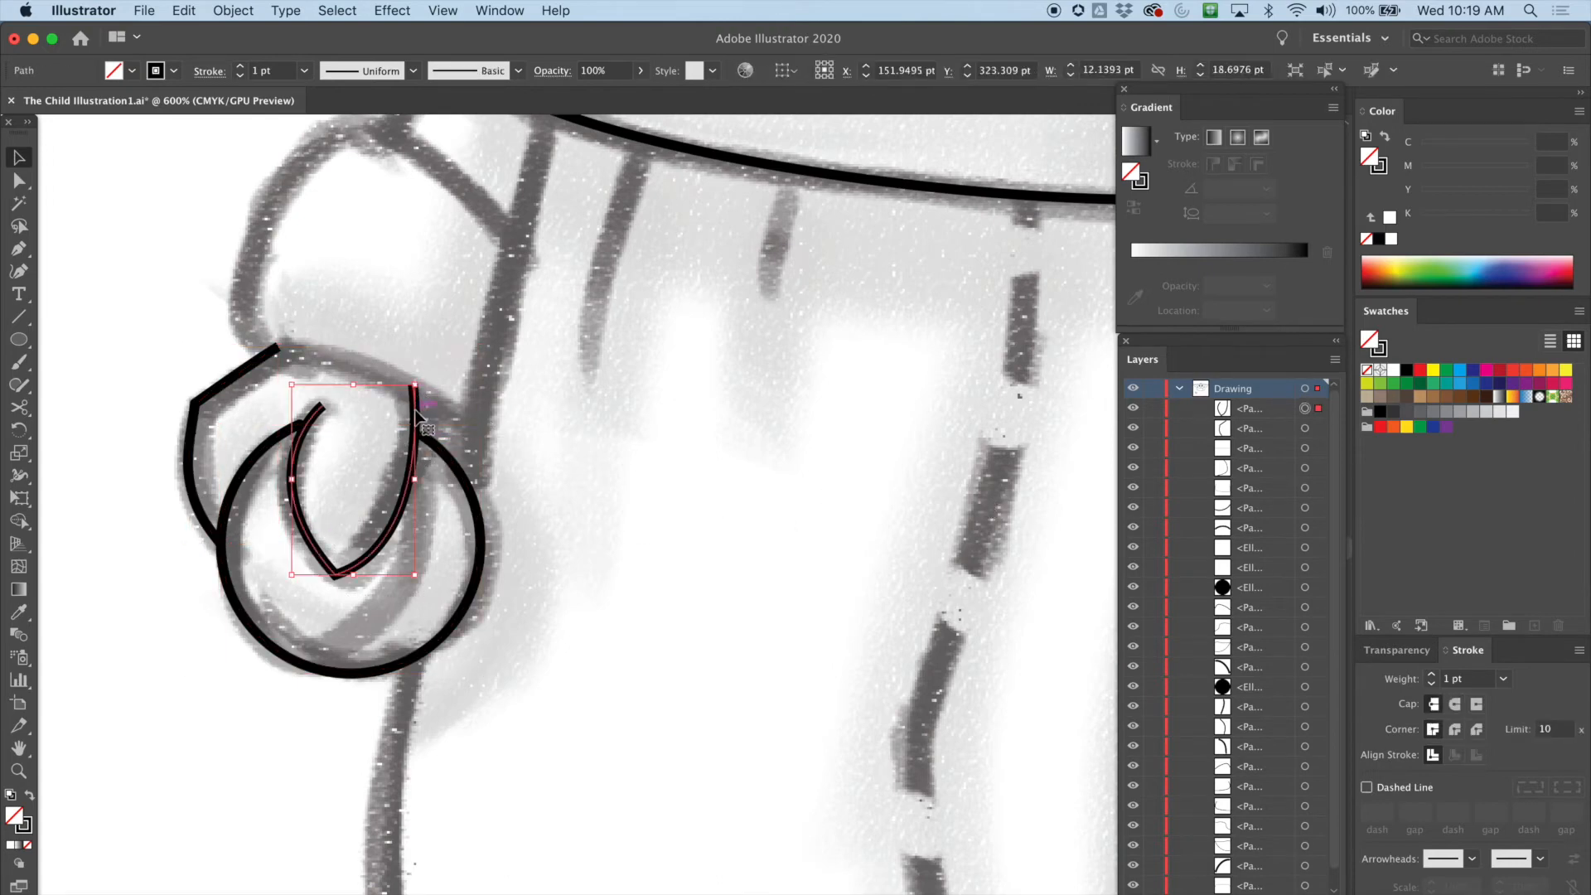
drag(416, 387, 427, 382)
click(456, 377)
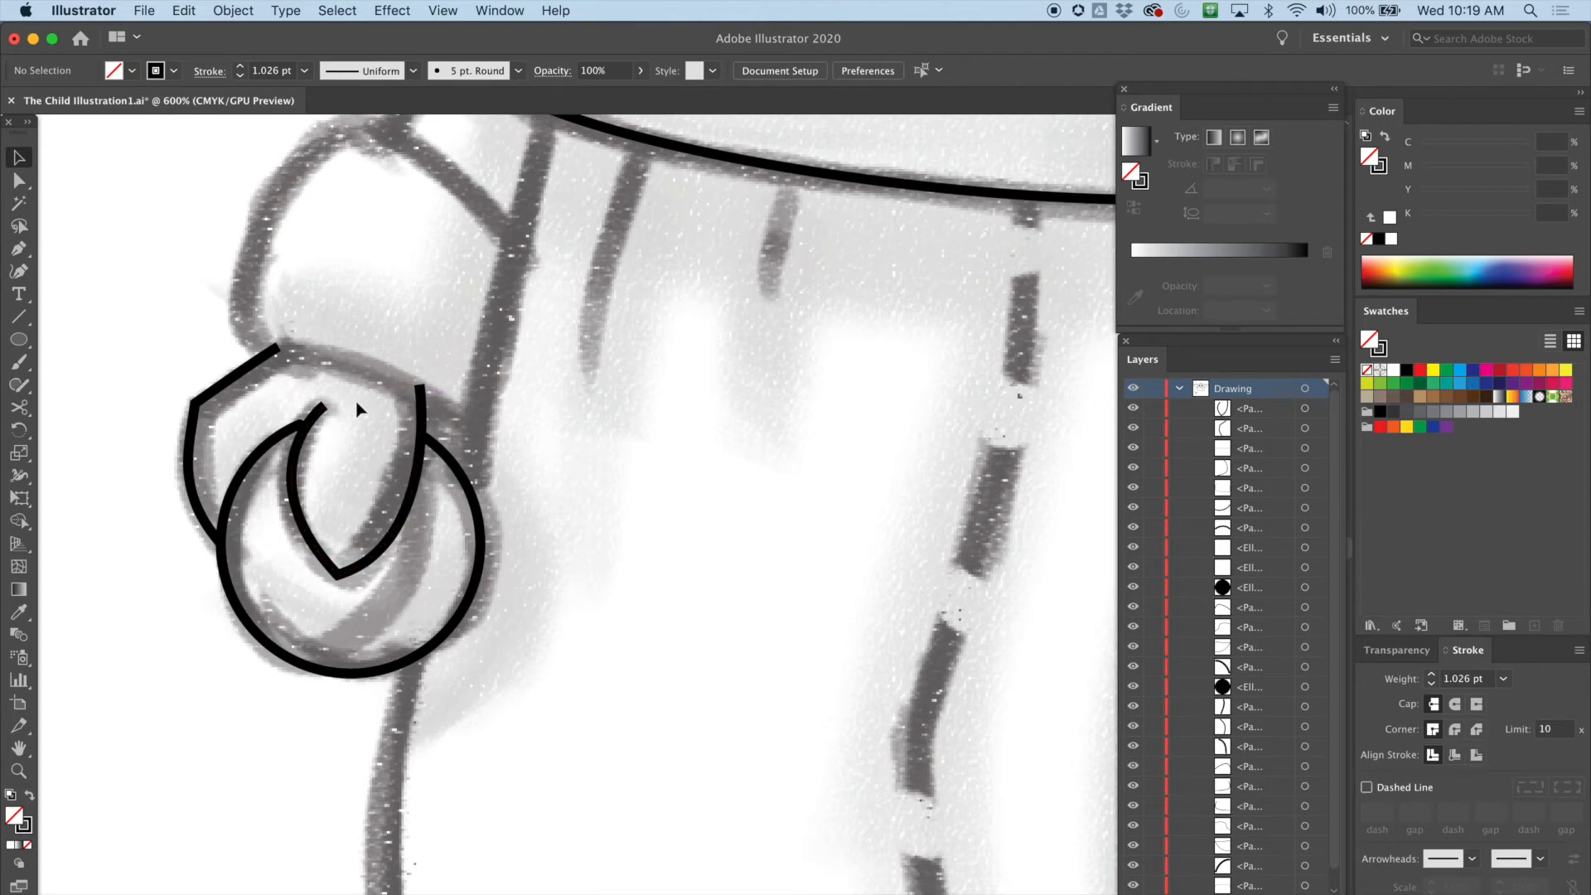
click(420, 387)
drag(424, 385, 421, 386)
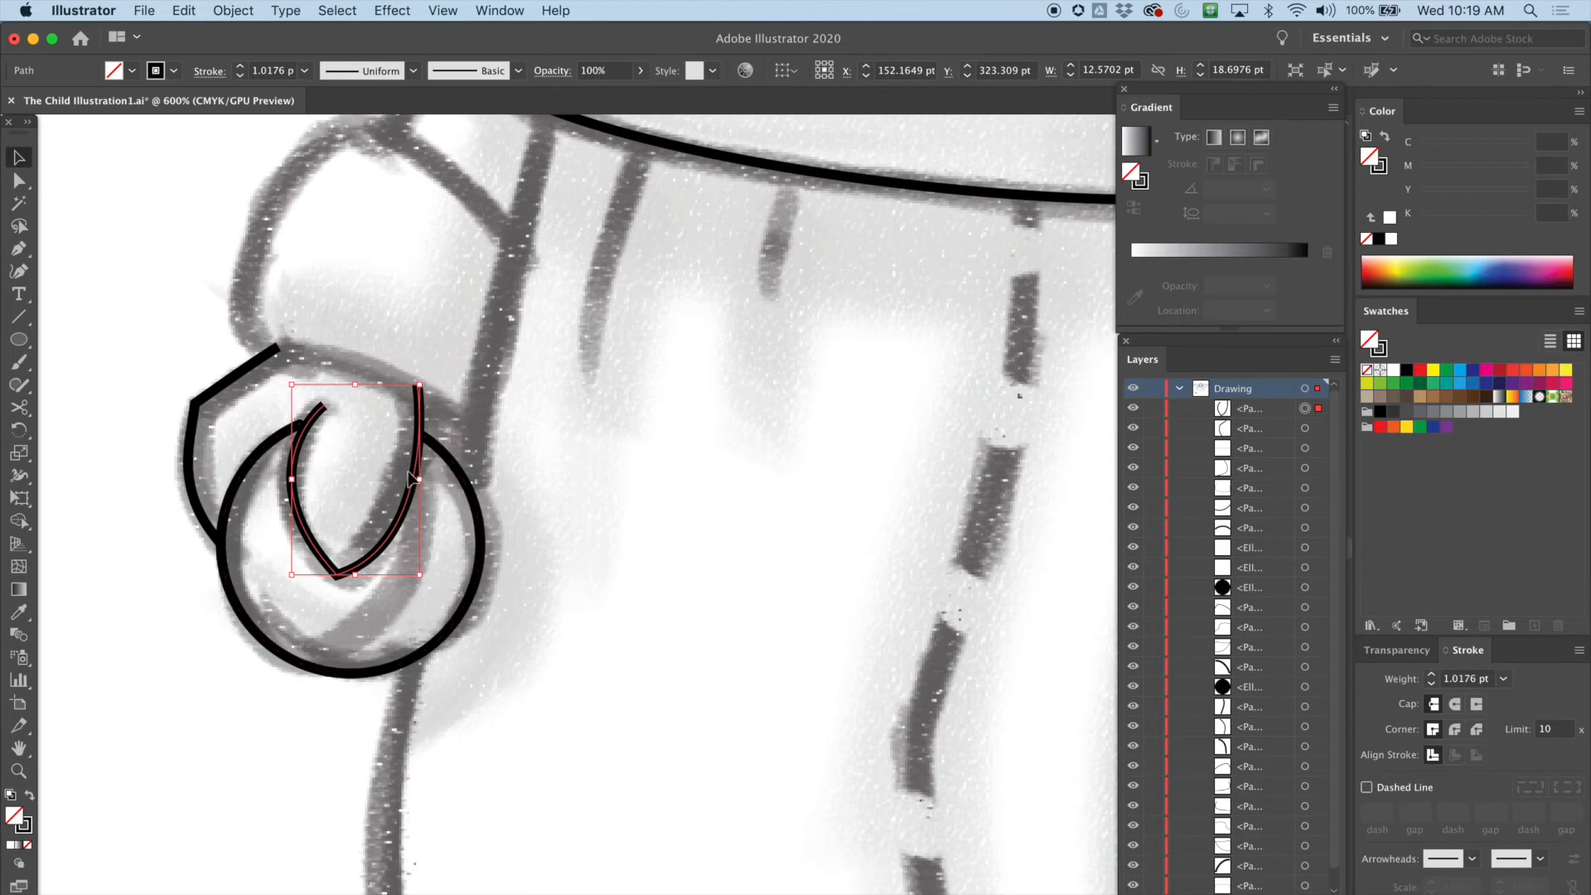
click(430, 445)
key(a)
click(424, 436)
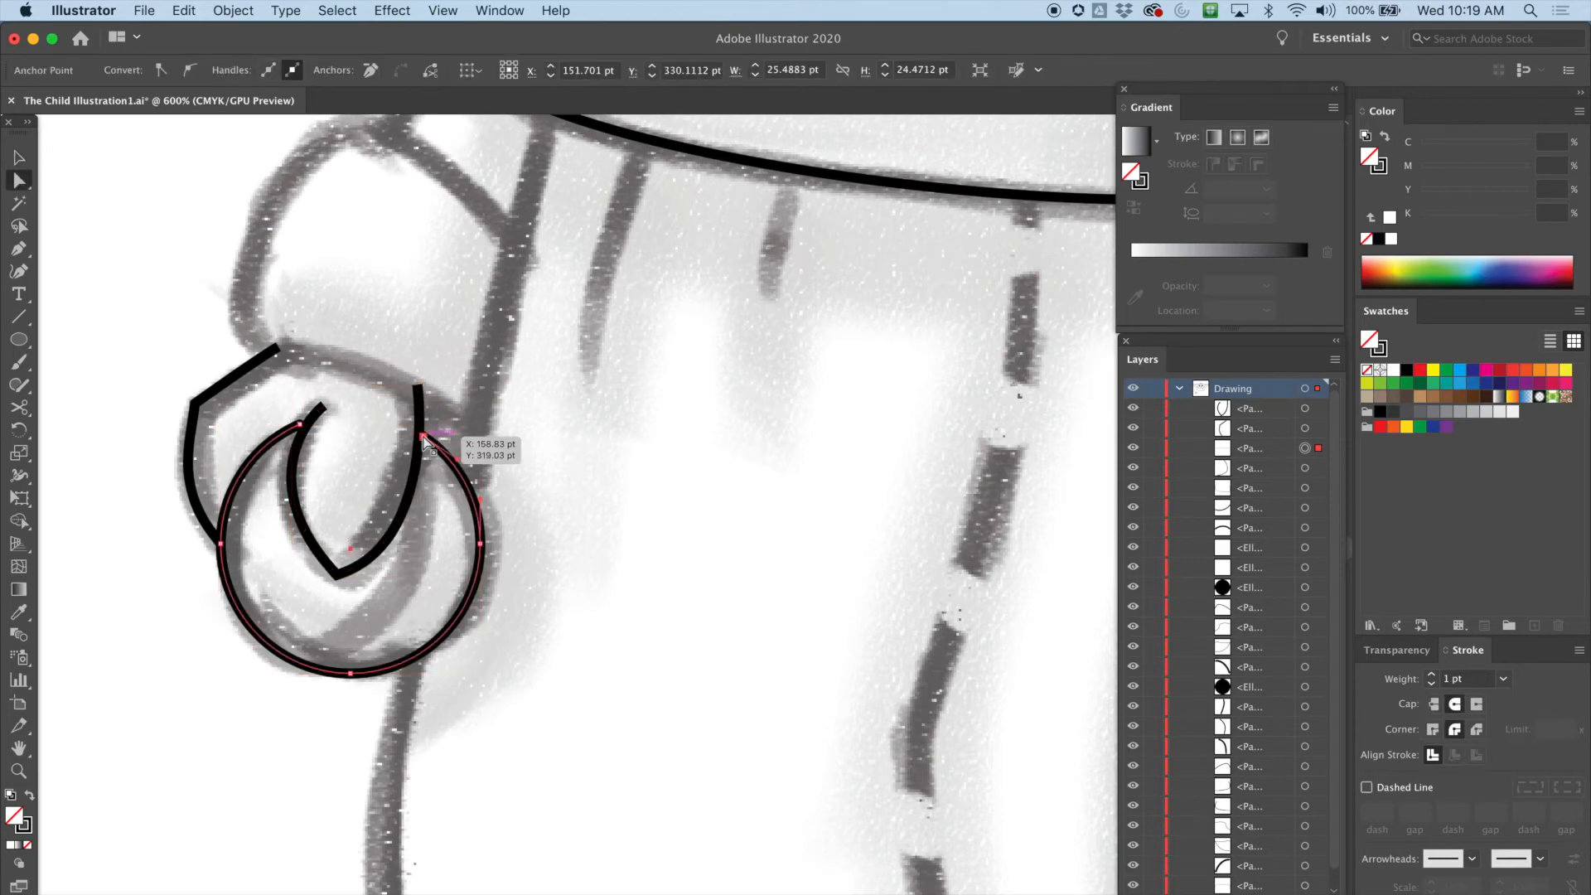
drag(423, 436, 422, 436)
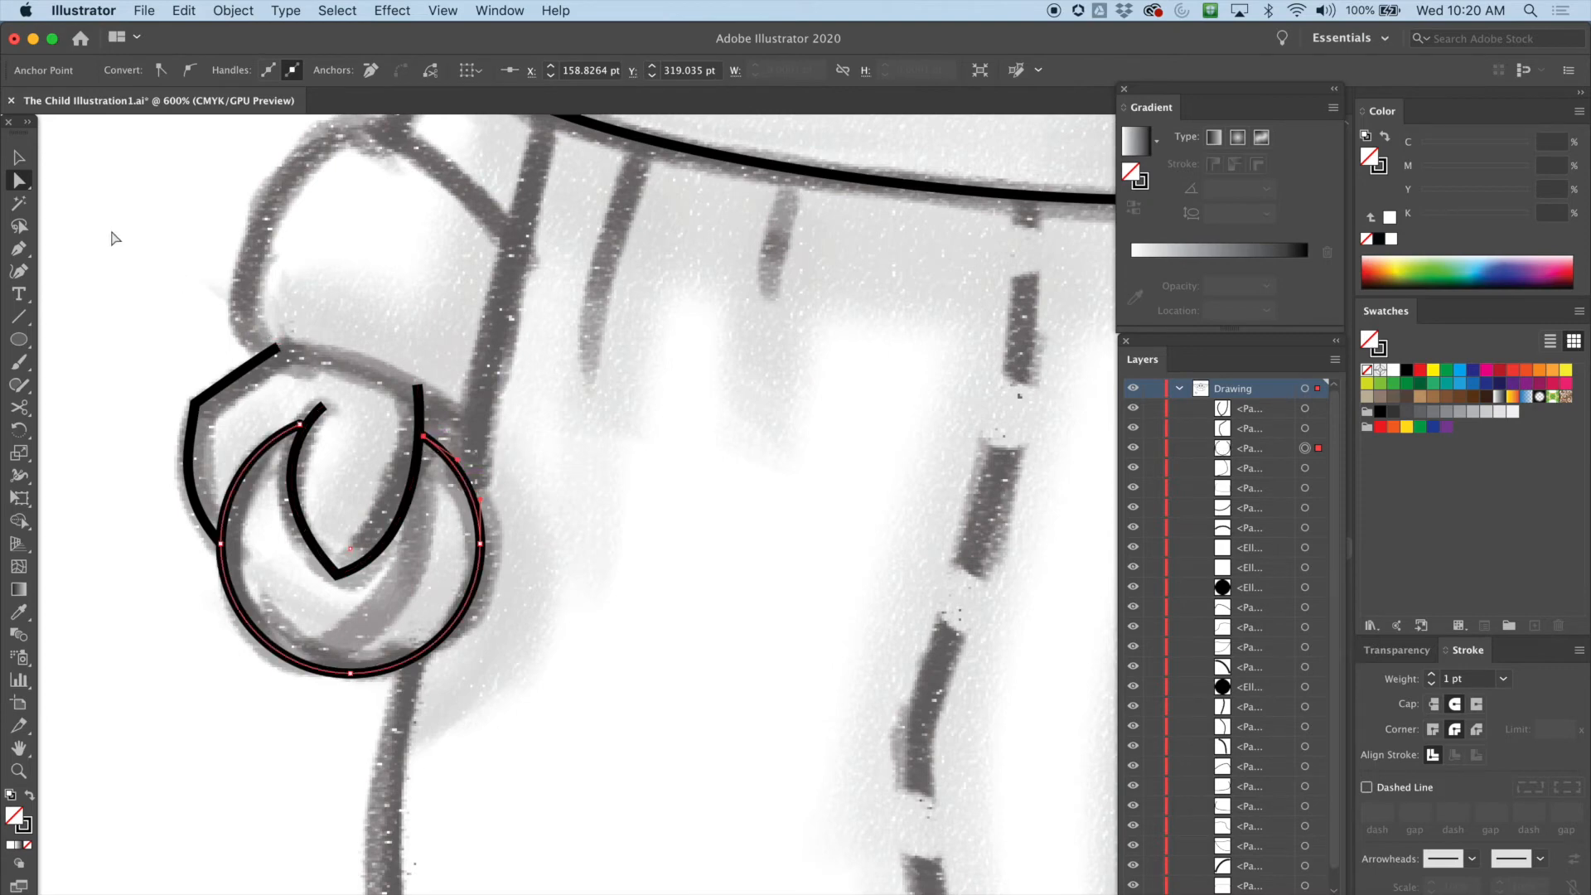
Select the wrist and curl paths and give them round caps and round corners
click(20, 158)
drag(227, 328, 282, 389)
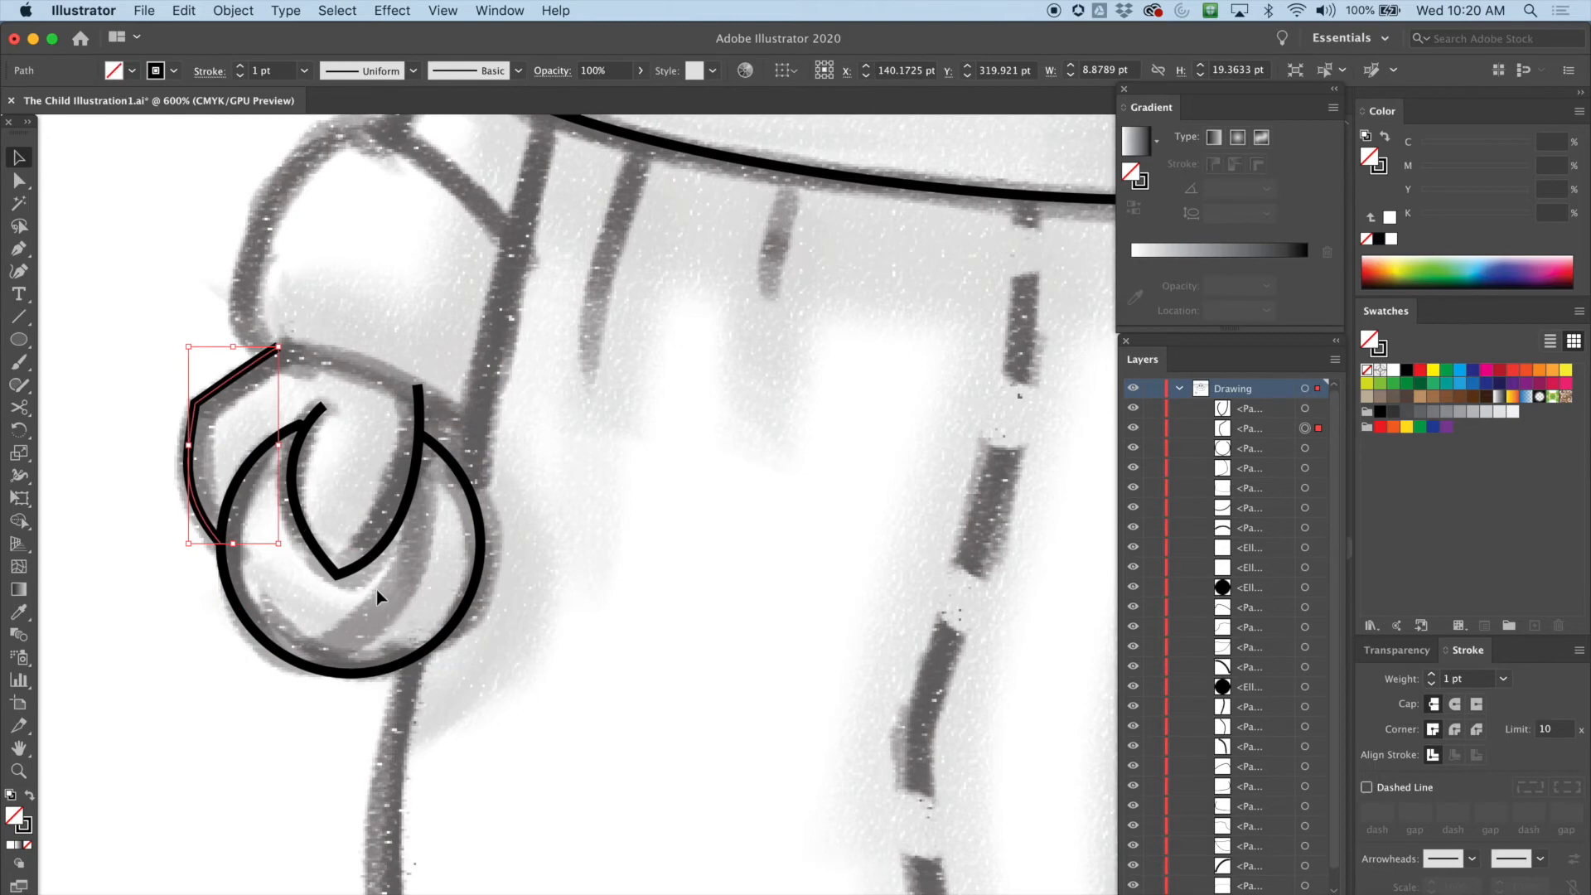
drag(323, 537, 372, 579)
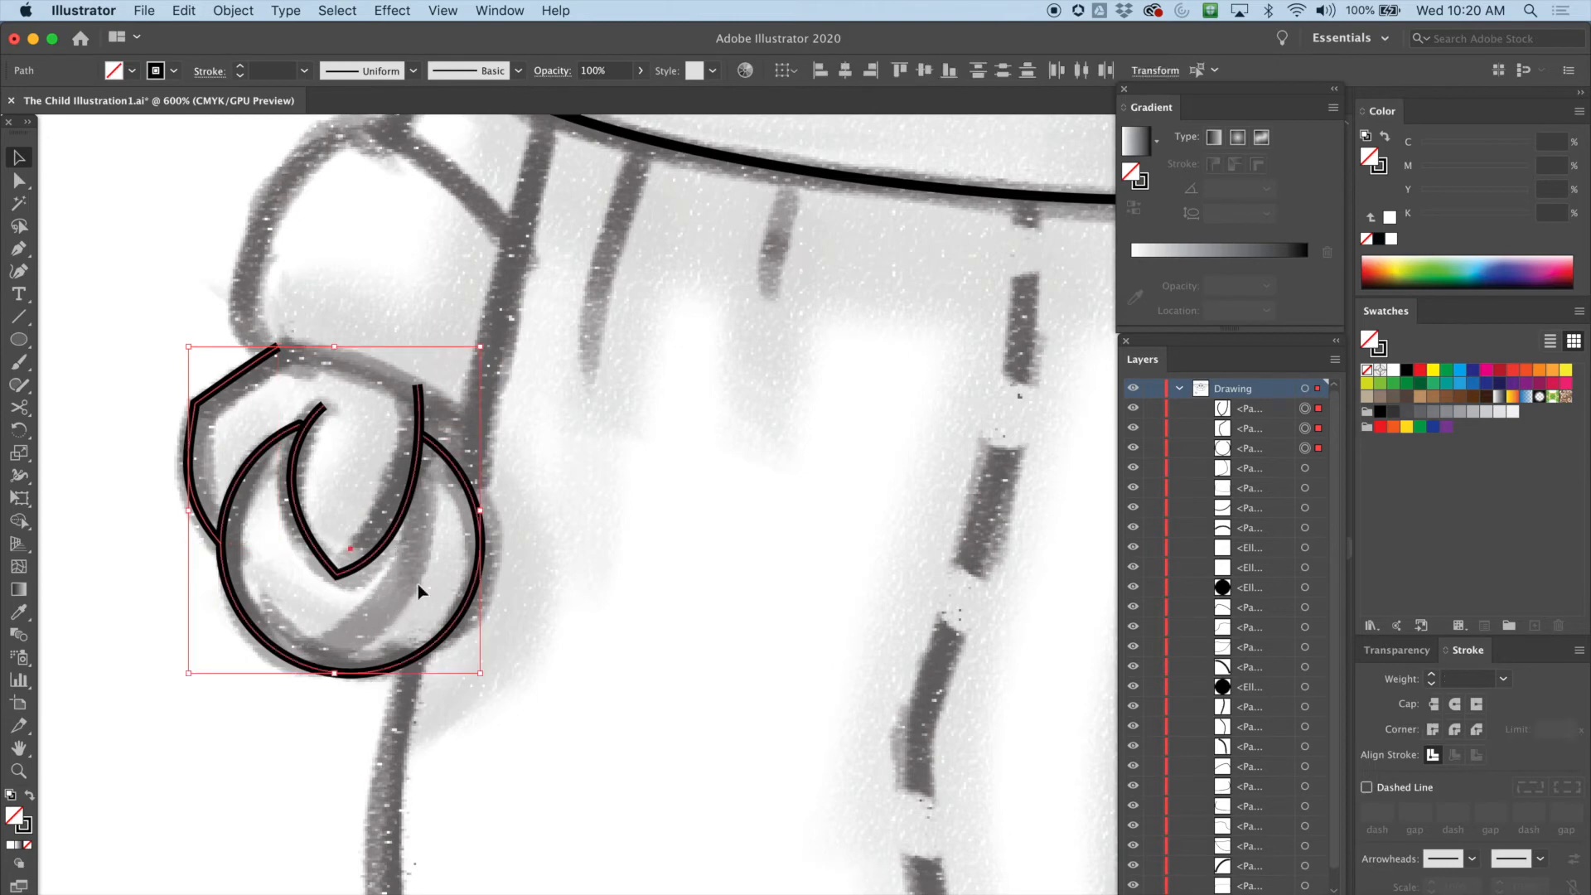
click(497, 337)
click(414, 400)
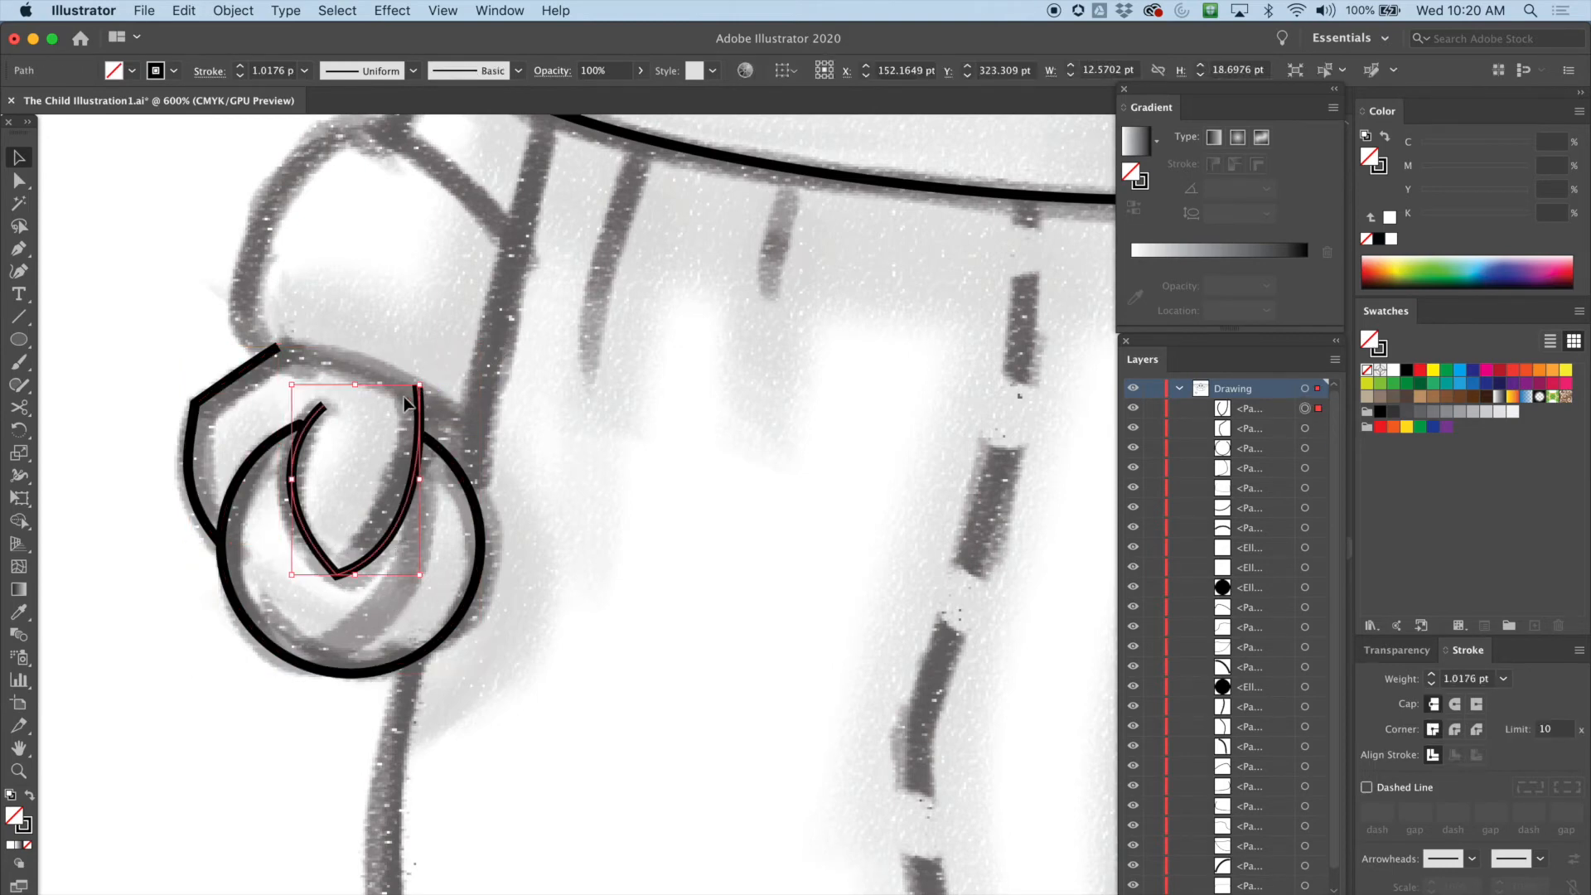
drag(249, 394, 250, 395)
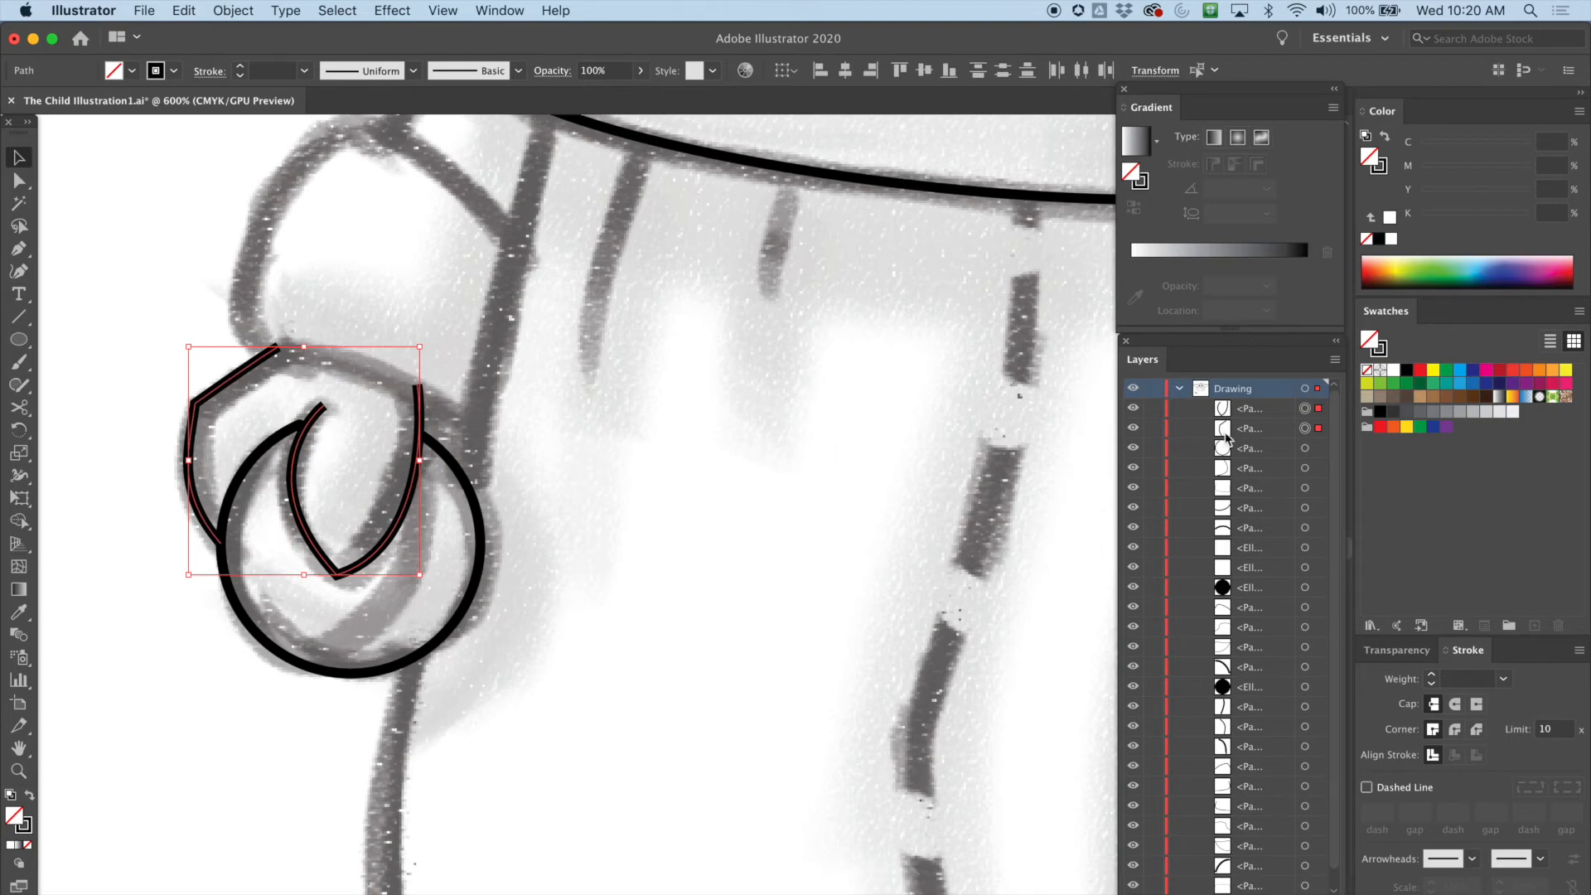
click(1456, 704)
click(1455, 729)
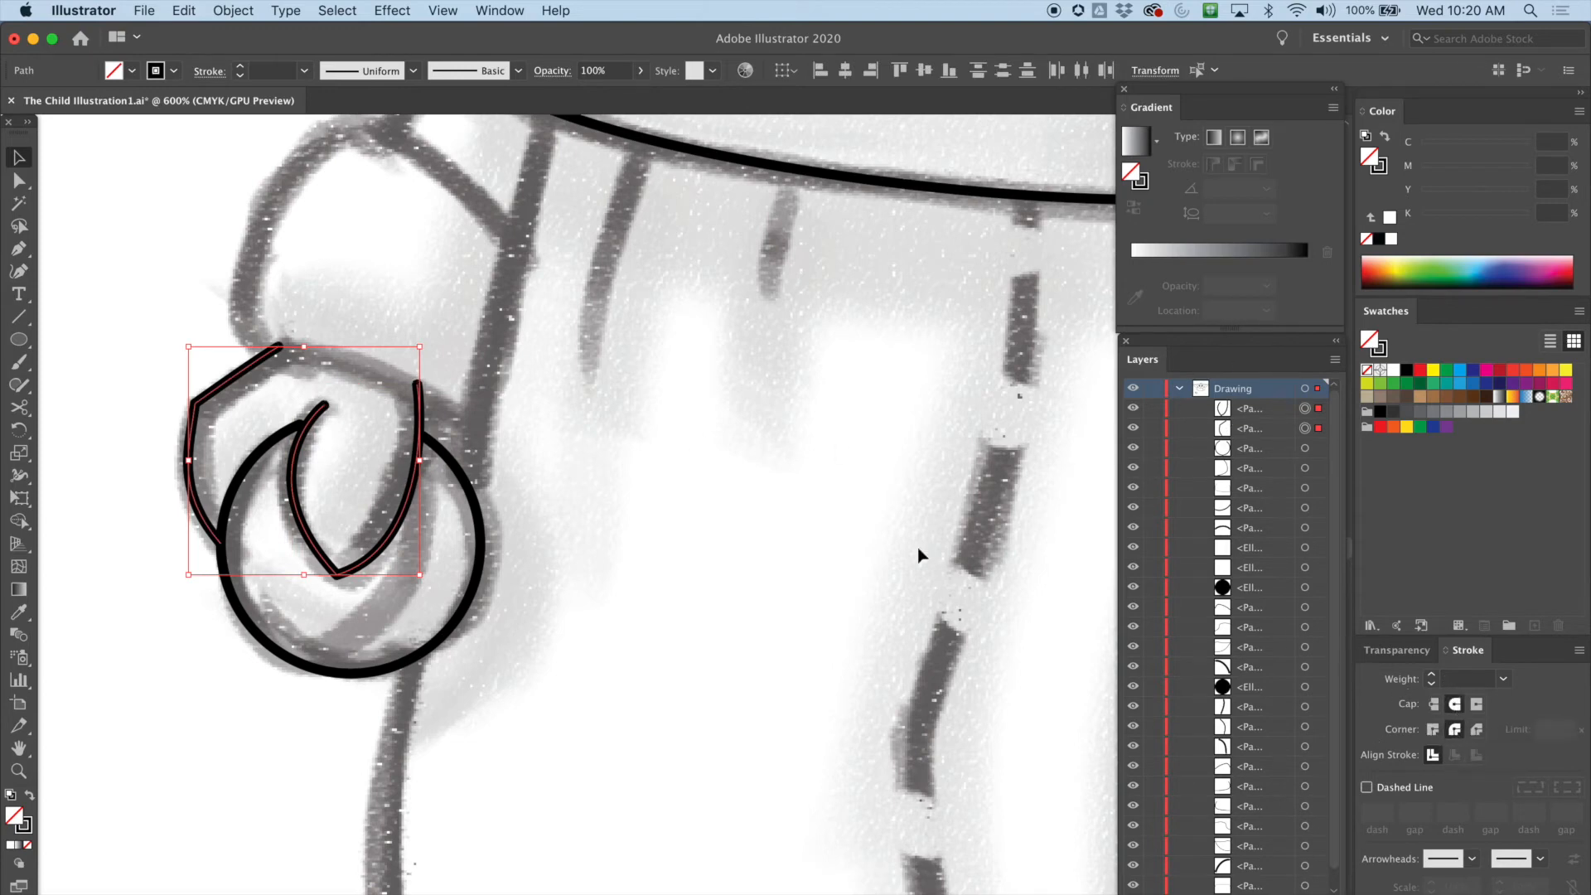
Draw a short straight line with the Pen tool from the collar line down toward the sleeve
click(19, 251)
scroll(643, 508, up, 5)
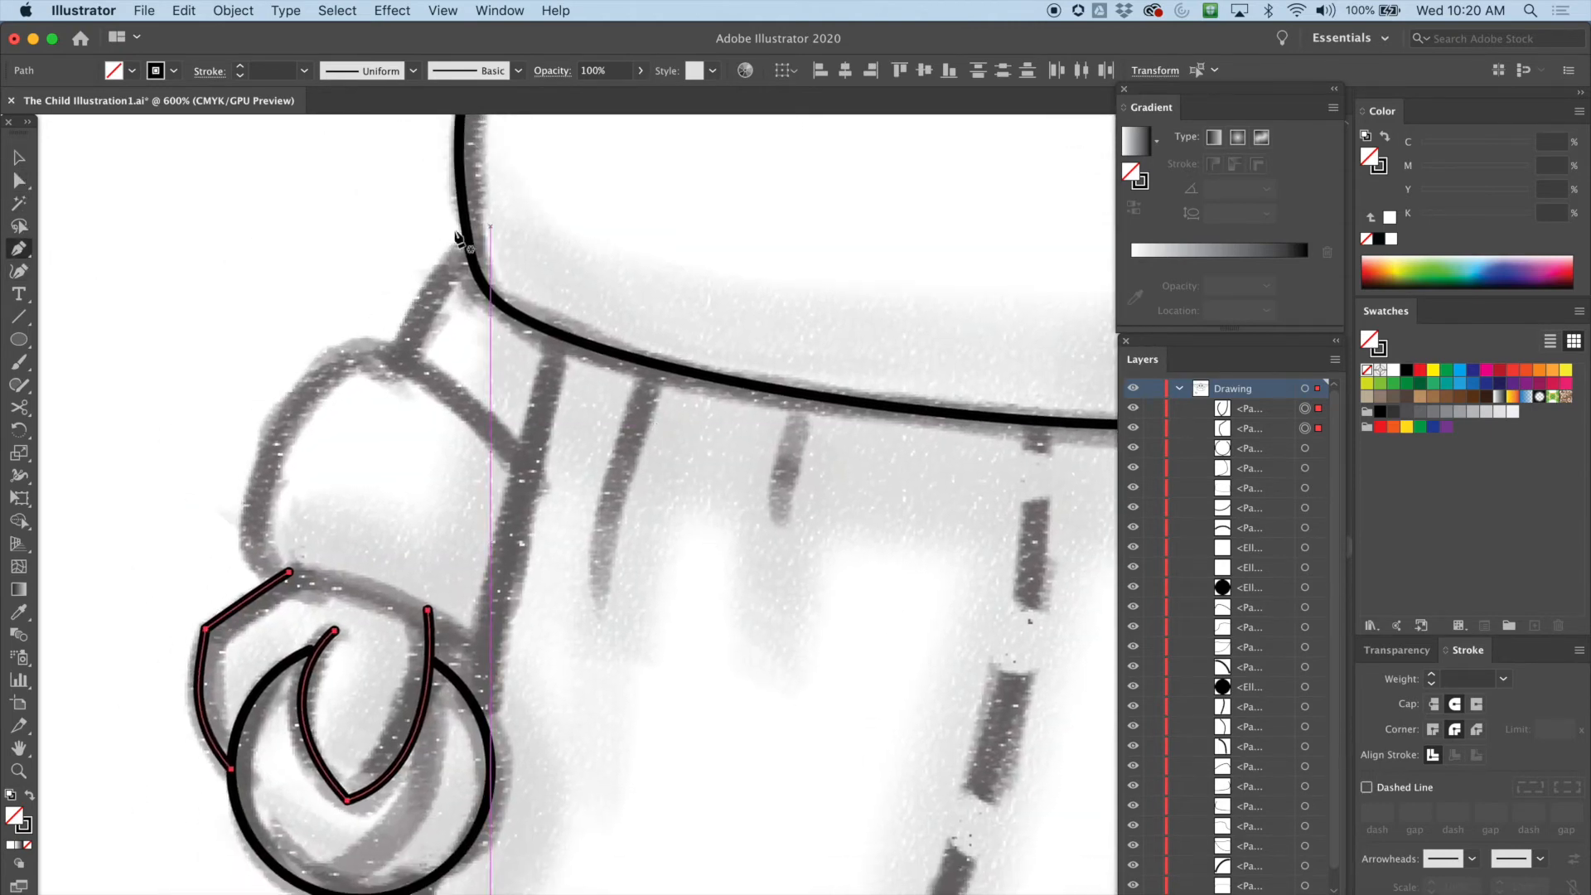
click(469, 249)
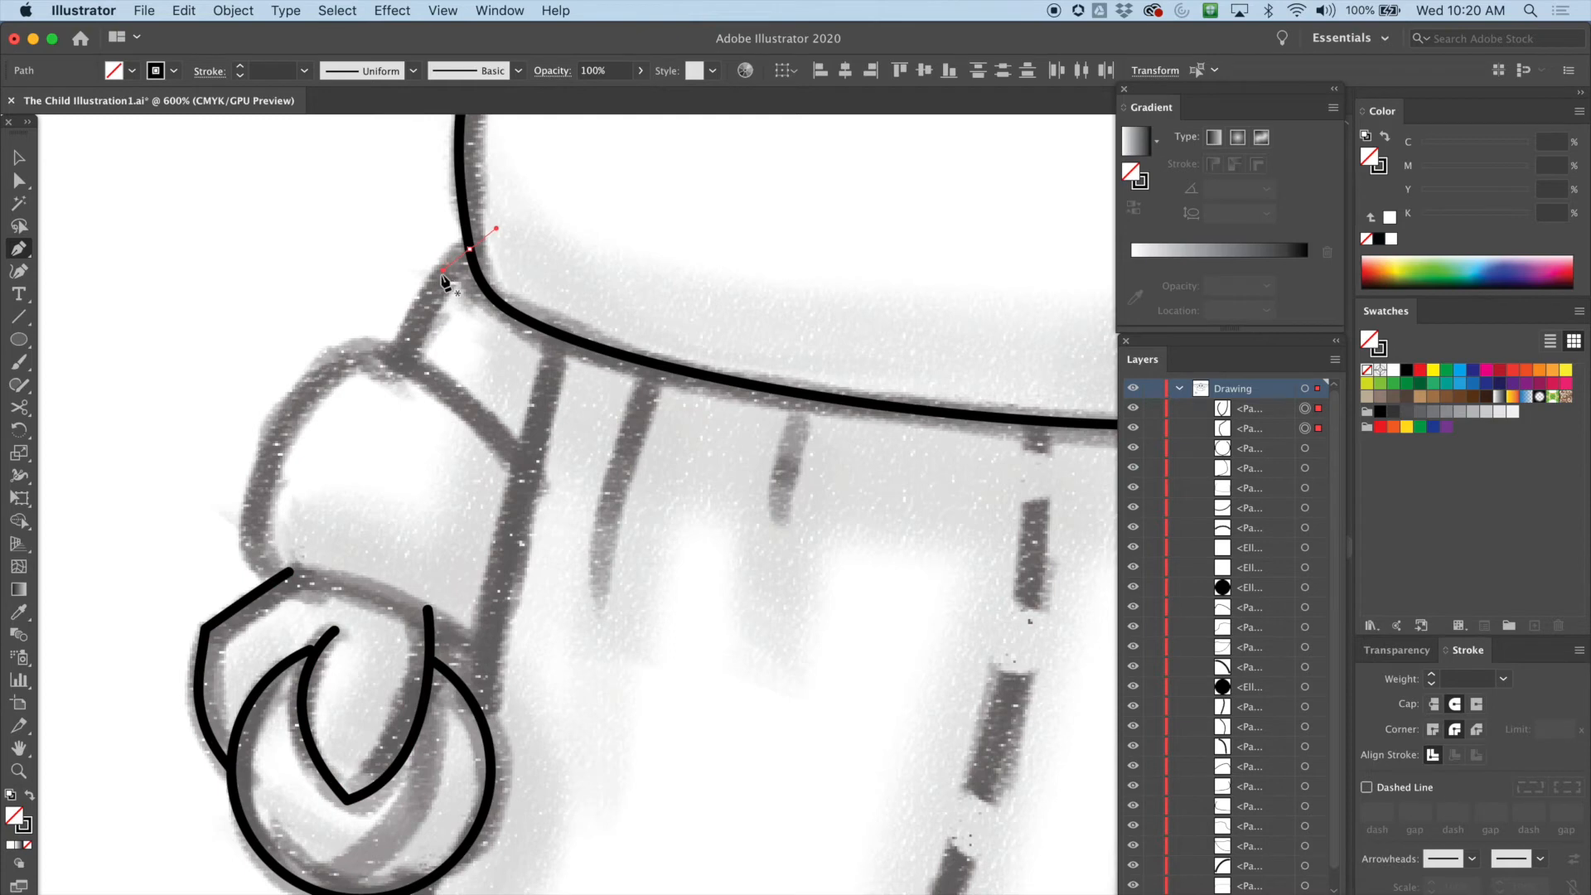
drag(401, 366, 370, 400)
key(ctrl+z)
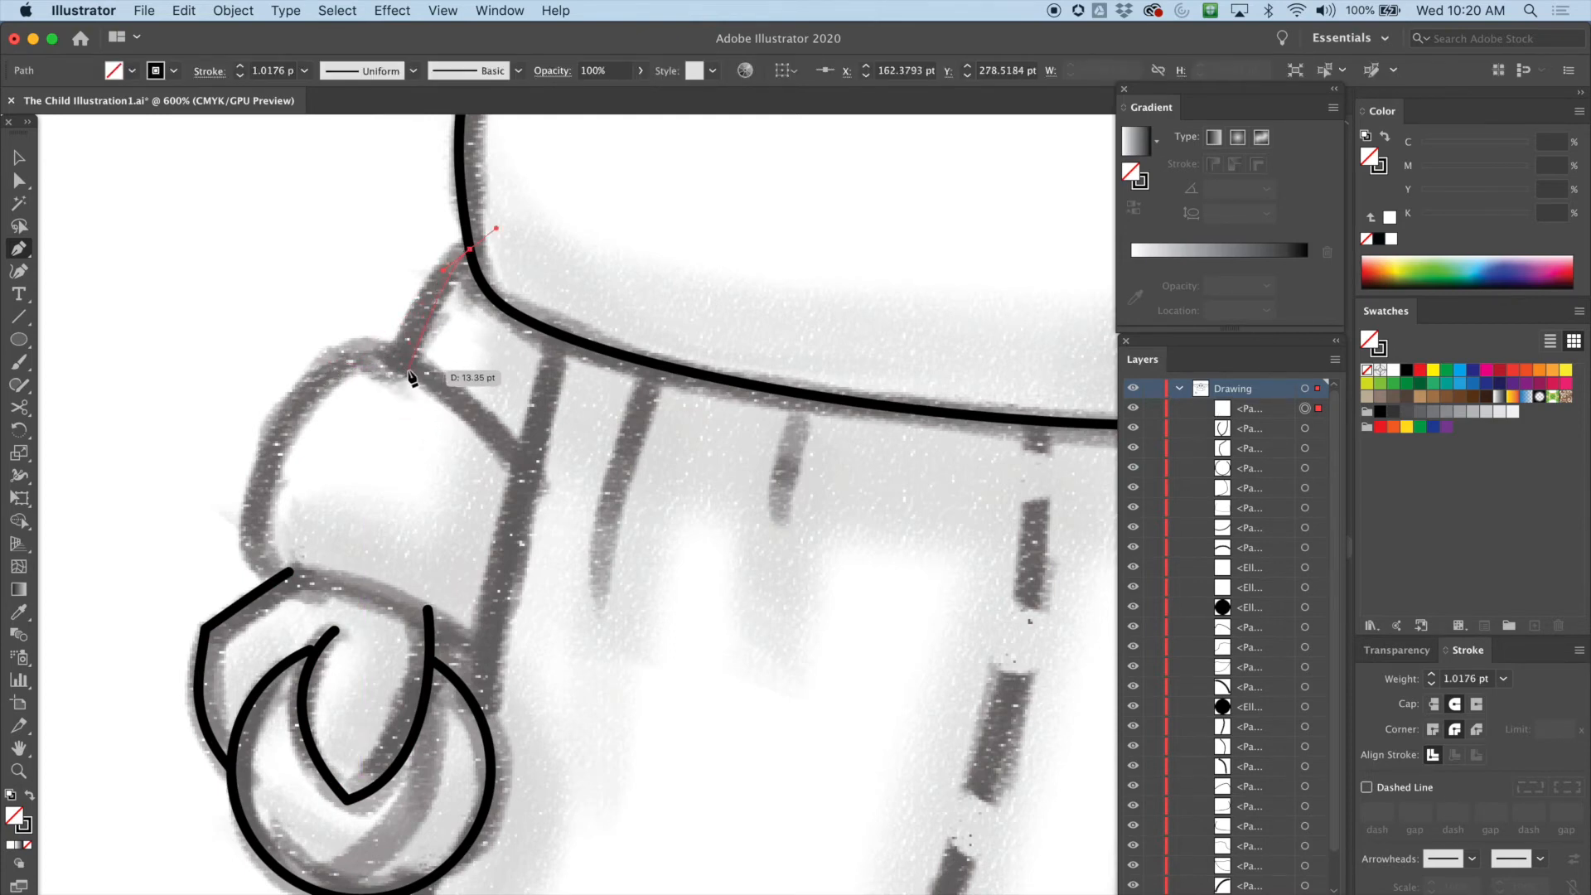
drag(404, 362, 393, 387)
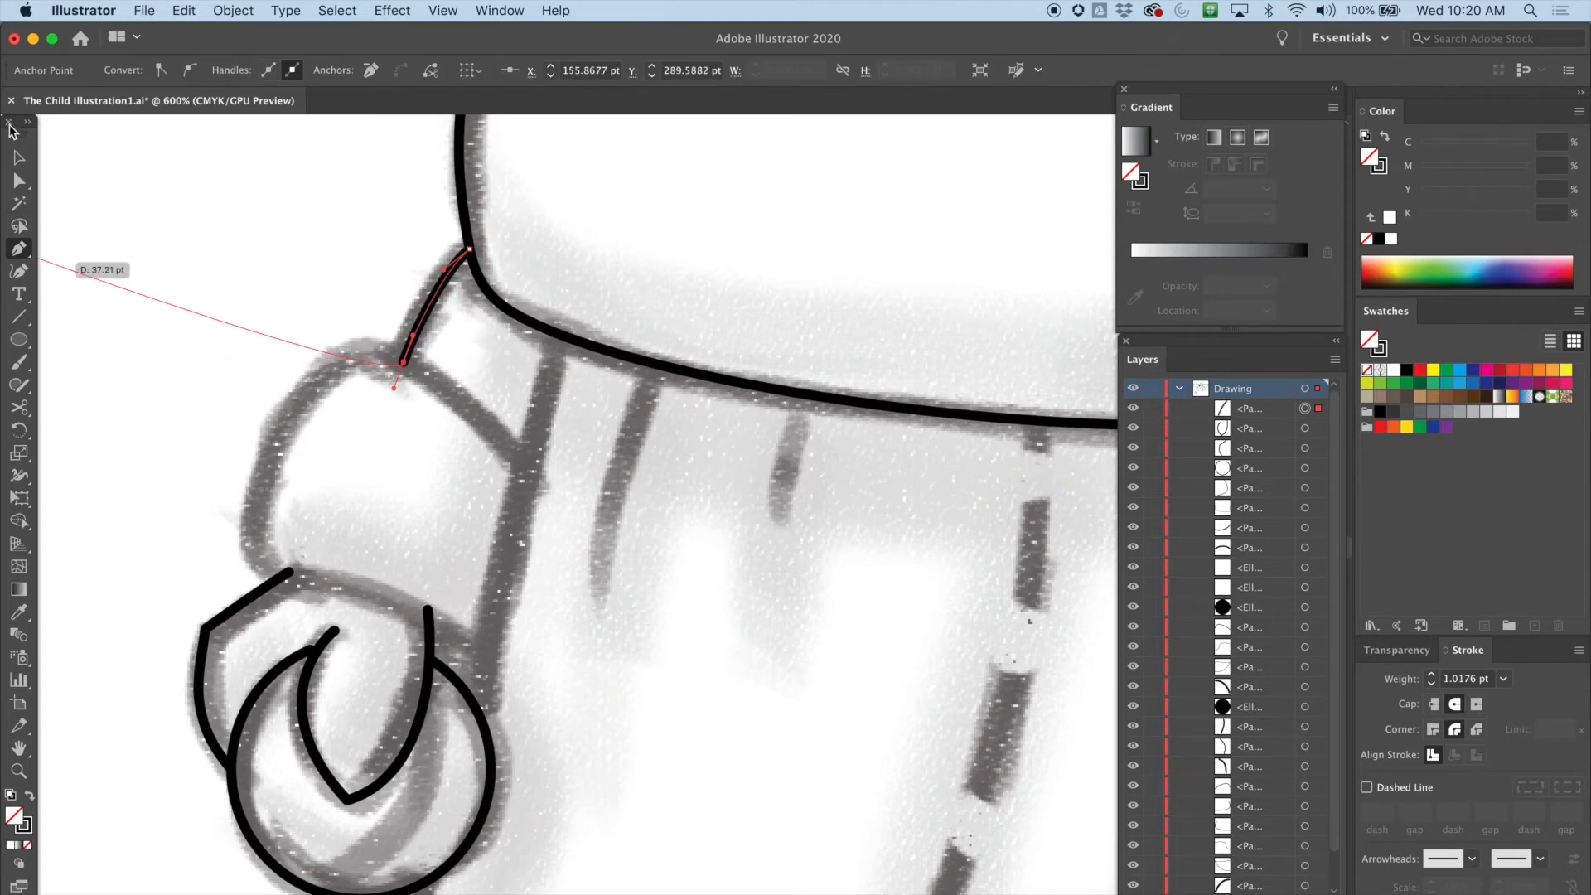
click(18, 158)
click(63, 235)
Trace the sleeve cuff curve with the Pen tool, from the short line around down to the wrist
click(24, 253)
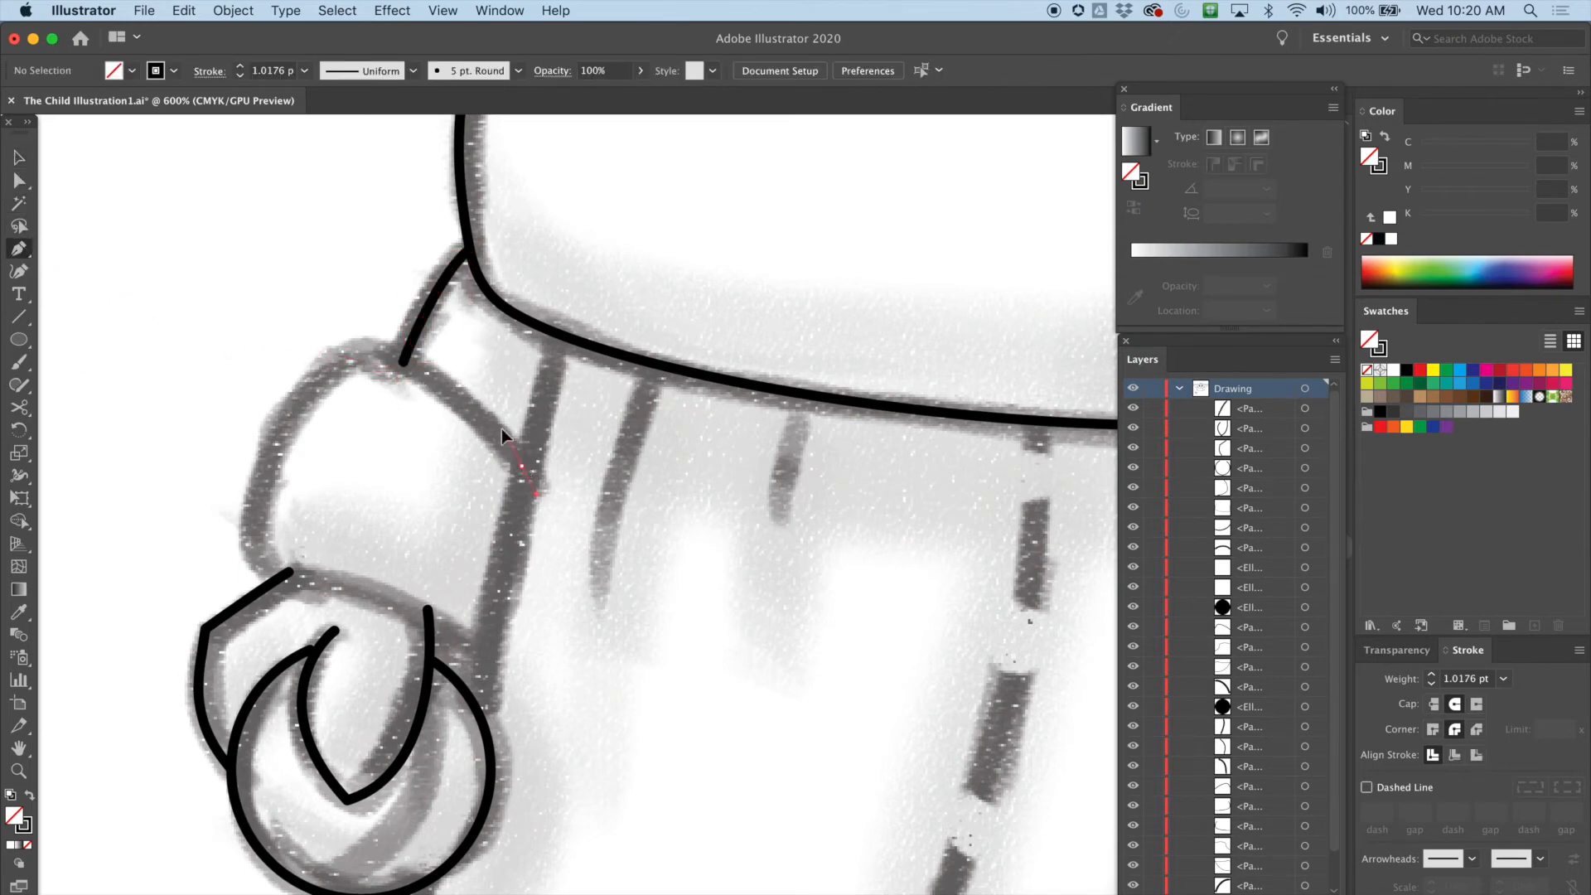
drag(469, 409, 470, 406)
drag(352, 351, 307, 357)
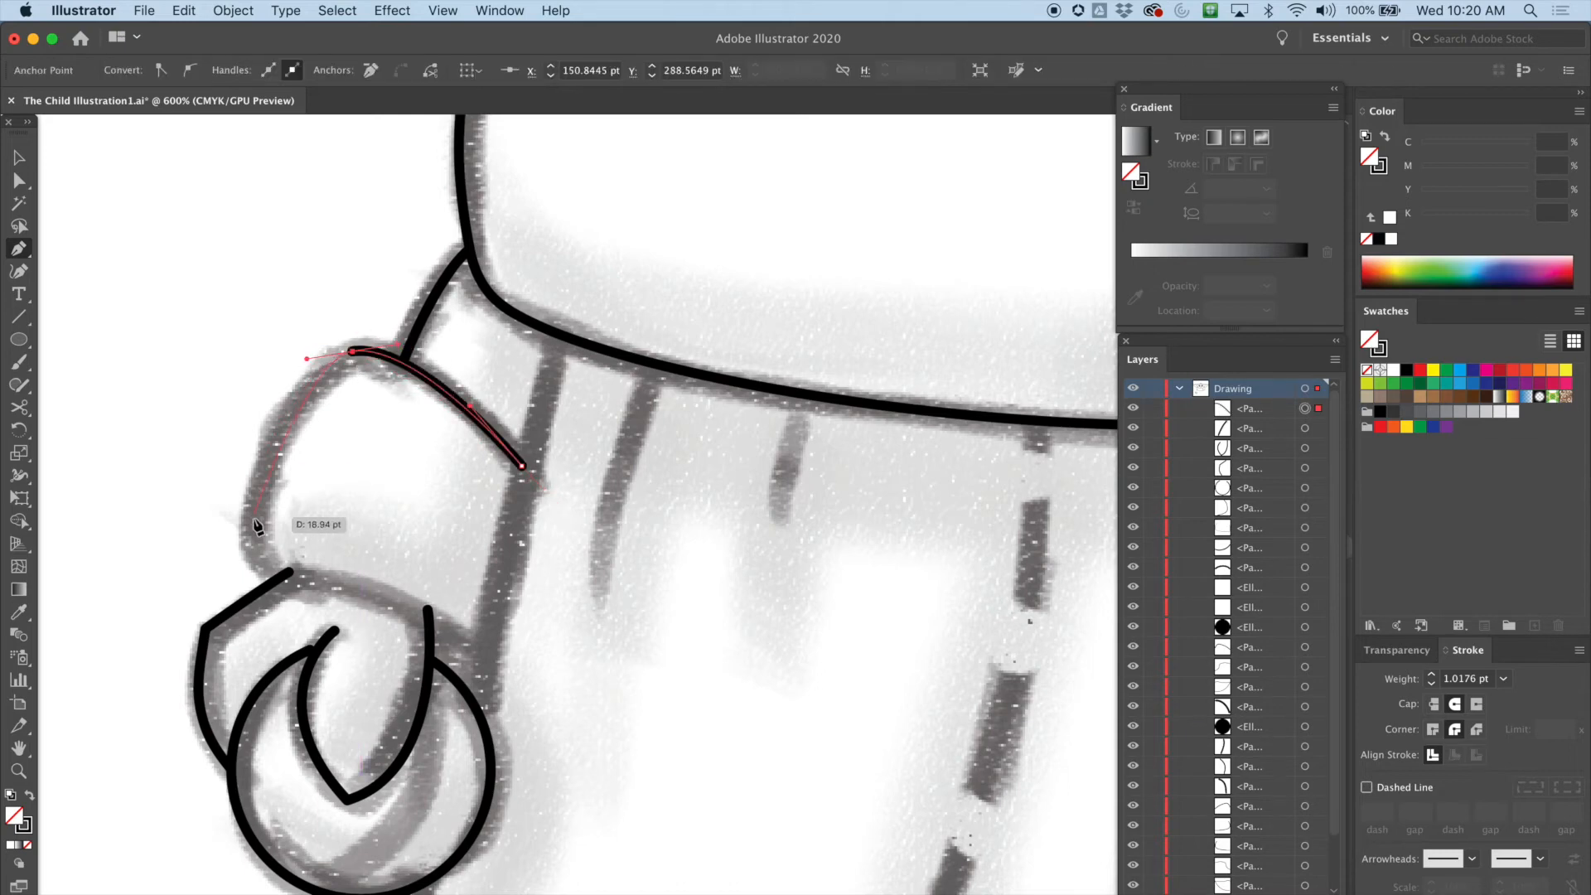
mouse_move(266, 456)
mouse_down()
mouse_move(284, 634)
mouse_move(254, 554)
mouse_move(316, 618)
mouse_up()
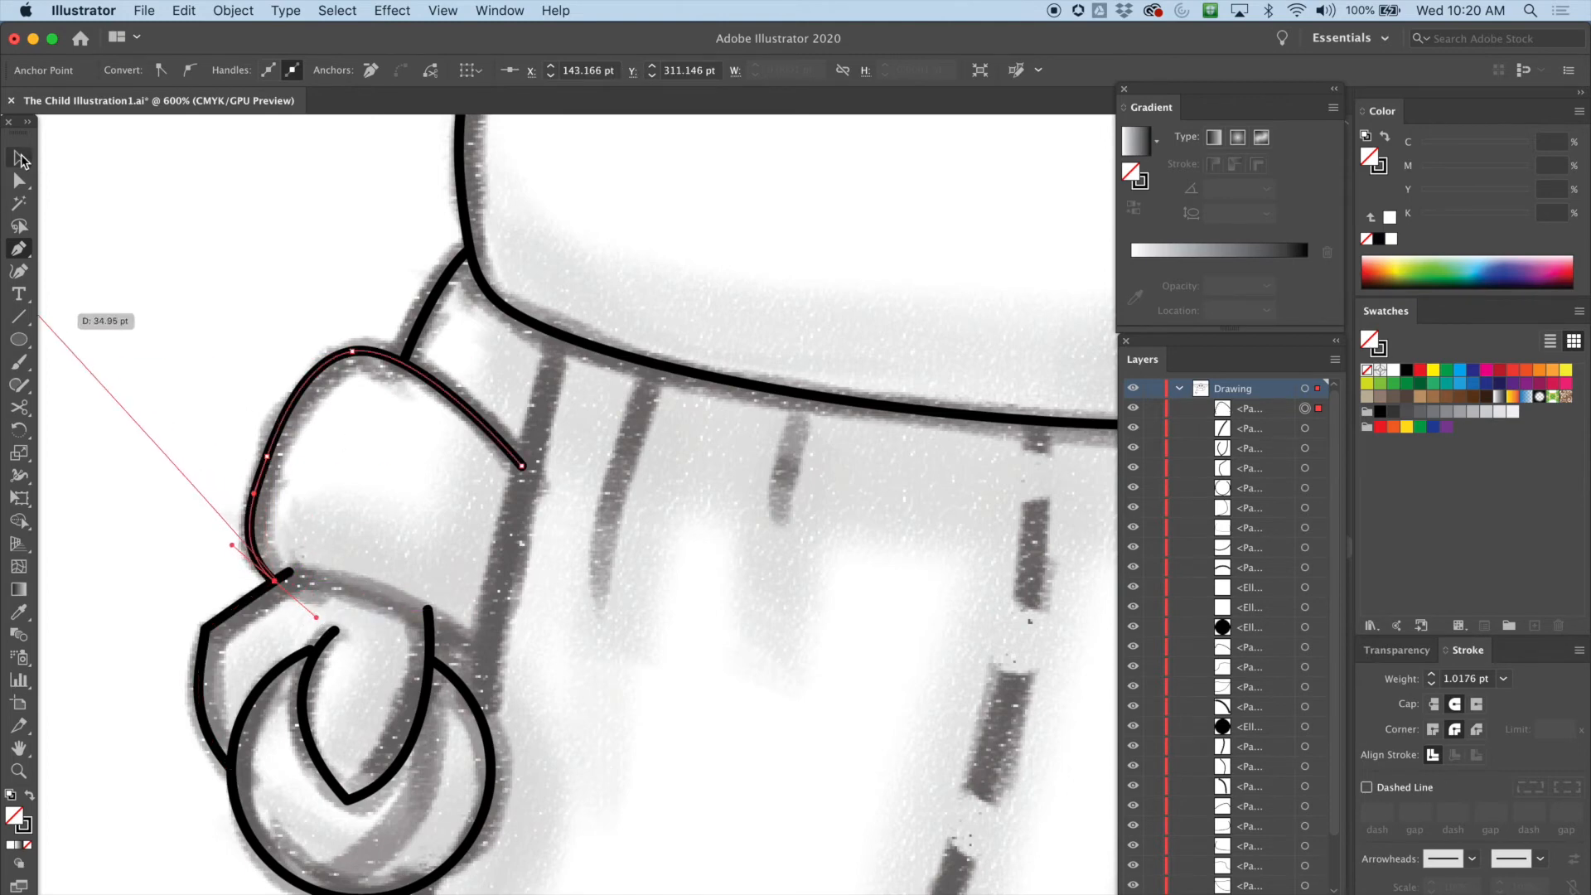
click(21, 159)
click(110, 209)
Draw the curved top edge of the wrist over the curl with the Pen tool
click(19, 248)
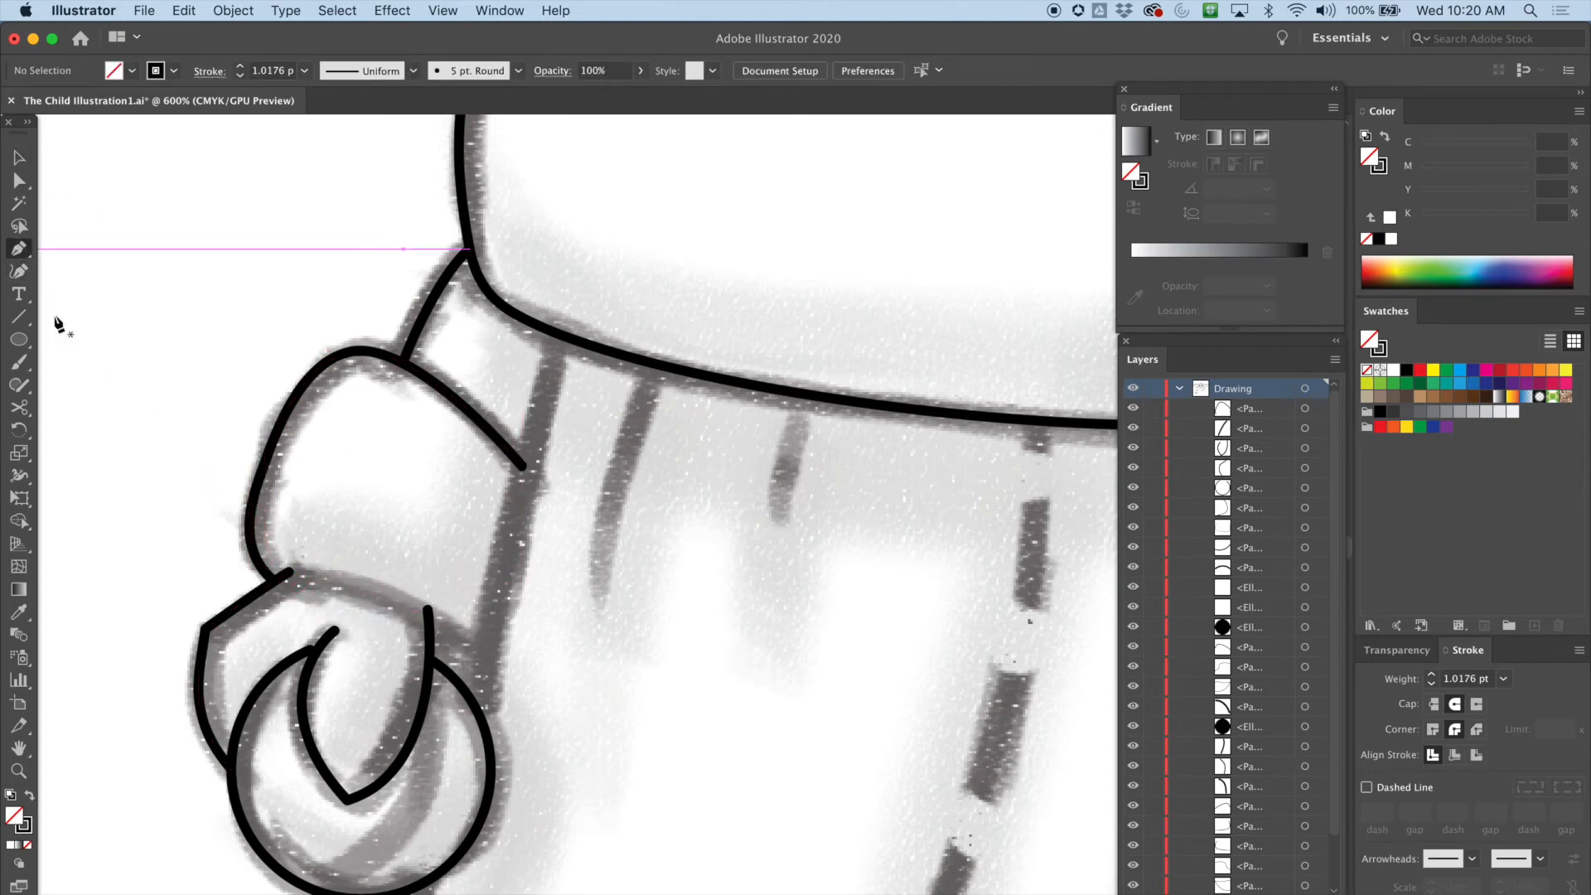
click(289, 573)
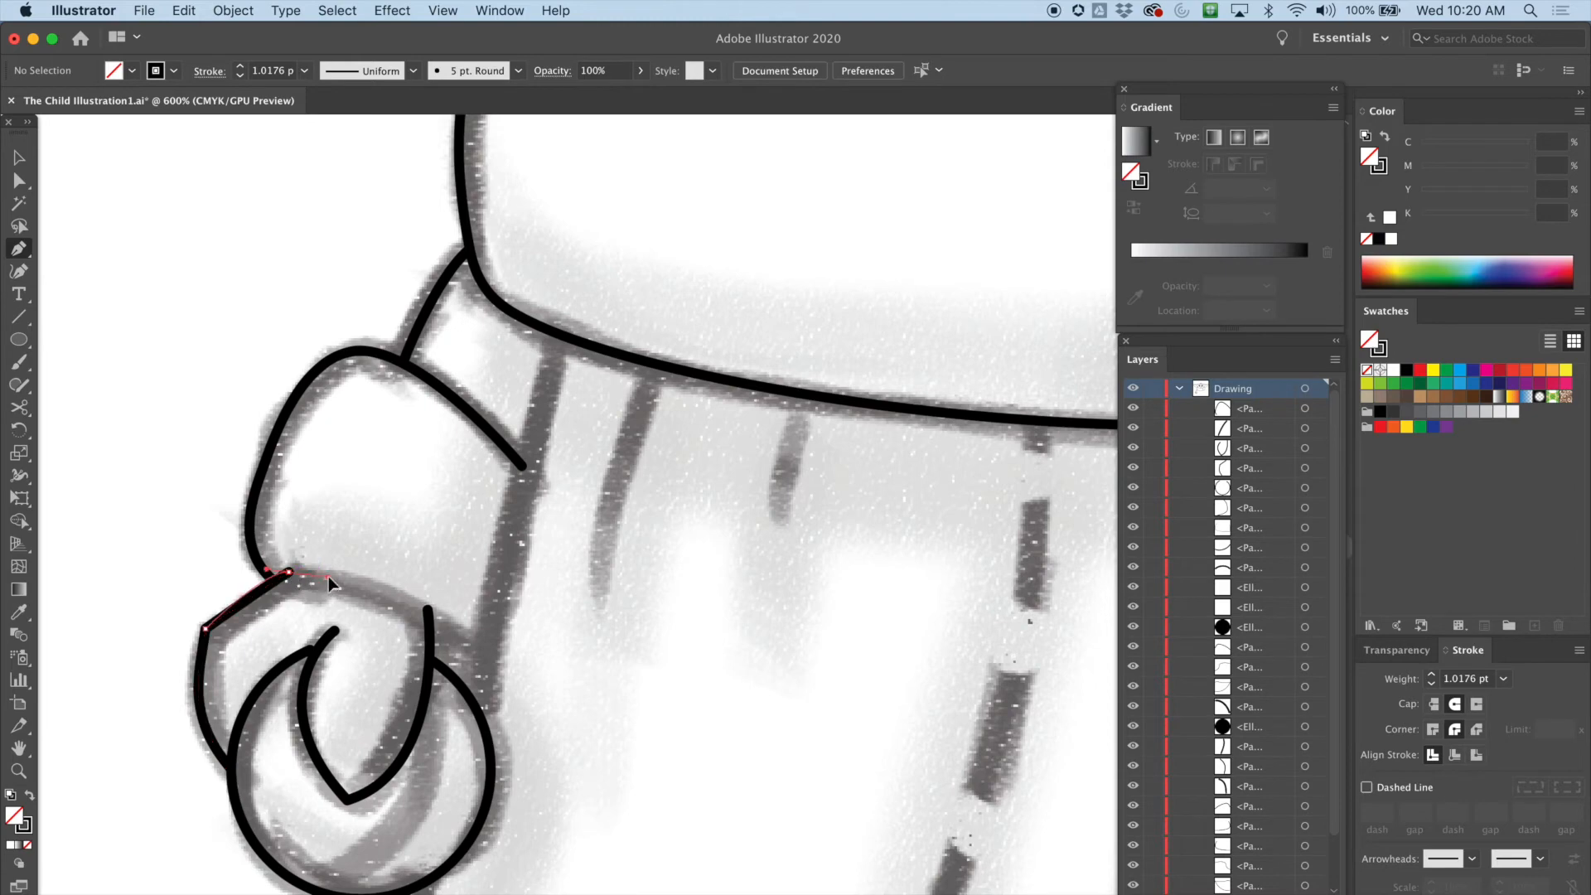
drag(472, 648, 507, 693)
click(18, 181)
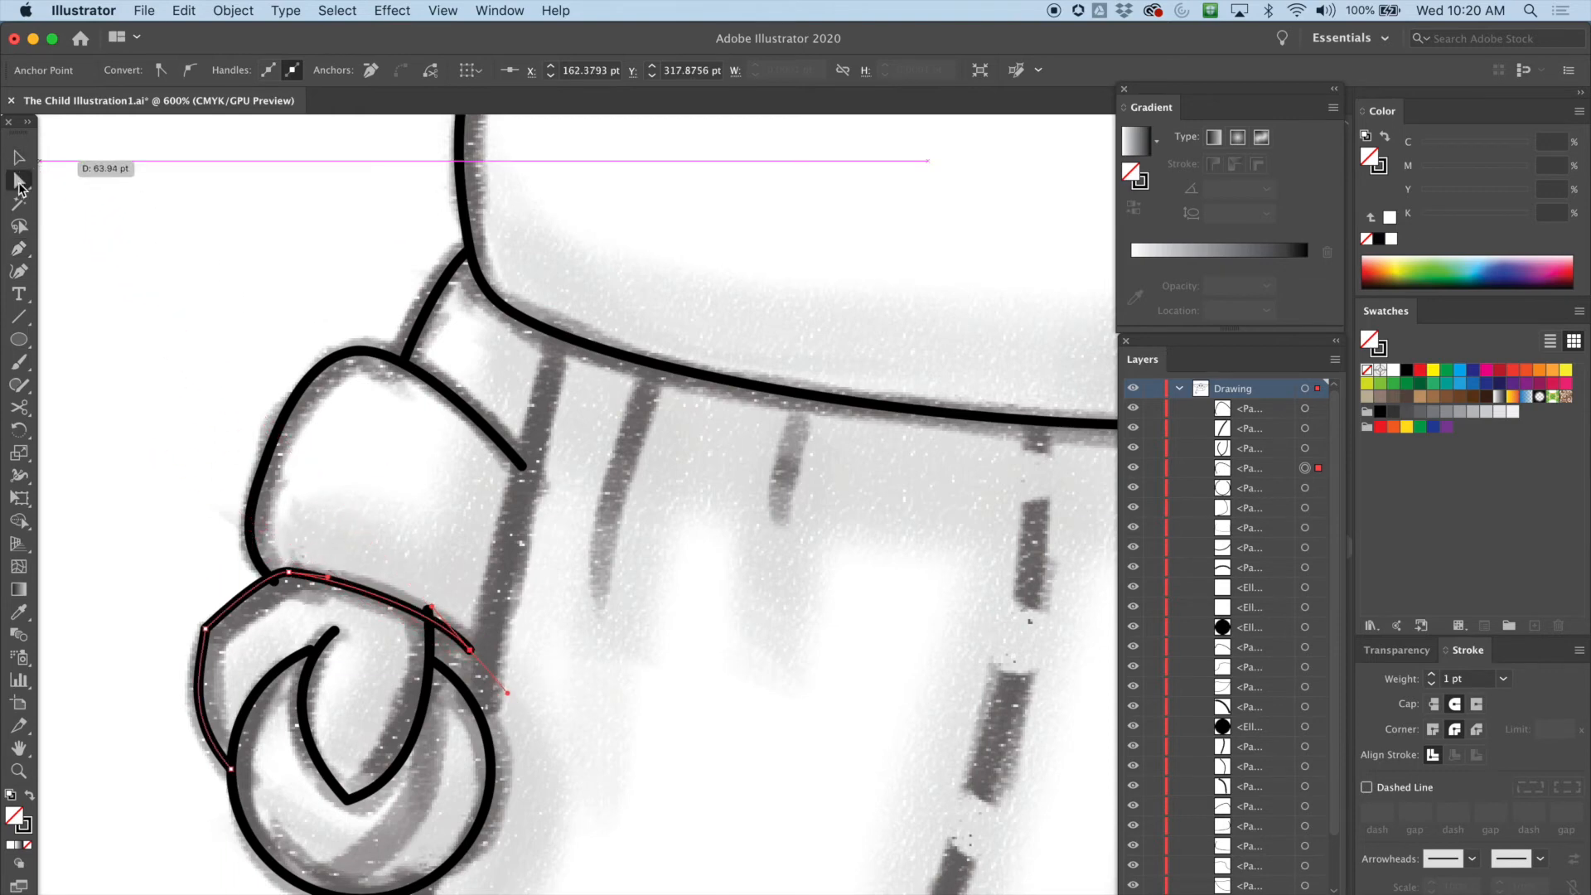
Adjust the wrist edge's end anchor and handle where it meets the sleeve line with the Direct Selection tool
click(265, 574)
drag(255, 586, 253, 584)
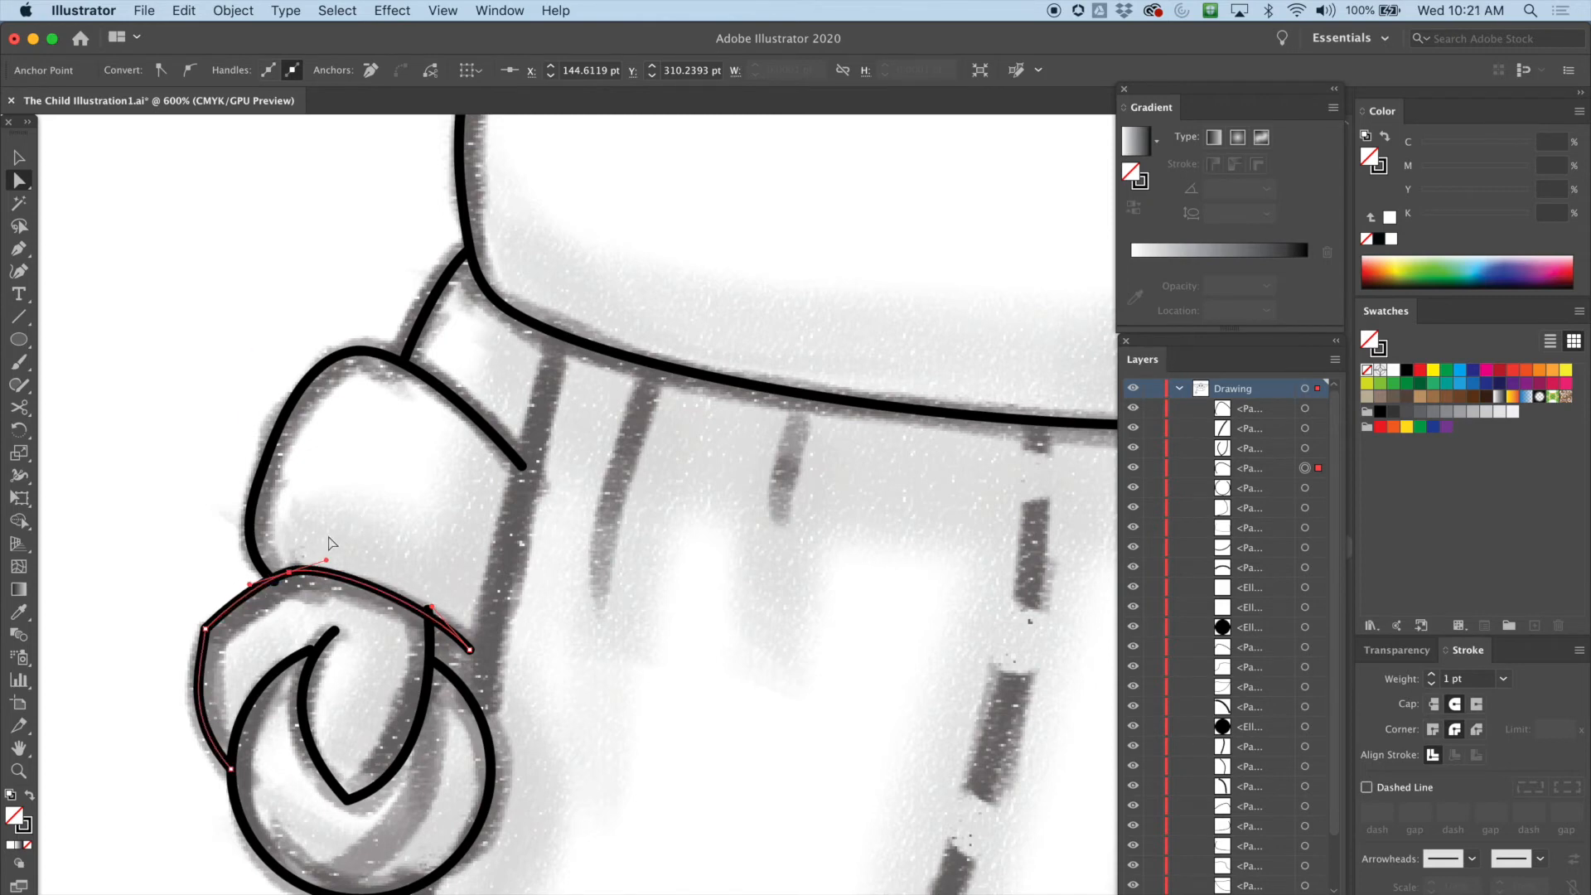
click(276, 583)
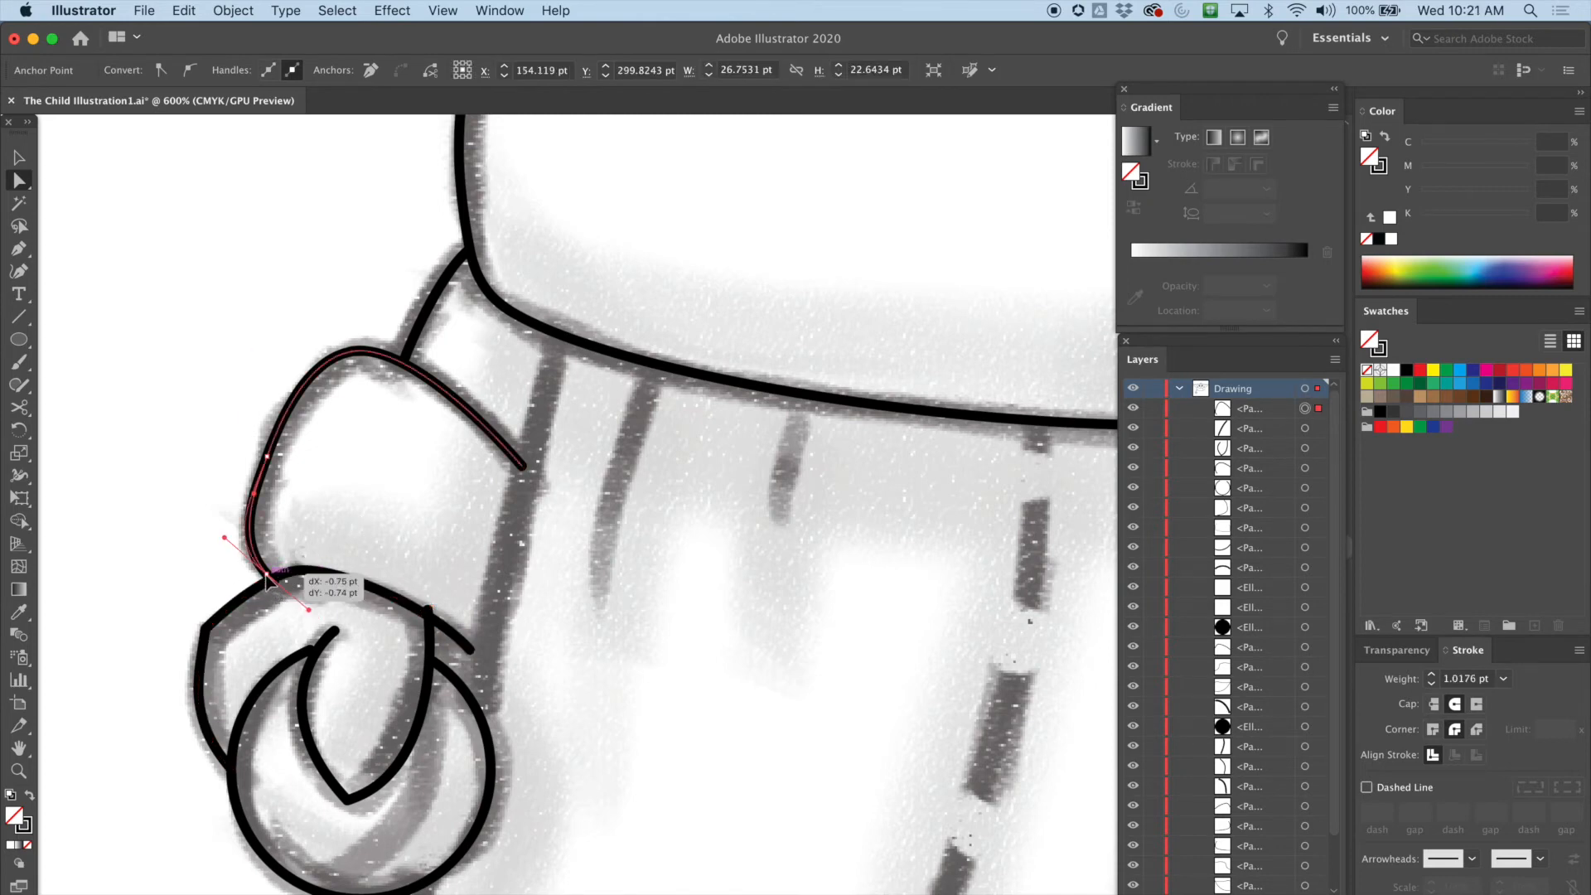
click(265, 657)
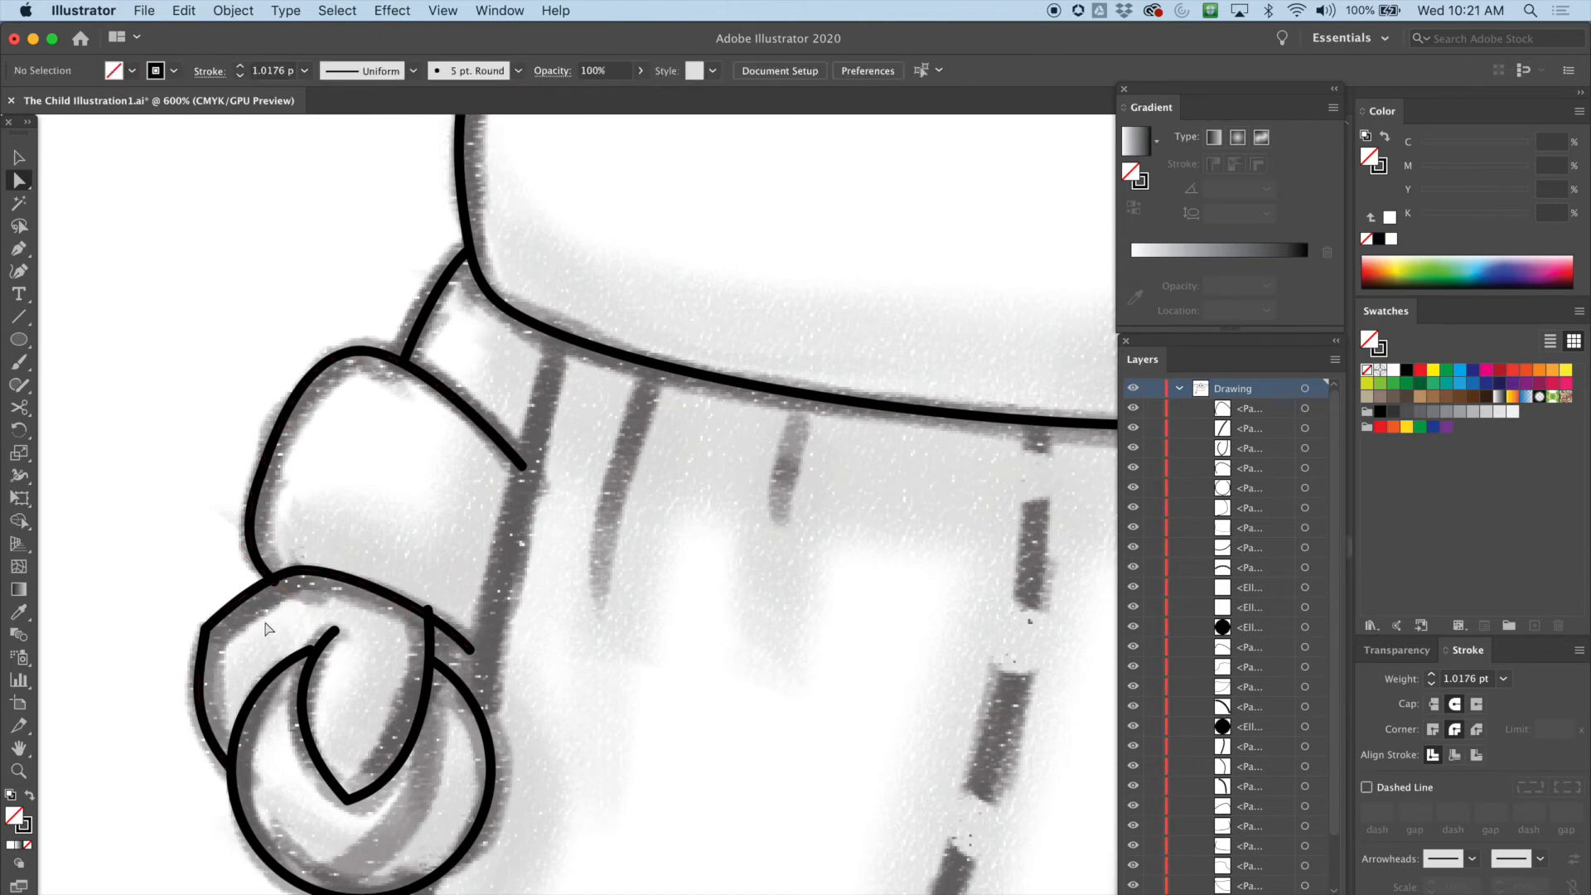
Zoom in and refine the curl path's top anchor handle where it passes under the wrist edge
key(super+equal)
drag(157, 569, 706, 299)
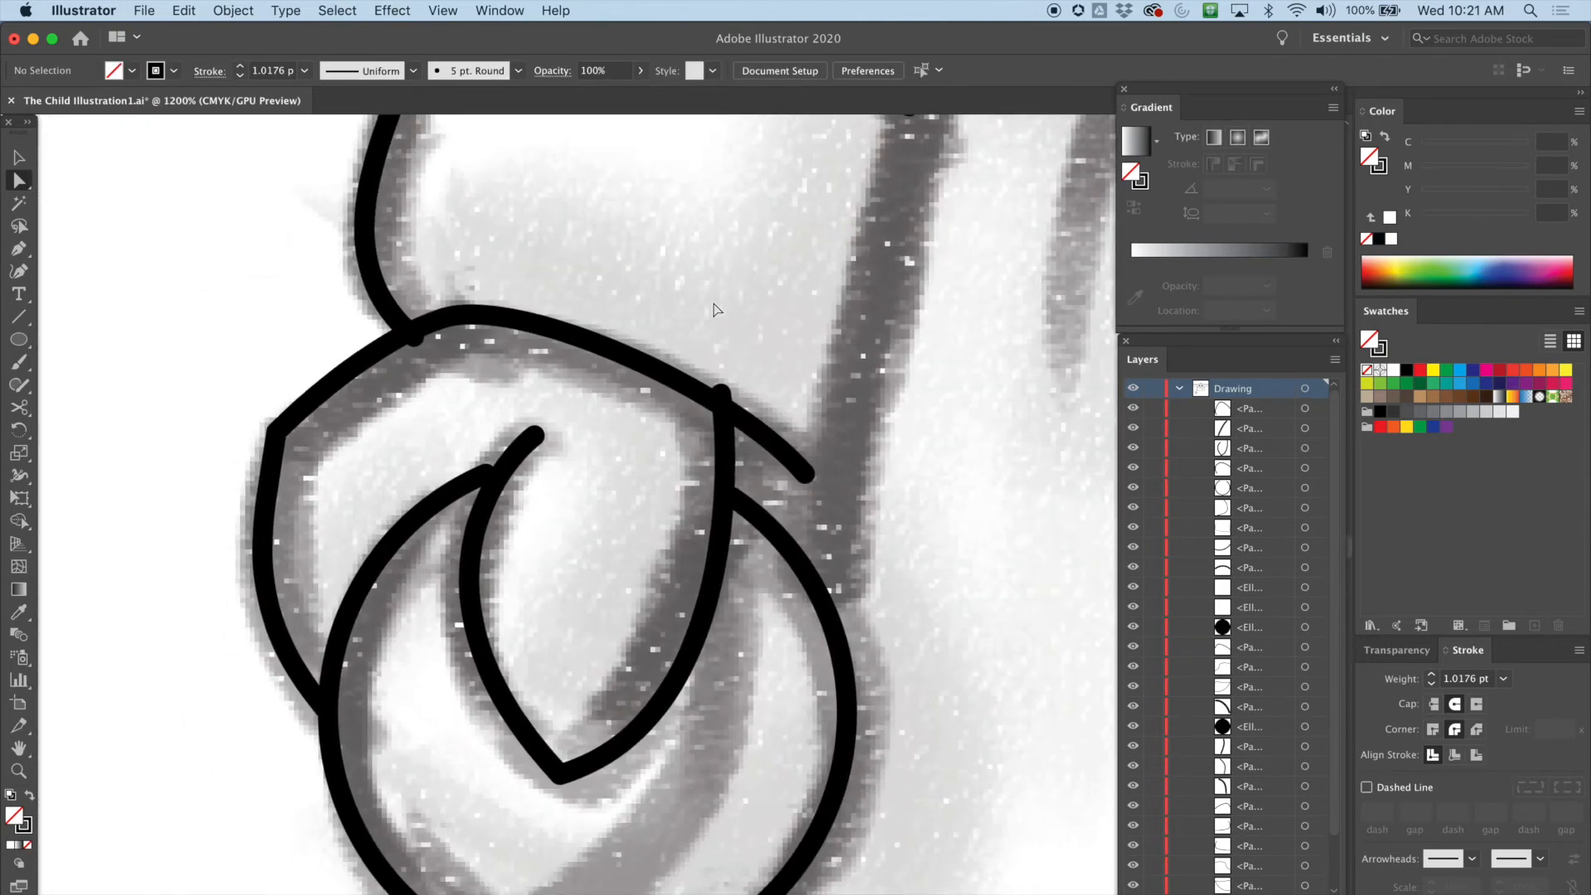
click(721, 381)
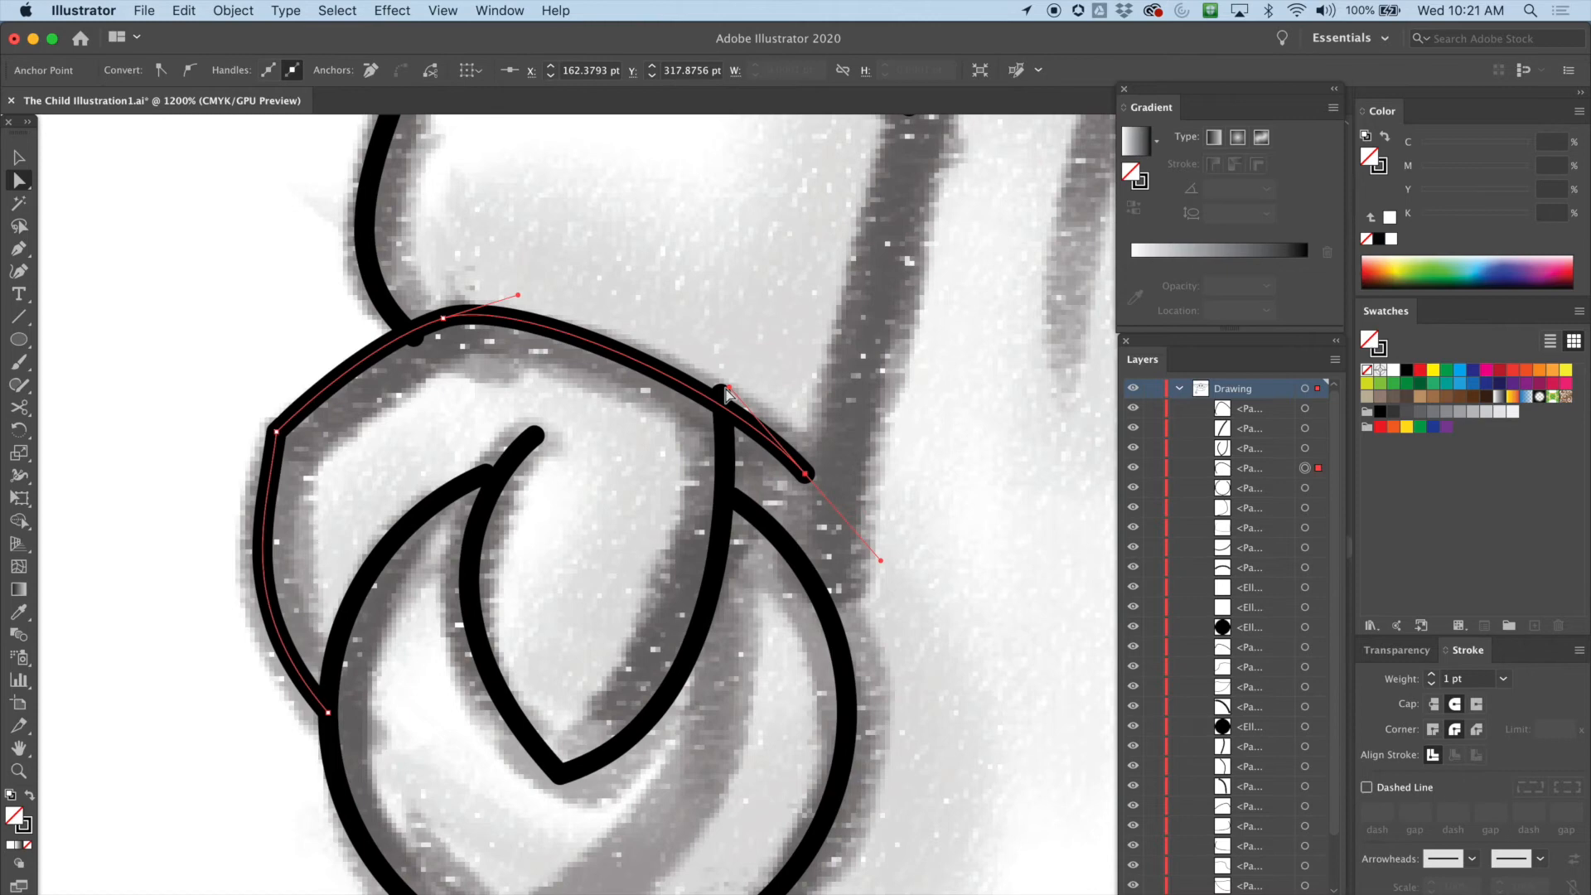
click(721, 395)
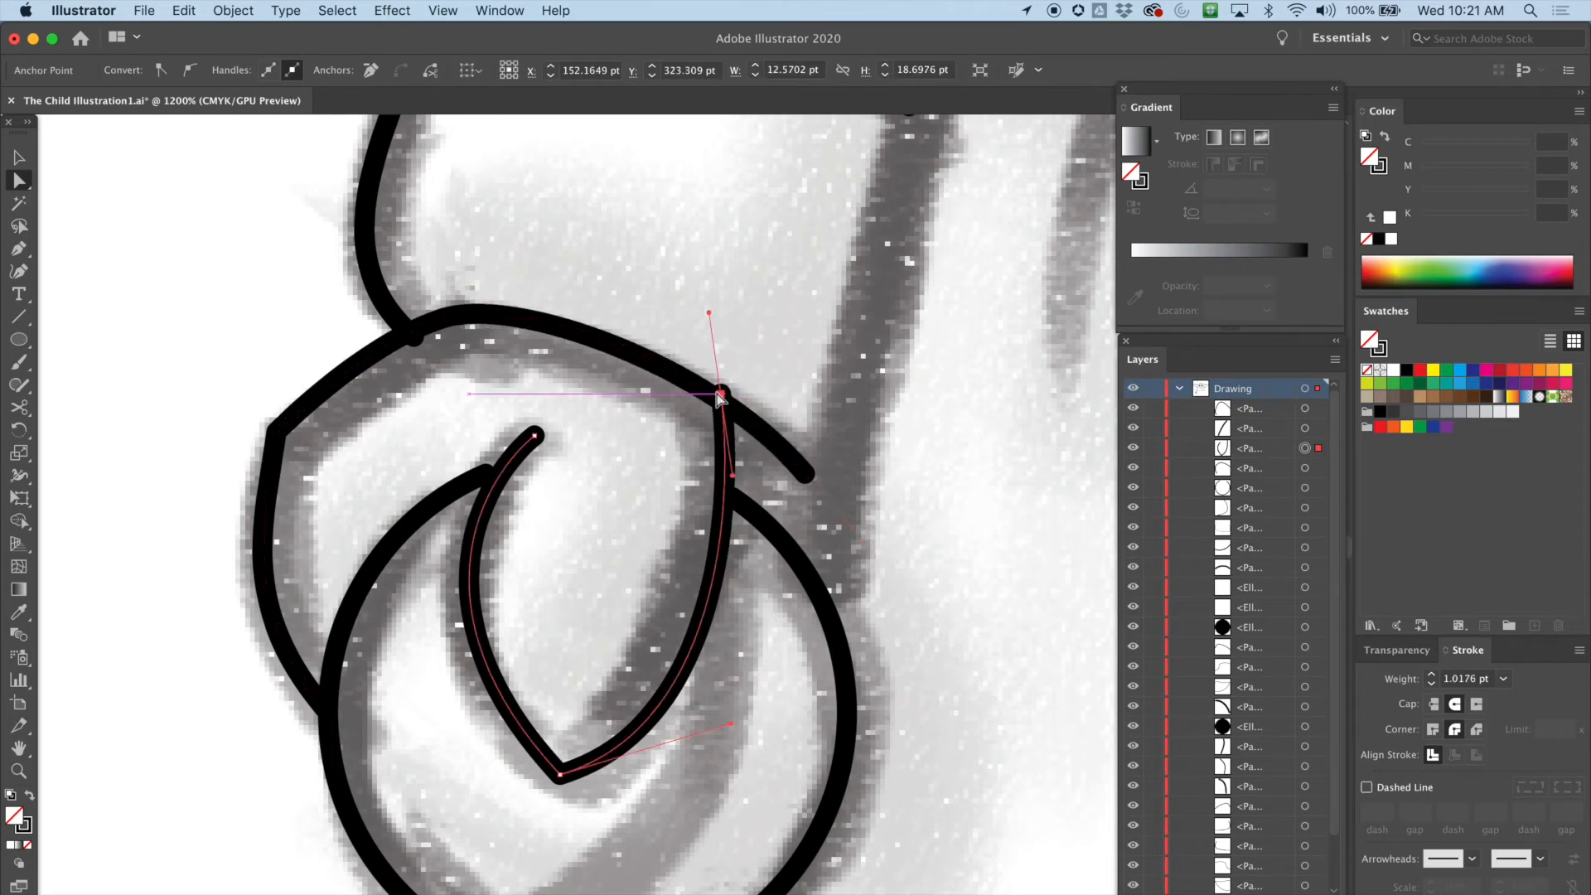
drag(725, 401, 725, 407)
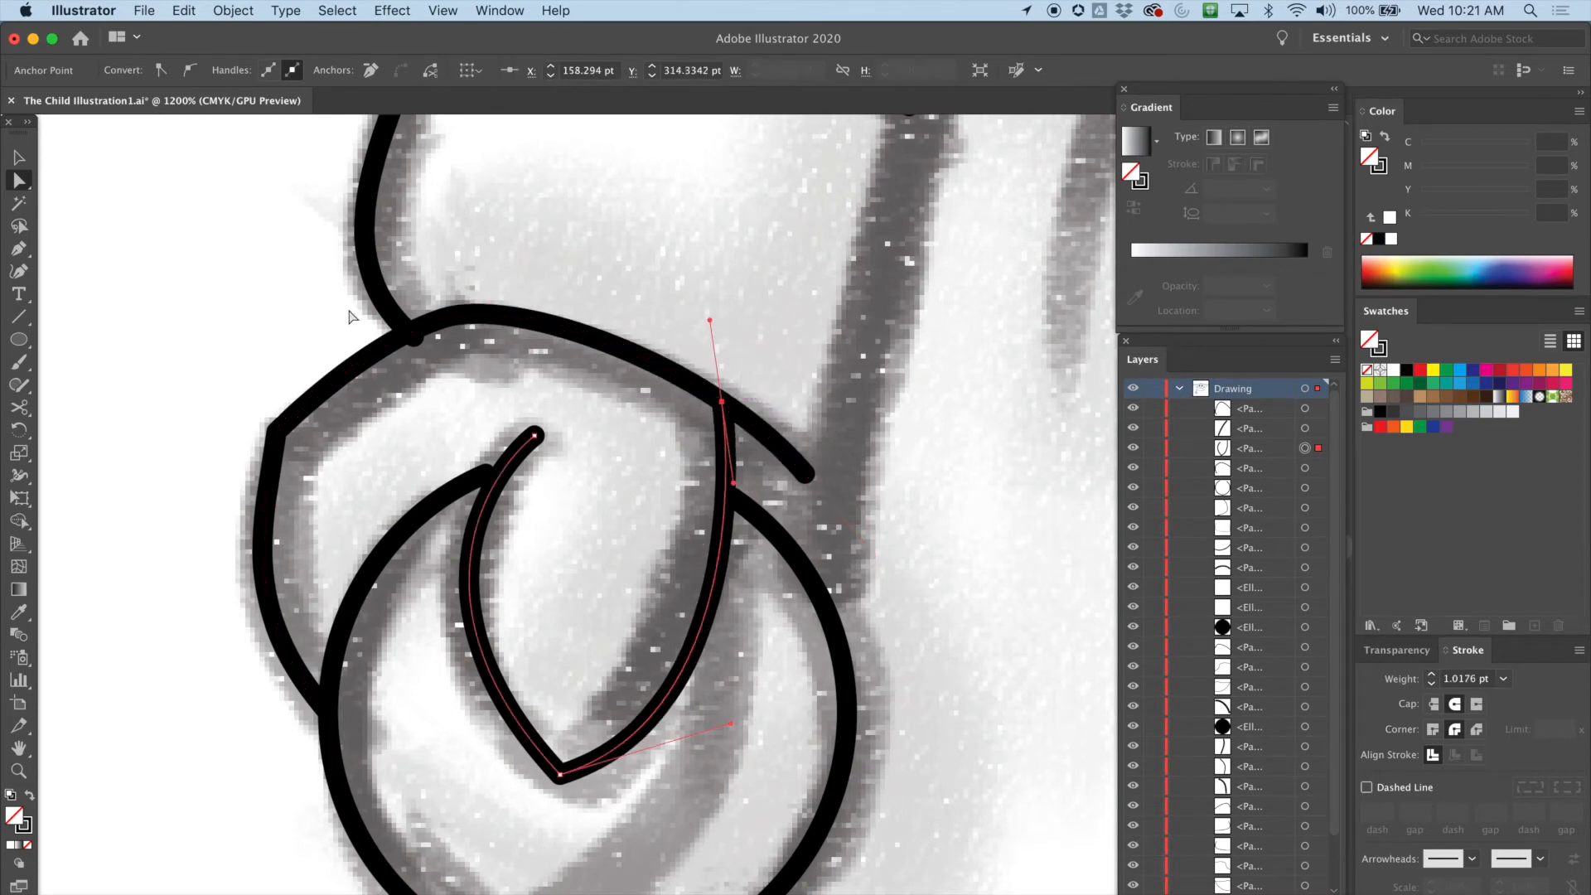
click(412, 335)
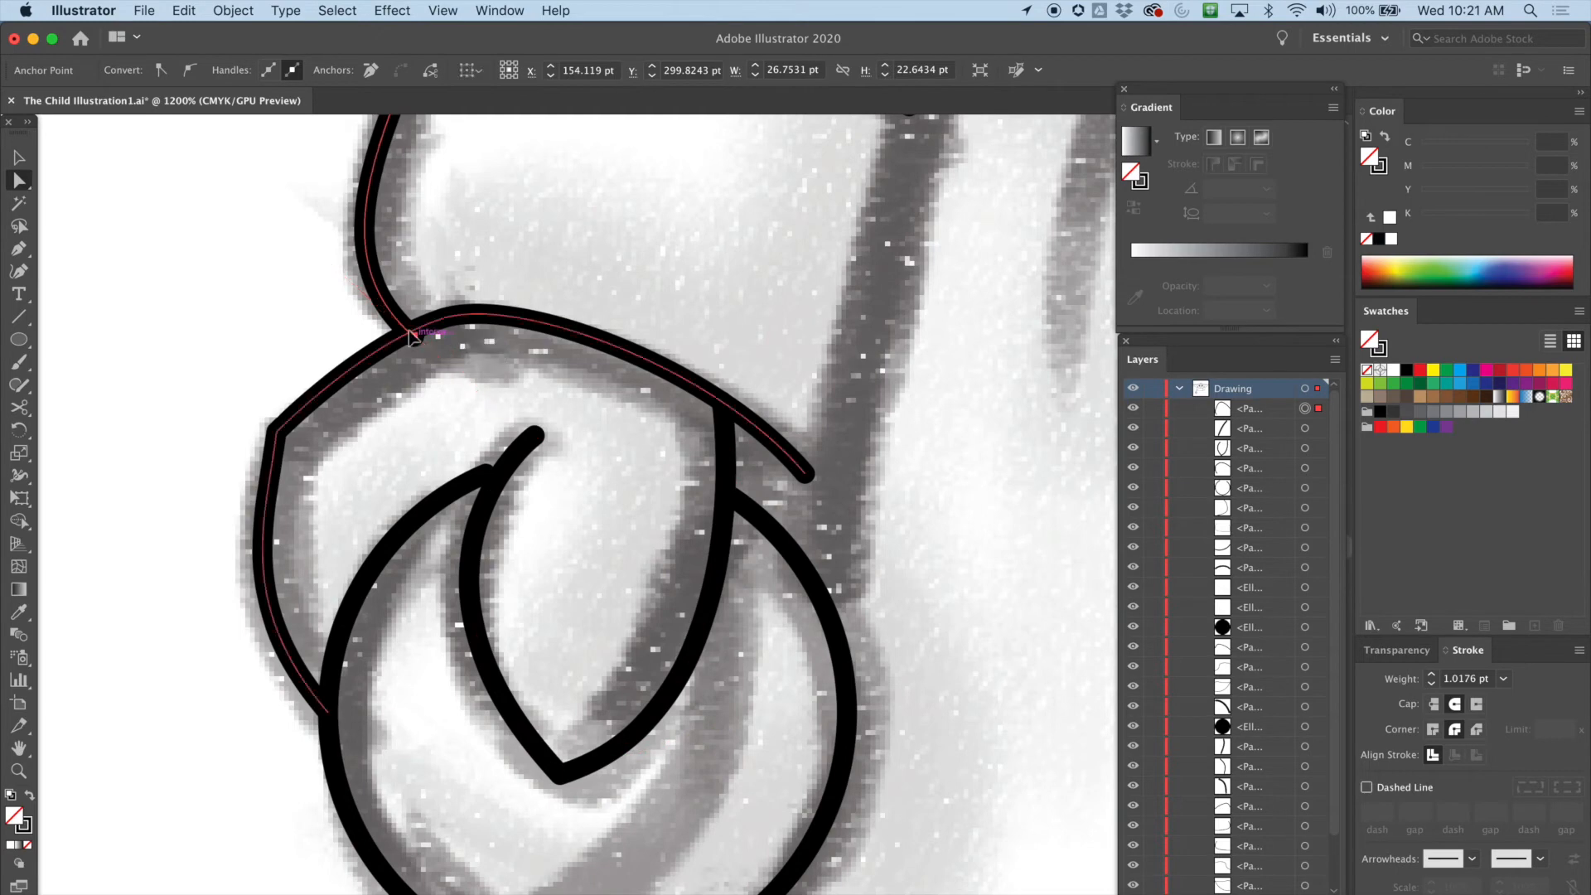
click(240, 426)
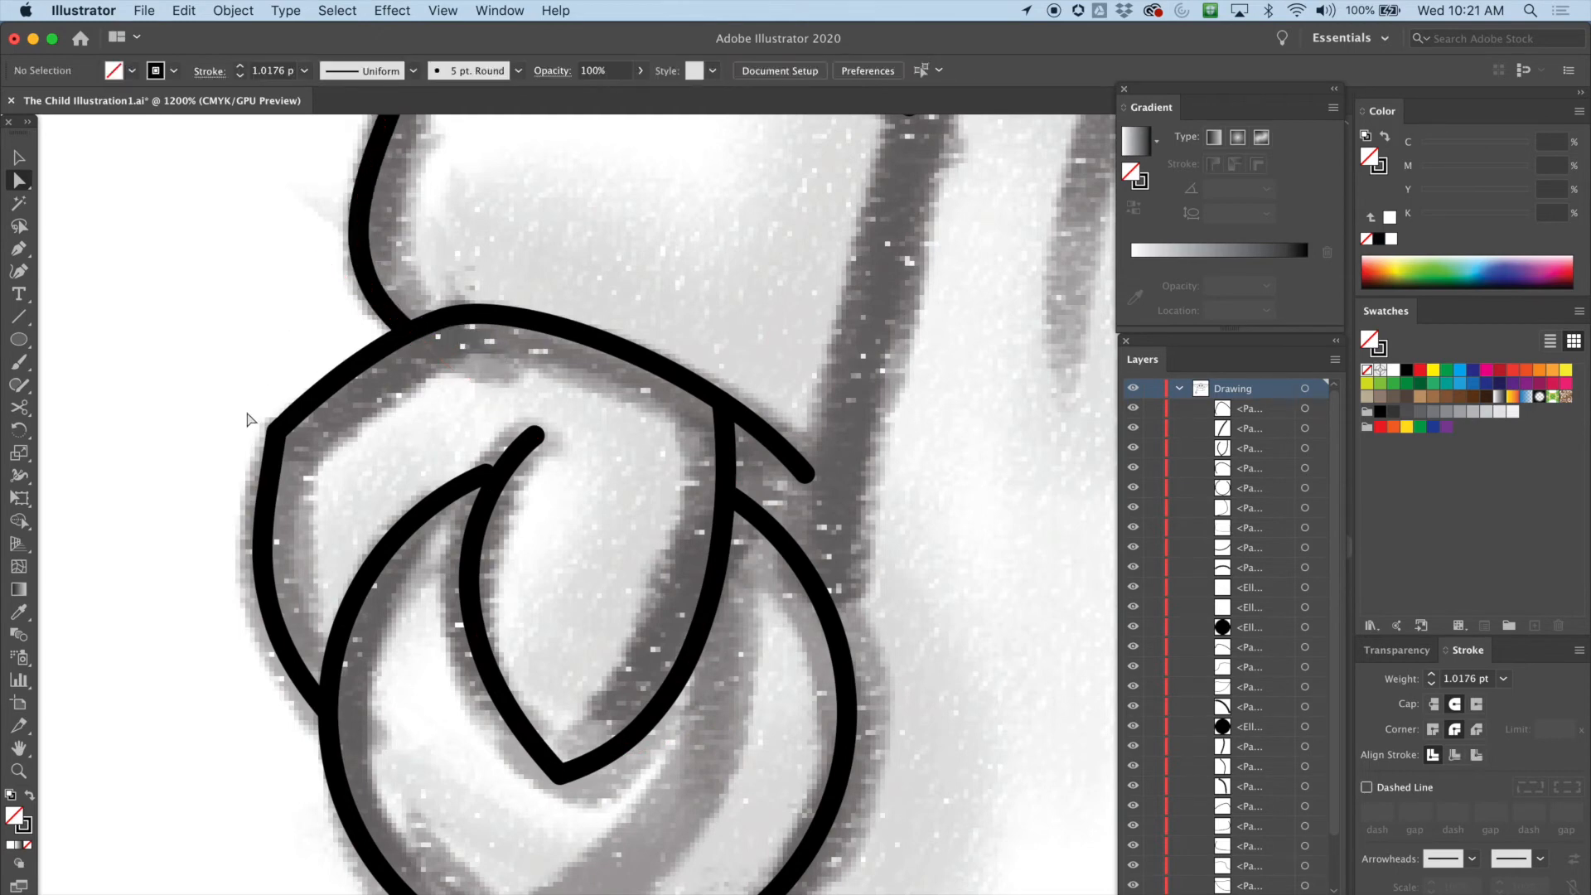
Draw the sleeve's side edge with the Pen tool from the collar line down to the wrist curl, then end the path
drag(840, 258, 638, 609)
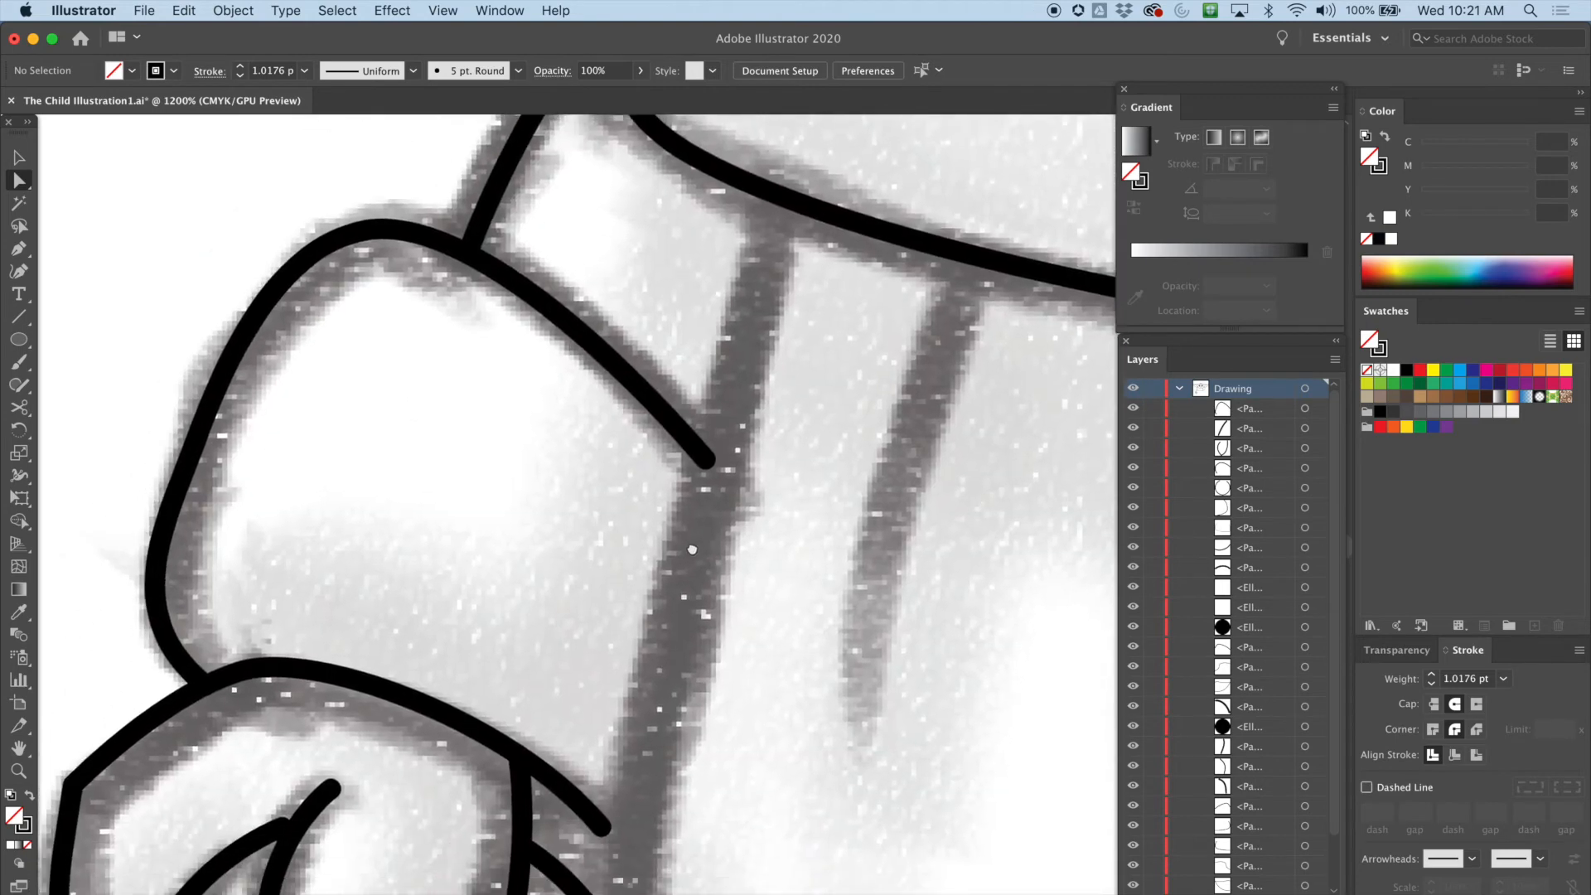
alt+super+click(696, 557)
drag(794, 474, 769, 360)
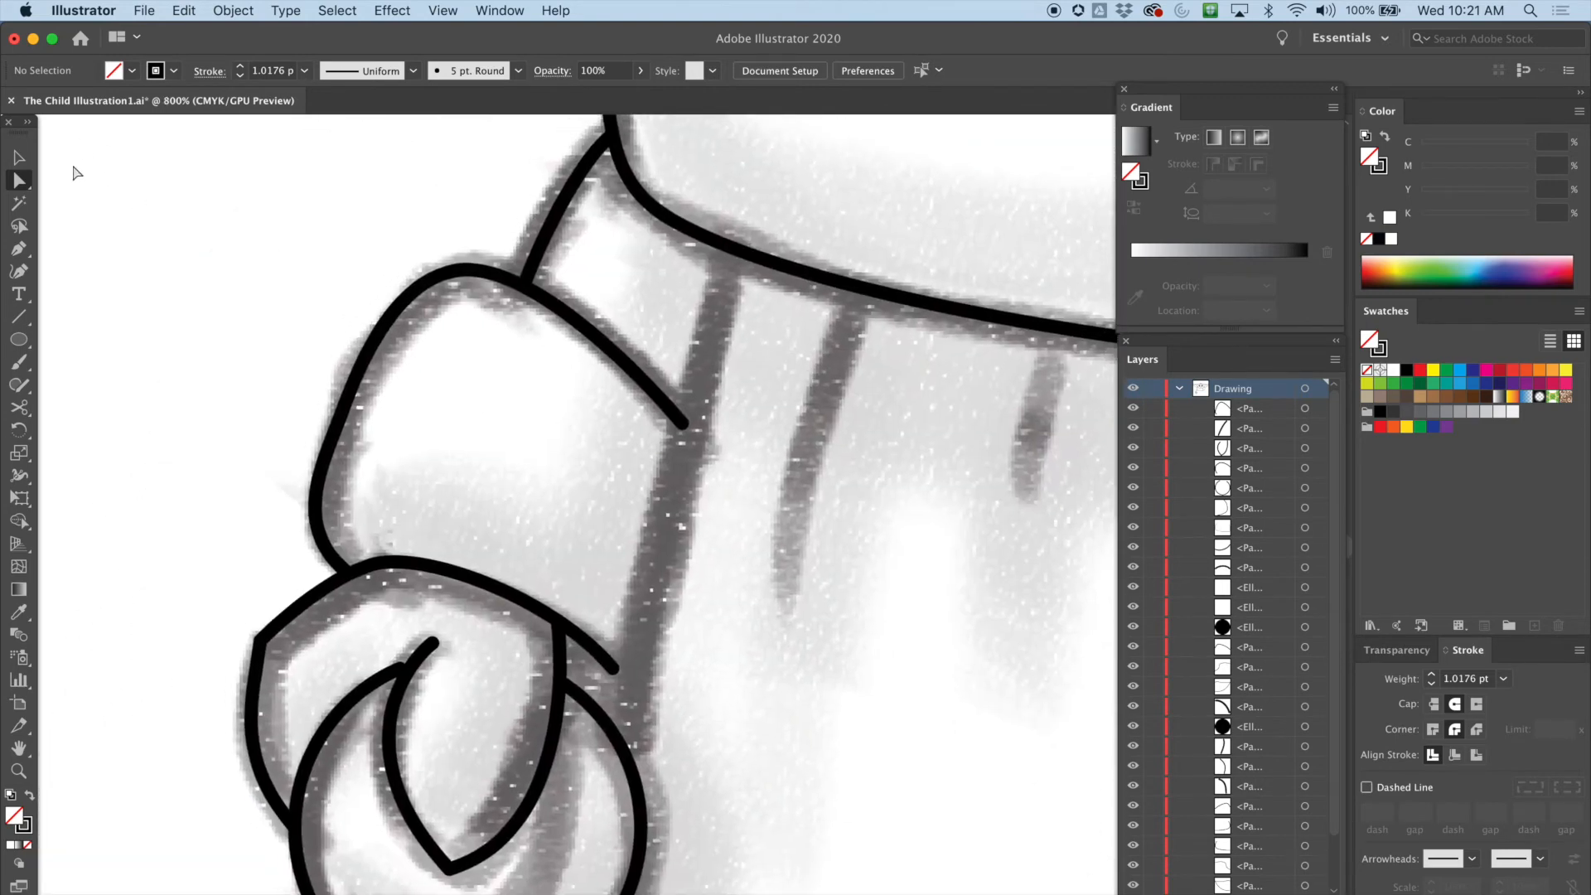
click(18, 248)
click(726, 247)
drag(711, 325, 709, 320)
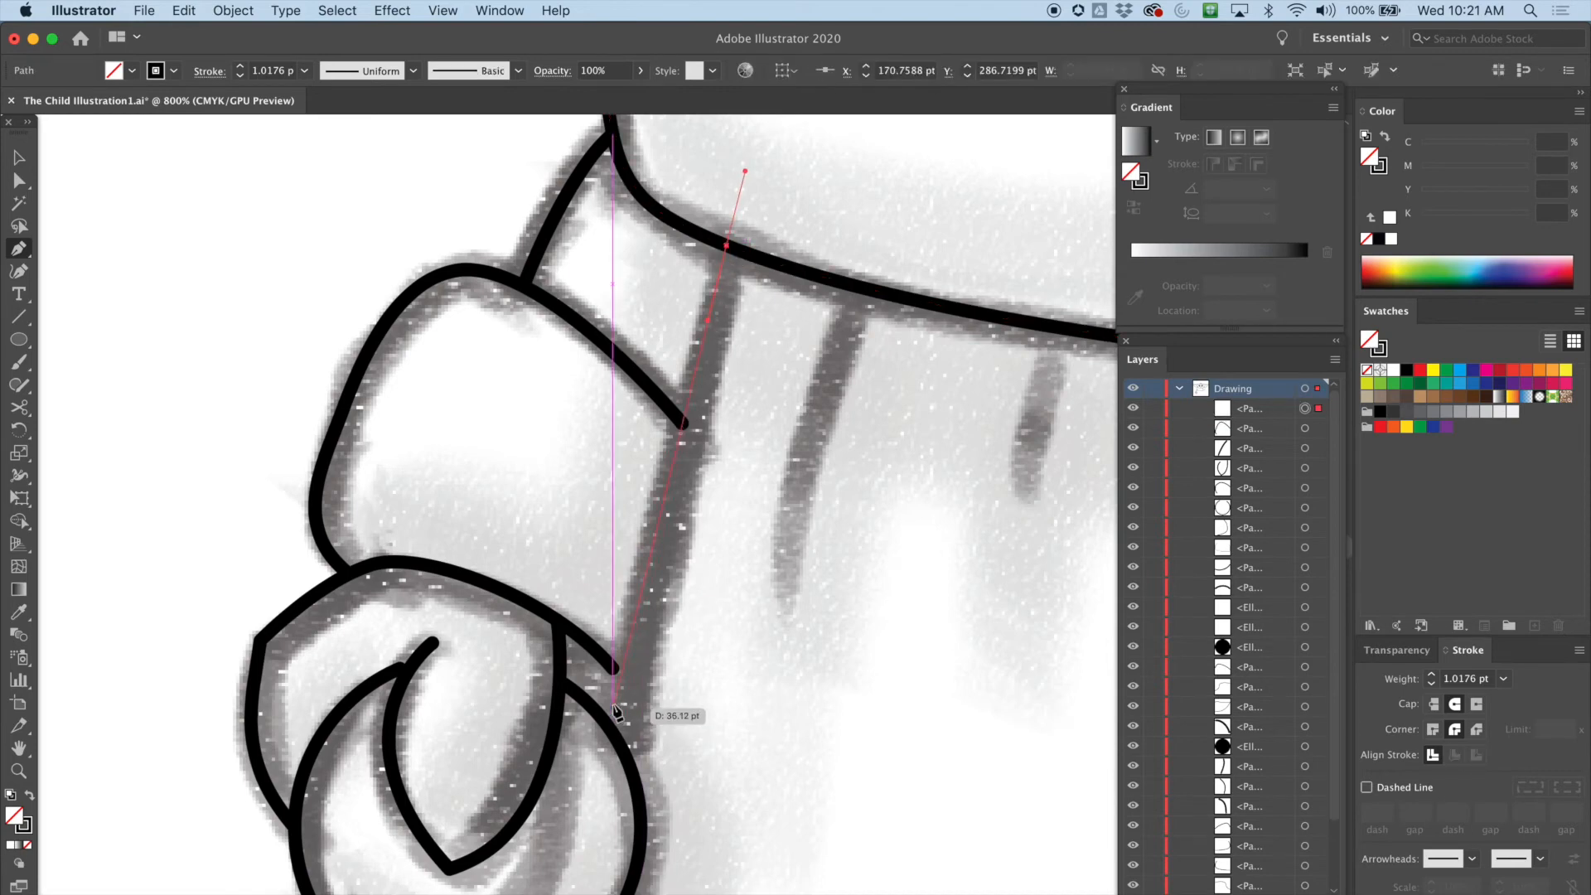
drag(611, 728, 595, 823)
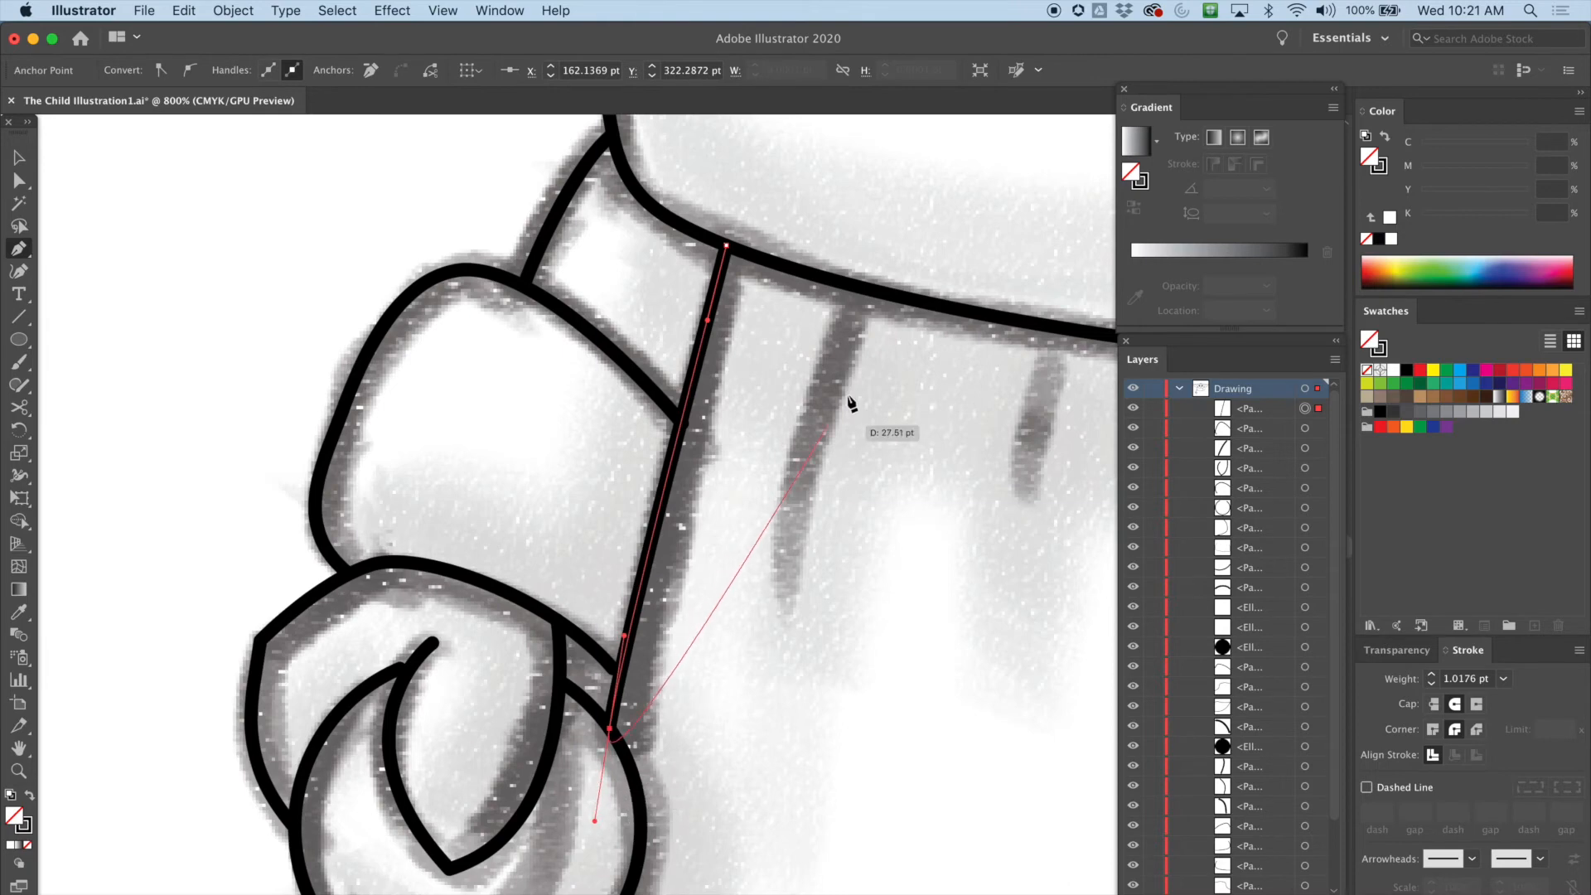
key(super+minus)
key(super+minus)
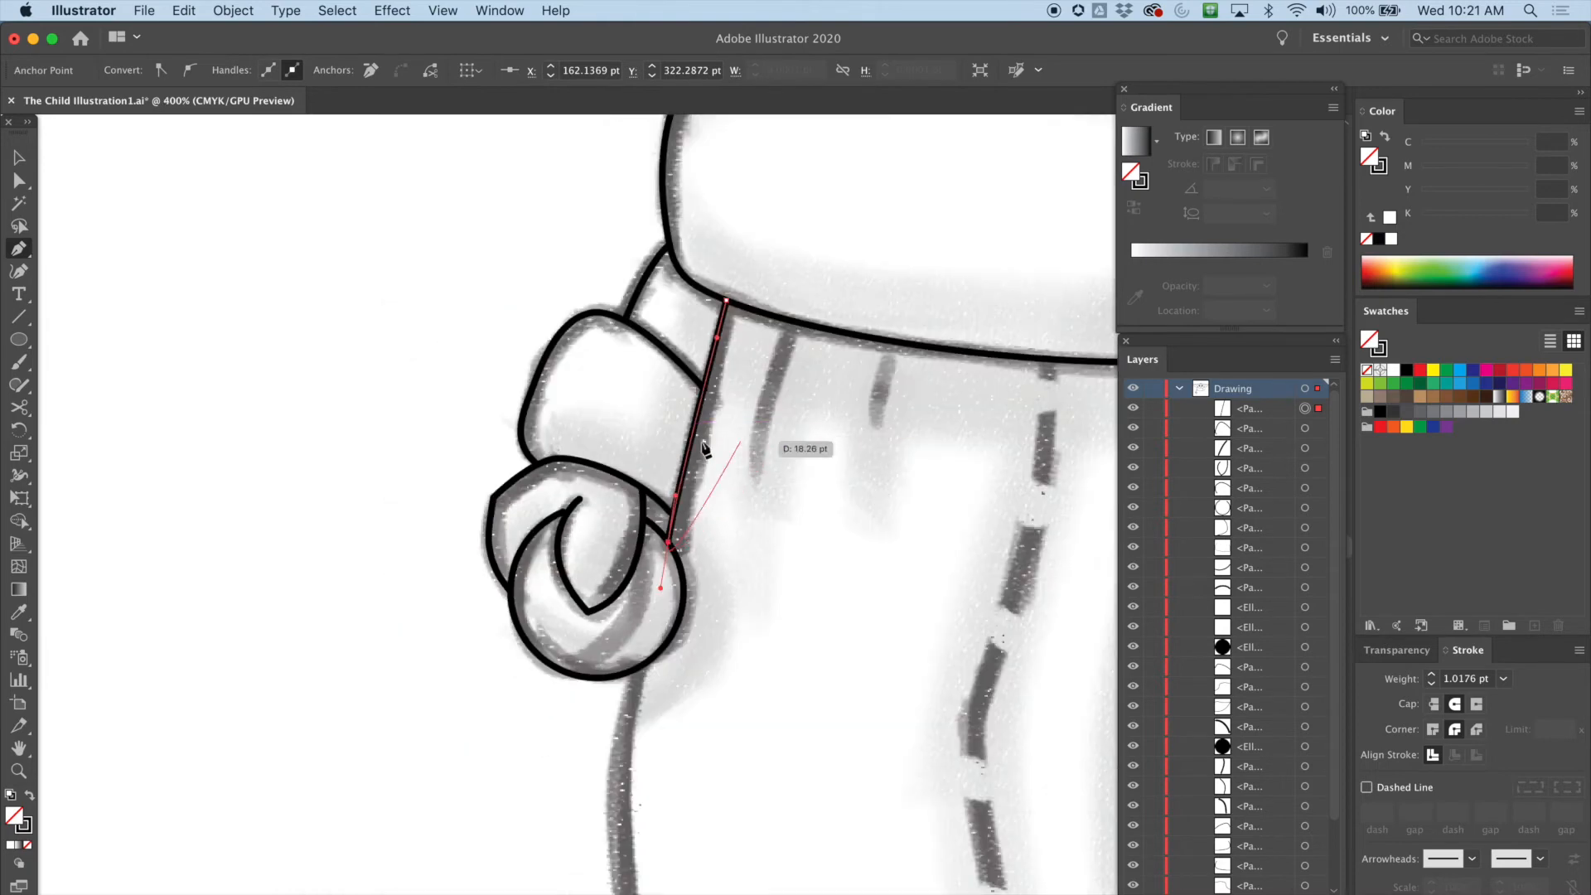
click(18, 158)
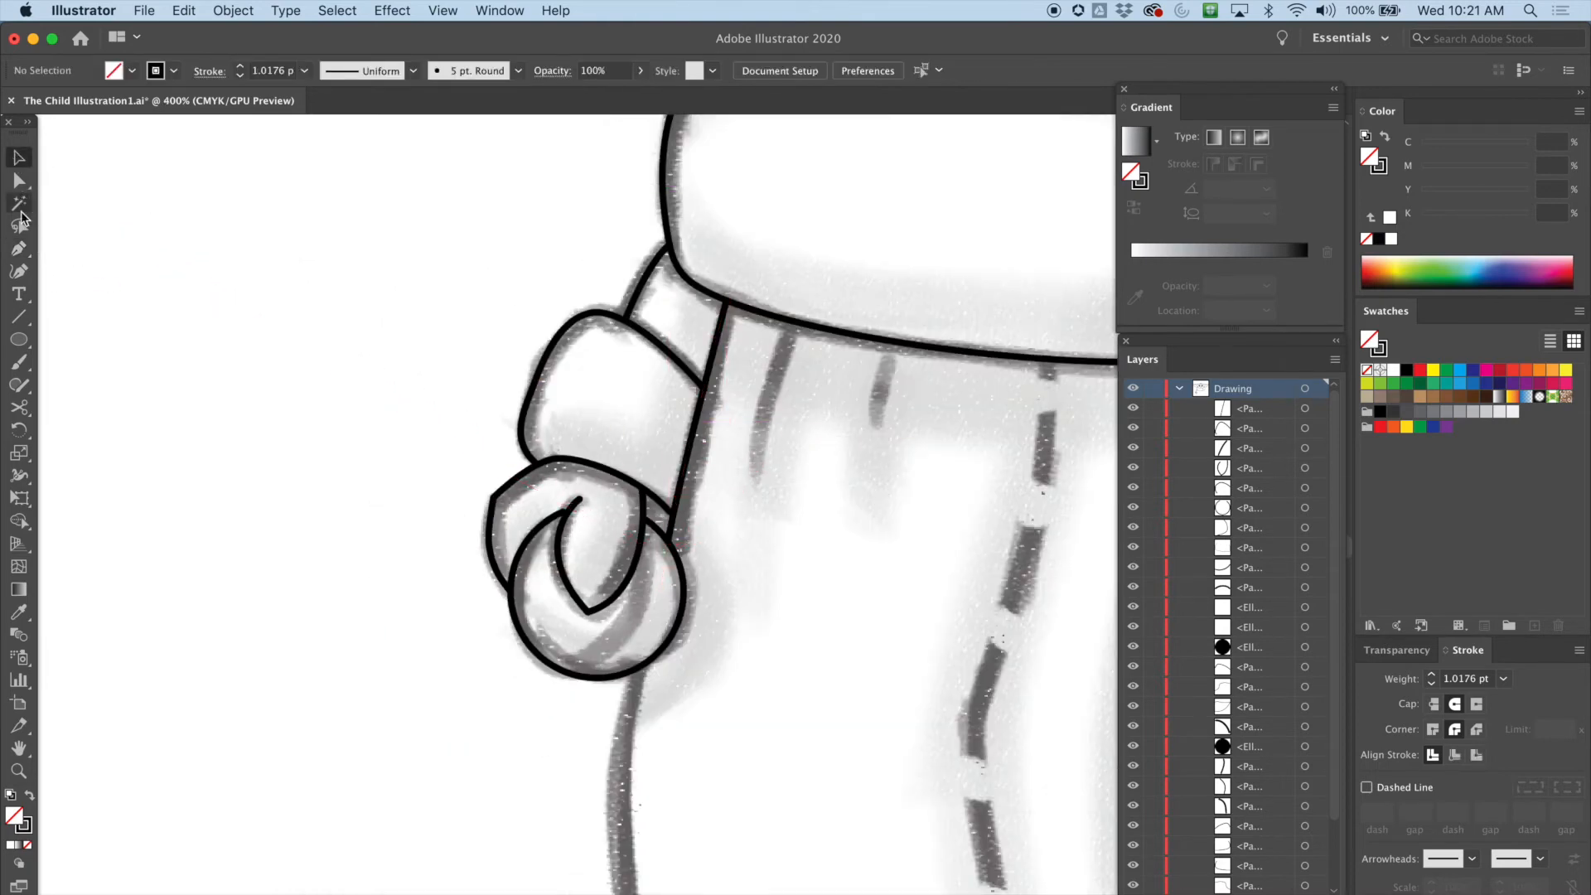
Start a curved Pen path from the bottom of the curl circle up toward the sleeve edge
click(18, 249)
scroll(847, 643, down, 1)
scroll(847, 643, right, 1)
scroll(847, 643, down, 5)
scroll(847, 643, right, 8)
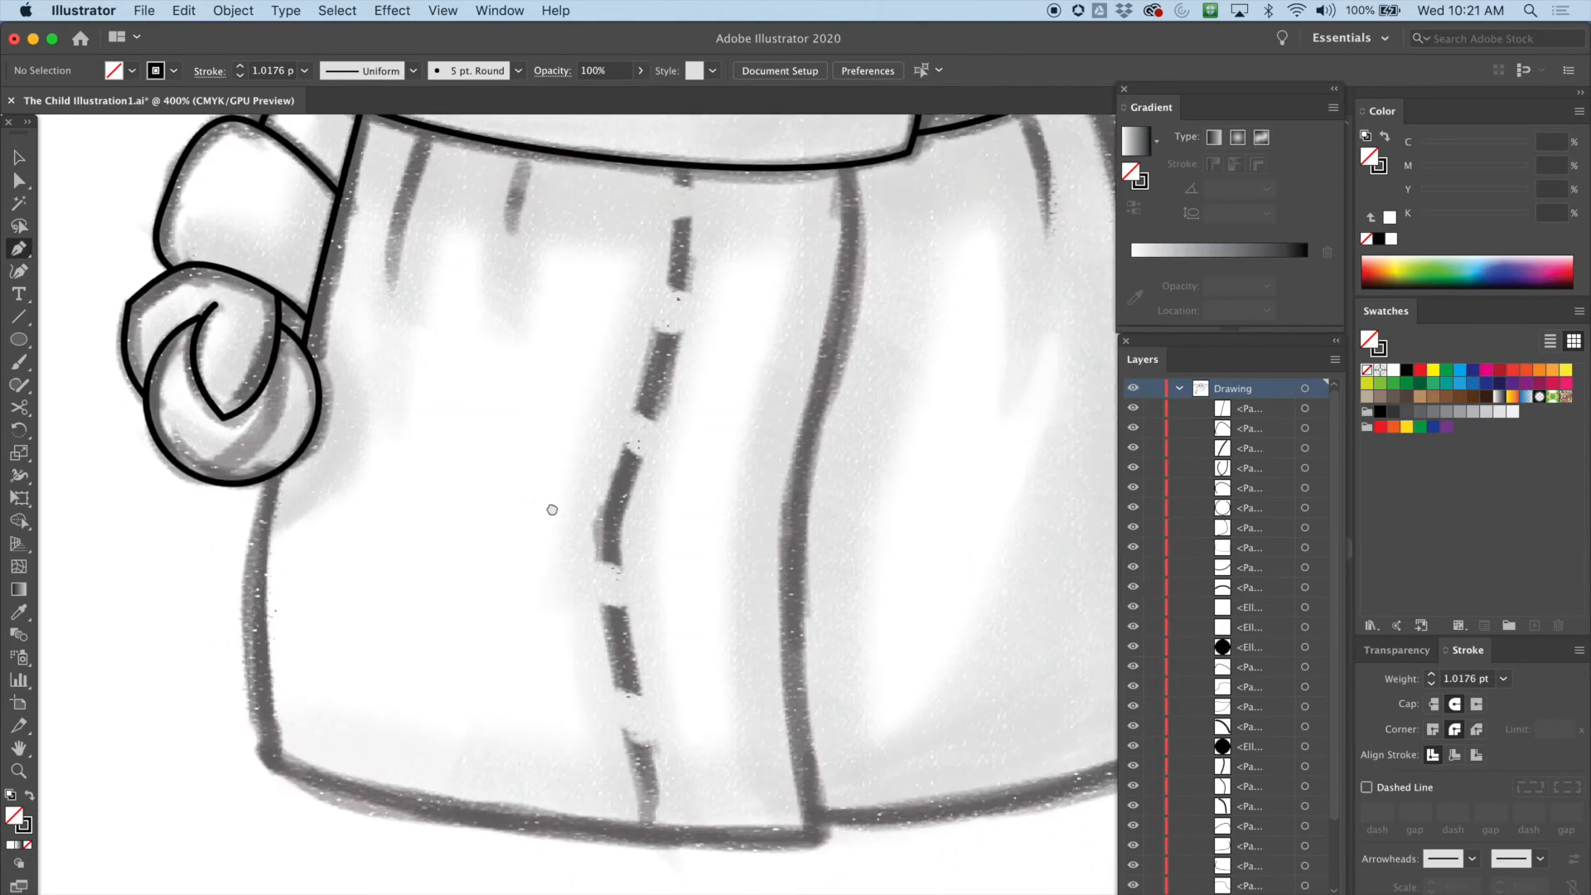
scroll(551, 508, up, 2)
scroll(551, 508, left, 4)
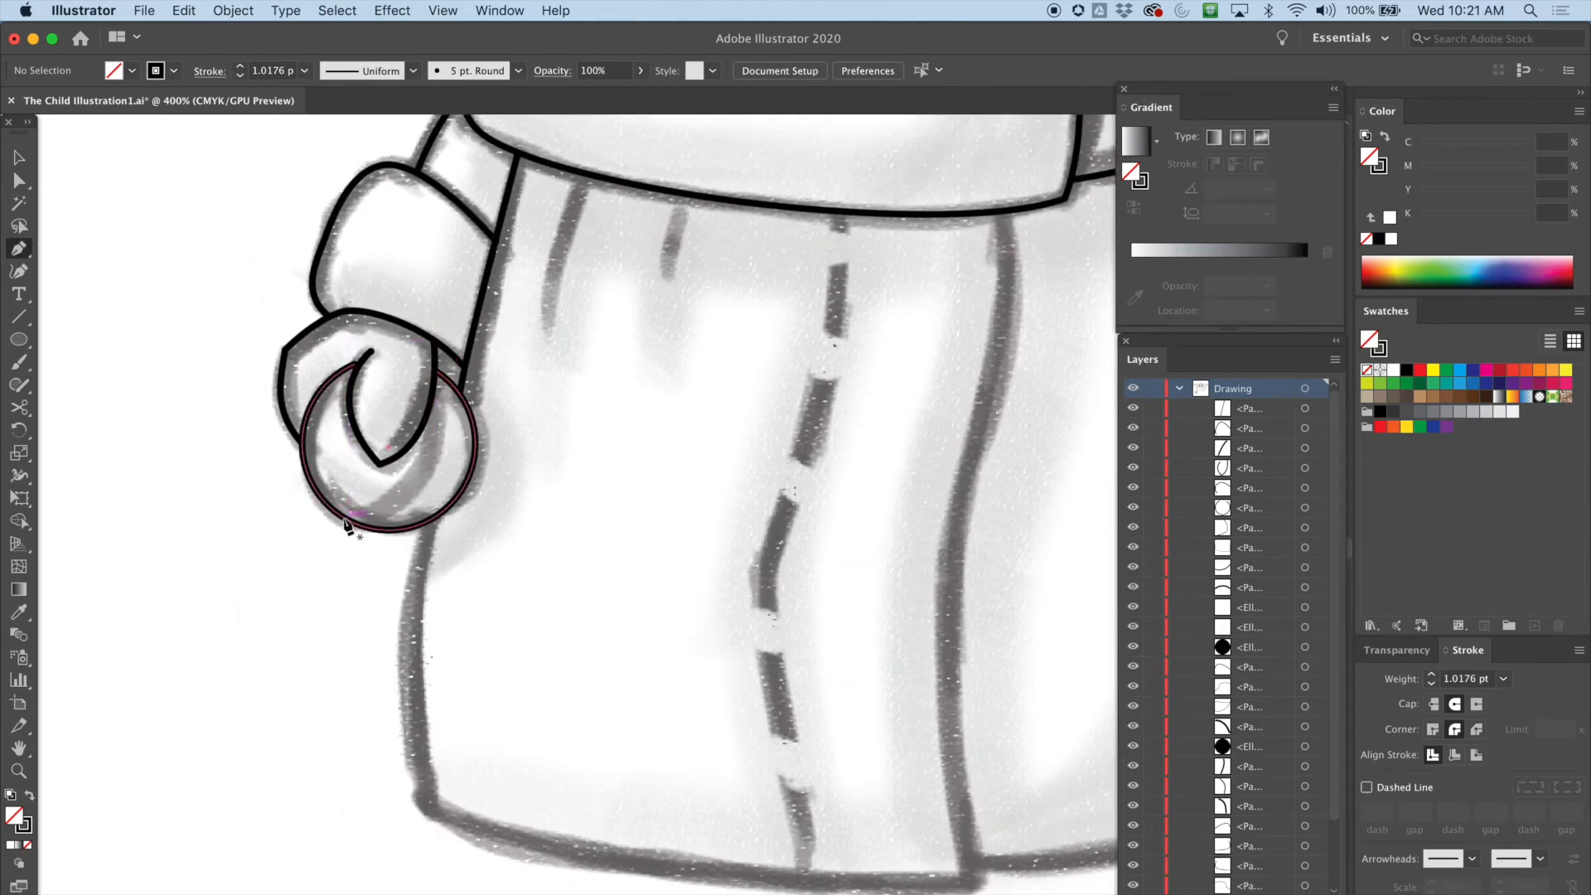
drag(343, 517, 396, 508)
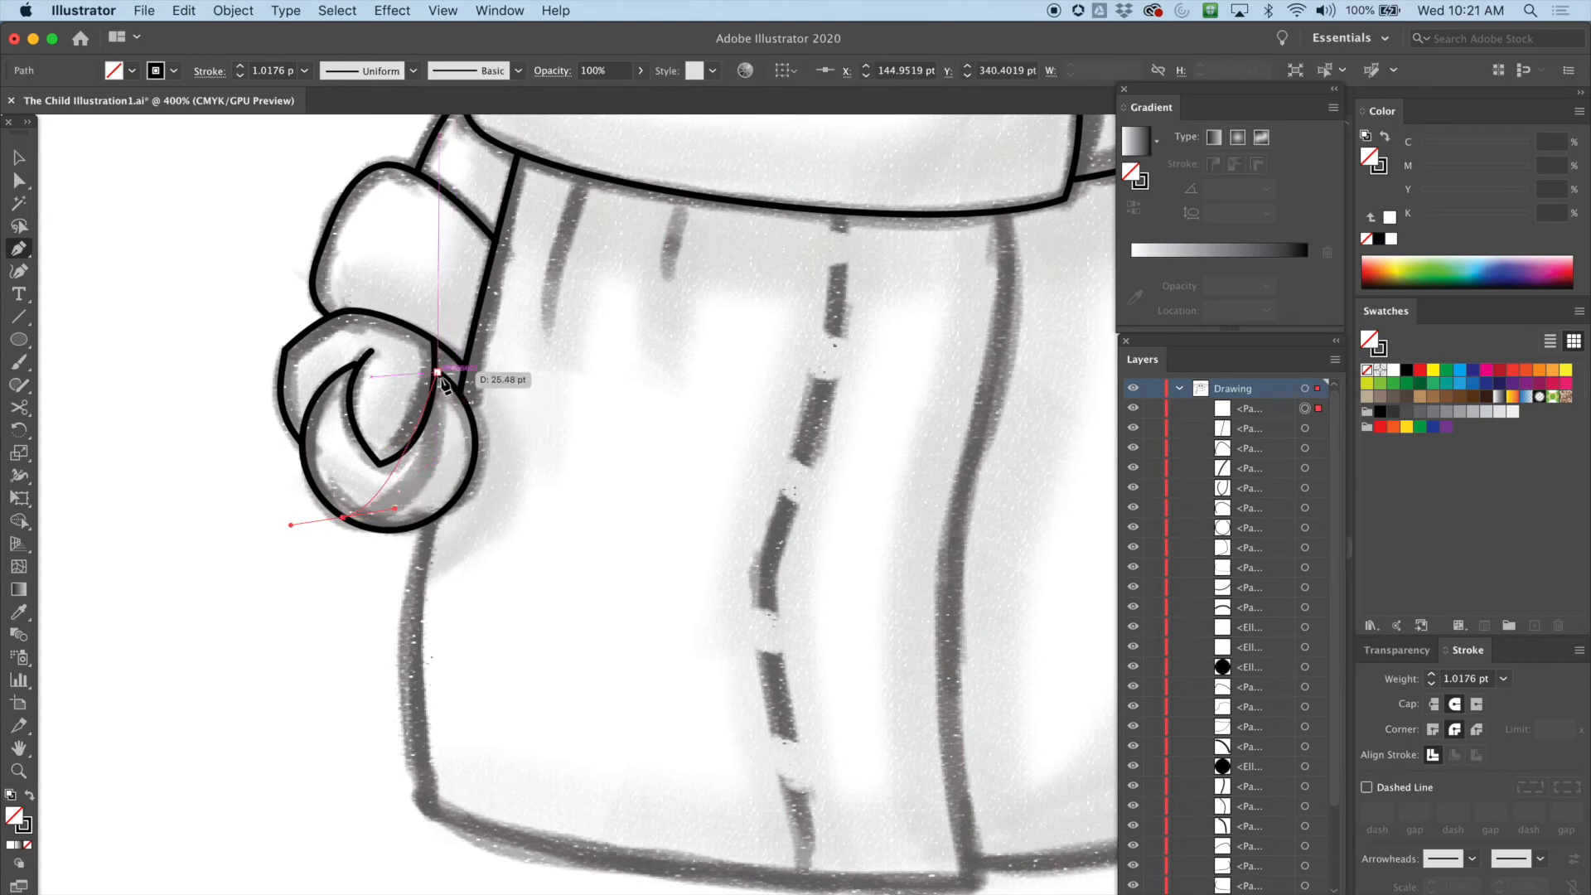
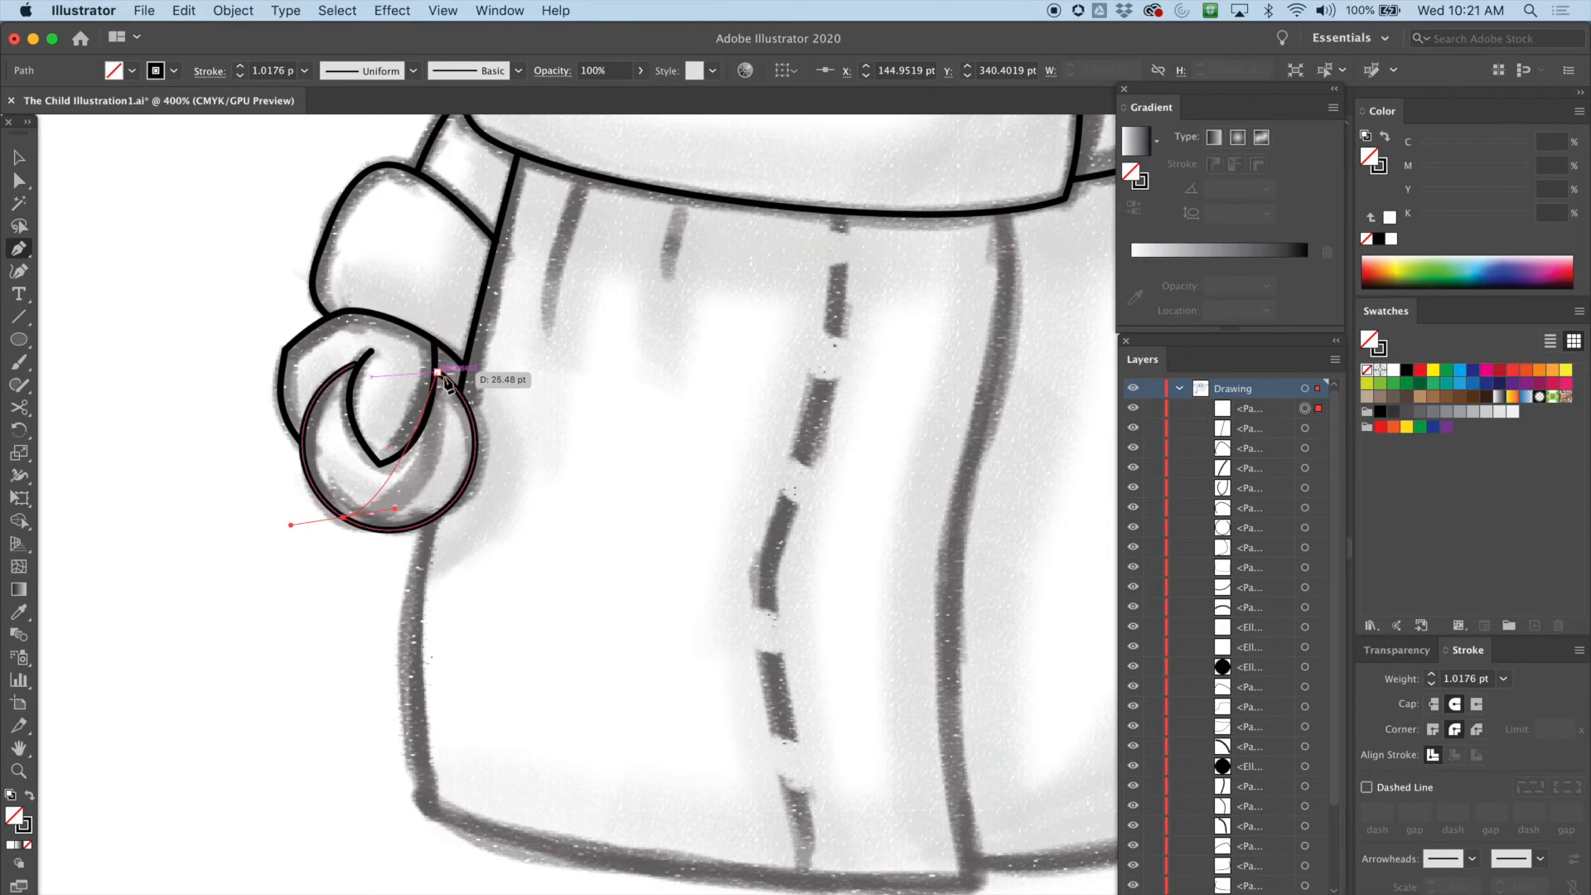
Finish the curl's inner curve up to the sleeve edge, then refine its upper and lower anchors and handles with Direct Selection
drag(438, 391, 424, 313)
key(super+equal)
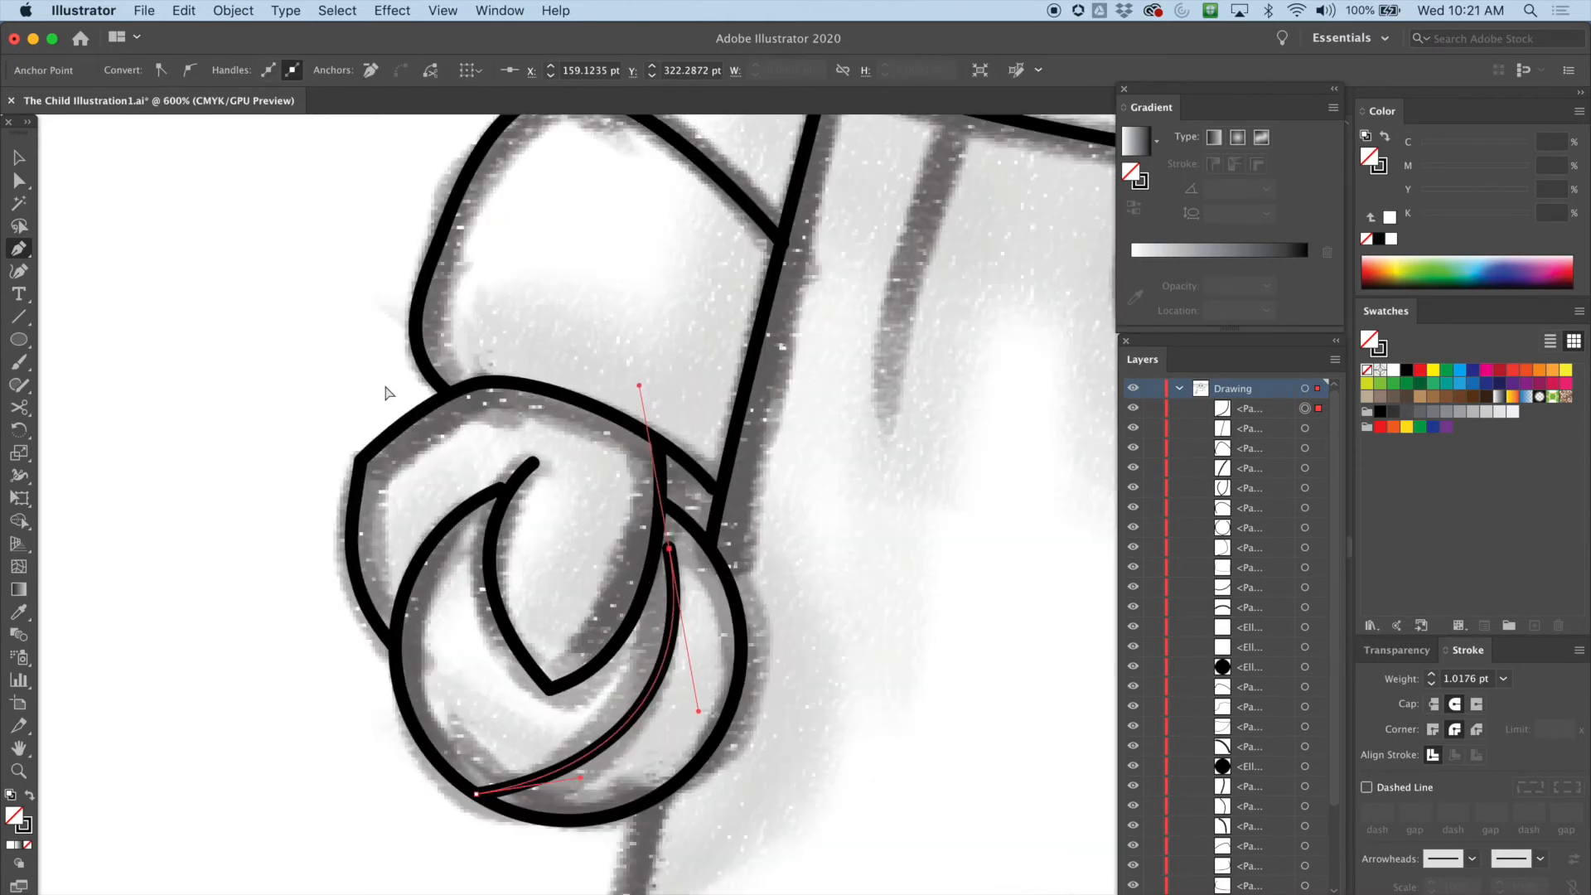
drag(573, 528, 496, 383)
click(19, 180)
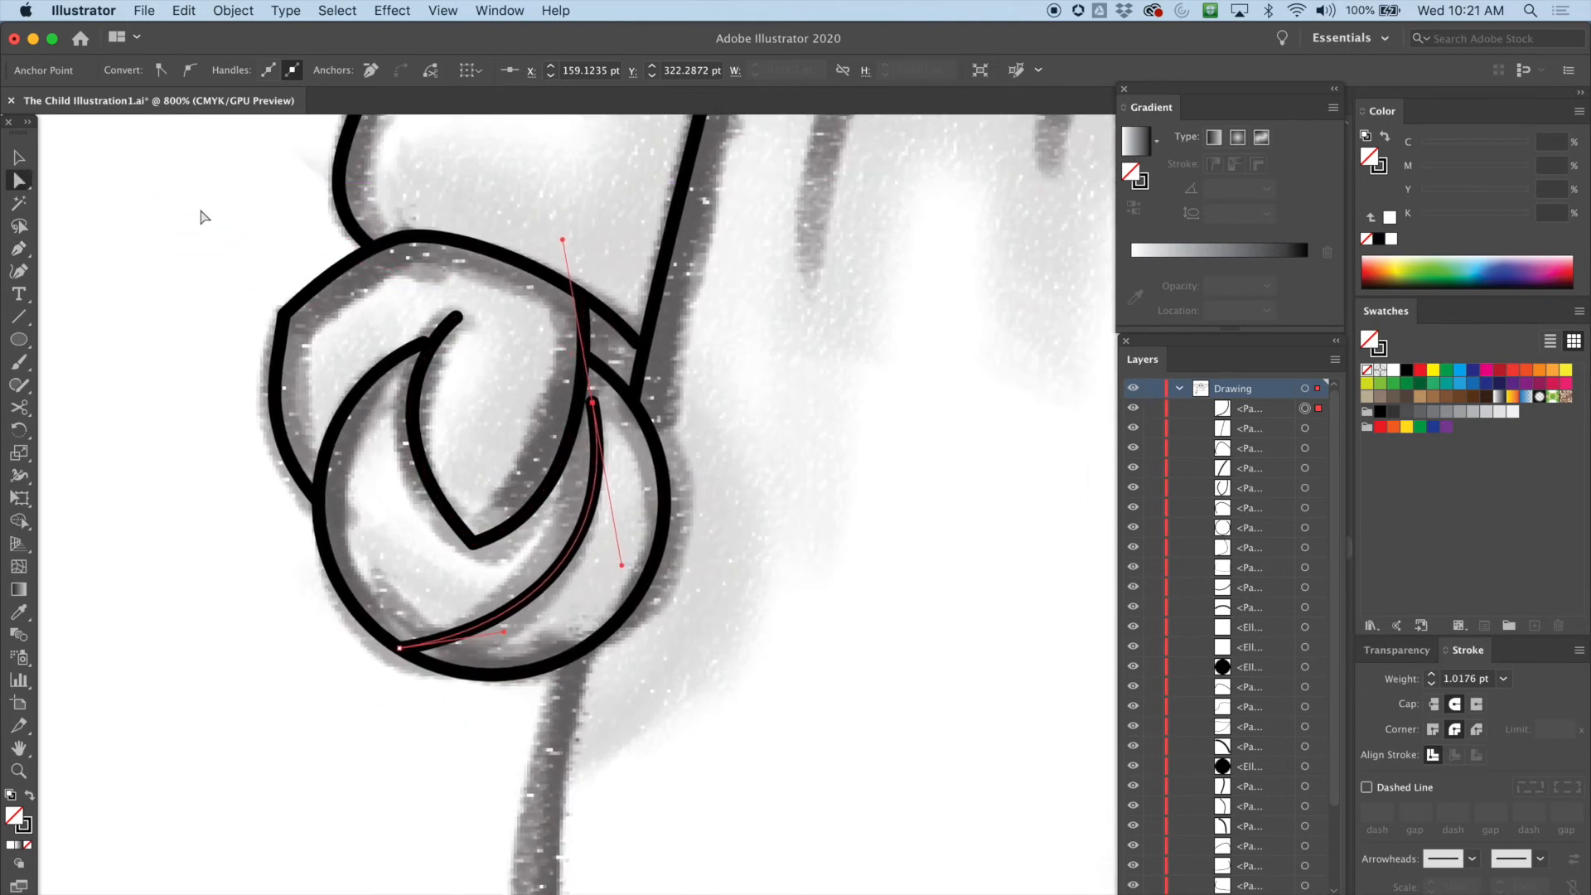
drag(595, 401, 580, 354)
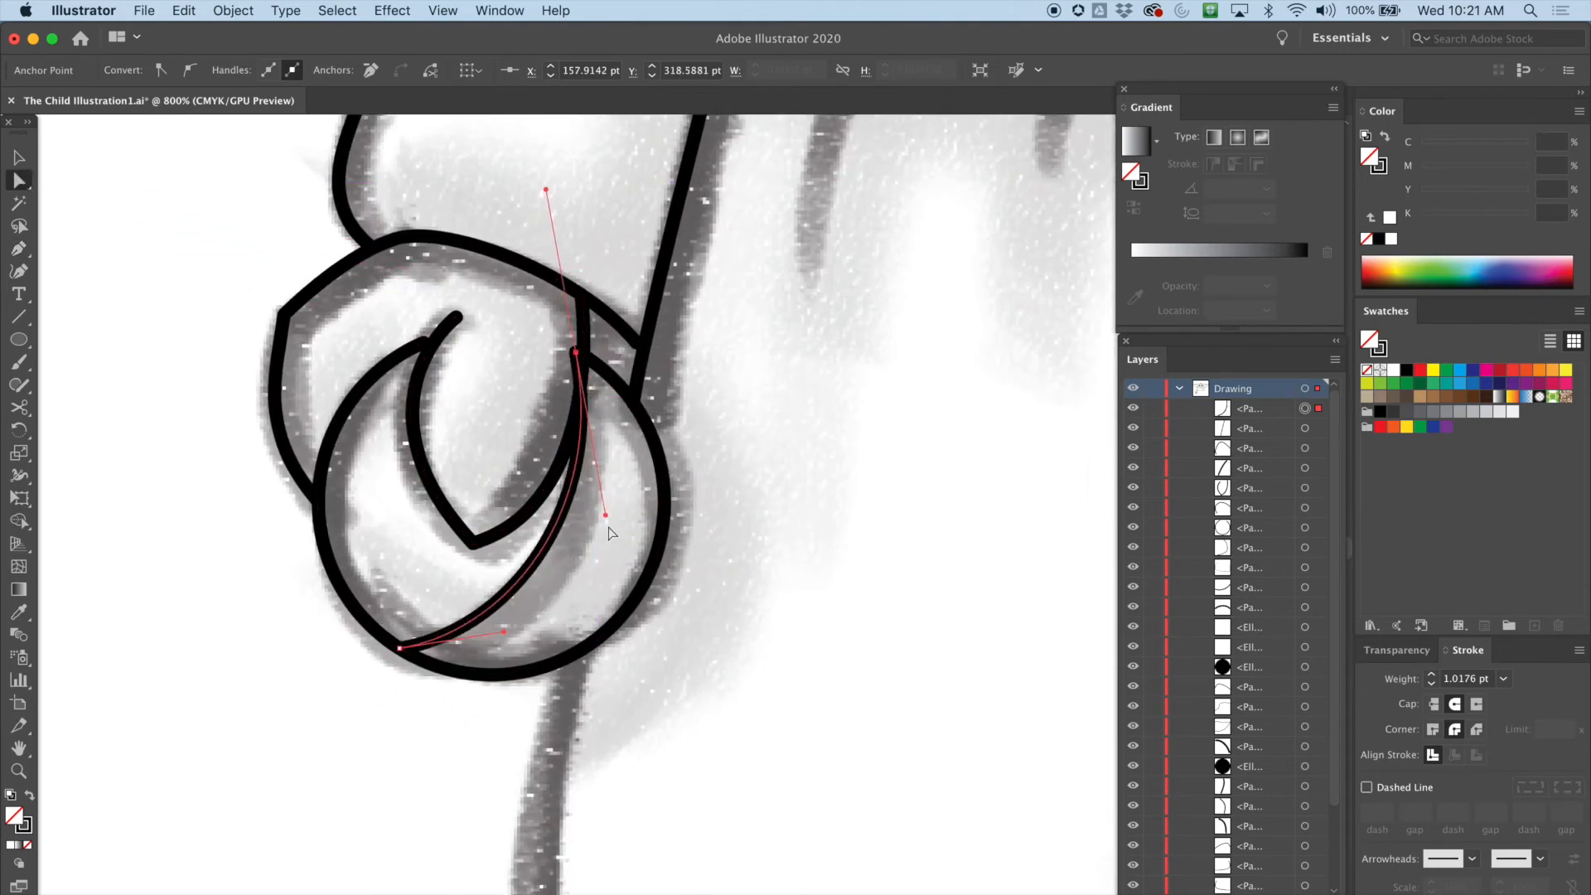
drag(606, 515, 644, 535)
drag(575, 355, 588, 359)
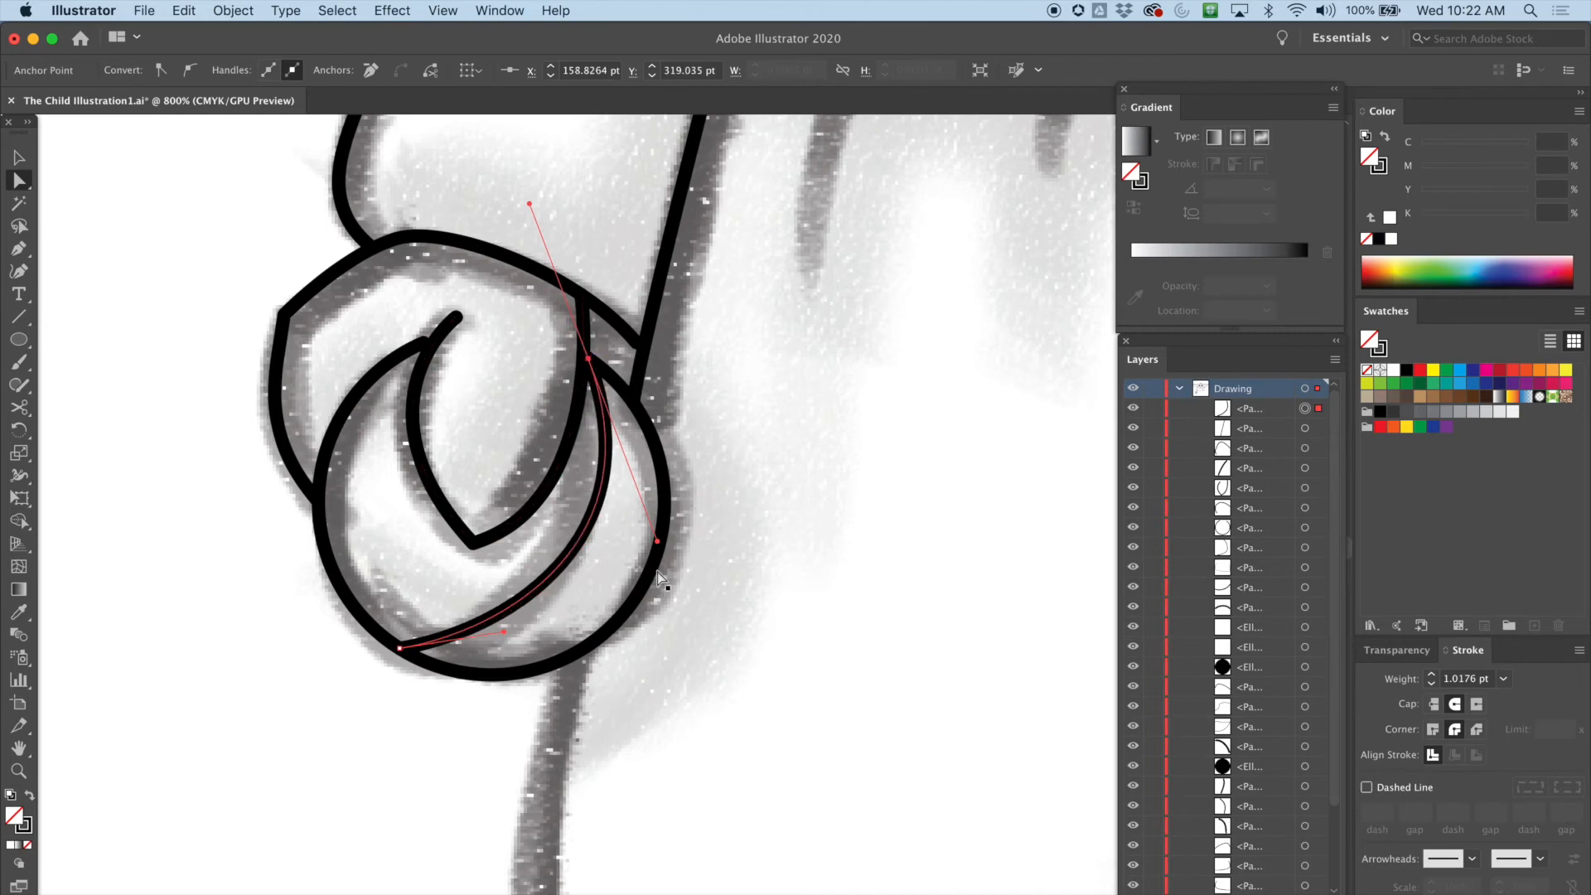
drag(657, 540, 626, 565)
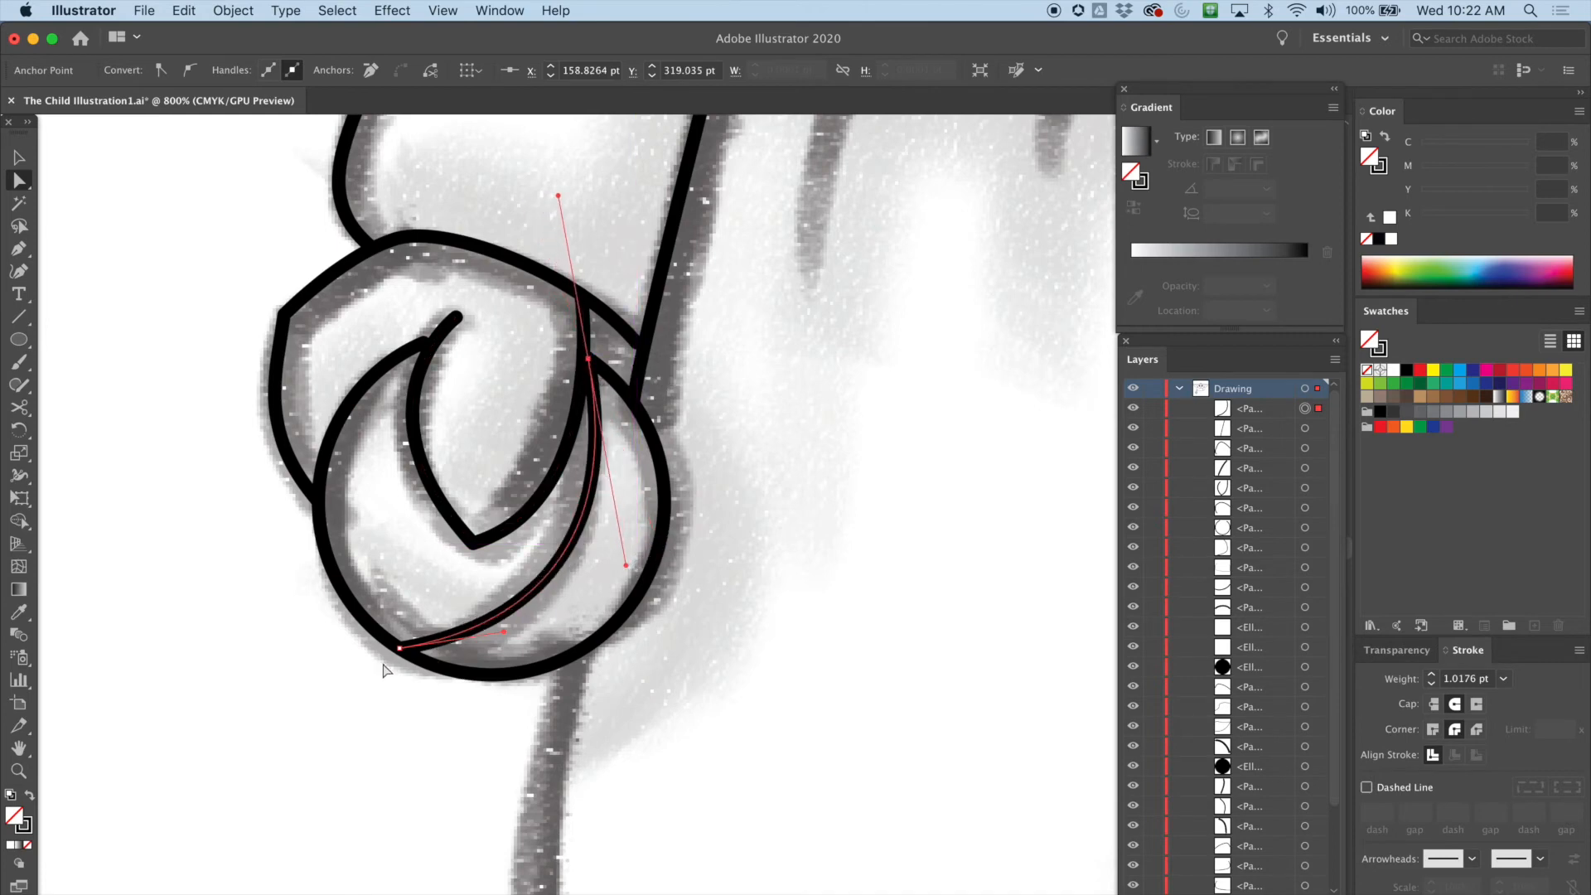
drag(399, 648, 392, 649)
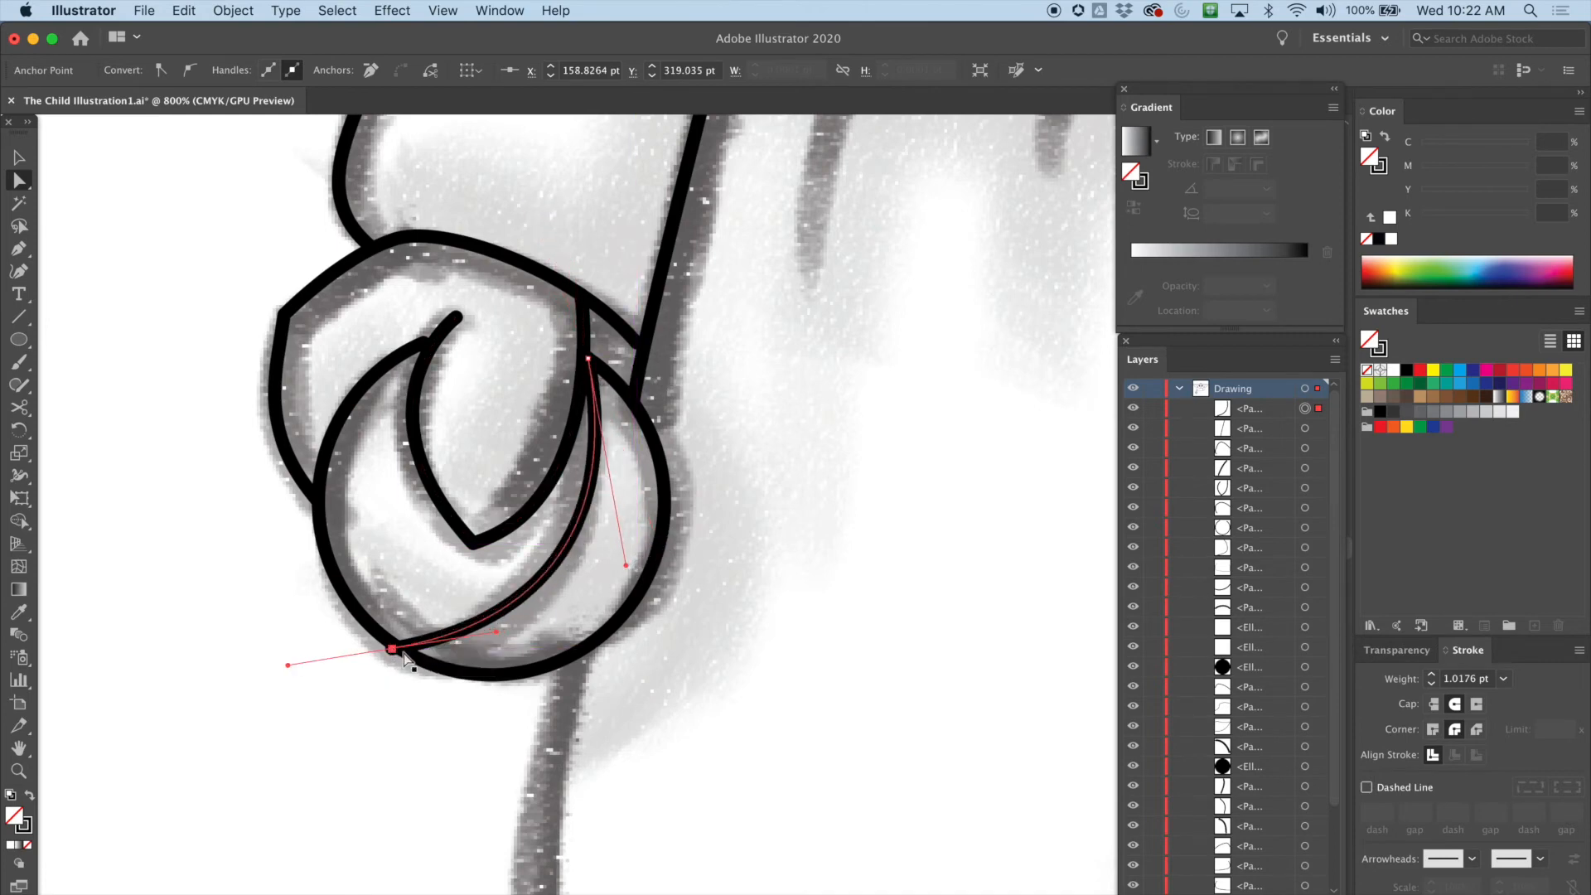
click(779, 585)
Draw a short curved fold line on the robe just below the collar with the Pen tool
key(super+minus)
key(super+minus)
key(super+minus)
key(super+minus)
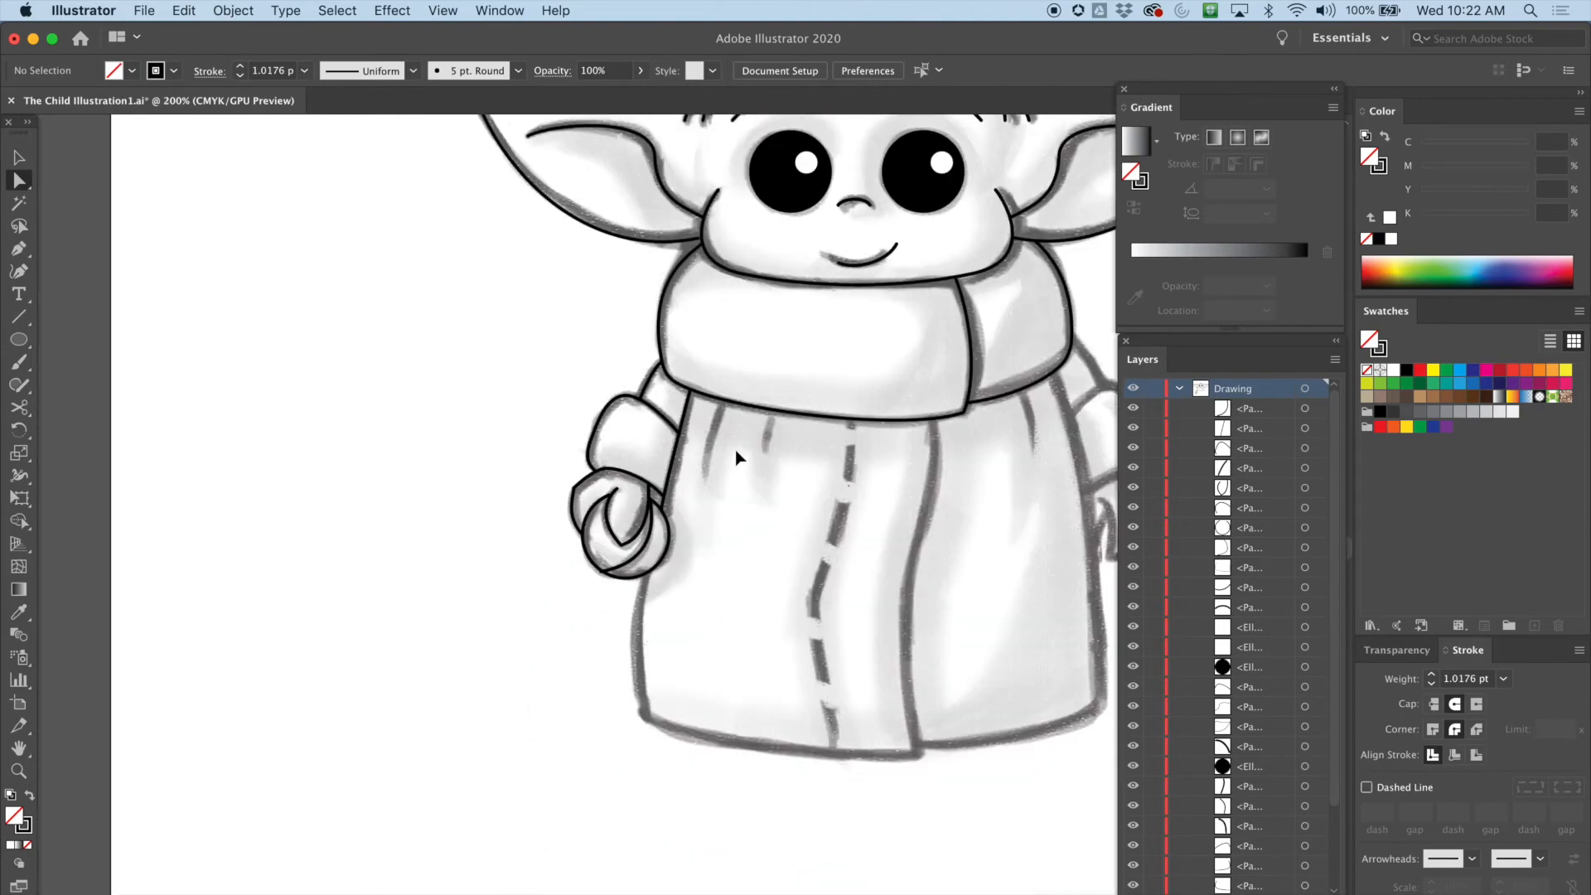
drag(745, 522, 784, 503)
key(super+plus)
key(super+plus)
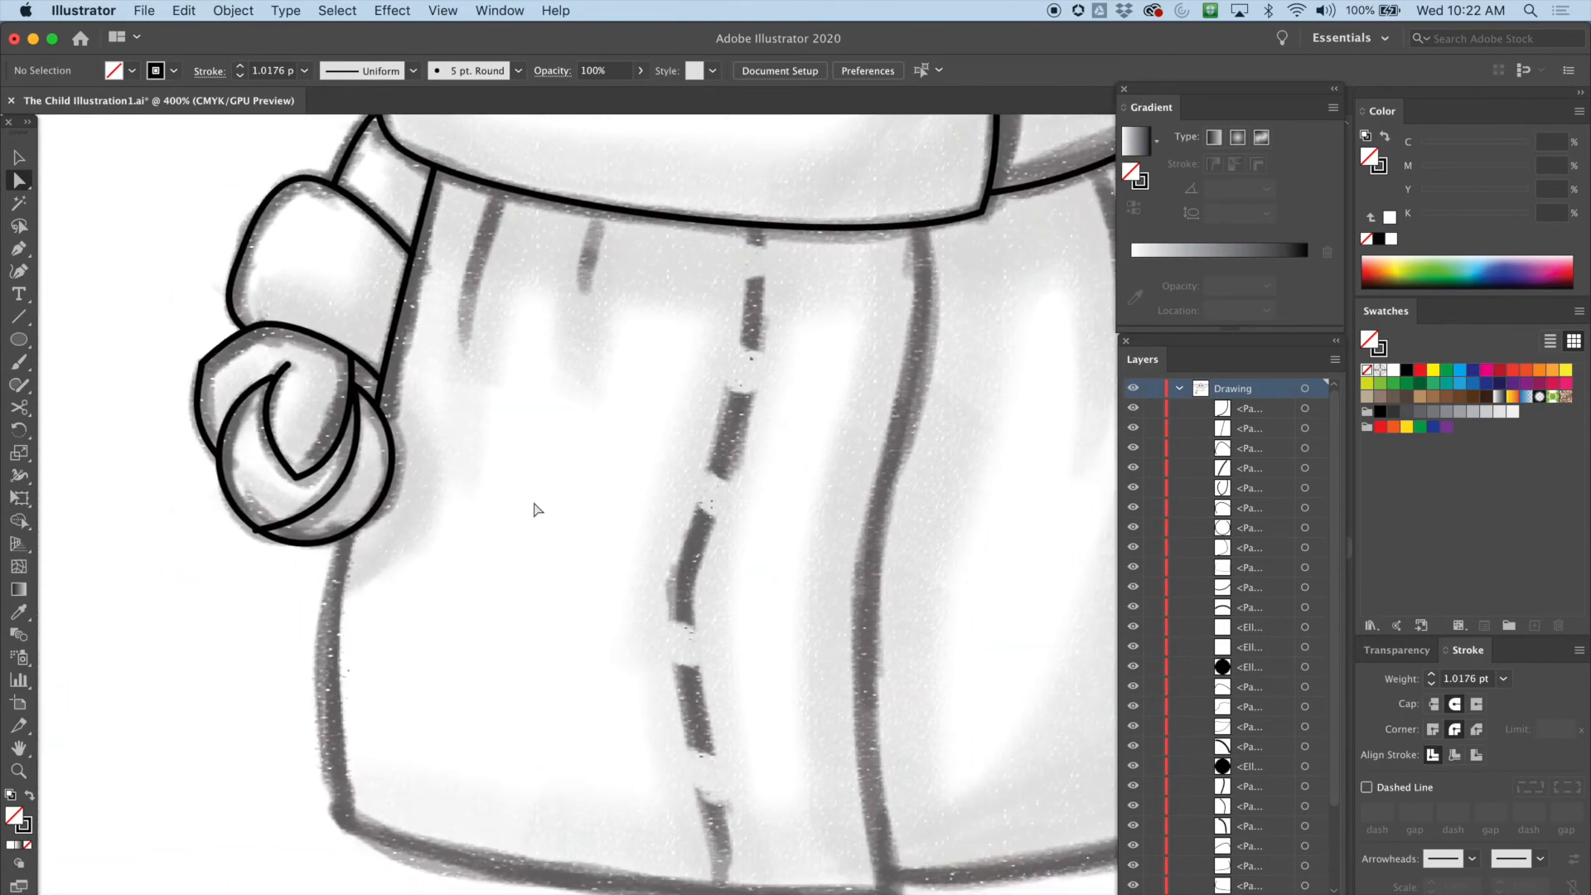
click(18, 249)
drag(500, 184, 483, 229)
mouse_move(462, 327)
mouse_down()
mouse_move(463, 355)
mouse_move(474, 345)
mouse_up()
key(v)
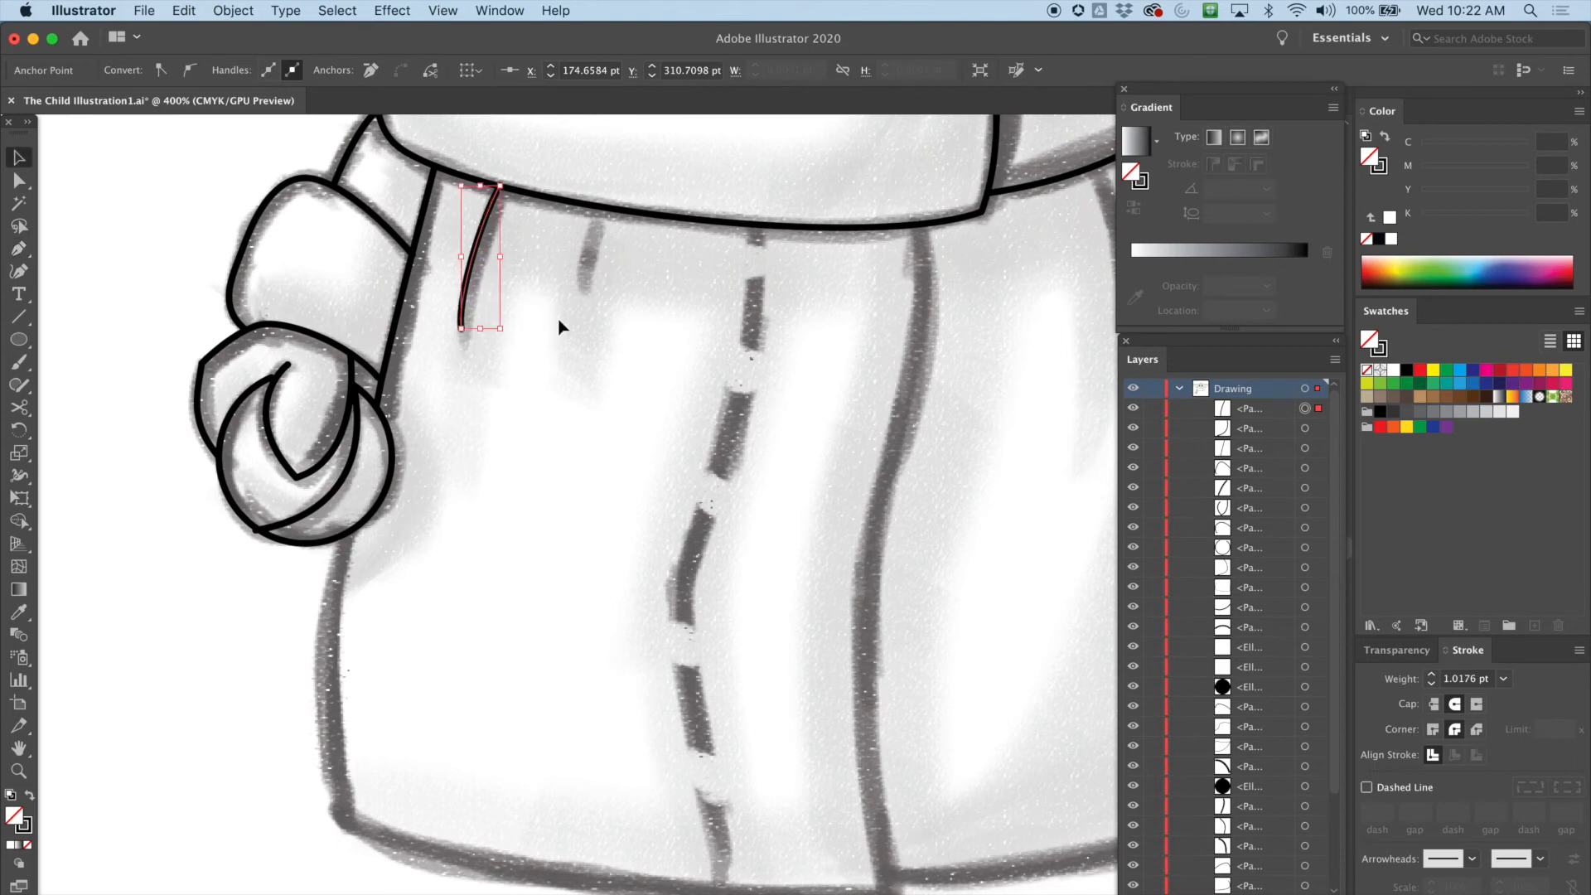
Draw a second short fold line hanging from the collar to the right of the first
click(457, 355)
click(18, 249)
drag(600, 202, 583, 305)
key(v)
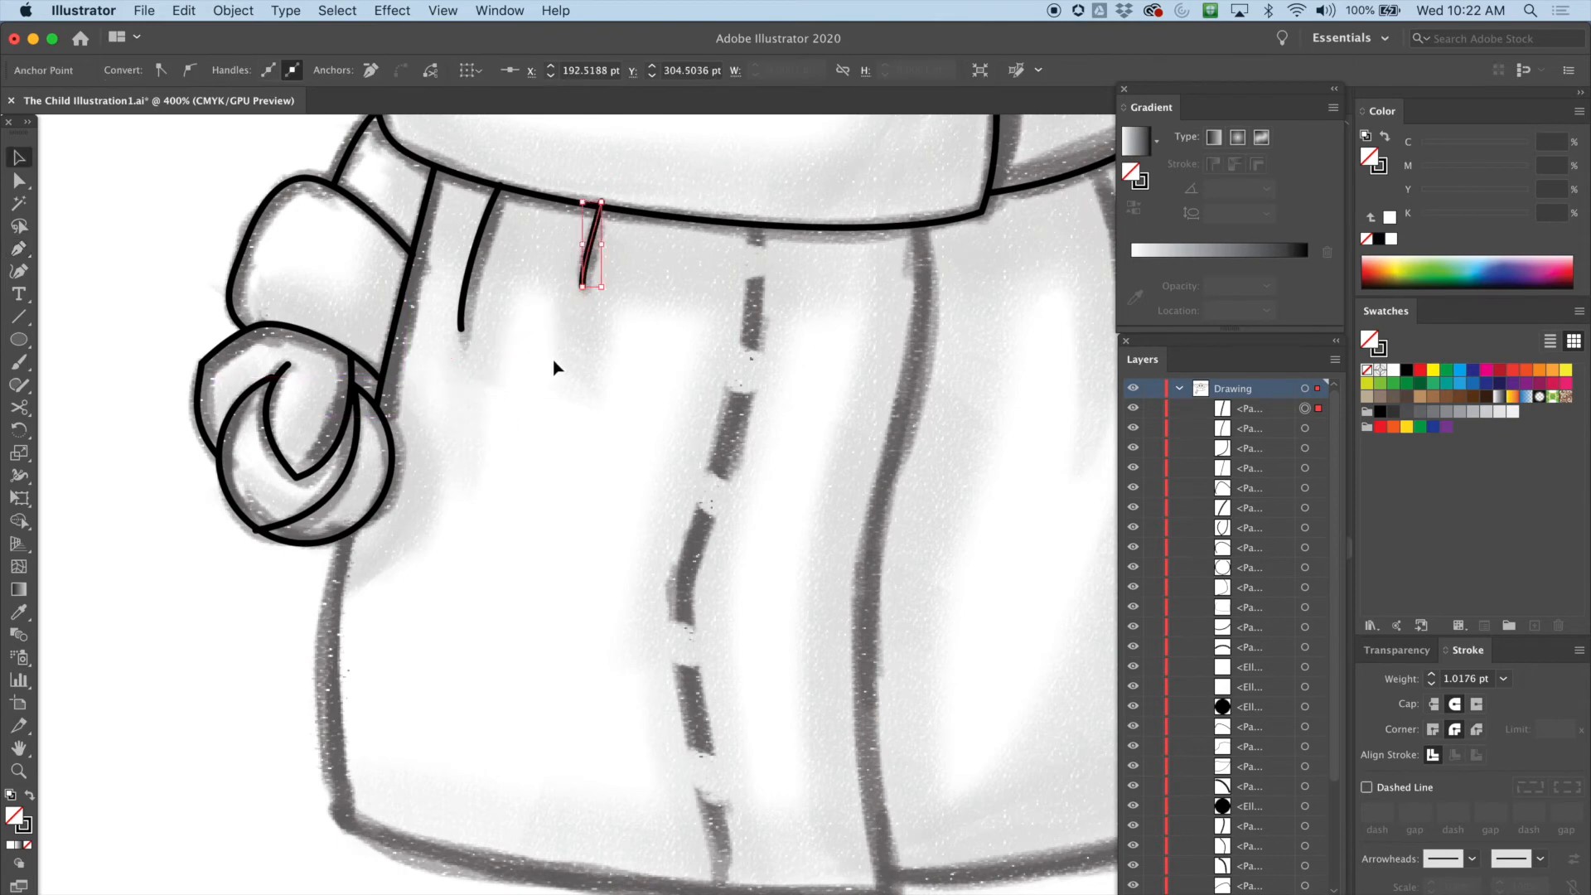
Nudge the second fold line's top anchor slightly down onto the collar edge
click(551, 357)
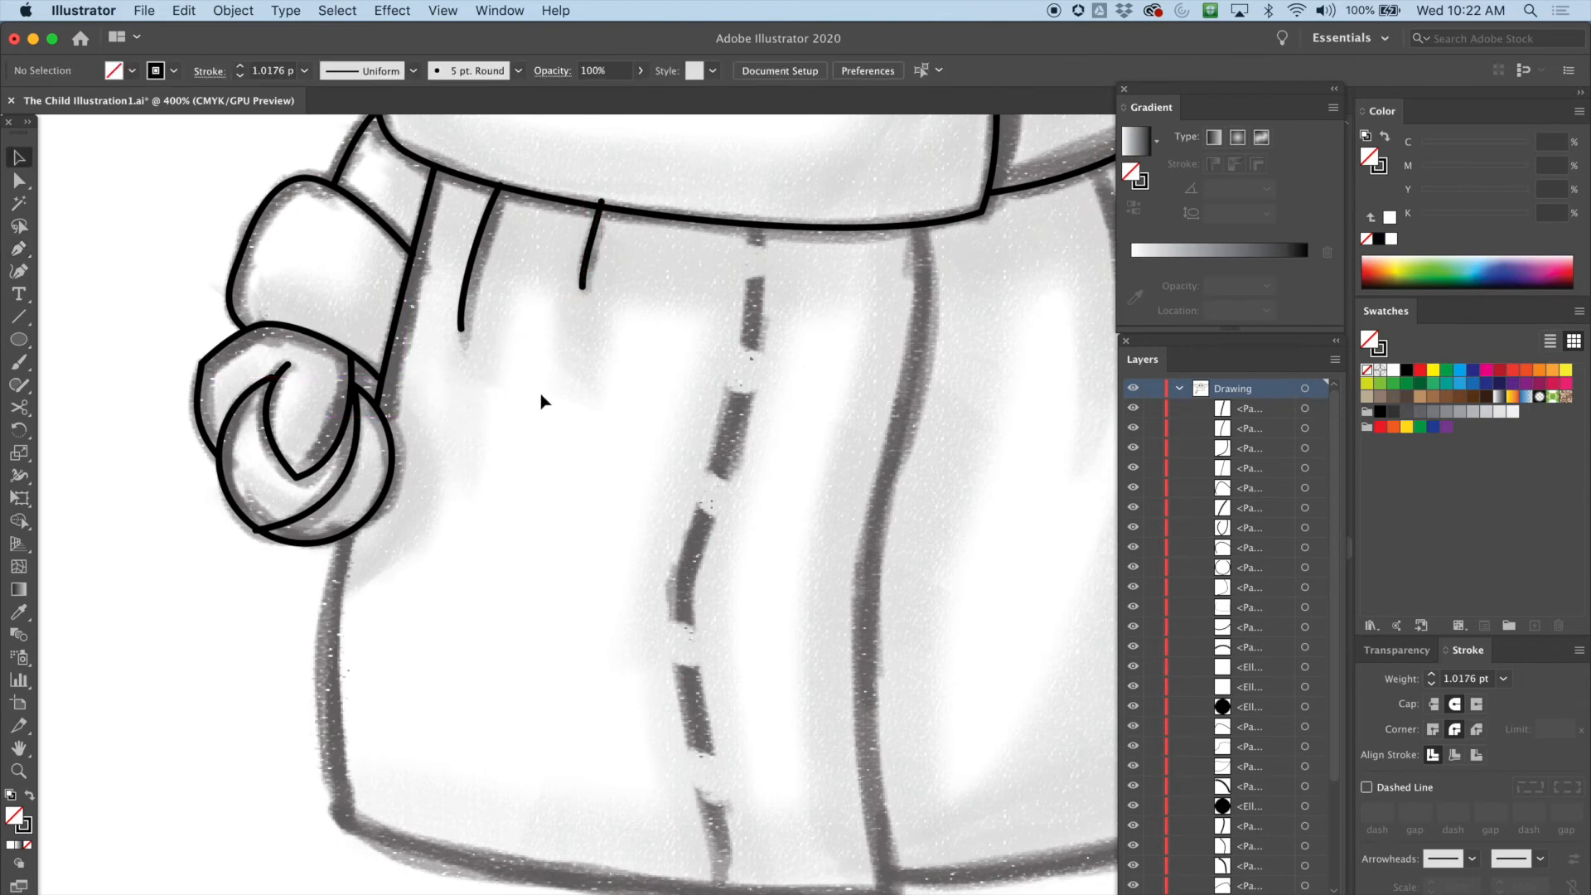
click(600, 204)
key(a)
drag(601, 203, 598, 213)
click(632, 263)
Draw the robe's outline with the Pen tool from under the curl, down and across the hem, and up the right side to the collar
drag(605, 438, 573, 283)
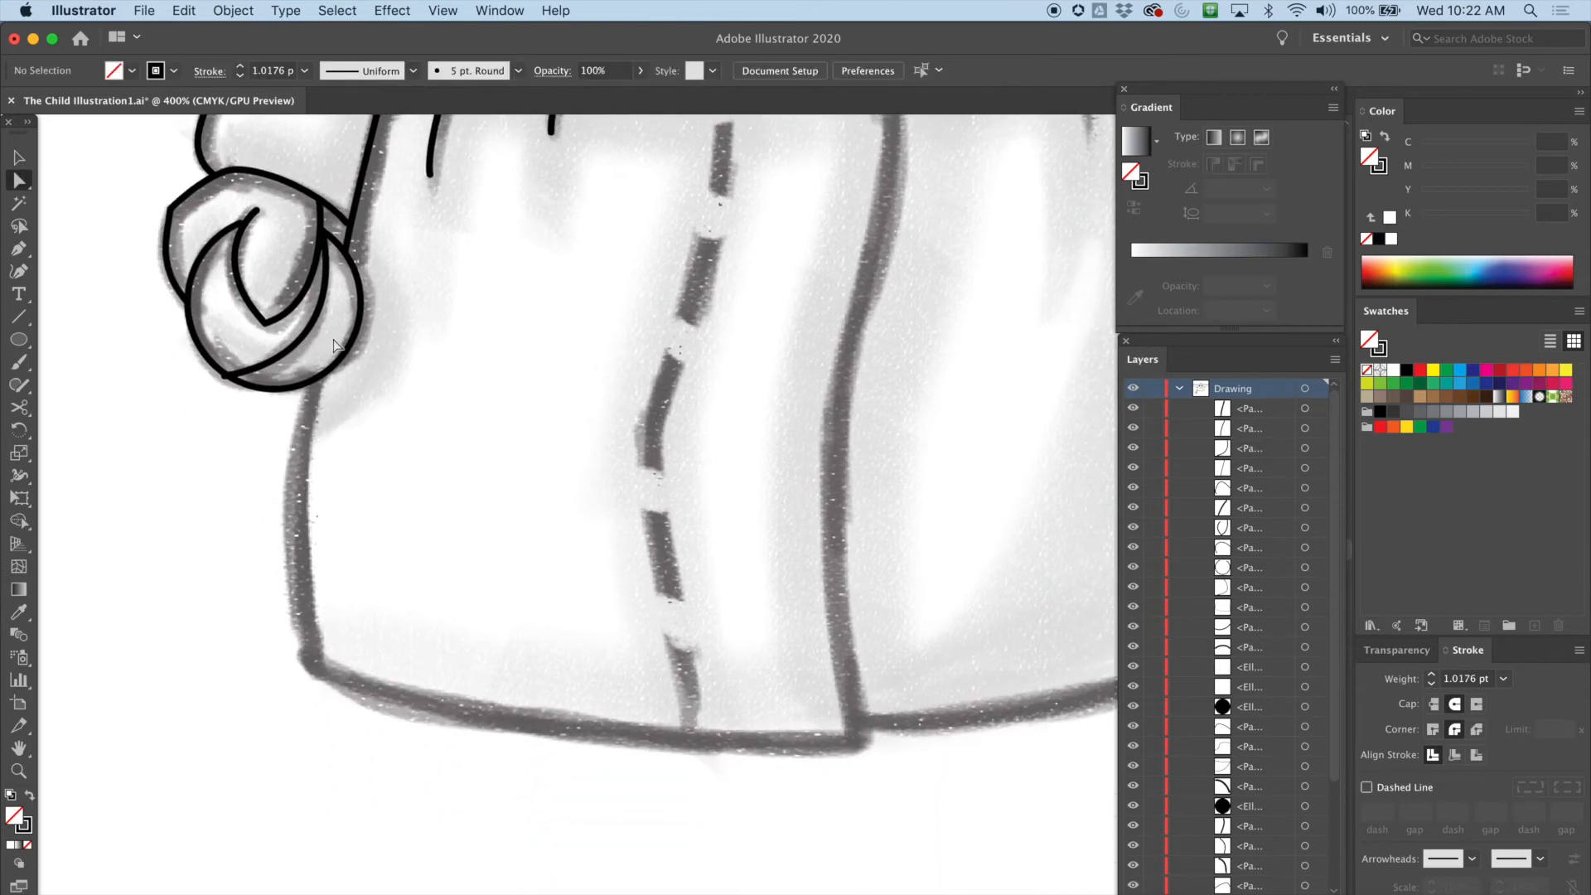
key(p)
drag(313, 380, 300, 437)
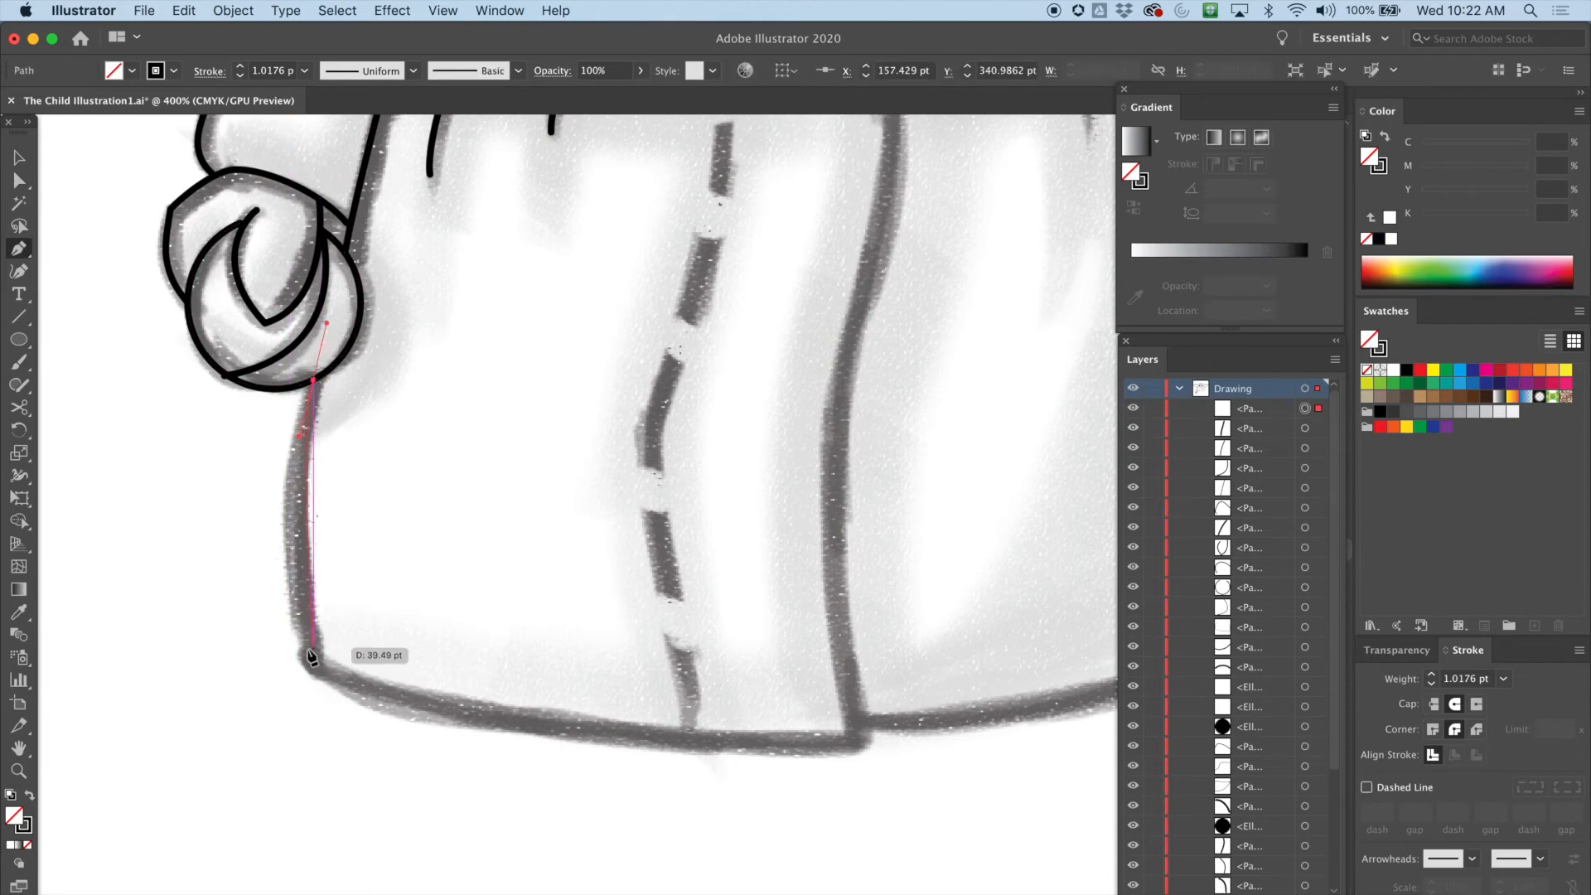
mouse_move(313, 663)
mouse_down()
mouse_move(344, 747)
mouse_move(390, 709)
mouse_up()
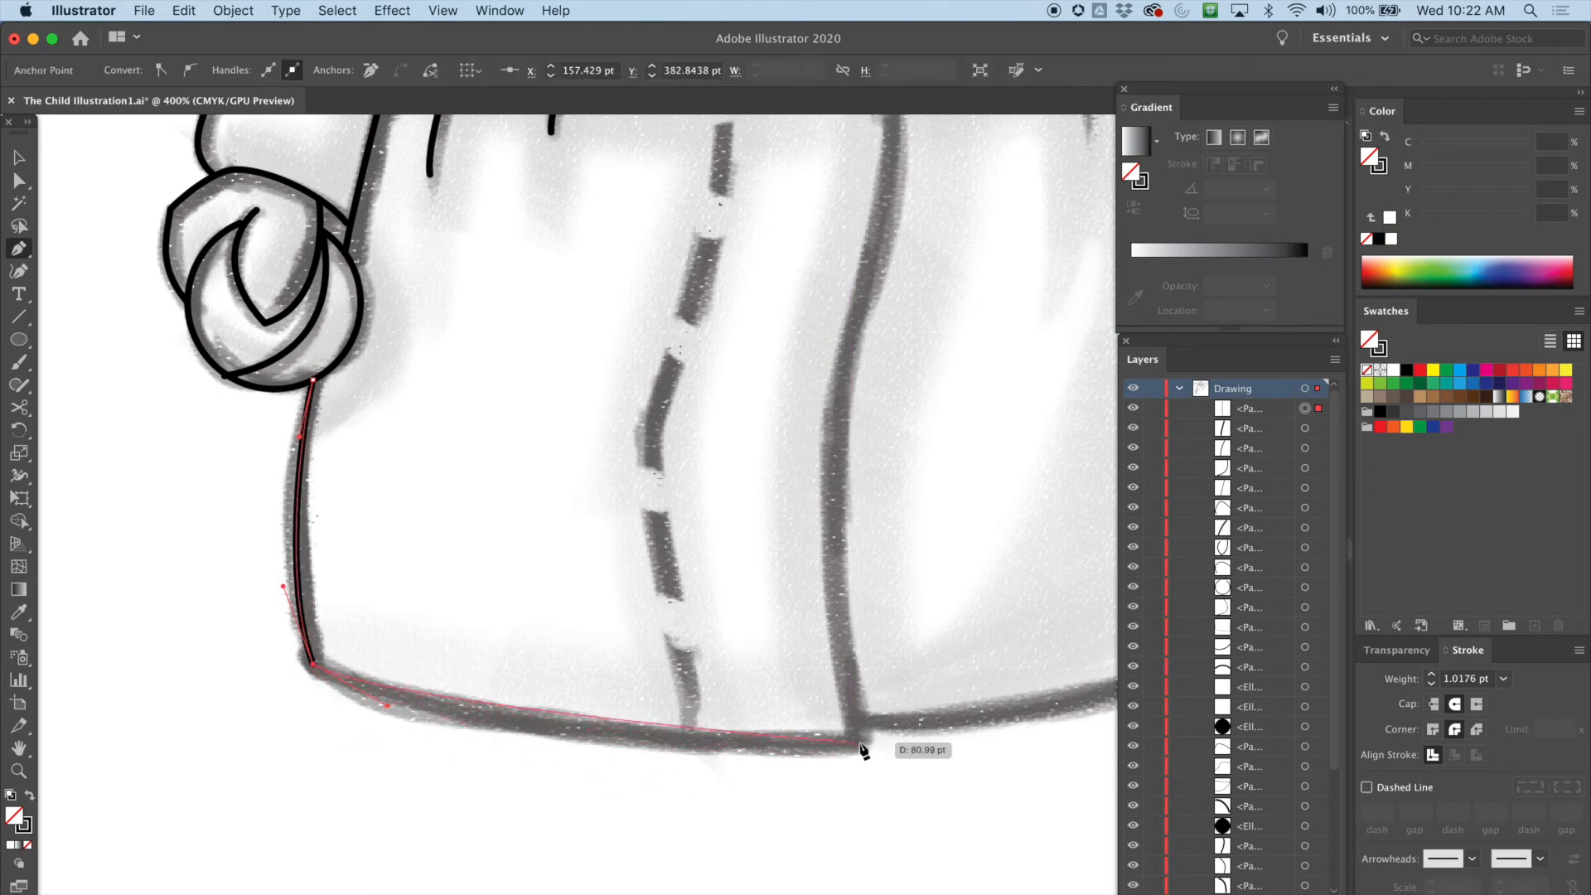
drag(857, 737, 827, 598)
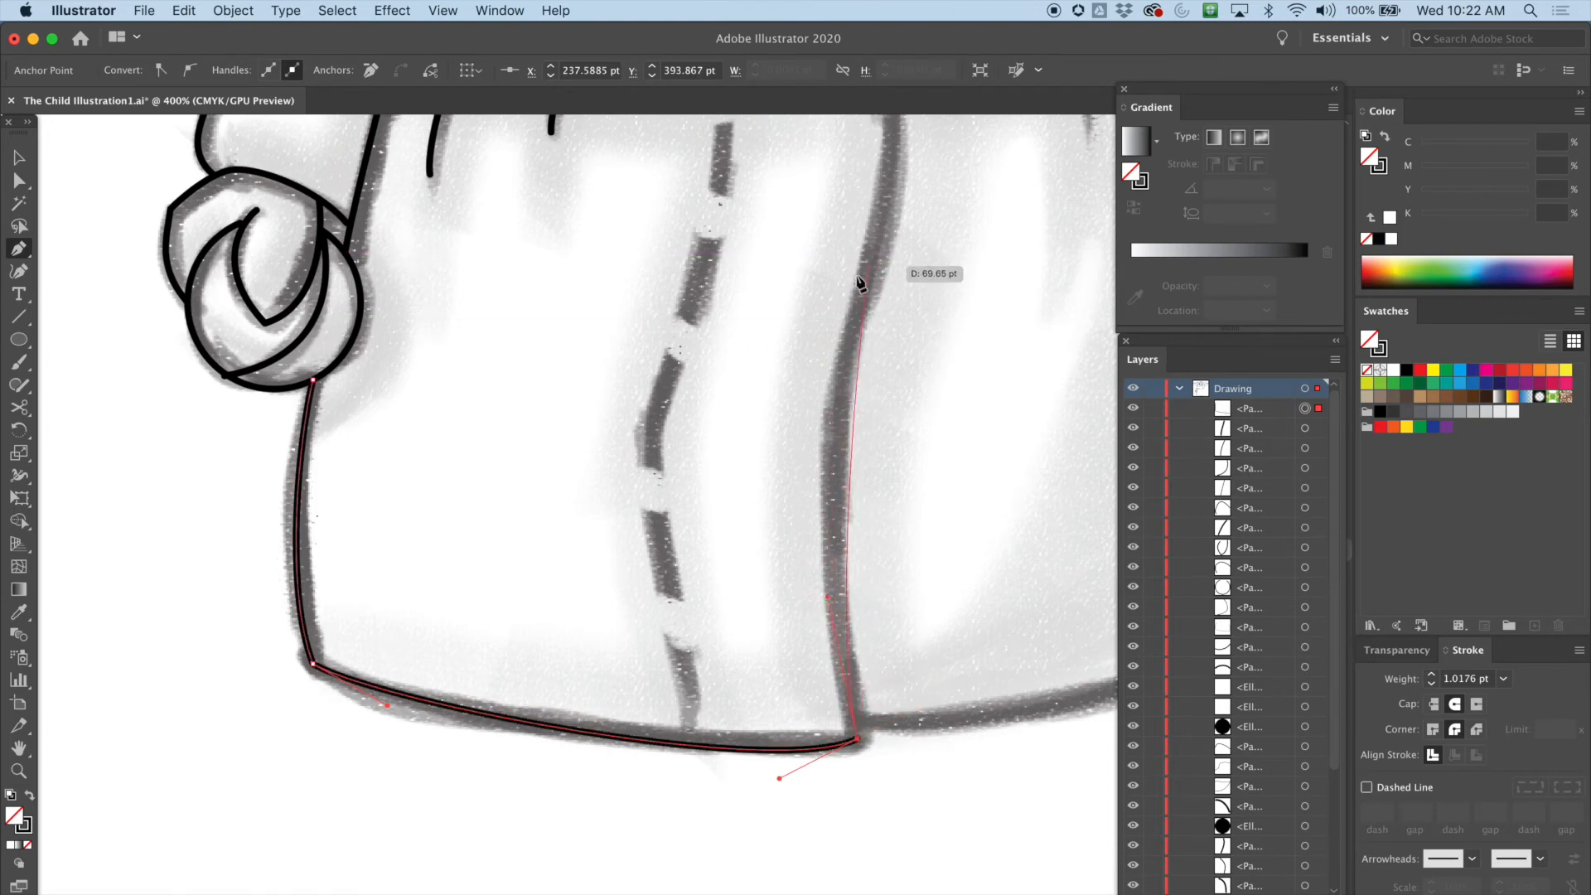
drag(850, 331, 877, 221)
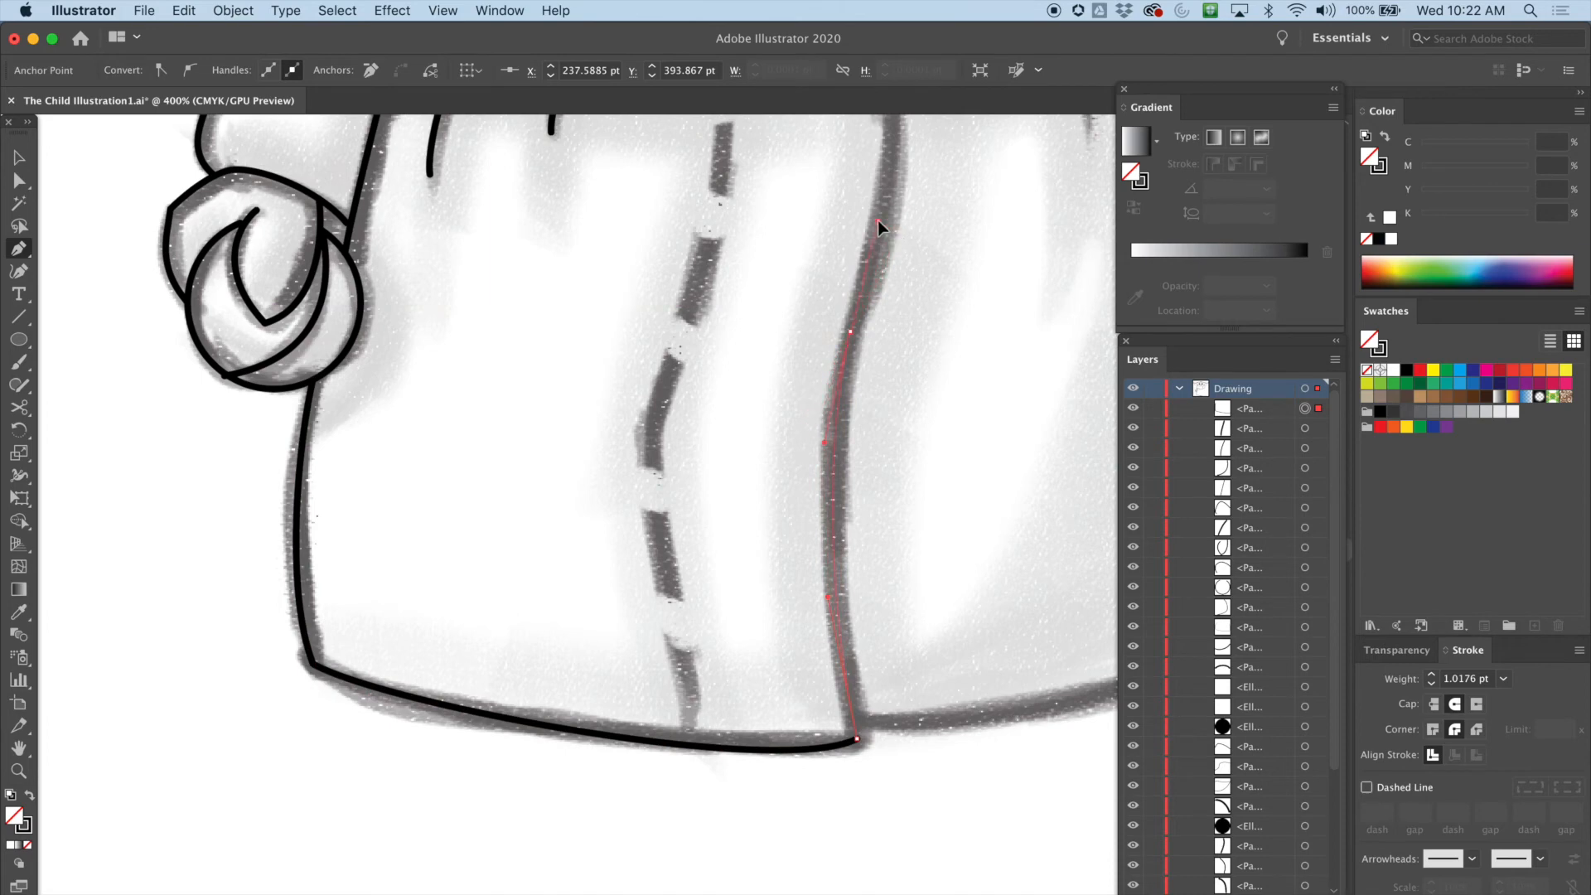
drag(887, 221, 887, 221)
scroll(912, 348, up, 10)
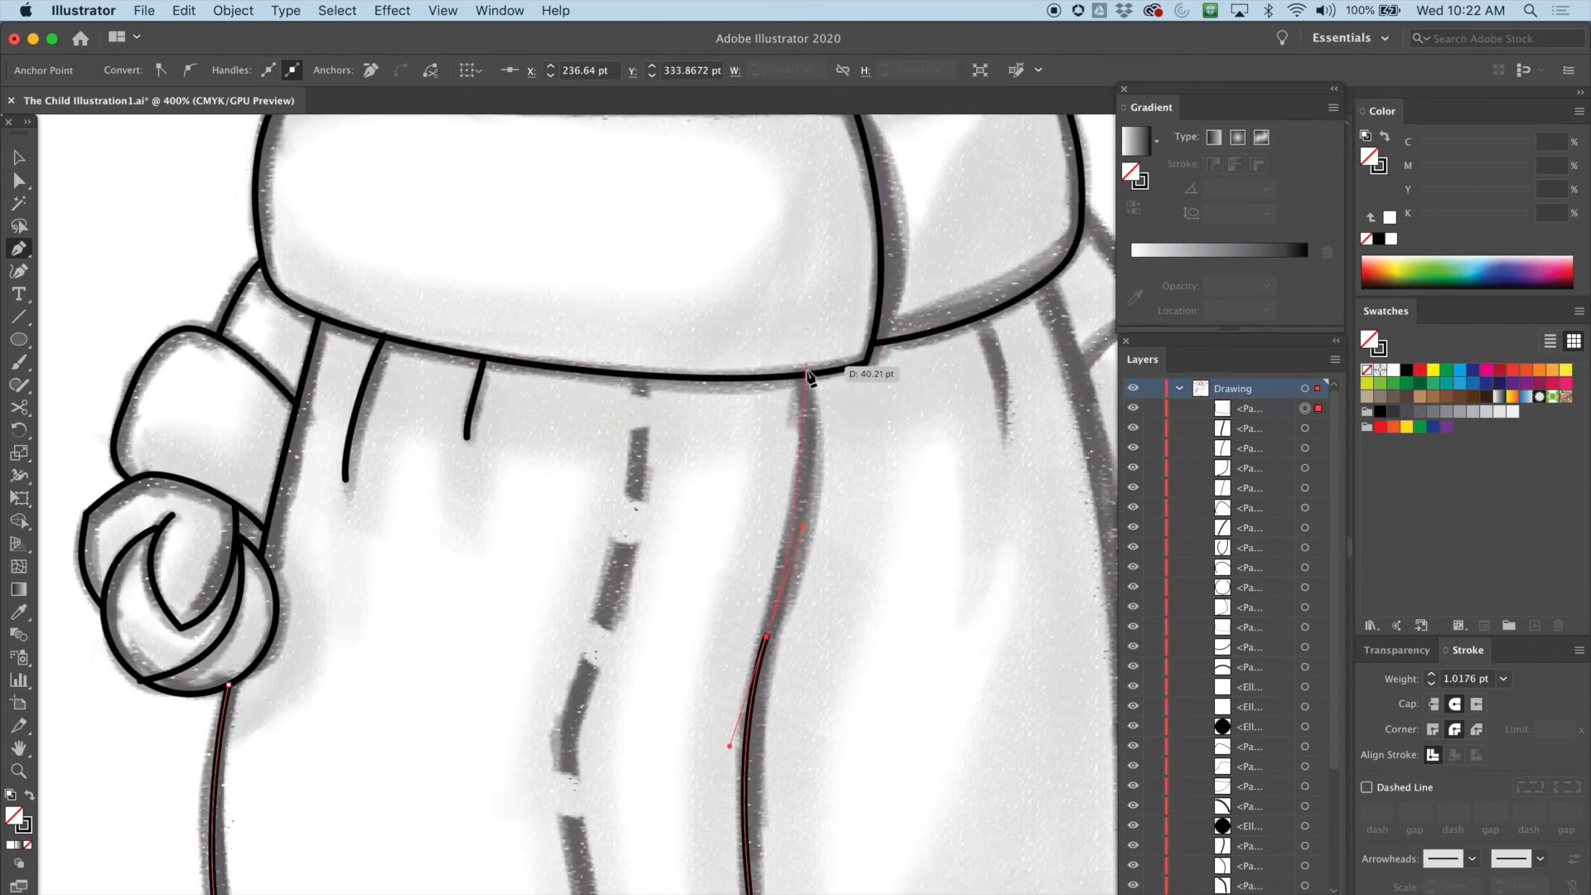
drag(802, 374, 785, 282)
key(a)
click(810, 271)
Draw the robe's centre seam with the Pen tool from the collar down to the hem
drag(759, 627, 827, 403)
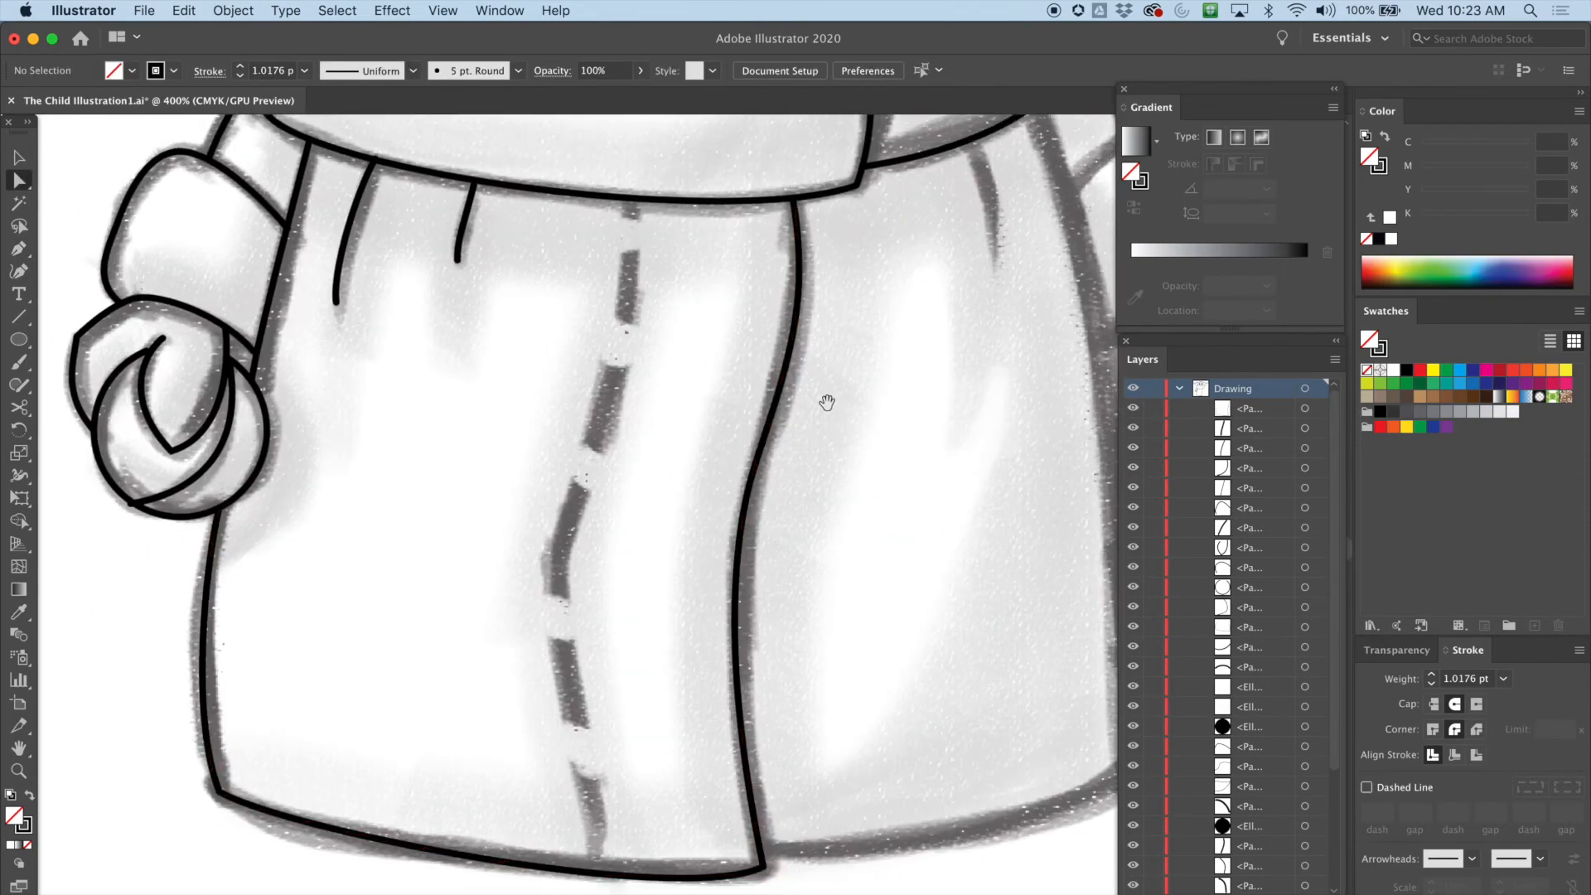
drag(813, 503, 850, 408)
key(p)
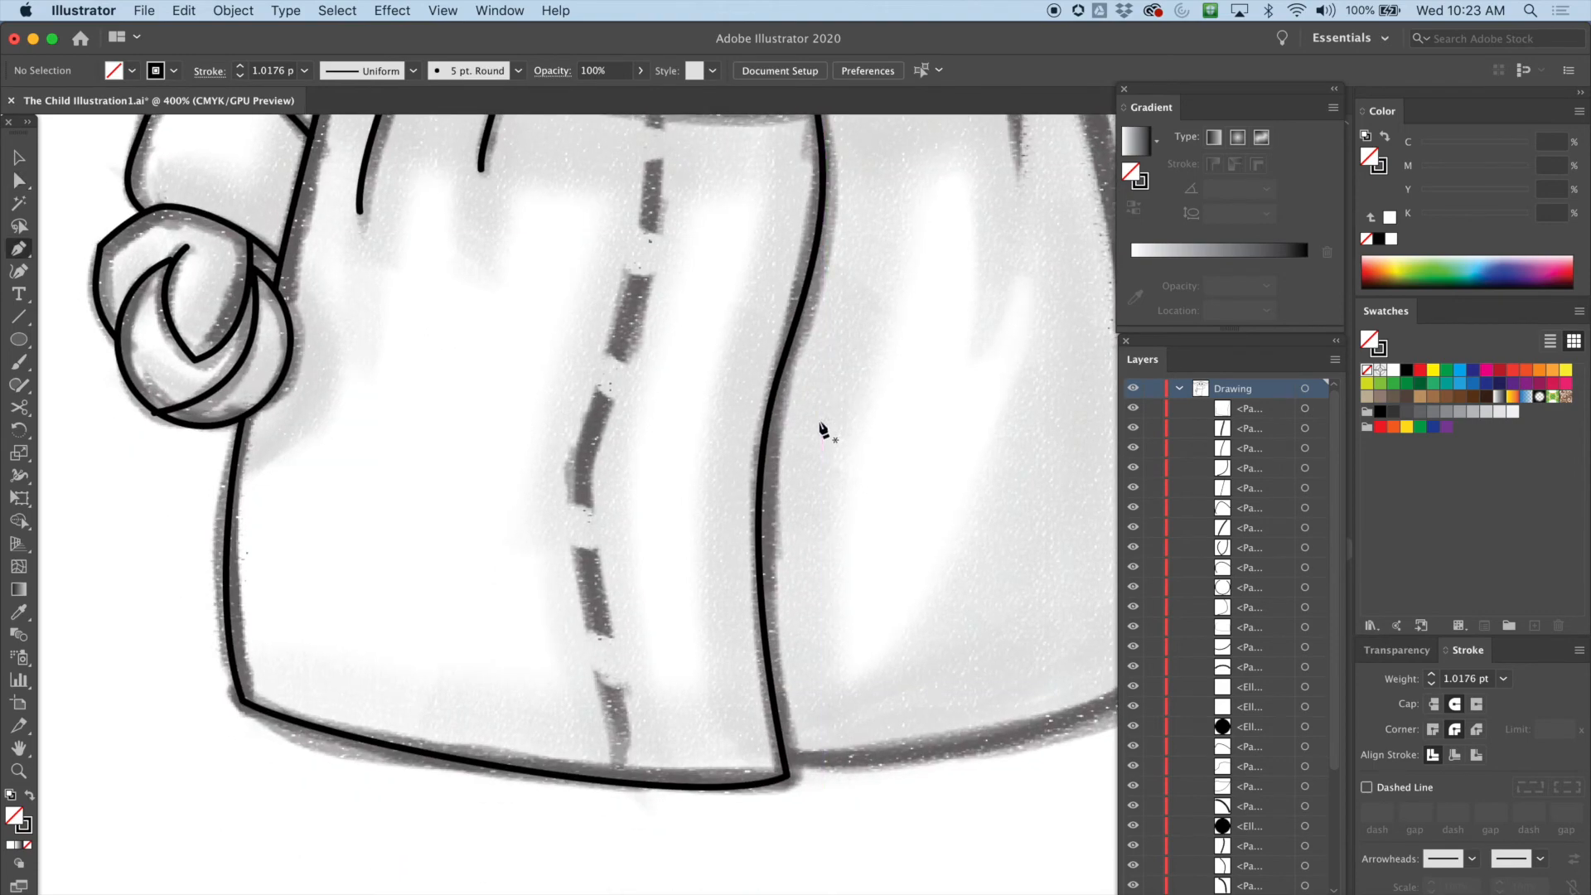
scroll(735, 366, up, 3)
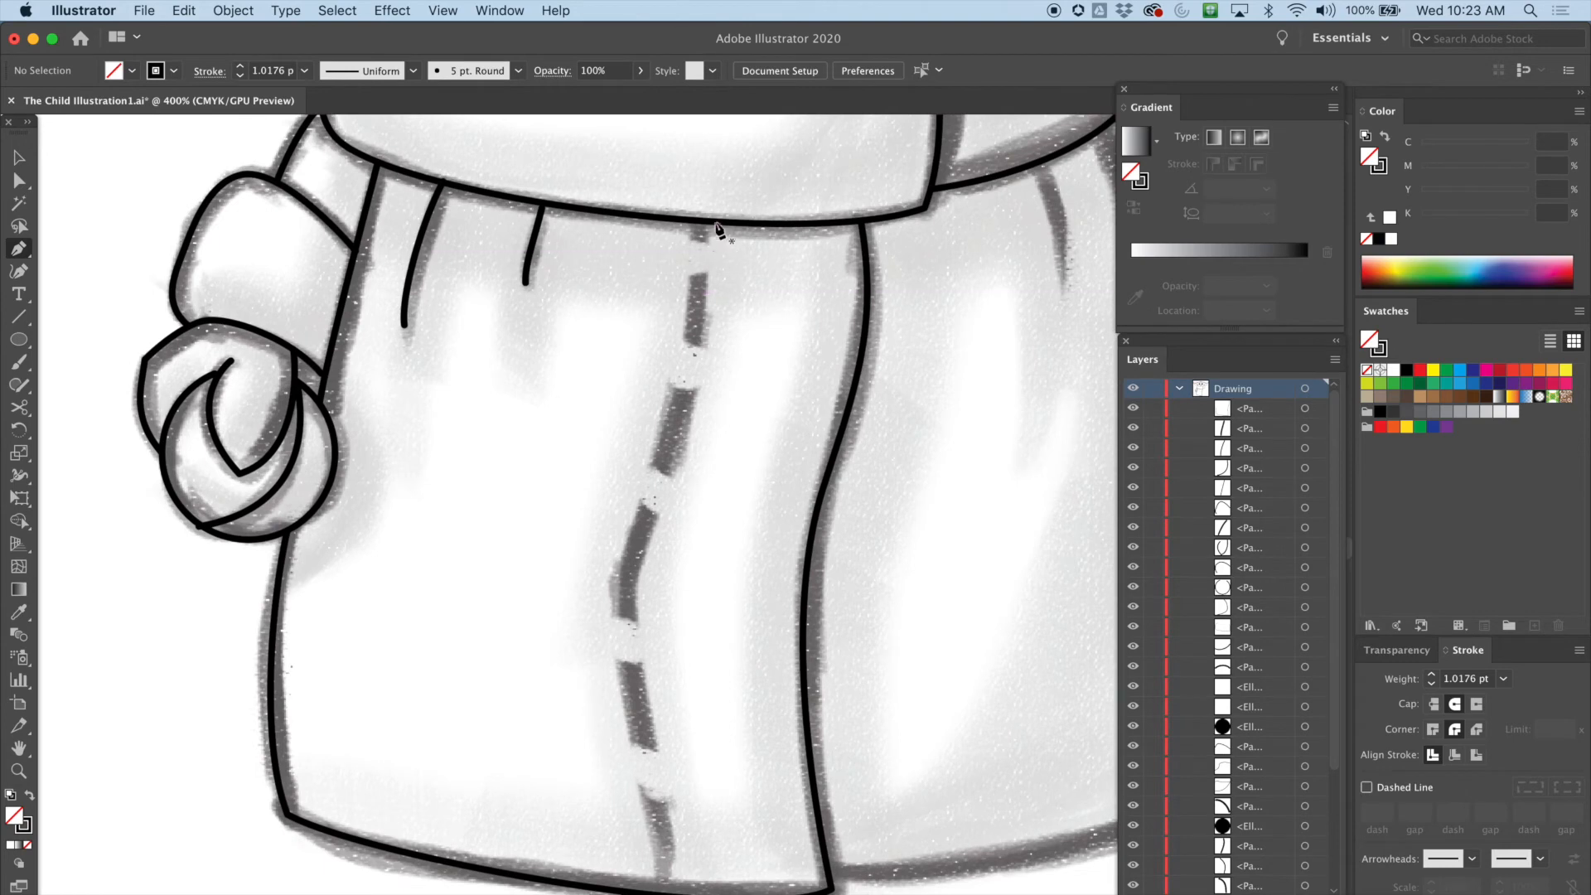
drag(696, 221, 696, 282)
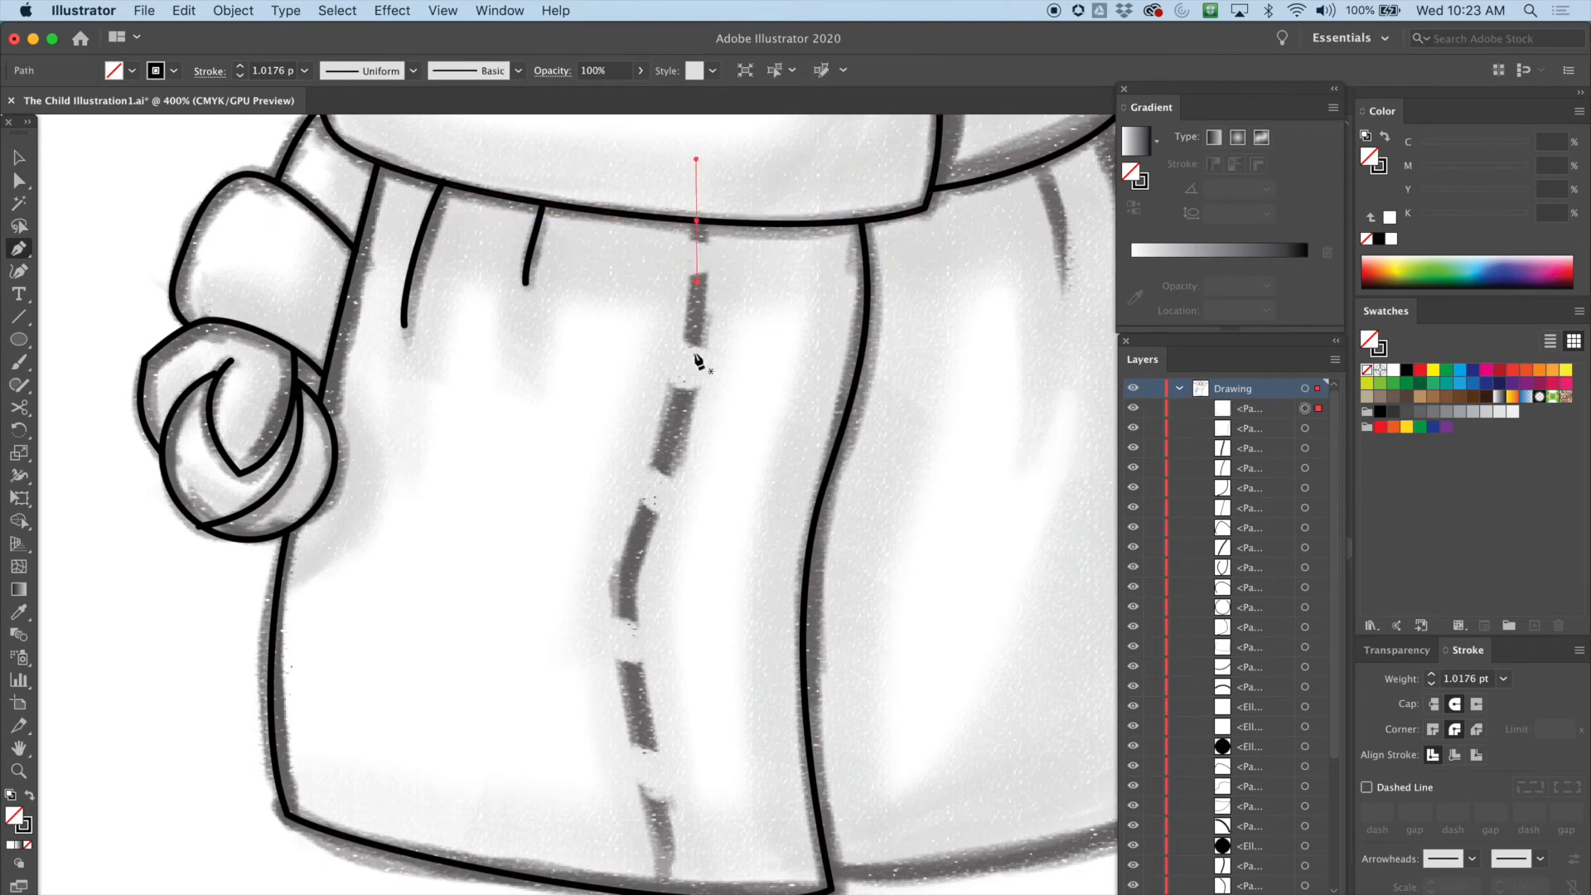
drag(628, 574, 608, 669)
drag(662, 893, 652, 894)
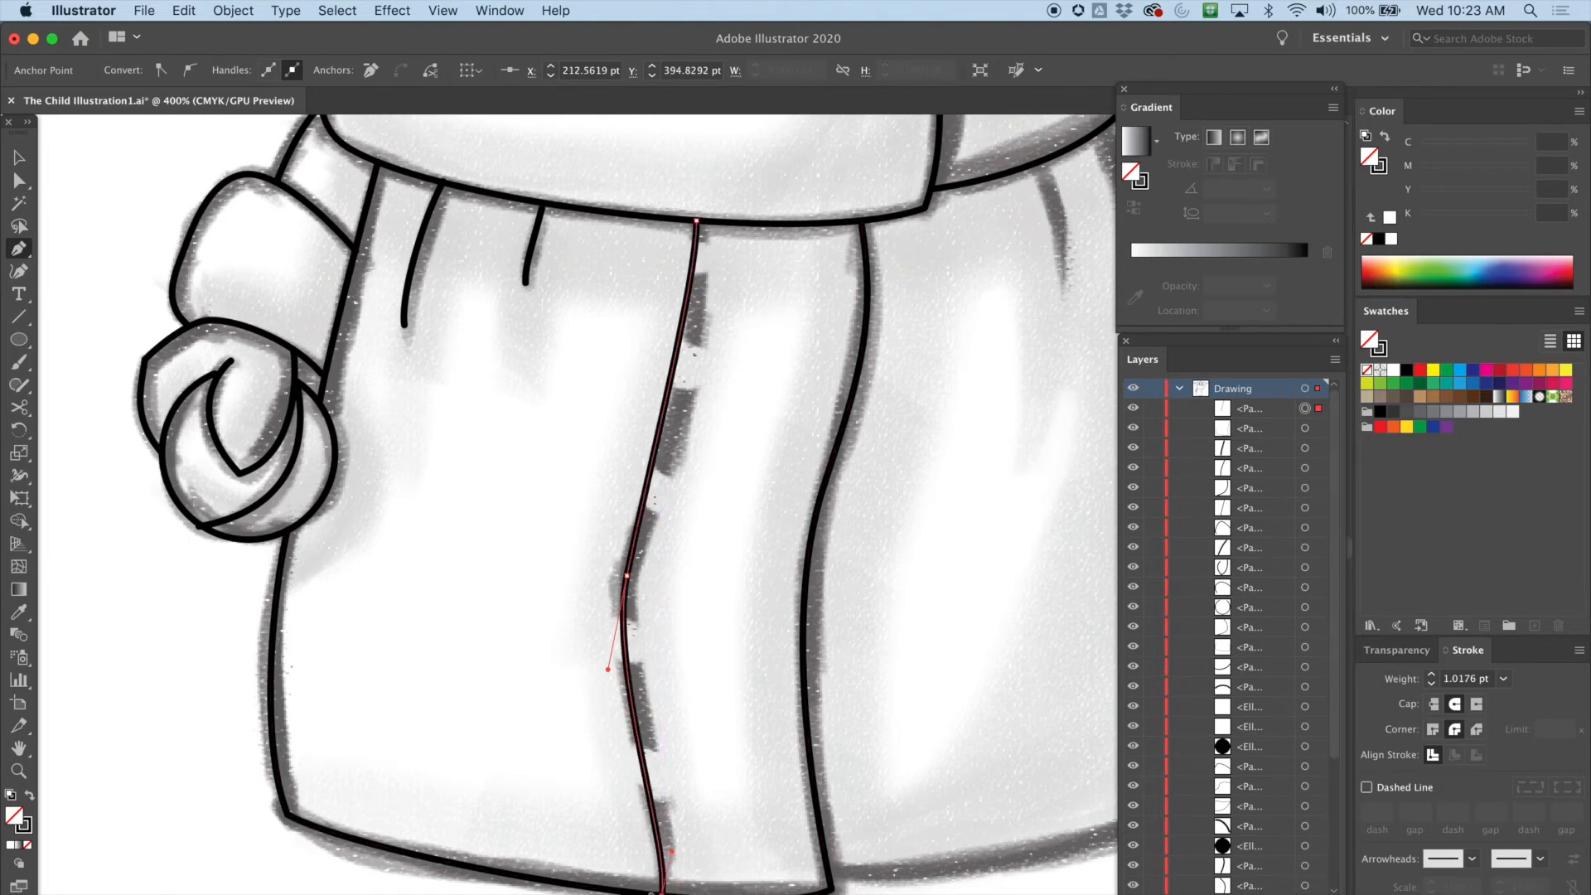
Reshape the centre seam's middle curve and top anchor handle with Direct Selection to follow the sketch
click(19, 181)
click(591, 428)
click(632, 555)
drag(628, 575, 632, 574)
drag(647, 485, 669, 470)
click(698, 224)
drag(698, 220, 710, 224)
drag(710, 286, 726, 329)
drag(708, 224, 697, 222)
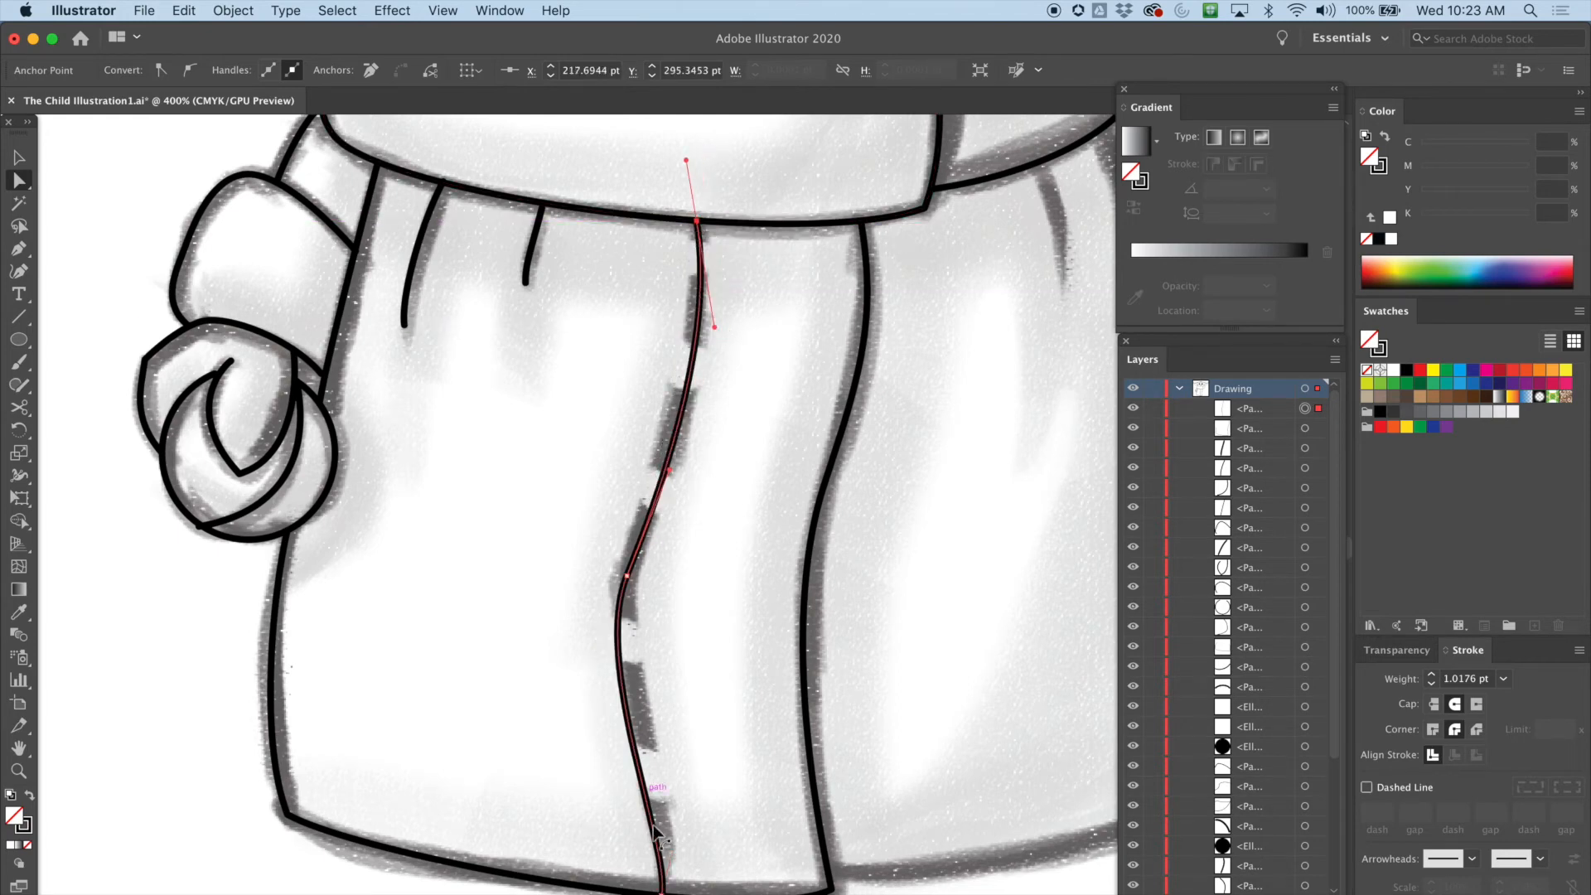
Adjust the seam's bottom anchor handle and further tweak its middle and top curves
click(666, 862)
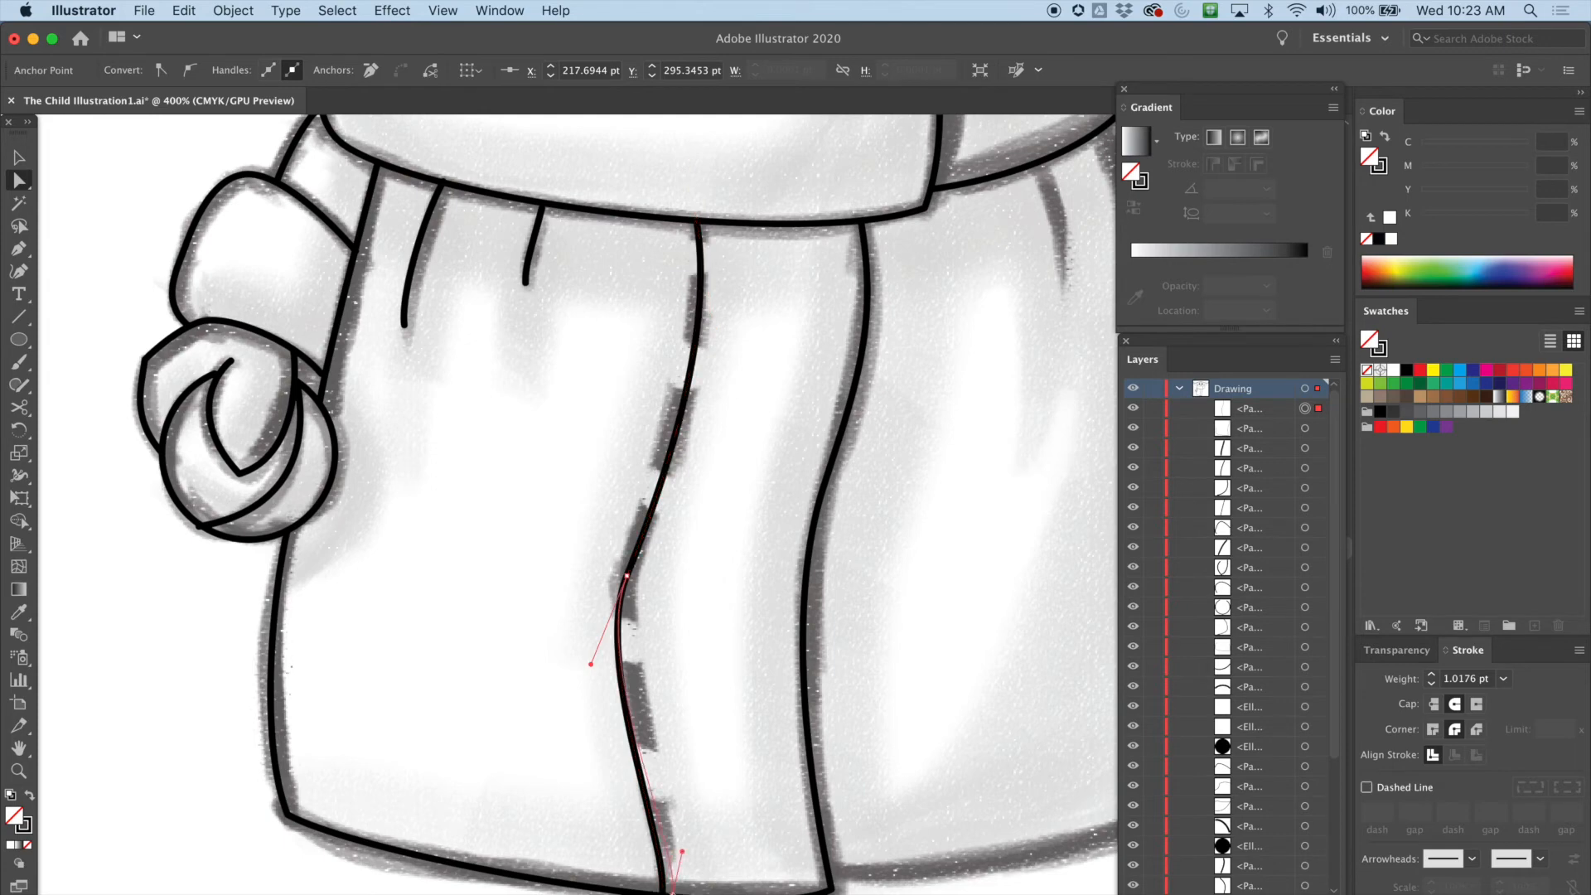
drag(672, 787, 673, 789)
click(668, 862)
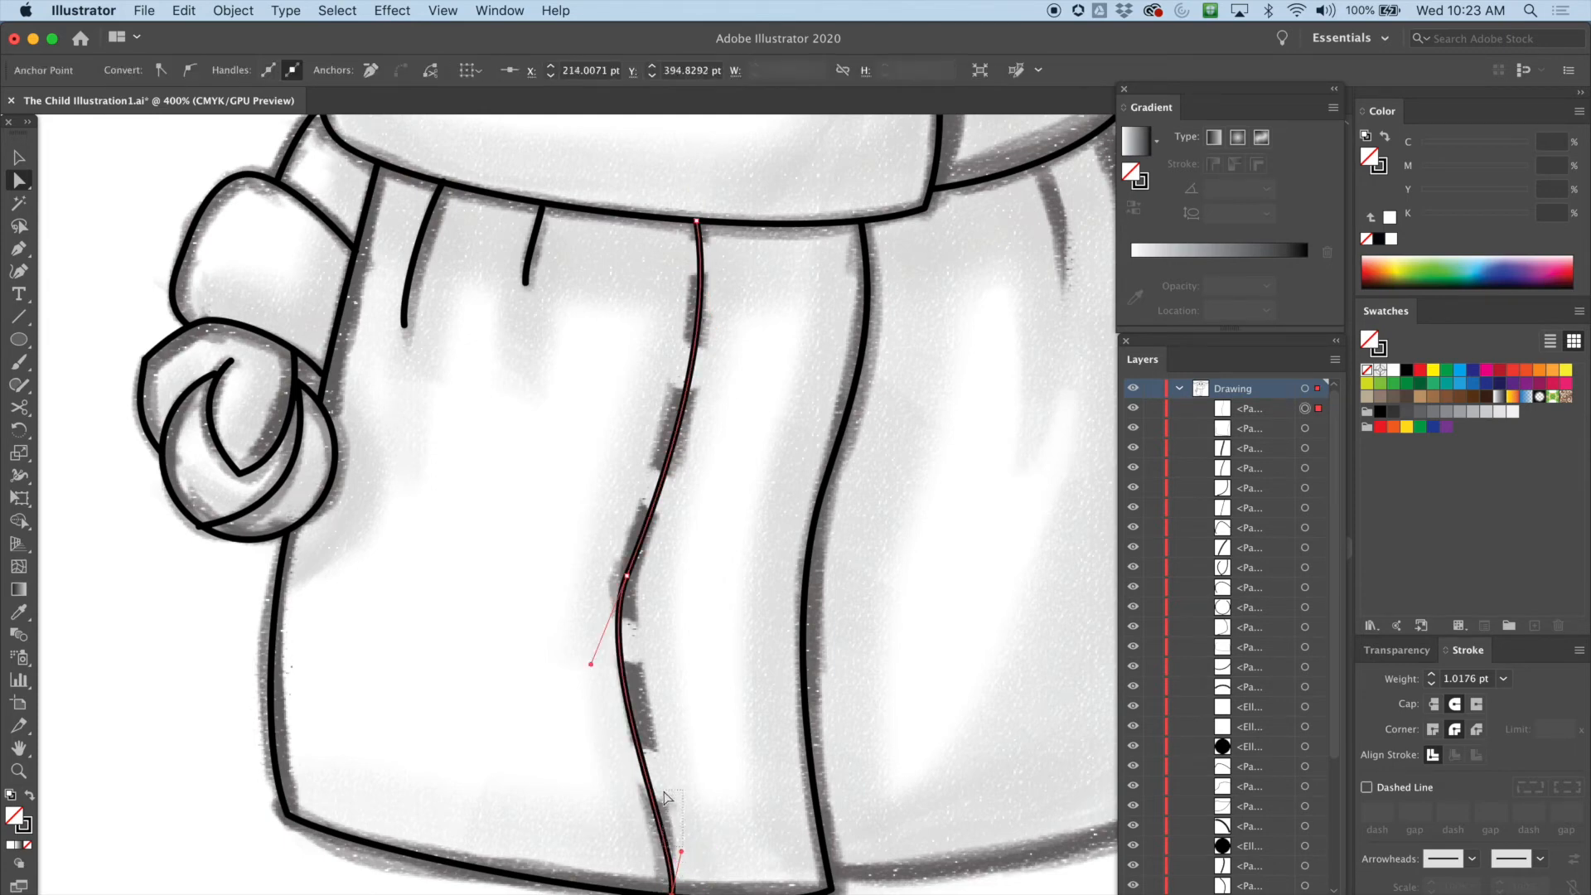
drag(664, 791, 664, 793)
click(672, 892)
drag(681, 851, 667, 844)
drag(667, 842, 667, 818)
drag(628, 576, 645, 558)
drag(686, 452, 667, 454)
drag(711, 332, 720, 346)
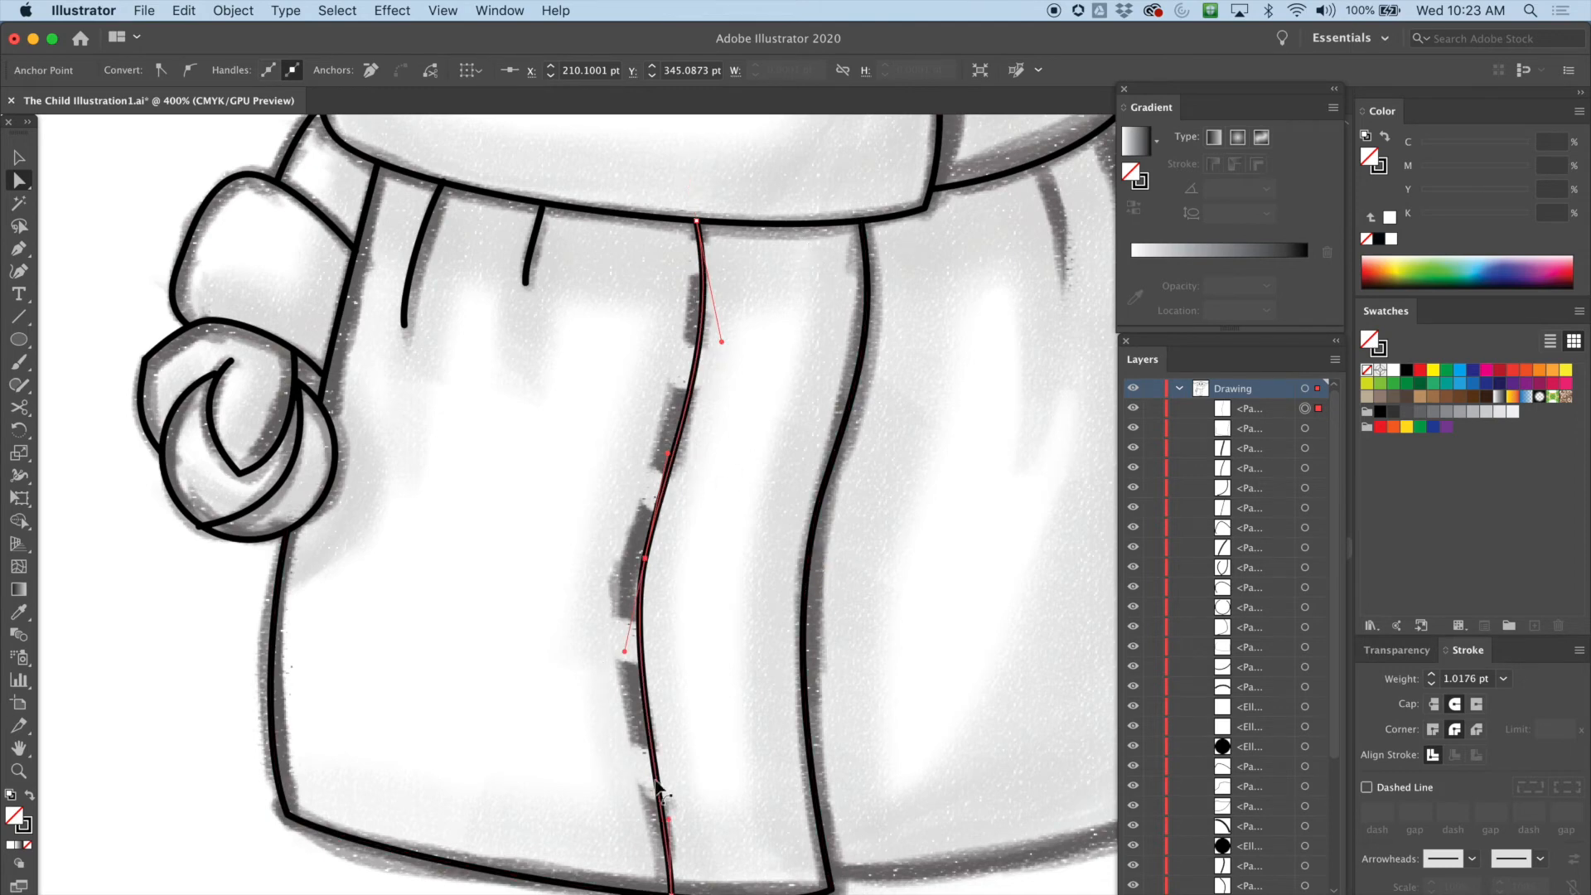
Rearrange the side panels, moving the Stroke panel up above Swatches and closing the Transparency panel
drag(868, 678, 728, 657)
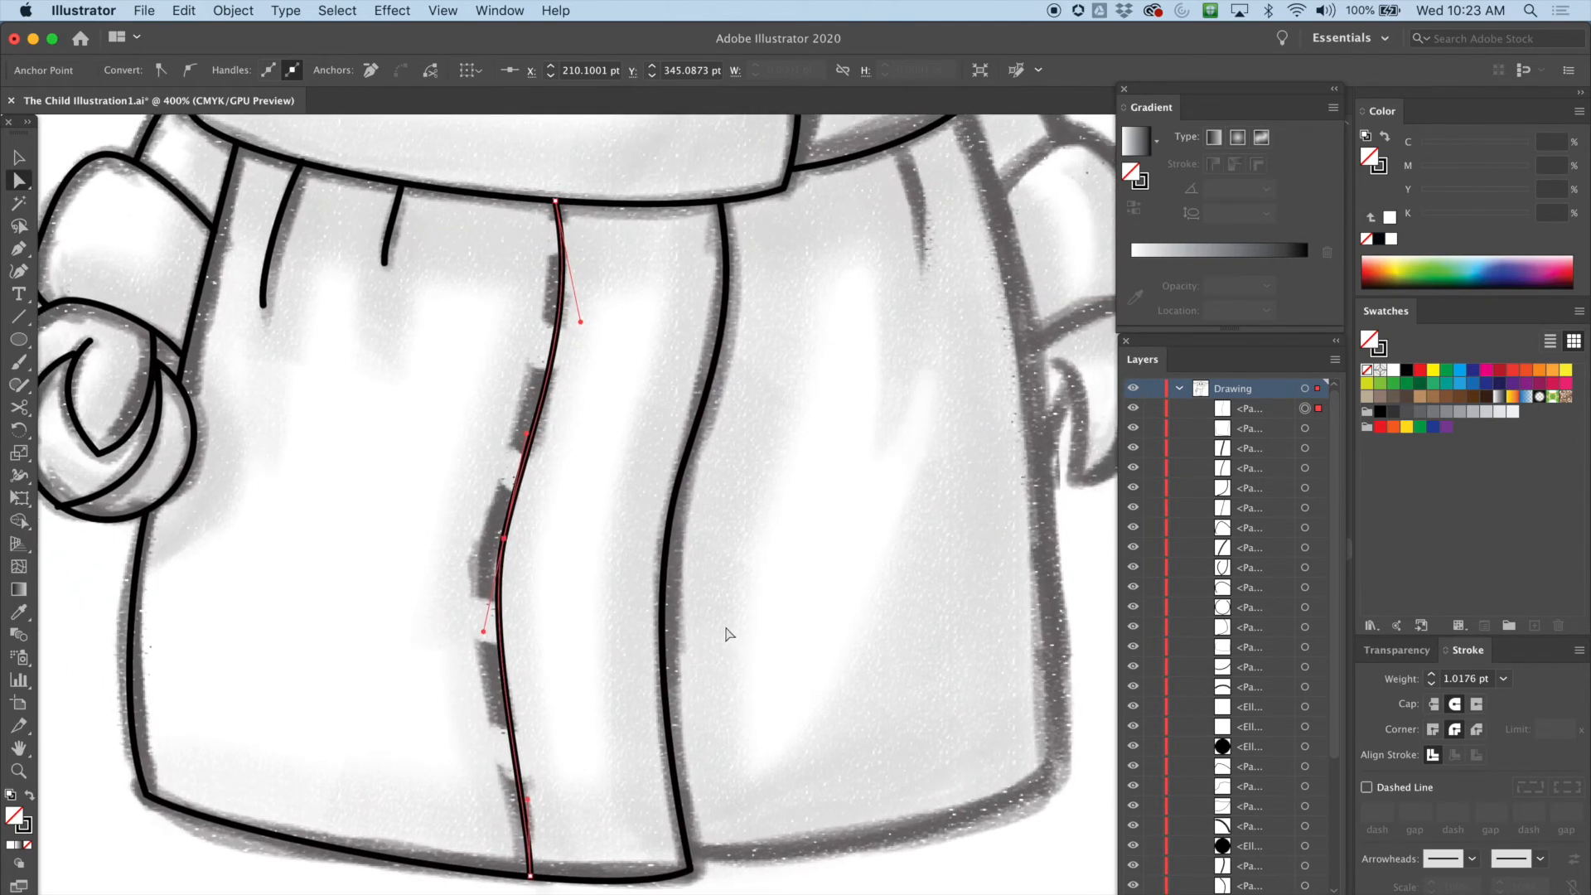
click(18, 157)
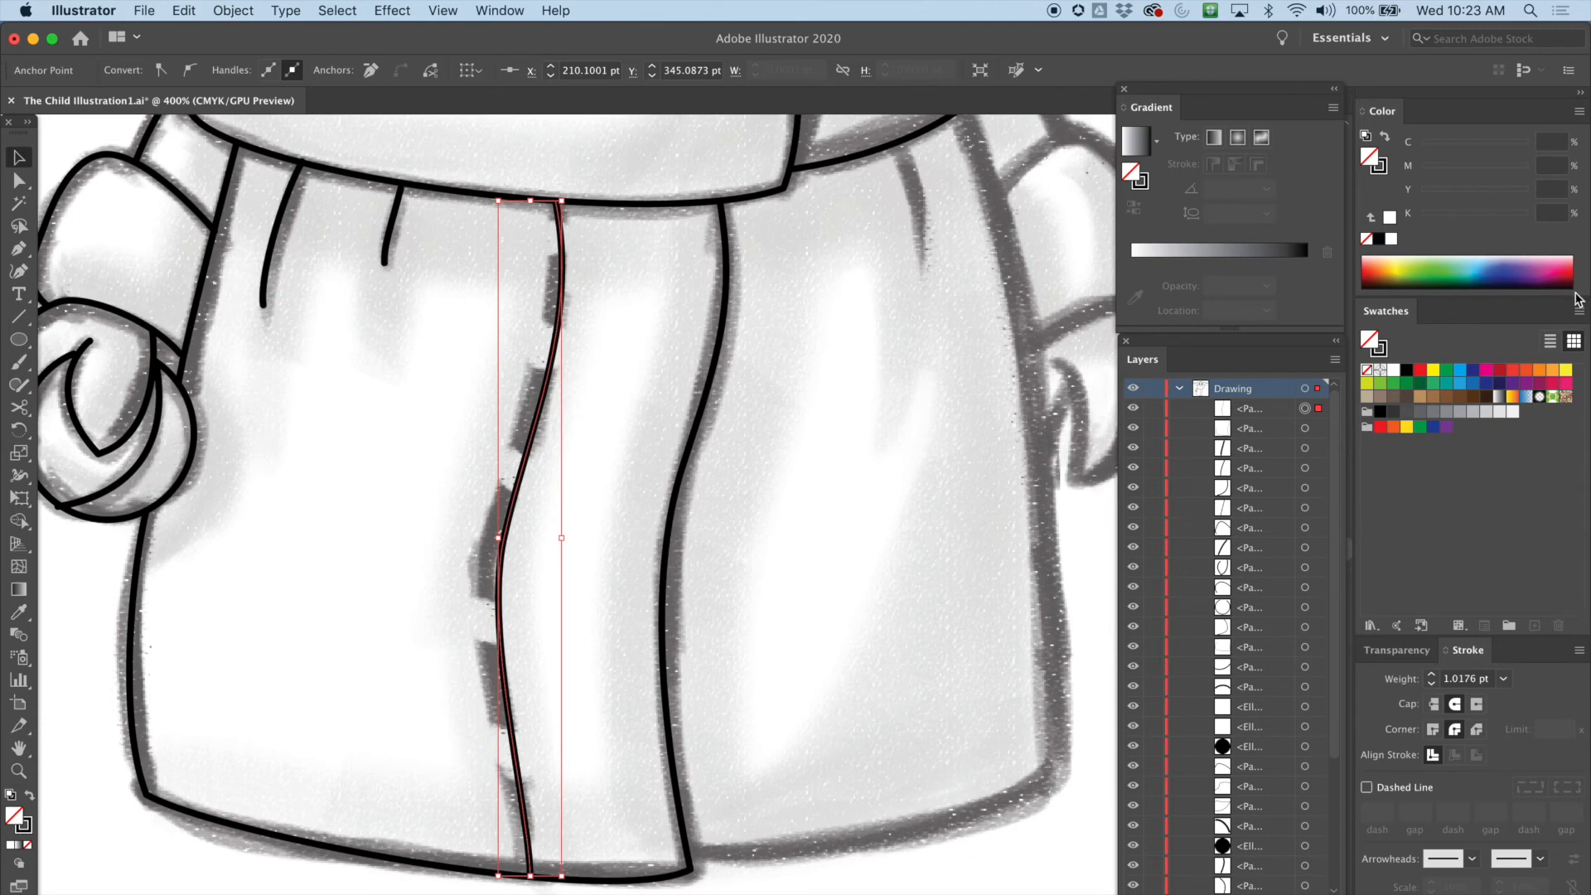
drag(1580, 292, 1573, 224)
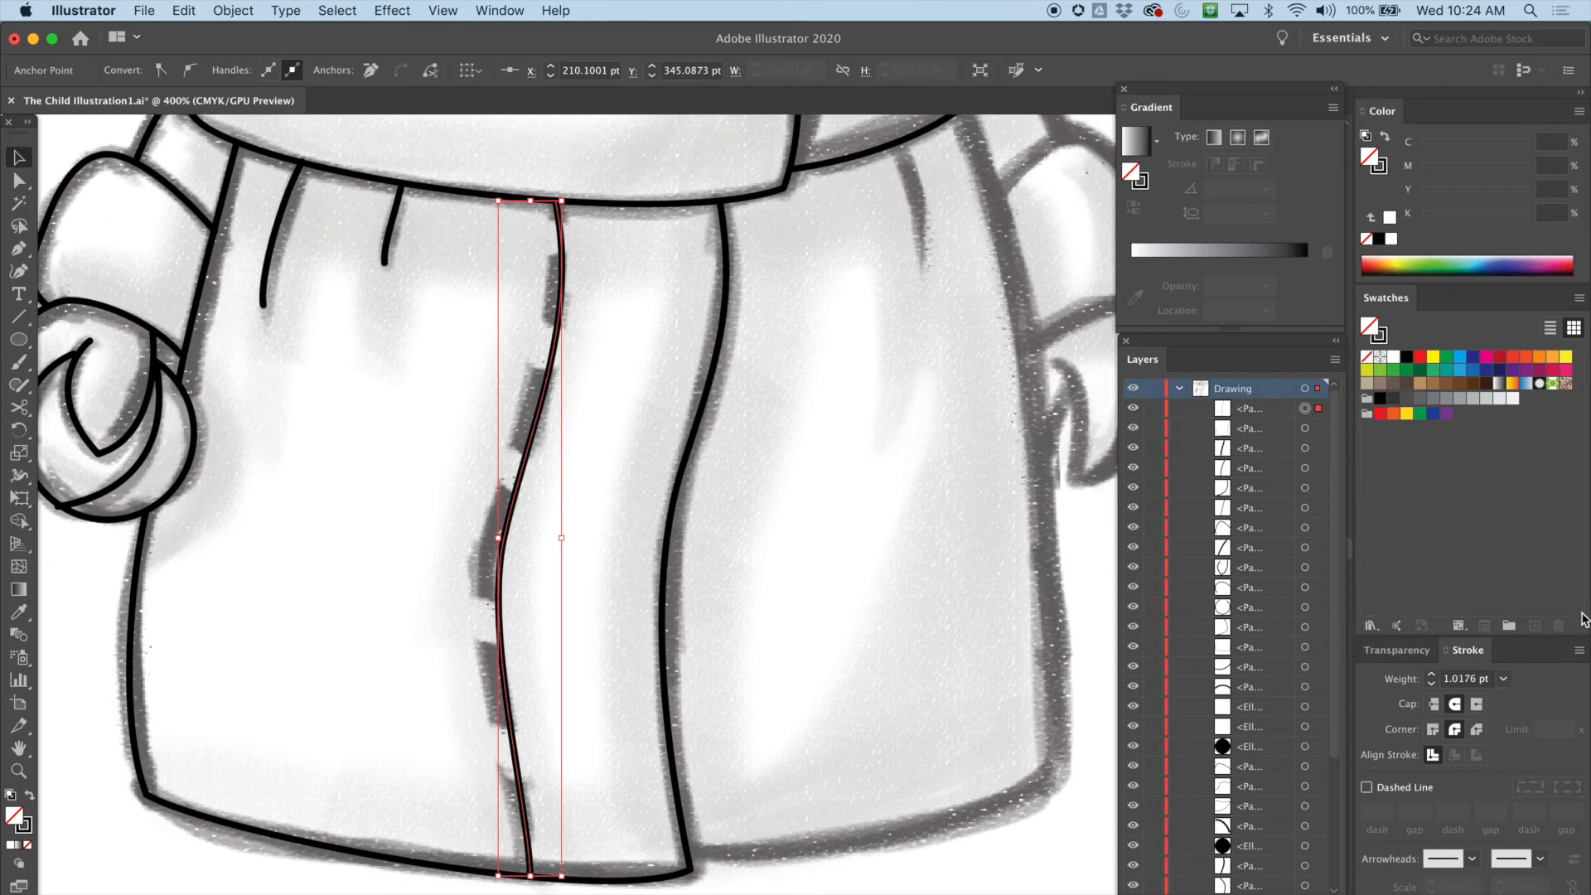
click(1395, 650)
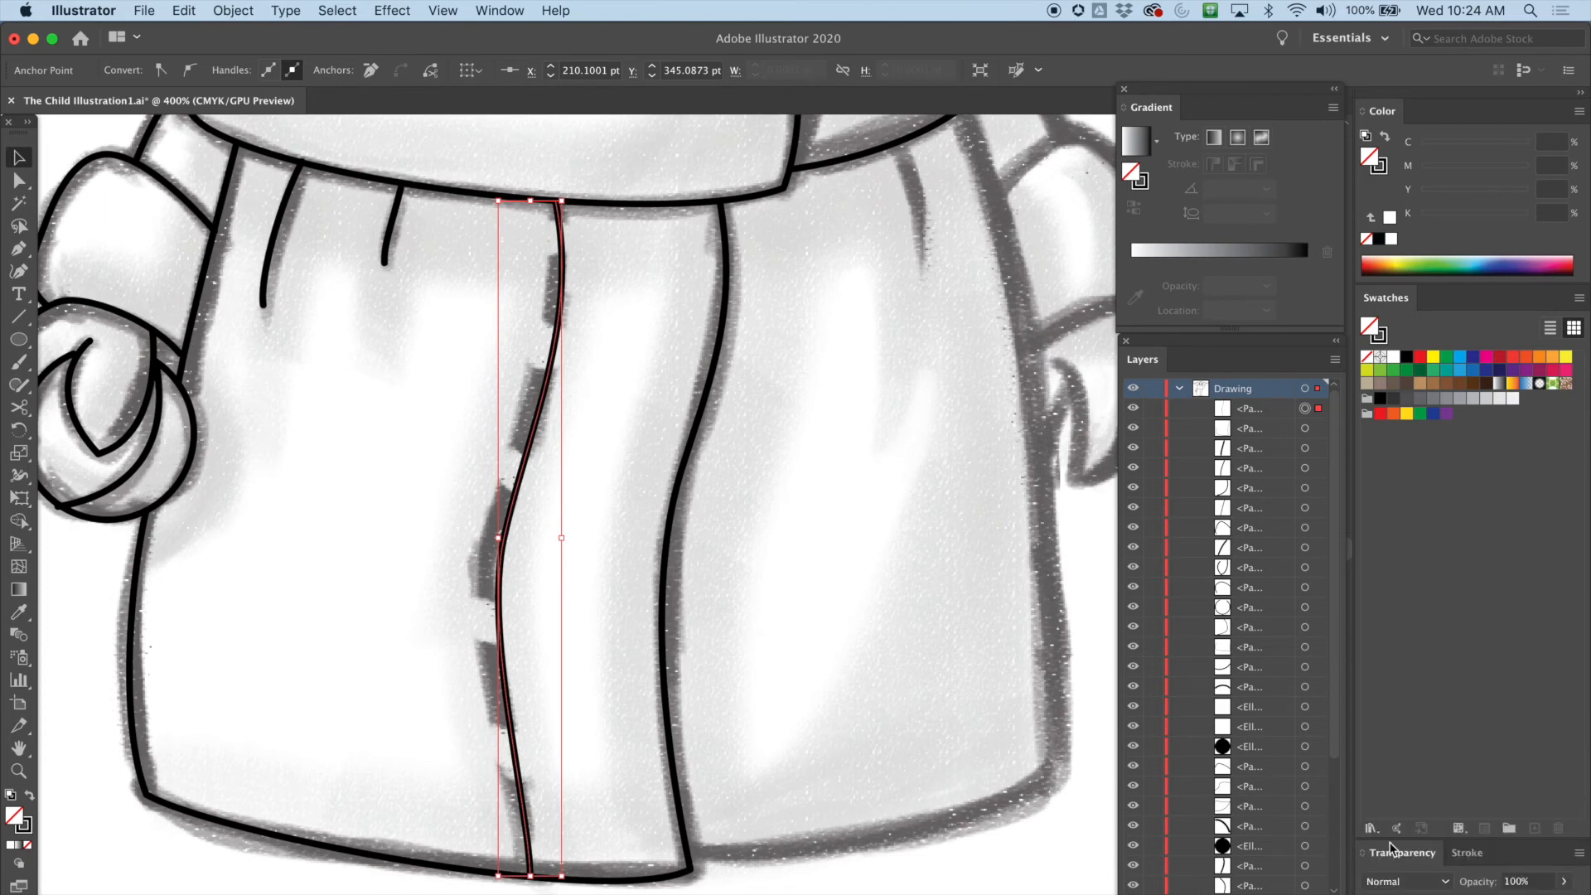
click(1465, 852)
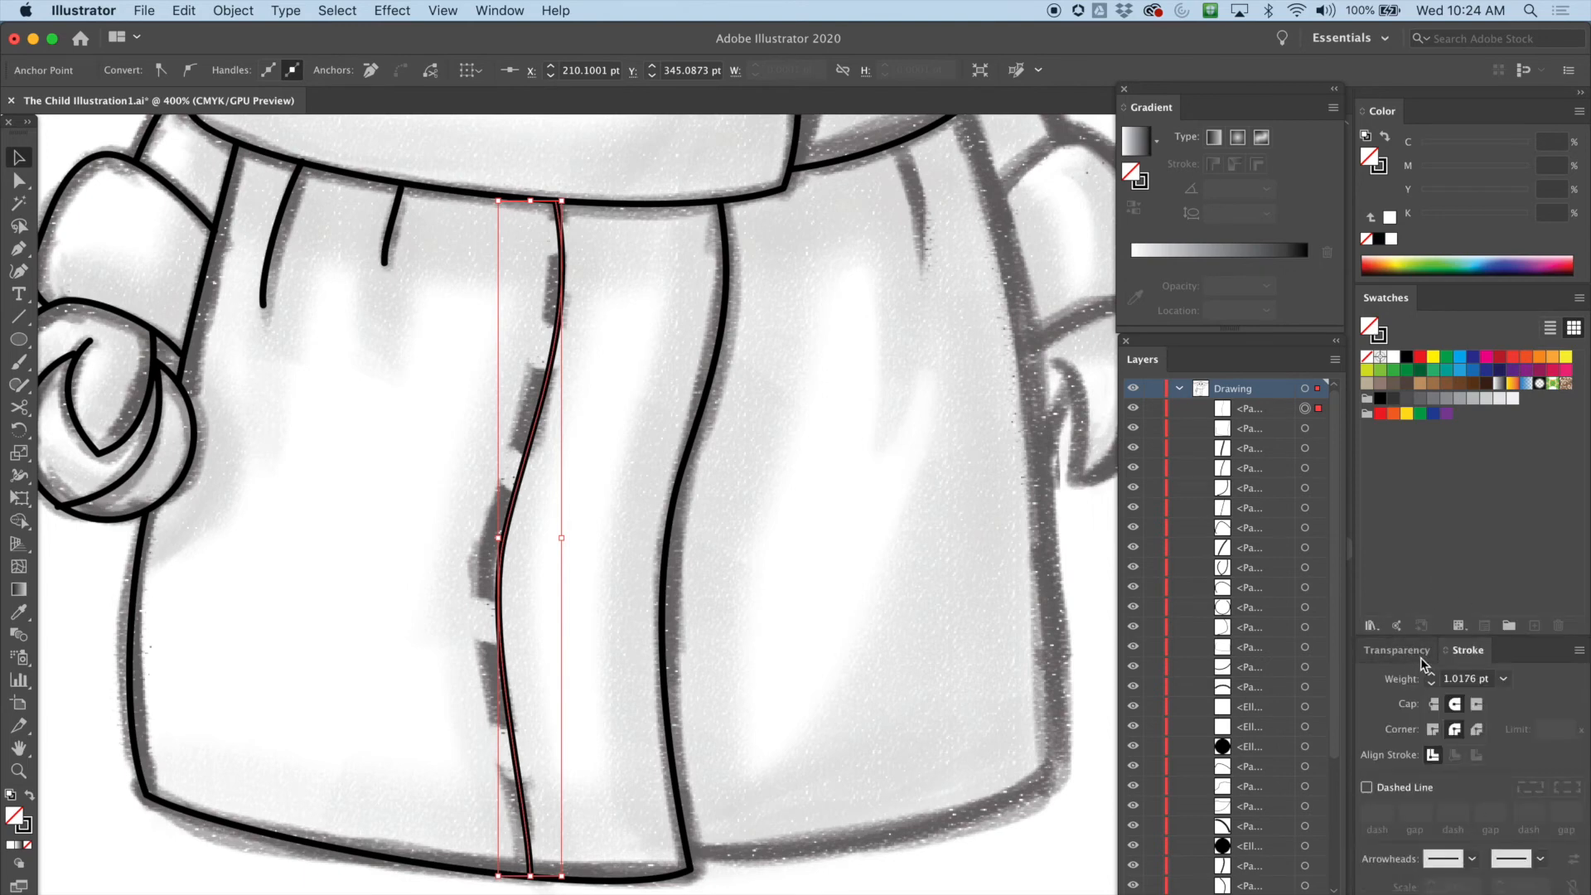
mouse_move(1467, 651)
mouse_down()
mouse_move(1419, 541)
mouse_move(1408, 293)
mouse_up()
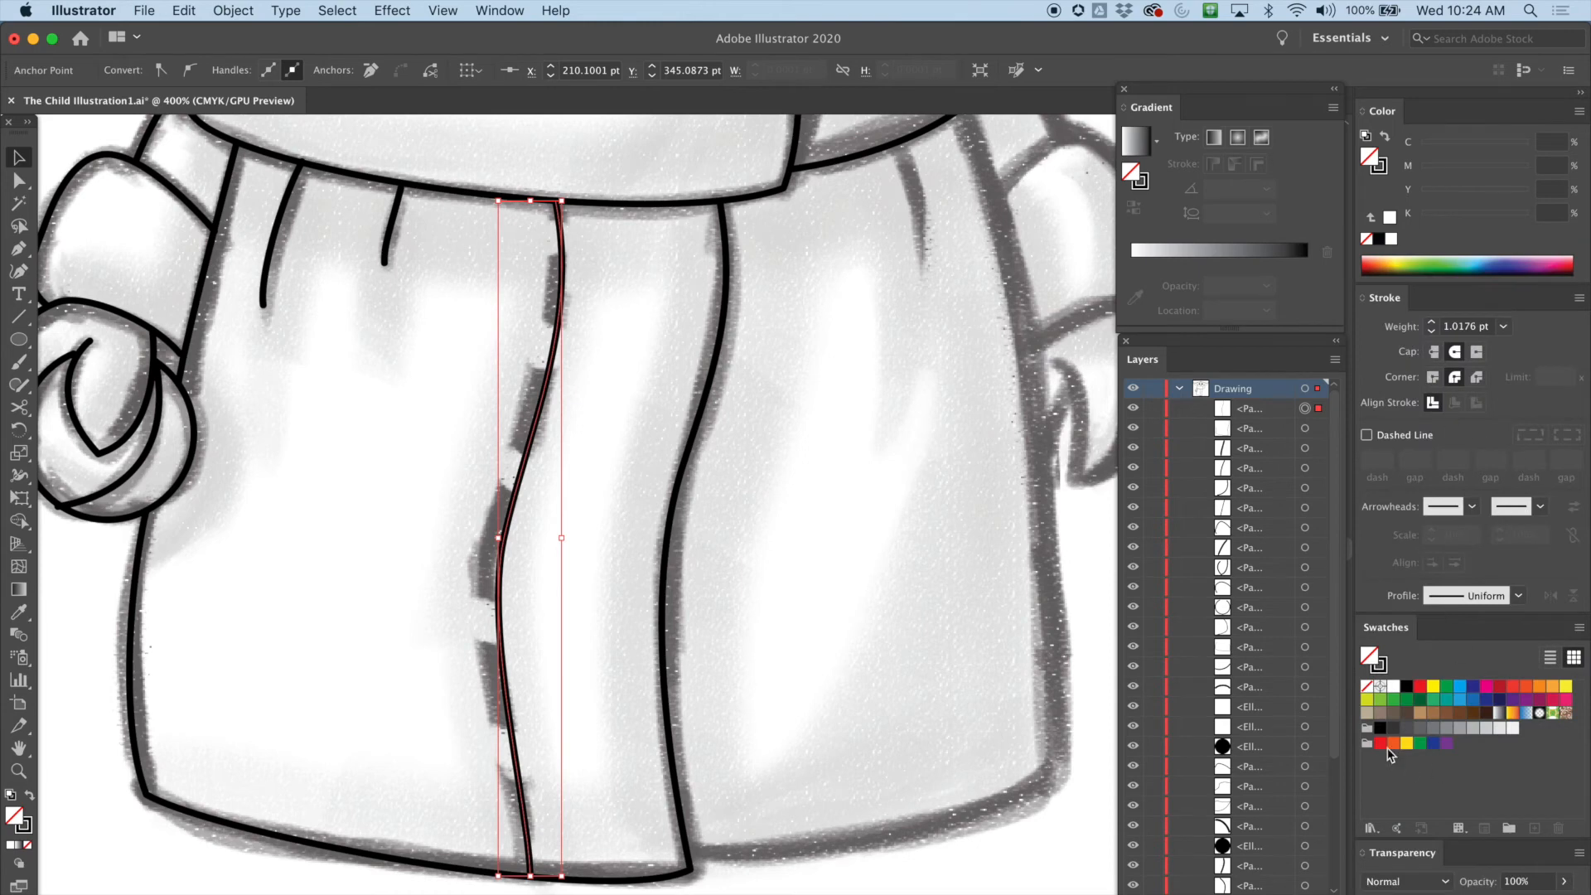
drag(1399, 853, 800, 643)
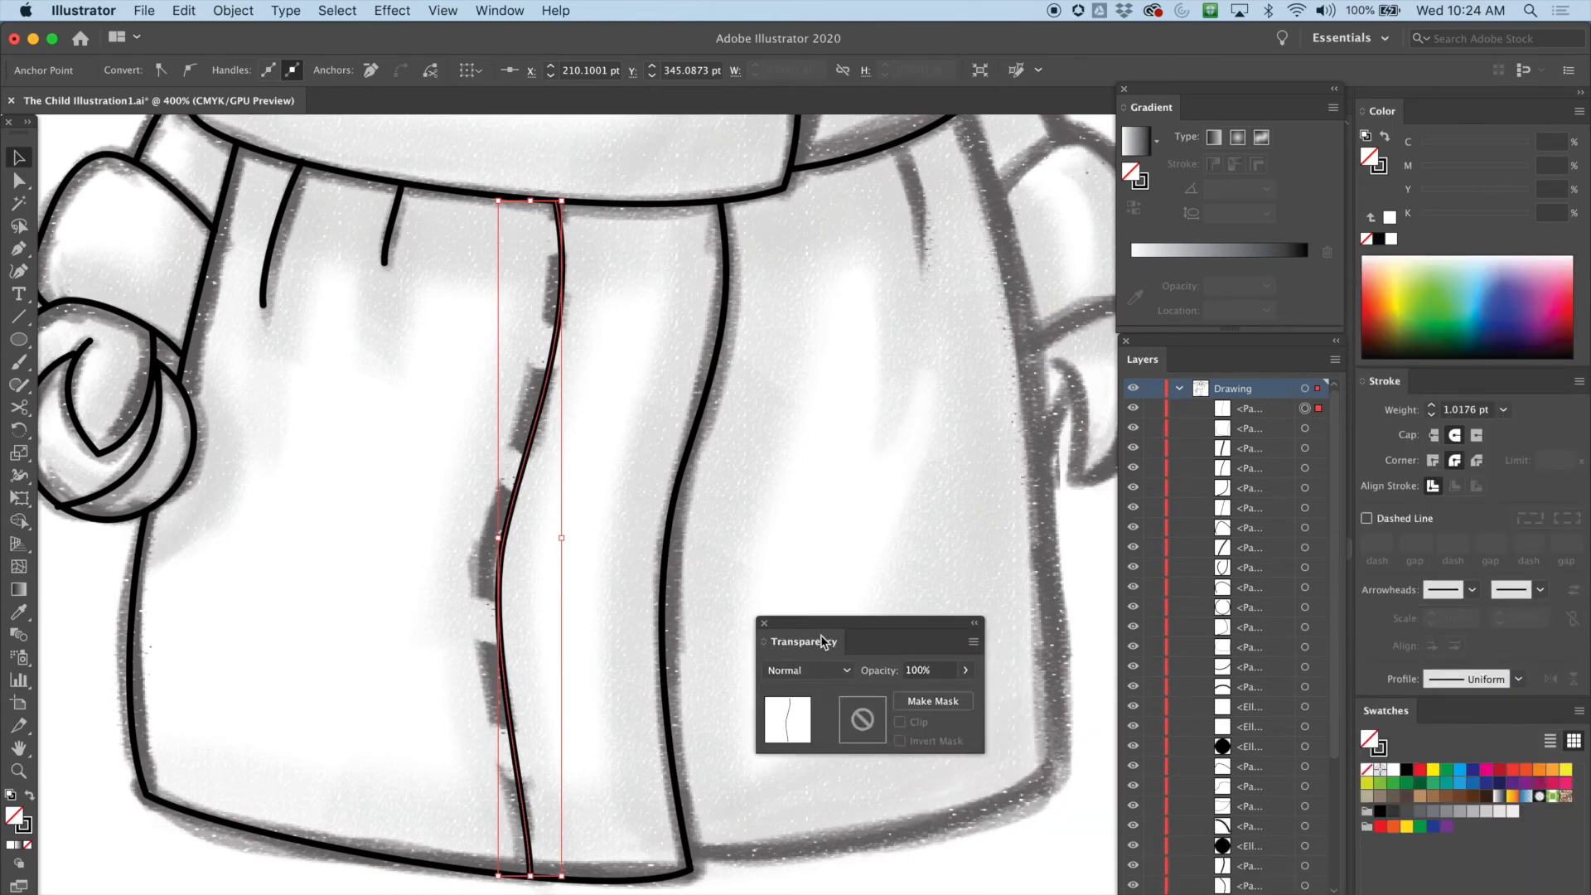
click(763, 623)
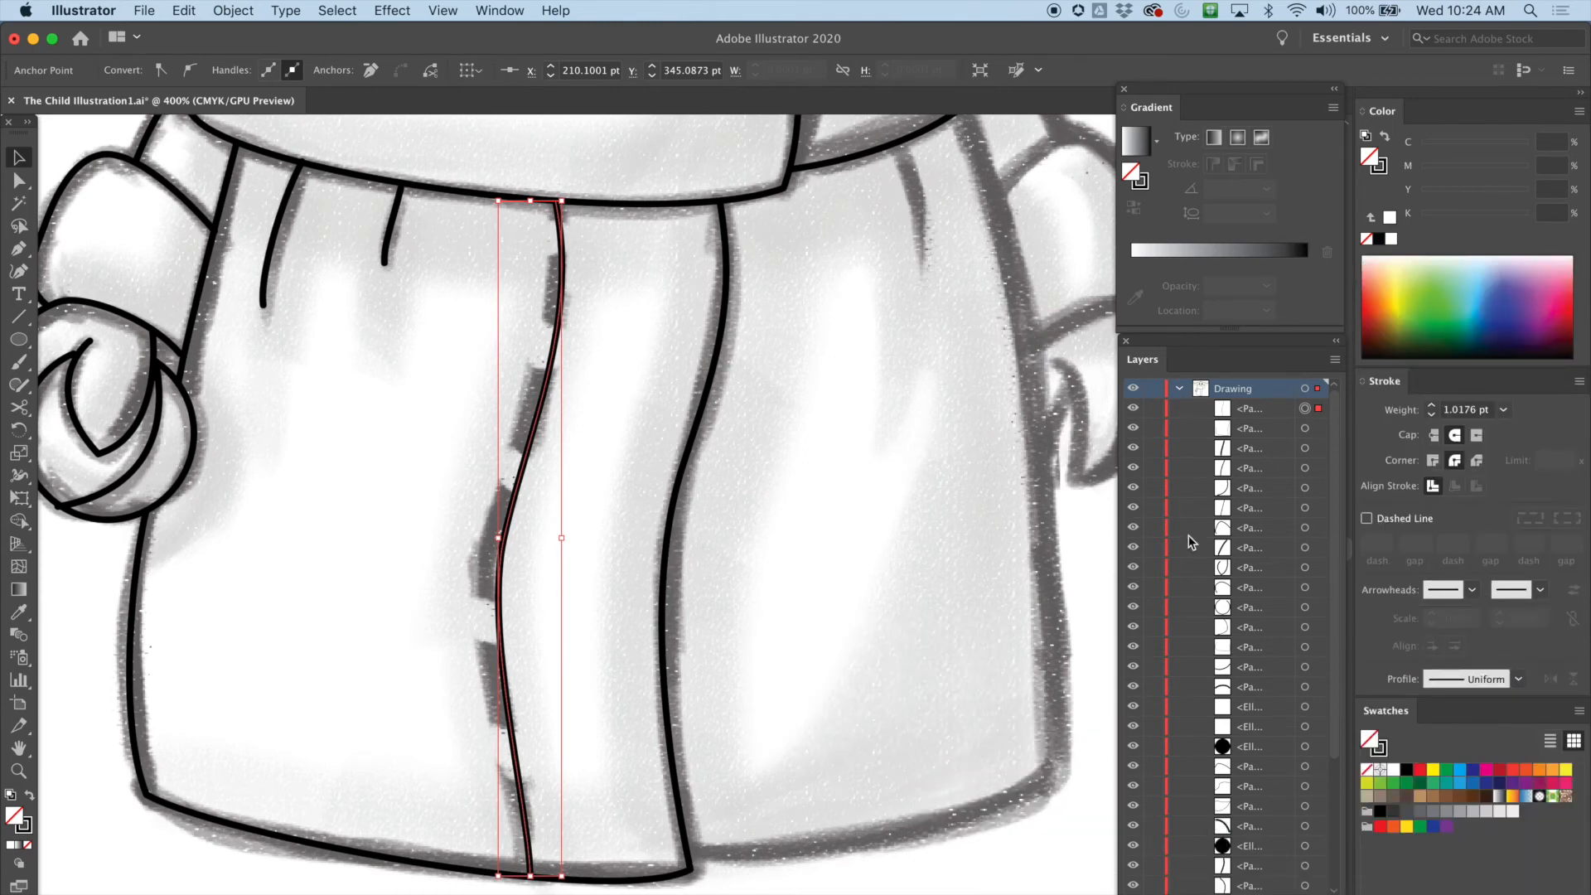
drag(1565, 375, 1565, 251)
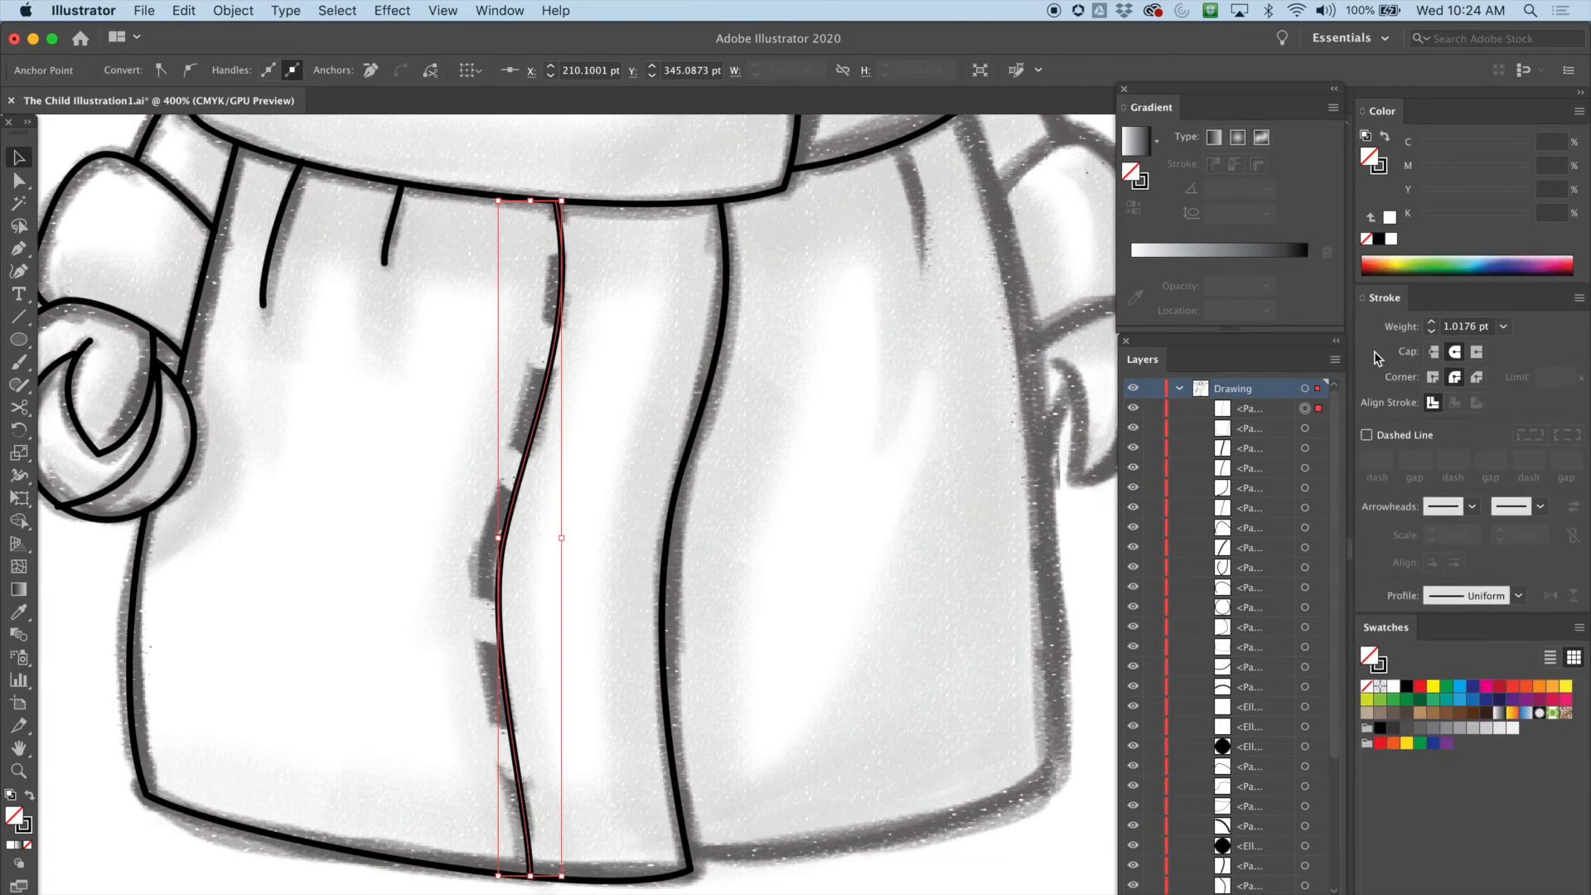
Turn the centre seam into a dashed line
click(1472, 507)
click(1539, 507)
click(1539, 509)
click(1367, 437)
click(1367, 437)
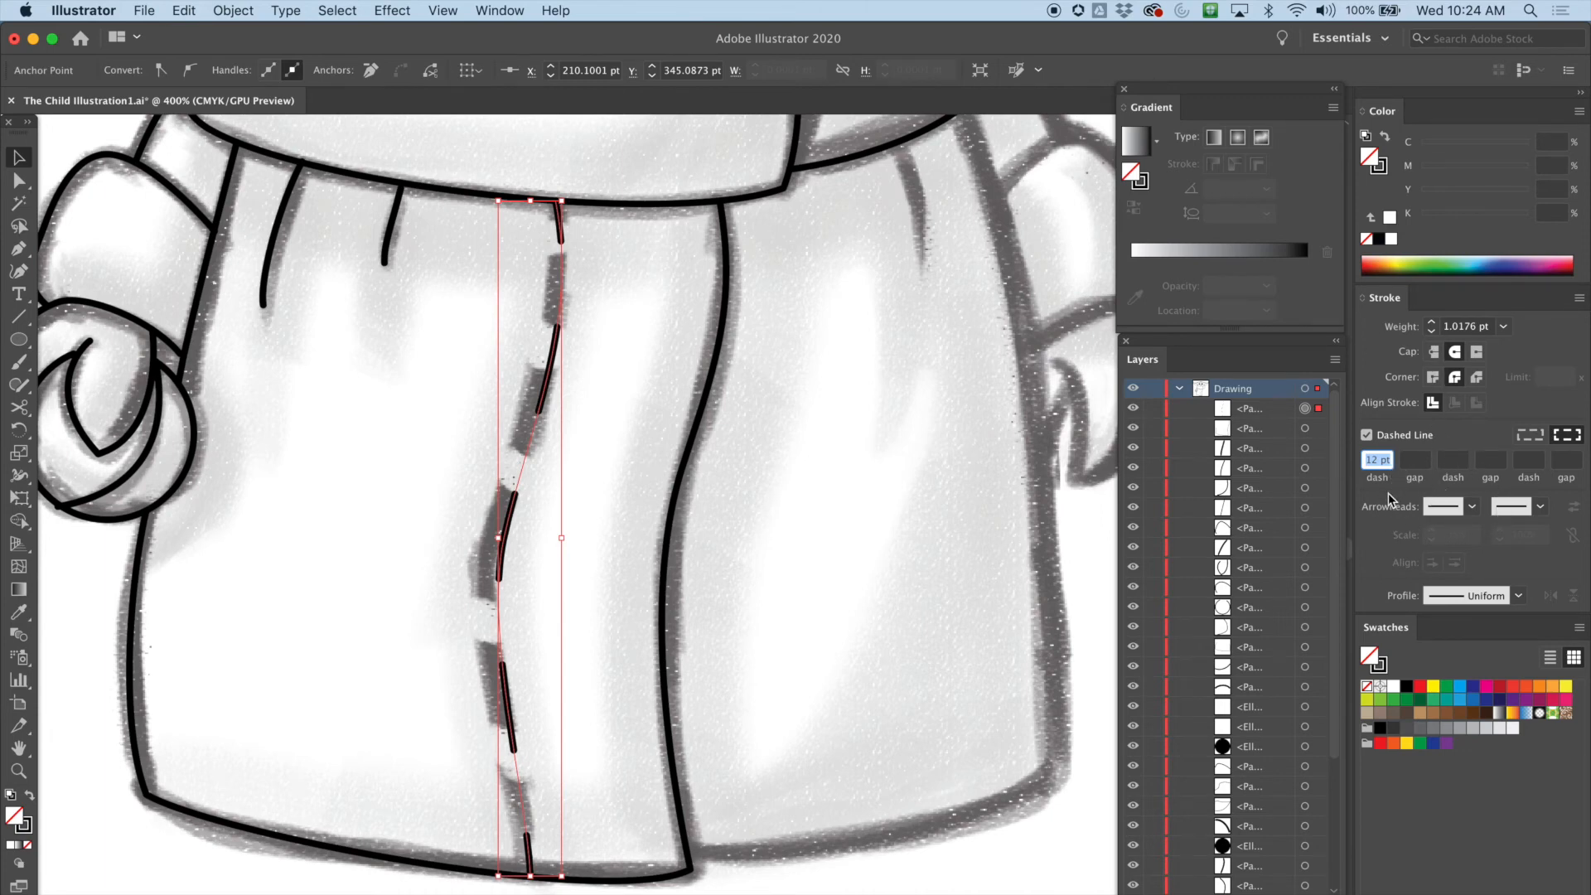
key(Return)
Hide and reshow the template layer to preview the dashed seam without the sketch
click(1180, 389)
click(1131, 410)
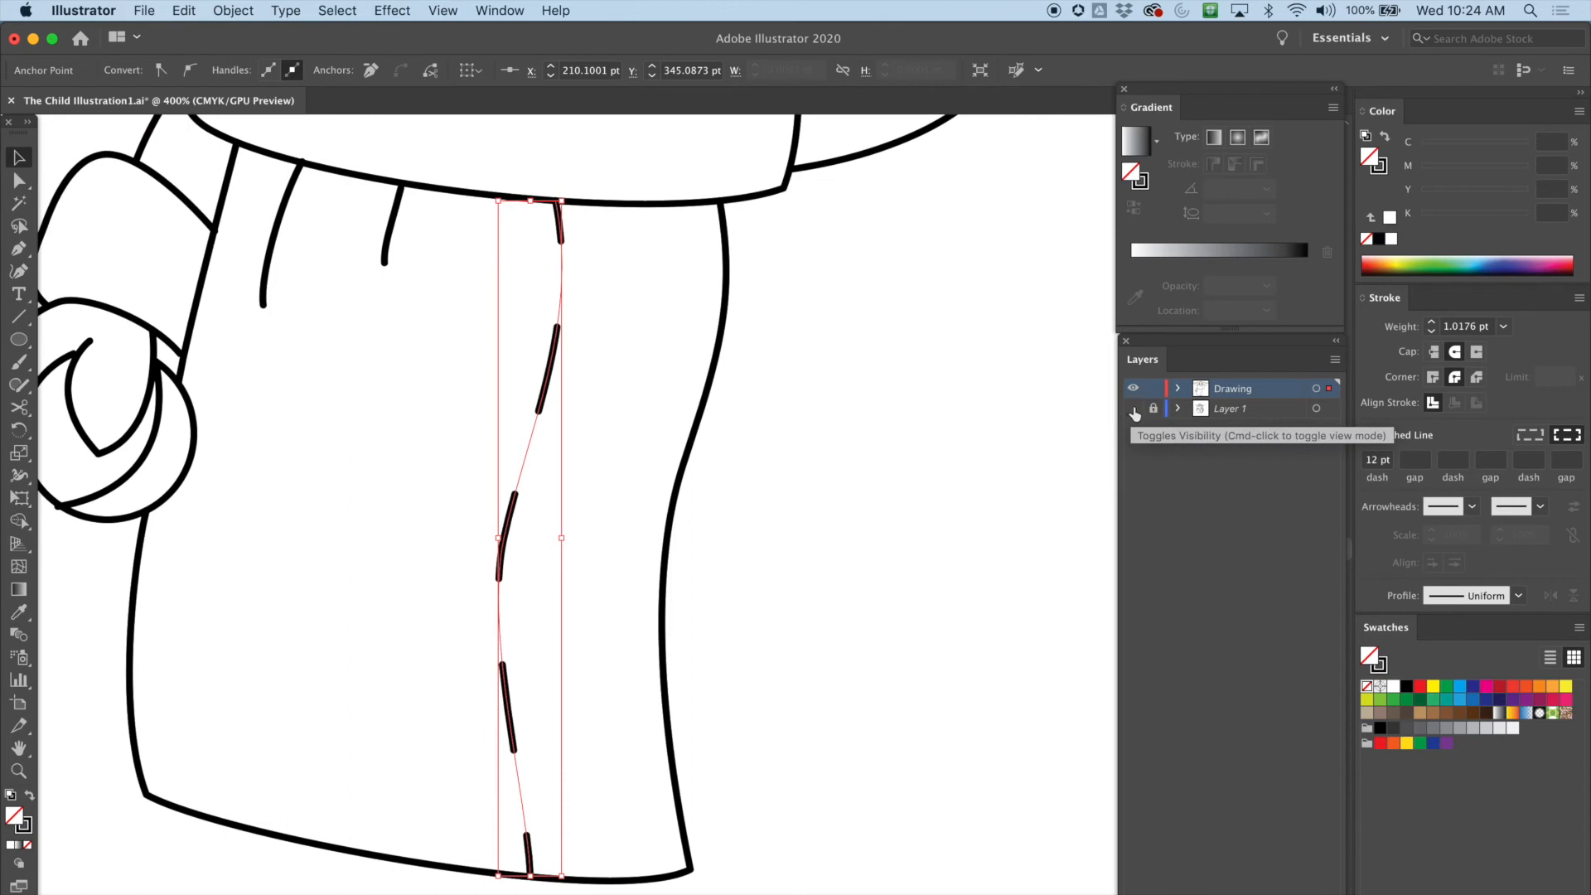
click(1132, 409)
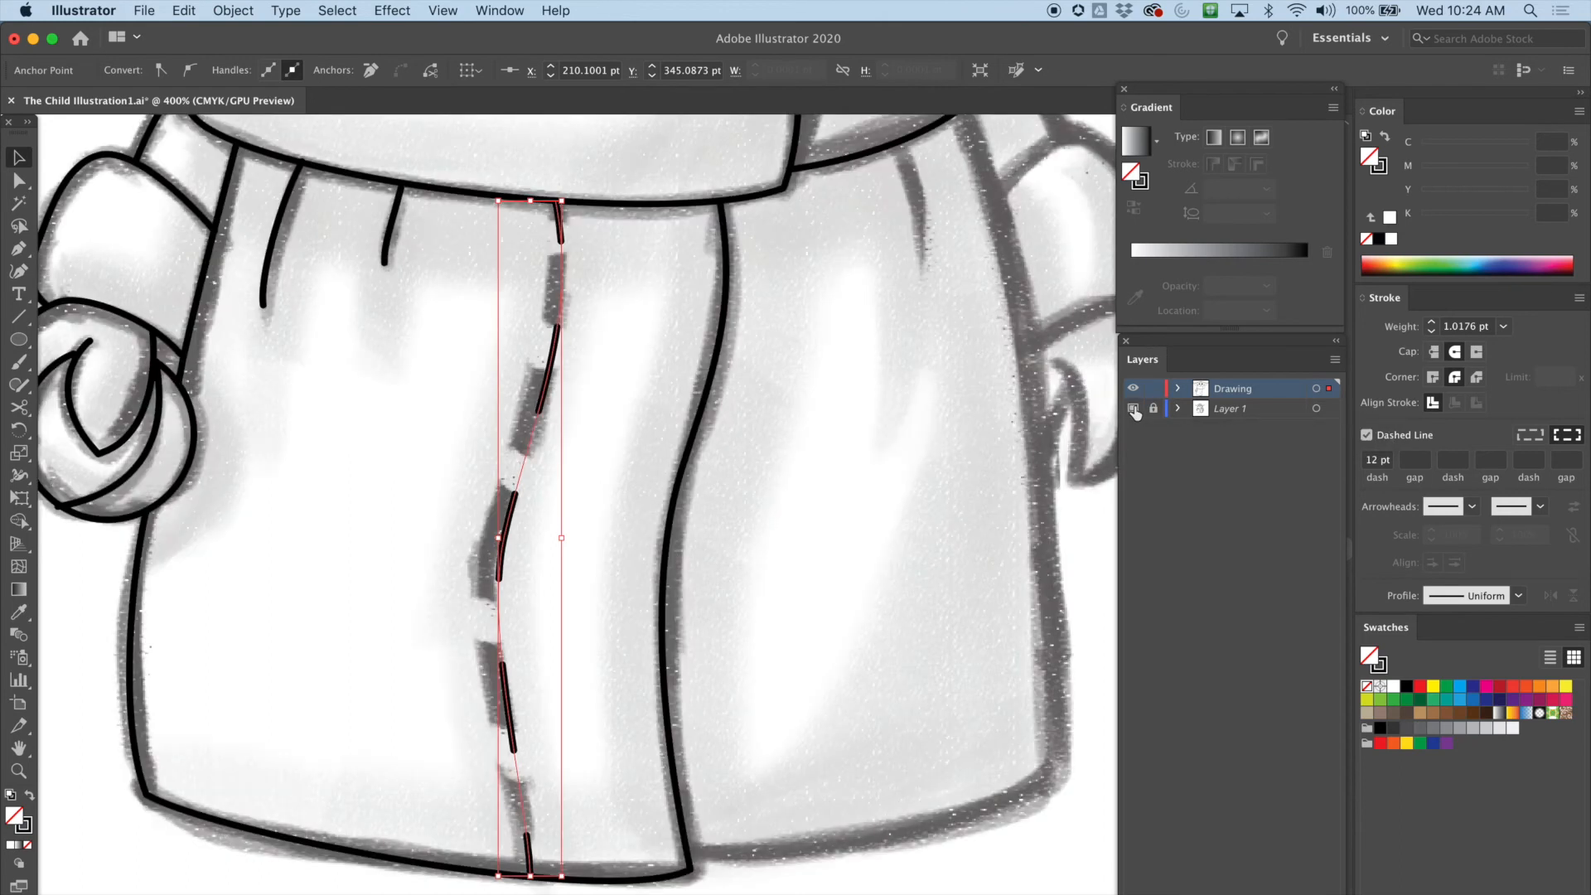
Set the seam's dash length to 12 pt and its gap to 8 pt
click(1377, 459)
text(1)
key(Tab)
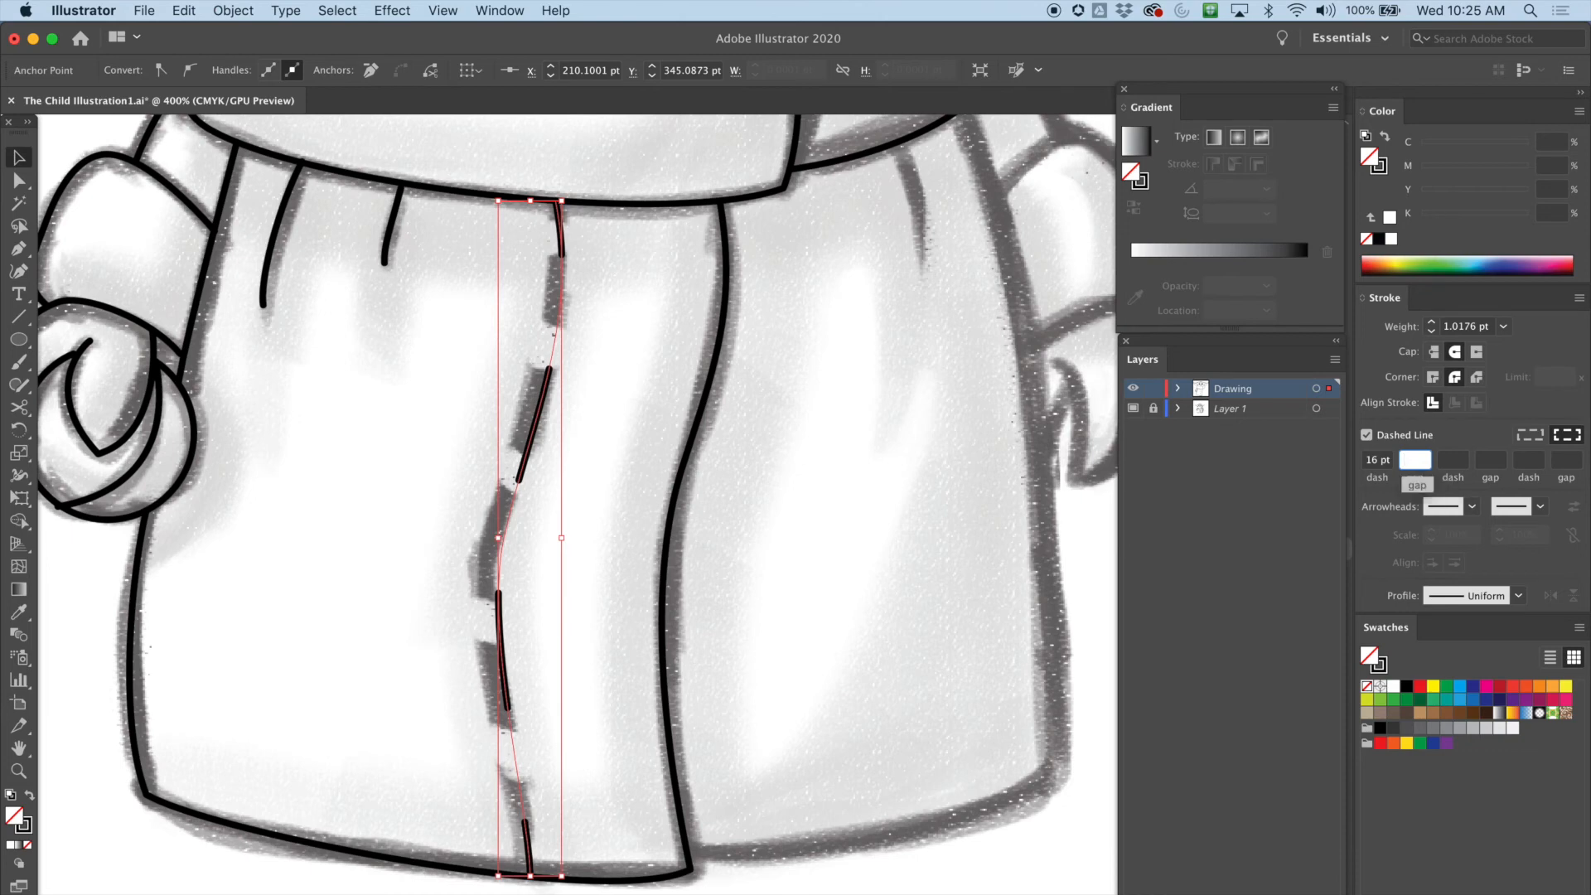
key(shift+Tab)
text(12)
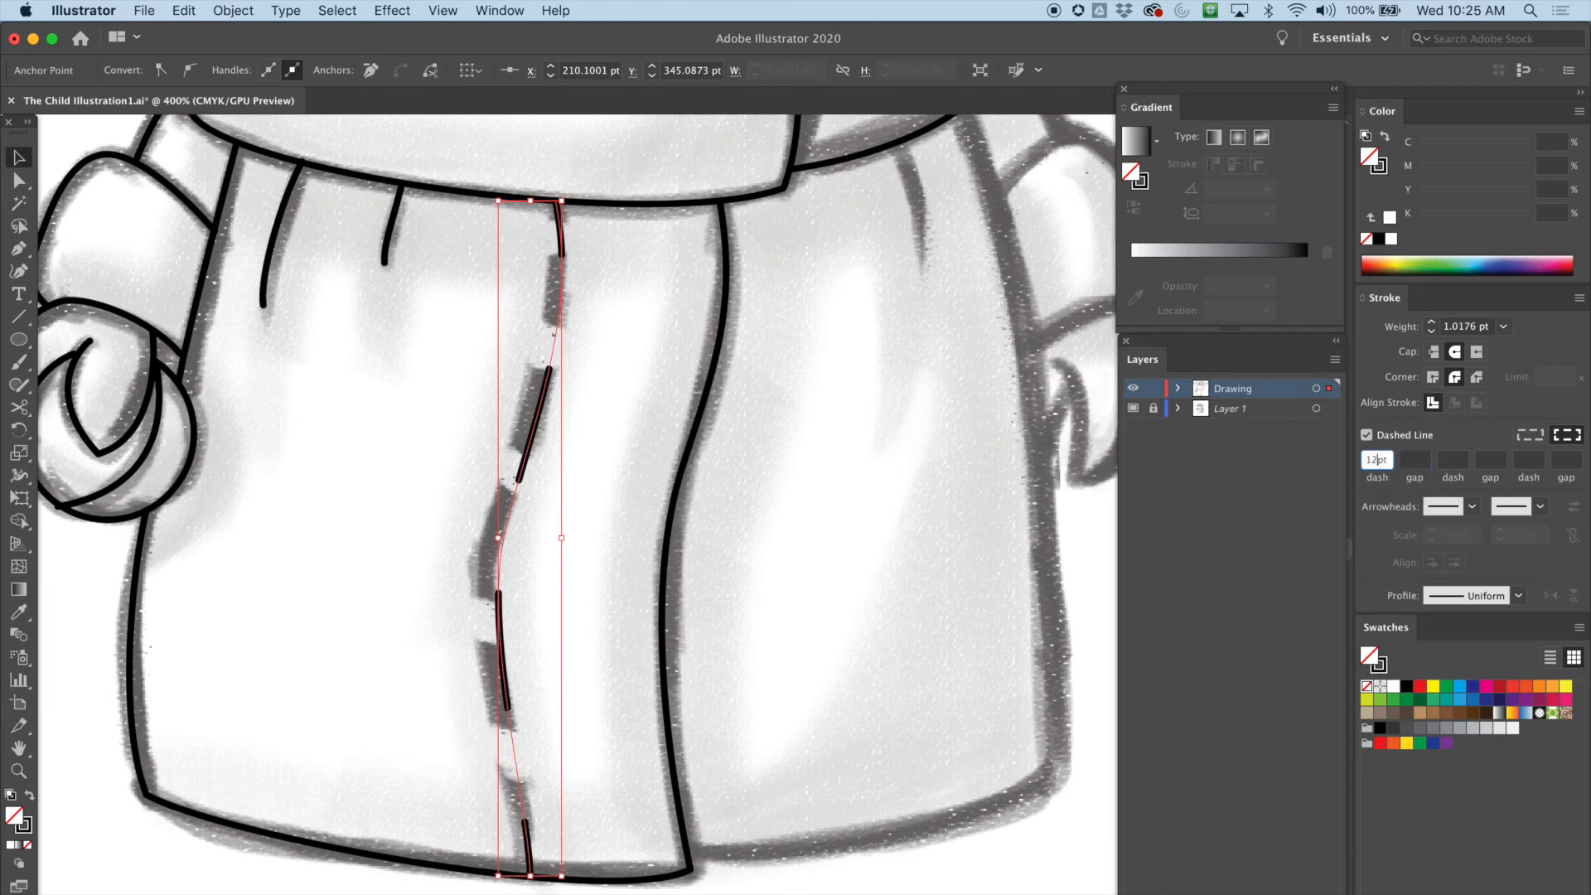
key(Tab)
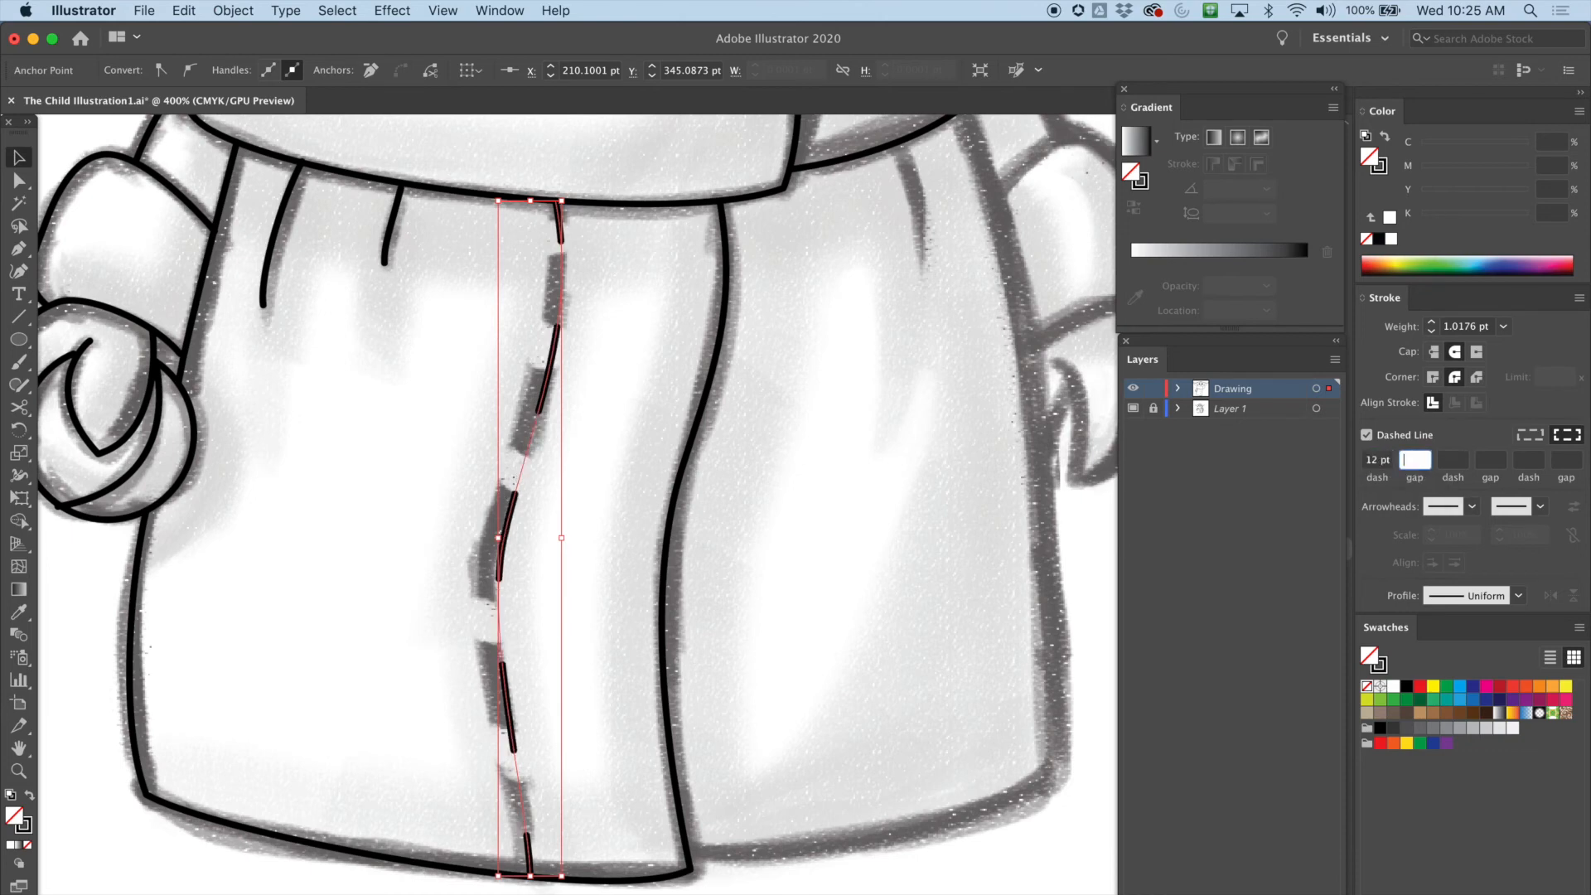
text(6)
key(Return)
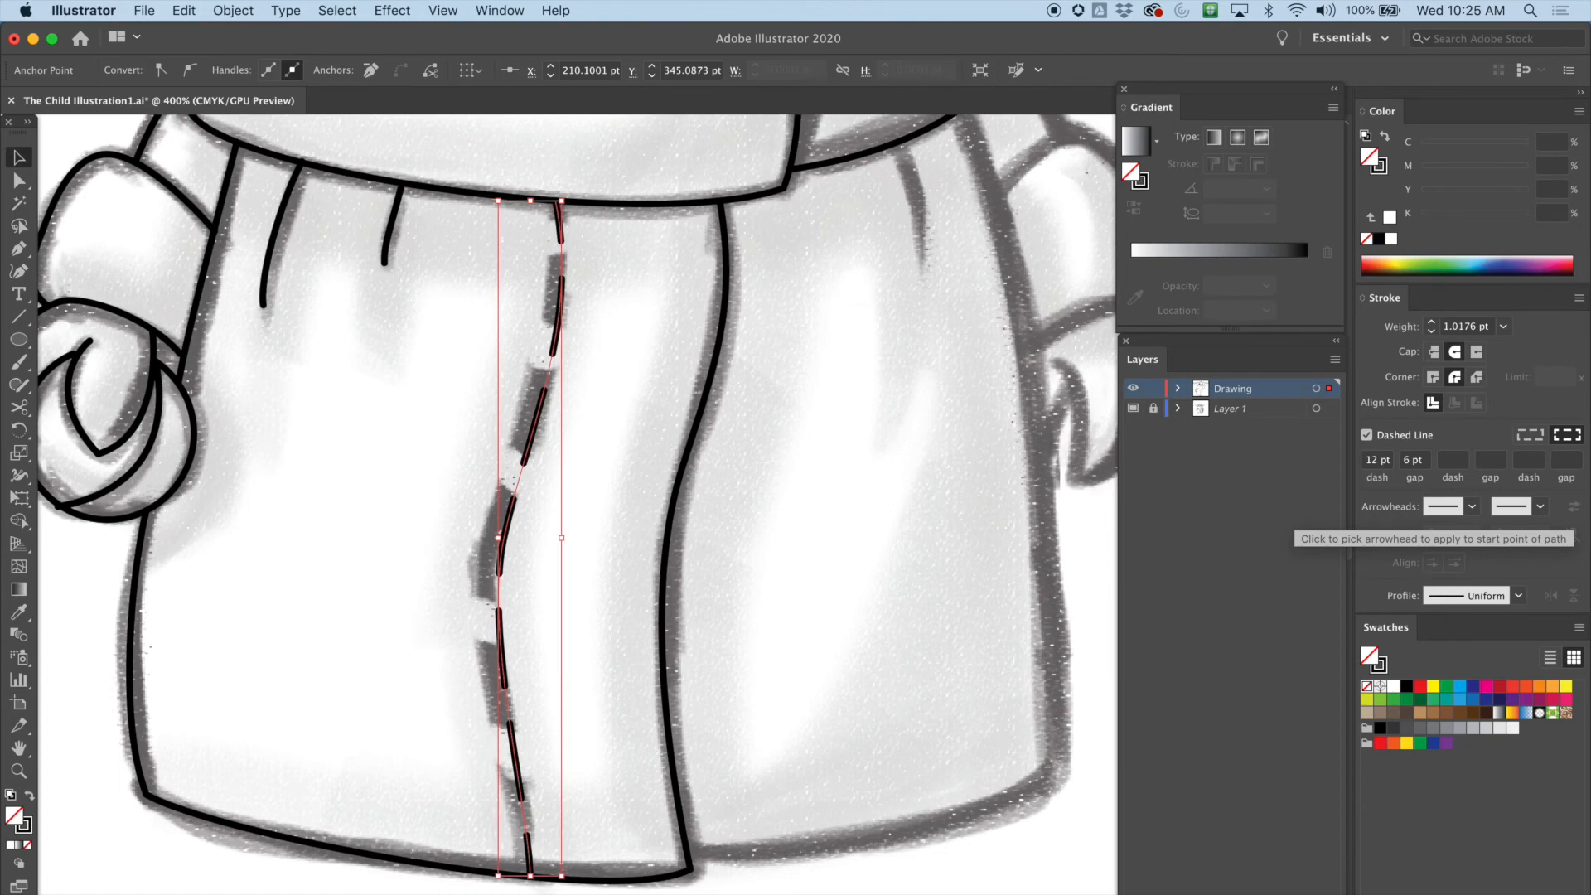
click(1422, 461)
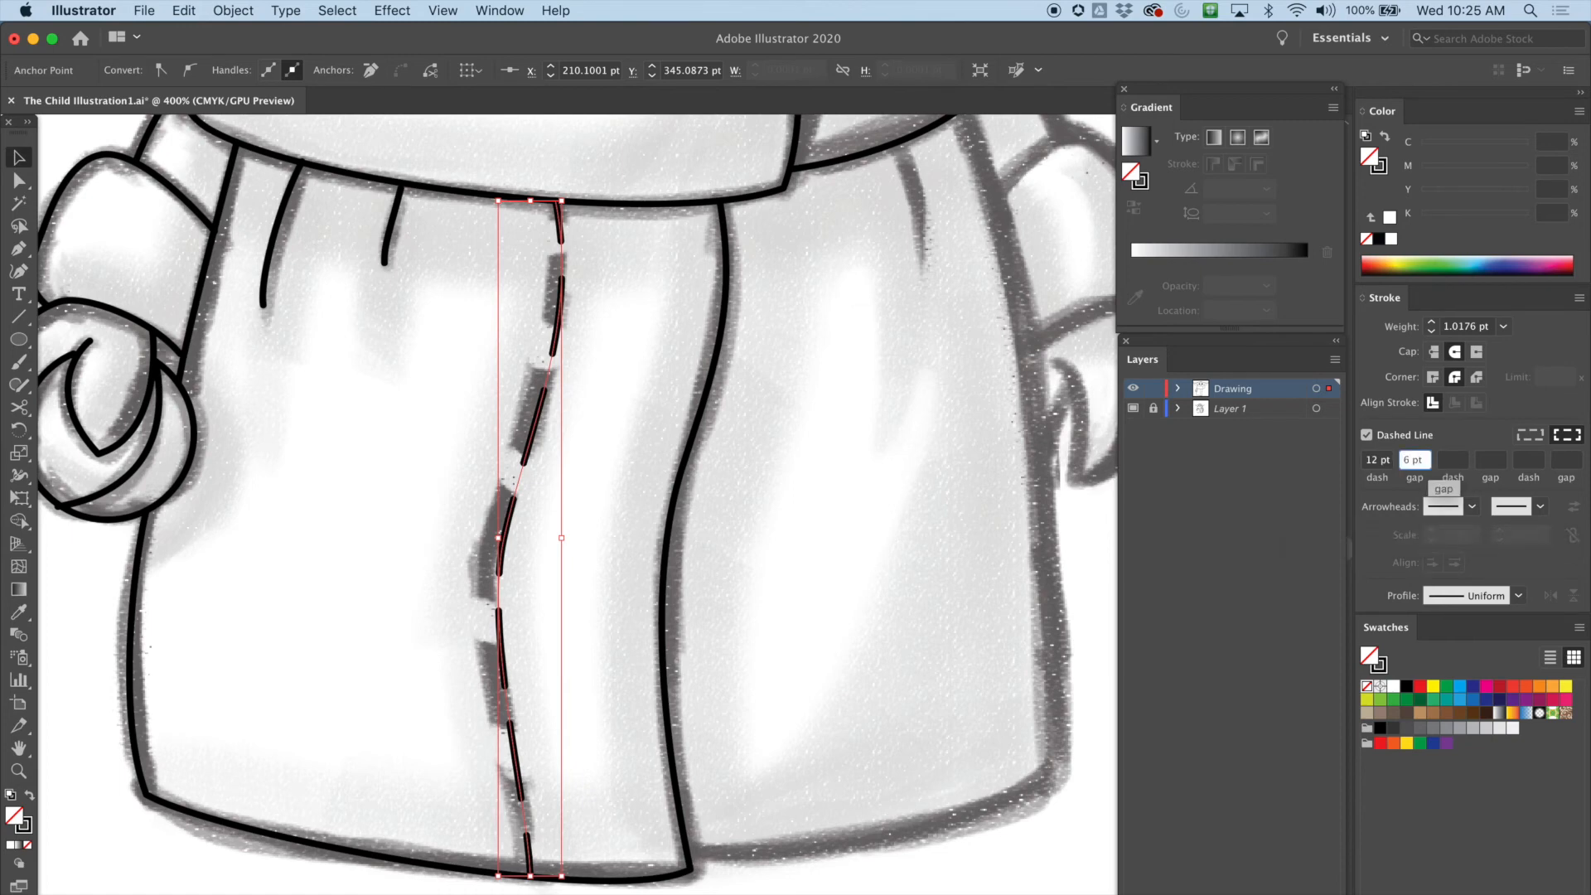
double_click(1406, 460)
text(8)
key(Return)
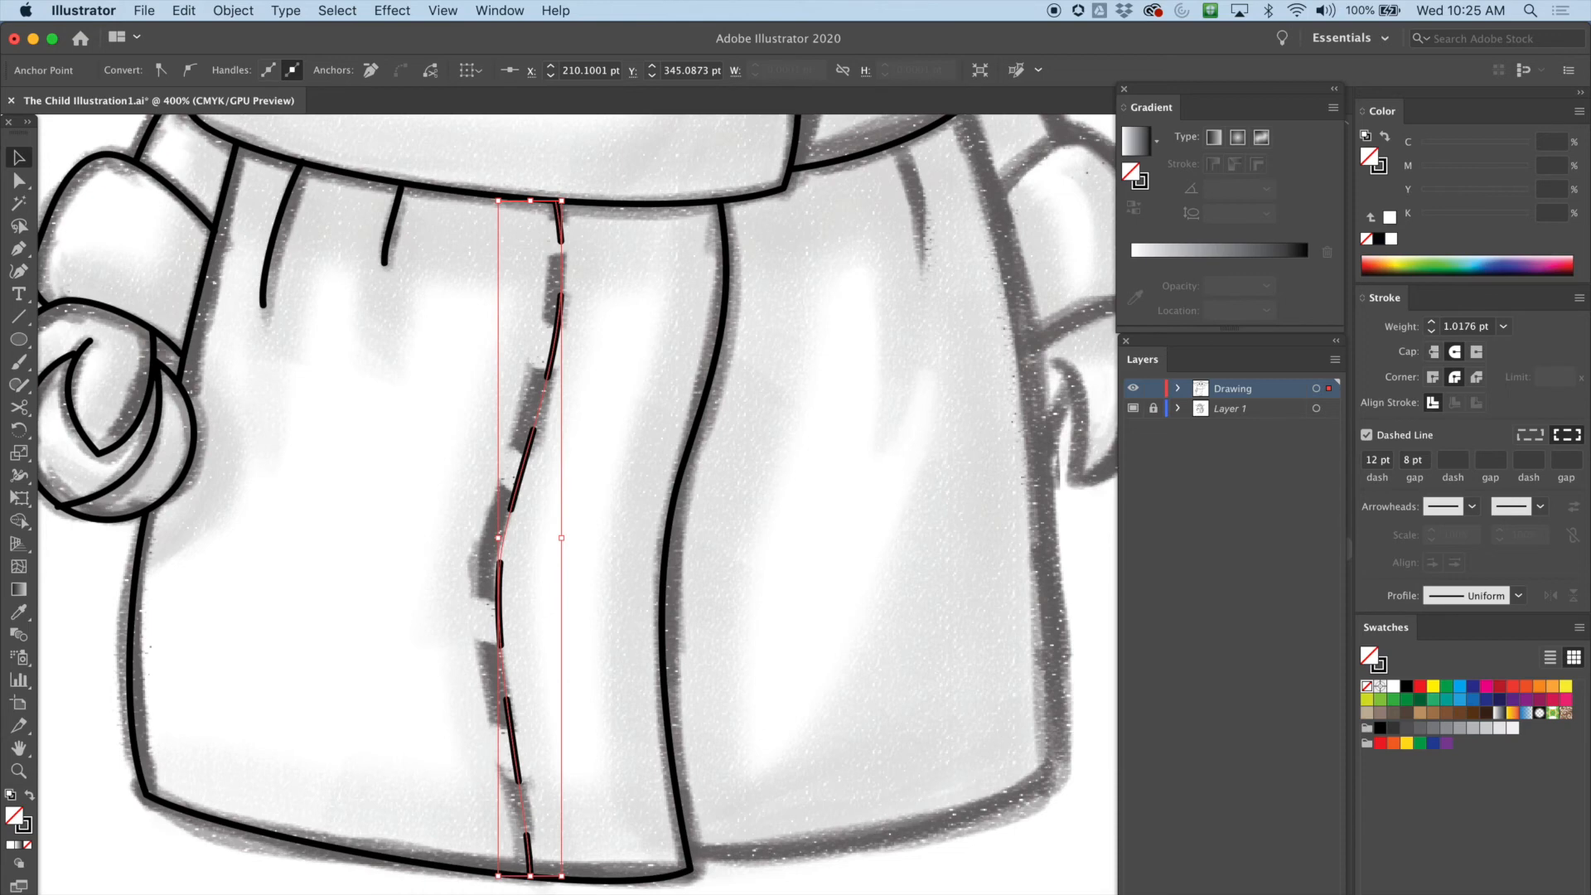
Set the dashed seam's stroke weight to 2 pt and deselect it
click(1431, 322)
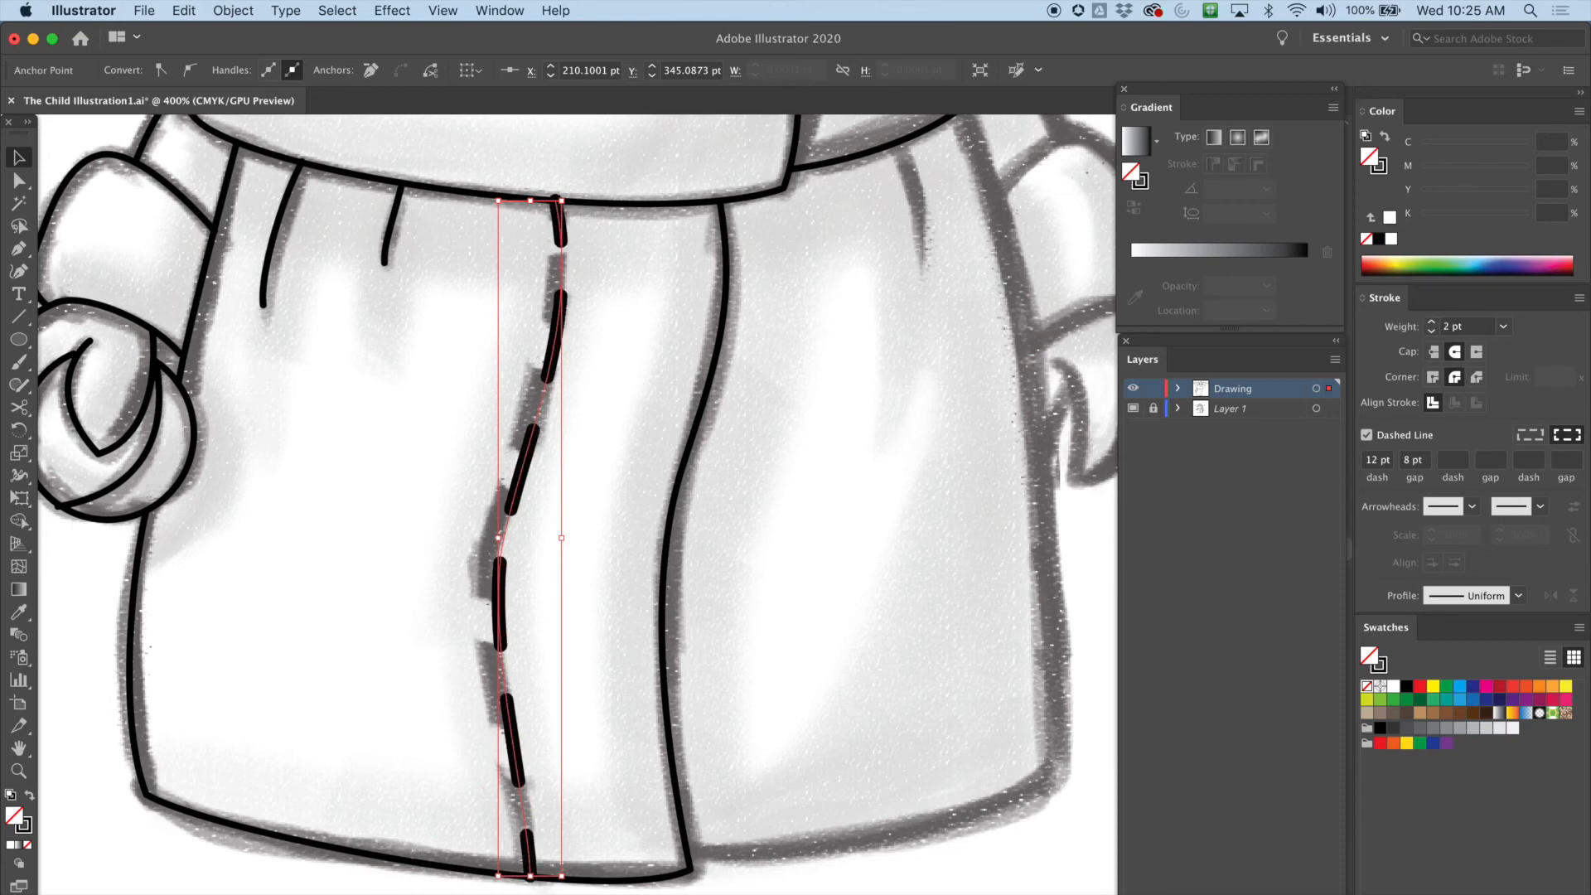
click(1430, 322)
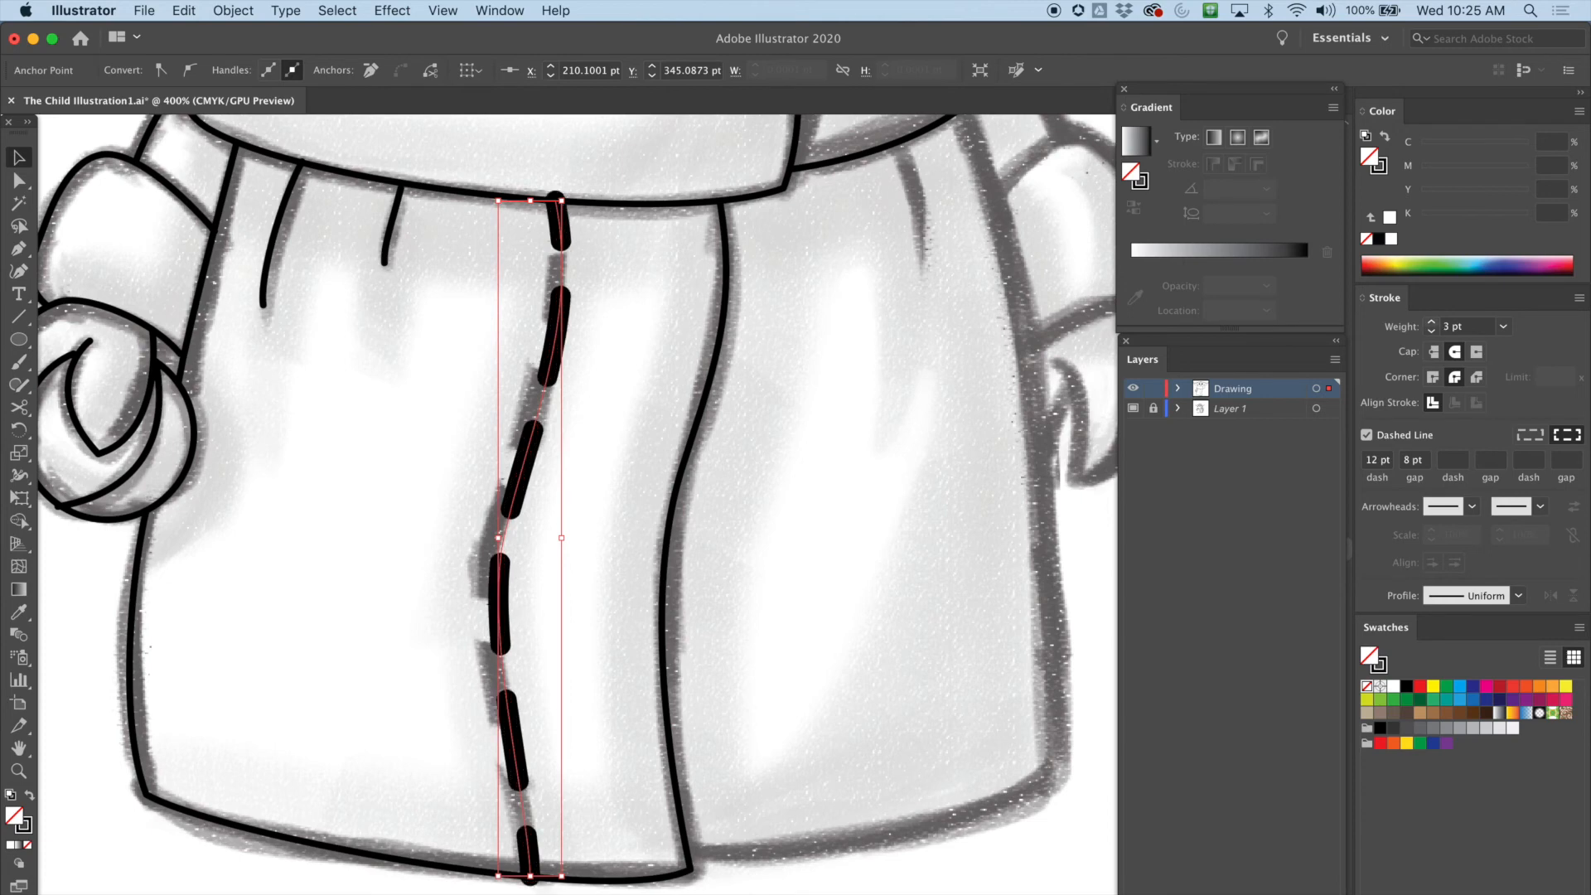
click(1431, 330)
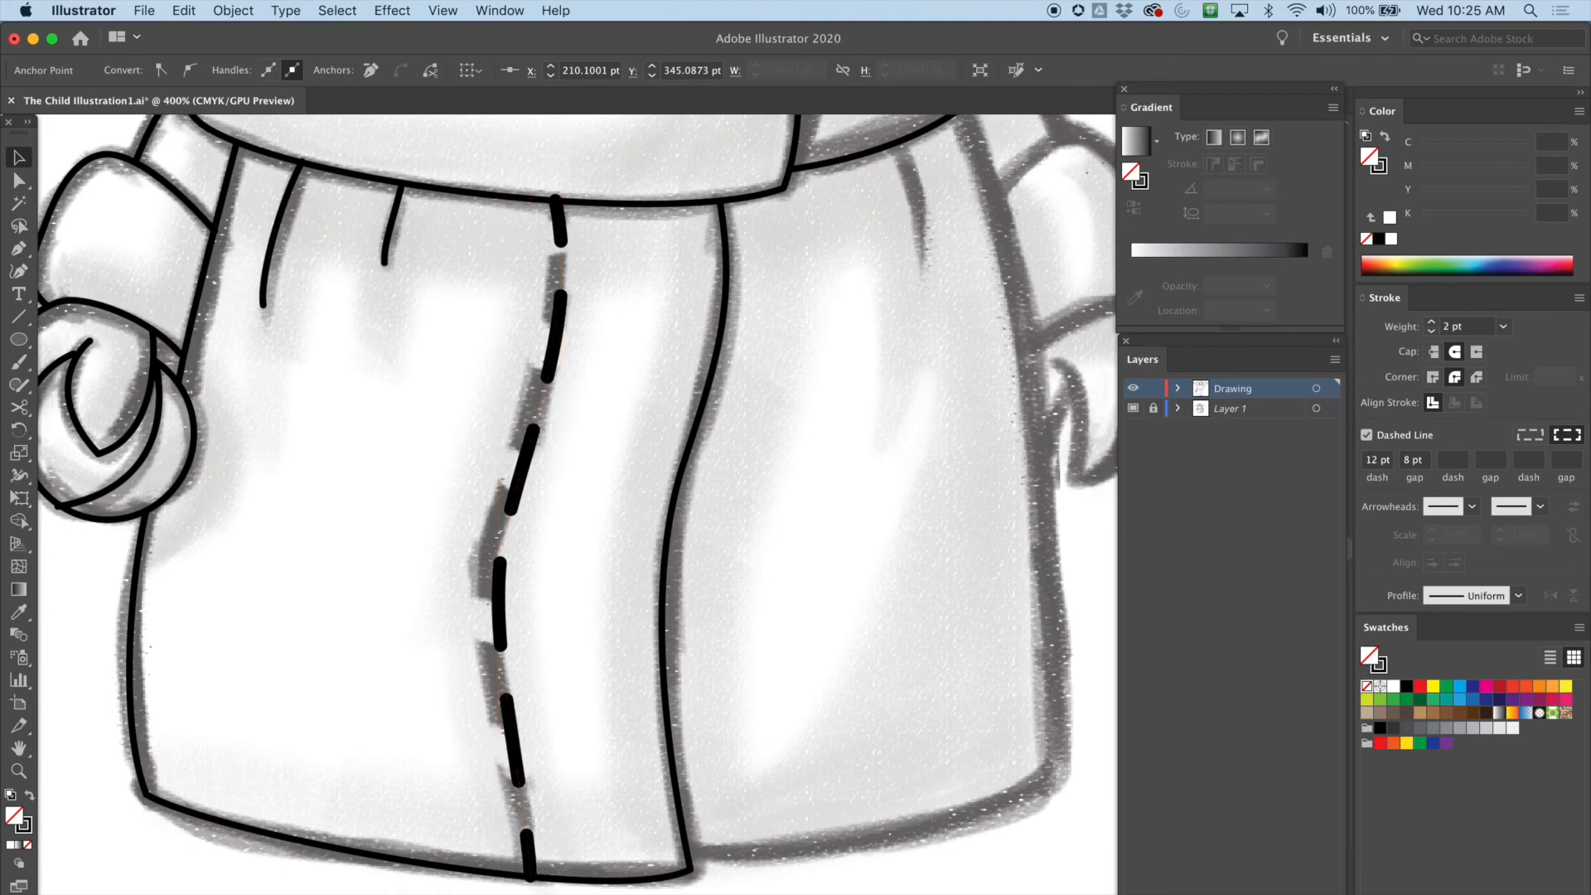
key(super+shift+a)
Draw a short fold line under the collar on the robe's right panel with the Pen tool, weight 1 pt
scroll(578, 505, right, 1)
scroll(578, 505, right, 5)
scroll(577, 505, up, 4)
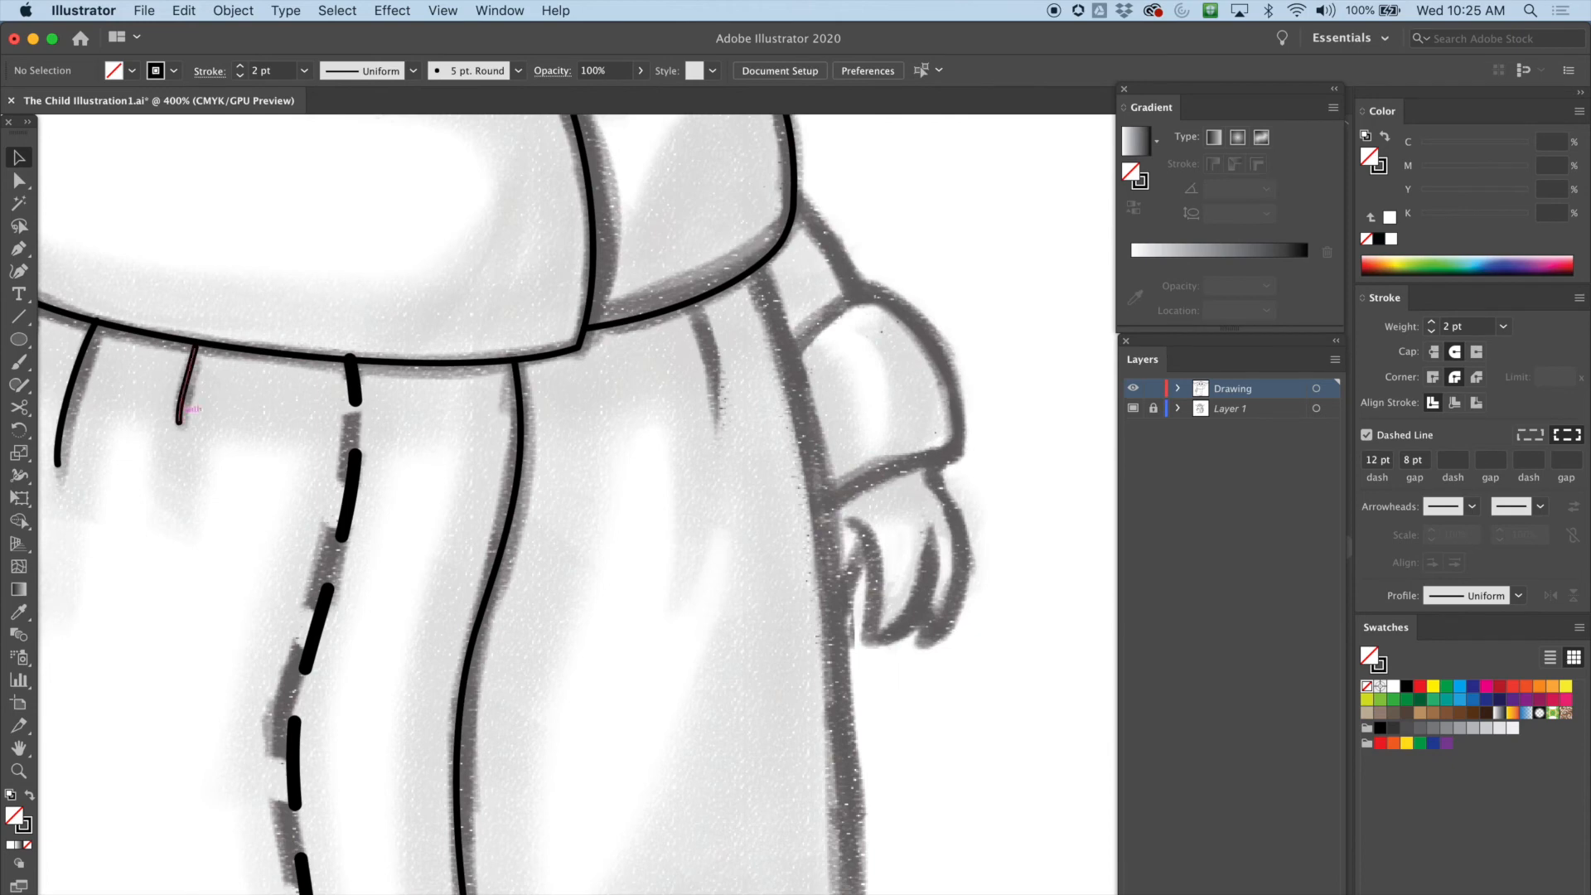
click(19, 249)
drag(692, 301, 702, 326)
drag(716, 414, 710, 454)
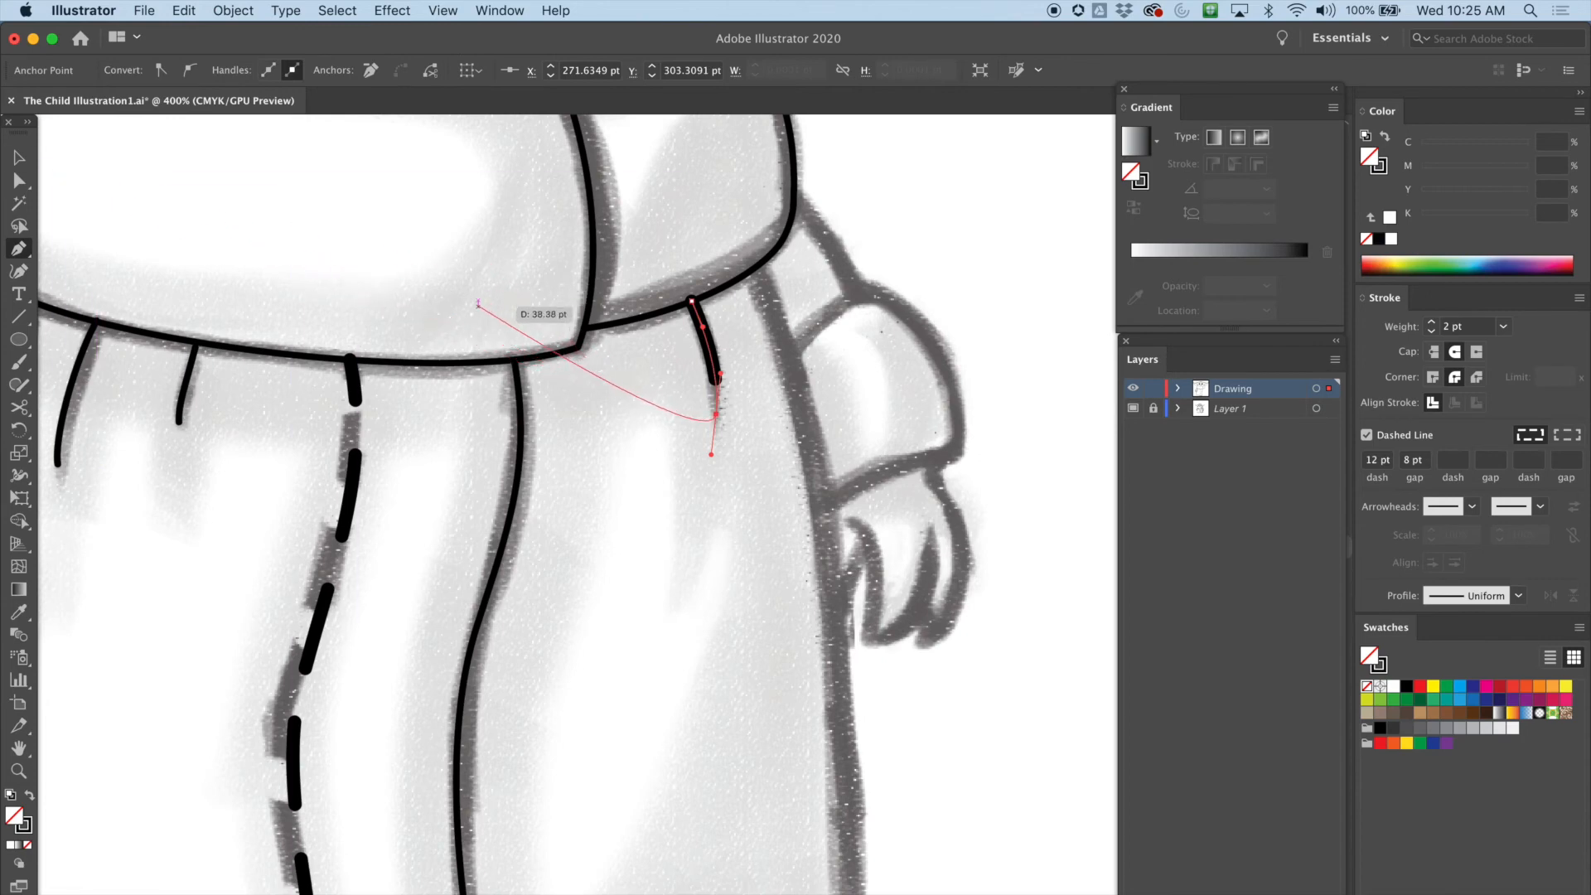
click(19, 157)
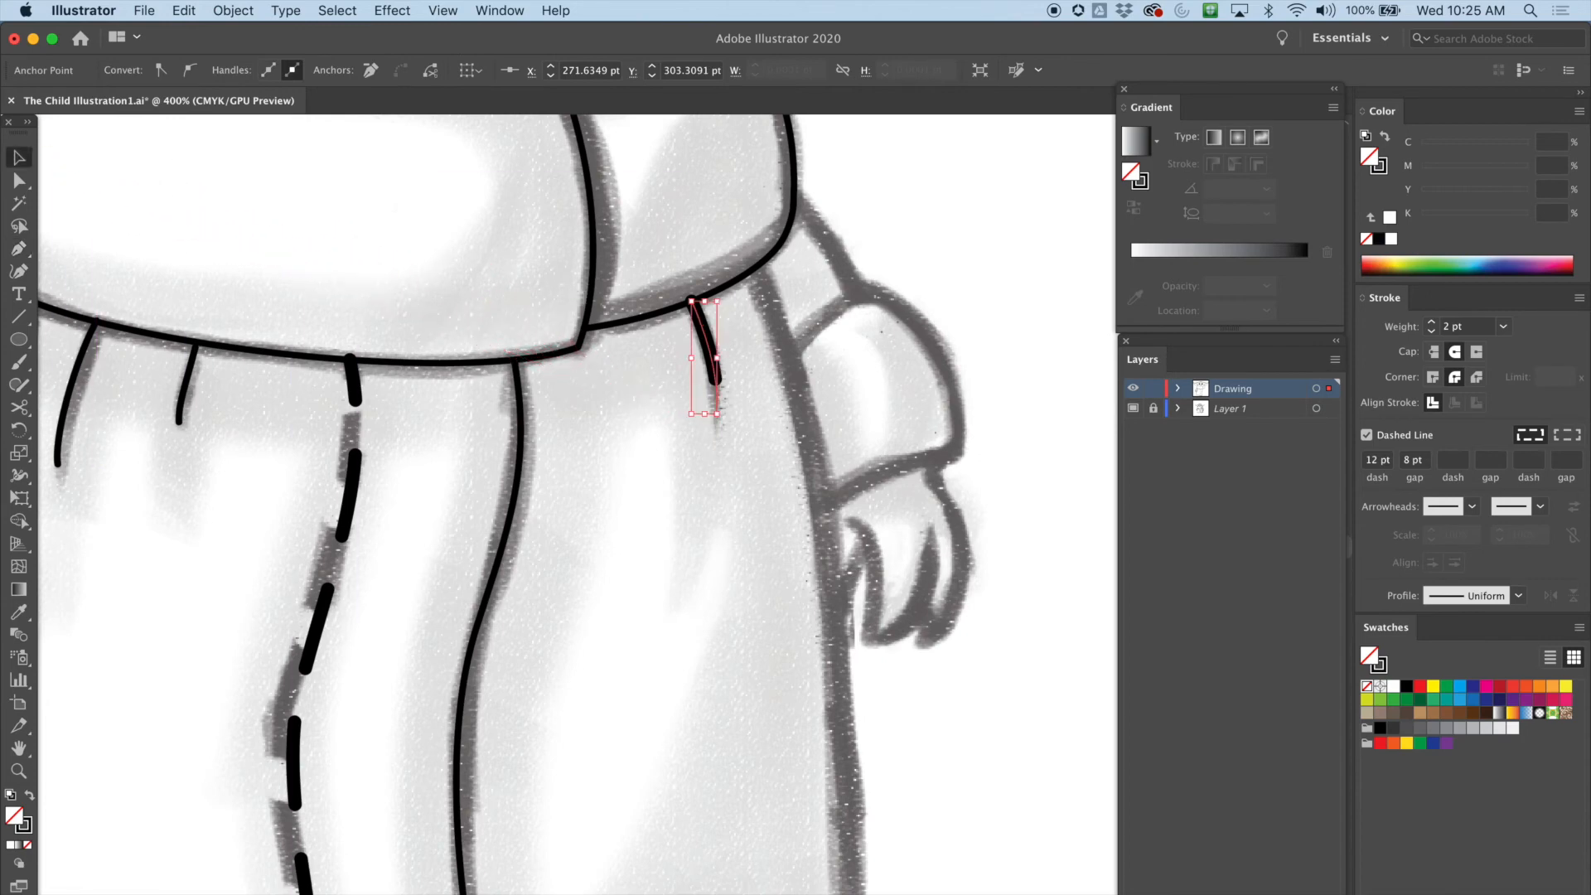
click(1431, 331)
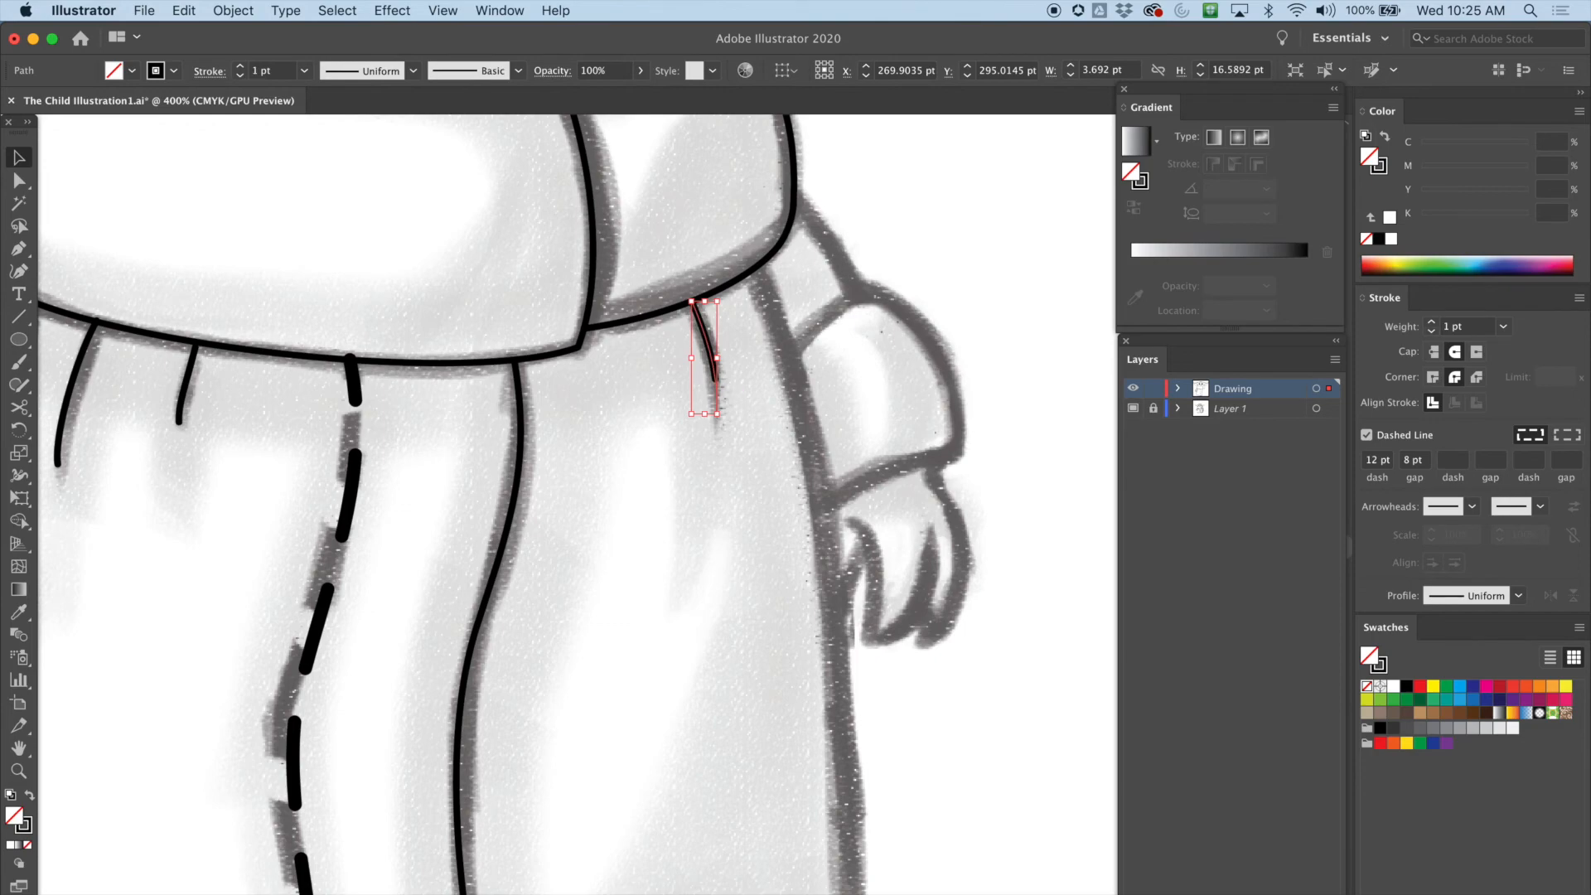
Pan around the robe to compare the traced lines with the sketch
click(18, 180)
scroll(577, 503, up, 5)
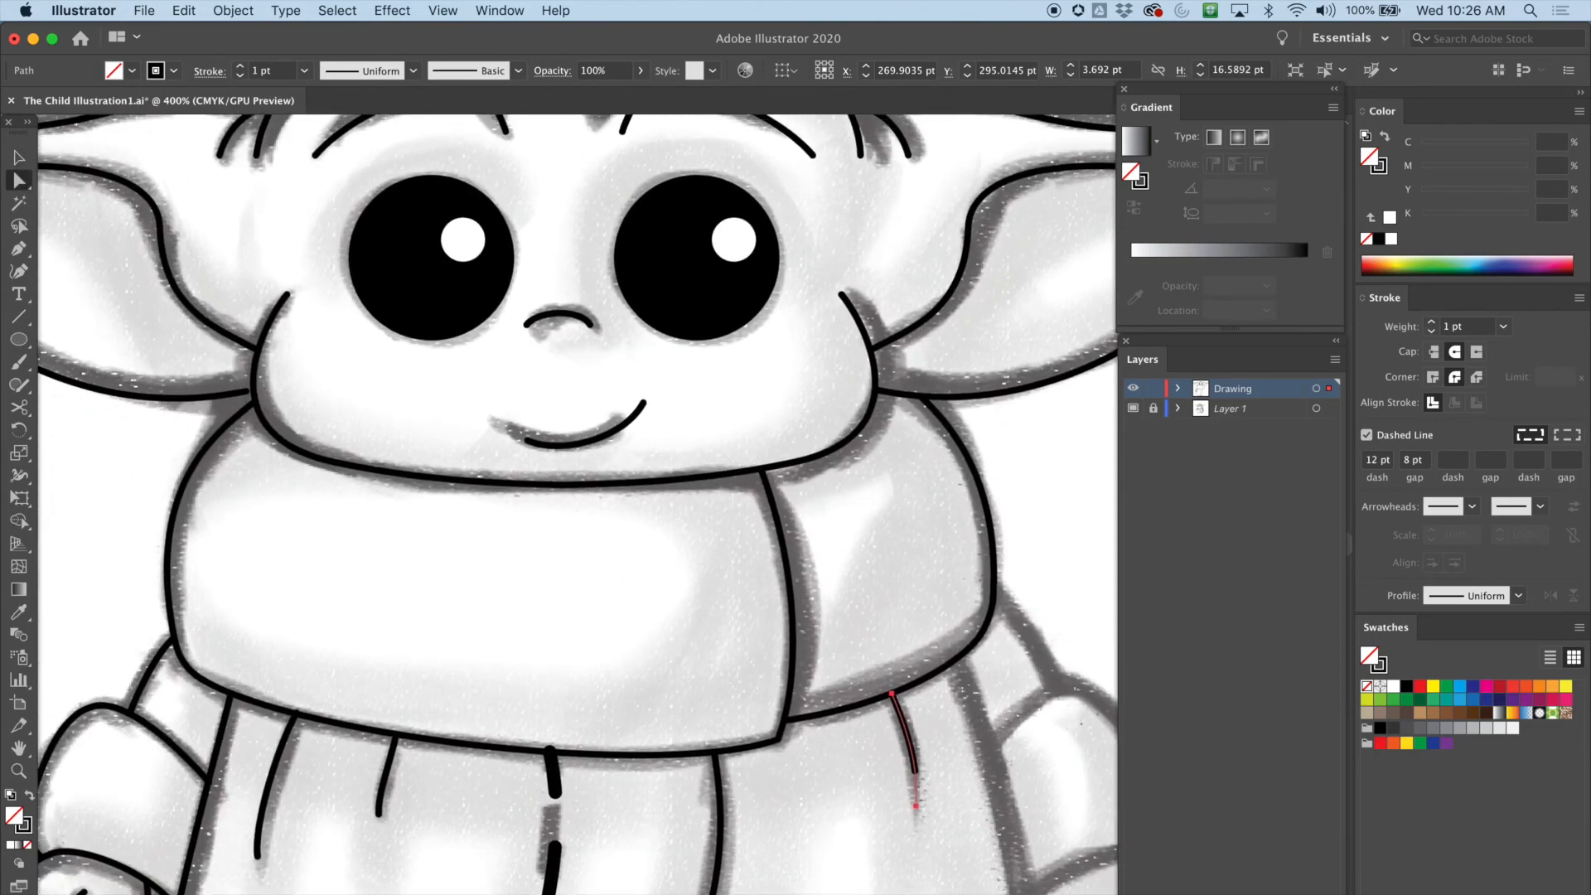
scroll(578, 504, down, 8)
scroll(577, 504, up, 7)
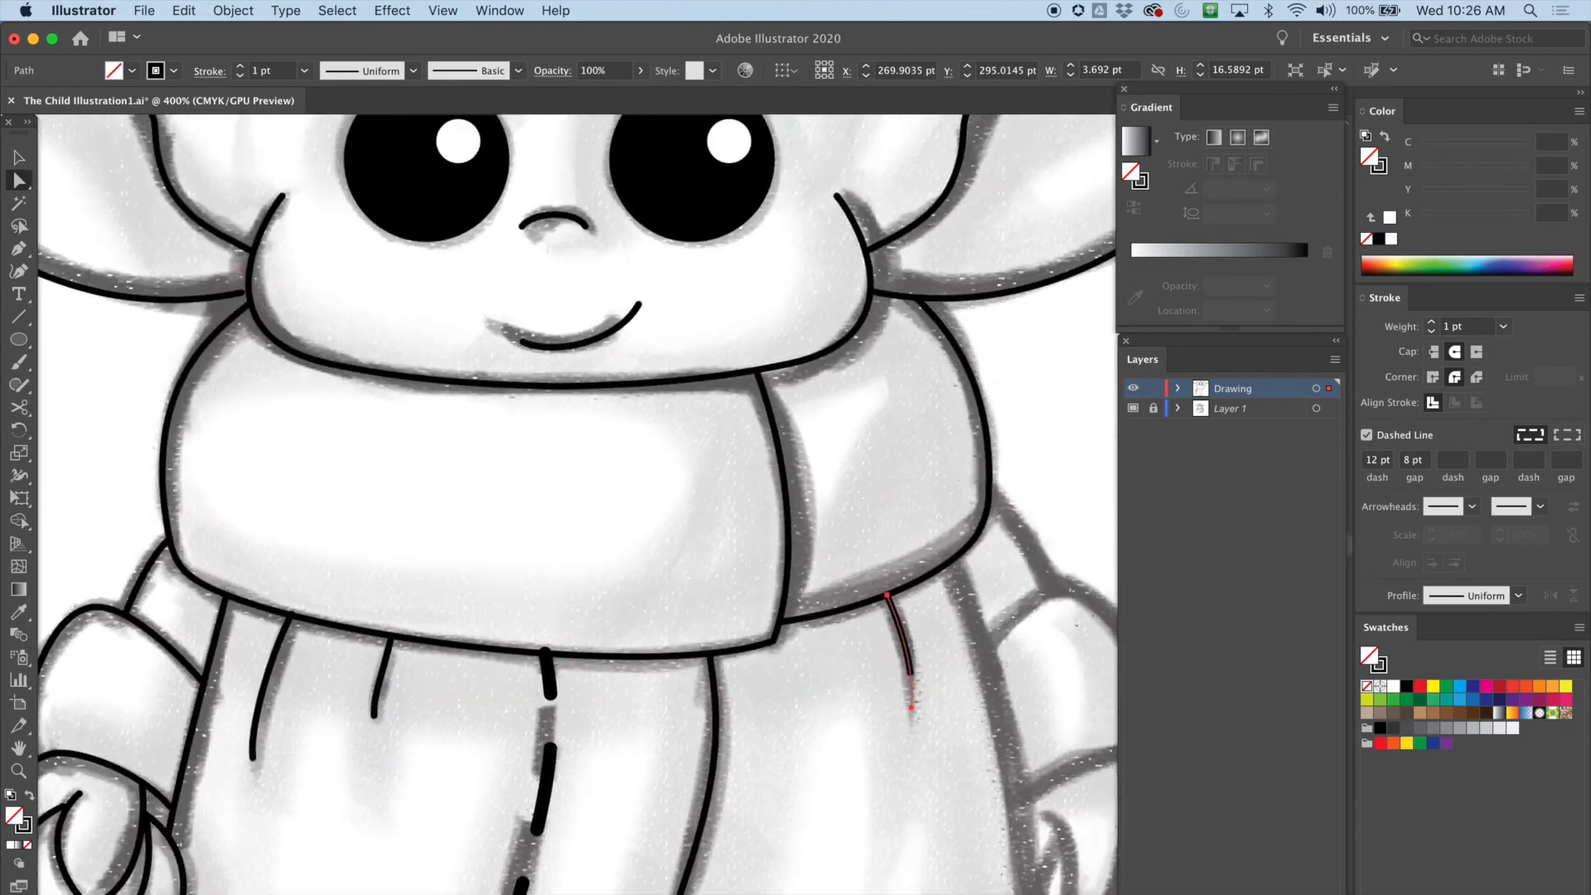
scroll(578, 504, up, 3)
scroll(578, 504, down, 4)
scroll(578, 504, down, 8)
scroll(577, 504, up, 3)
scroll(577, 503, down, 4)
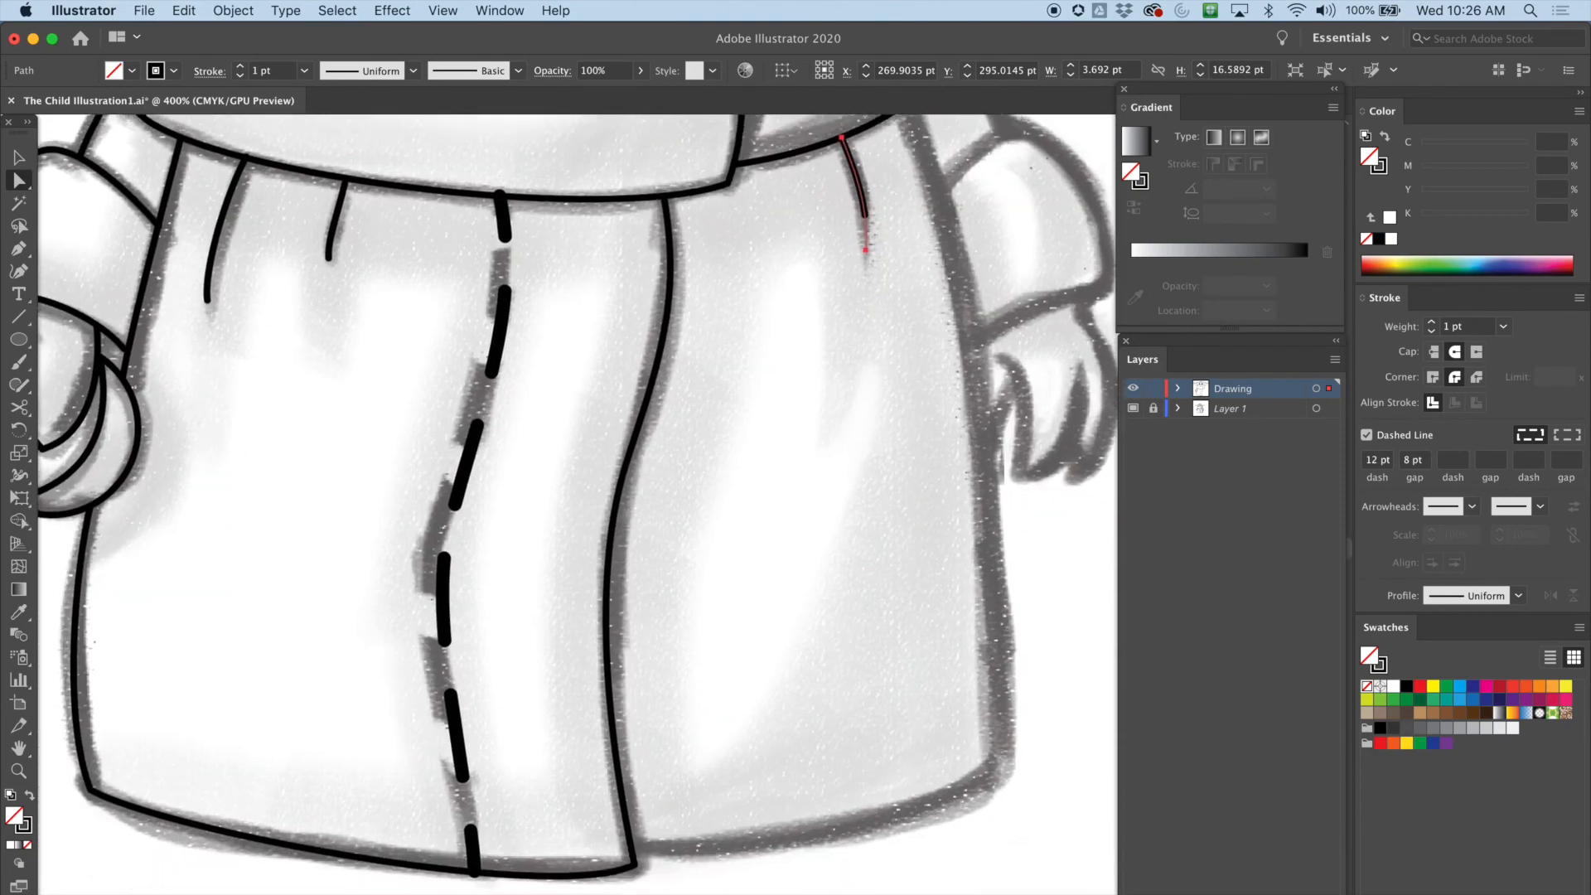
scroll(578, 504, up, 5)
scroll(578, 504, left, 4)
scroll(577, 504, down, 4)
scroll(578, 504, right, 7)
scroll(578, 503, up, 6)
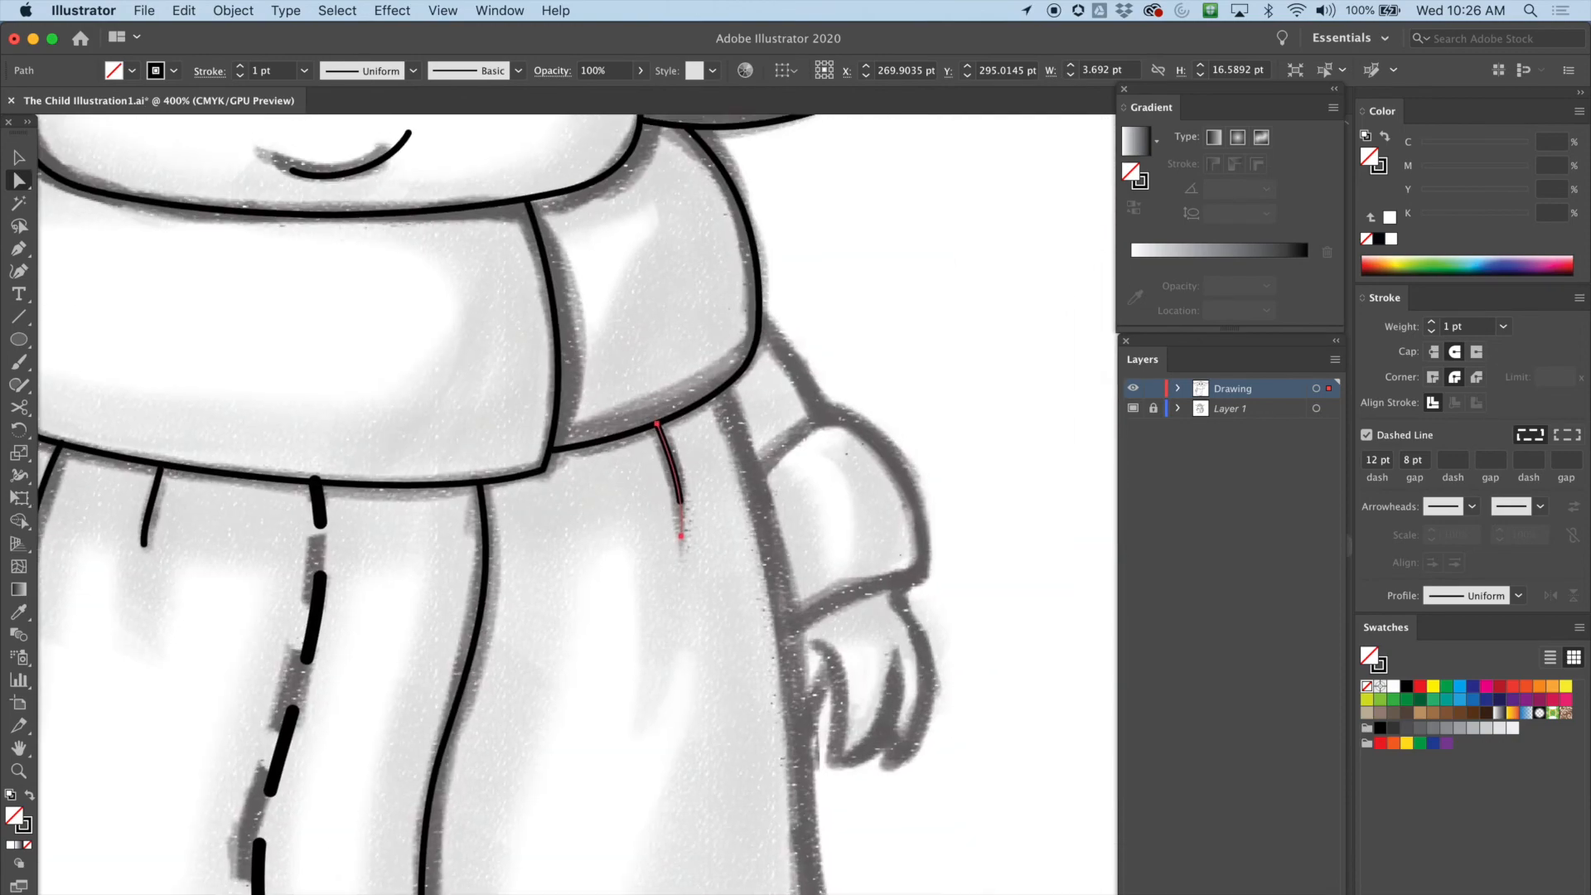
scroll(577, 504, up, 6)
scroll(577, 503, down, 6)
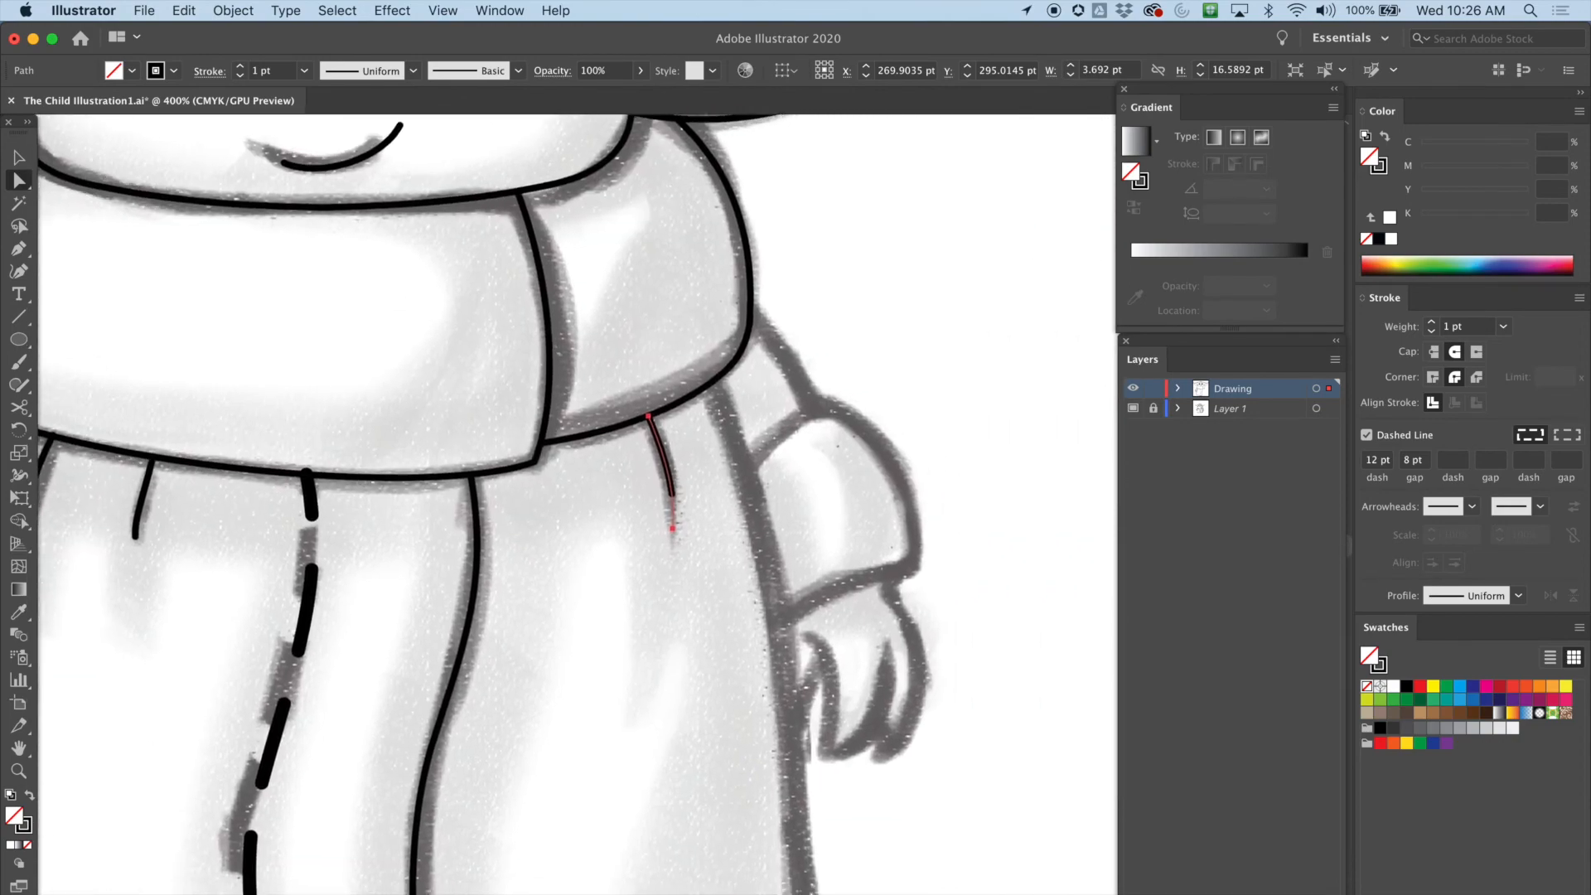
scroll(578, 503, down, 7)
scroll(578, 504, left, 4)
Trace the robe's right outline with the Pen tool from under the sleeve down and along the hem to the centre seam, undashed
key(p)
scroll(578, 504, up, 6)
scroll(577, 503, right, 3)
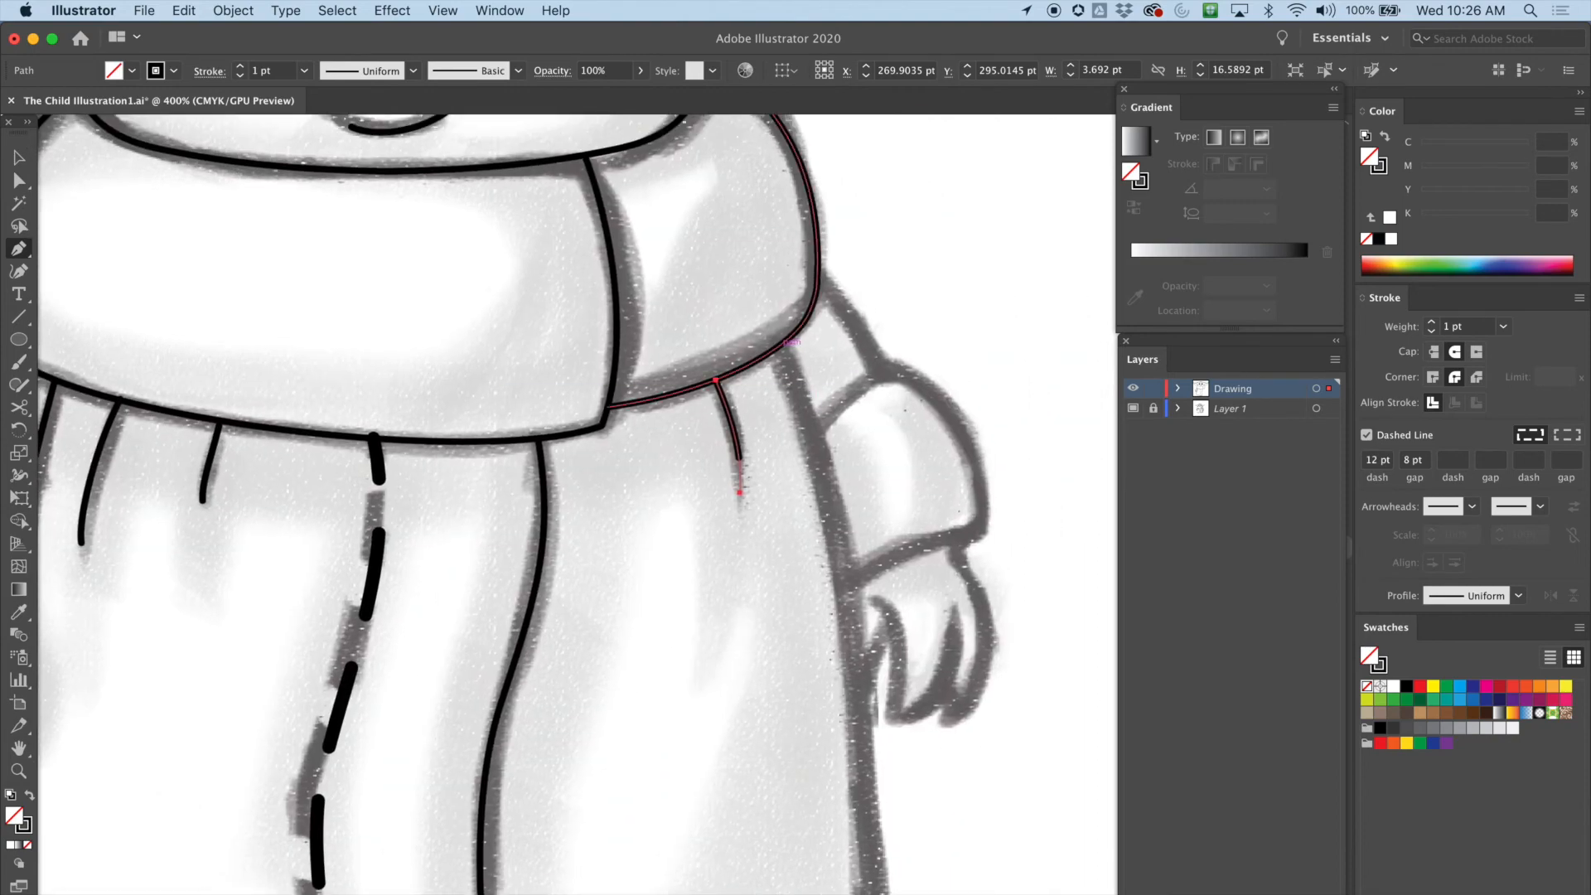
scroll(578, 504, down, 5)
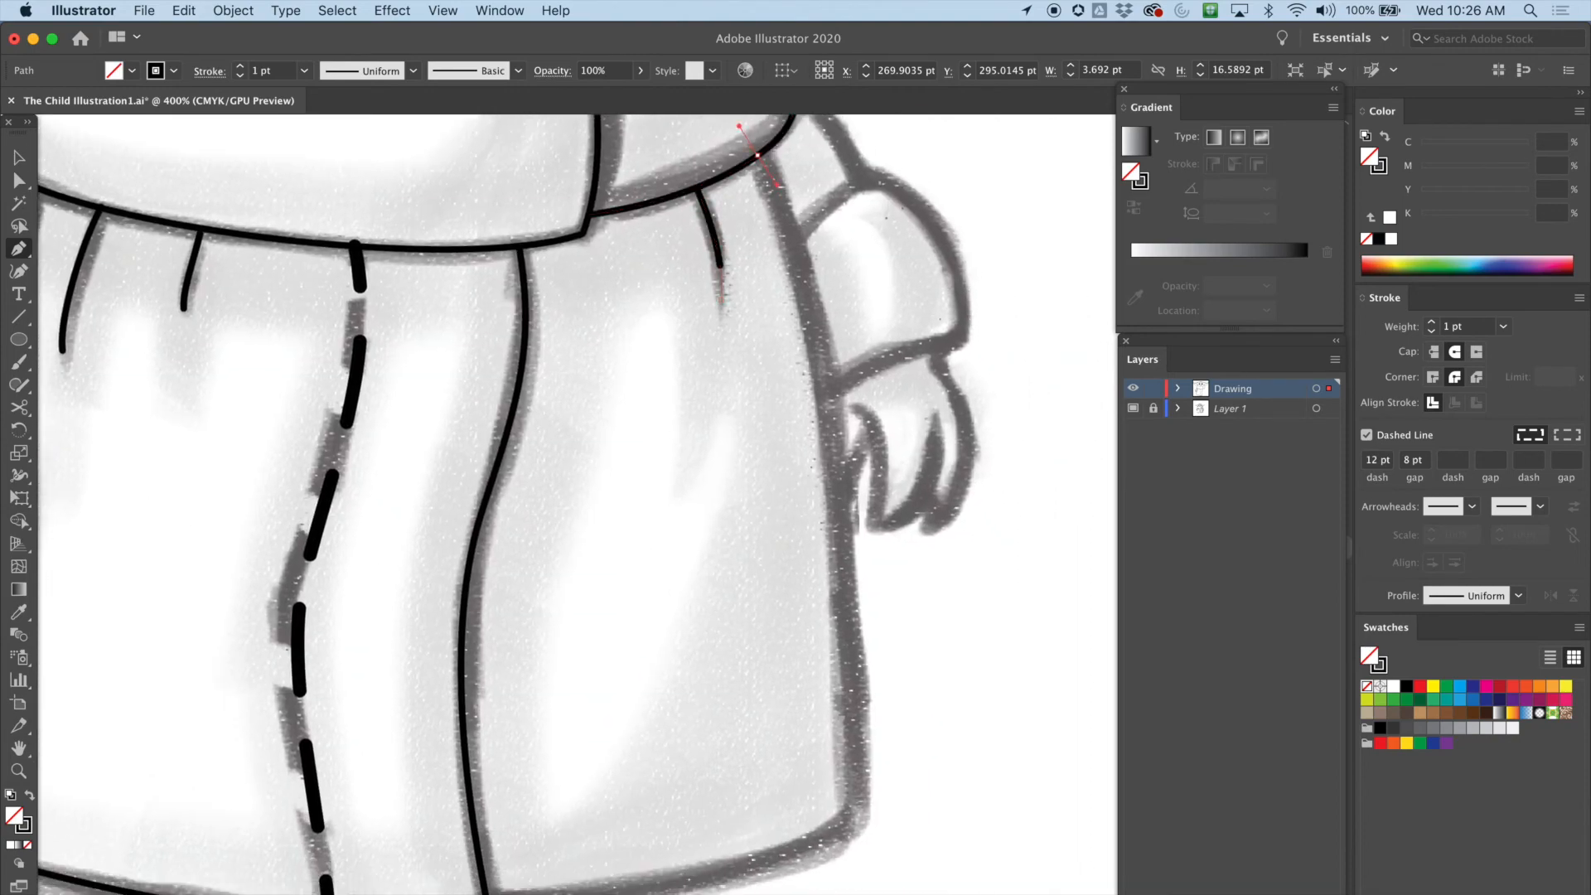
click(784, 217)
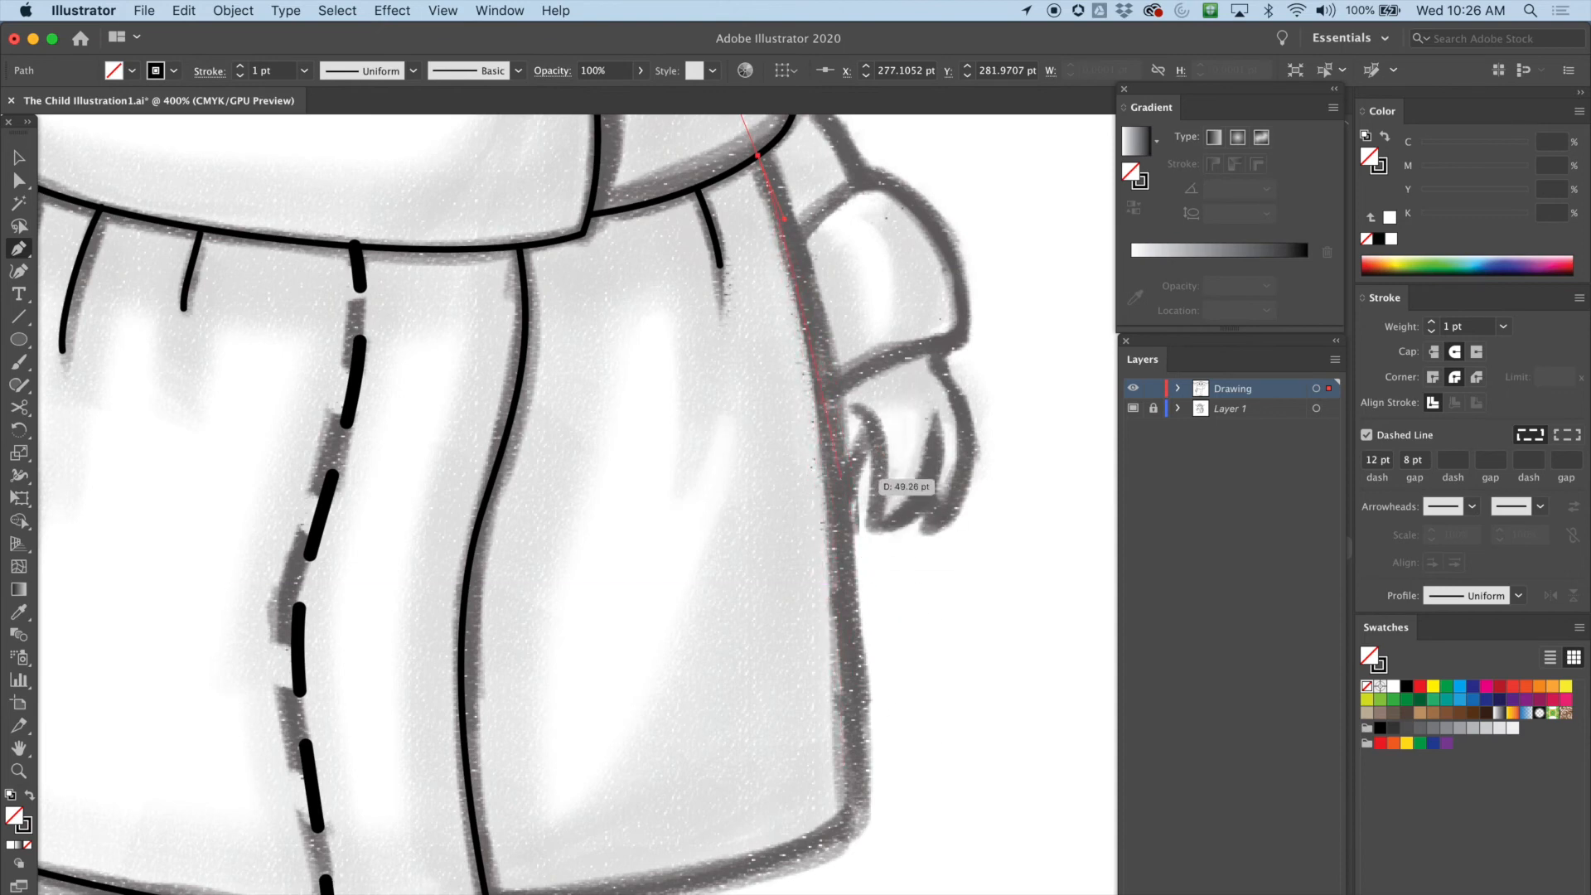
mouse_move(842, 592)
mouse_down()
mouse_move(845, 748)
mouse_move(812, 779)
mouse_move(838, 703)
mouse_up()
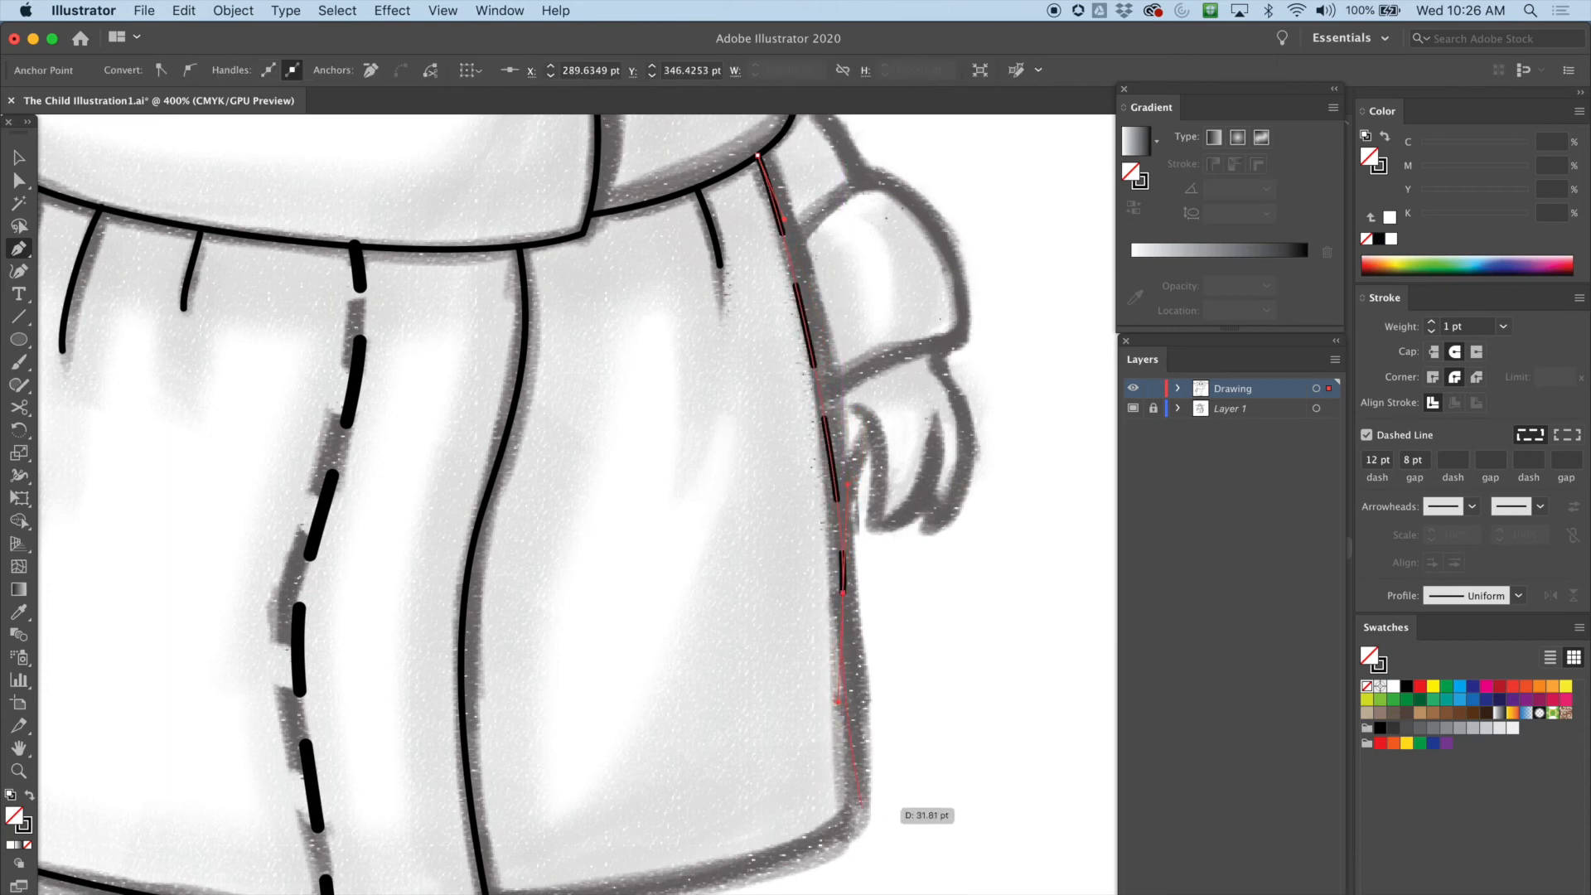
drag(857, 796, 854, 818)
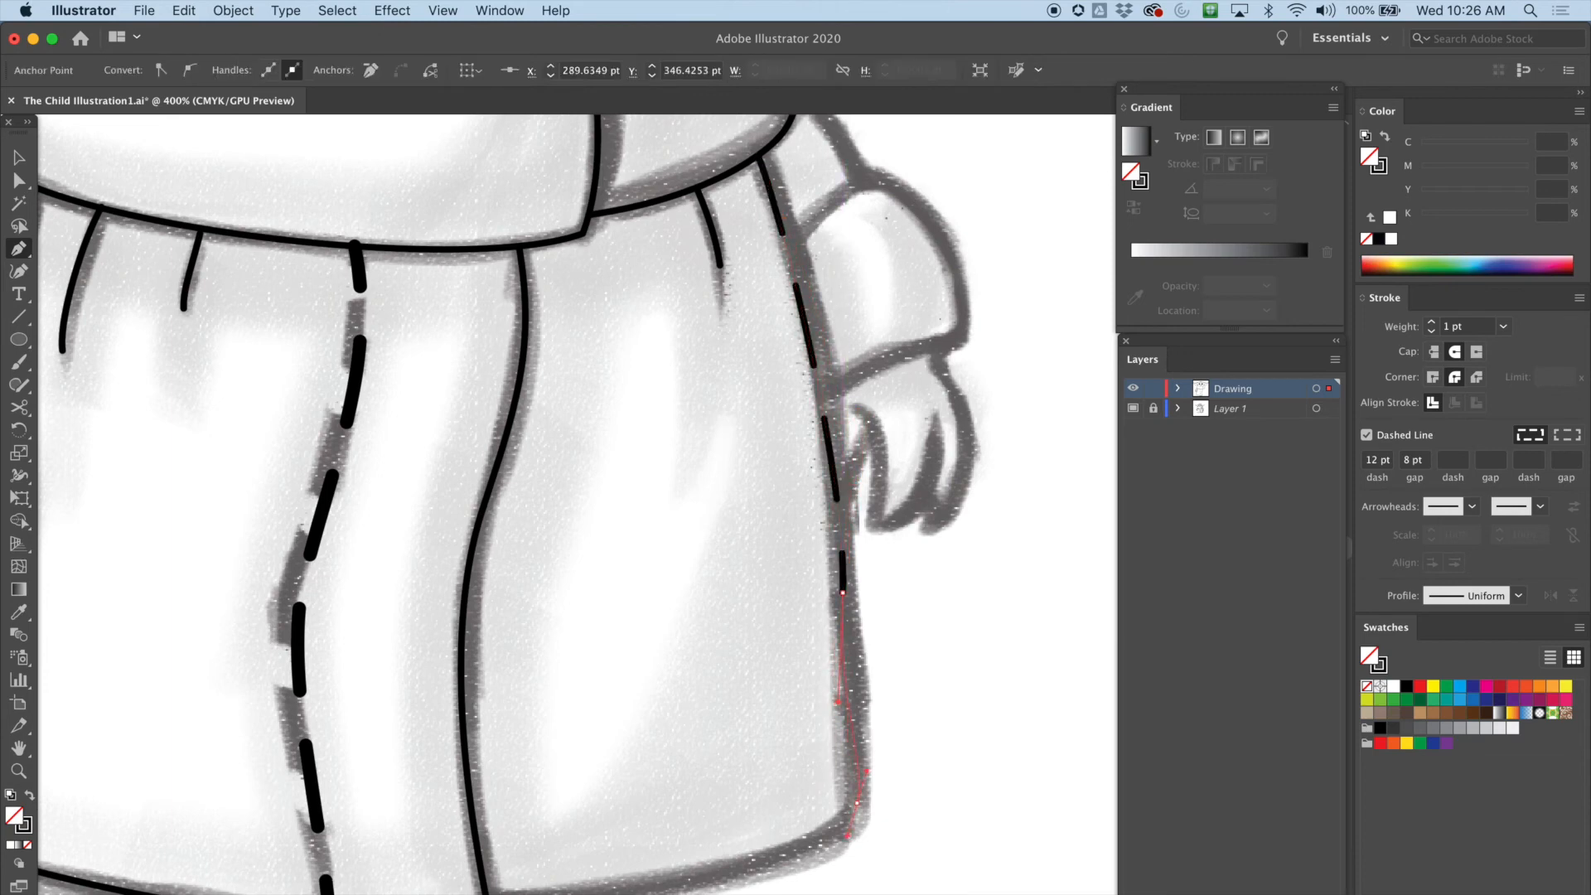
drag(857, 846, 808, 846)
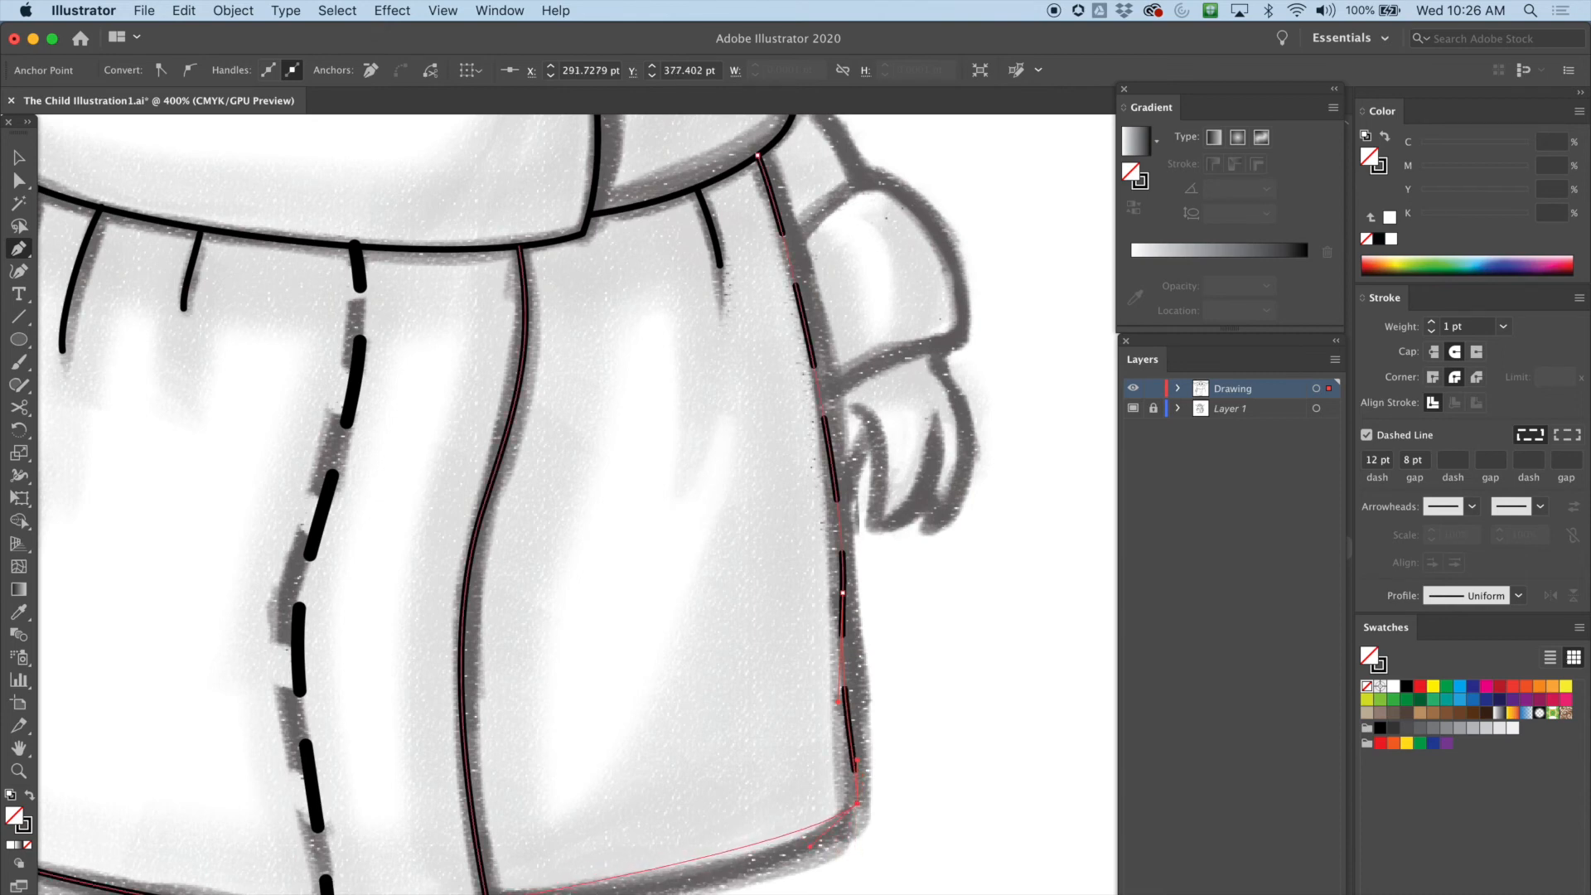
drag(372, 836, 371, 876)
key(super+equal)
drag(850, 602, 544, 716)
key(super+minus)
key(super+minus)
drag(613, 676, 424, 828)
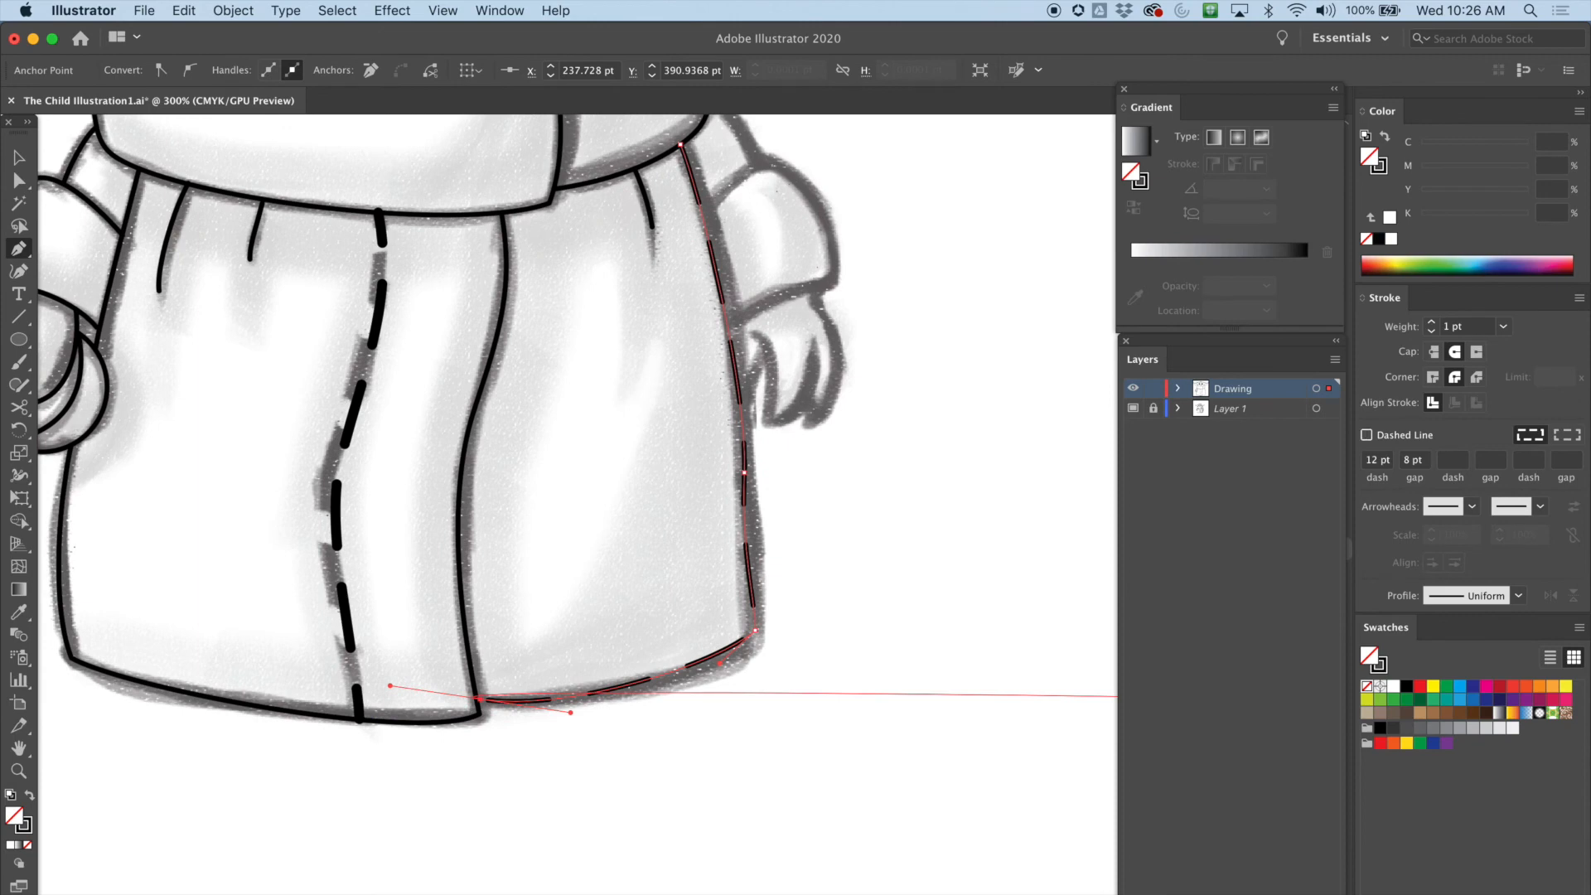
click(1366, 435)
Reshape the right outline's anchors and handles with Direct Selection to follow the sketch
click(19, 181)
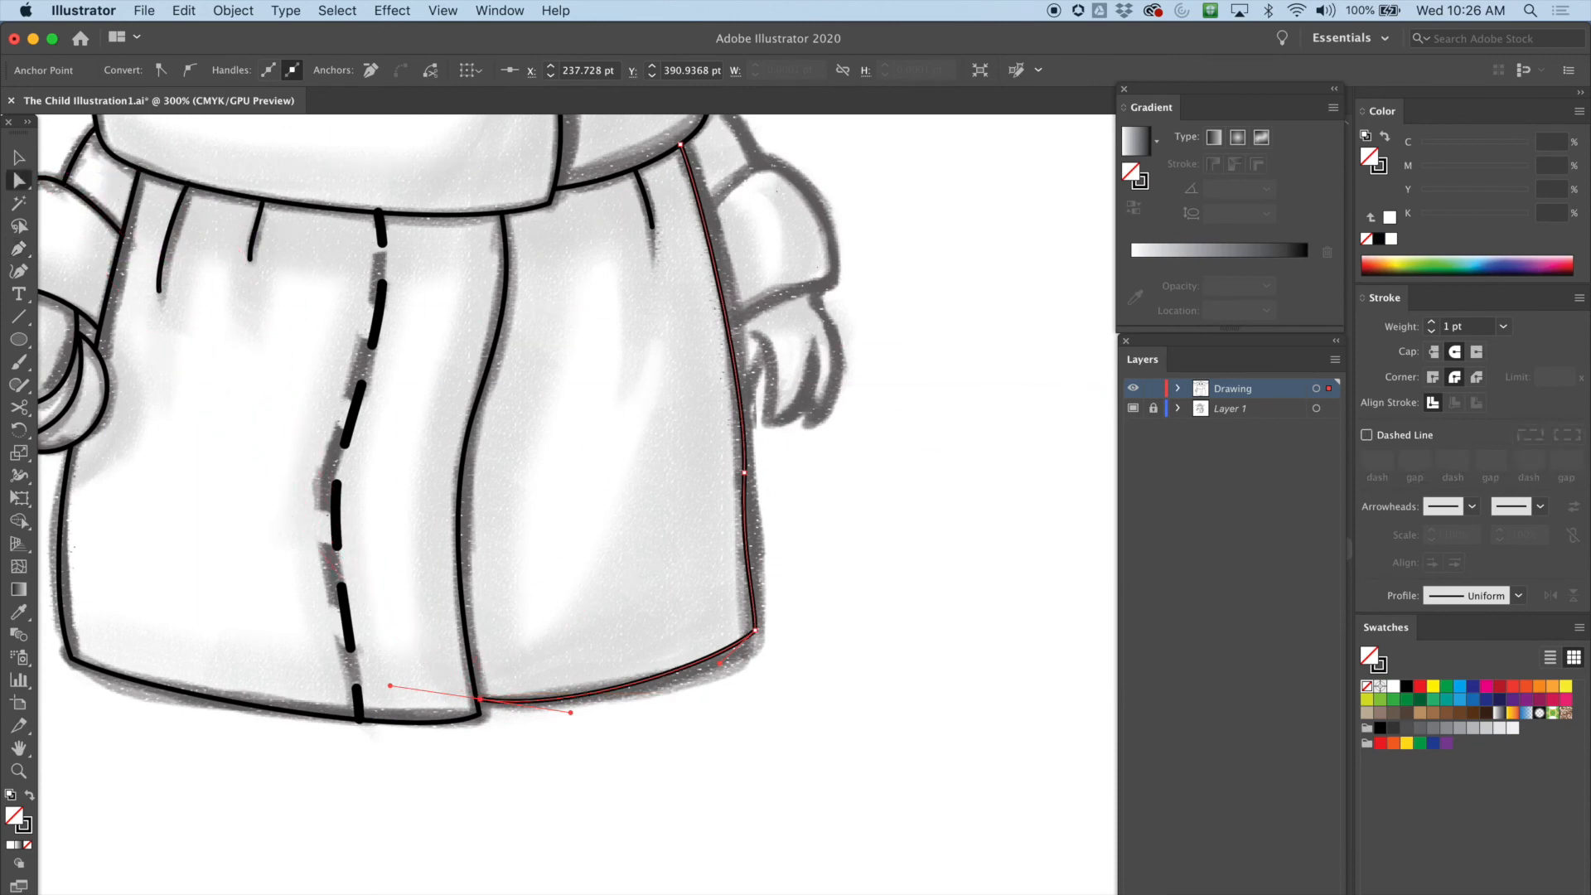
click(744, 472)
drag(744, 473, 755, 467)
key(super+z)
drag(749, 388, 755, 343)
drag(700, 192, 711, 197)
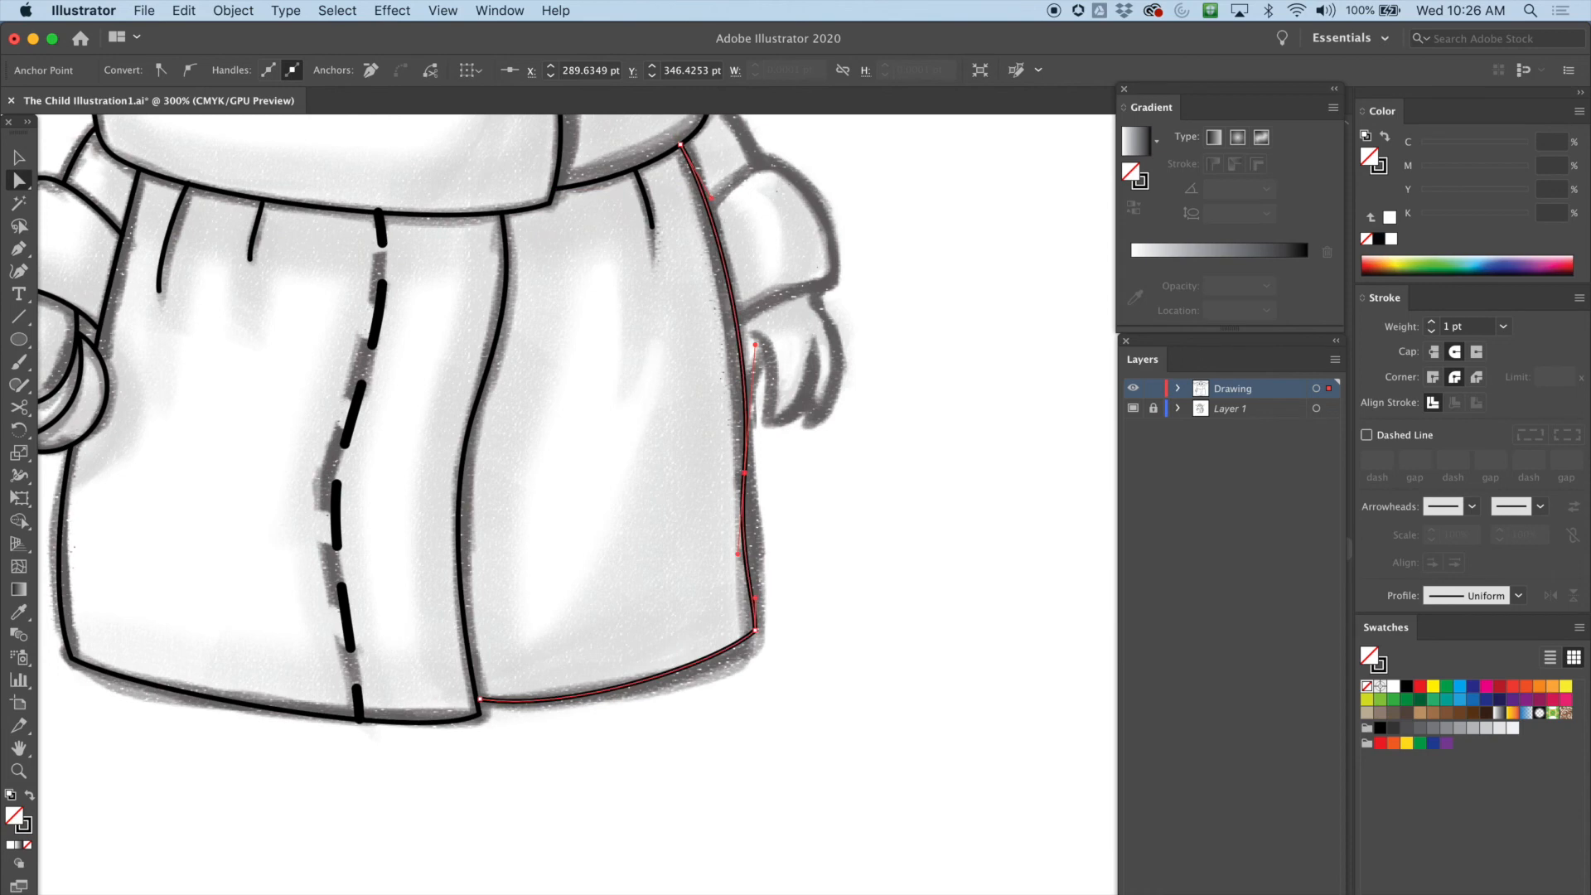
drag(737, 553, 748, 523)
drag(755, 630, 756, 645)
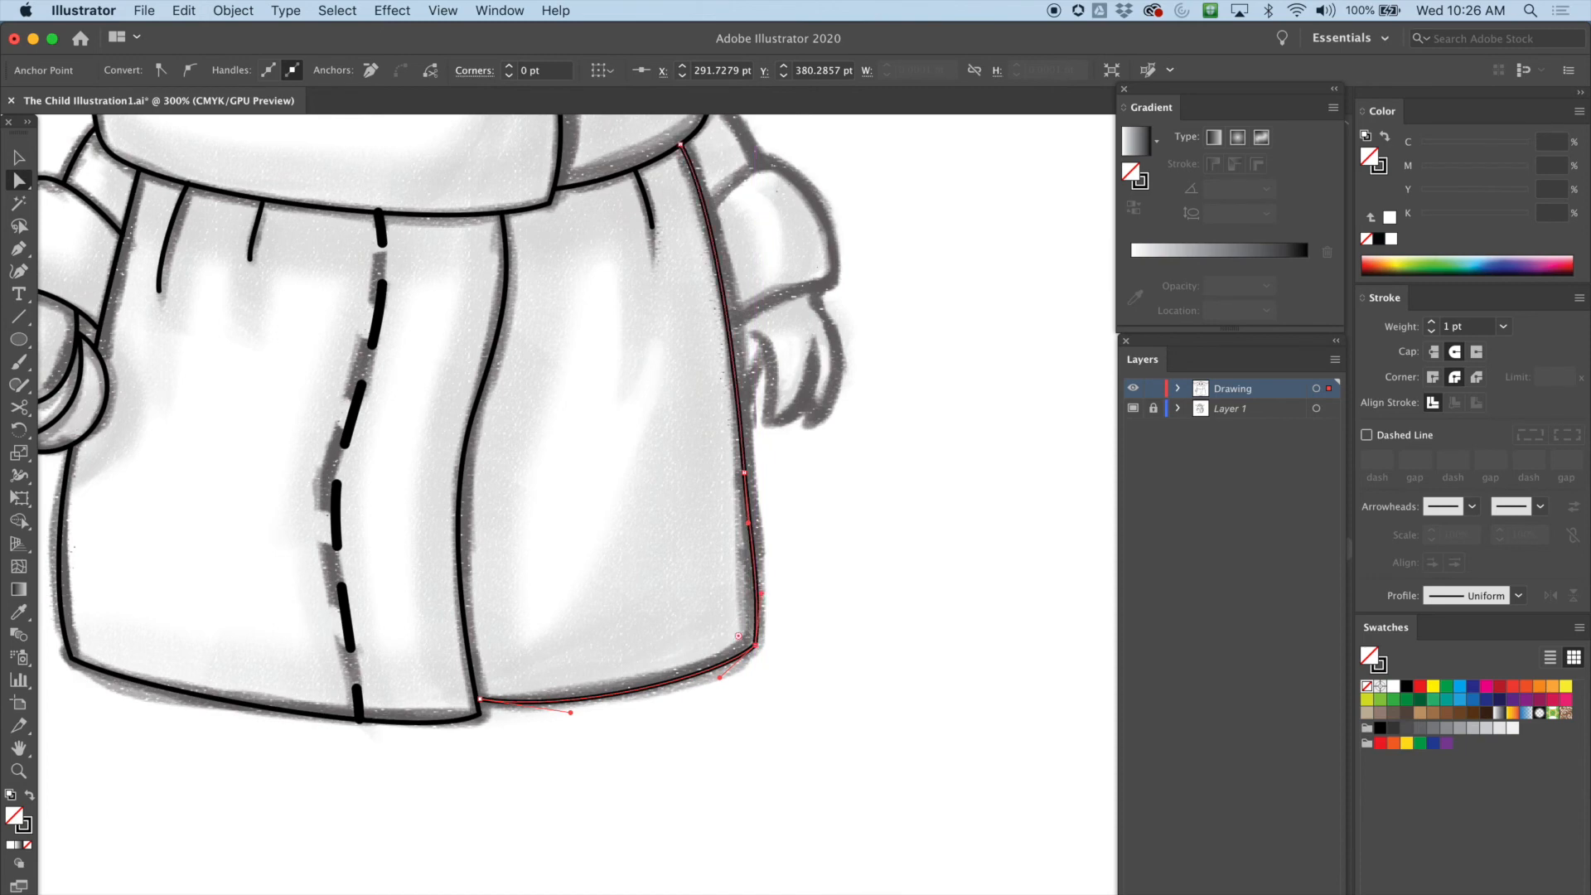
drag(570, 711, 576, 699)
Trace the short shoulder line from under the collar down to the top of the sleeve with the Pen tool
scroll(576, 505, up, 5)
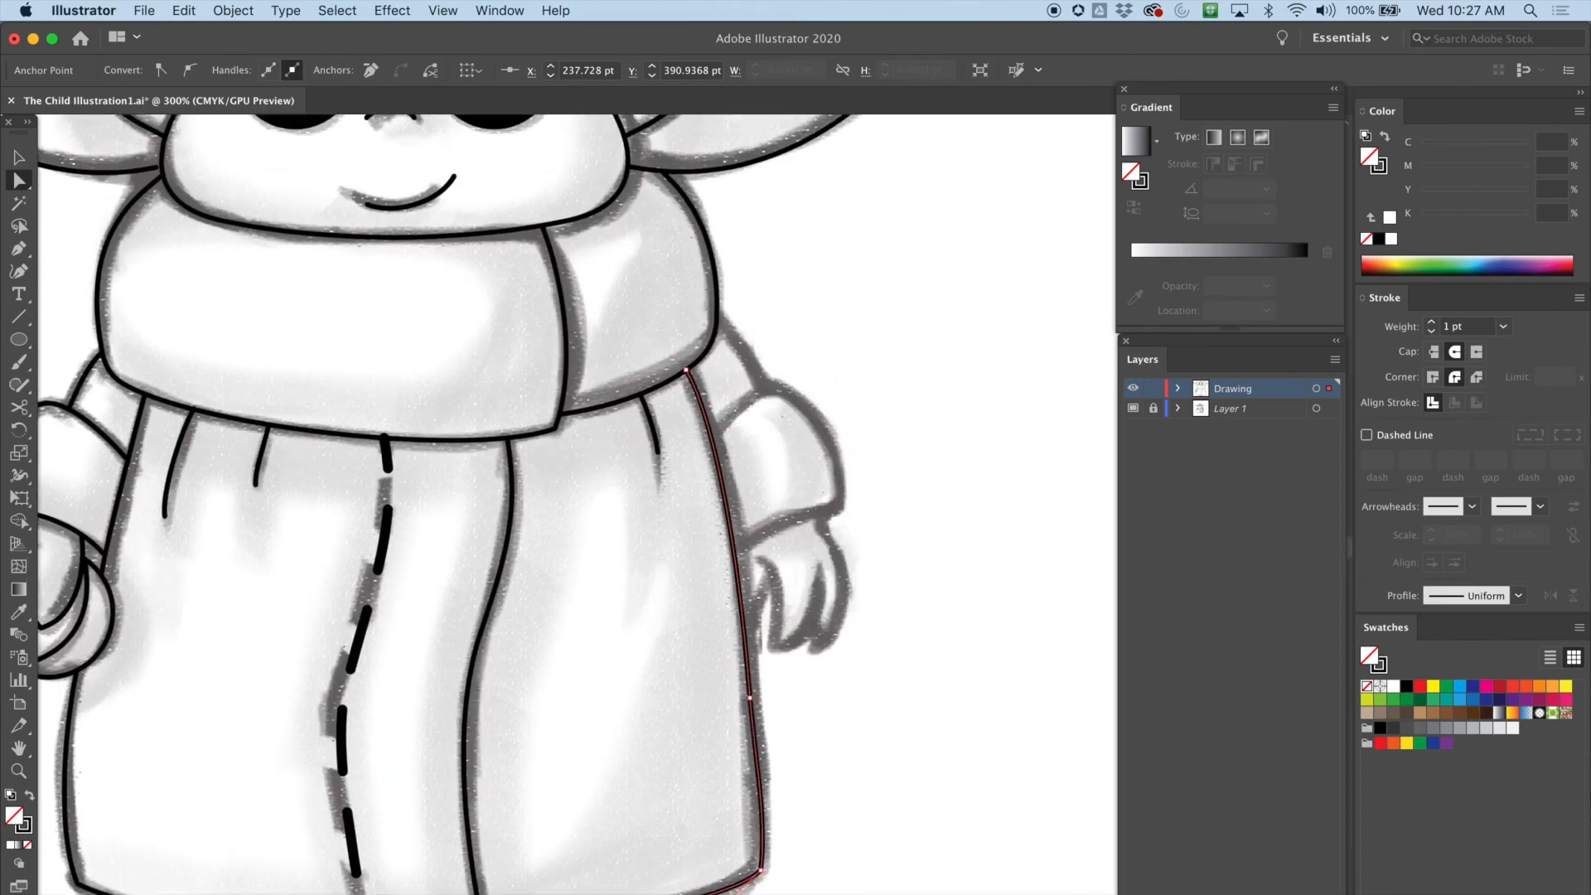
key(super+equal)
scroll(576, 504, up, 10)
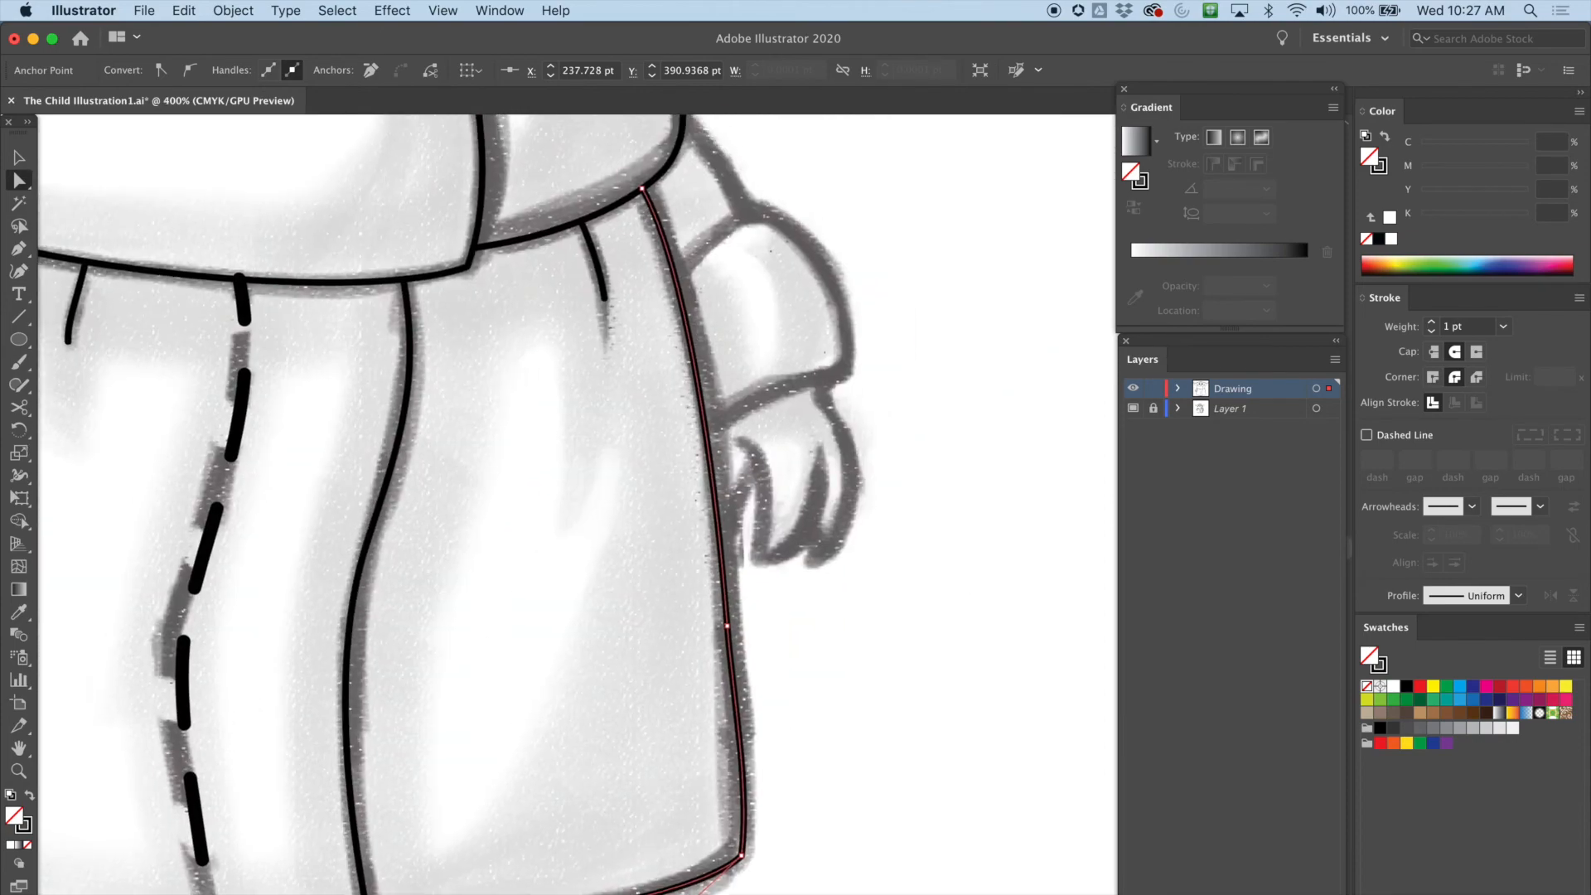
key(p)
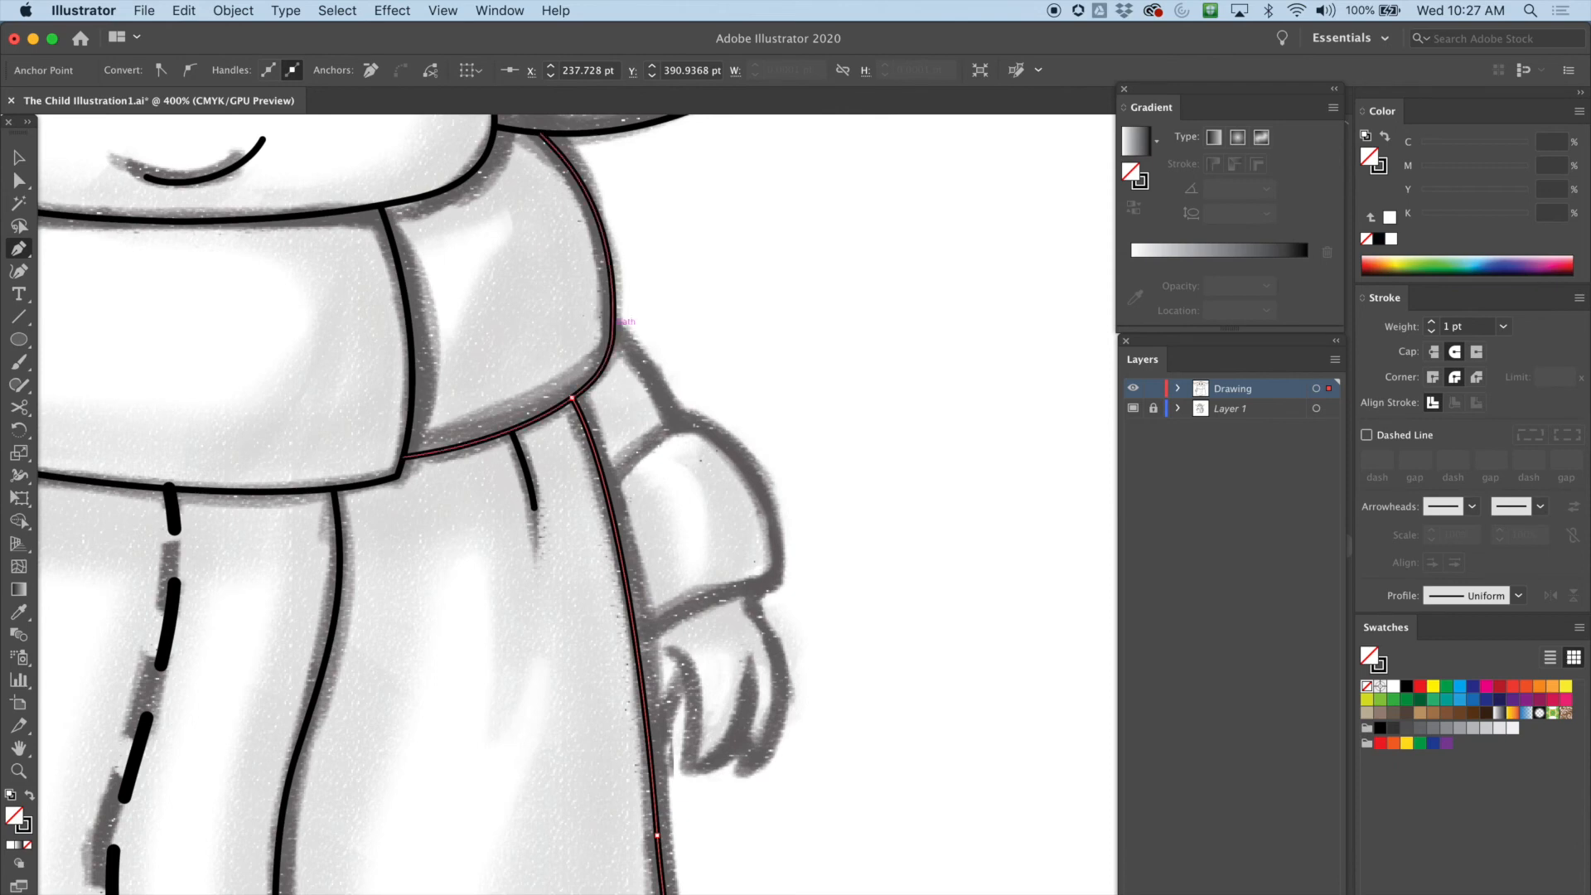
drag(613, 335, 693, 470)
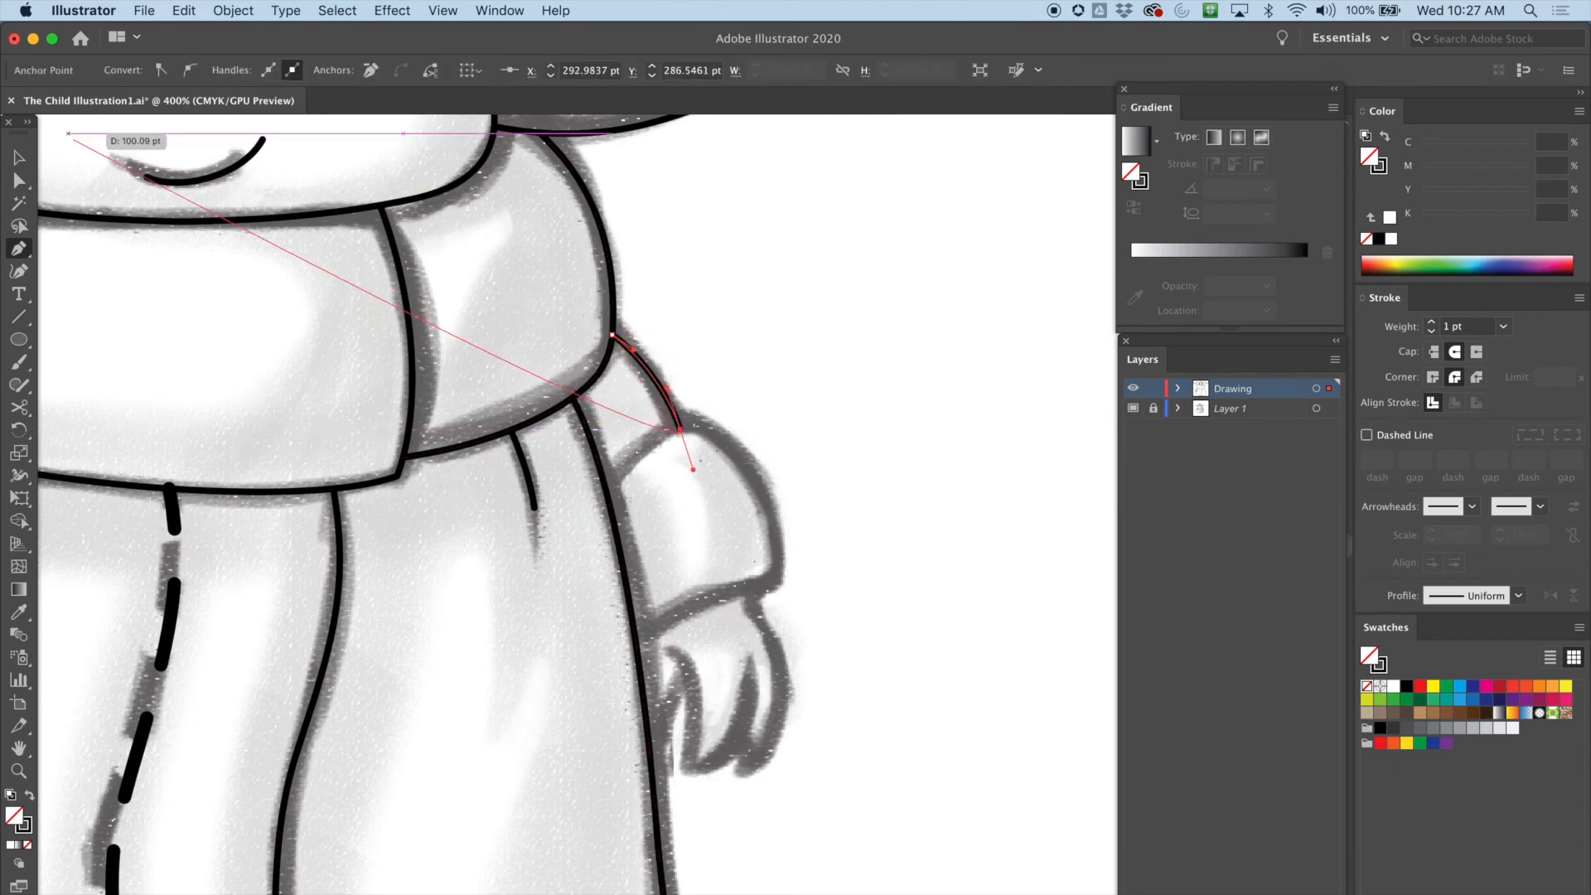
click(19, 180)
click(124, 290)
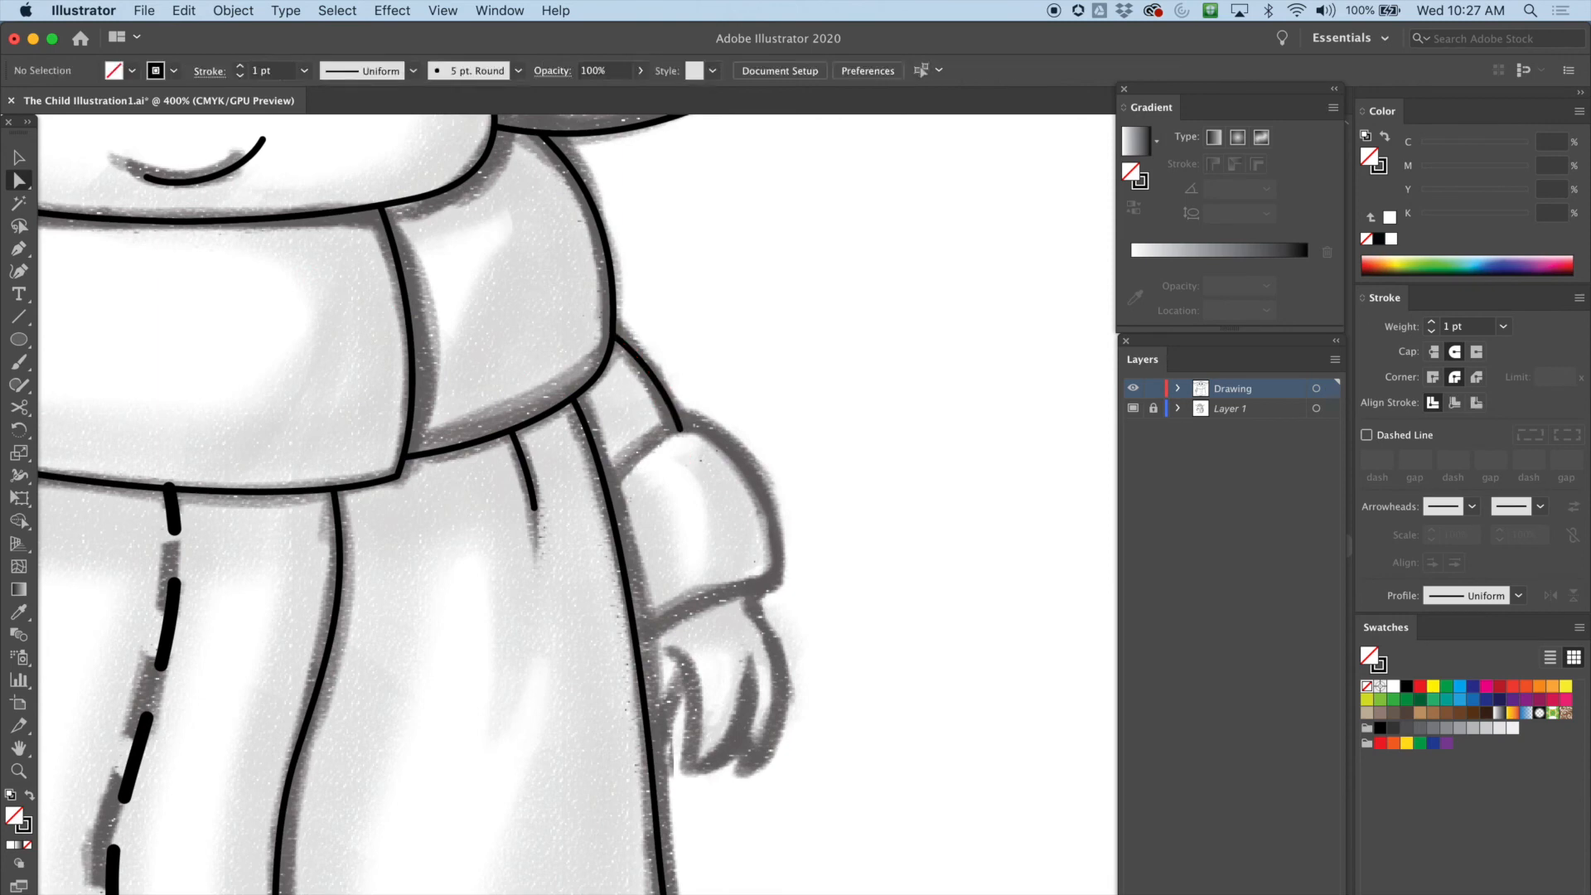
Trace the sleeve's outer curve with the Pen tool from the robe edge over the shoulder down to the cuff
click(18, 249)
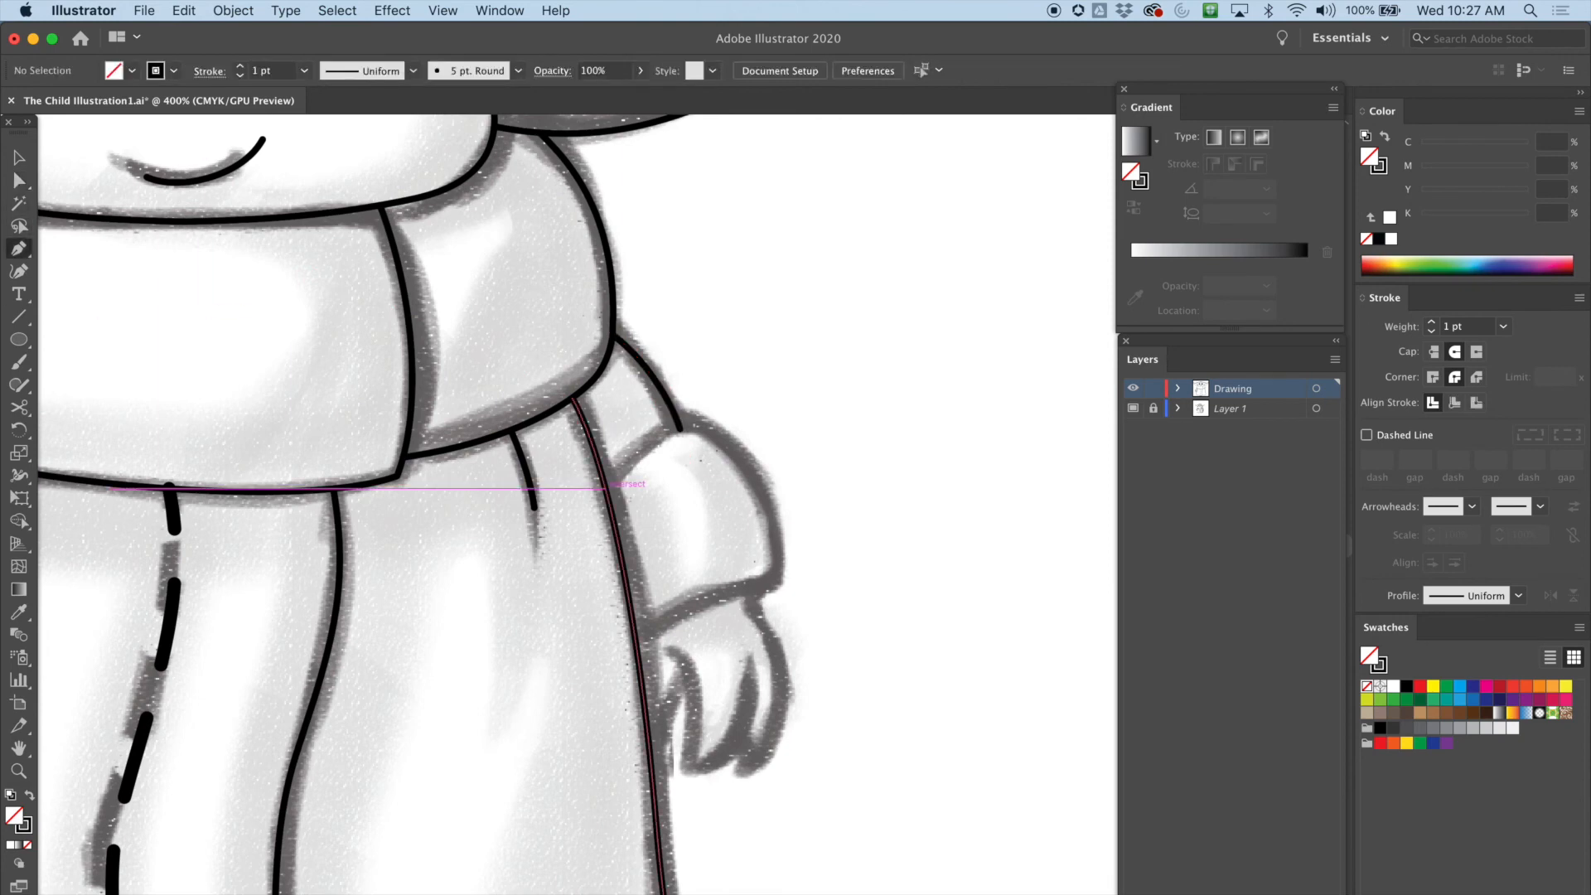
drag(604, 486, 731, 414)
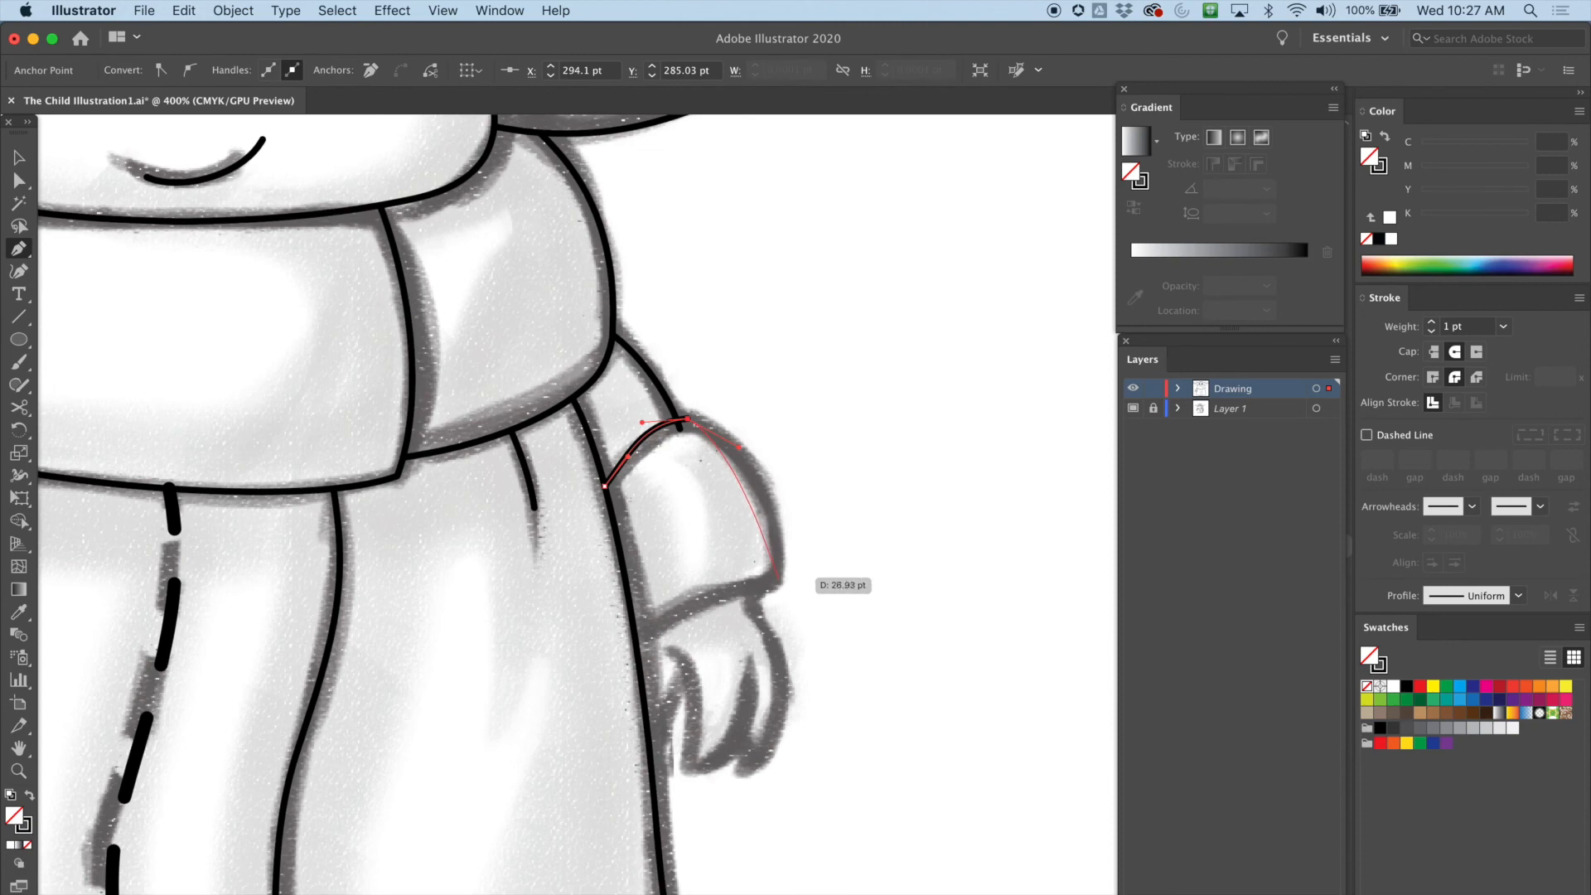
mouse_move(777, 578)
mouse_down()
mouse_move(762, 652)
mouse_move(776, 609)
mouse_up()
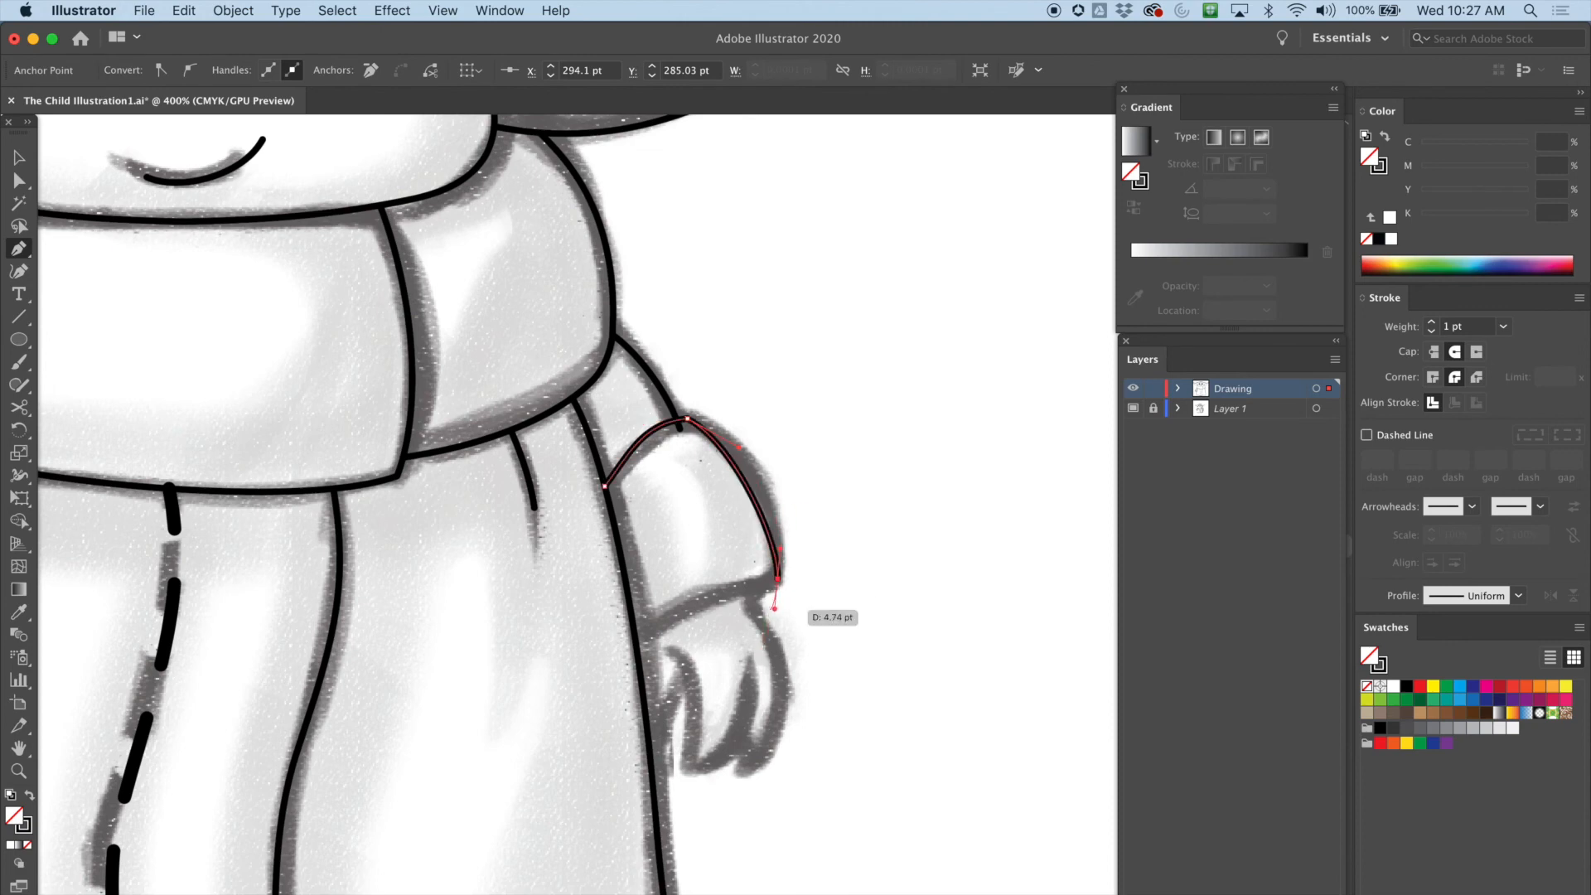
click(755, 606)
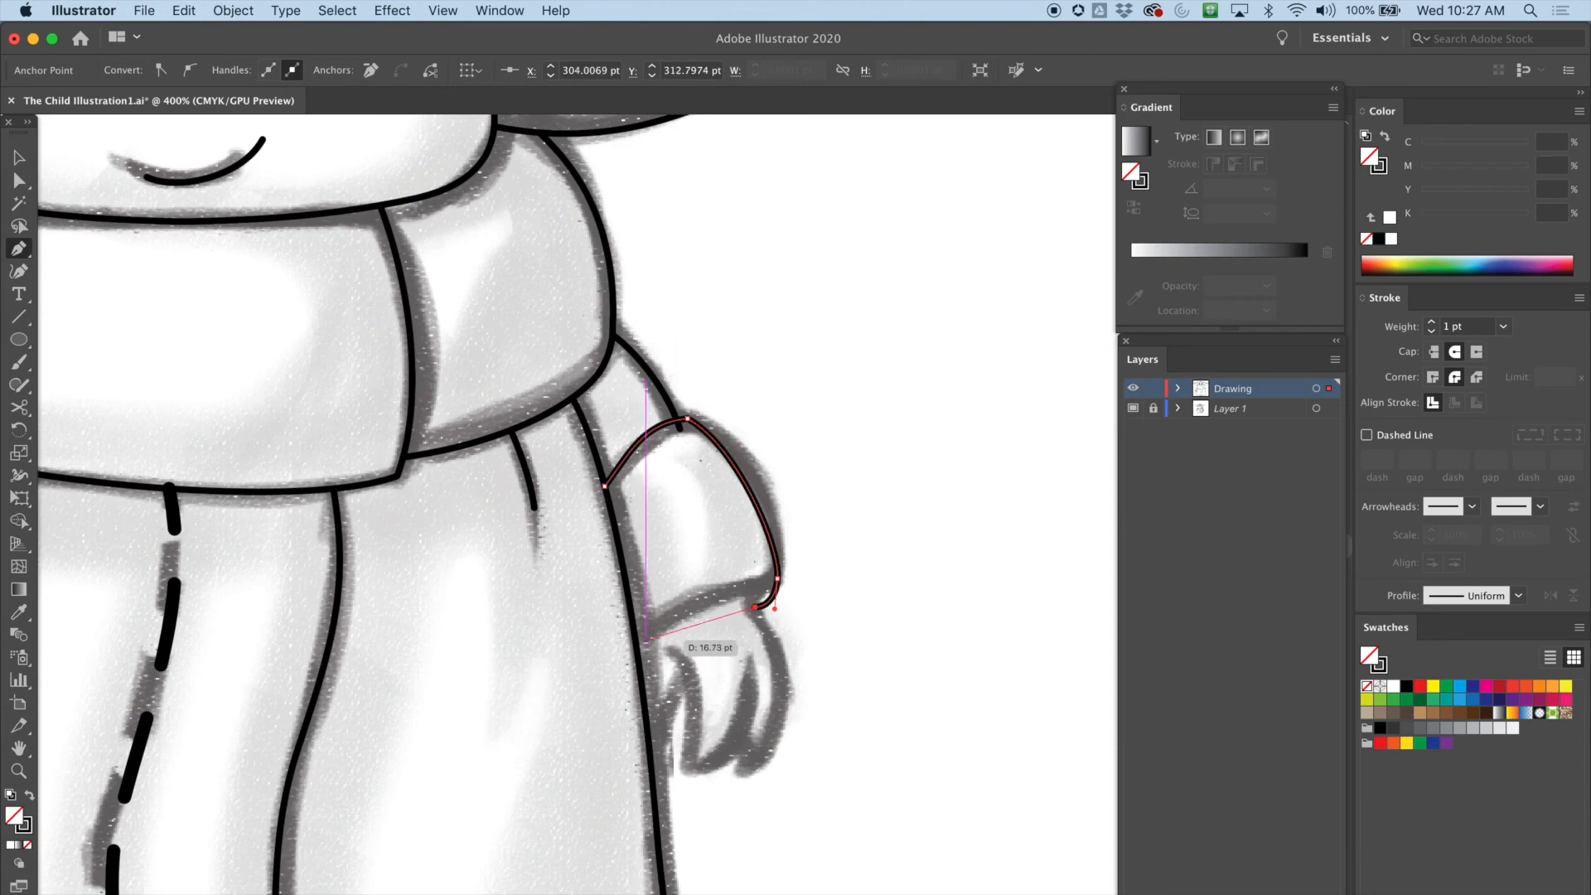
click(19, 156)
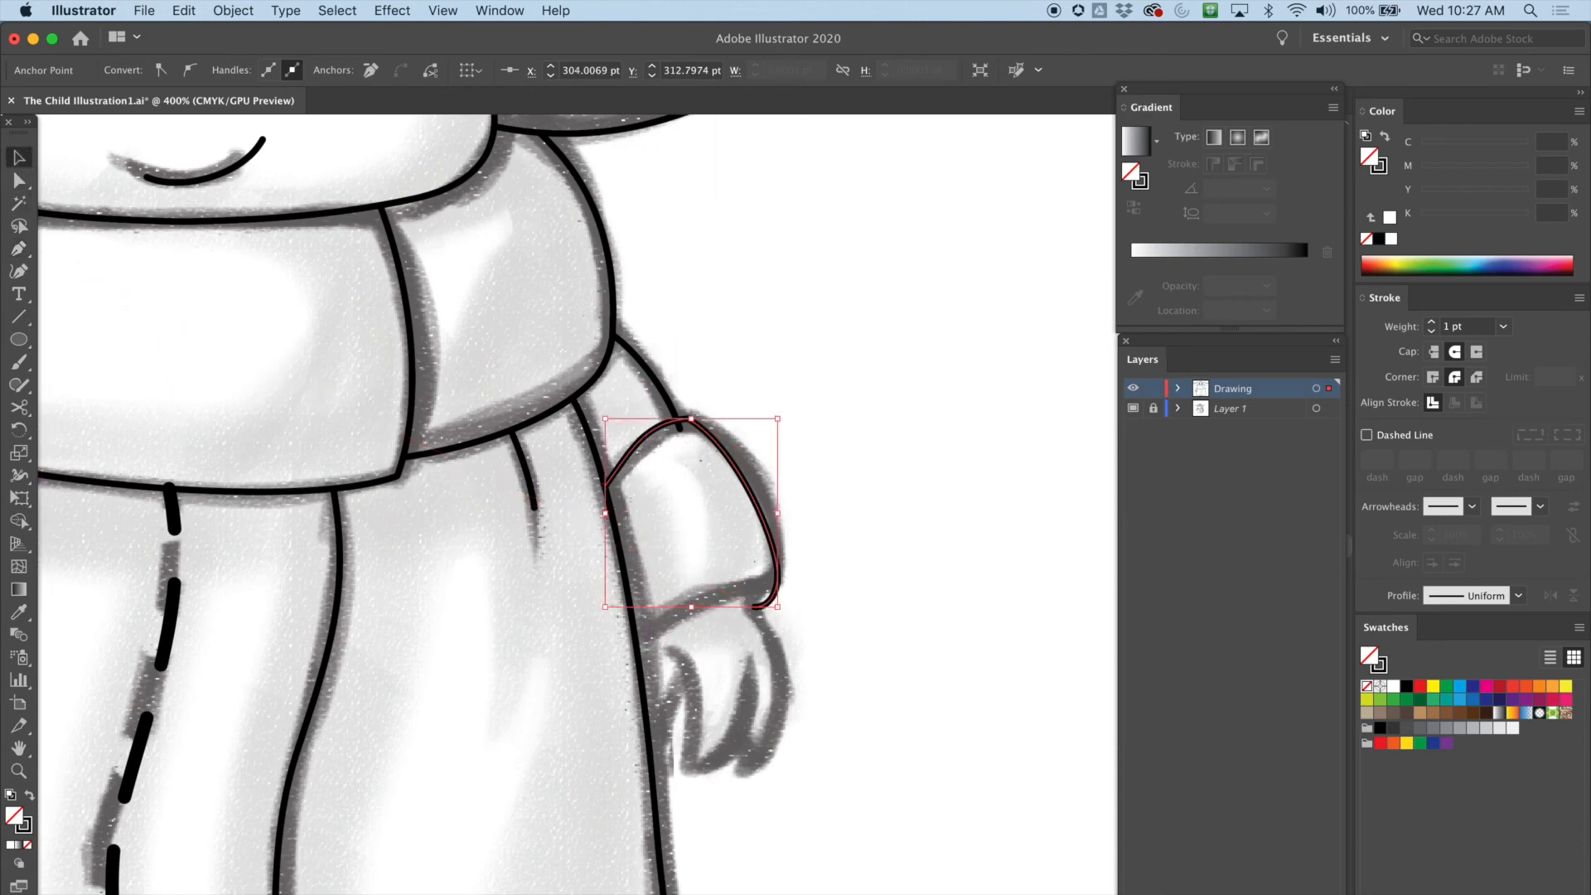
Reshape the sleeve curve's anchors and handles with Direct Selection to follow the sketch
key(super+shift+a)
key(super+plus)
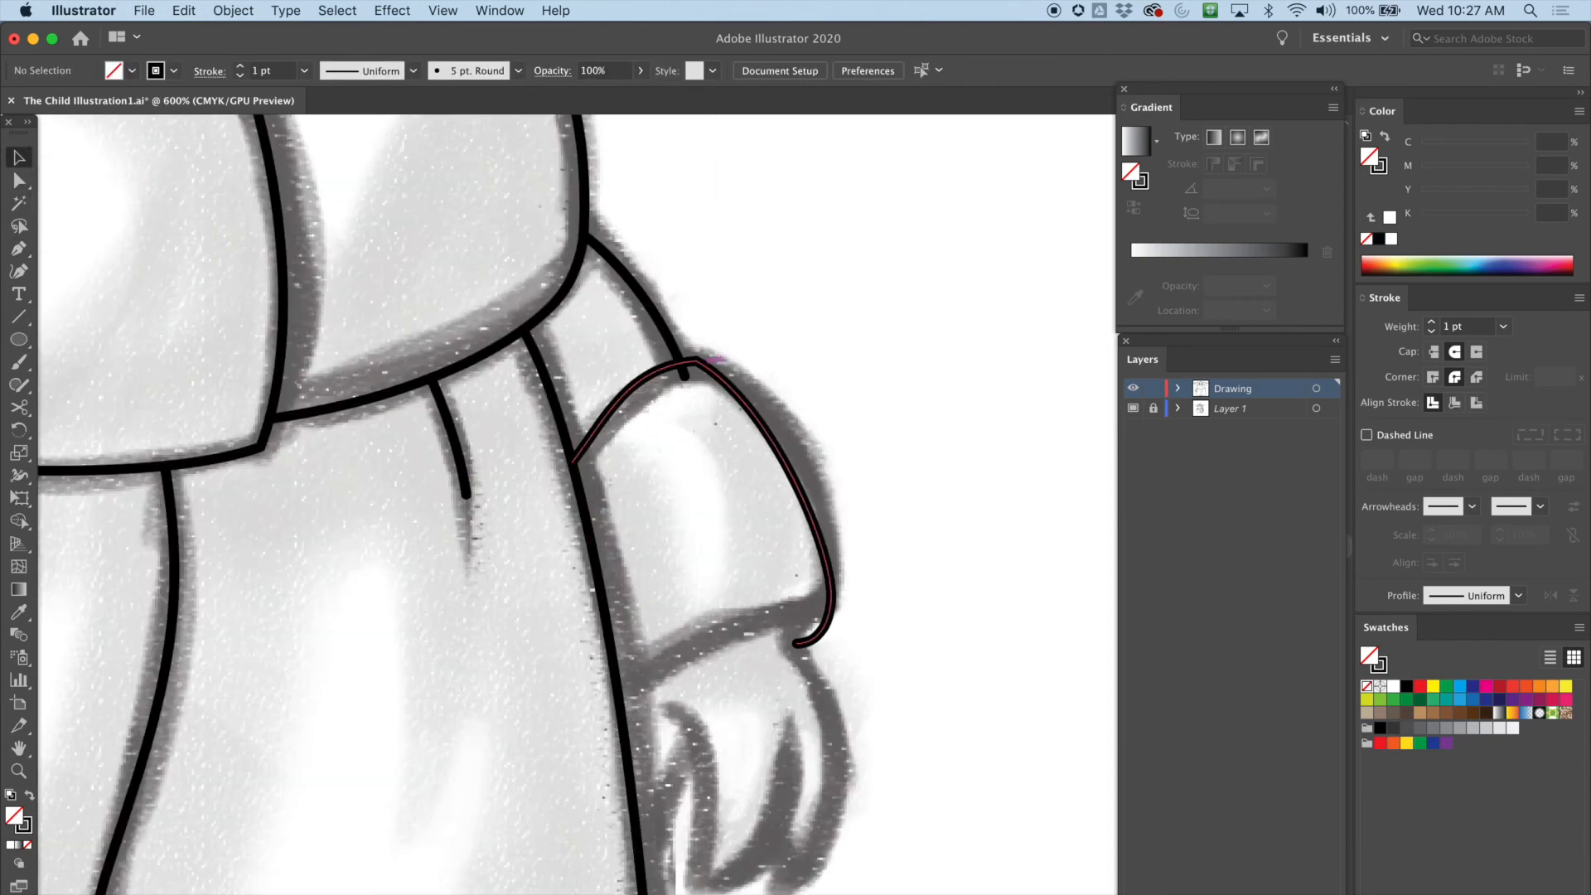
key(a)
drag(698, 368, 711, 369)
drag(606, 419, 598, 414)
drag(786, 412, 810, 404)
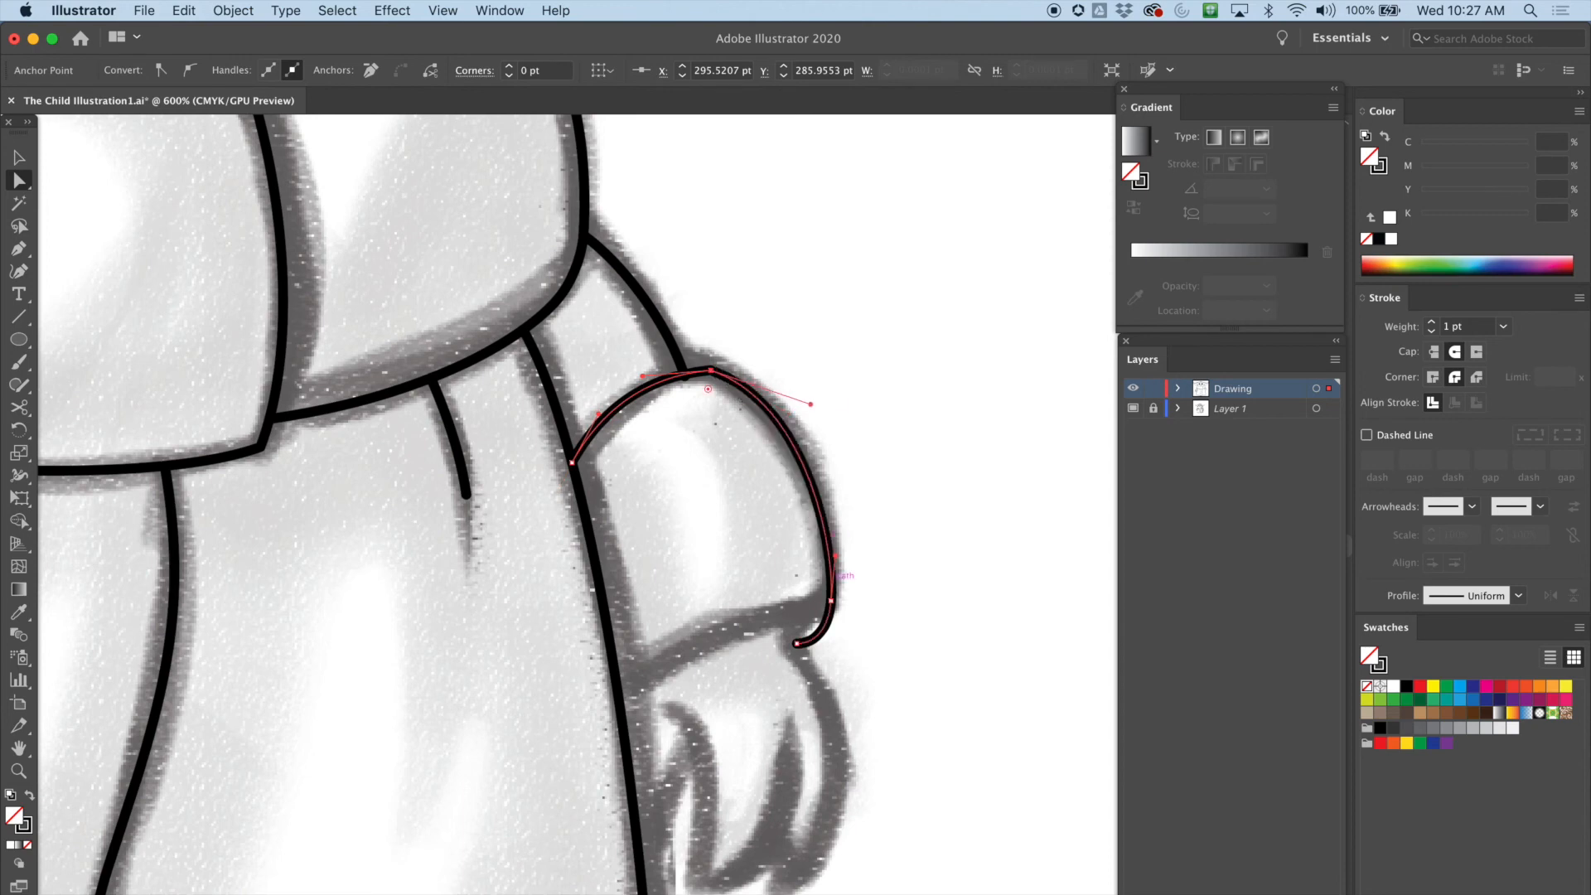
click(831, 600)
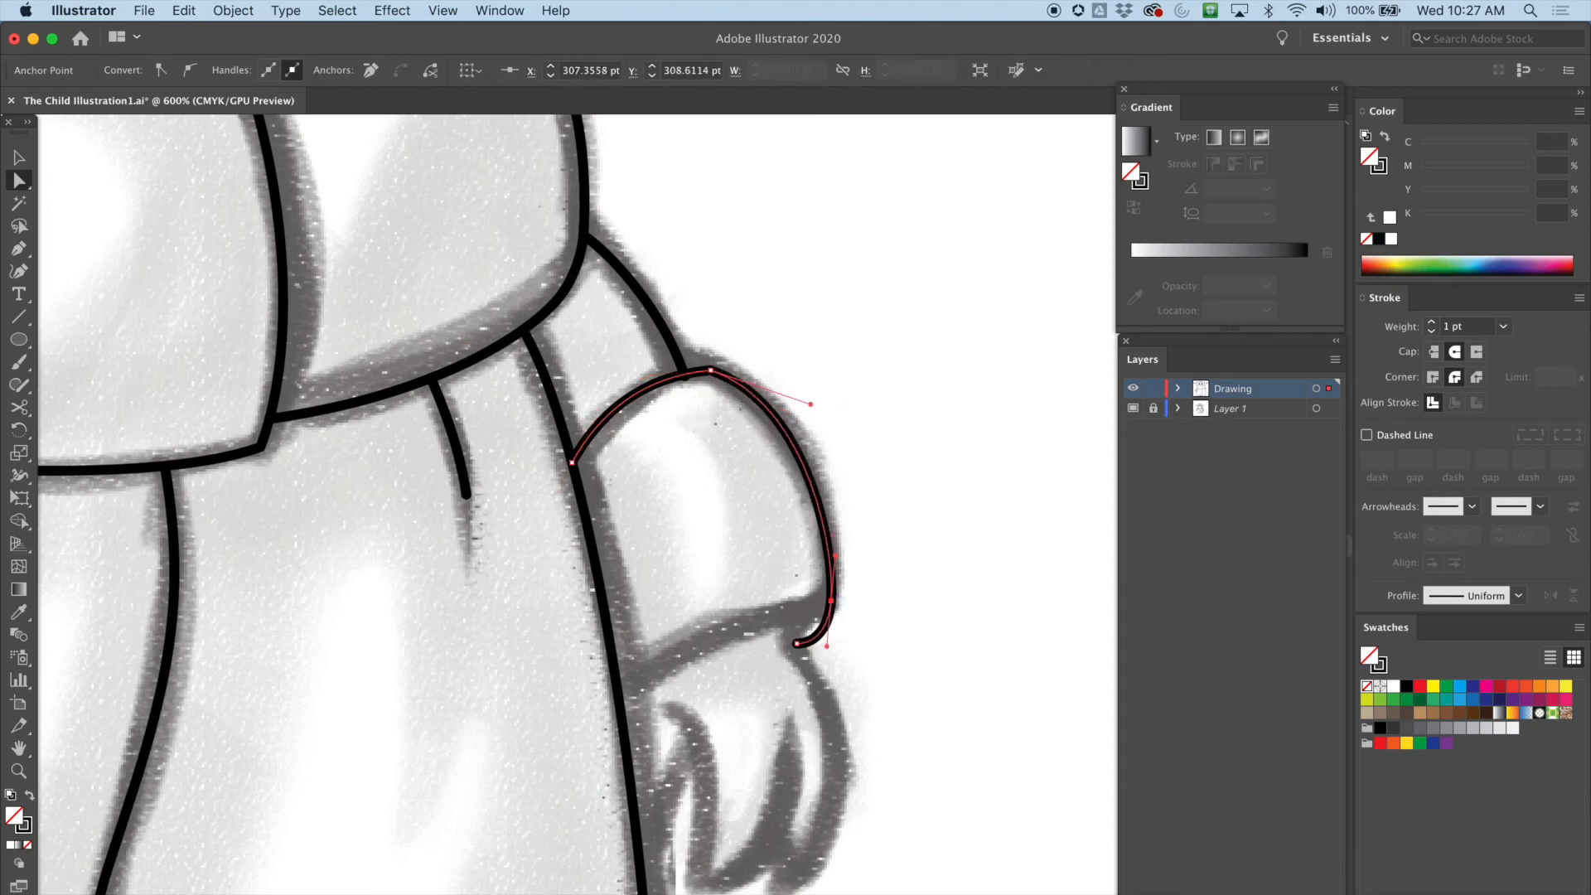
scroll(458, 505, down, 2)
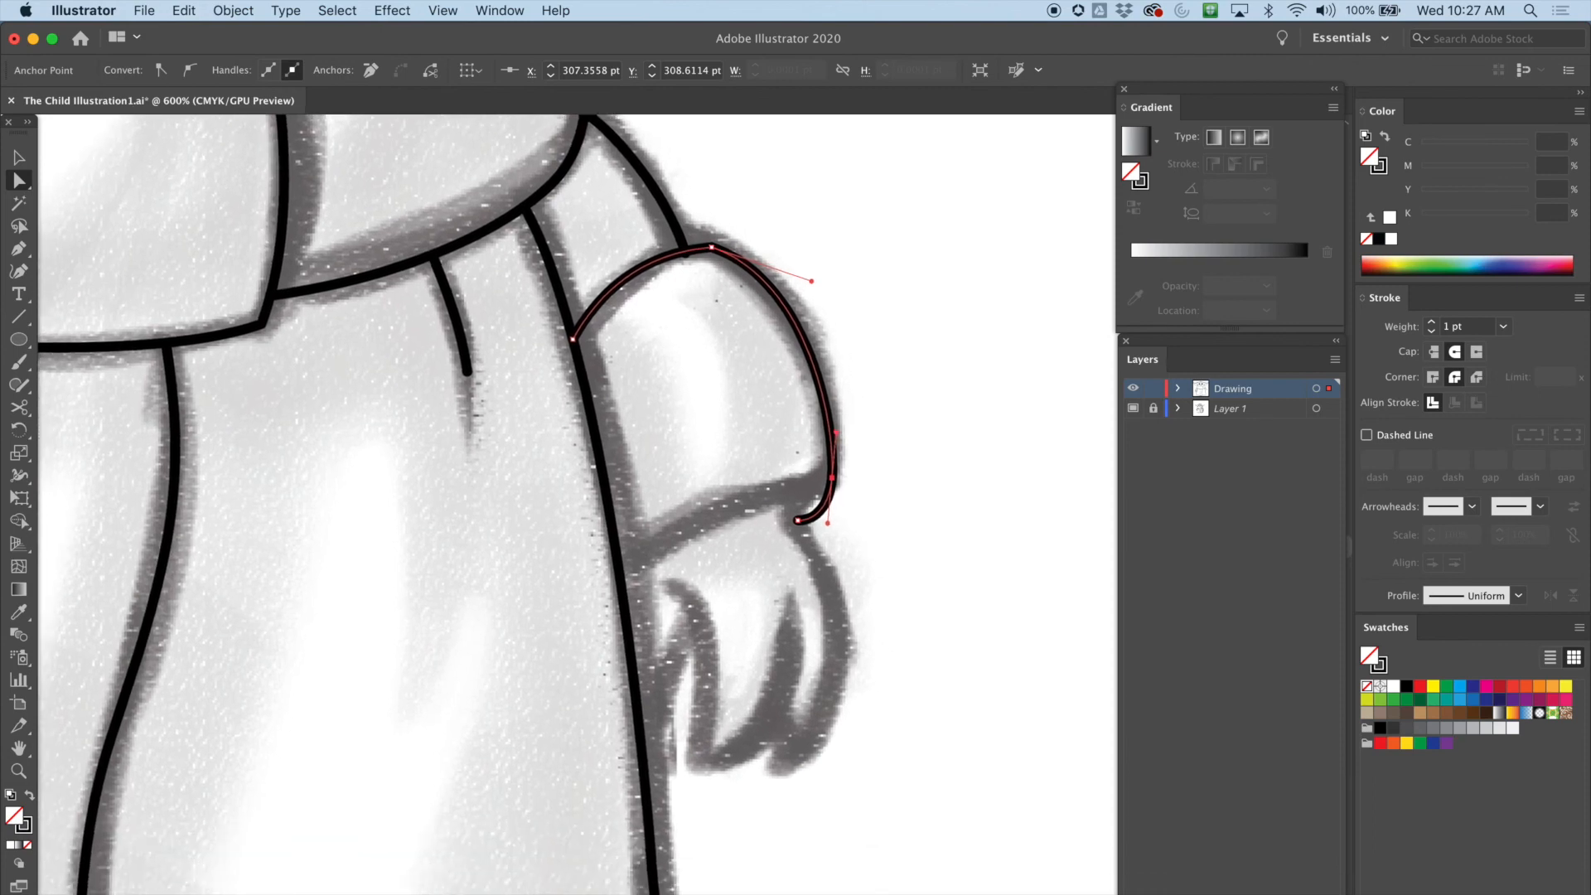
Draw the sleeve's cuff line with the Pen tool from the robe edge to the sleeve tip
key(p)
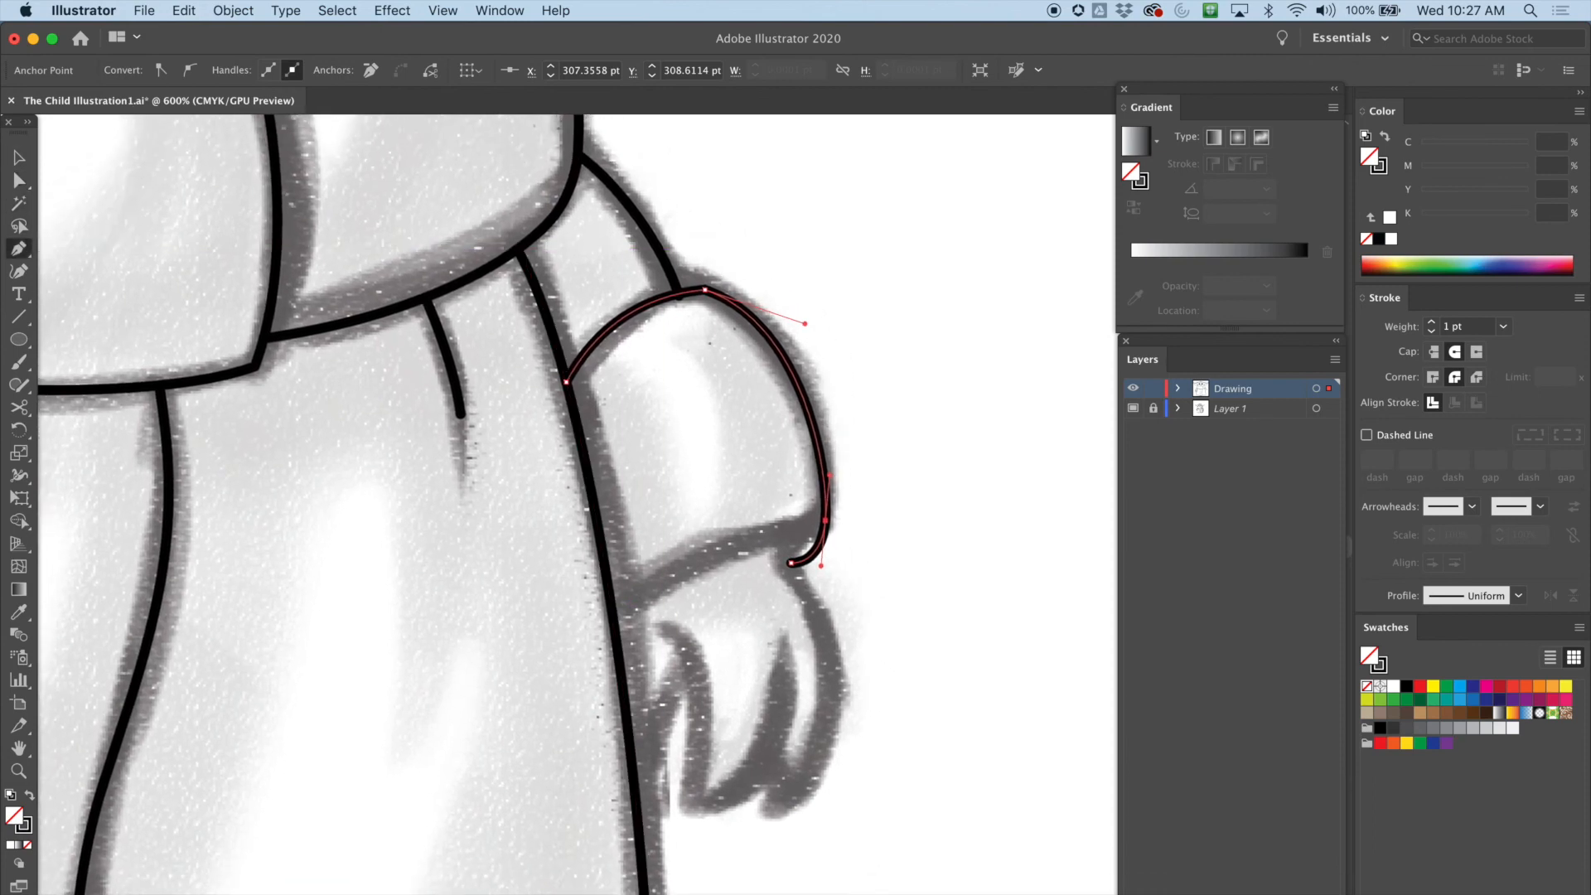
drag(612, 617, 647, 587)
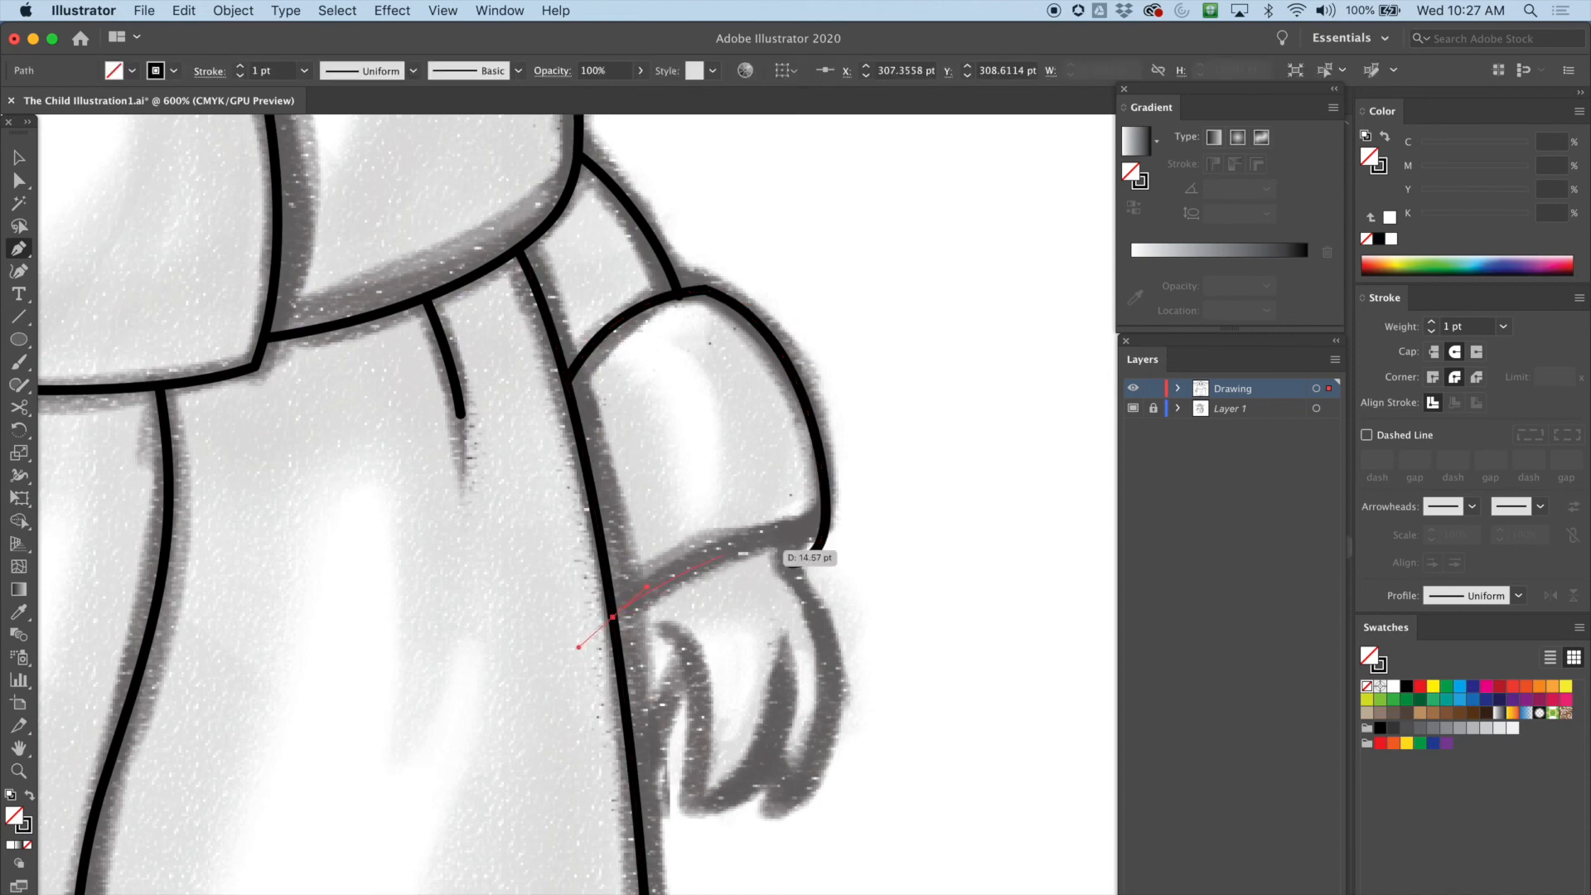
drag(796, 538, 881, 554)
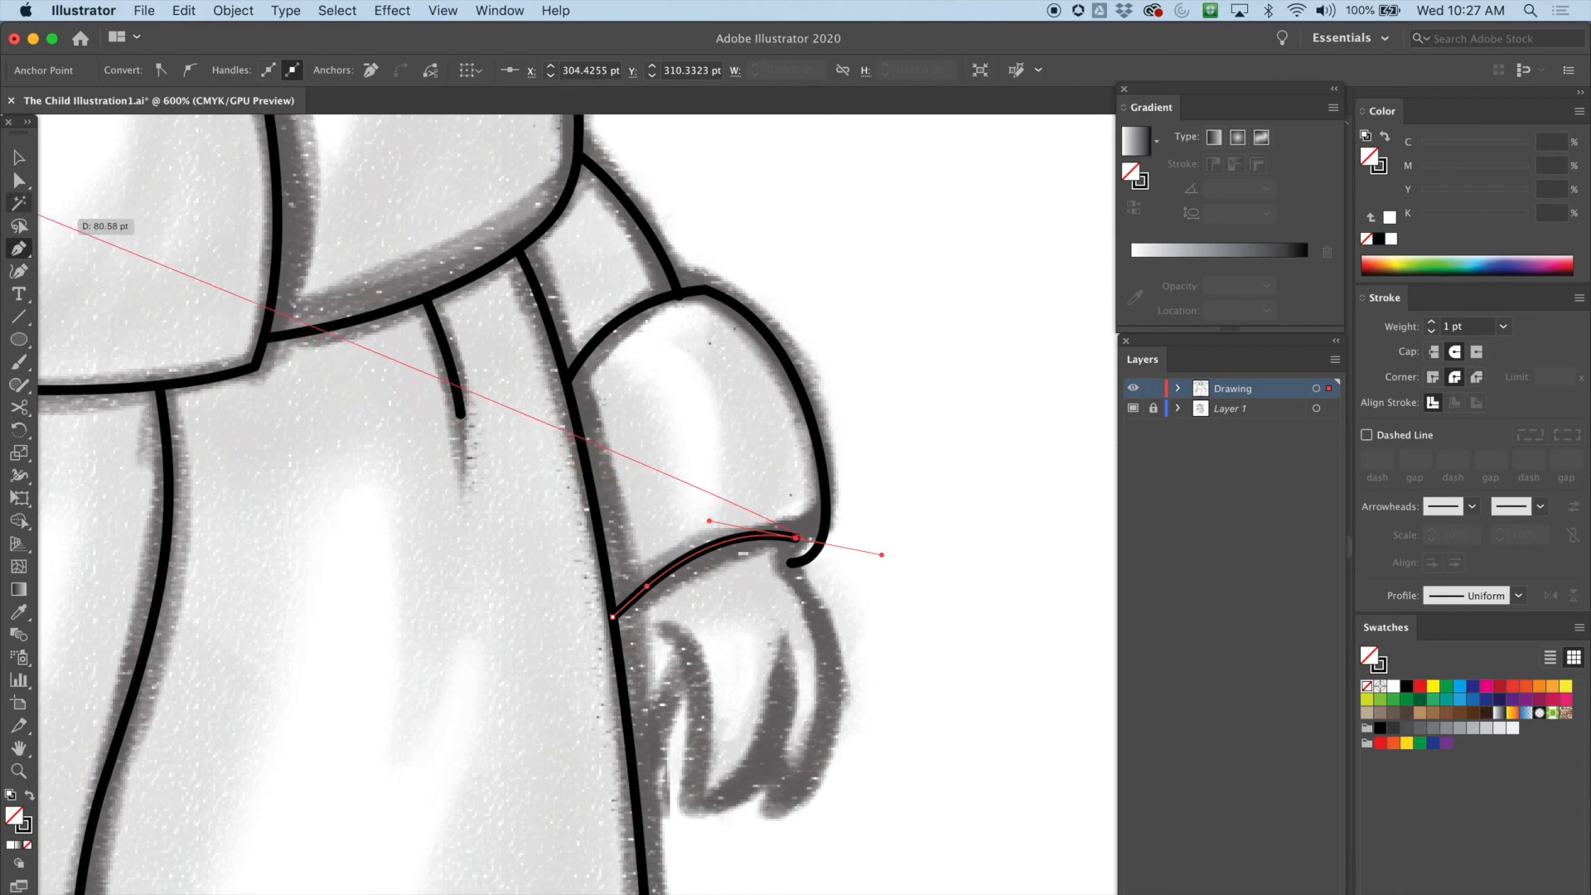
key(v)
click(882, 554)
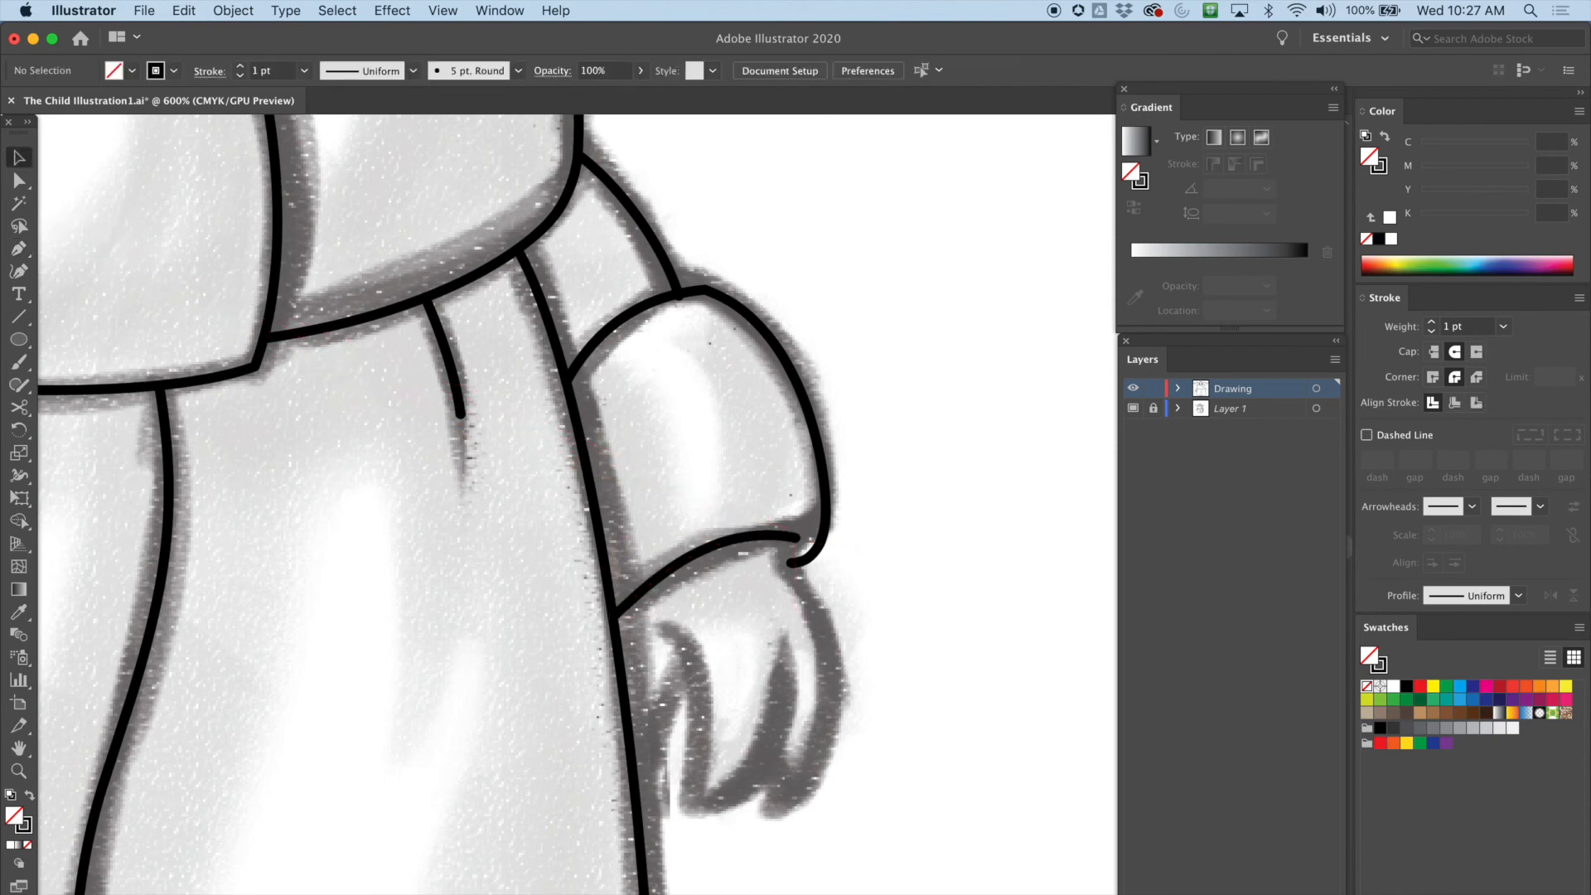
Trace the hand's outer finger with the Pen tool from under the cuff down to its pointed tip
click(727, 290)
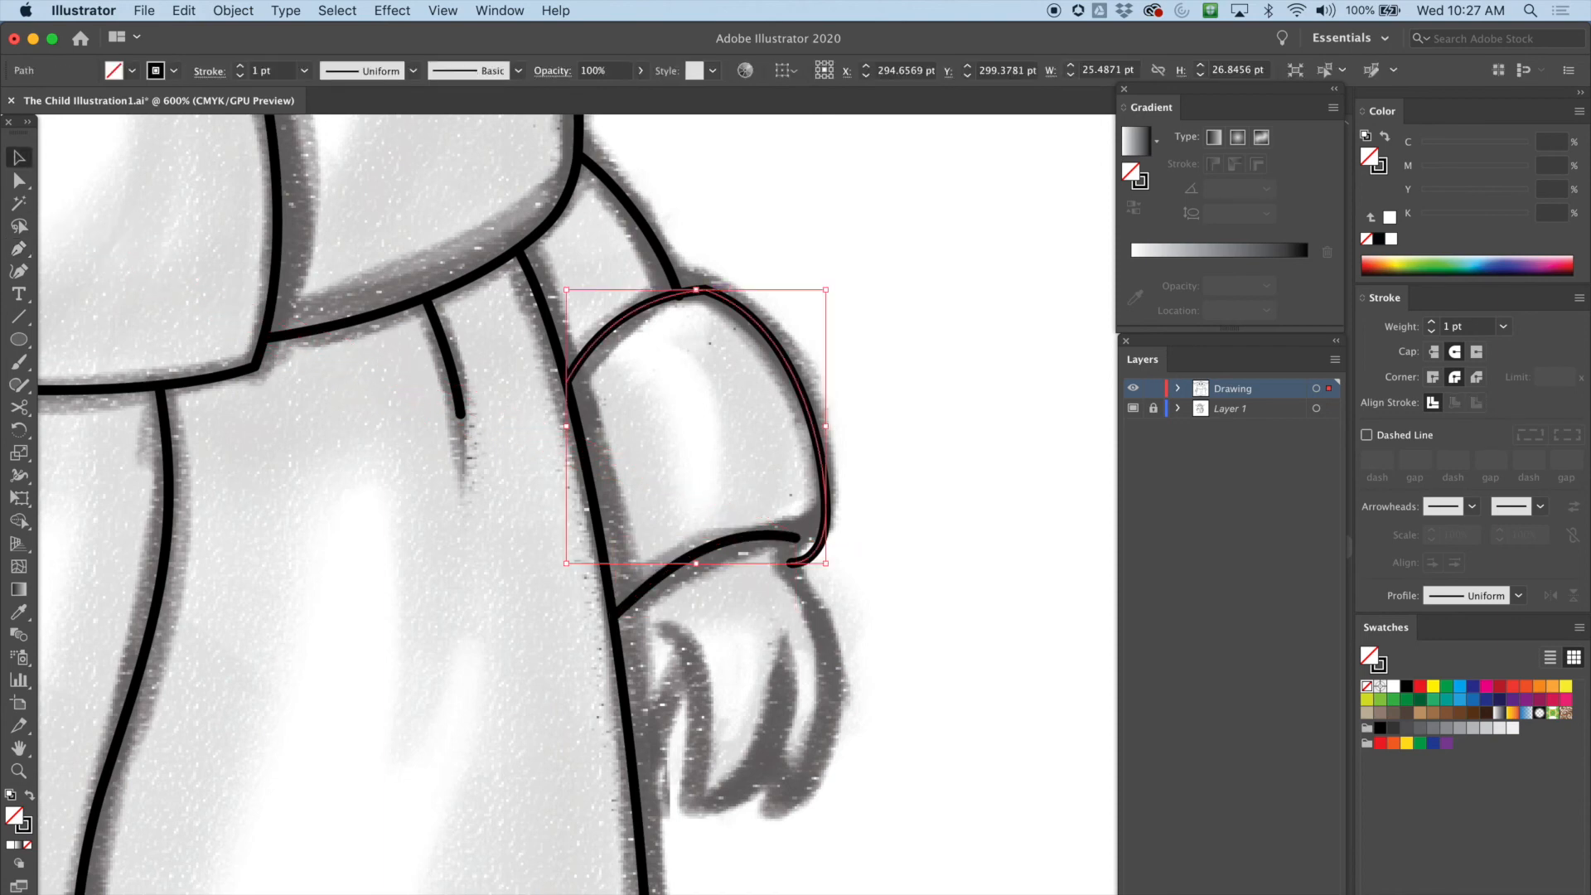
click(19, 181)
click(767, 242)
click(706, 290)
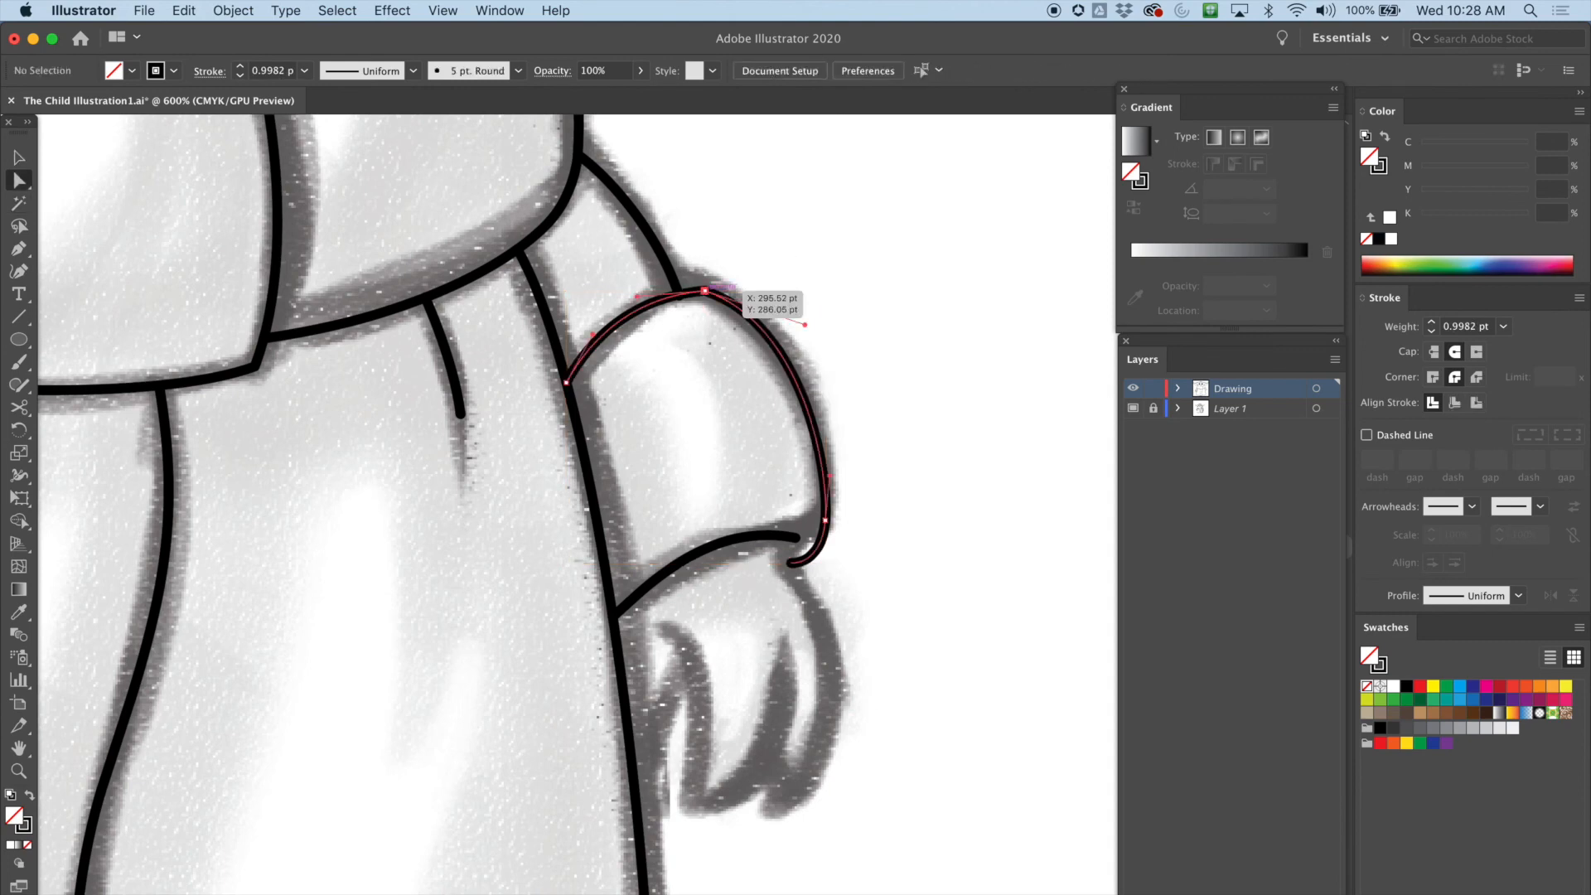
scroll(448, 505, down, 5)
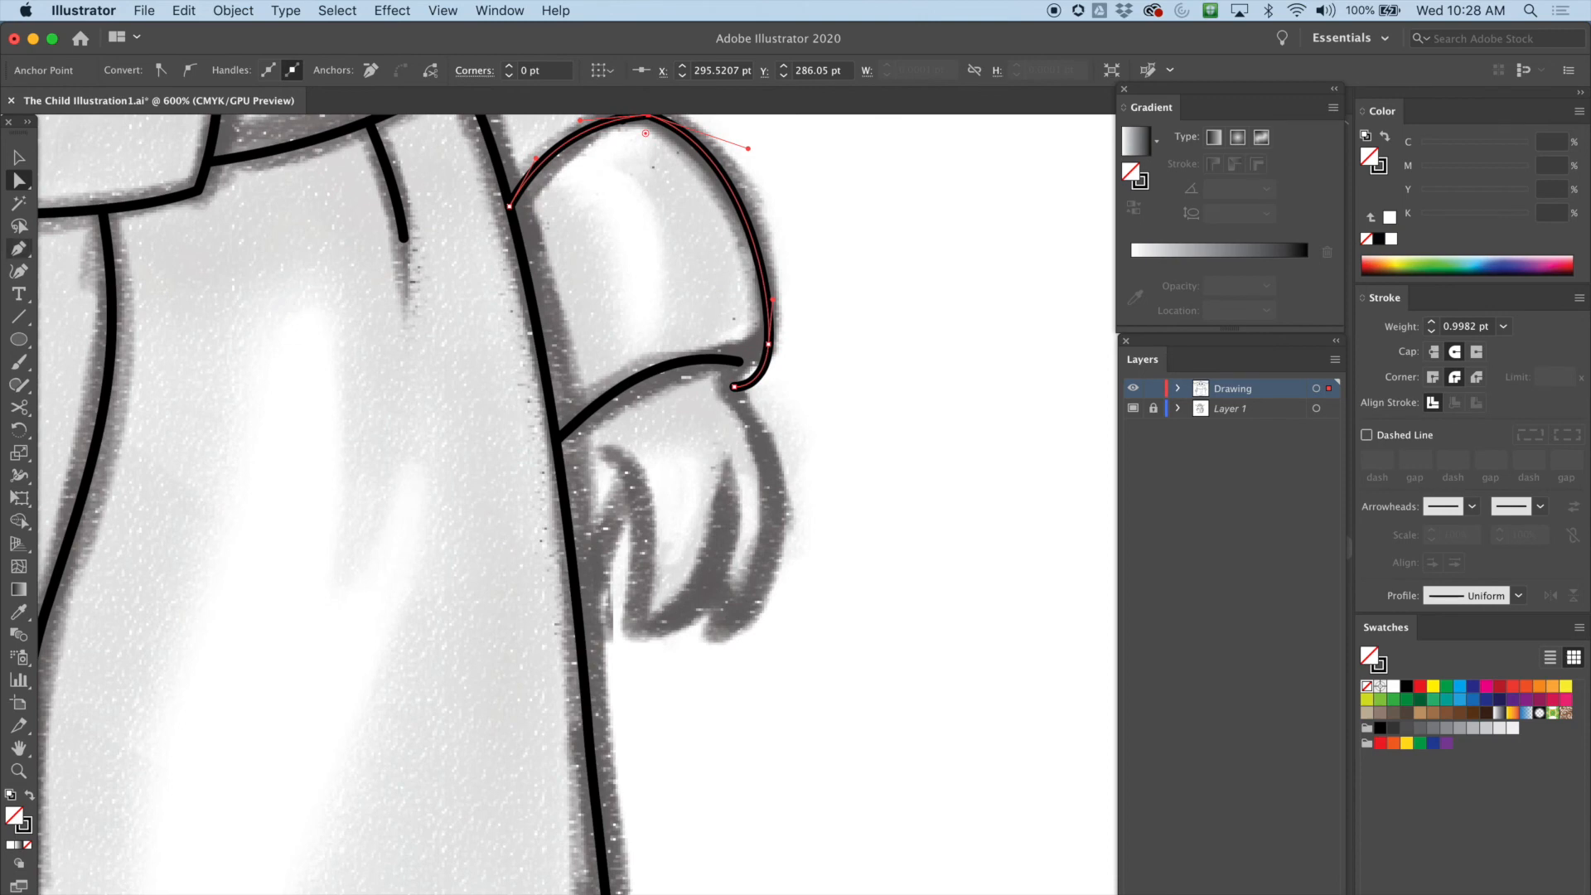
click(19, 248)
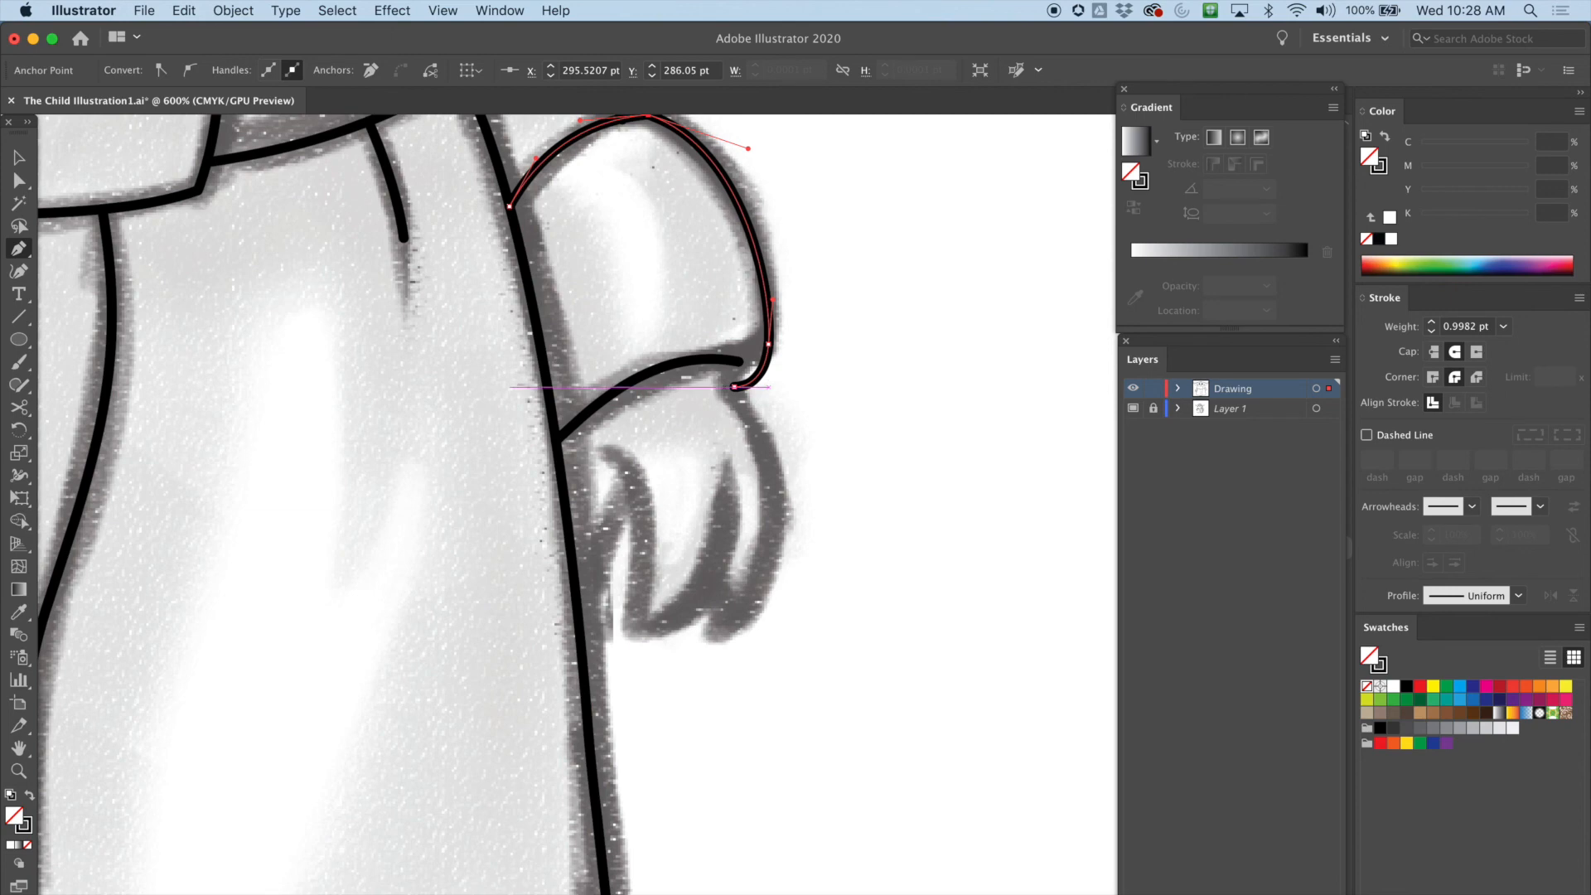
drag(725, 359, 725, 372)
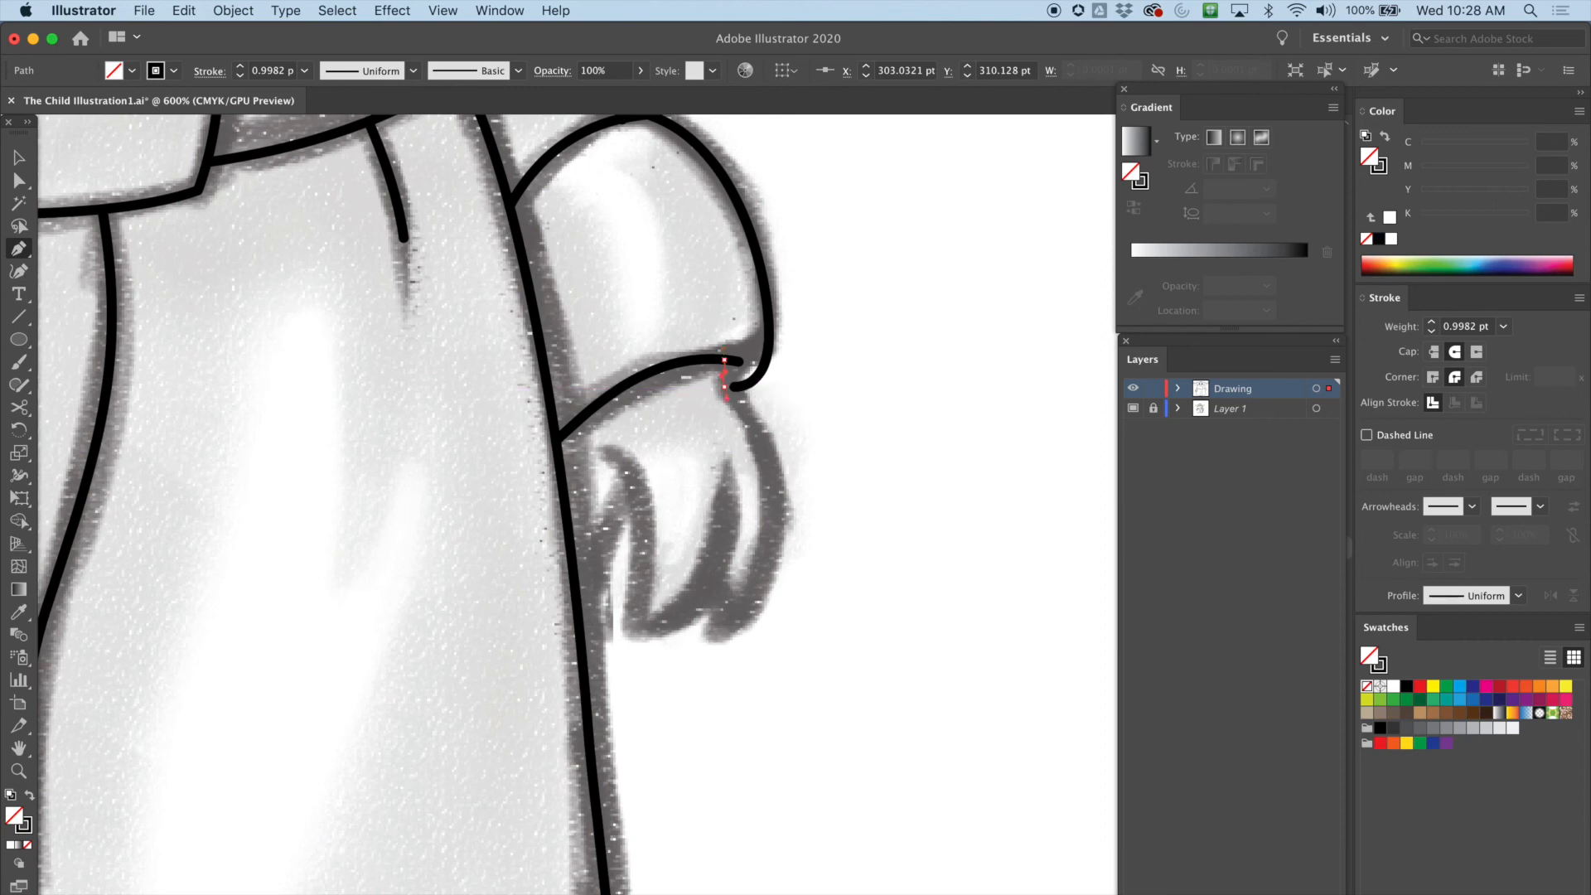
click(725, 398)
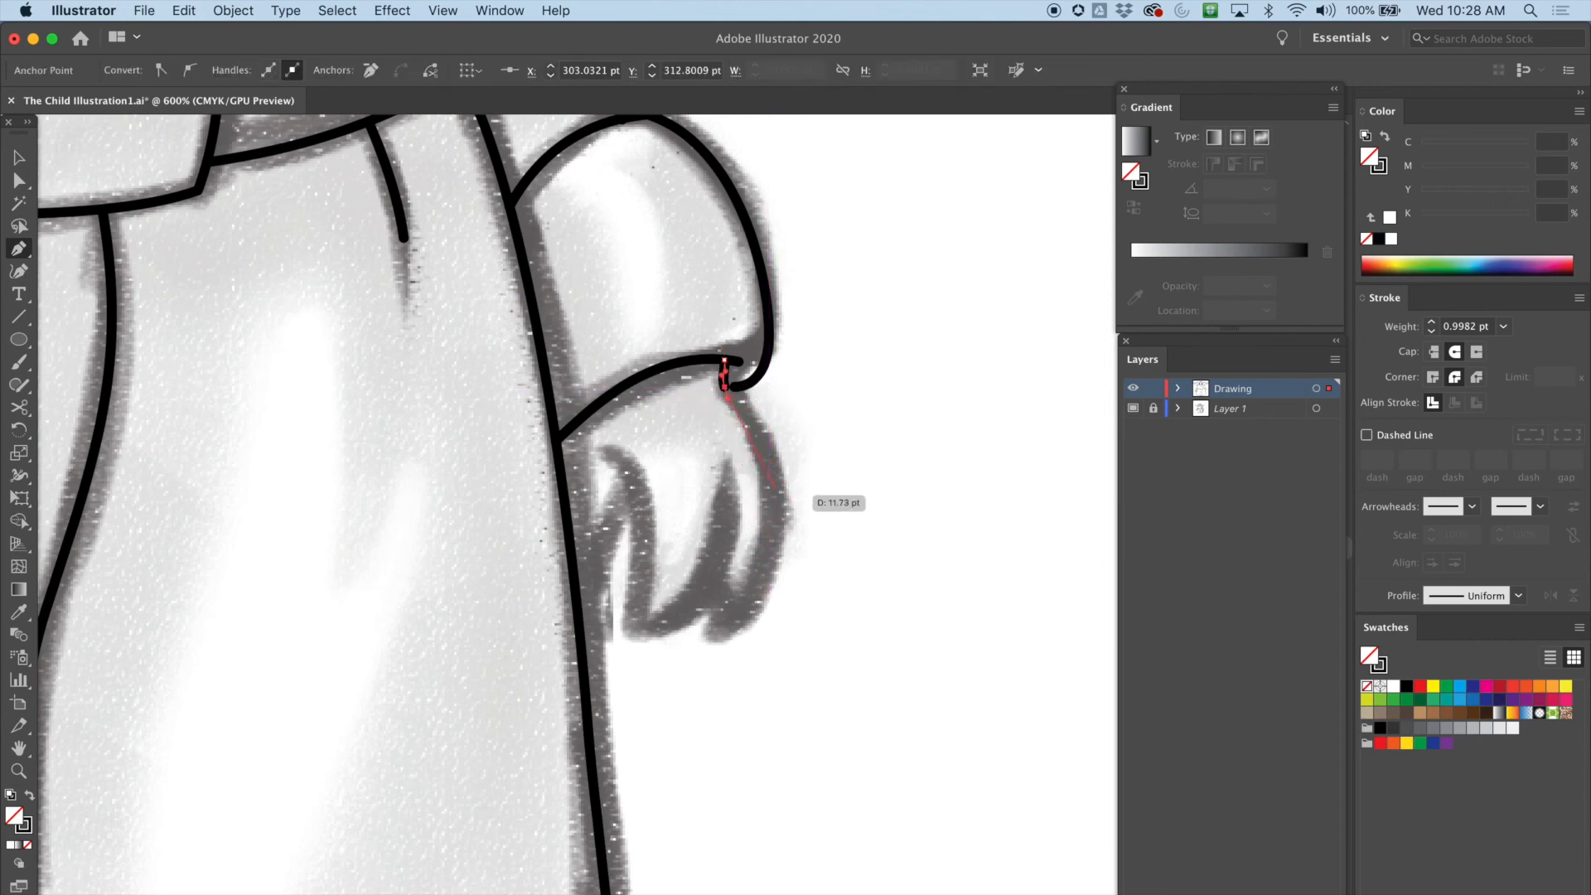
drag(777, 472, 785, 539)
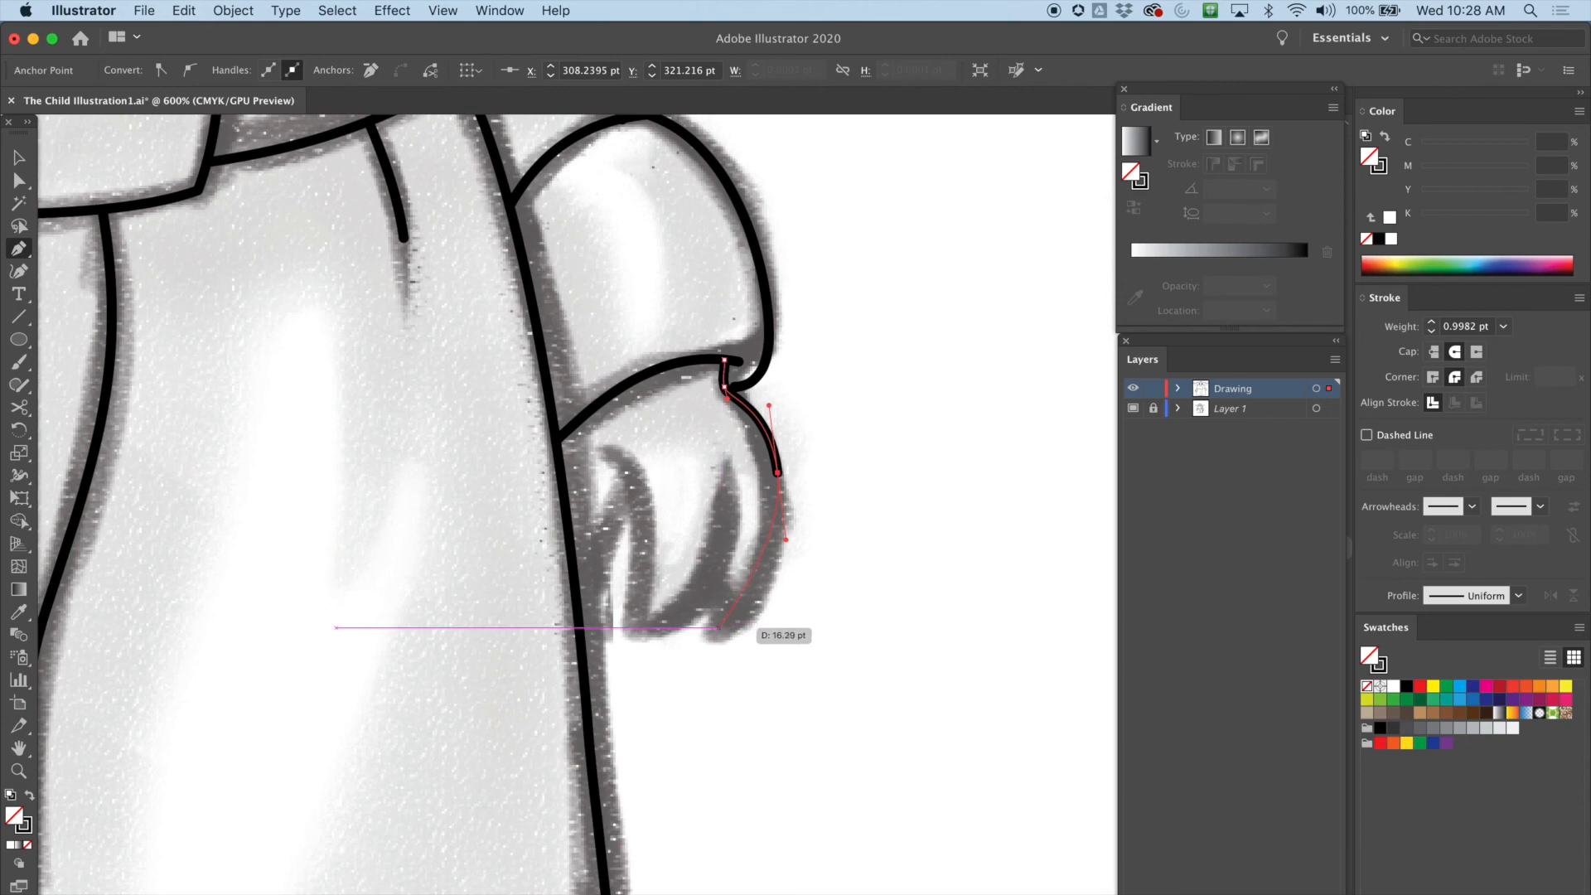
drag(714, 636, 678, 656)
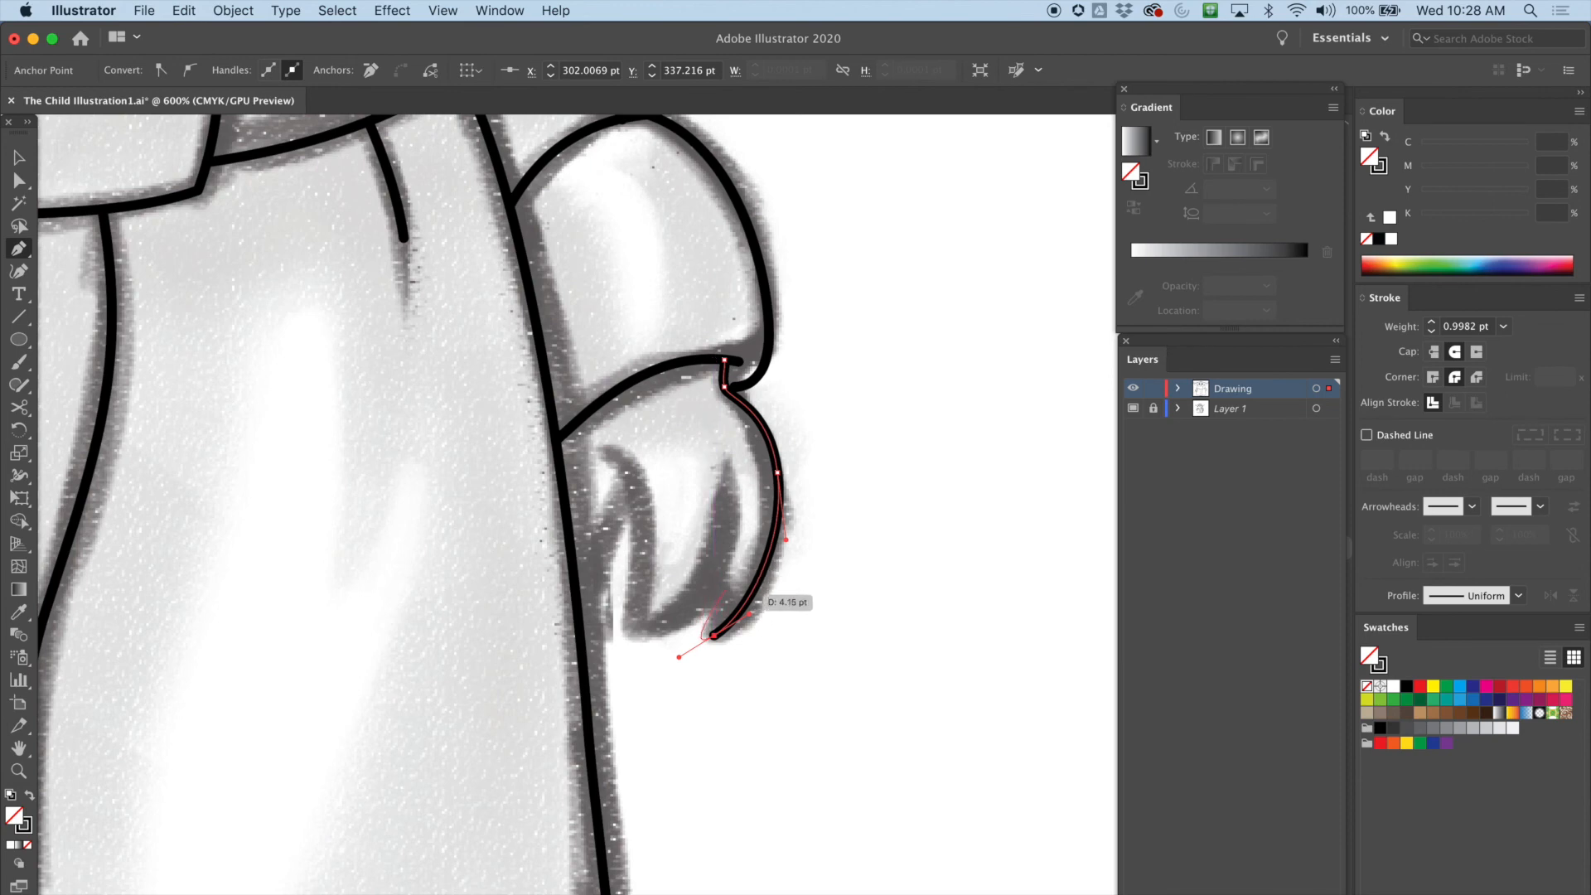
key(super+z)
drag(716, 634, 683, 643)
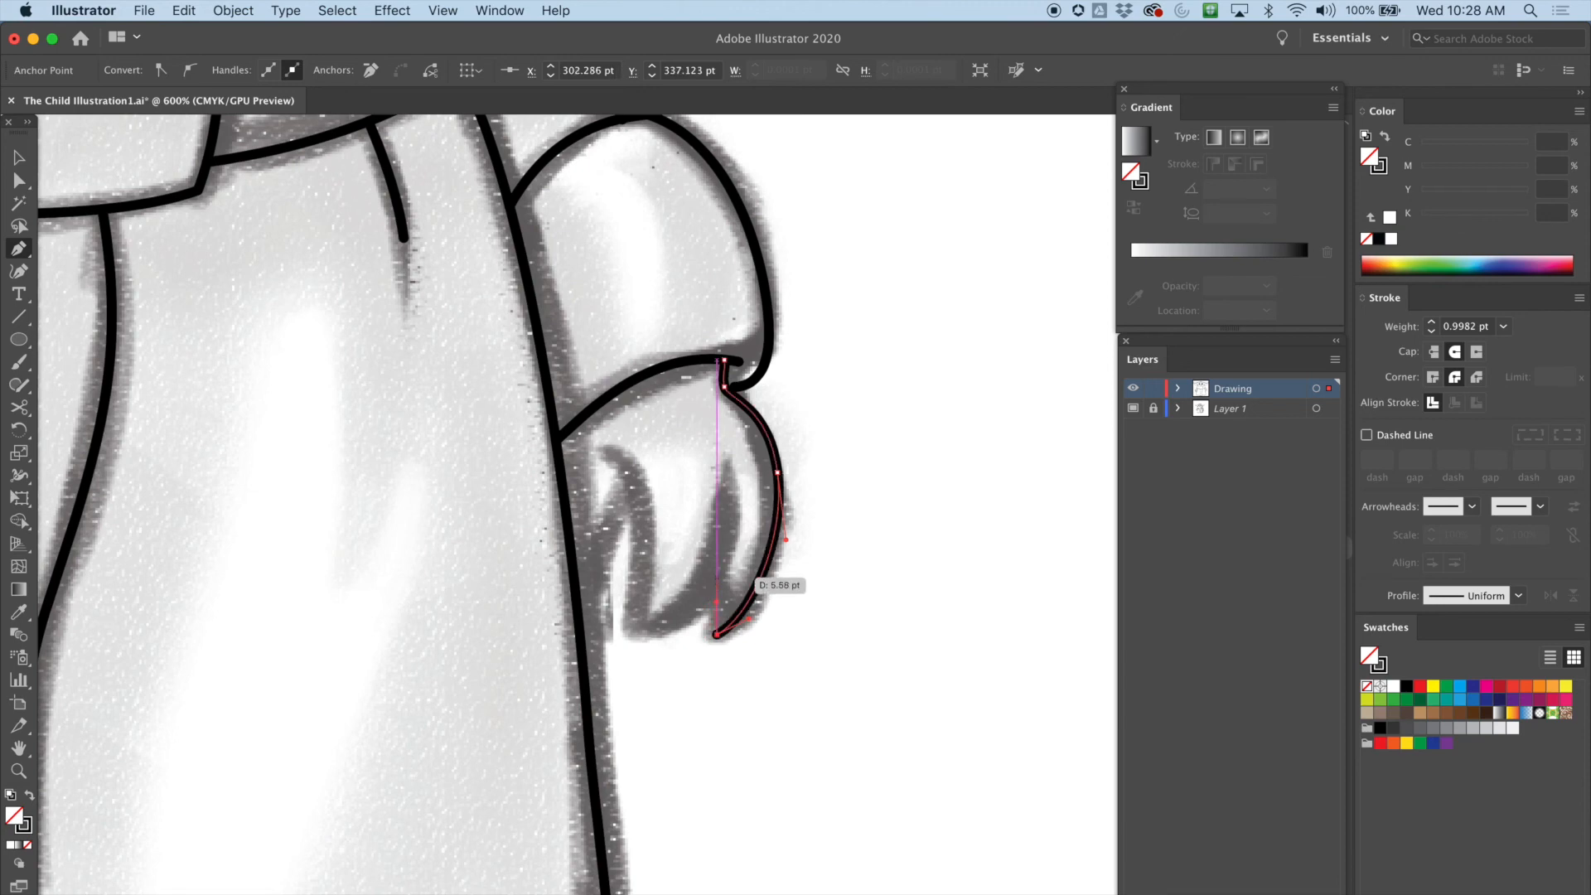
click(711, 572)
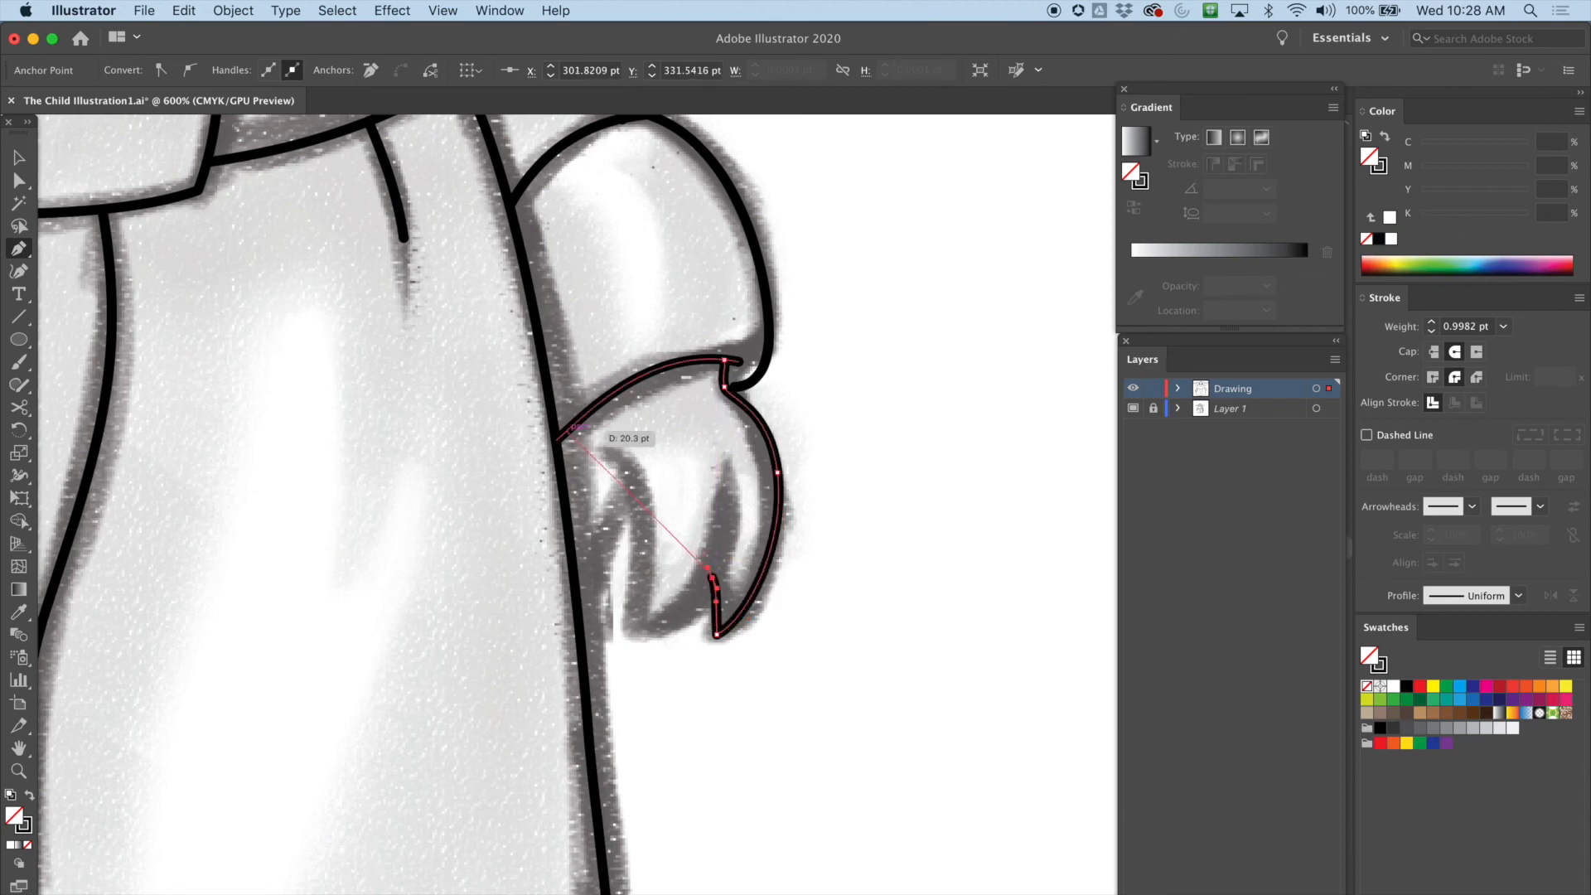
key(a)
click(609, 410)
Trace the hand's inner finger with the Pen tool from its top down around the tip and up to the robe edge
key(p)
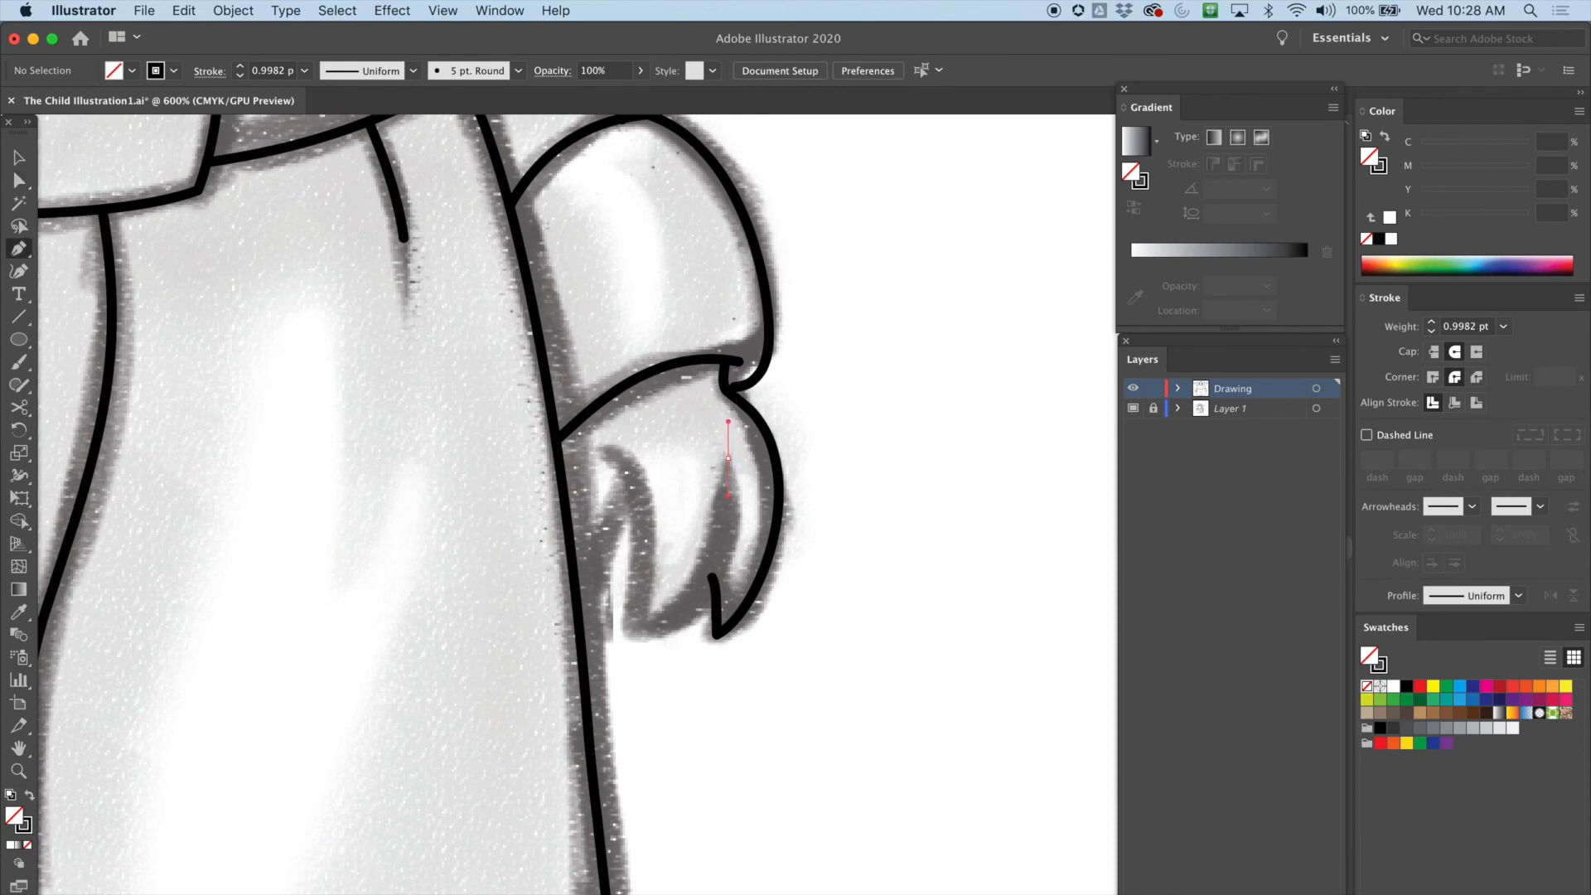
drag(727, 496, 729, 495)
drag(640, 634, 523, 679)
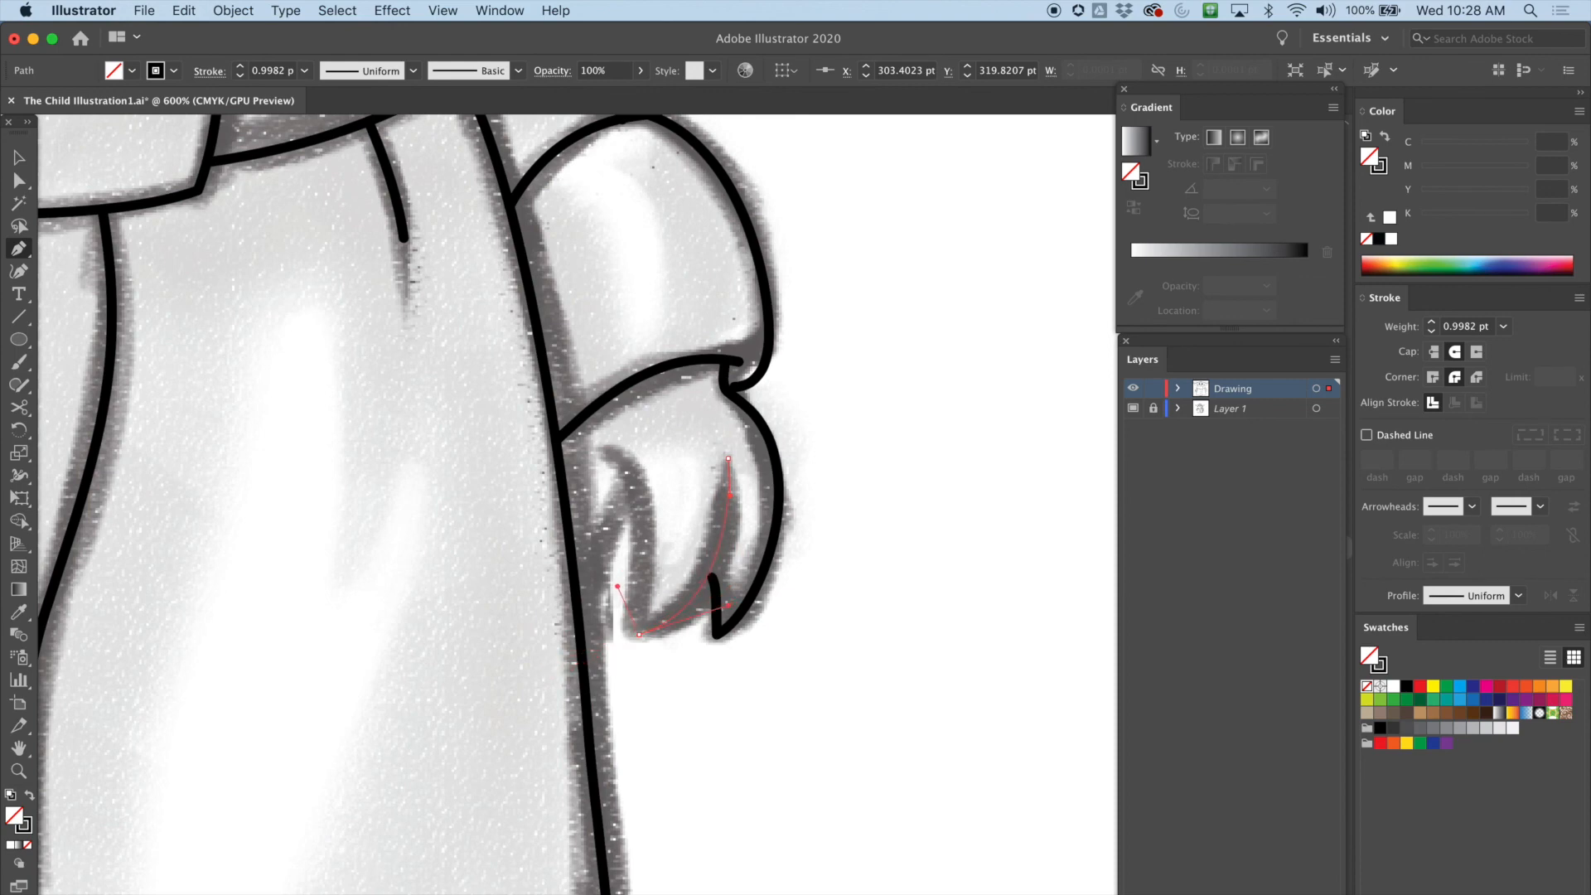
drag(631, 579, 633, 577)
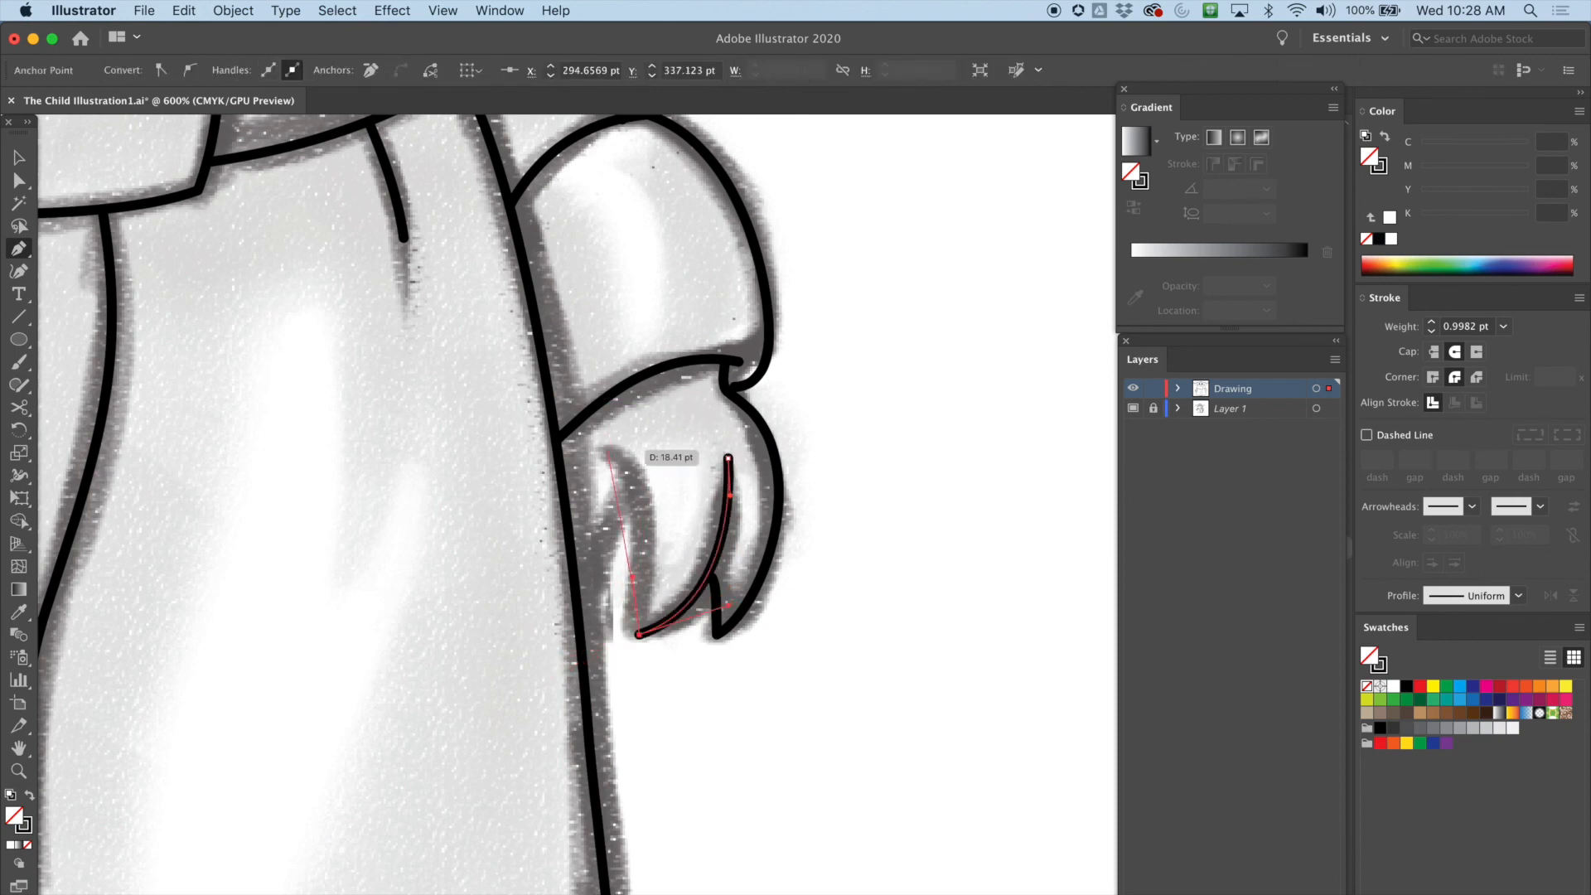
drag(613, 450, 664, 479)
drag(566, 416, 564, 416)
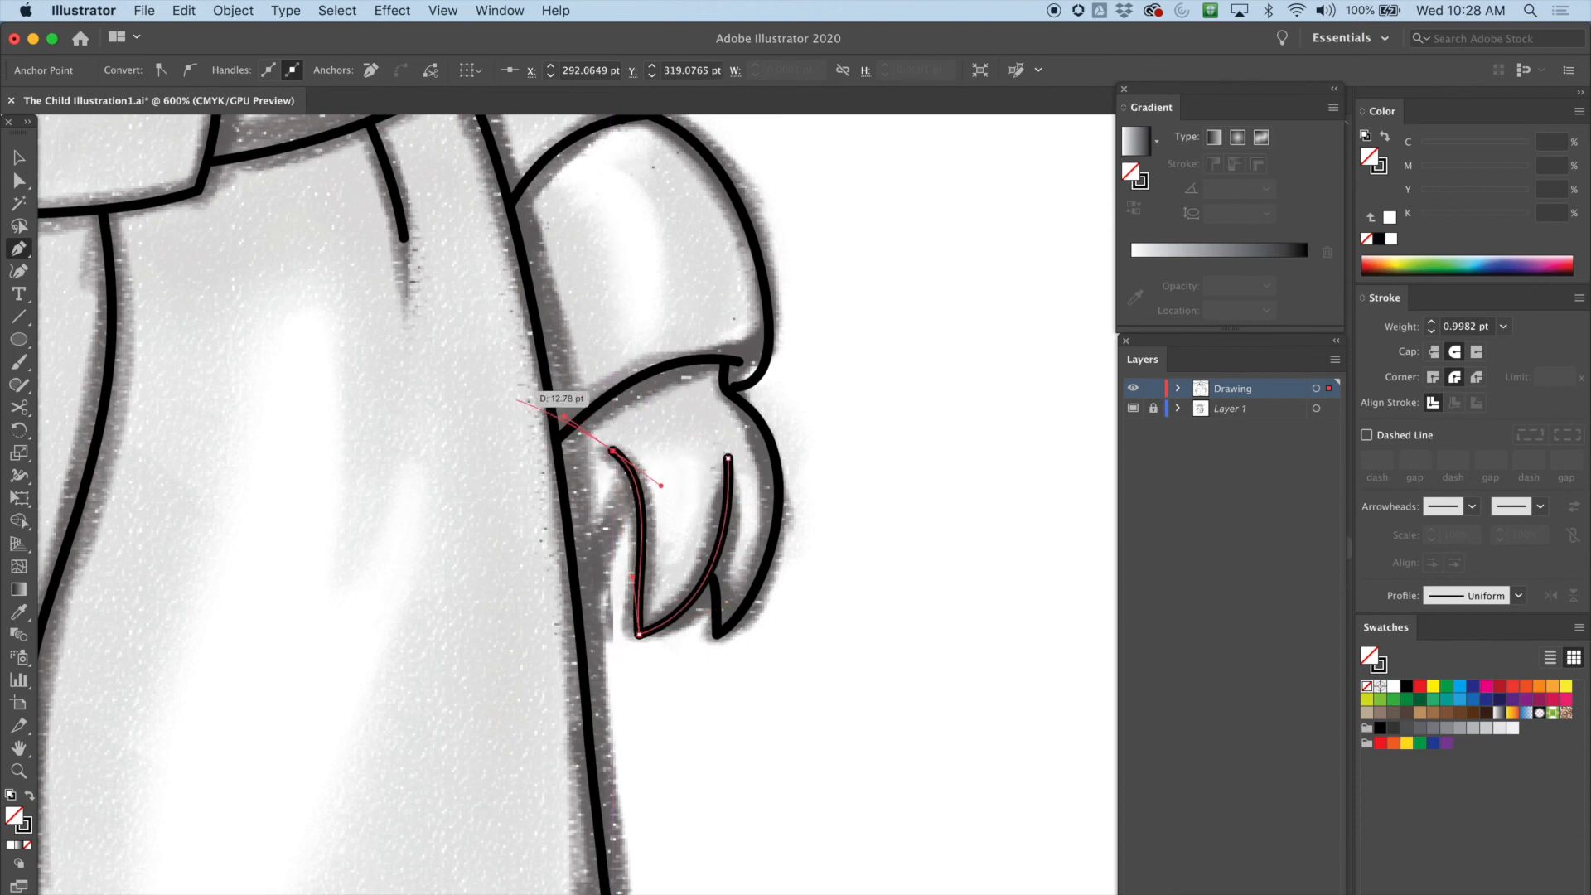
Adjust the anchors and handles of the newly traced finger path with Direct Selection to follow the sketch
click(19, 181)
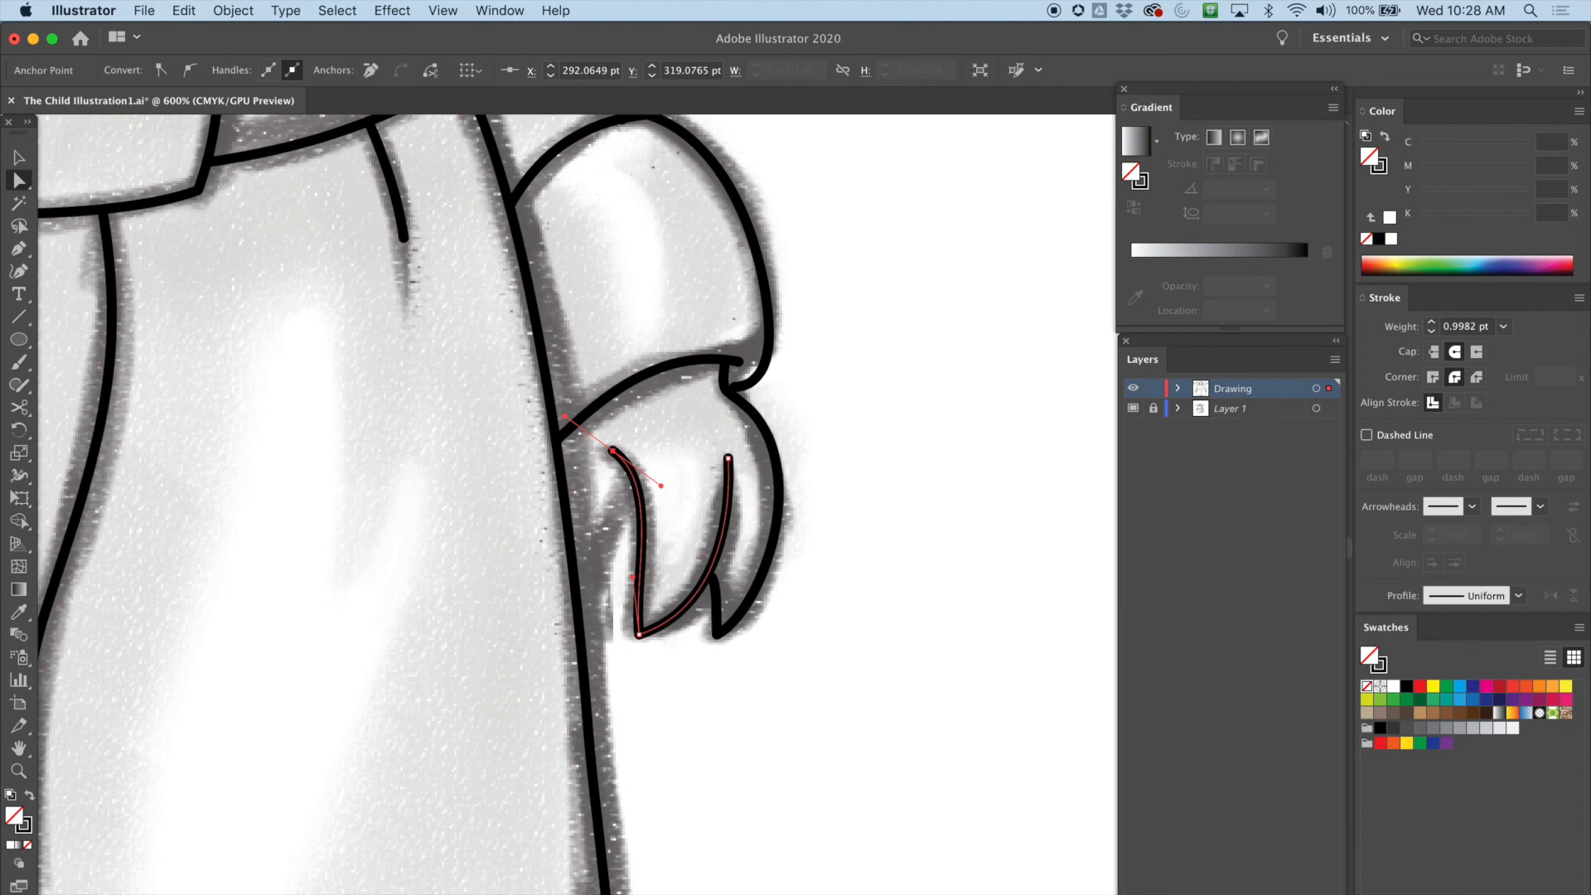
drag(661, 484, 665, 496)
drag(638, 635, 628, 634)
drag(622, 577, 639, 573)
drag(718, 604, 755, 607)
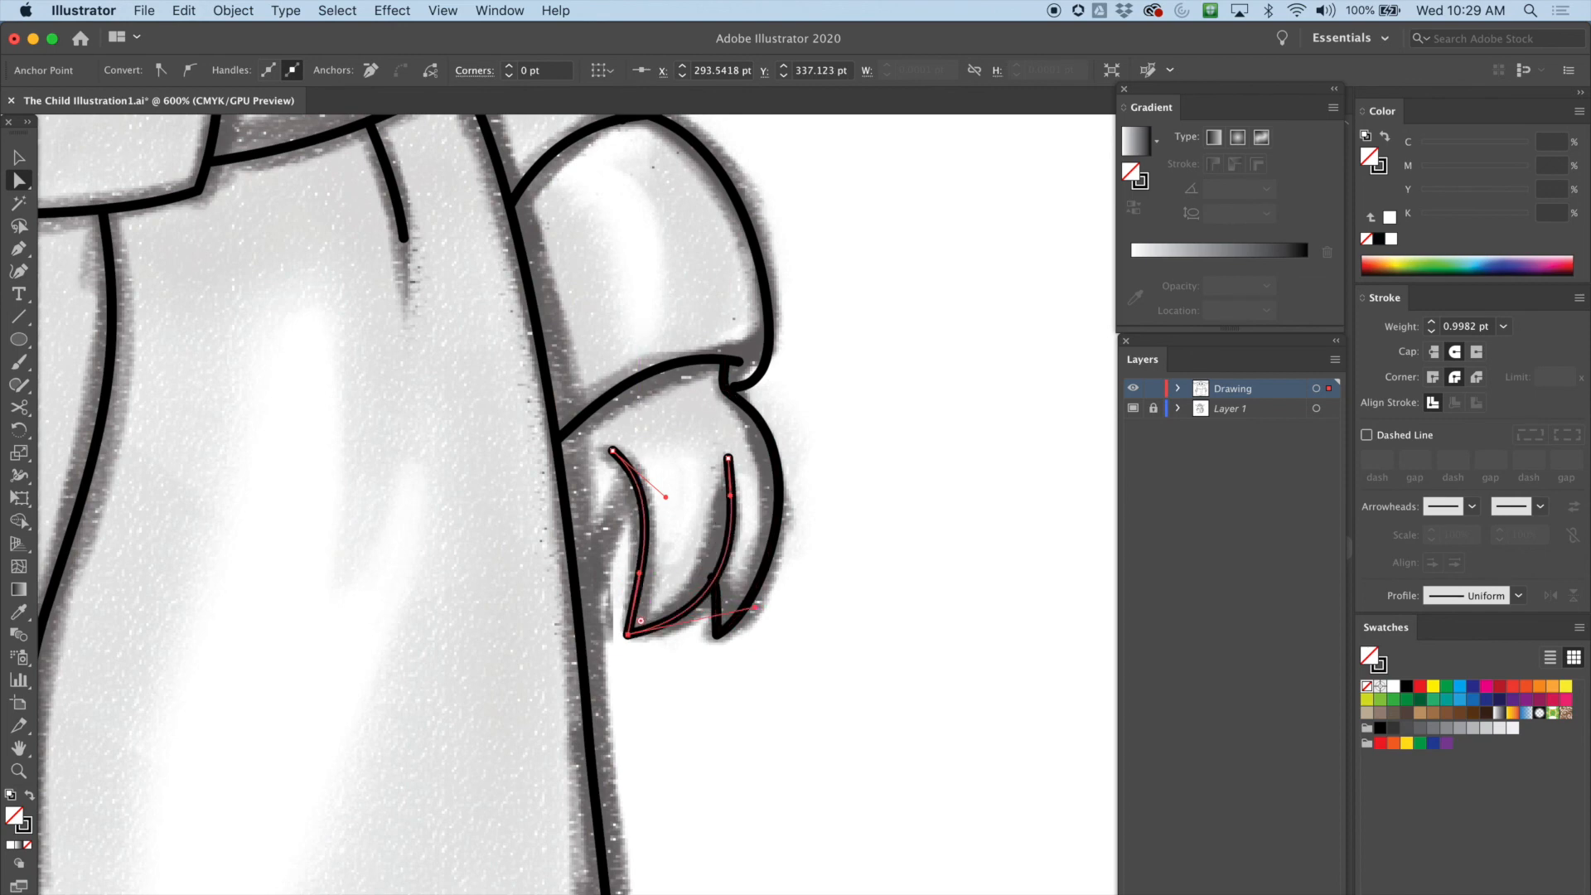
Reshape the hand's outer edge path, moving its fingertip anchors and handles with Direct Selection to match the sketch
click(728, 458)
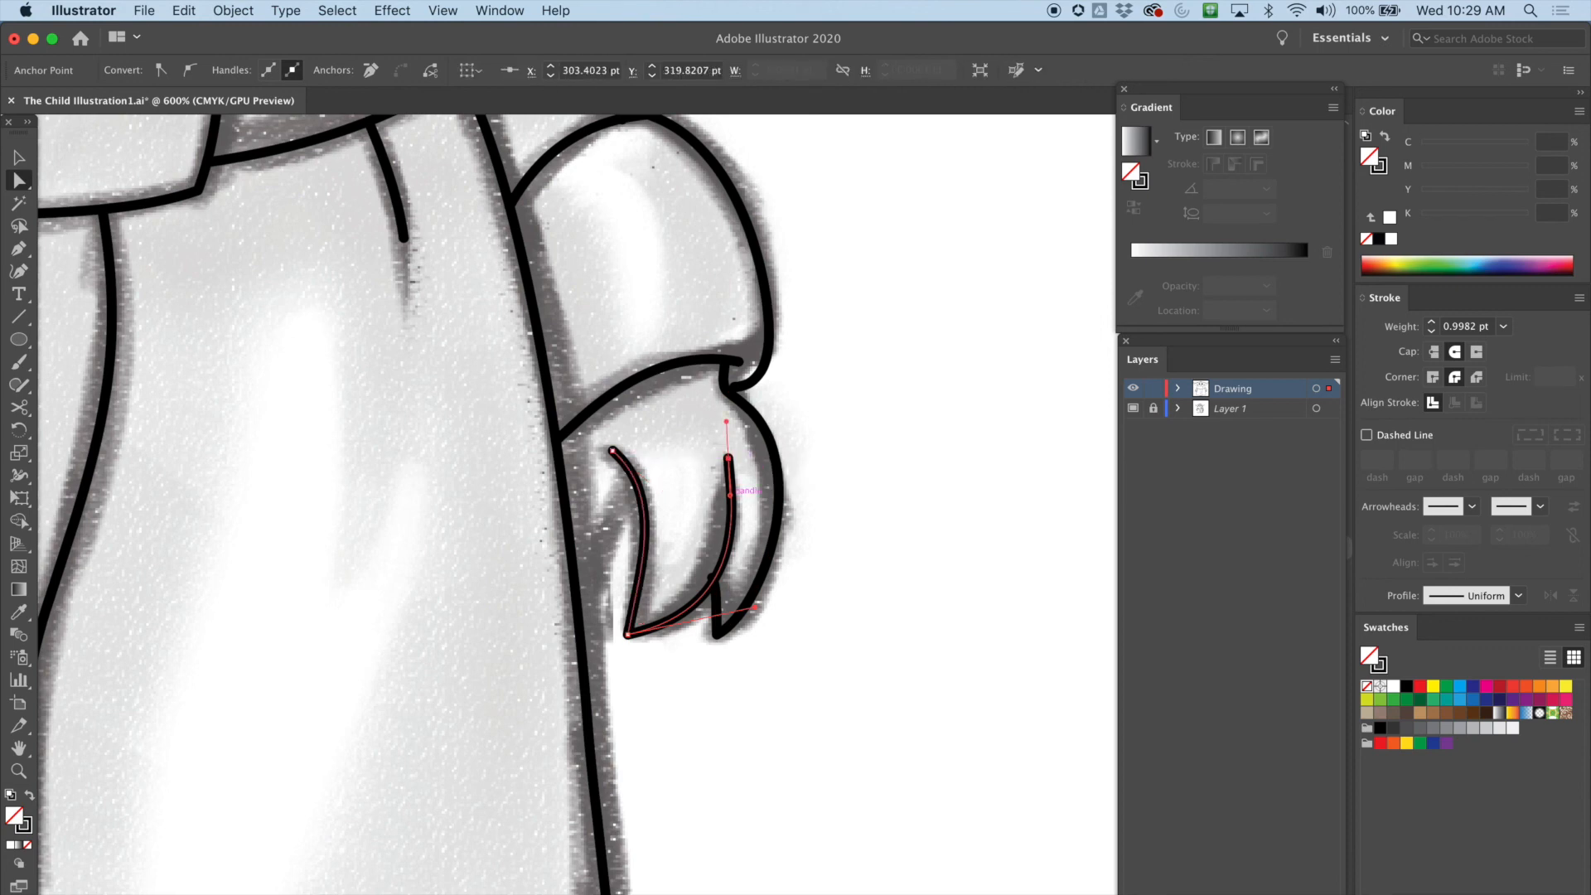
drag(723, 497, 722, 497)
mouse_move(755, 607)
mouse_down()
mouse_move(733, 598)
mouse_move(716, 633)
mouse_move(705, 627)
mouse_up()
click(712, 578)
click(707, 571)
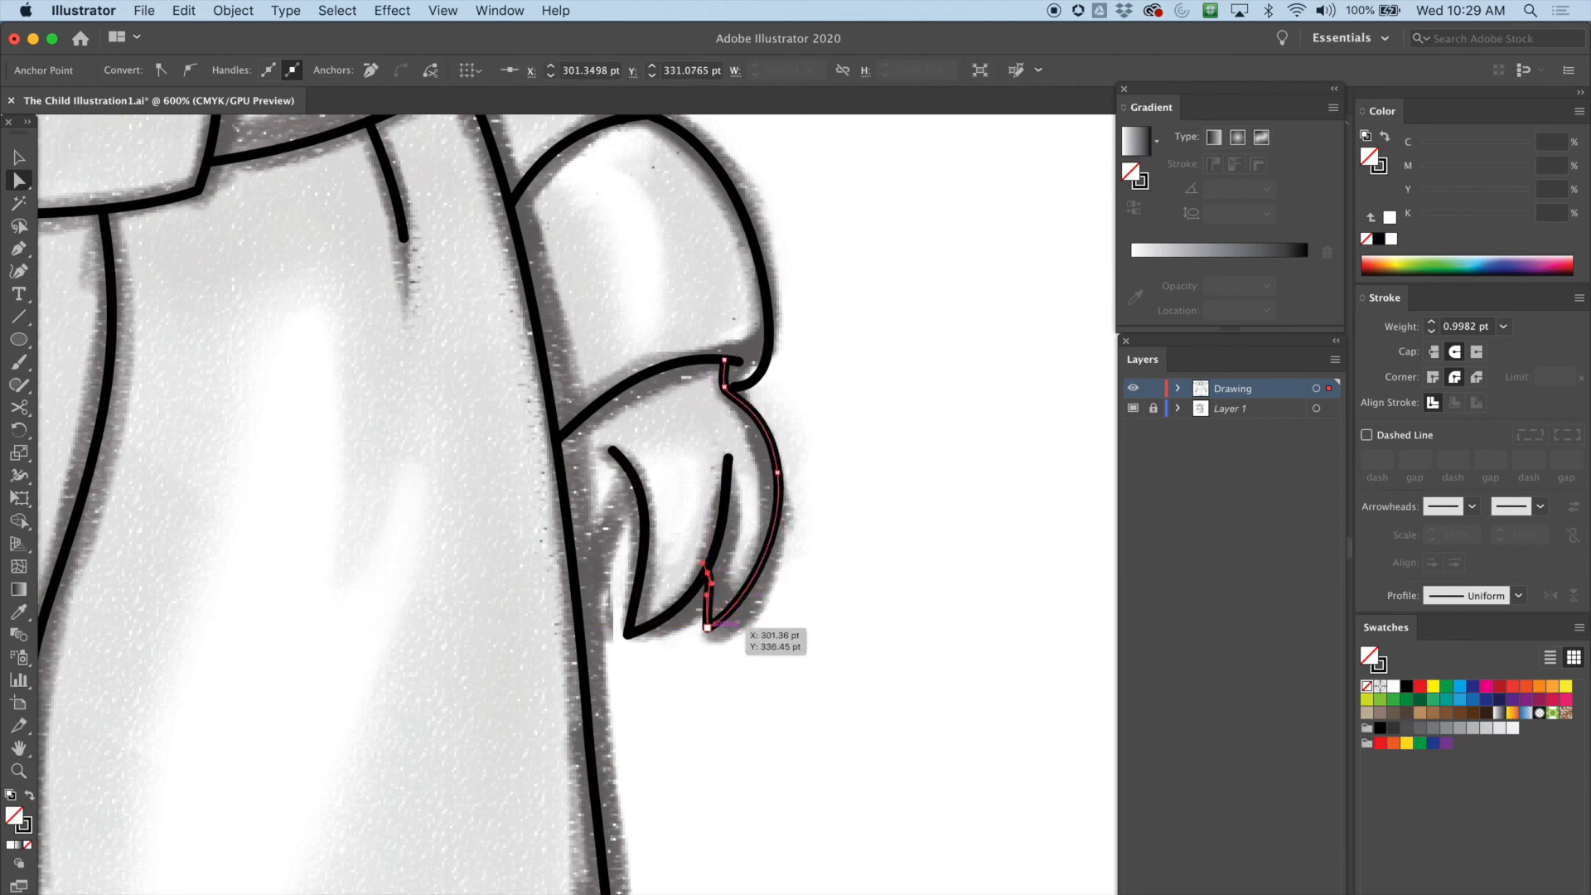
click(707, 626)
drag(739, 614, 761, 610)
click(727, 457)
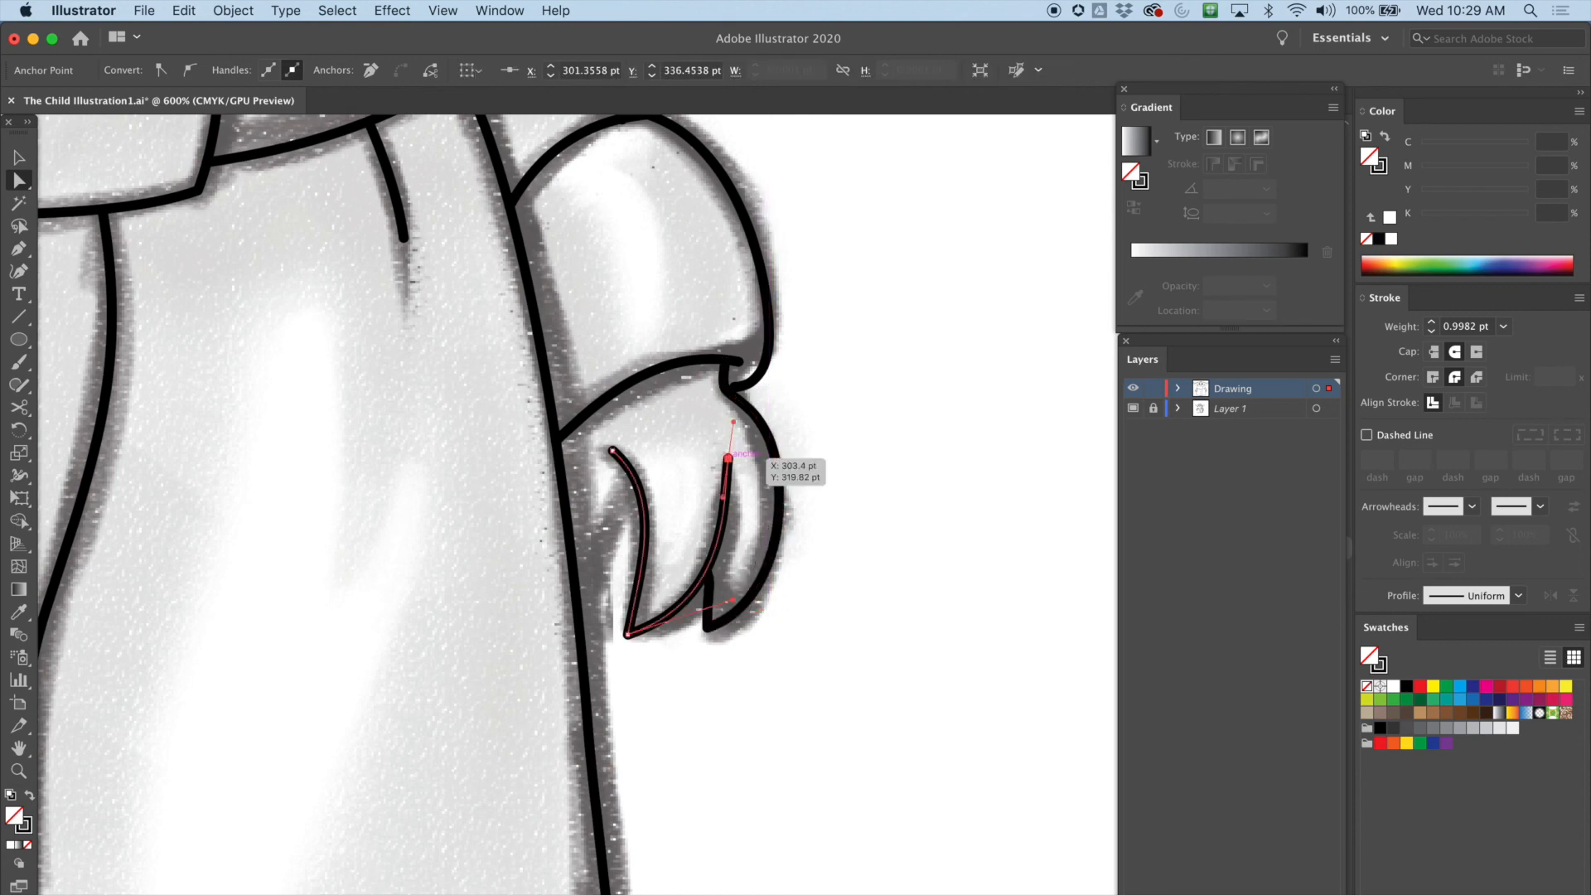
drag(728, 457, 728, 521)
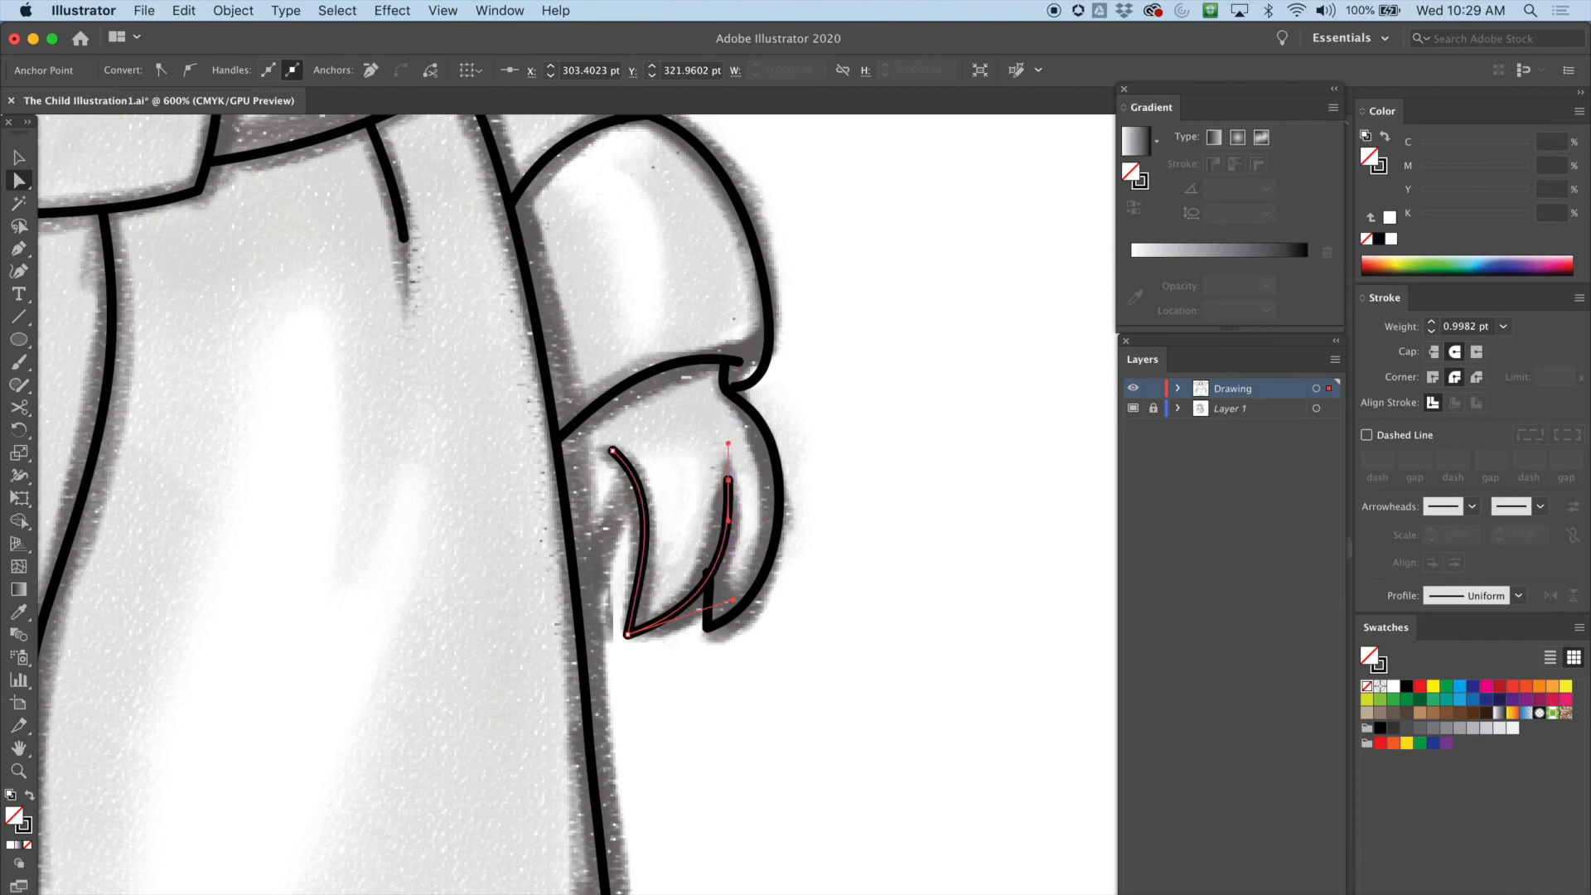
click(707, 628)
click(707, 573)
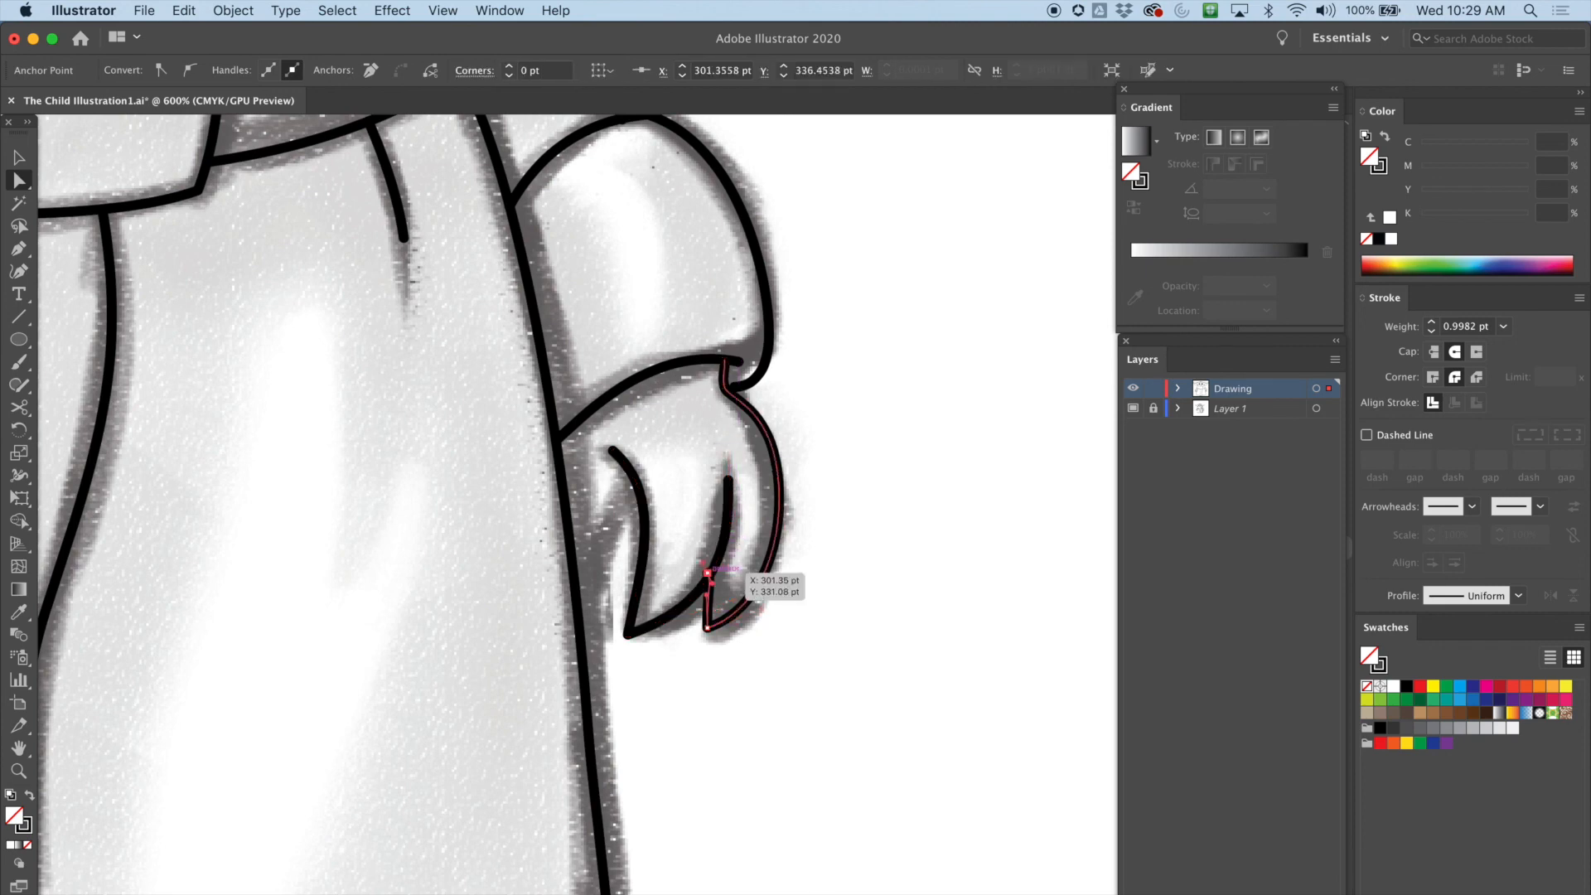
drag(707, 573, 716, 590)
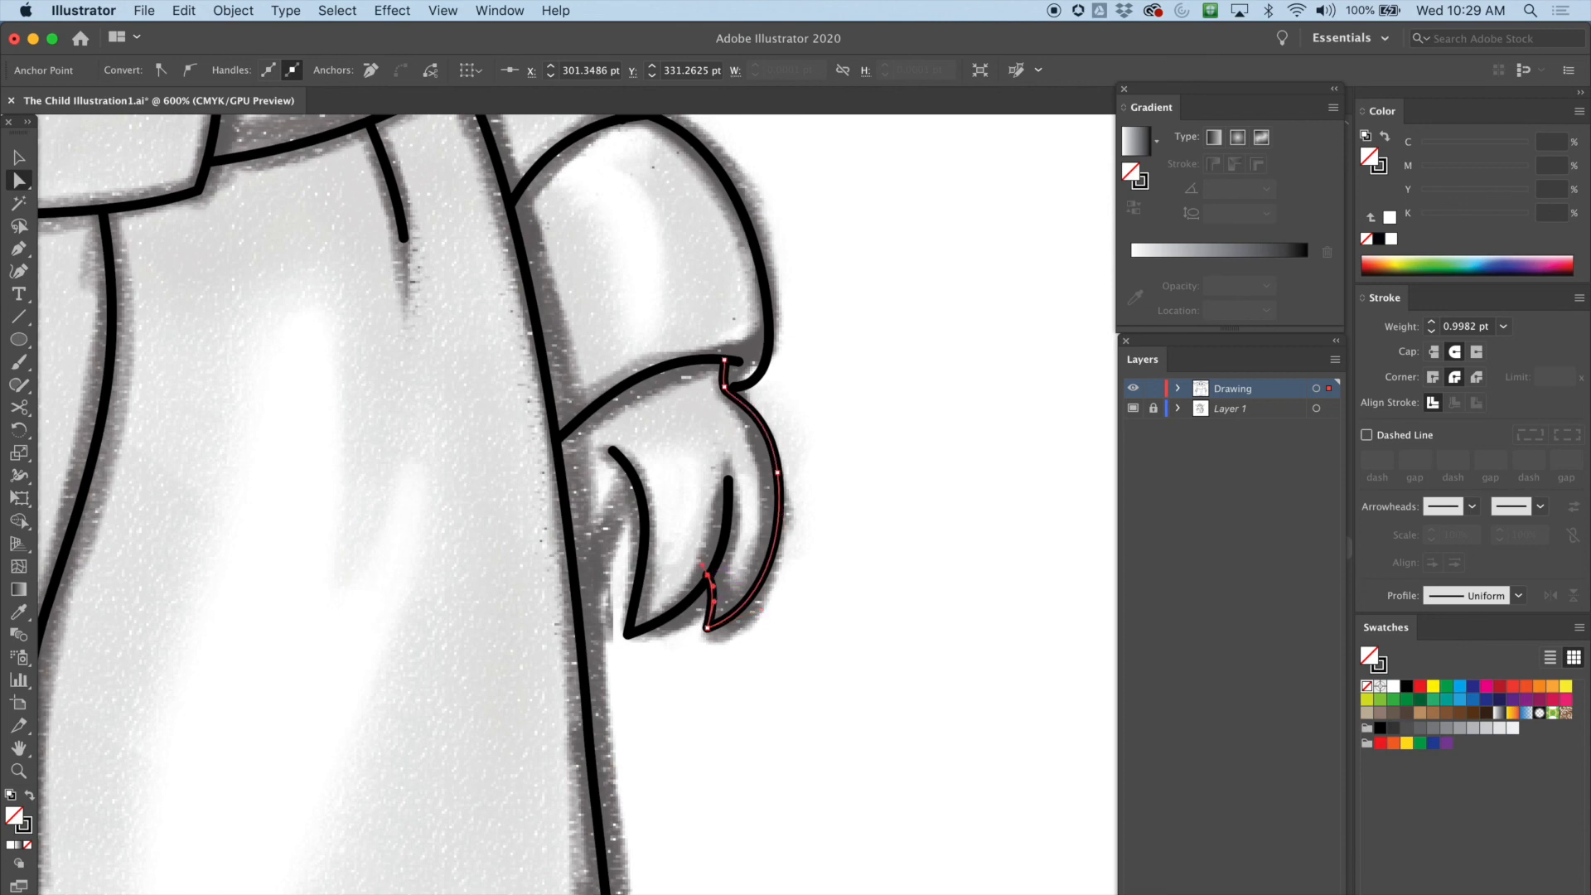
click(837, 517)
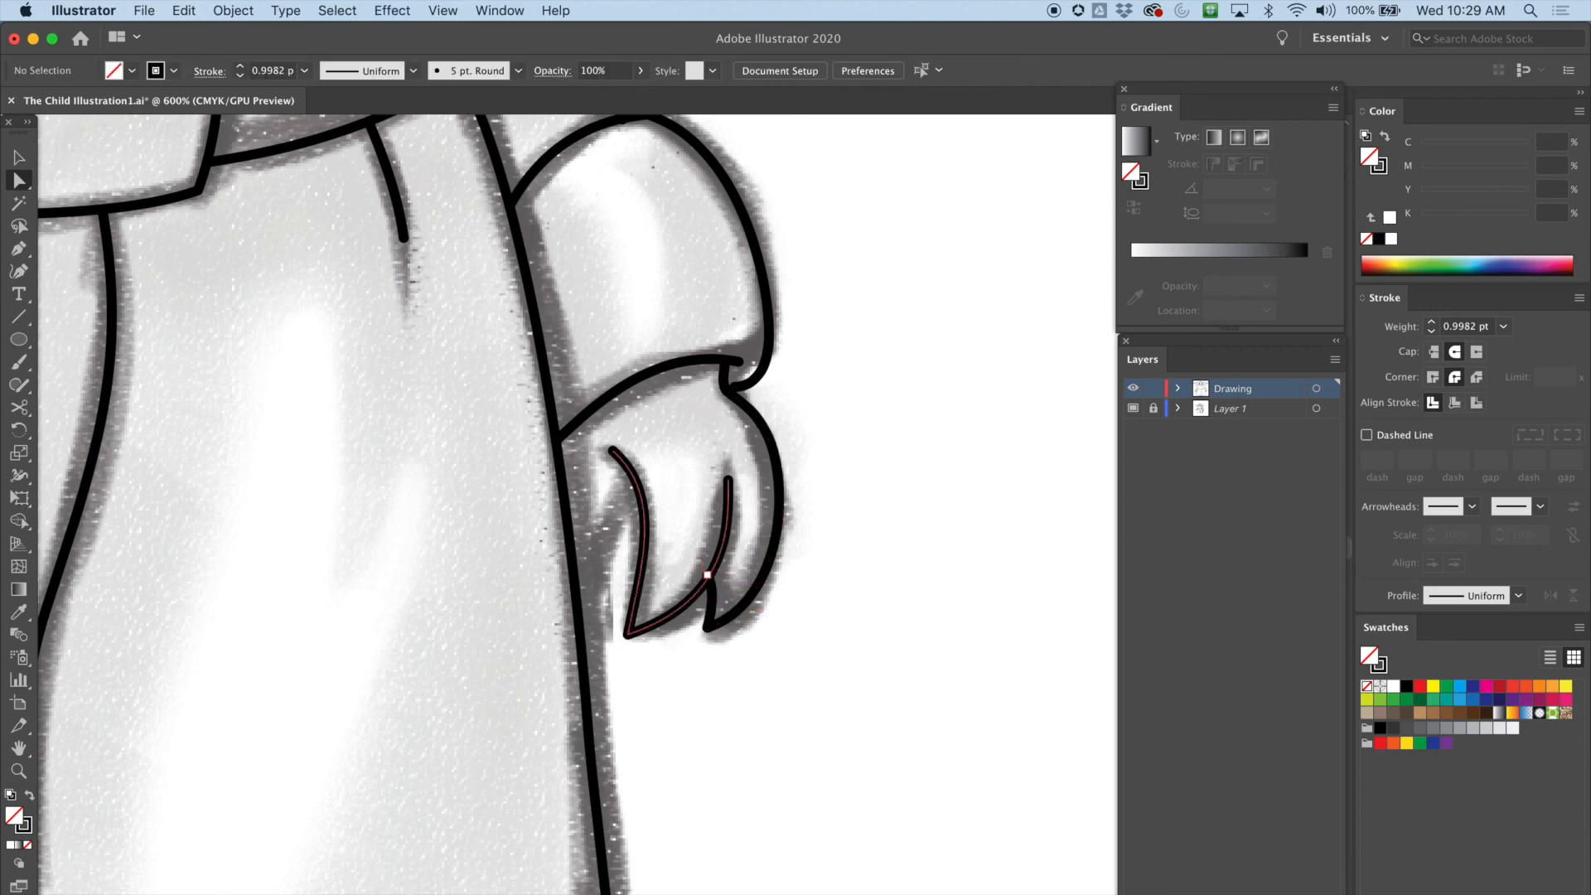
Draw a curved line with the Pen tool from the left finger's top down to the robe edge, then adjust its handle
click(717, 583)
click(707, 574)
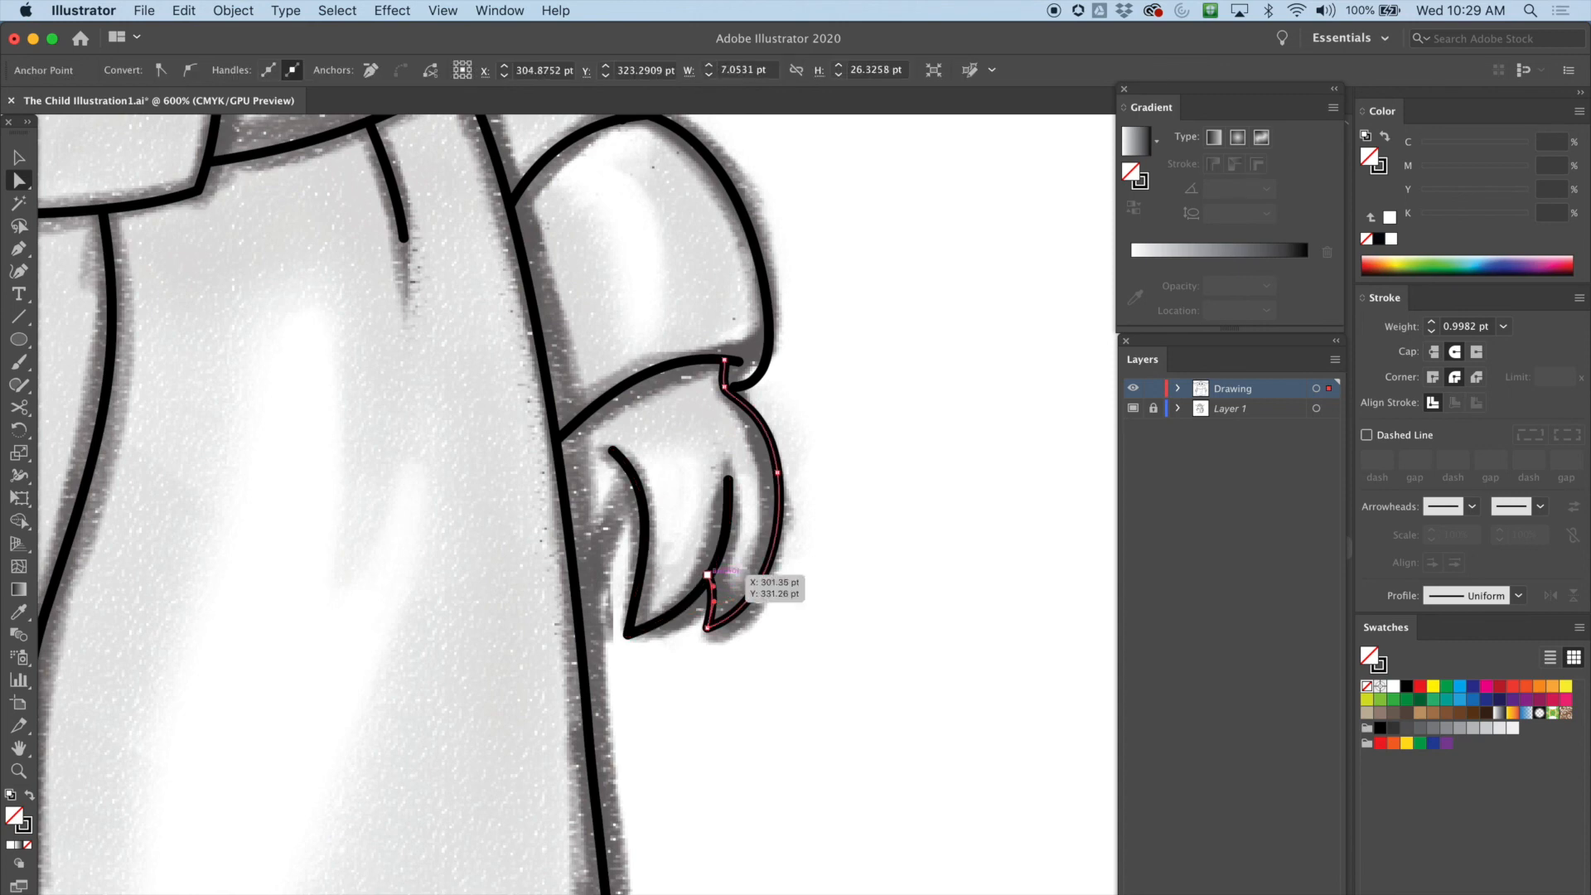
key(p)
drag(633, 477, 614, 502)
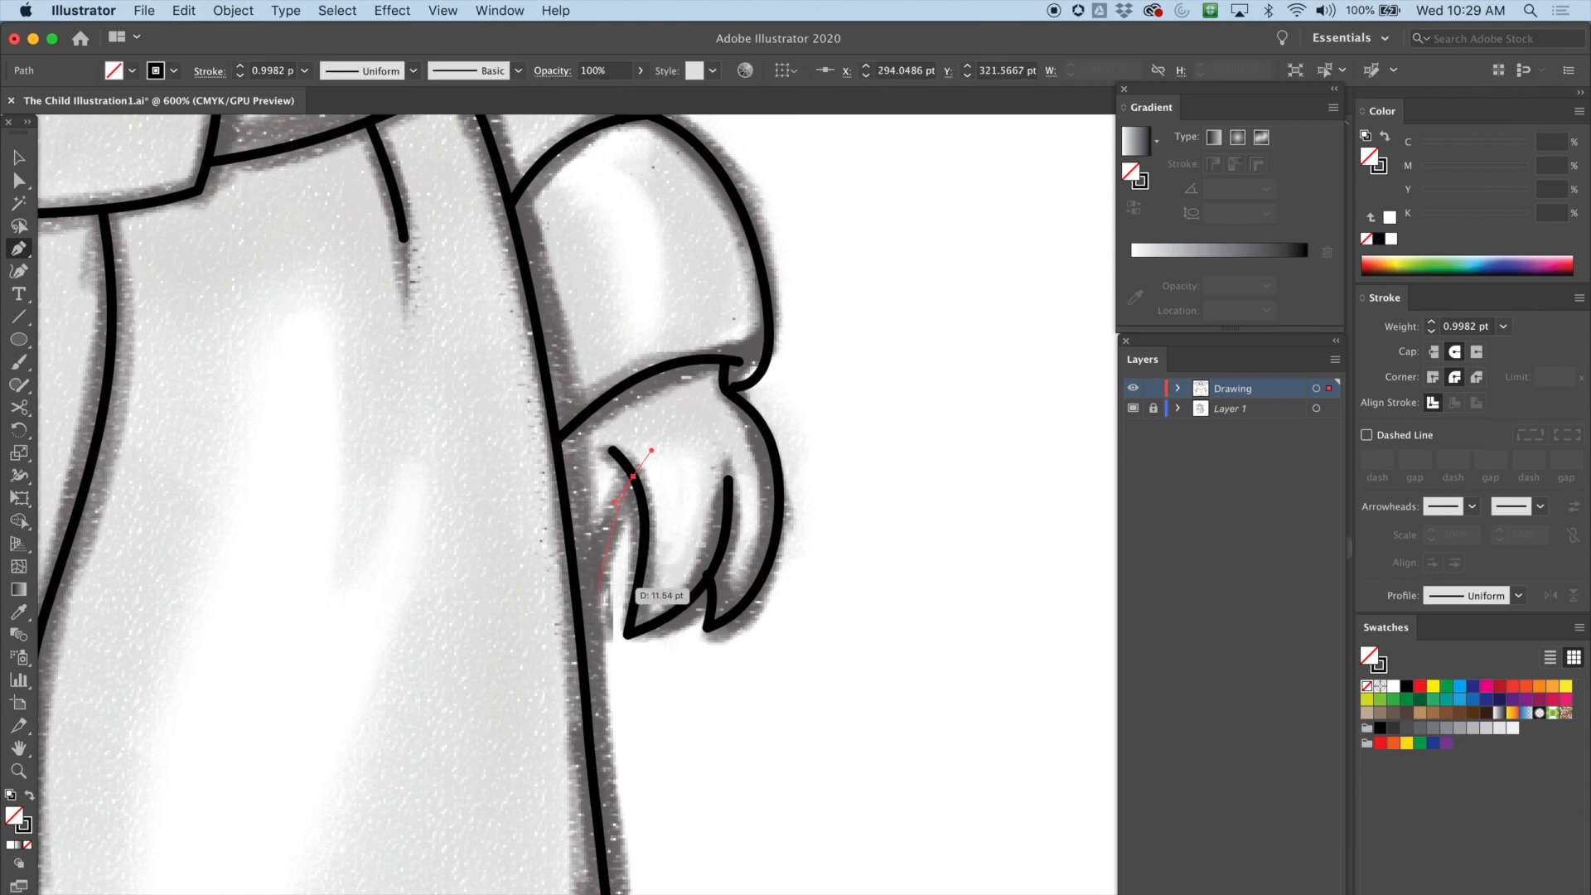
drag(596, 582, 596, 613)
drag(550, 560, 547, 560)
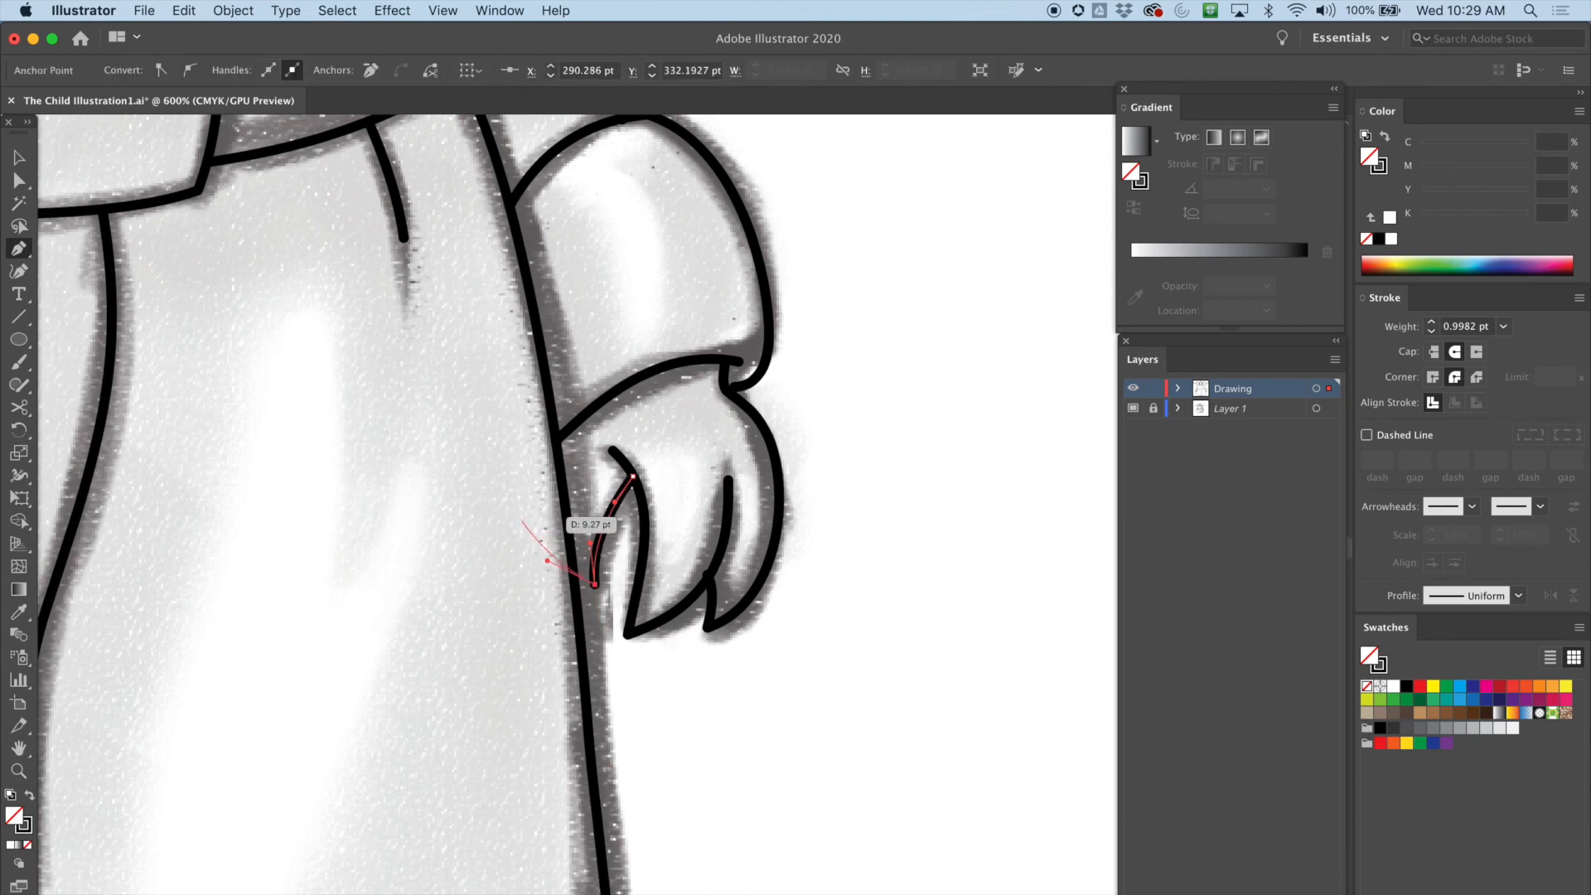
click(570, 547)
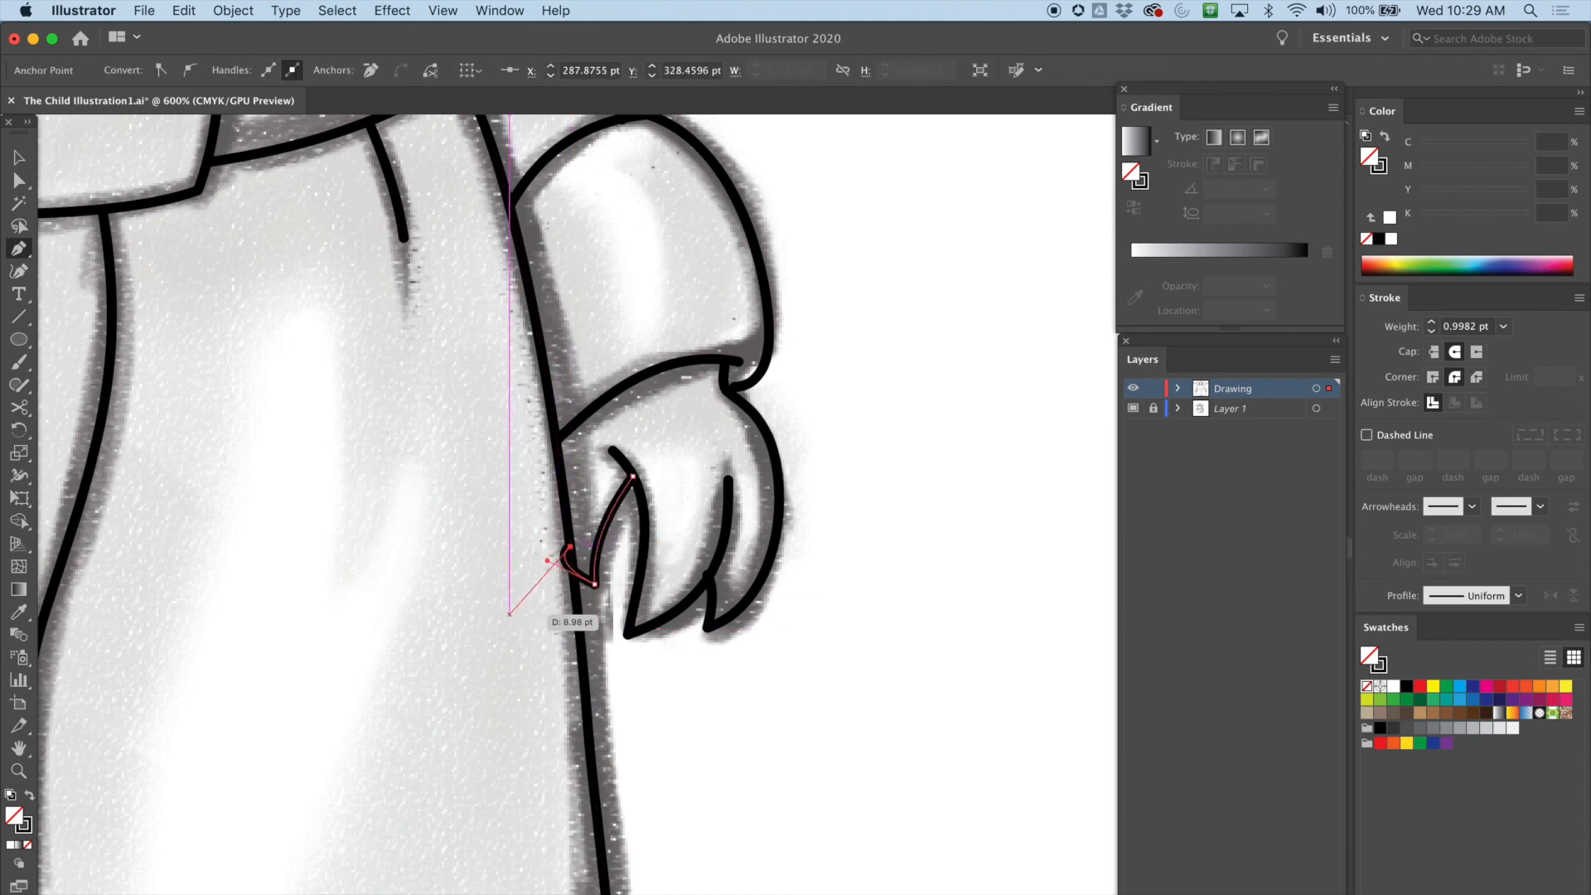
key(a)
drag(547, 560, 571, 559)
key(super+shift+a)
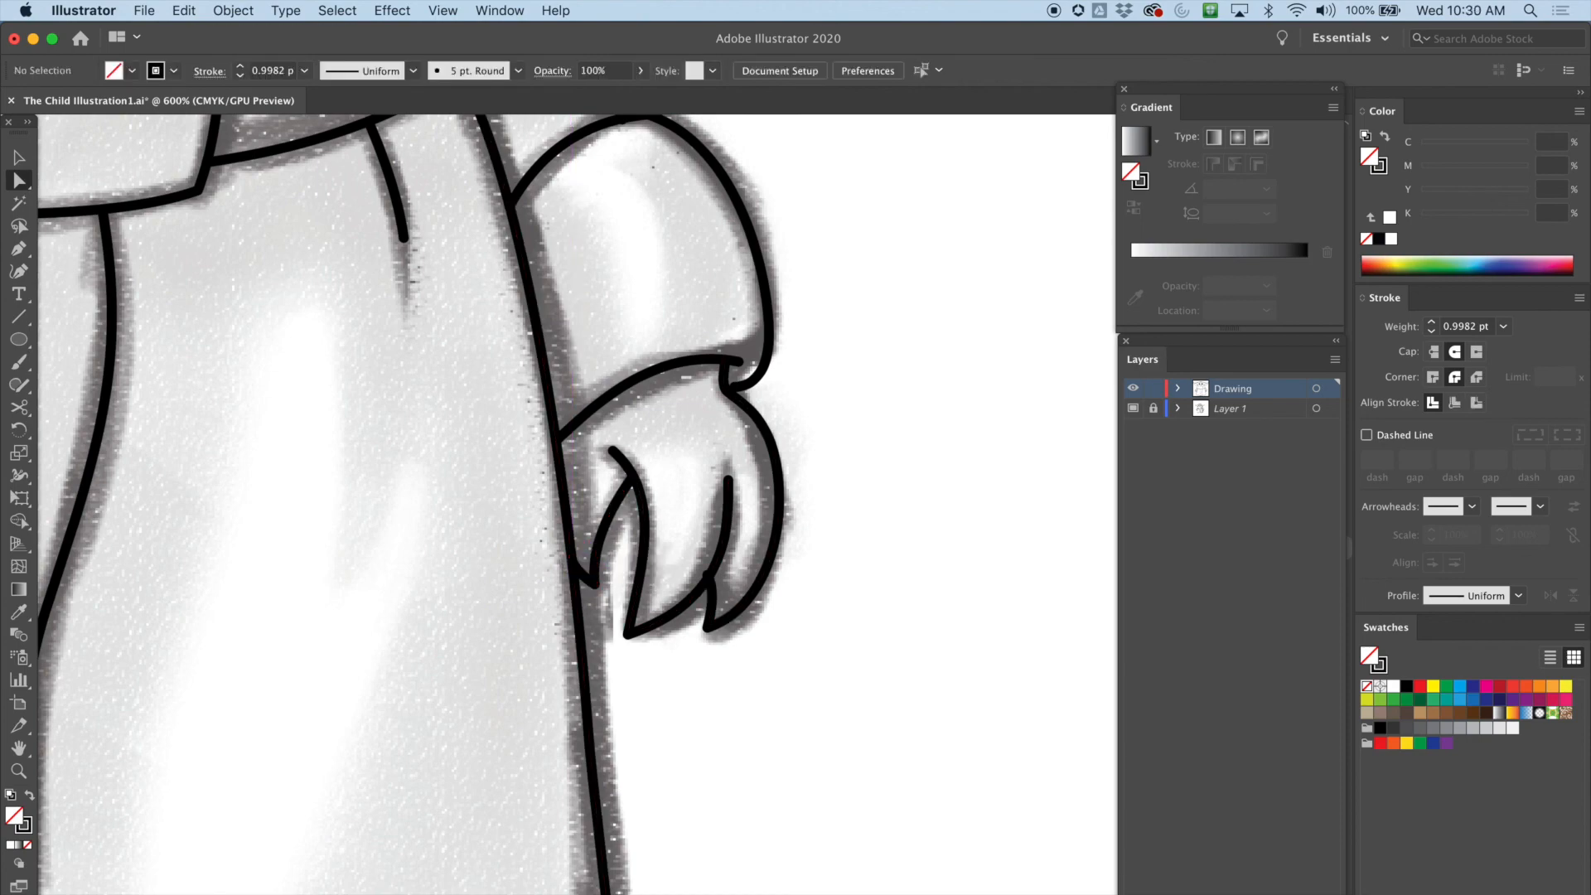
Inspect the traced drawing as a whole and zoom in on the other arm's hand and robe fold lines
key(super+minus)
key(super+minus)
key(super+minus)
key(super+minus)
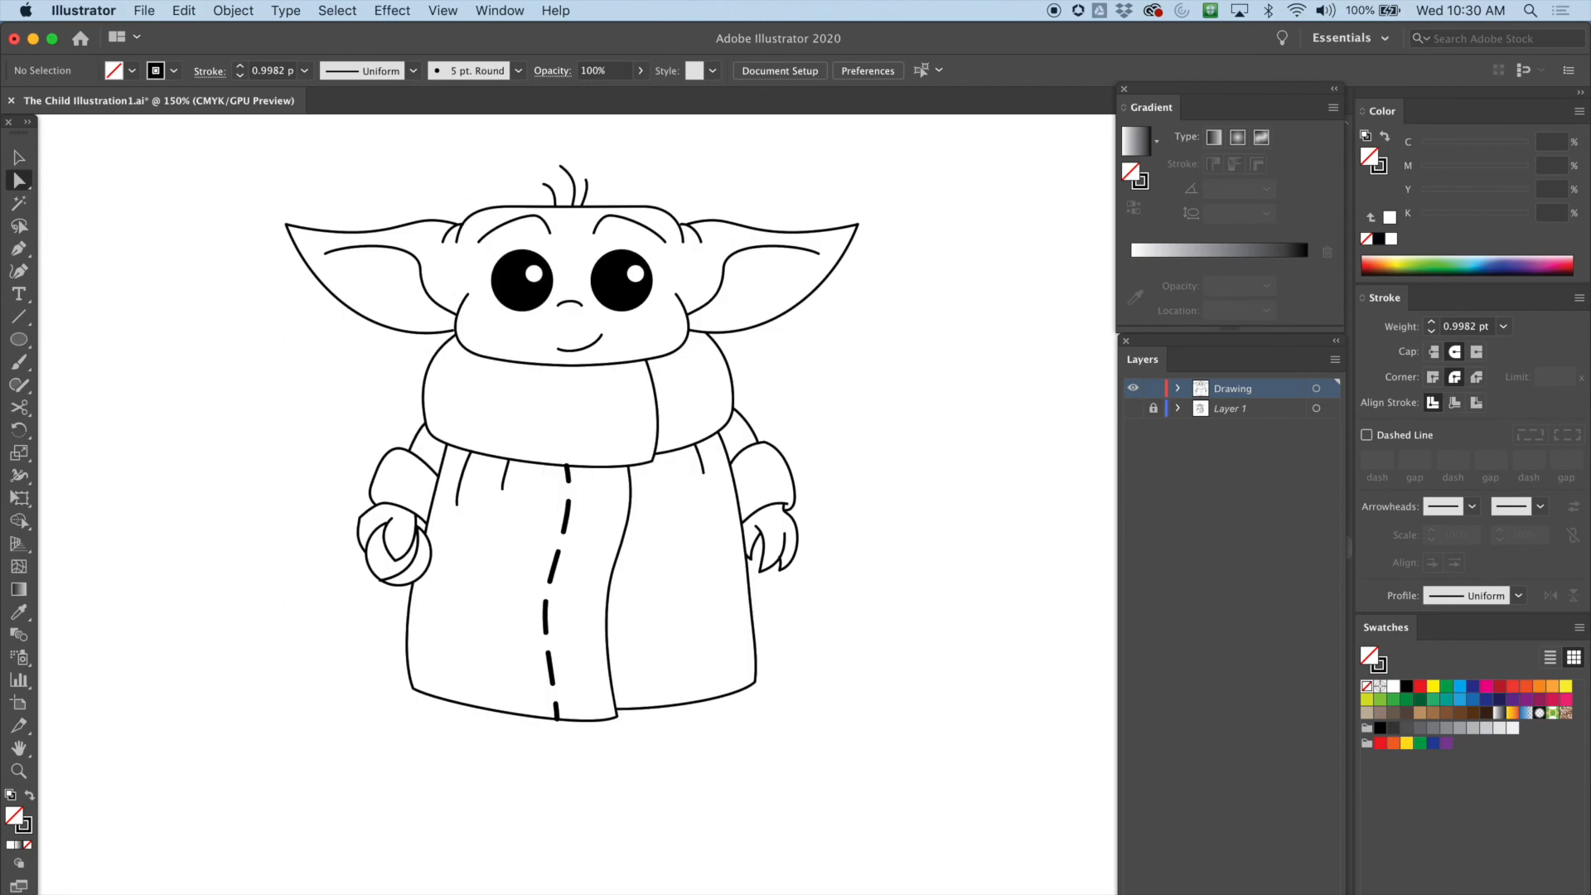
key(super+plus)
key(super+plus)
key(super+plus)
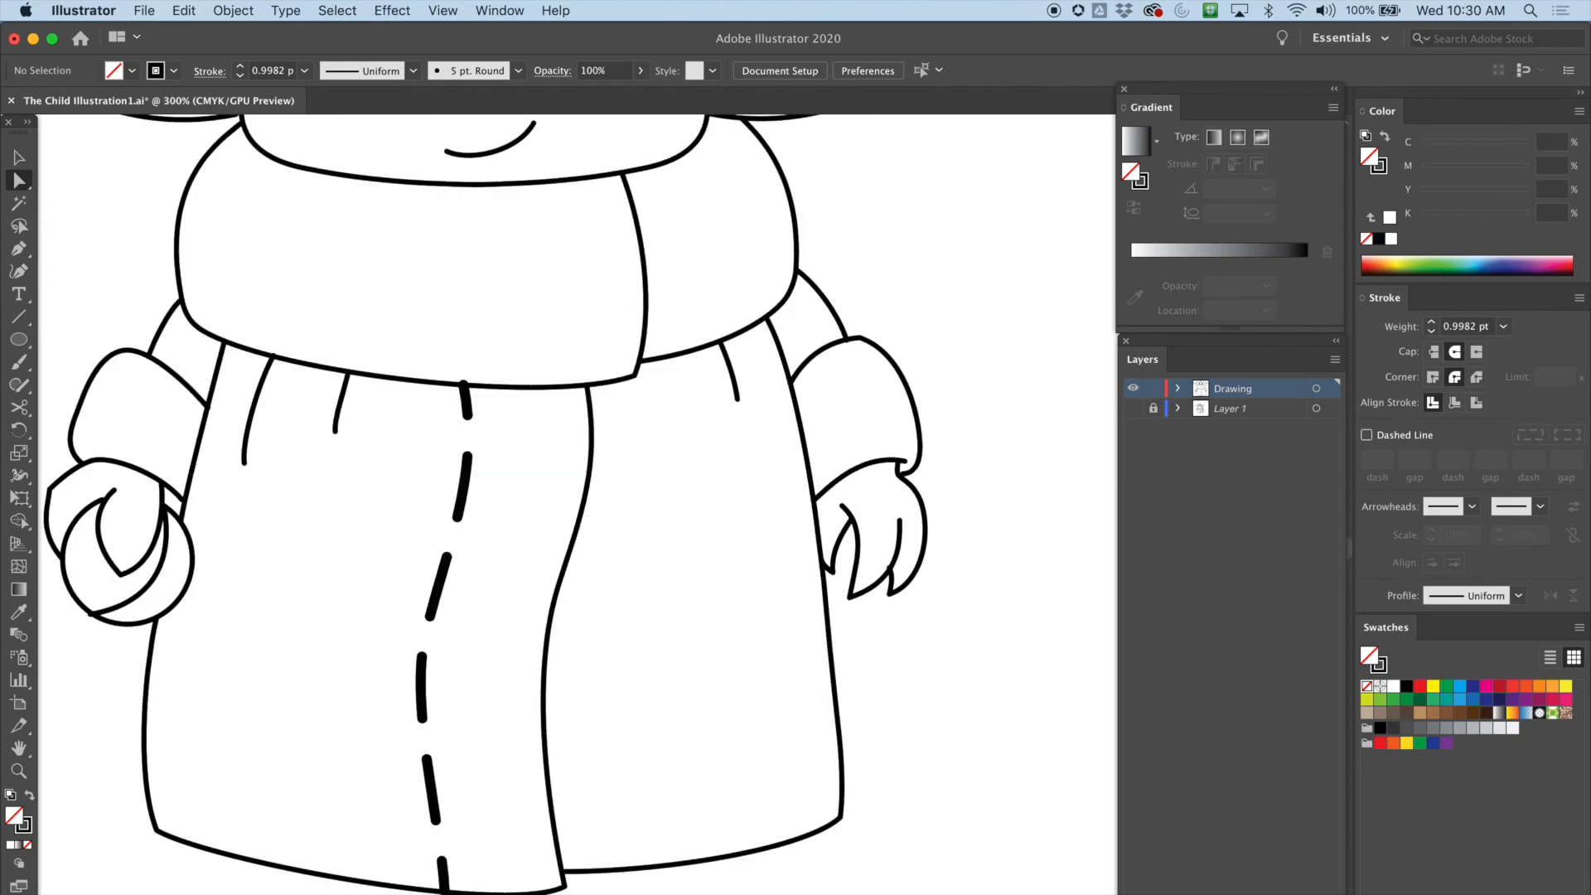
scroll(576, 504, left, 5)
click(832, 357)
click(828, 330)
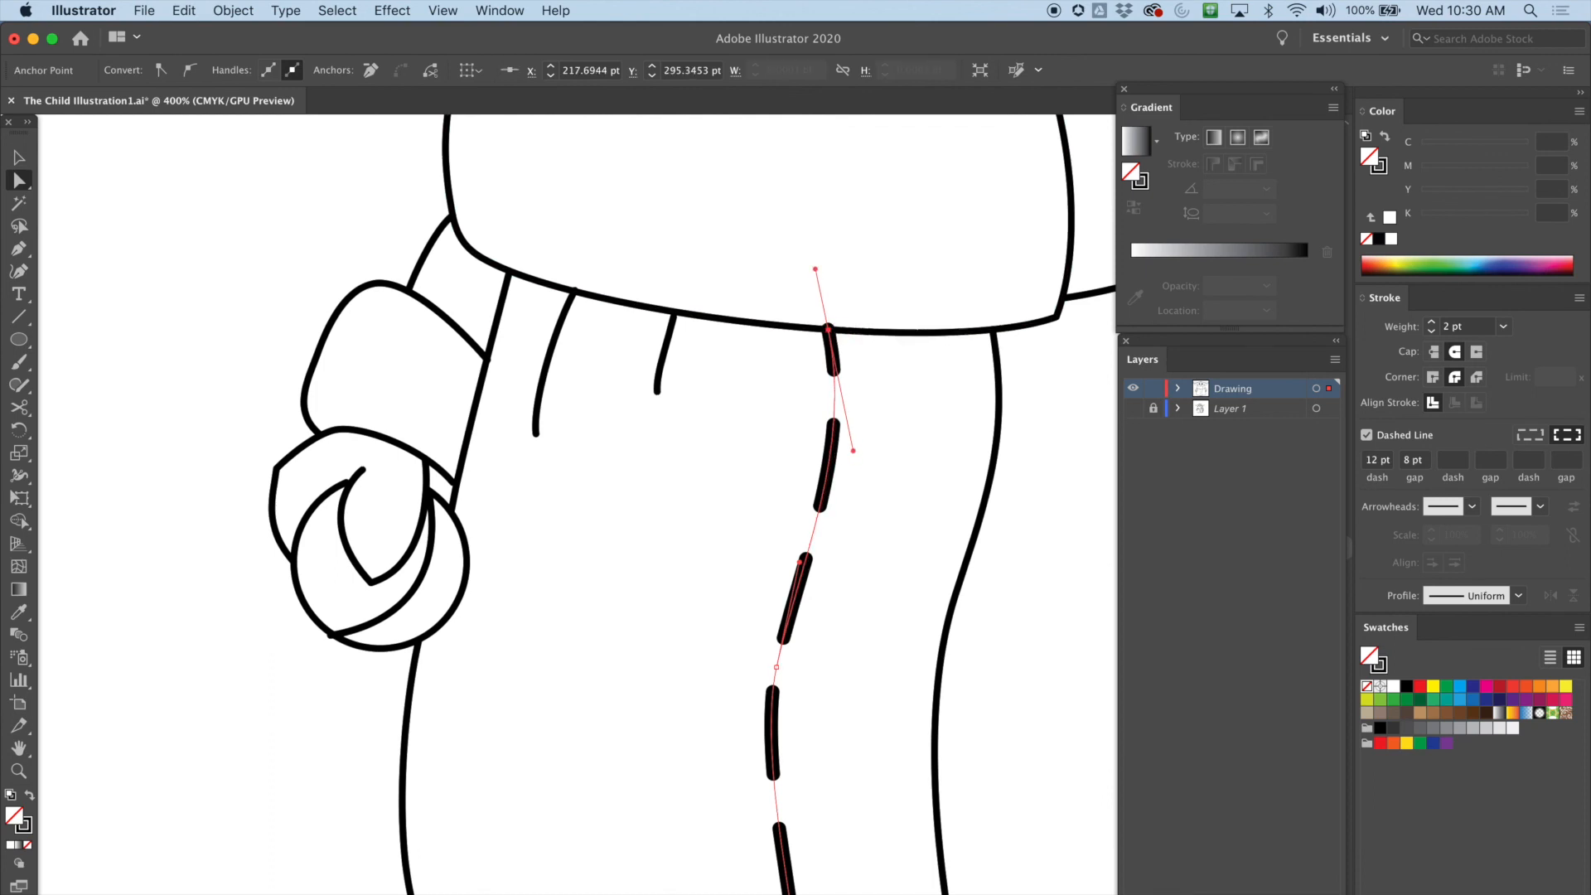
key(super+equal)
key(super+equal)
drag(464, 439, 1110, 253)
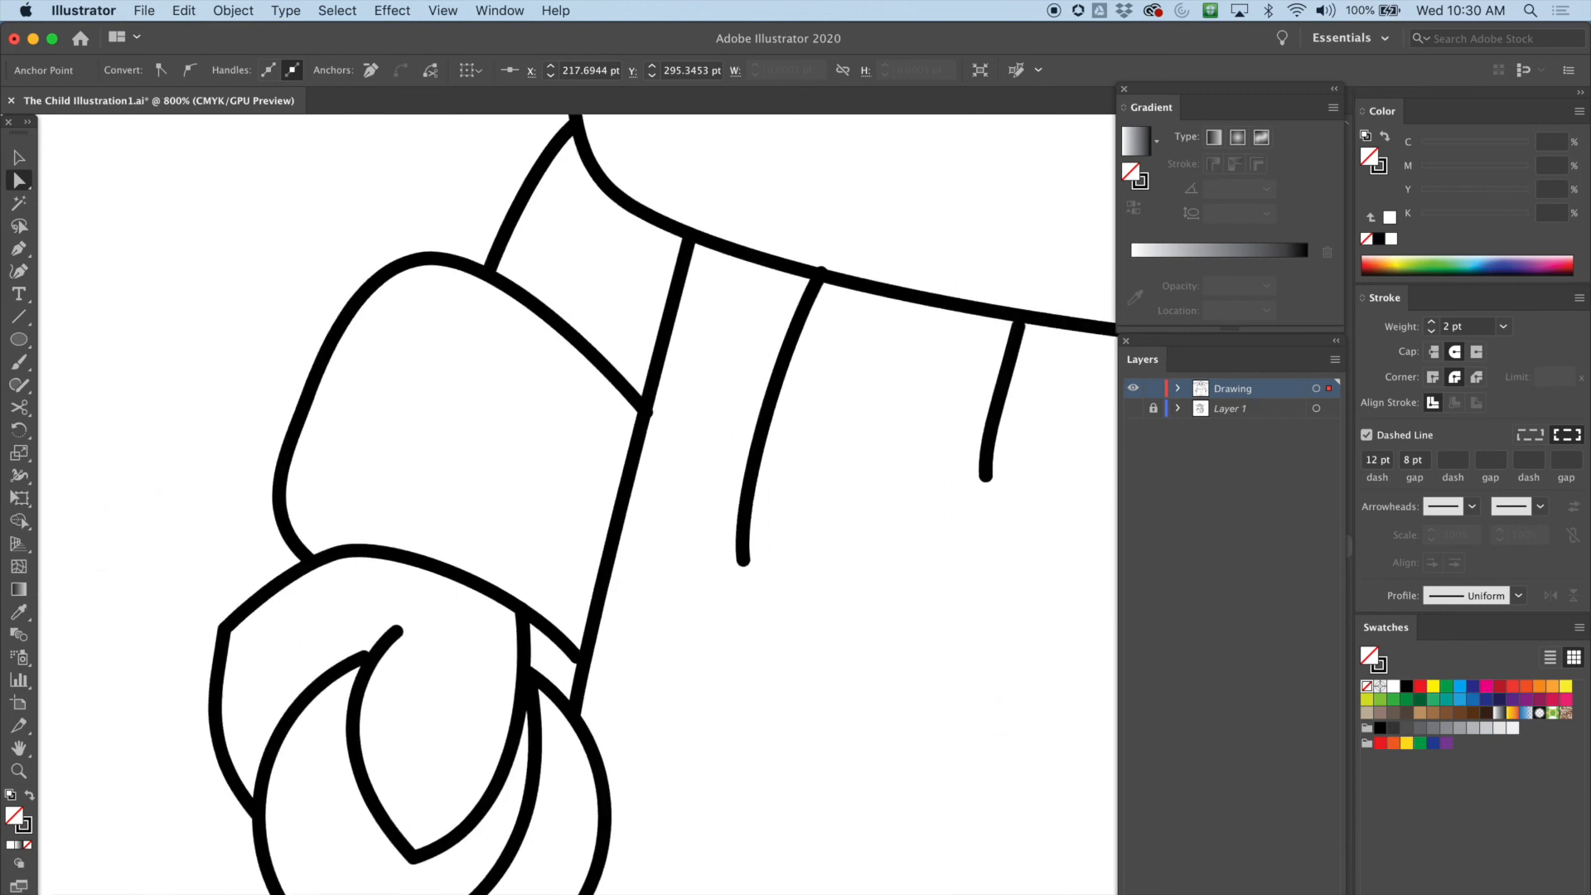
click(821, 271)
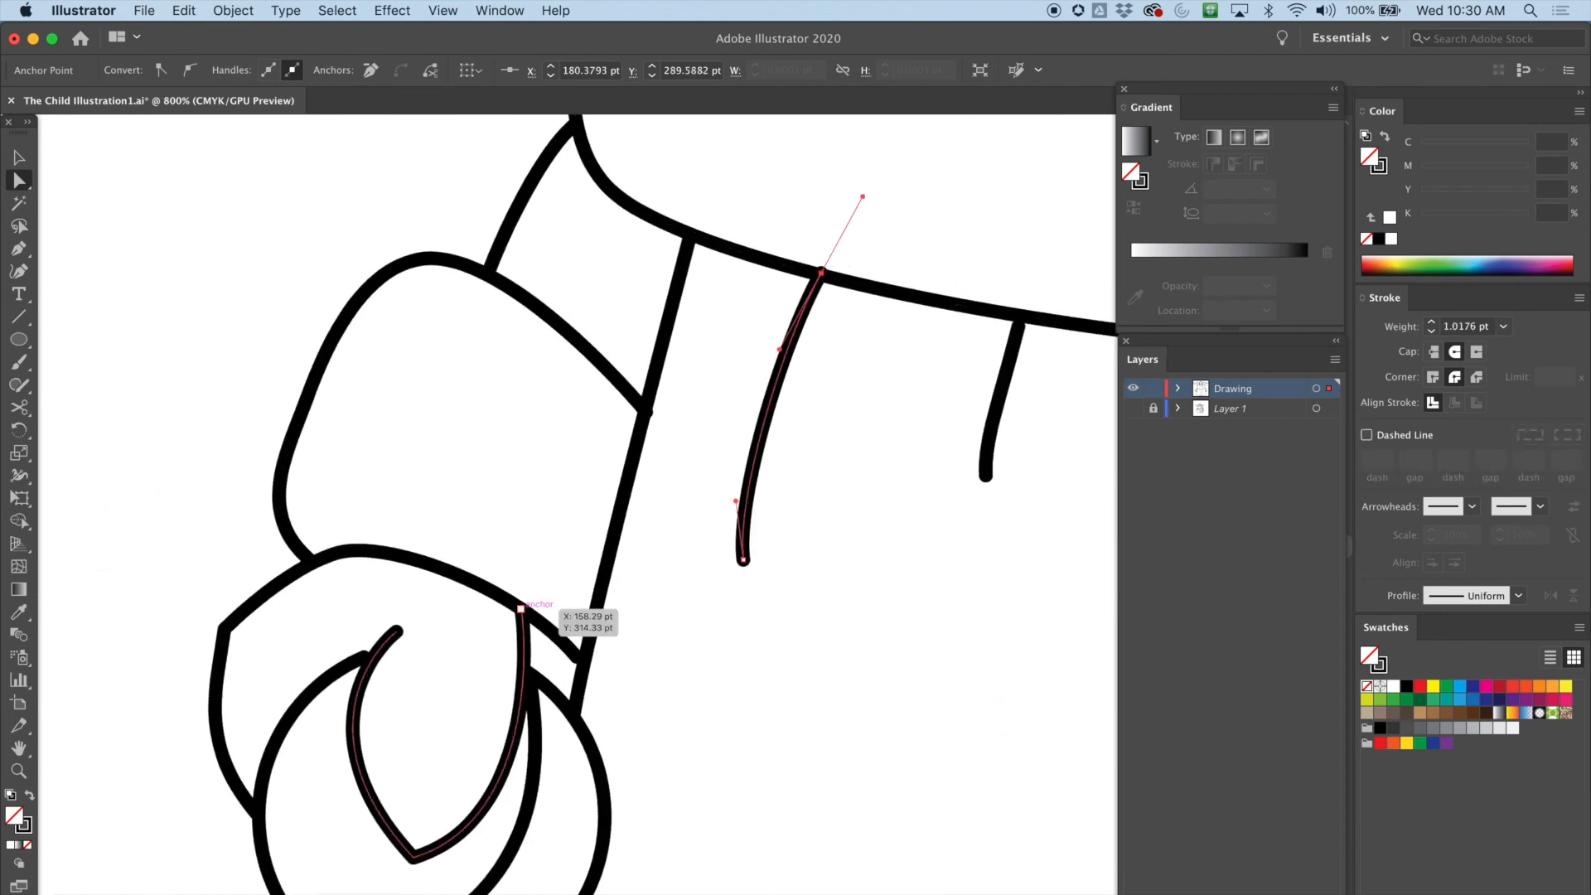
Adjust the handles of the left hand's finger and circle curves with Direct Selection
click(398, 631)
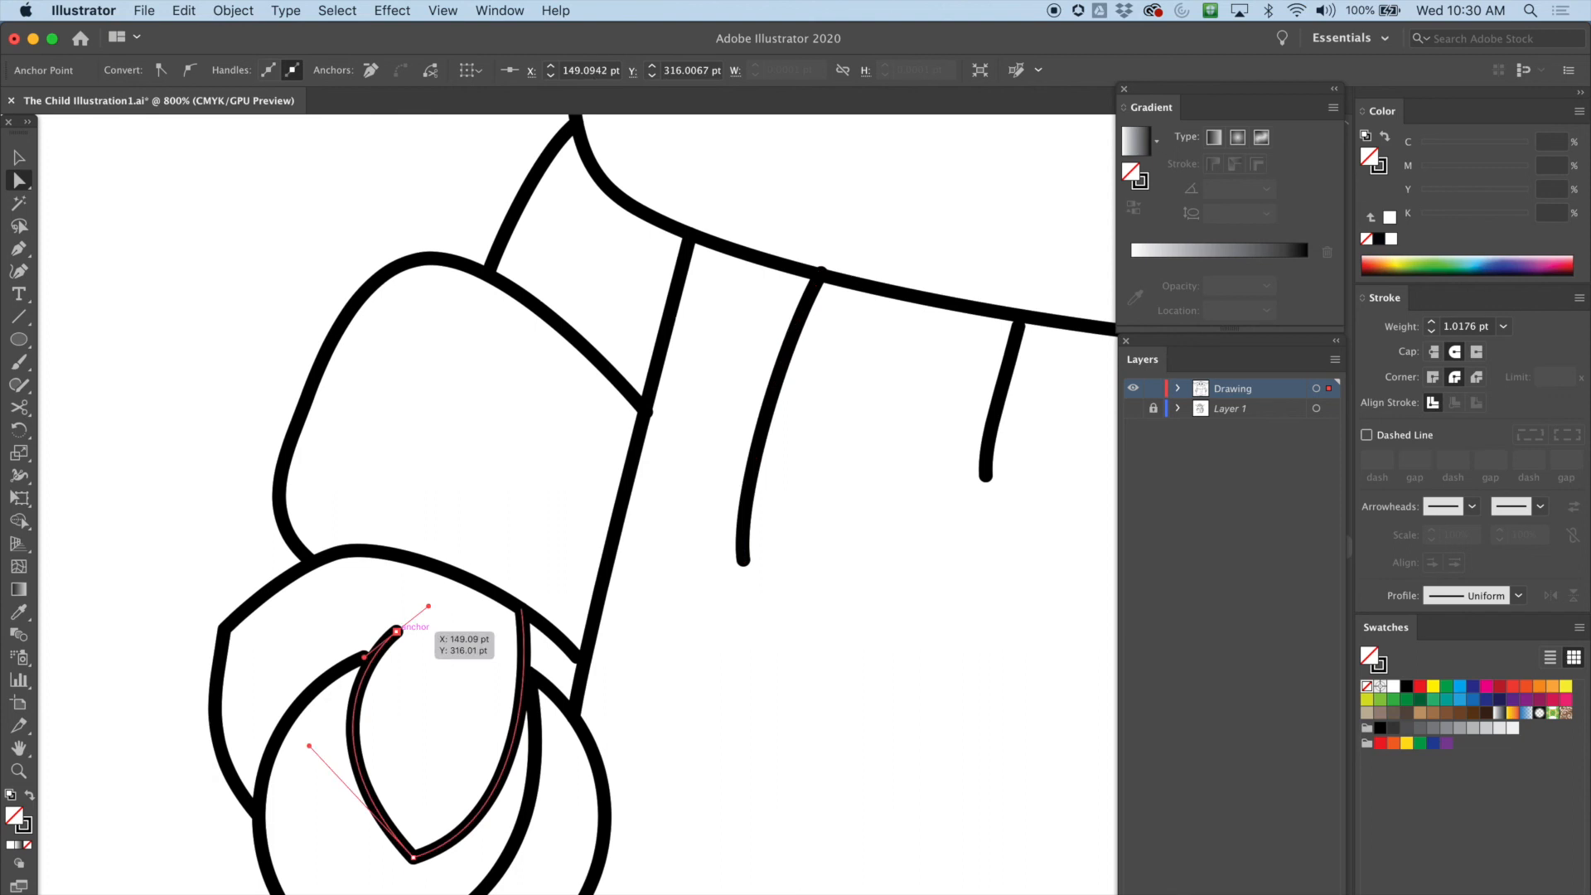
drag(309, 745, 341, 754)
drag(369, 653, 297, 666)
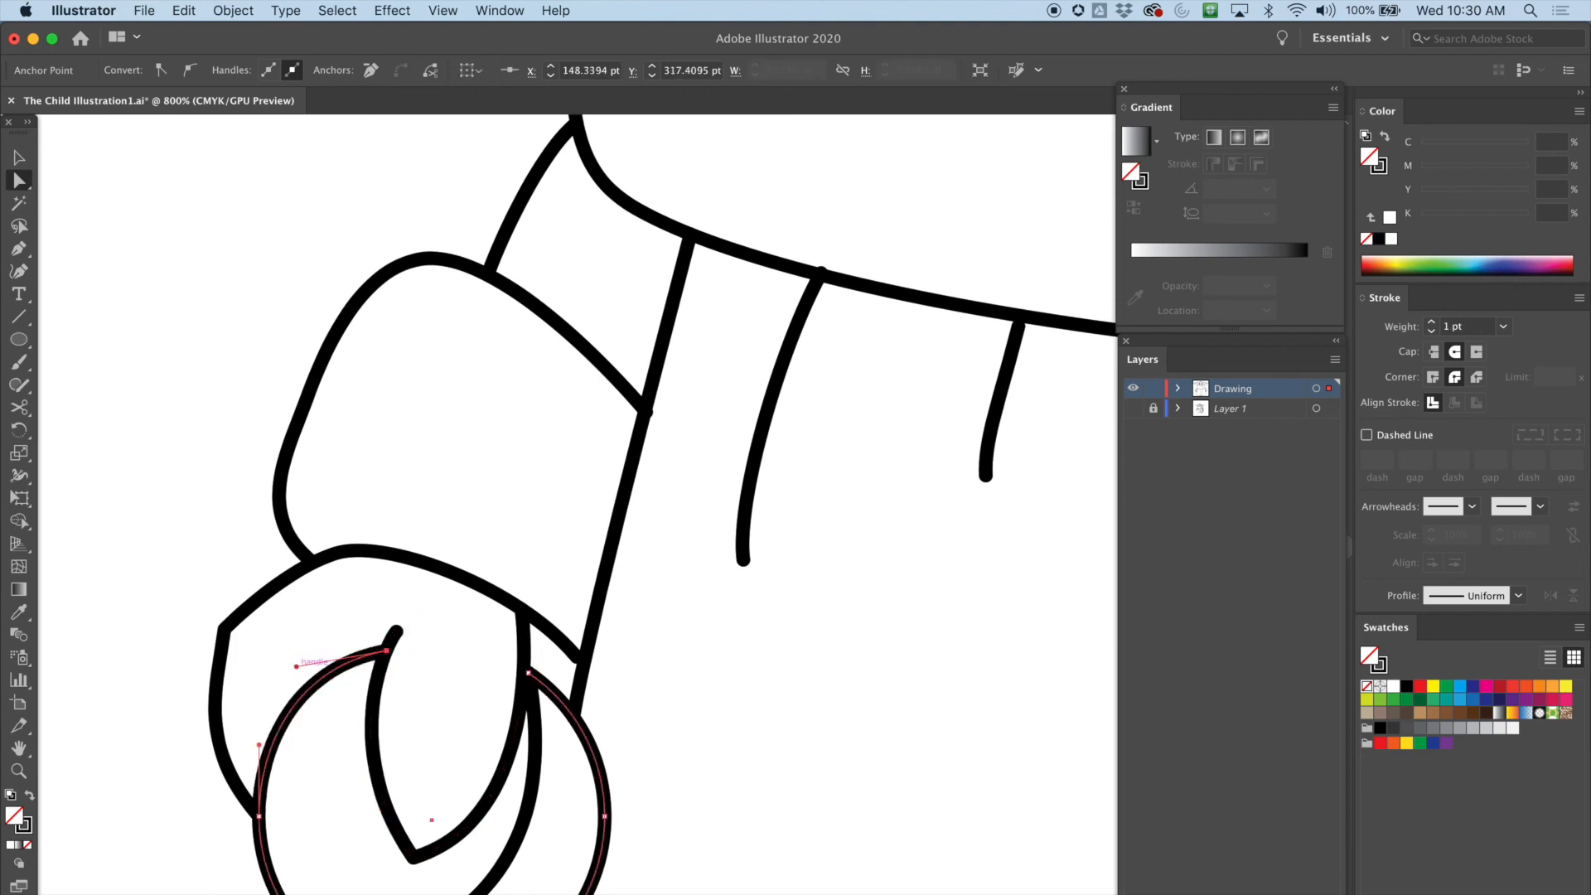
key(super+shift+a)
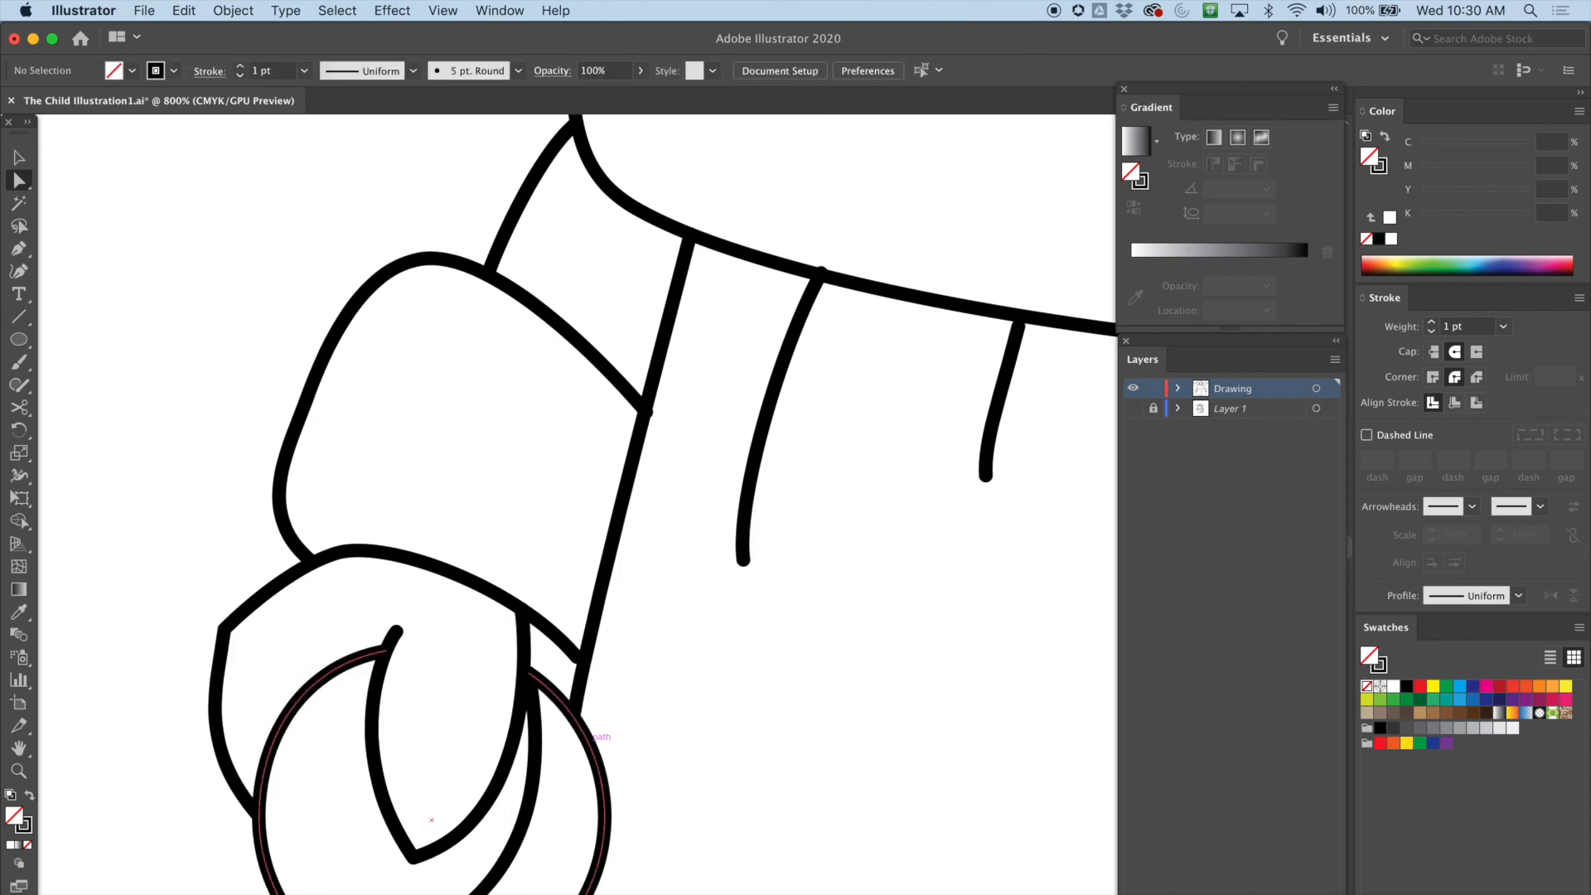
key(super+minus)
key(super+minus)
key(super+minus)
key(super+minus)
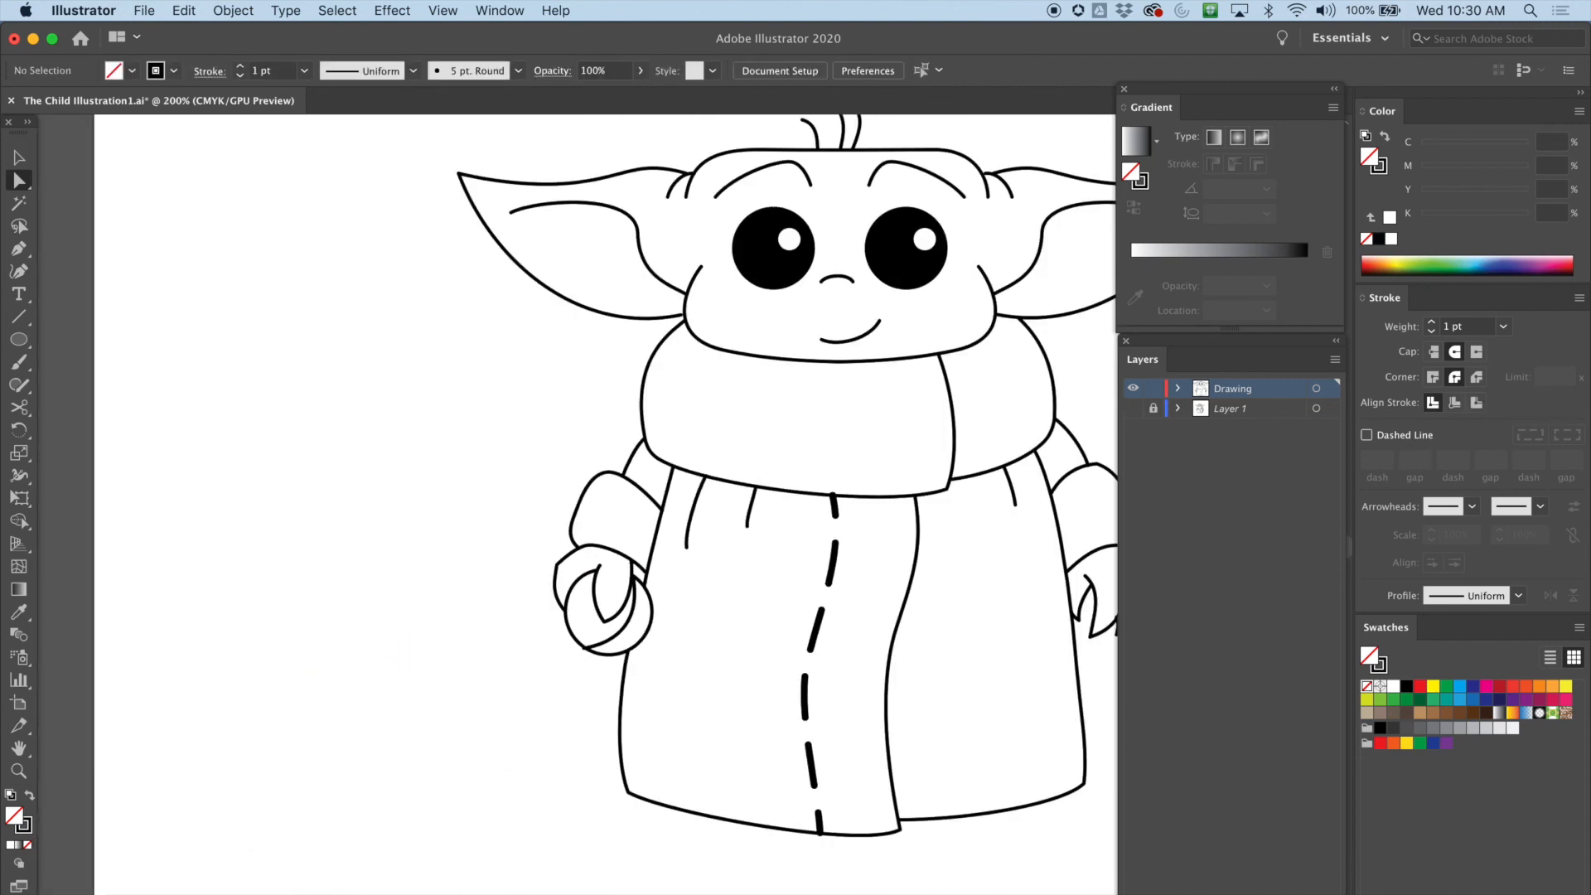
scroll(580, 505, right, 6)
scroll(580, 505, up, 4)
scroll(580, 506, down, 3)
key(super+plus)
key(super+minus)
key(super+minus)
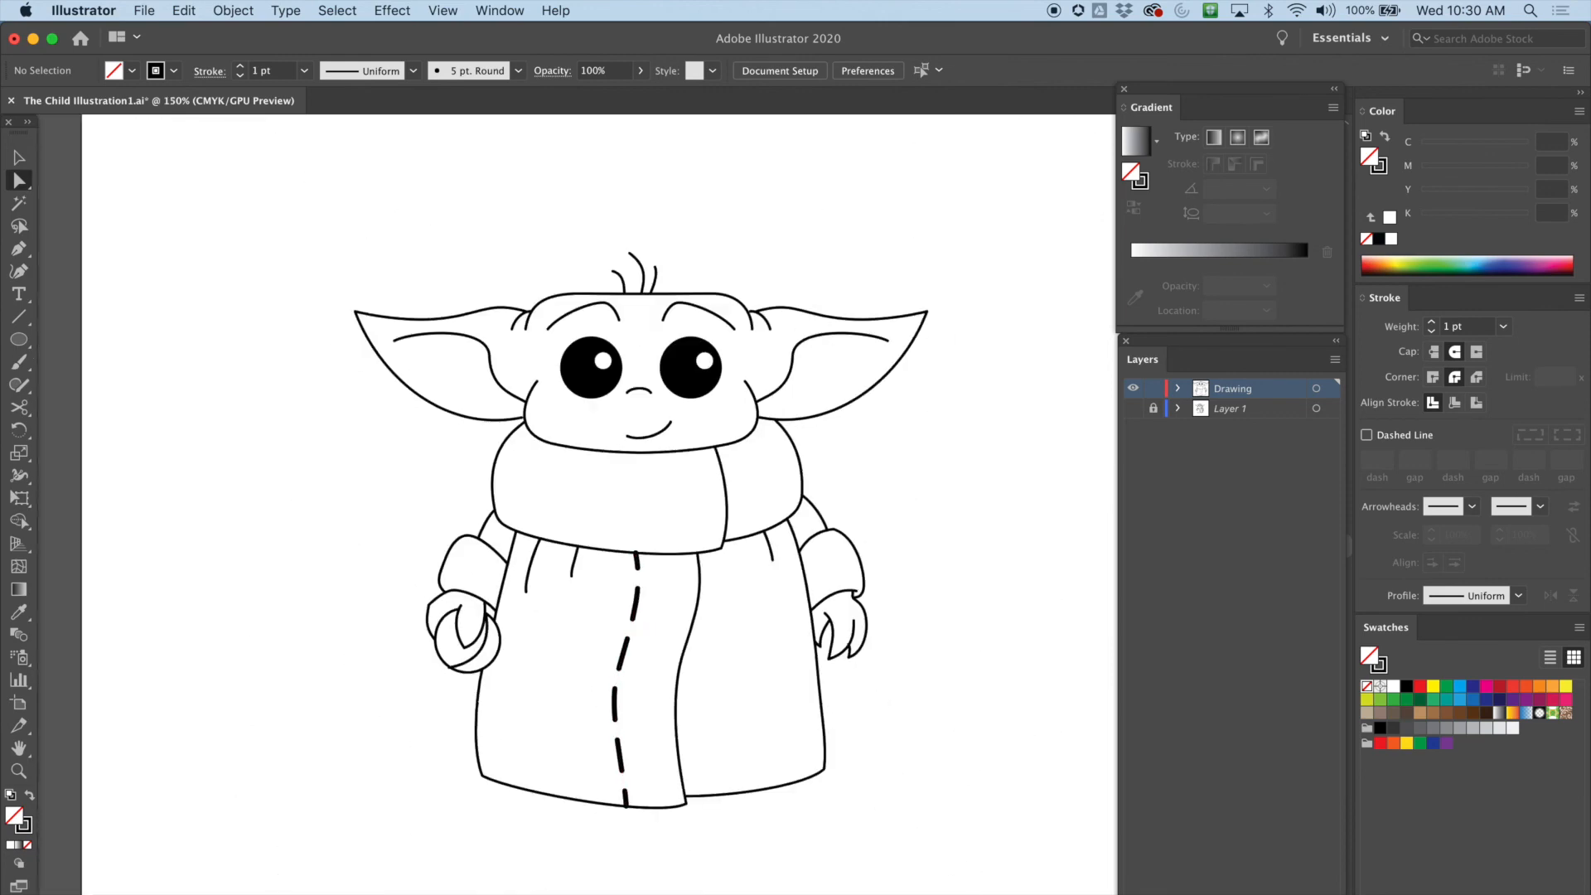
Select all traced paths and set their stroke weight to 2 pt
mouse_move(328, 249)
mouse_down()
mouse_move(688, 667)
mouse_move(958, 818)
mouse_up()
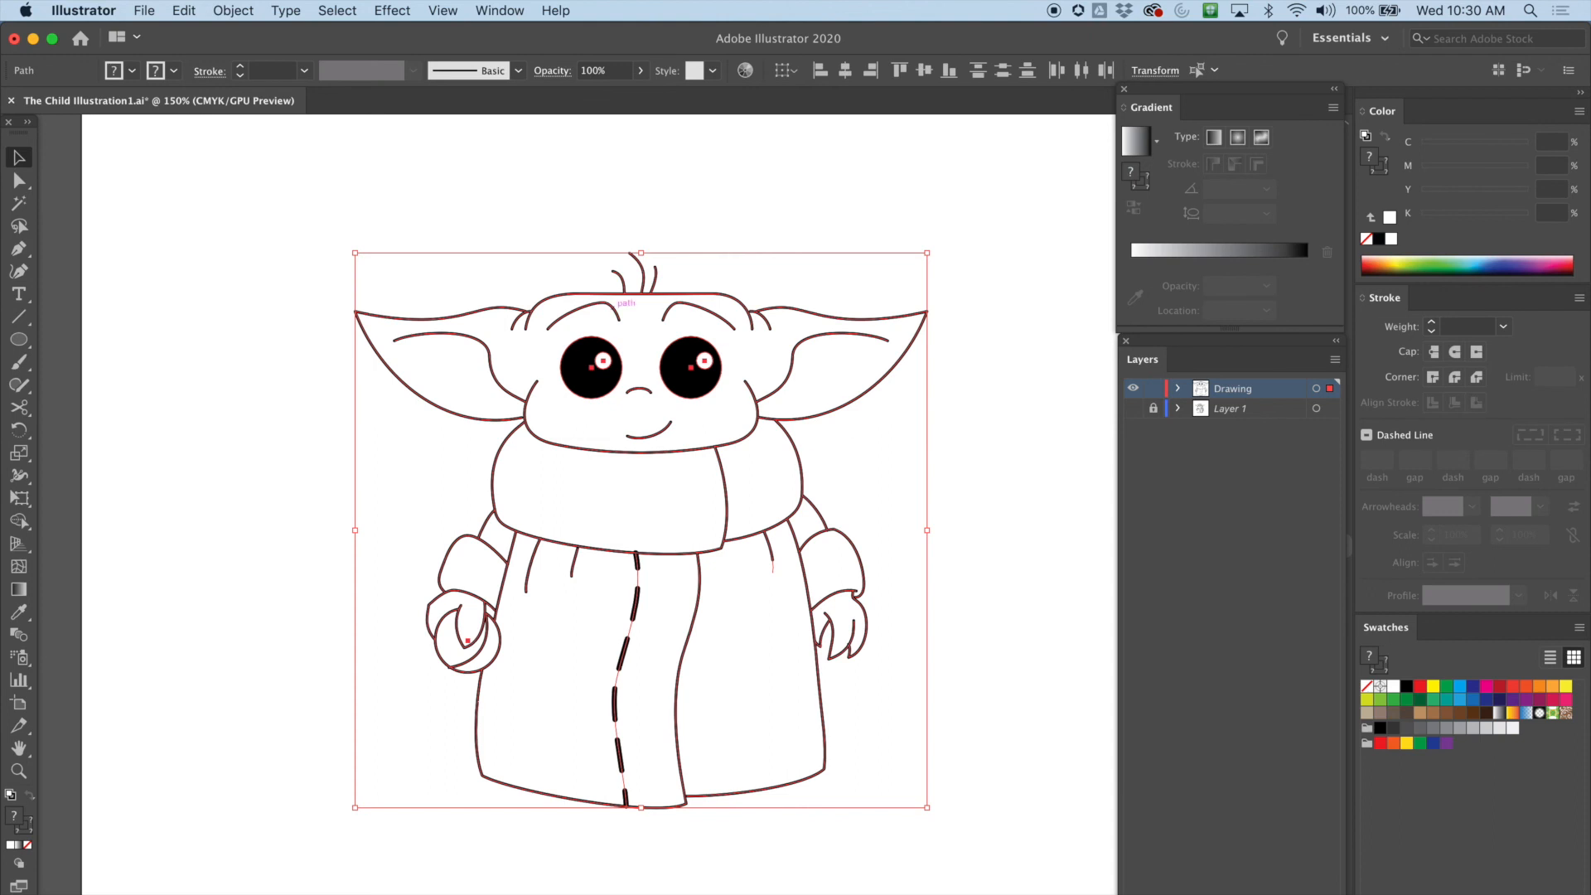
key(super+shift+a)
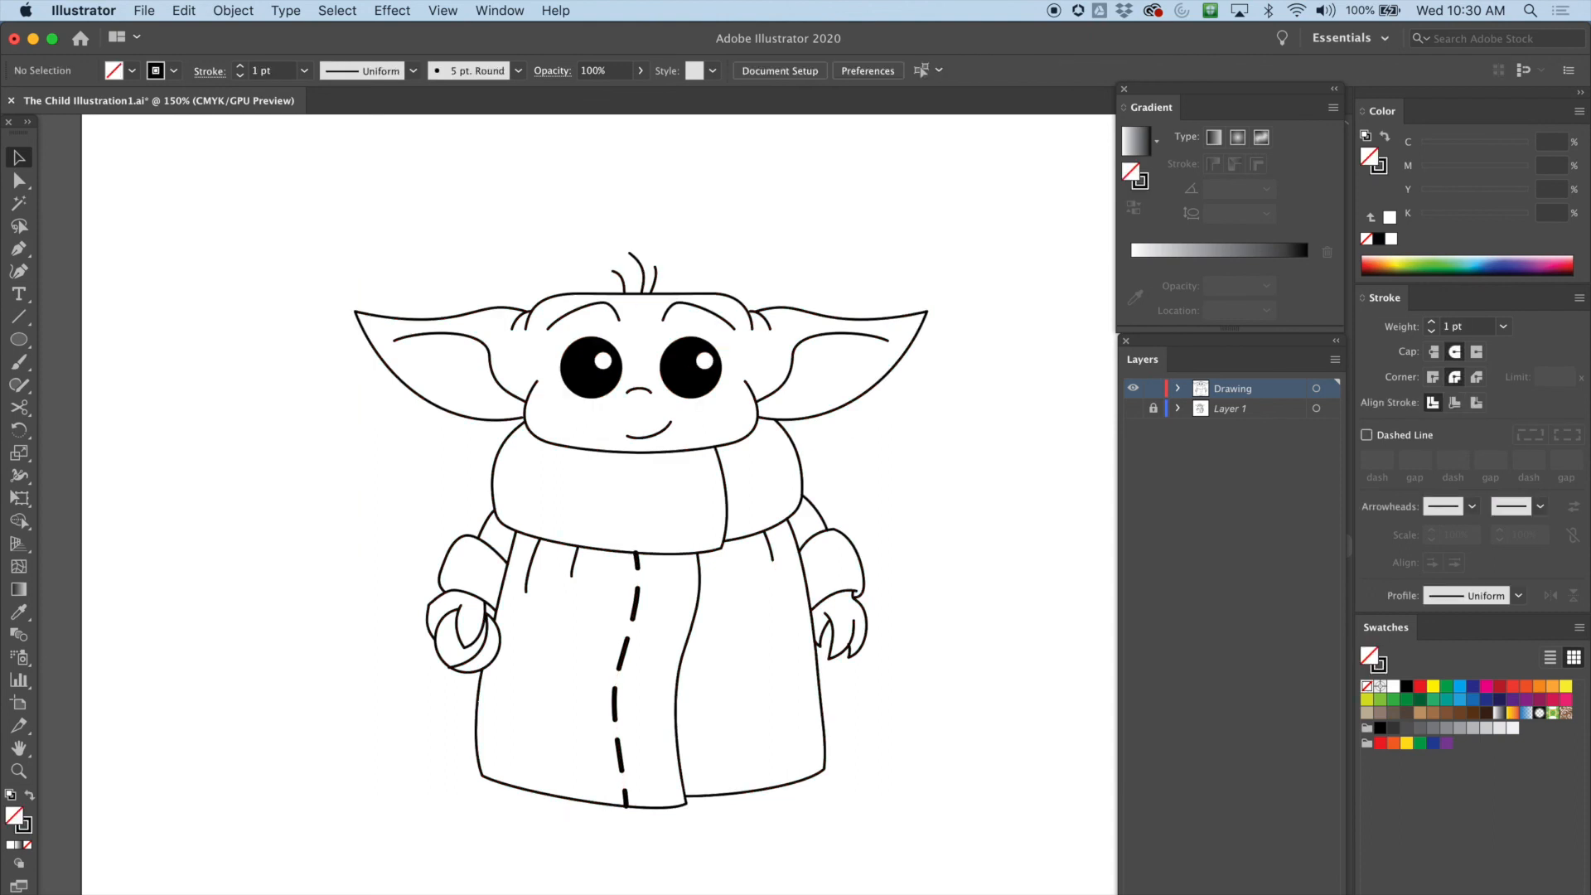
mouse_move(283, 184)
mouse_down()
mouse_move(669, 522)
mouse_move(947, 823)
mouse_up()
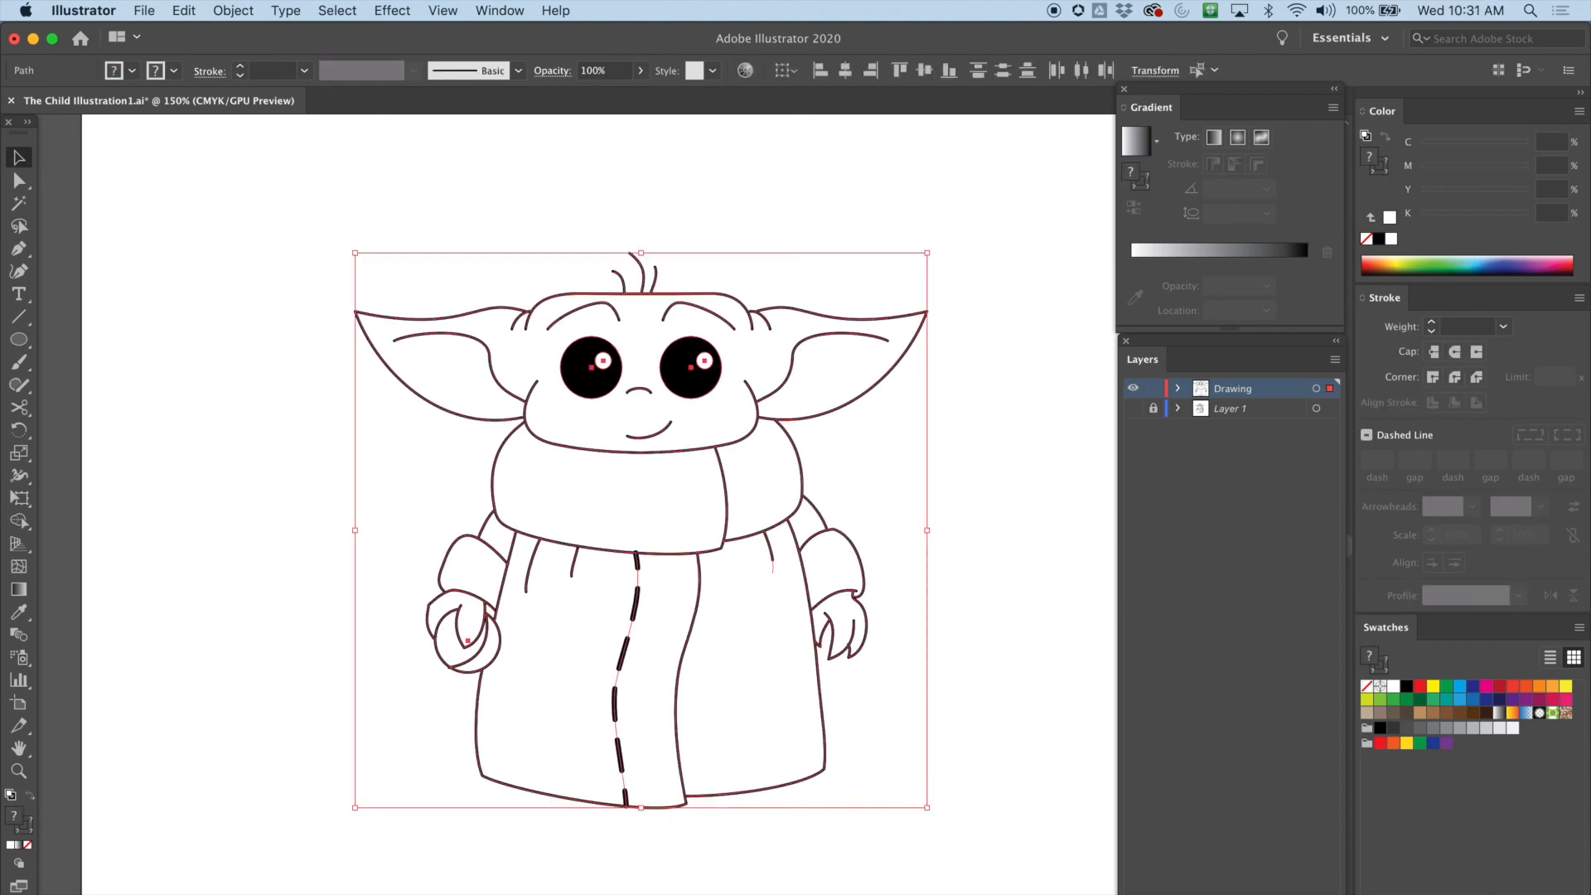
click(1430, 322)
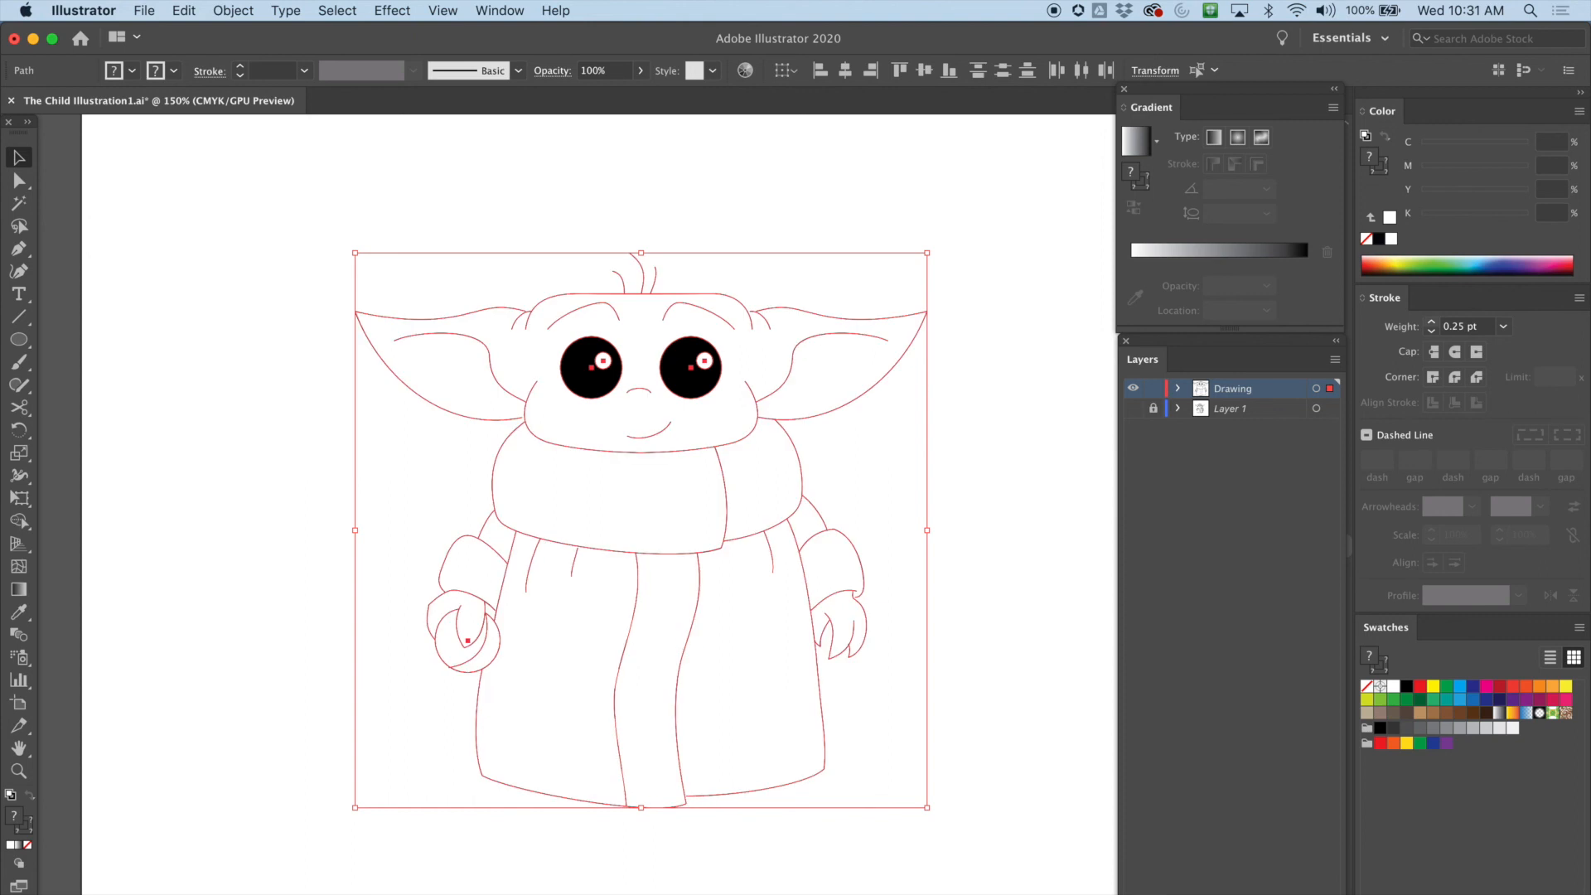
click(1431, 322)
click(1431, 321)
click(1431, 322)
click(1431, 322)
click(1431, 321)
click(1431, 321)
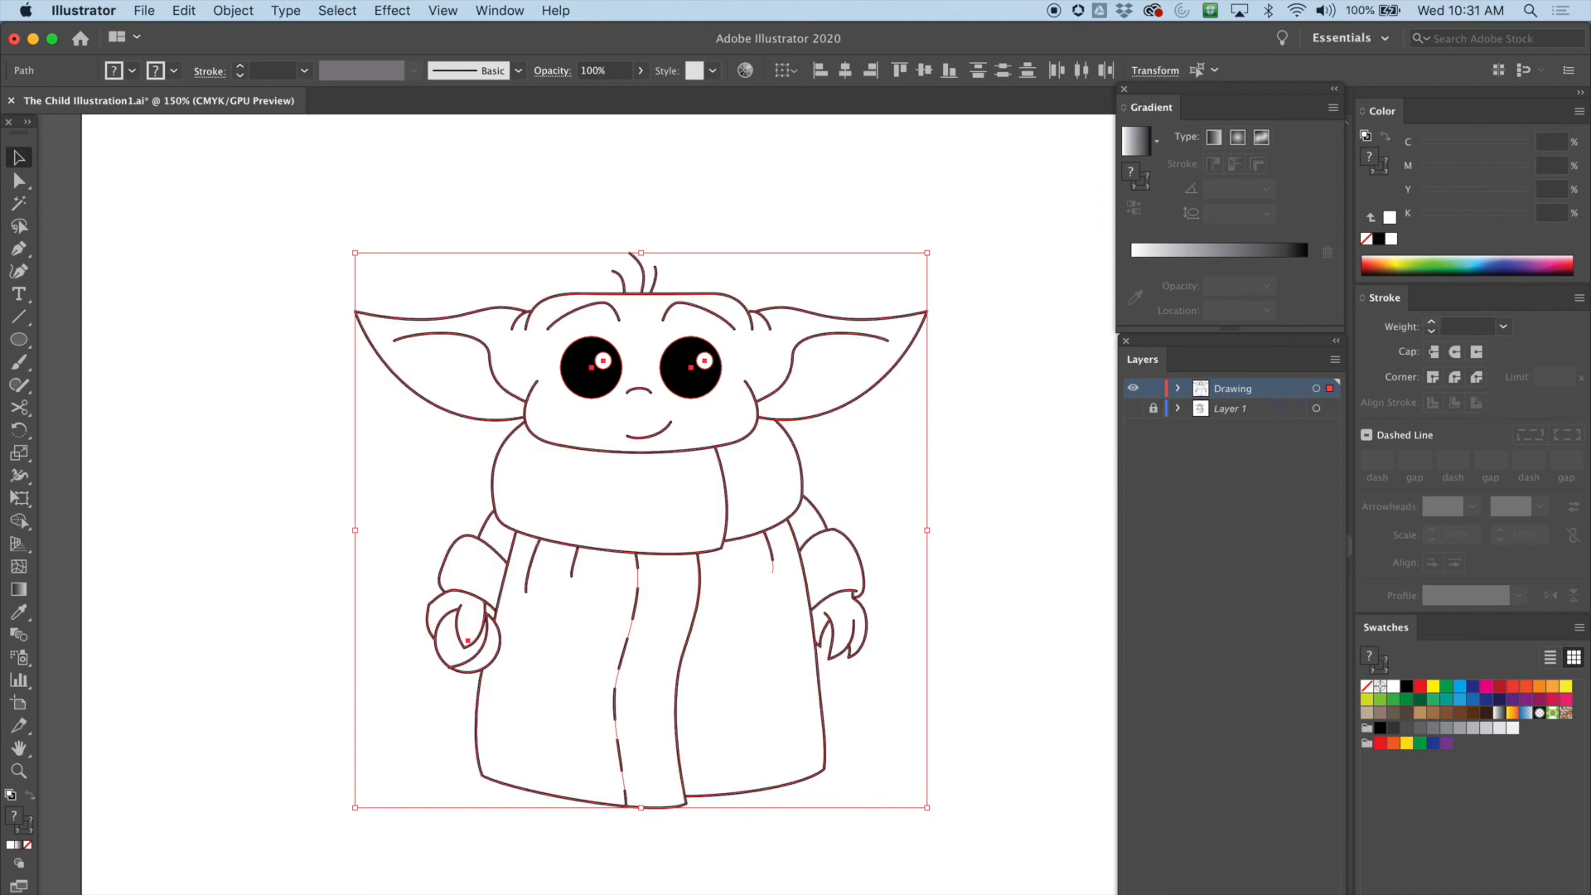
click(1431, 321)
click(1503, 326)
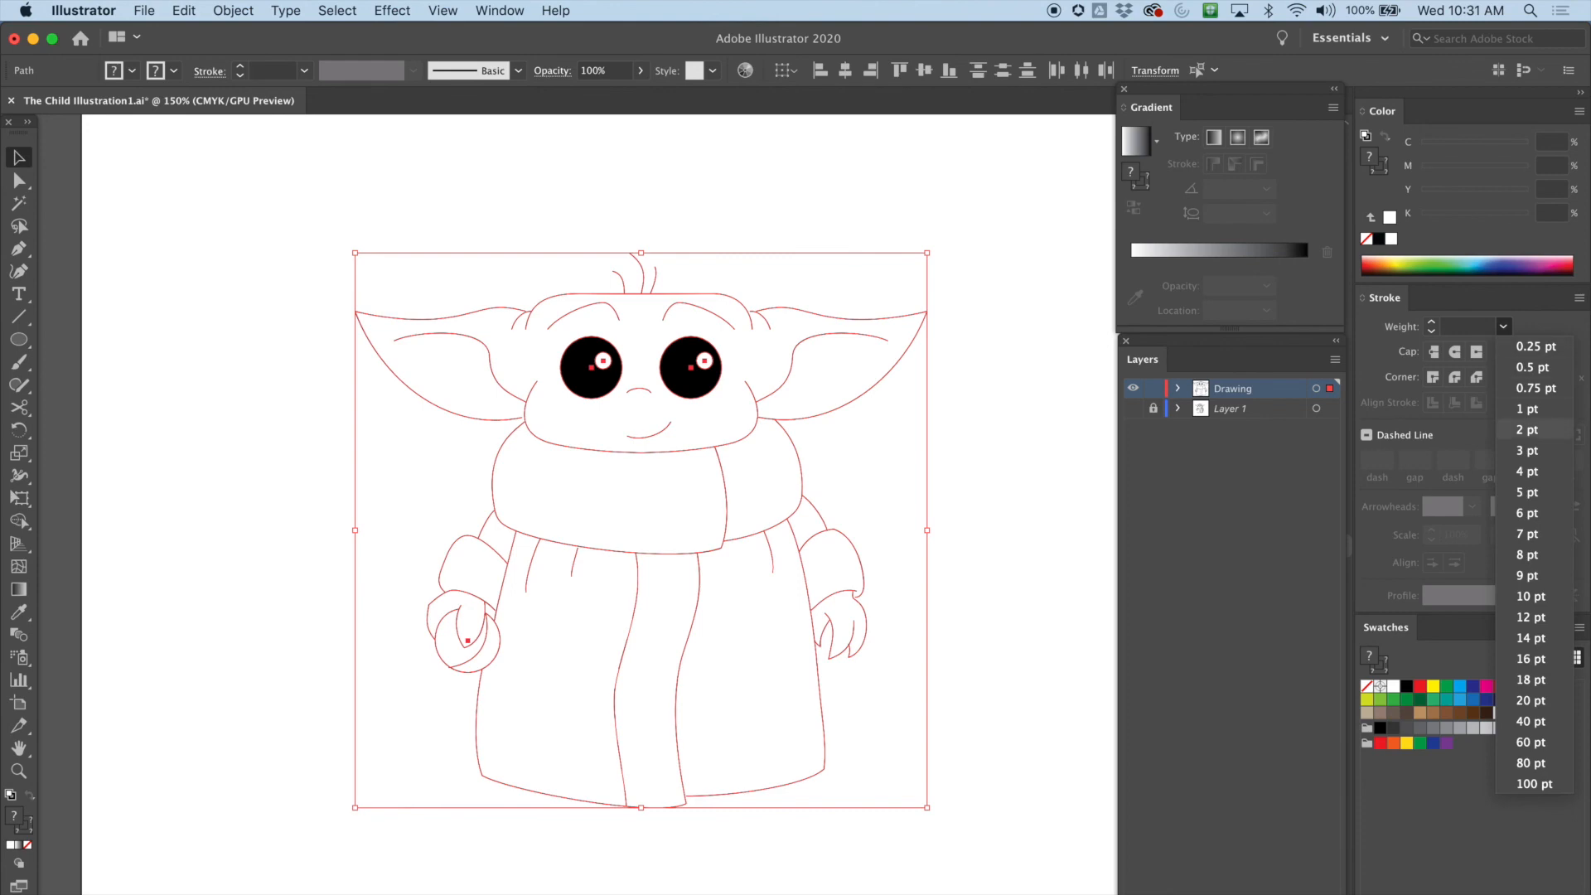
click(1516, 429)
key(super+shift+a)
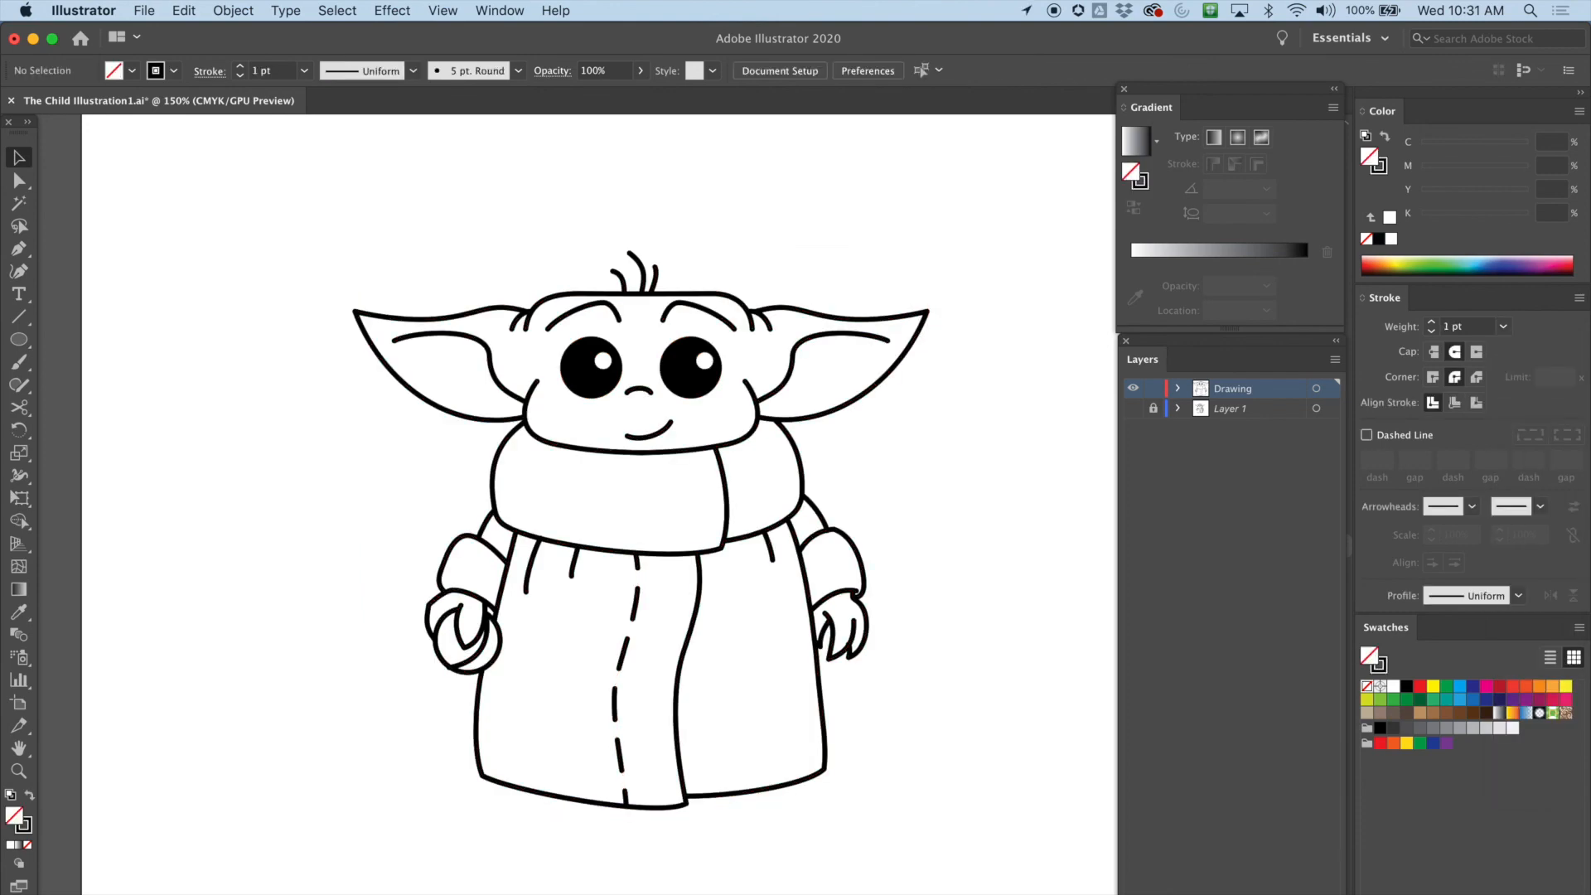
Zoom in on the face and inspect the eye ellipses and their highlights by selecting them
key(super+equal)
key(super+equal)
key(super+equal)
scroll(578, 504, up, 8)
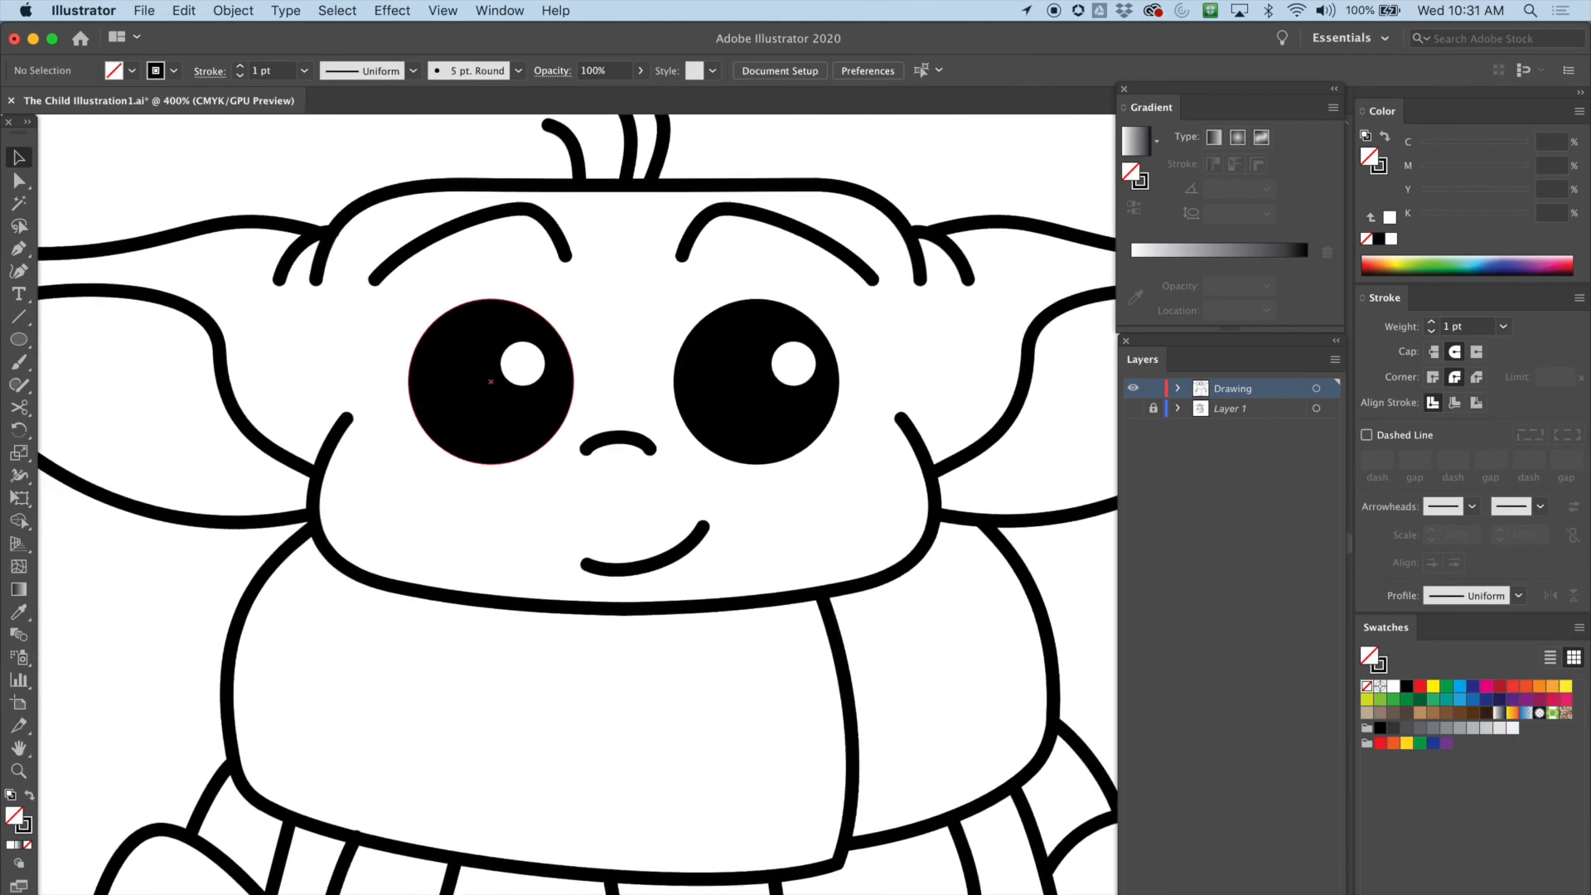
click(491, 382)
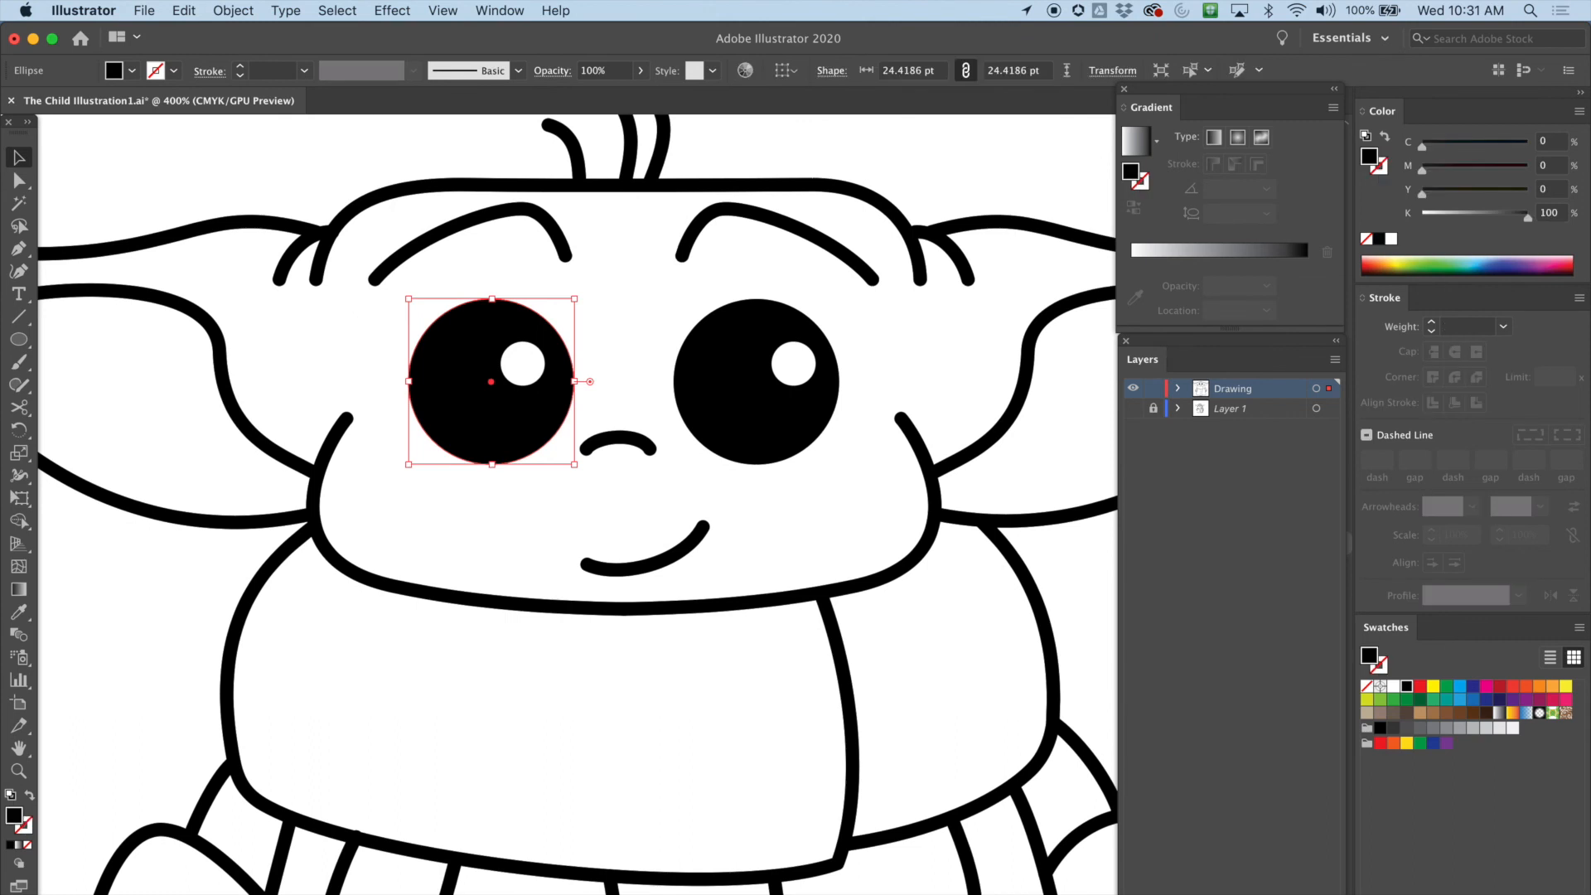
click(755, 385)
click(793, 363)
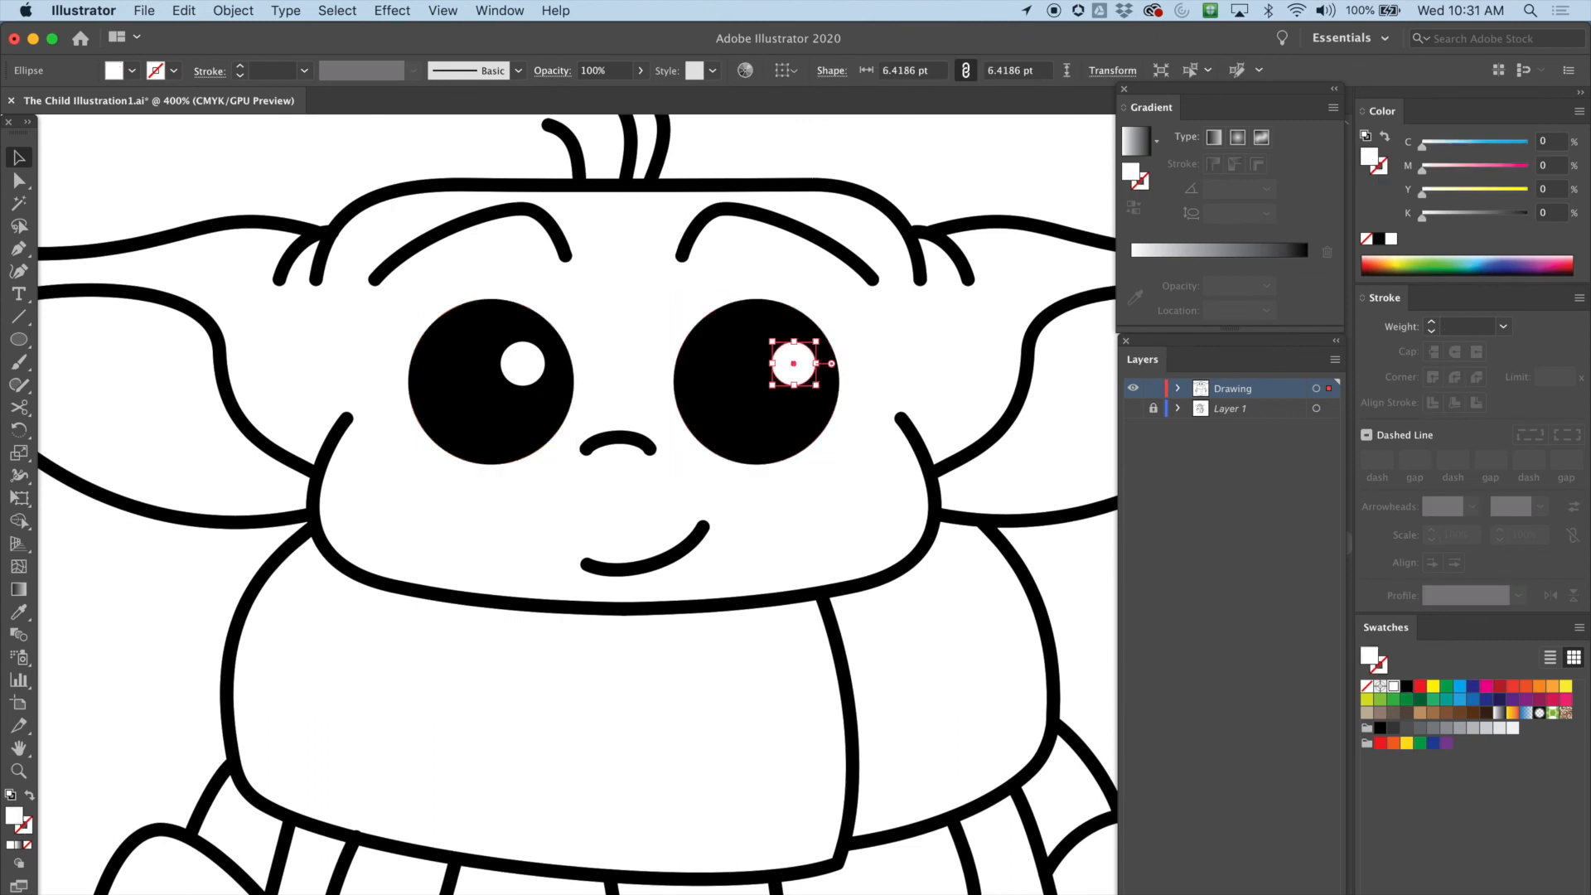
key(super+shift+a)
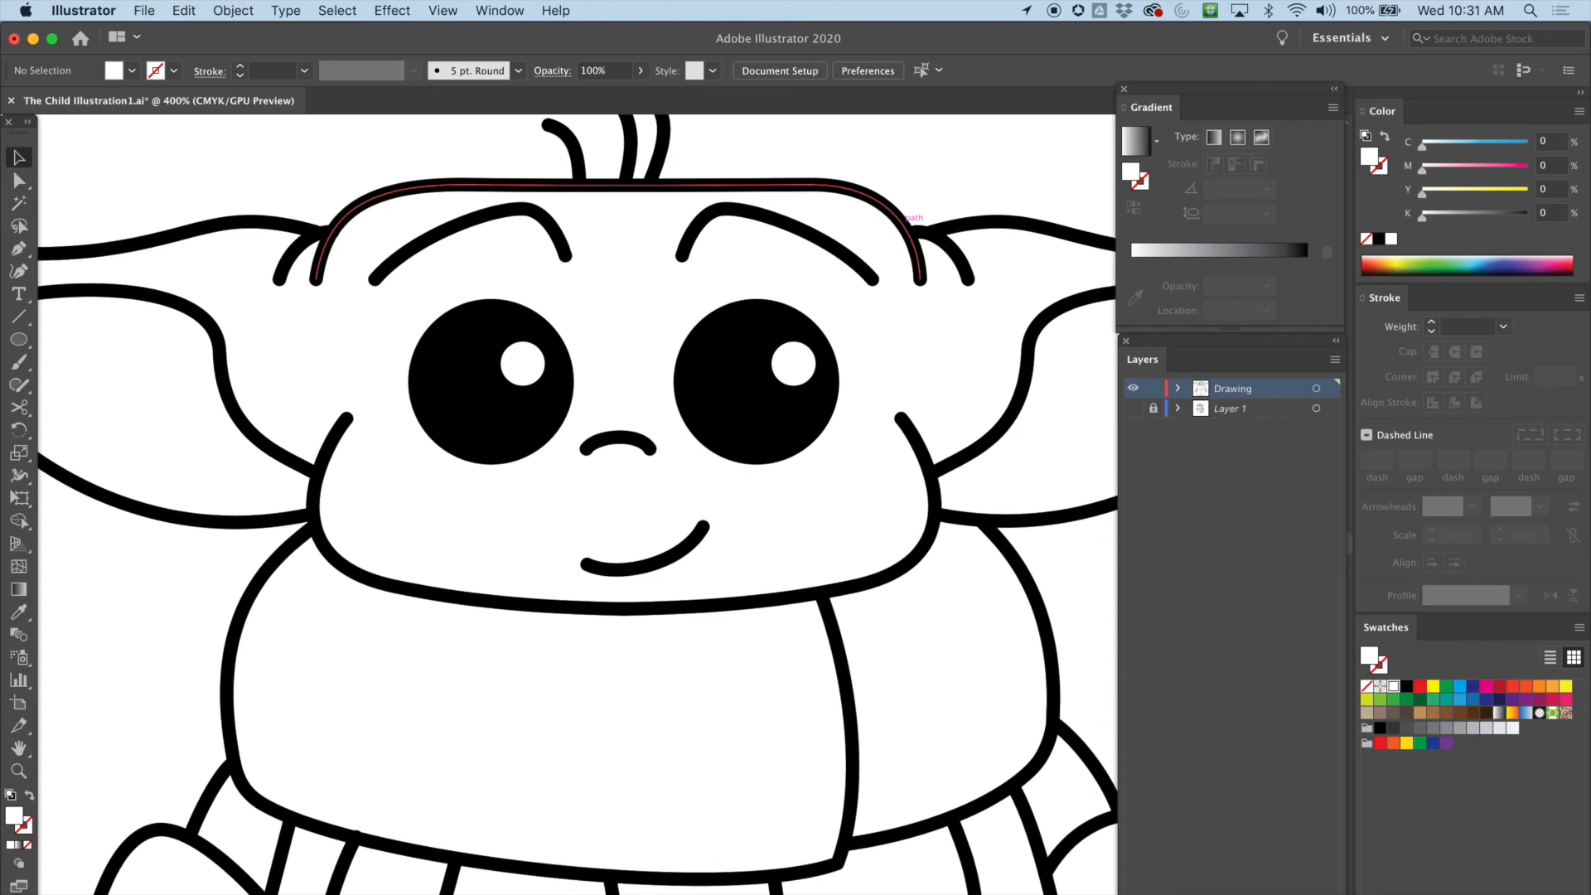
Select the short path joining the robe to the right arm and move its lower endpoint to meet the arm
scroll(578, 504, left, 2)
scroll(578, 505, left, 4)
scroll(577, 504, right, 6)
scroll(577, 504, down, 3)
scroll(578, 504, right, 1)
scroll(578, 504, down, 5)
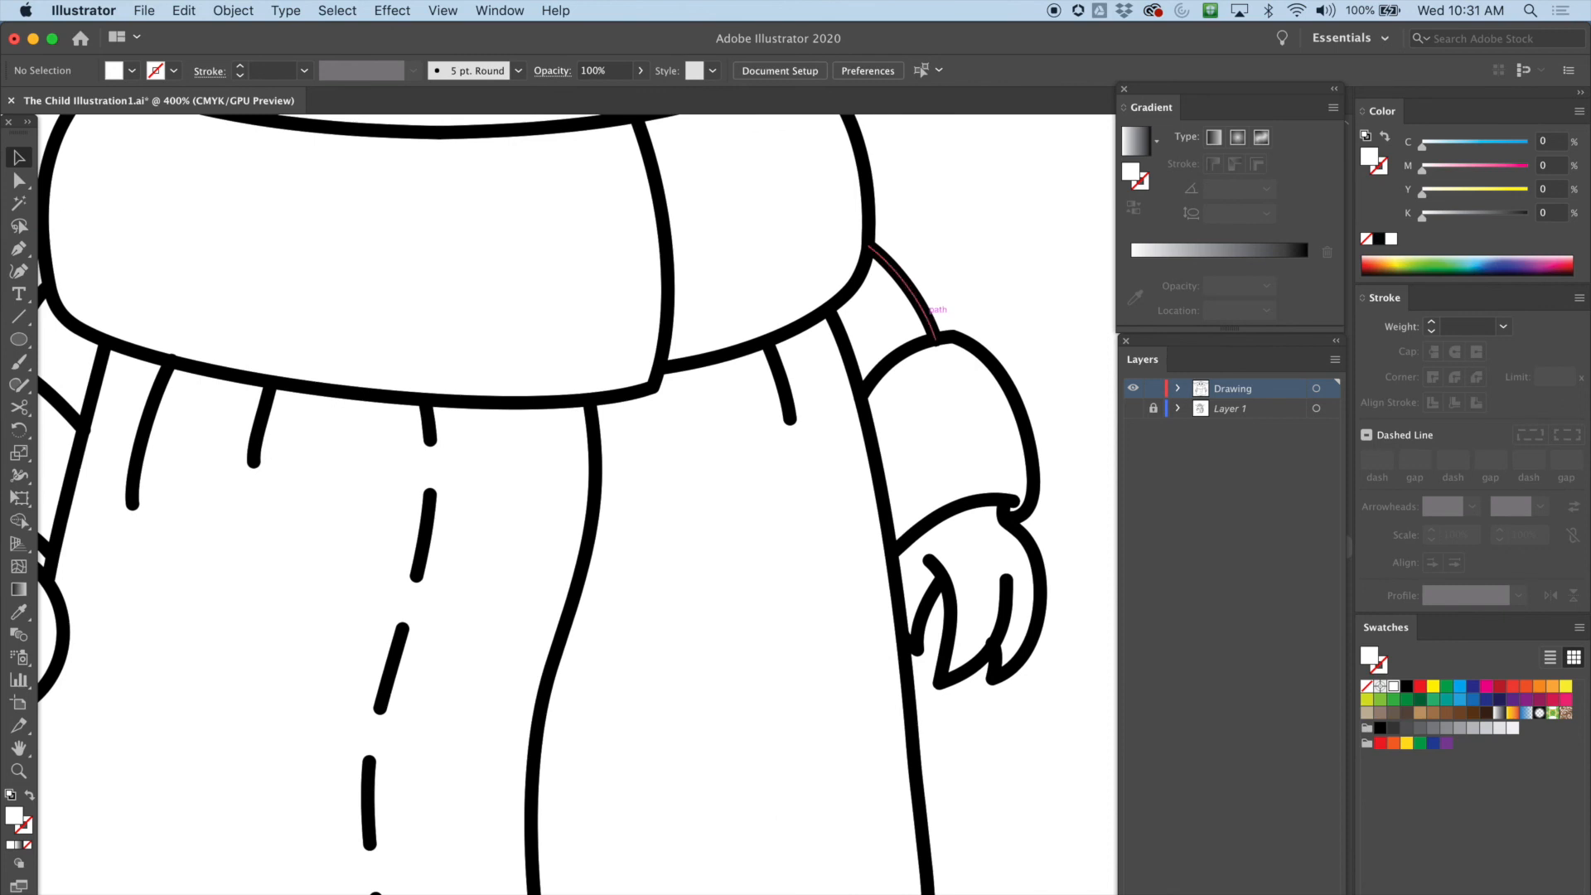
click(924, 313)
key(super+equal)
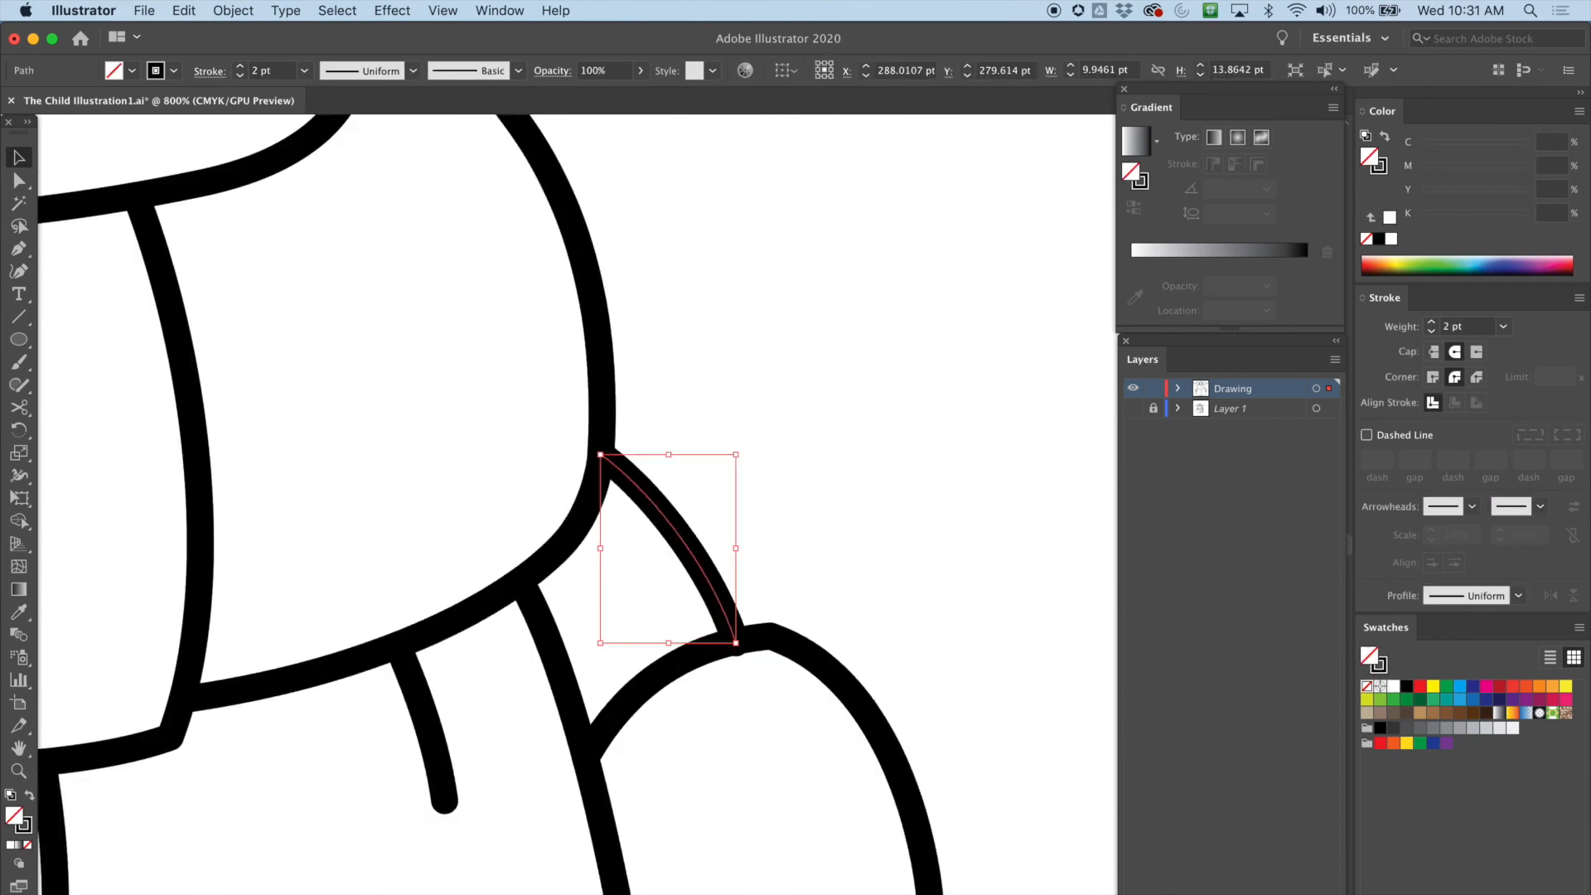
key(a)
drag(736, 643, 732, 633)
key(super+shift+a)
Nudge an anchor point on the right hand's finger path with Direct Selection
scroll(577, 504, down, 3)
scroll(577, 505, left, 2)
scroll(578, 504, down, 5)
scroll(578, 504, right, 1)
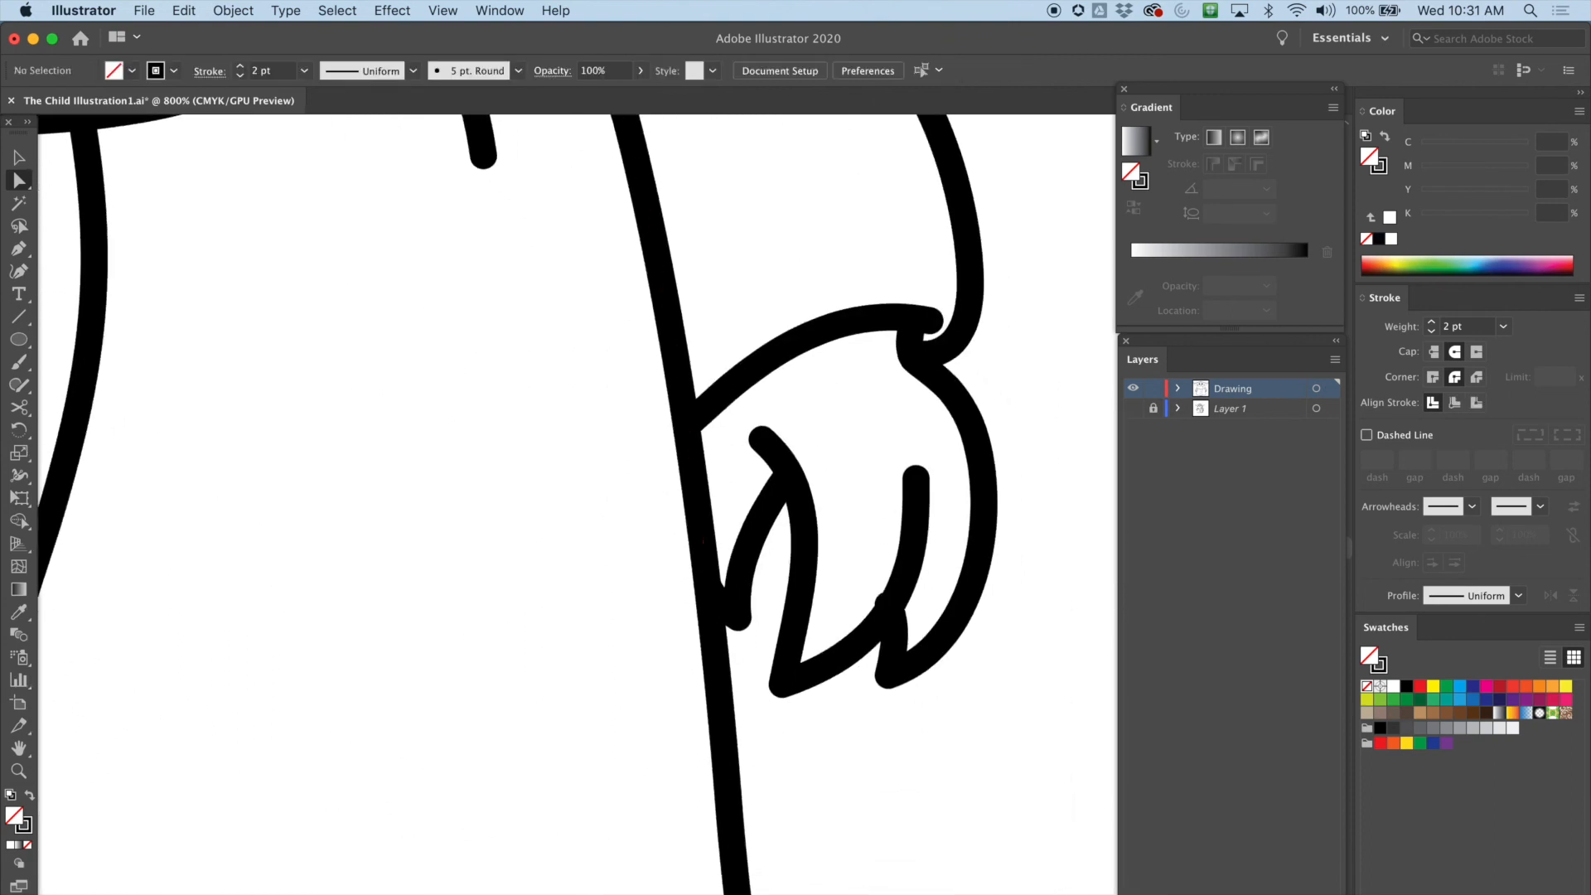
click(884, 598)
drag(888, 604, 891, 612)
scroll(890, 612, down, 4)
scroll(890, 612, left, 3)
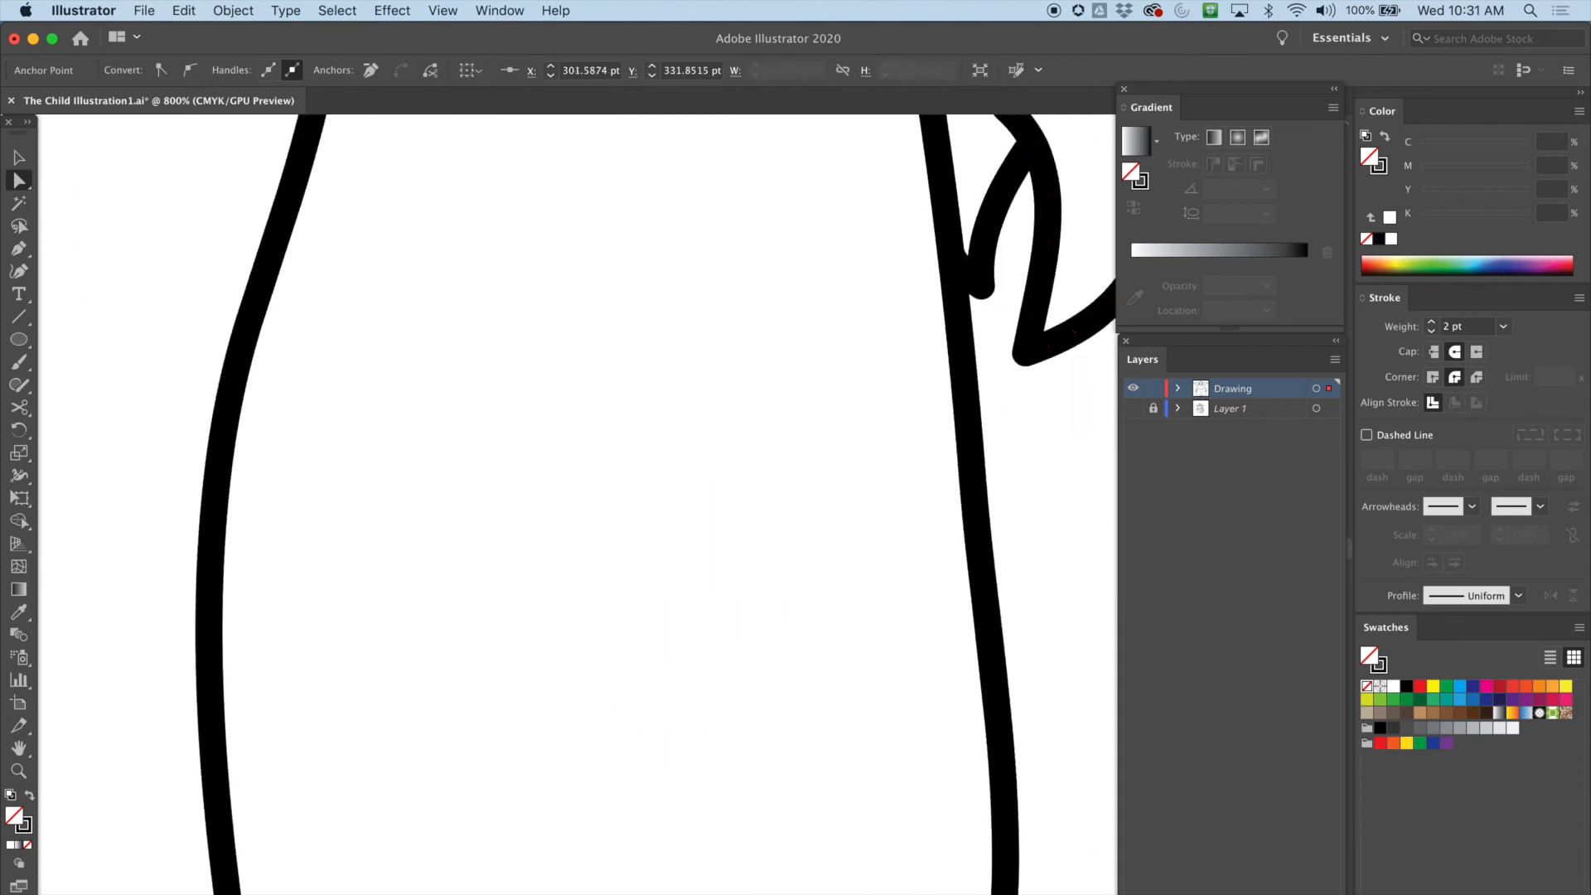
Reshape the curve where the left hand meets the arm by moving its direction handle
scroll(578, 504, up, 12)
scroll(578, 504, down, 12)
scroll(578, 505, left, 8)
scroll(577, 505, up, 9)
scroll(577, 505, left, 7)
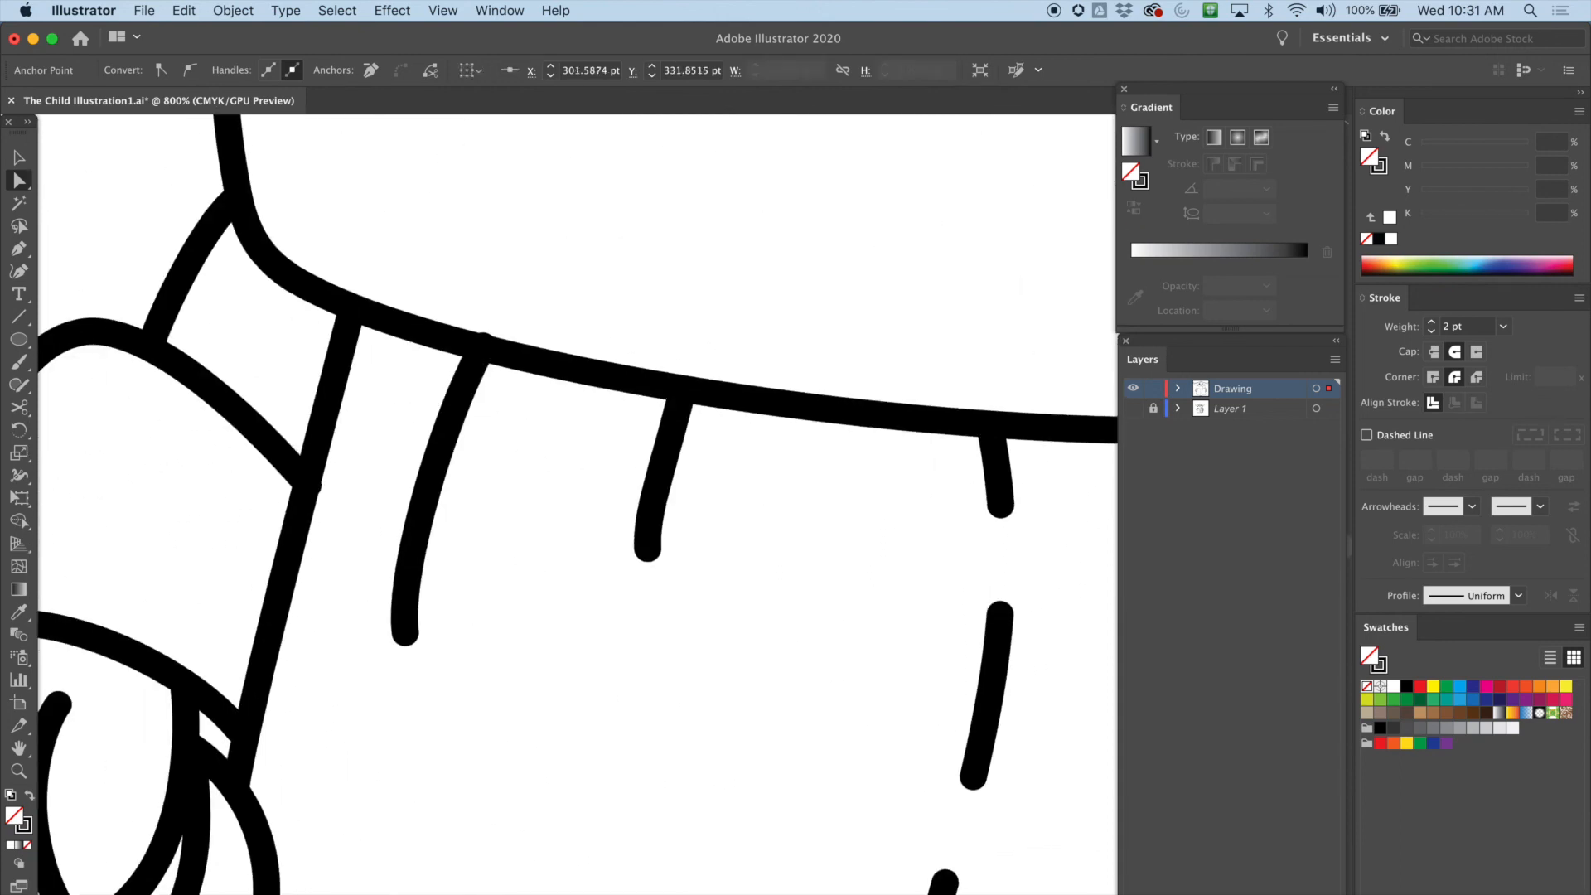
scroll(577, 505, down, 8)
scroll(577, 505, left, 6)
click(477, 630)
click(352, 681)
drag(352, 681, 365, 678)
Move the top anchor of the left robe fold line so it meets the collar edge
scroll(577, 505, up, 15)
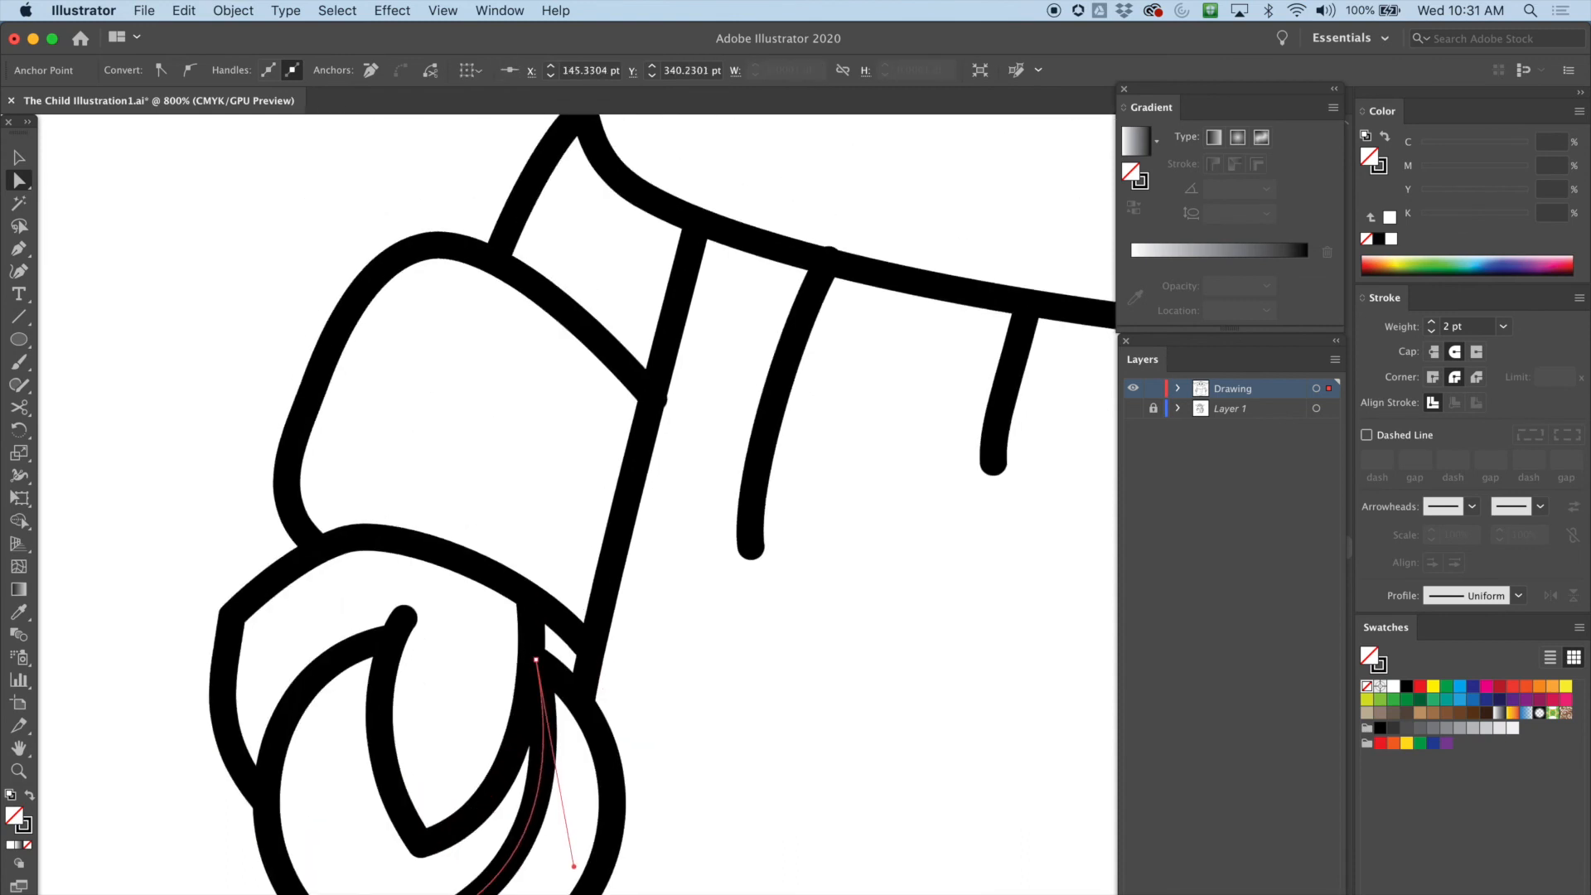
scroll(567, 777, up, 1)
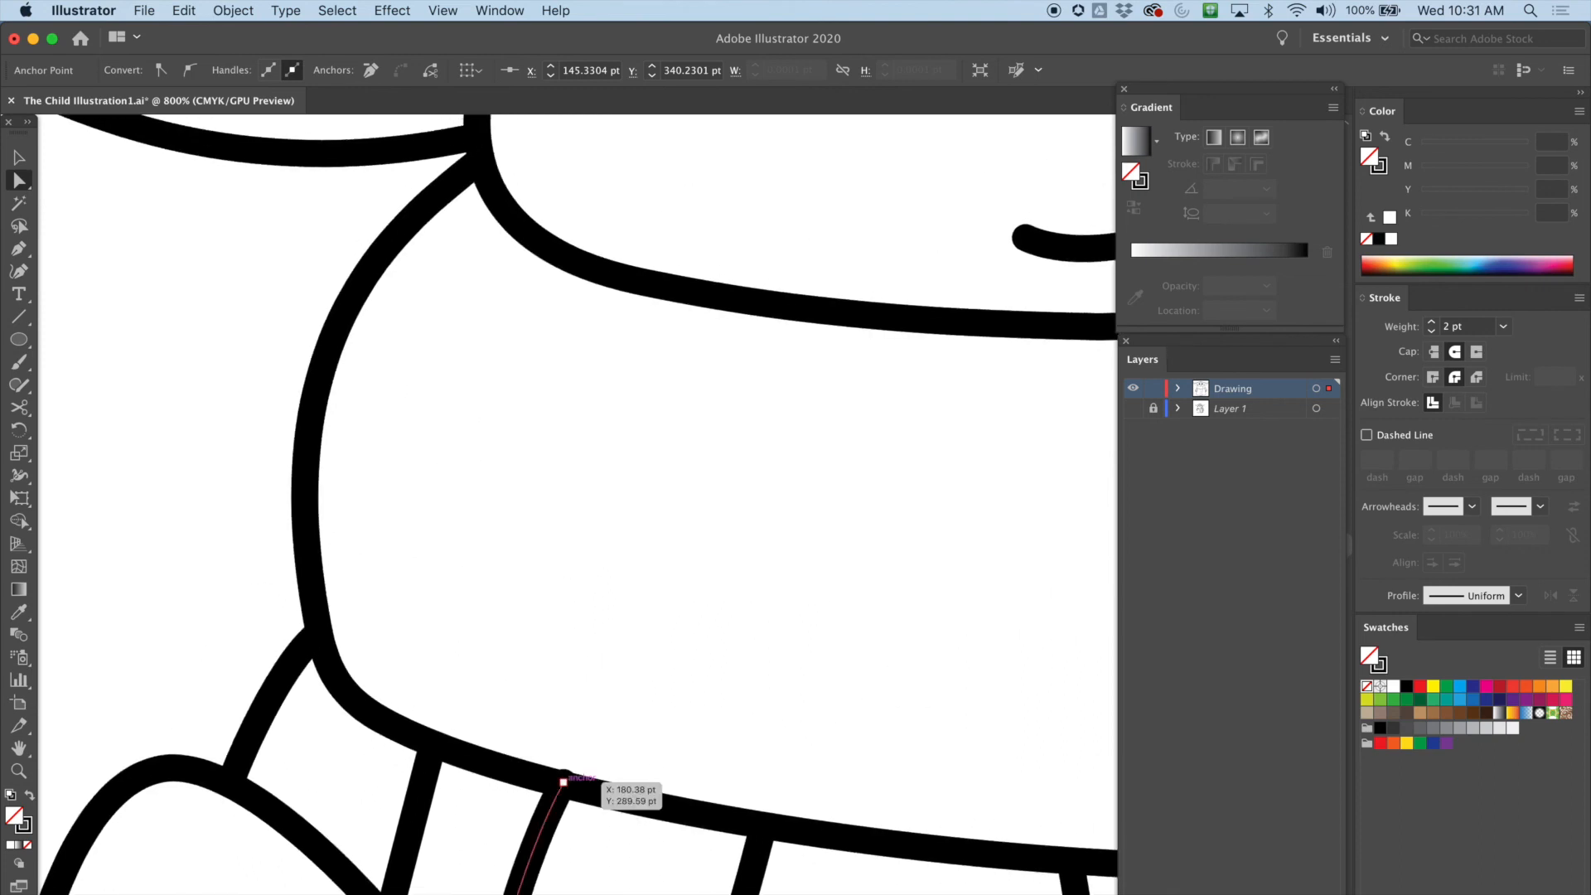
click(563, 780)
drag(563, 782, 560, 790)
Zoom out and inspect the whole traced drawing, then deselect everything
scroll(560, 790, up, 1)
scroll(578, 504, up, 8)
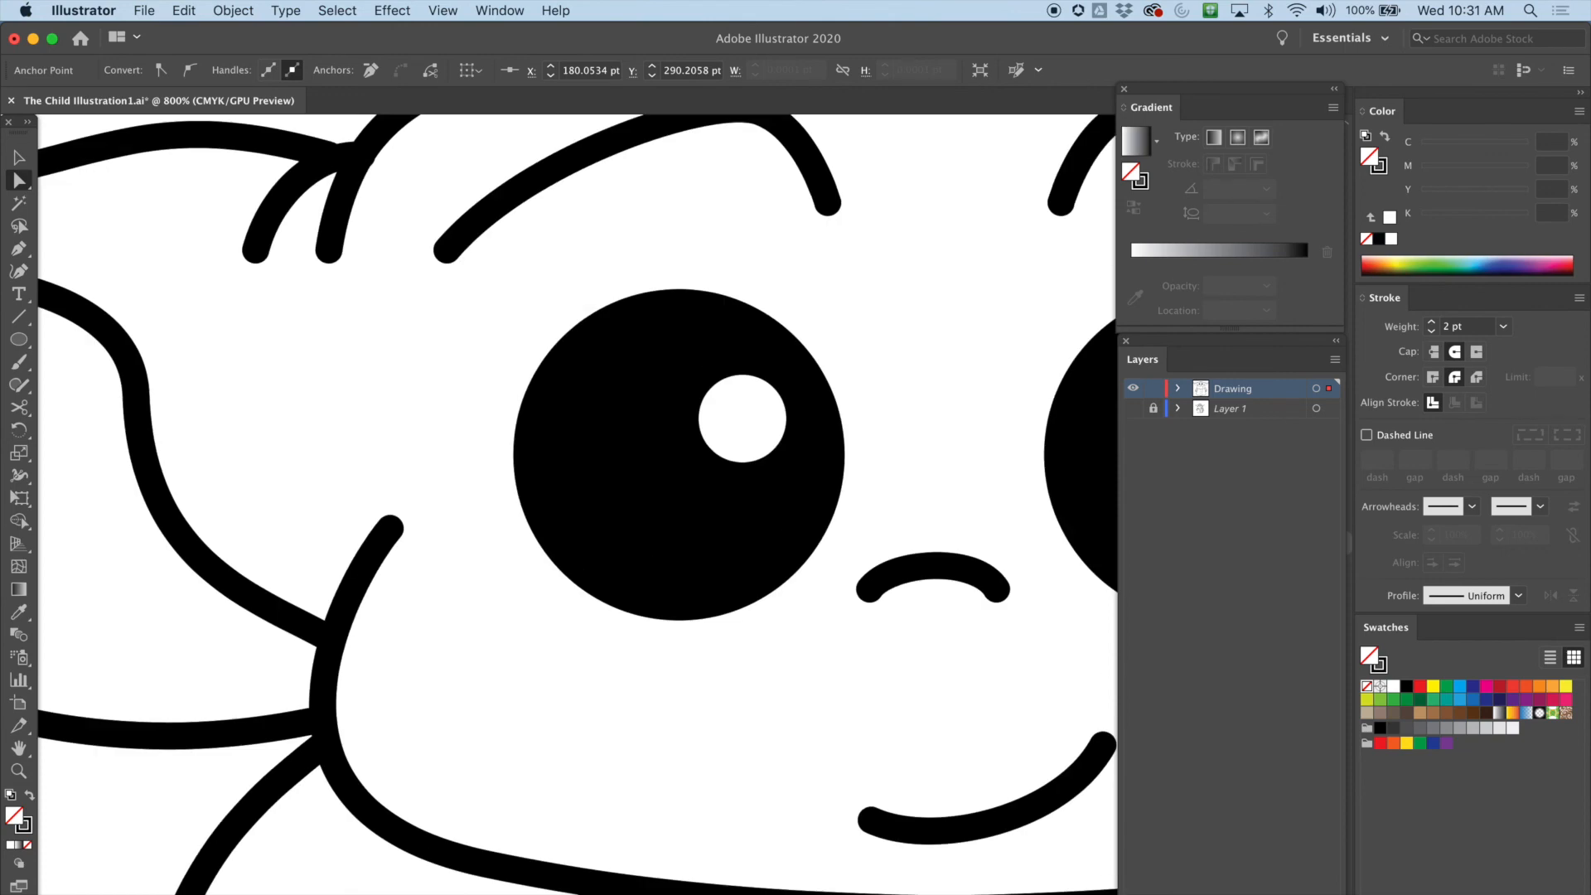
scroll(577, 504, left, 5)
scroll(578, 505, down, 2)
scroll(578, 505, right, 10)
scroll(577, 504, up, 4)
scroll(577, 504, down, 5)
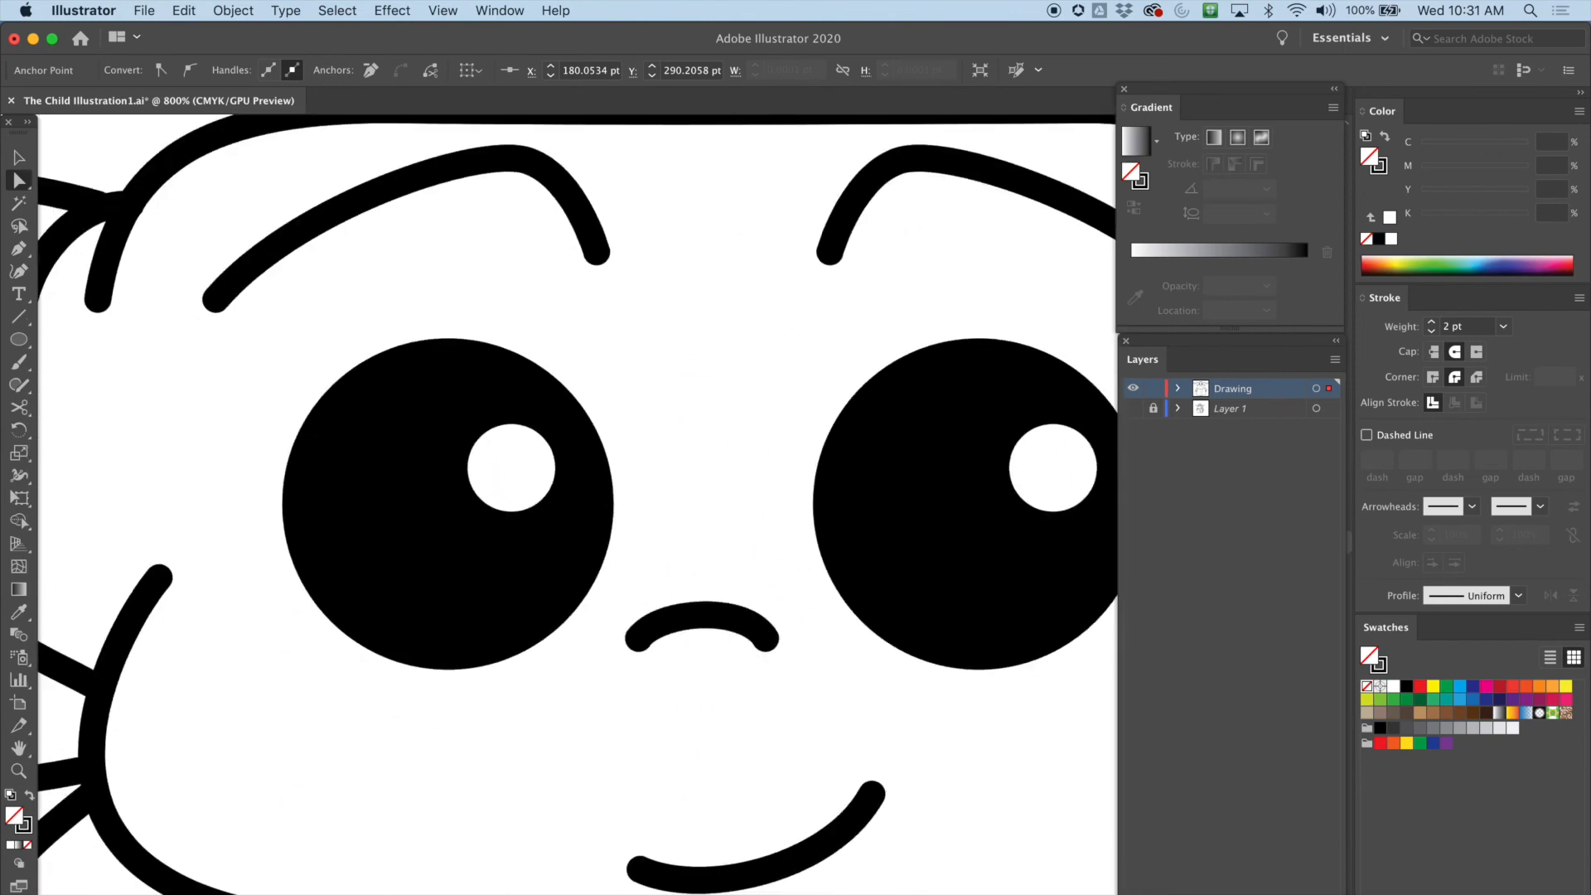
key(minus)
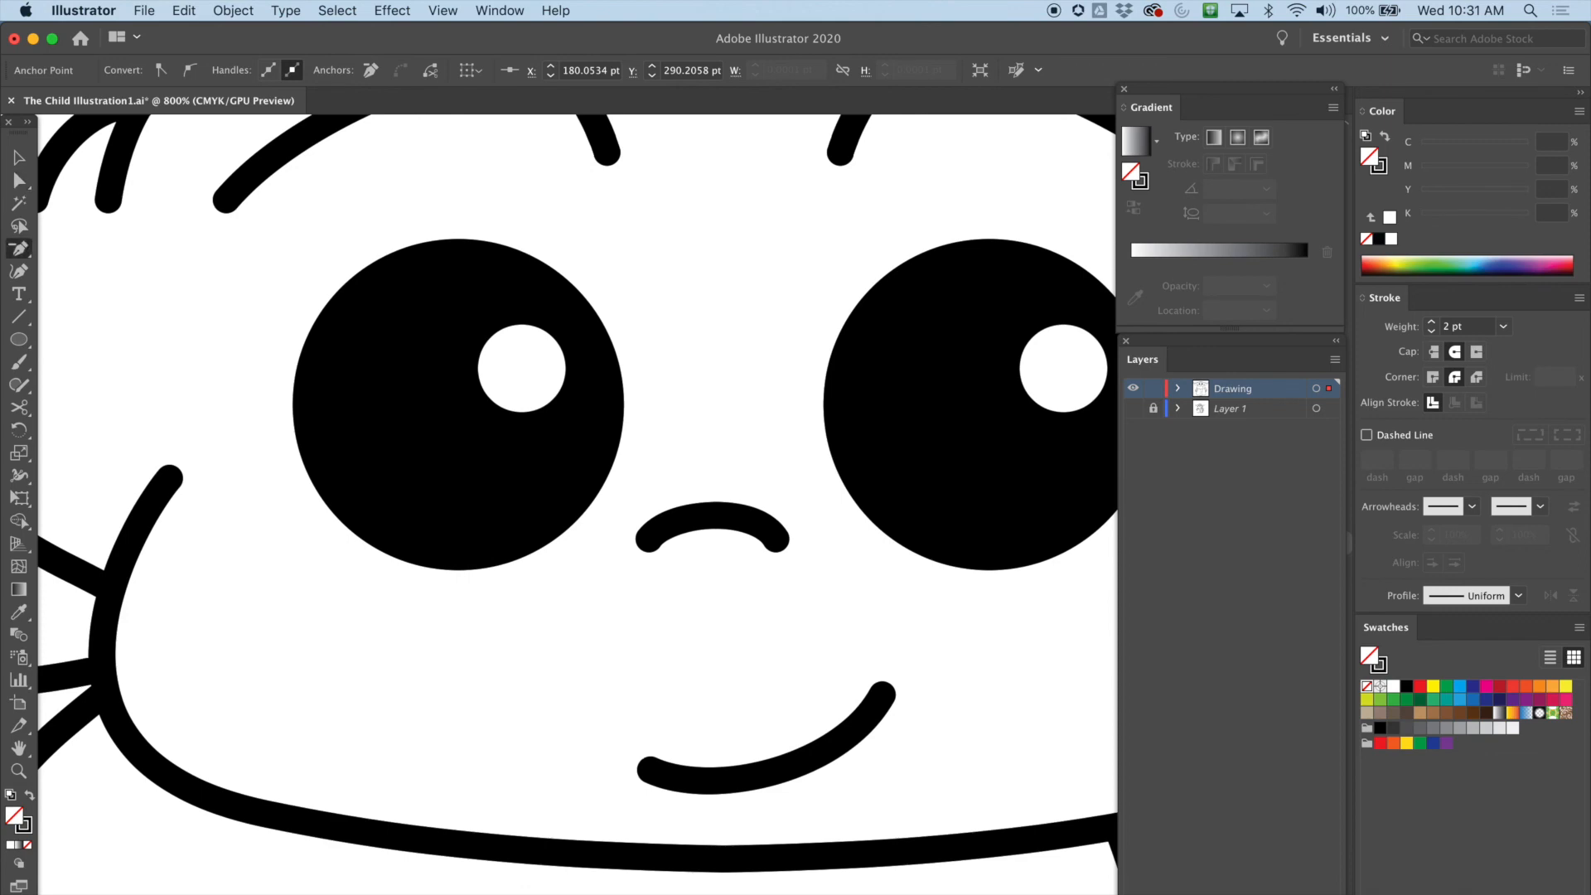
key(super+minus)
key(super+minus)
key(super+minus)
key(super+minus)
key(super+minus)
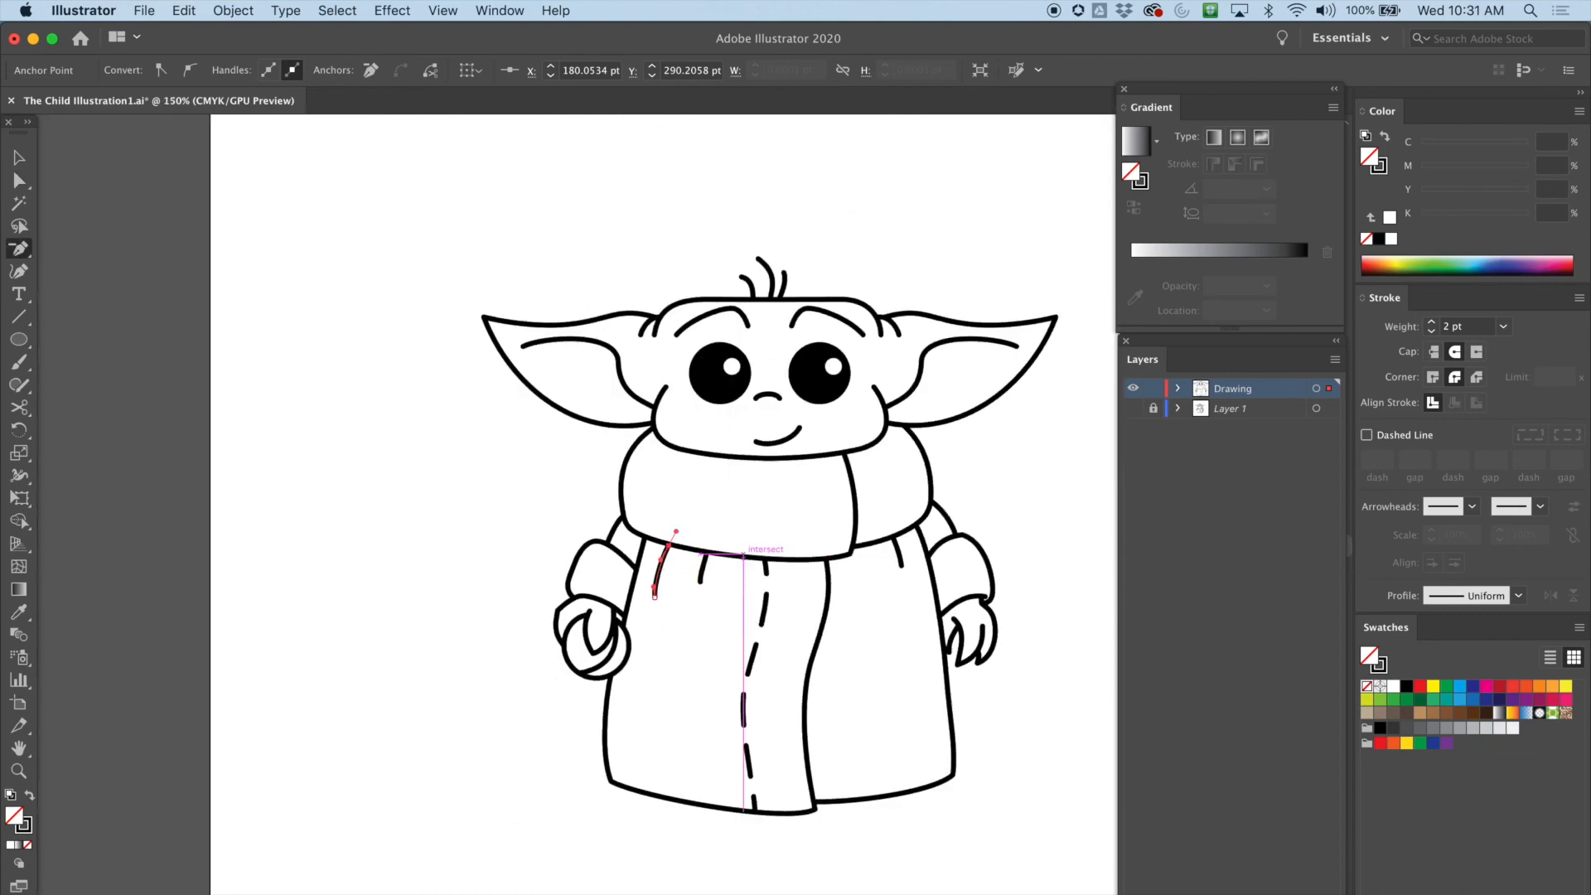
scroll(746, 550, right, 6)
key(super+plus)
scroll(647, 553, right, 6)
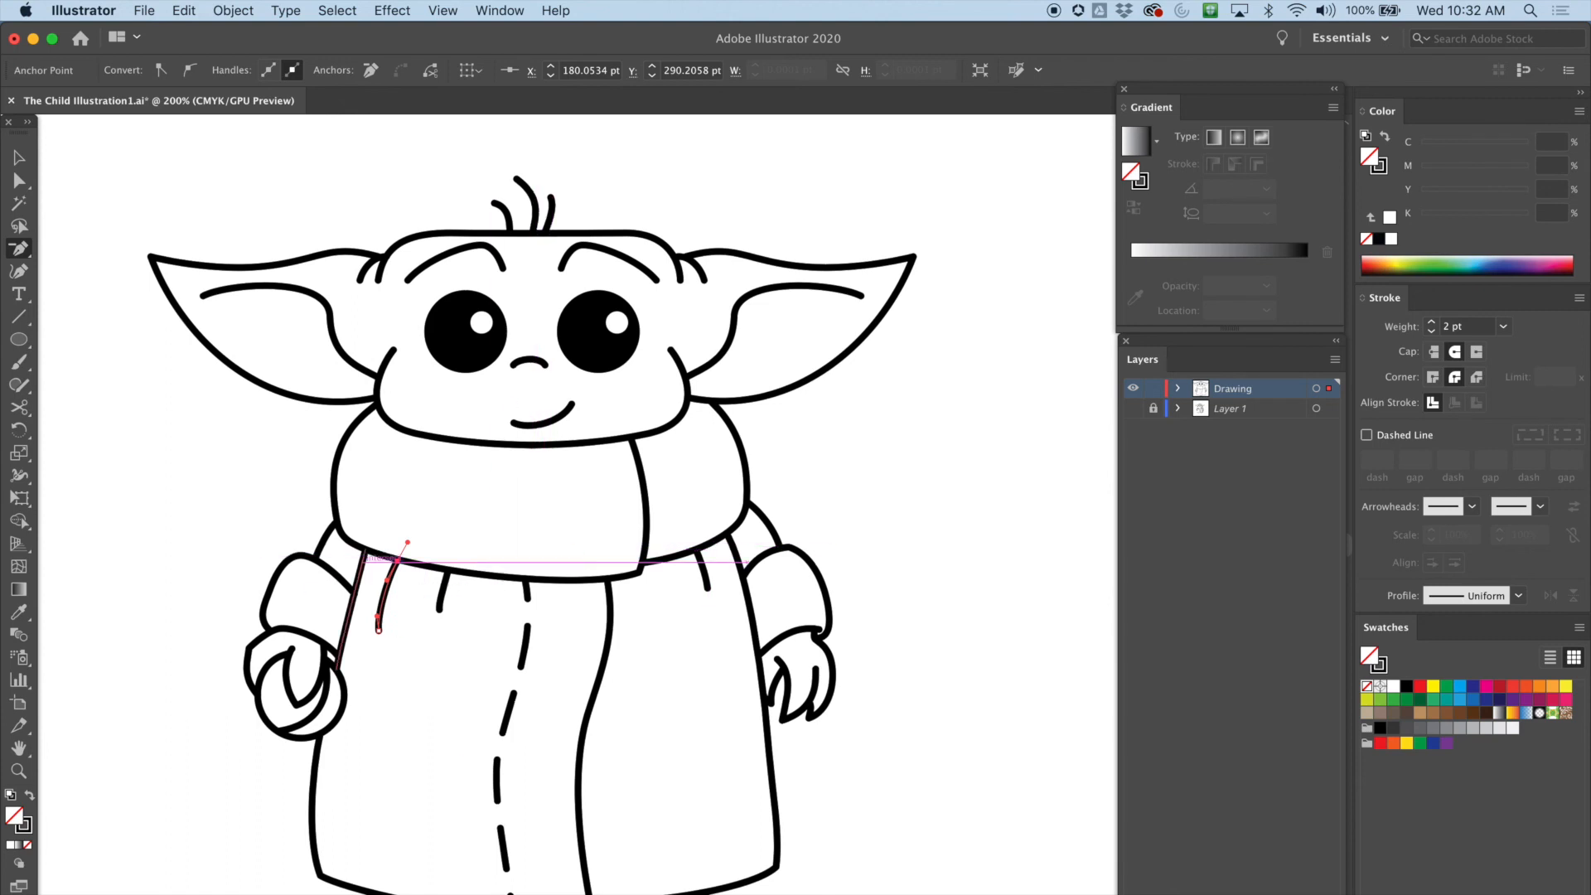
click(202, 434)
key(Return)
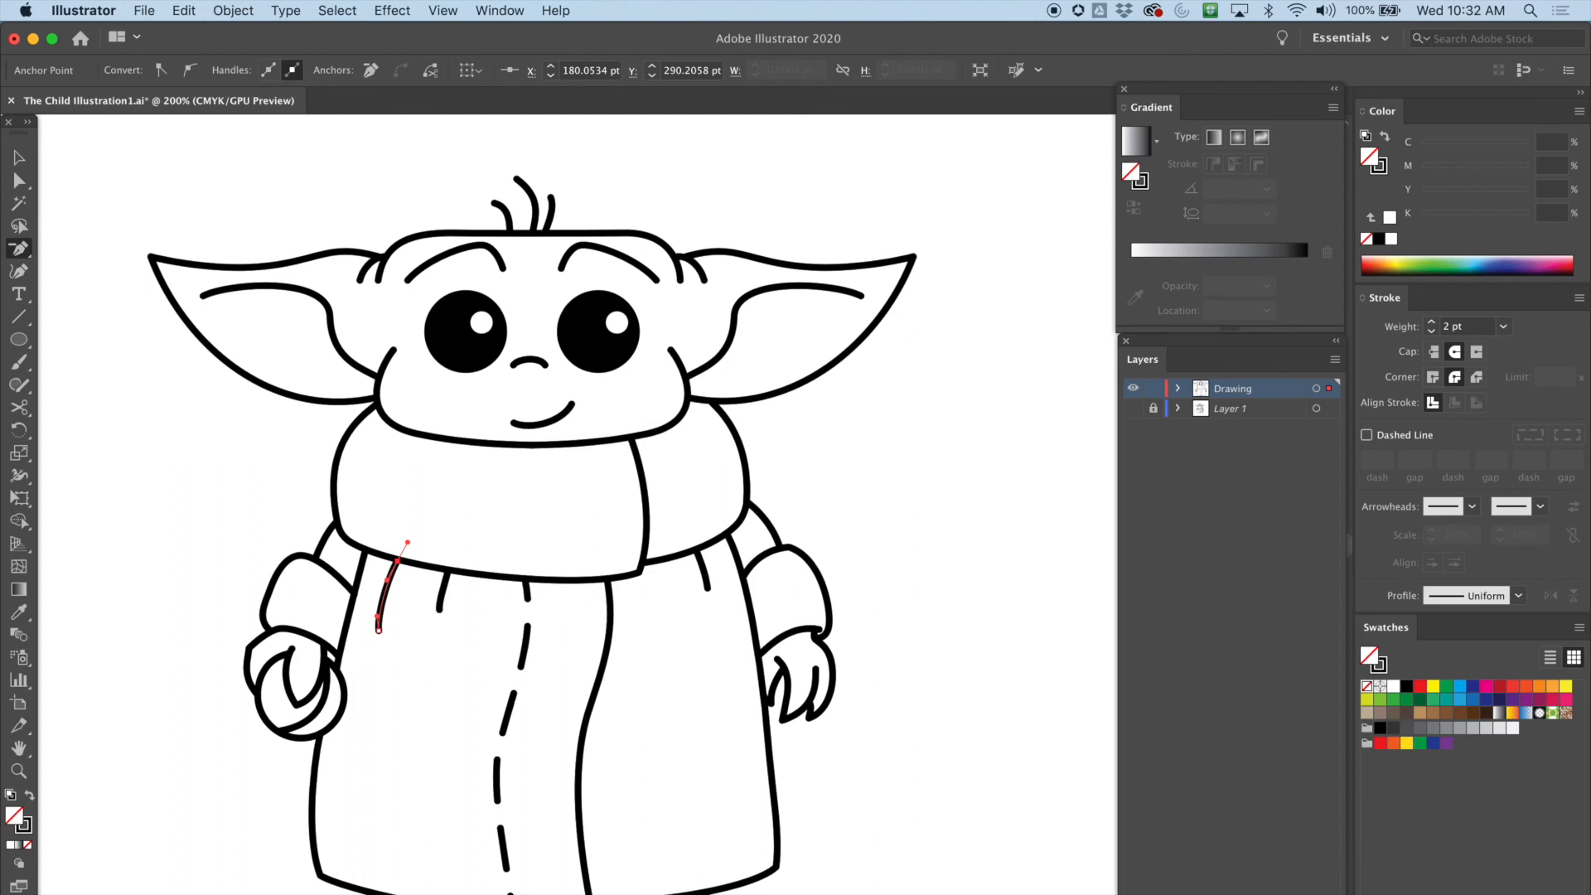
key(v)
key(super+shift+a)
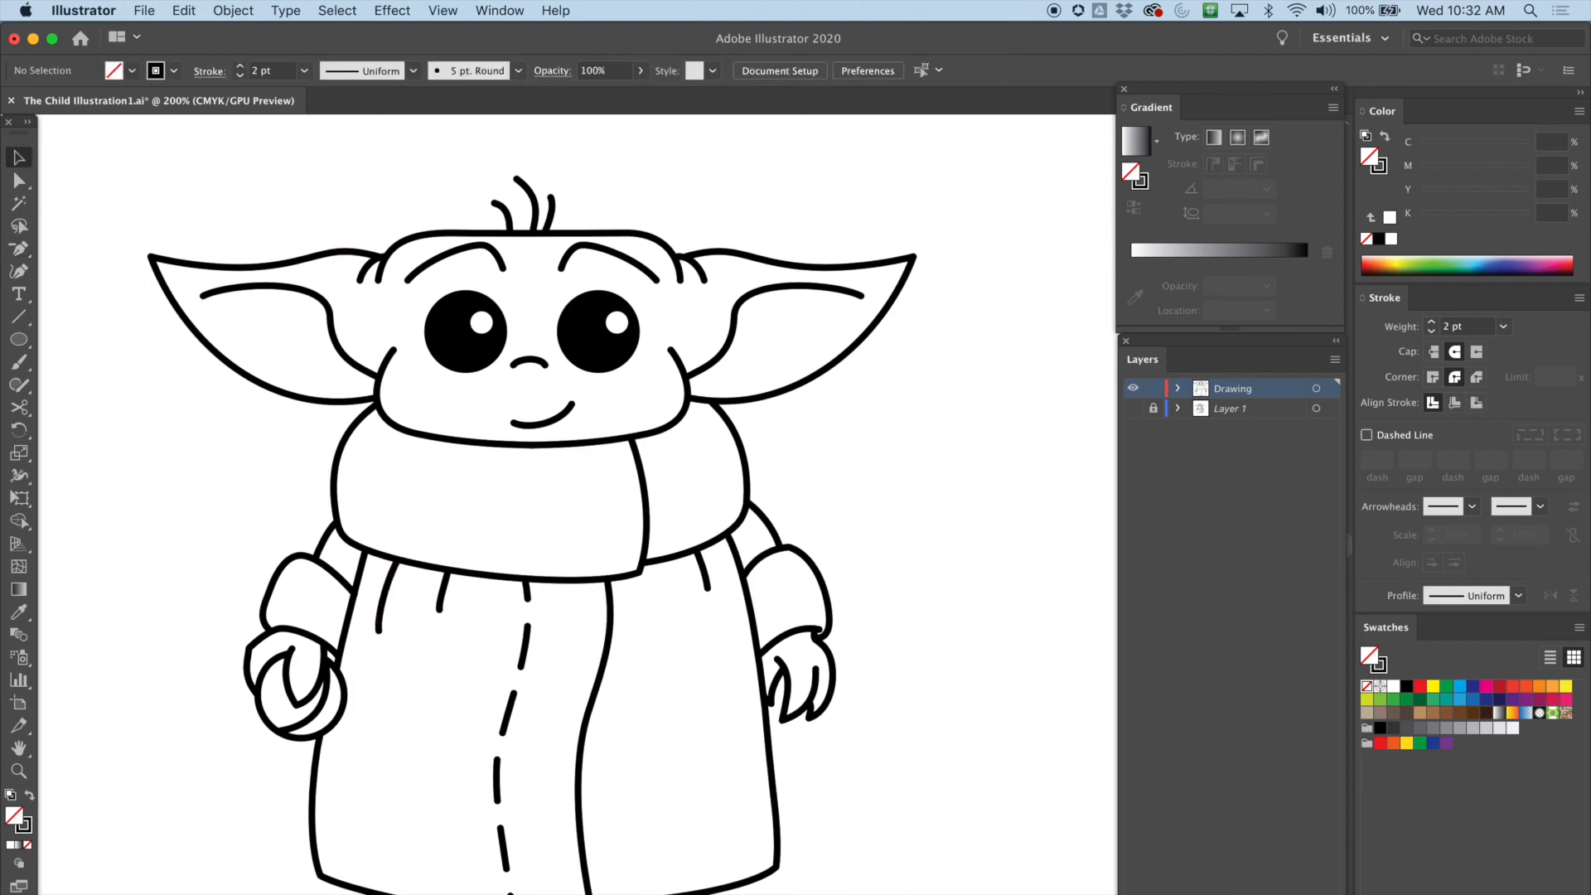